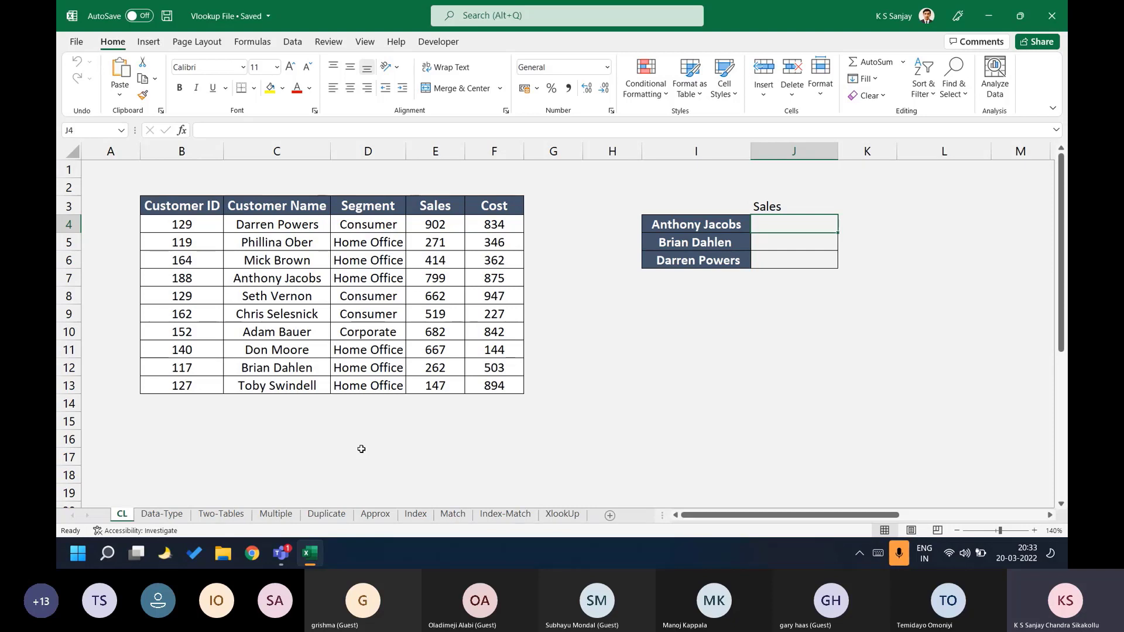
Enter =VLOOKUP(I4,$C$4:$F$13,3,FALSE) in cell J4 to look up the first customer's sales with an exact match.
{"action": "type", "text": "=VLOOKUP("}
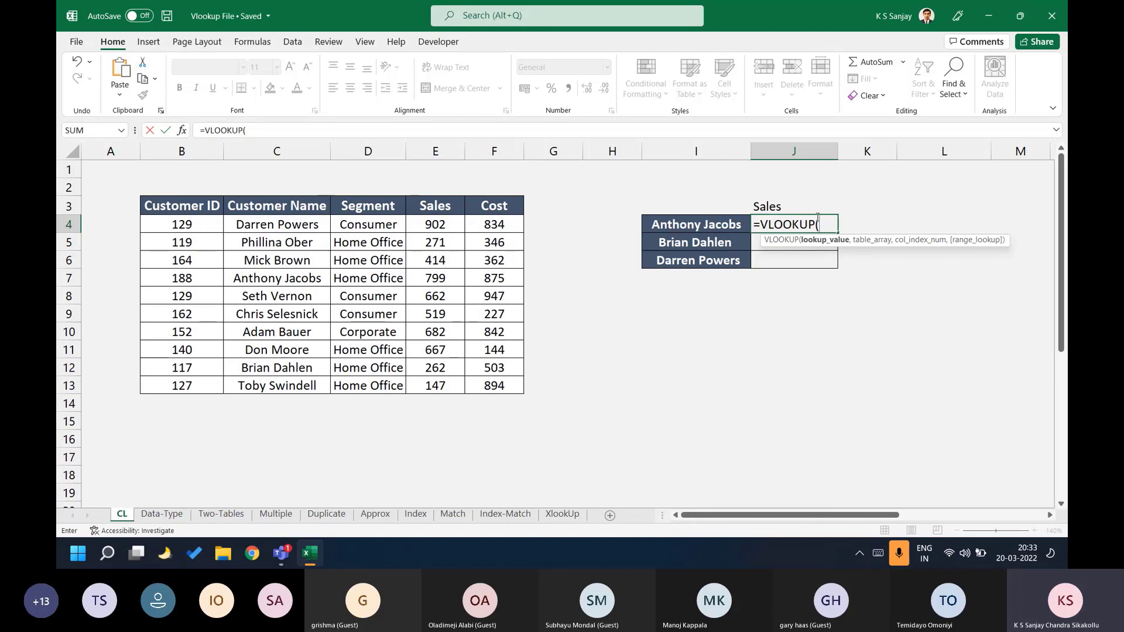
{"action": "left_click", "coordinate": [692, 227]}
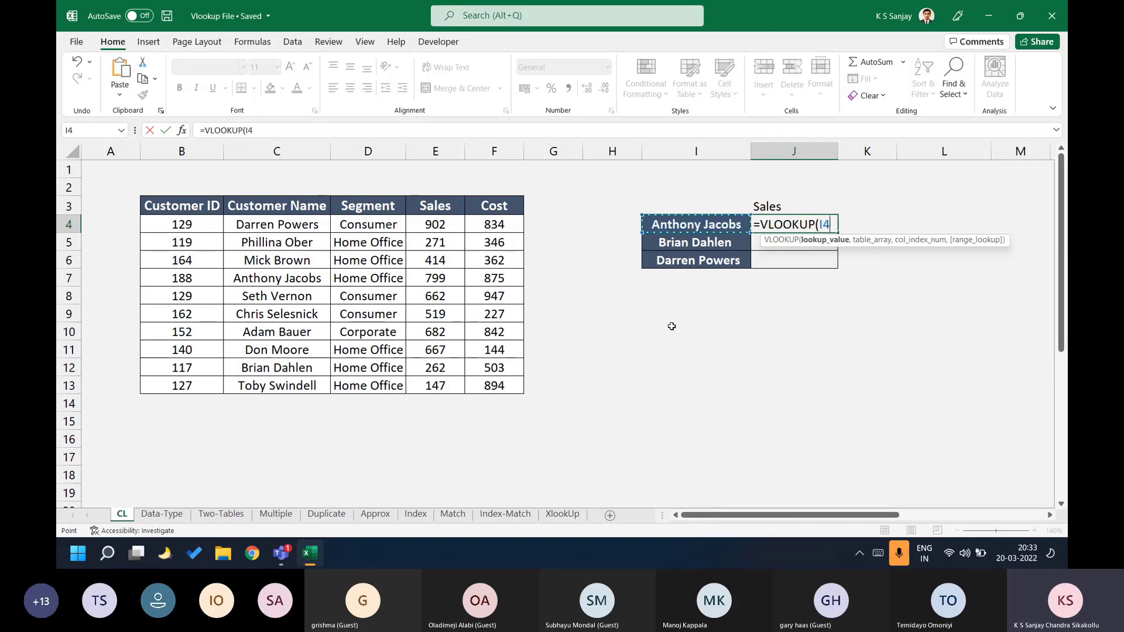
{"action": "type", "text": ","}
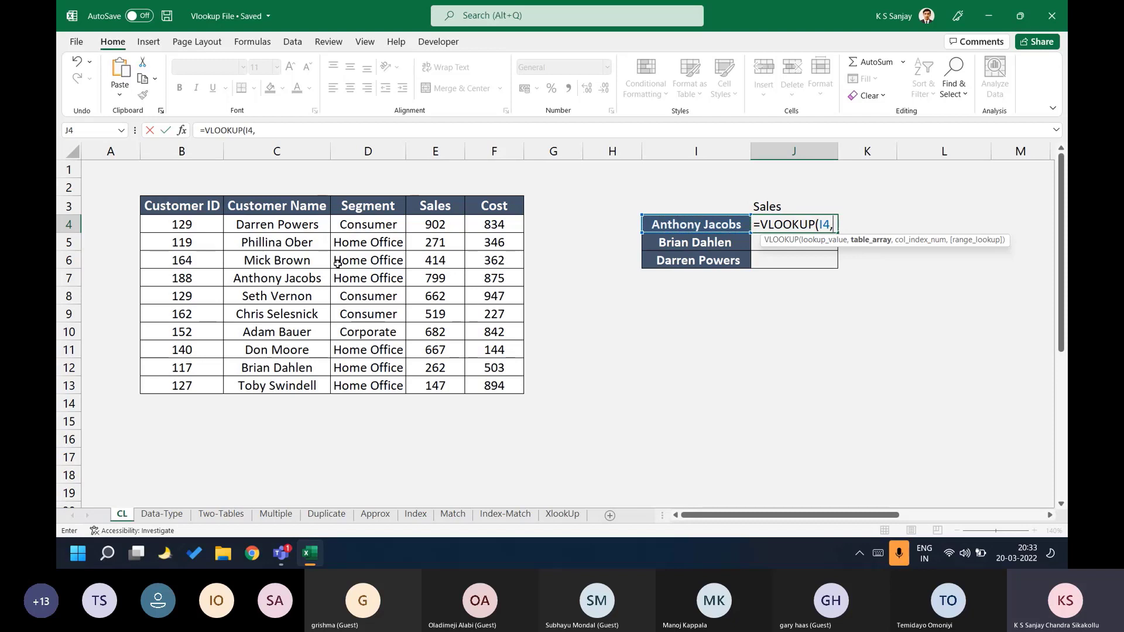
{"action": "left_click_drag", "start_coordinate": [263, 225], "coordinate": [485, 379]}
{"action": "key", "text": "F4"}
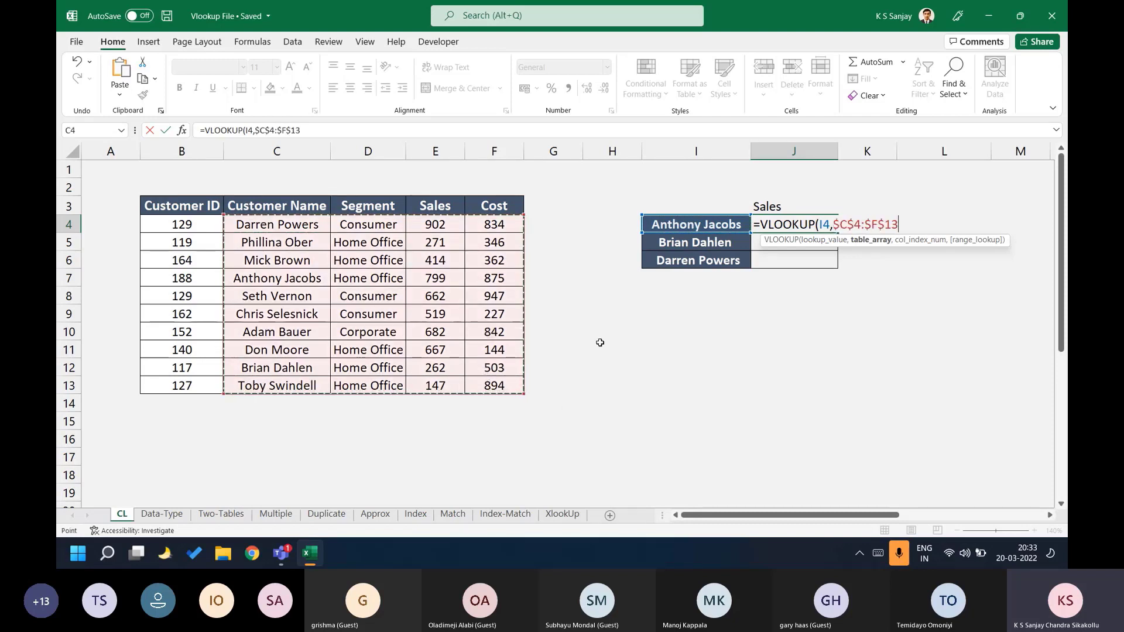
{"action": "type", "text": ",3"}
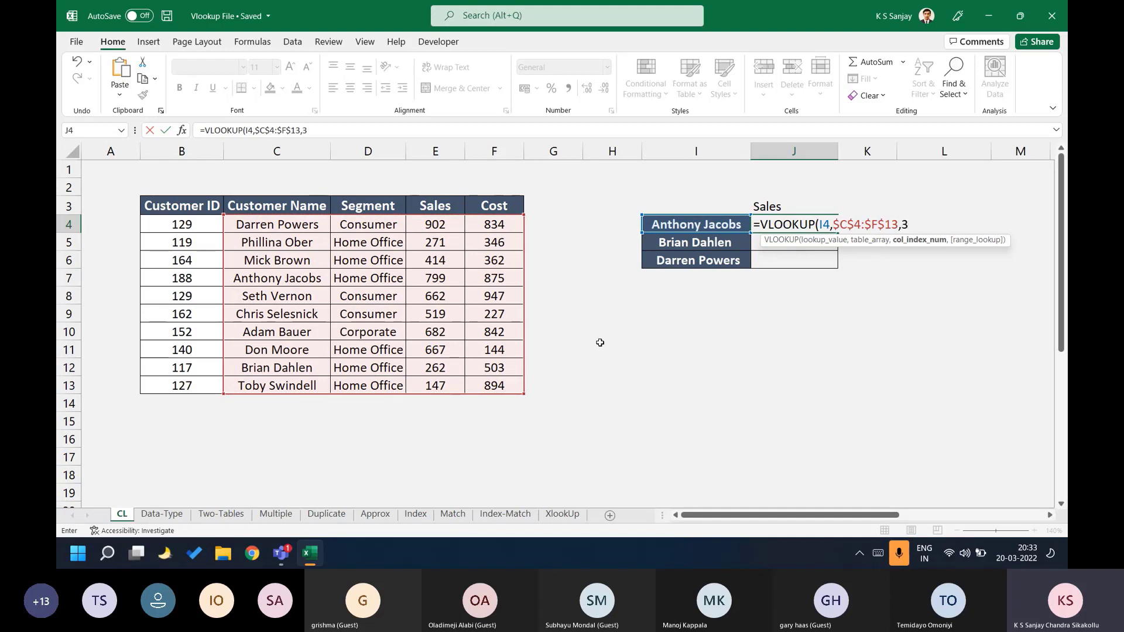
{"action": "type", "text": ",FALSE)"}
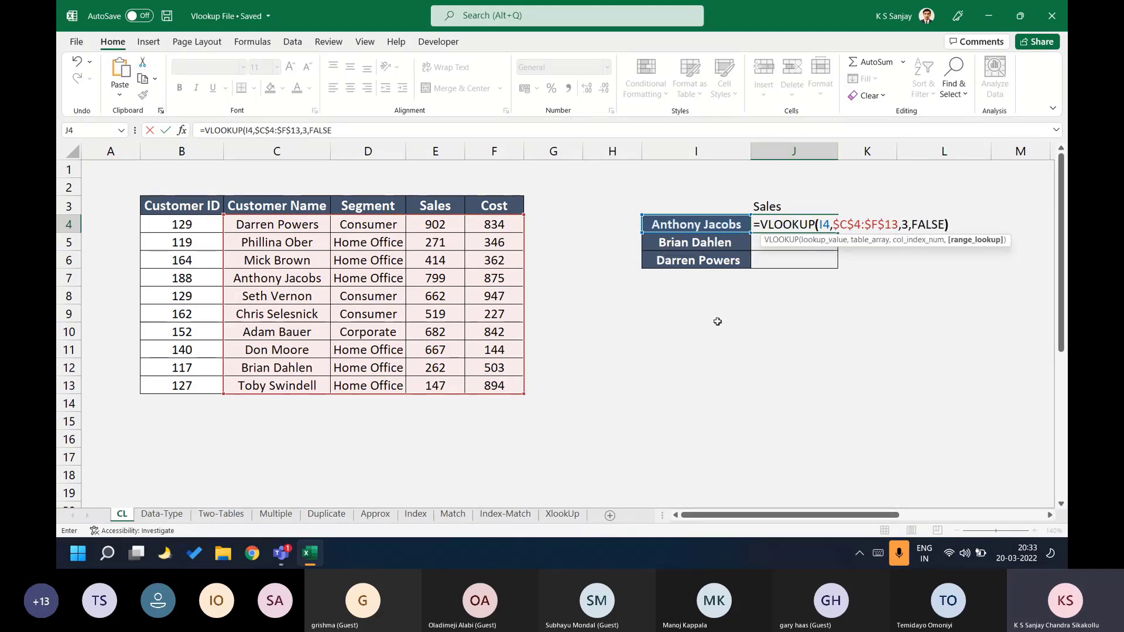
{"action": "key", "text": "Return"}
Copy the VLOOKUP formula from J4 into J5 and J6.
{"action": "key", "text": "Up"}
{"action": "key", "text": "ctrl+c"}
{"action": "key", "text": "shift+Down"}
{"action": "key", "text": "shift+Down"}
{"action": "key", "text": "ctrl+v"}
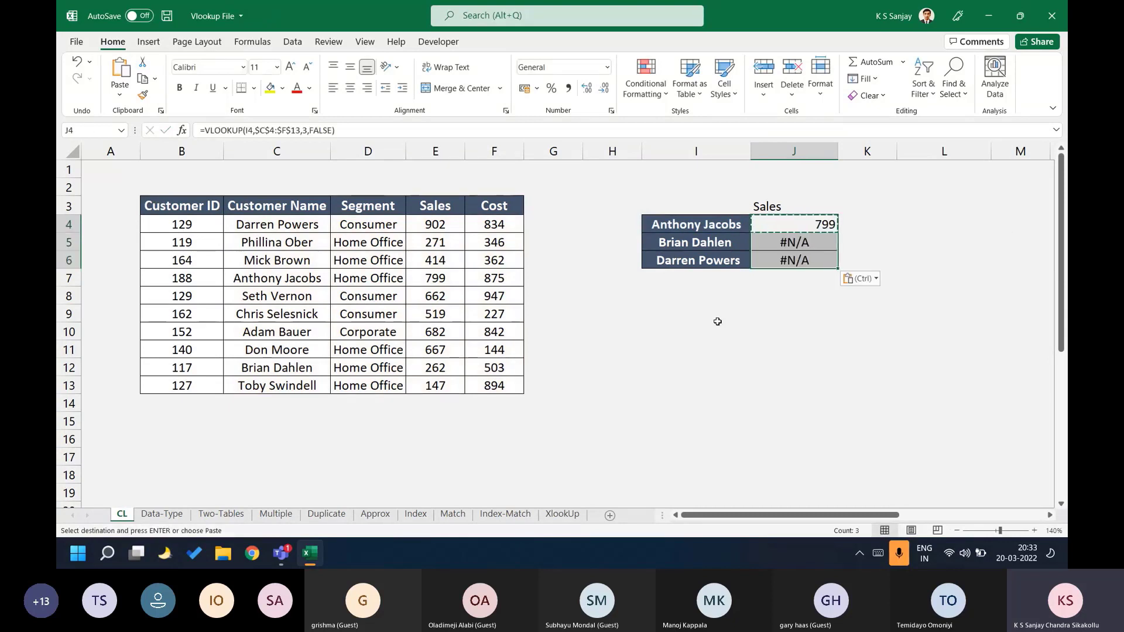
{"action": "key", "text": "Escape"}
Inspect the lookup formulas in J4, J5 and J6 to check their lookup values and table range.
{"action": "key", "text": "Down"}
{"action": "key", "text": "Down"}
{"action": "key", "text": "Up"}
{"action": "key", "text": "Up"}
{"action": "key", "text": "F2"}
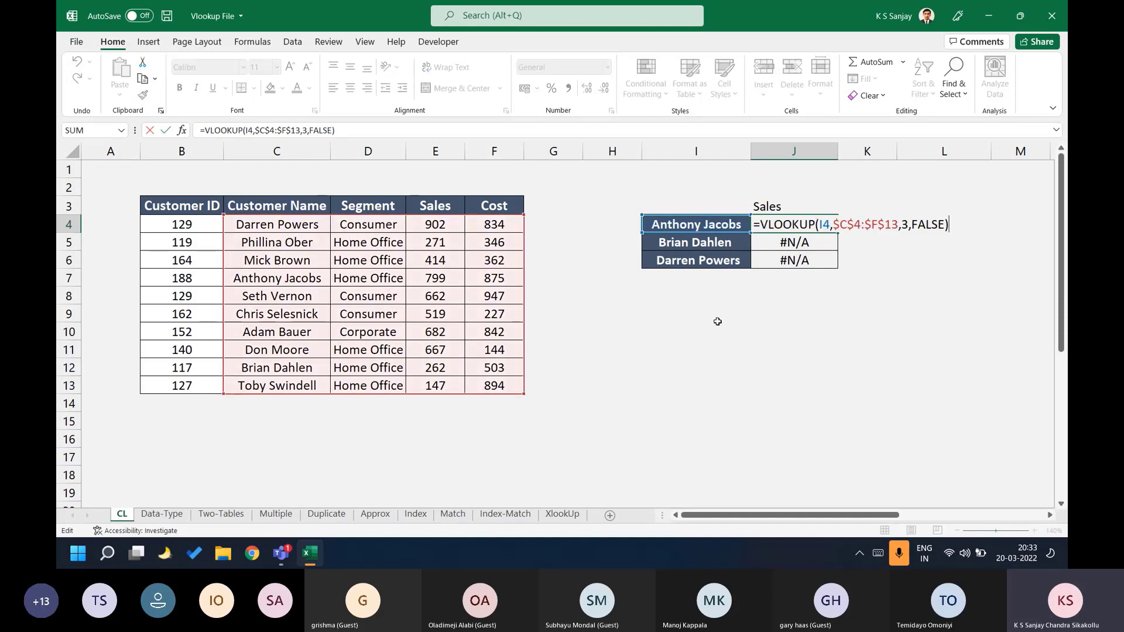
{"action": "key", "text": "Return"}
{"action": "key", "text": "F2"}
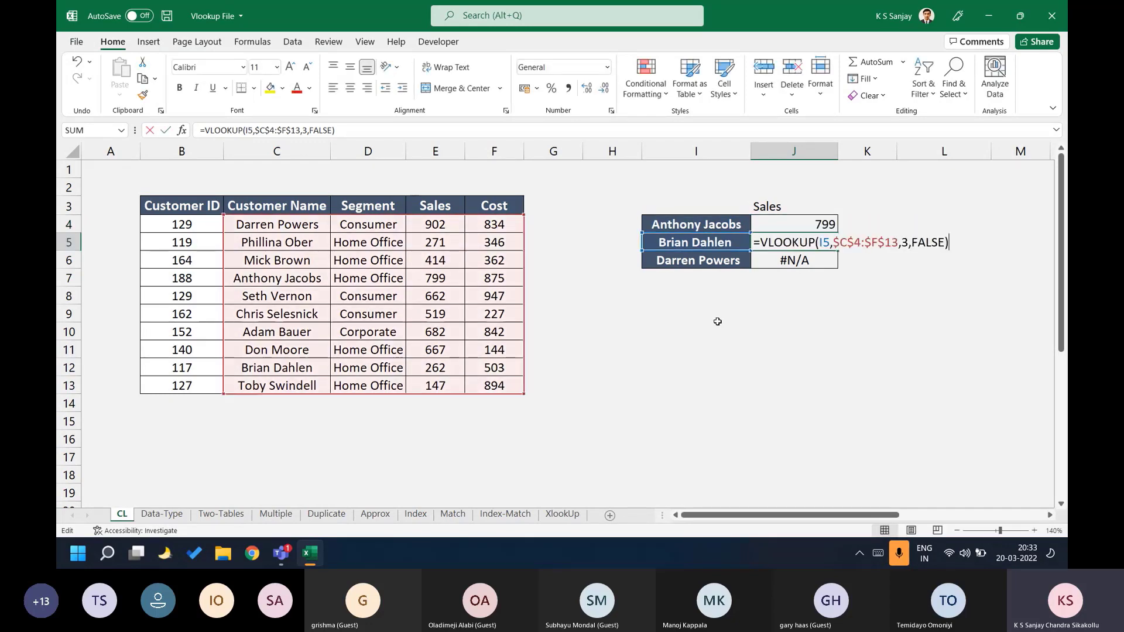
{"action": "key", "text": "Return"}
{"action": "key", "text": "F2"}
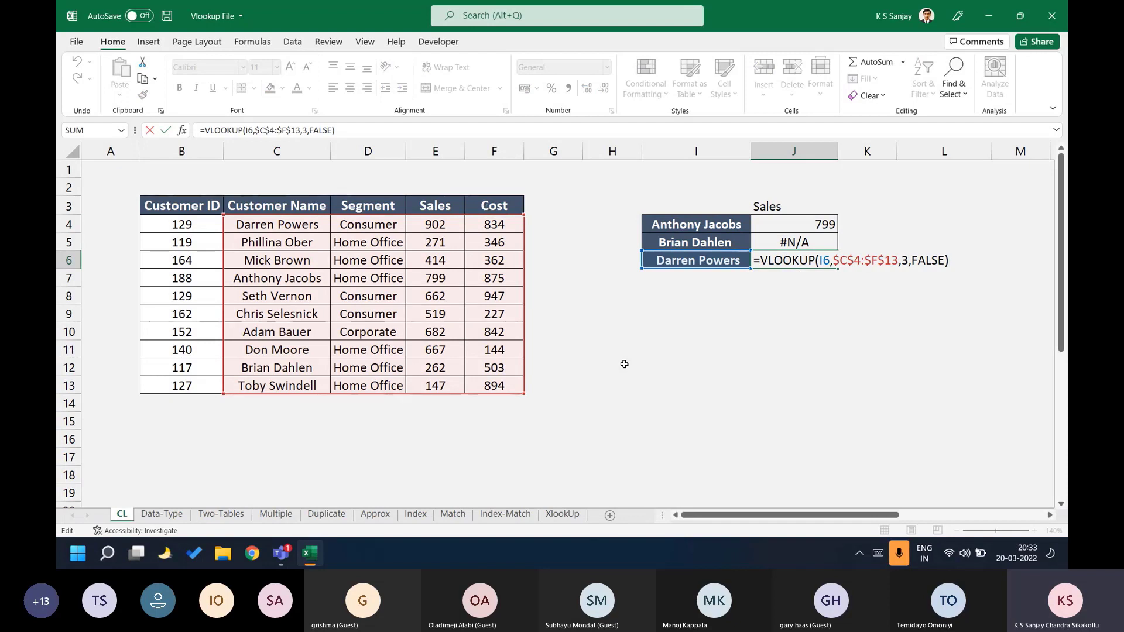
{"action": "key", "text": "shift+Tab"}
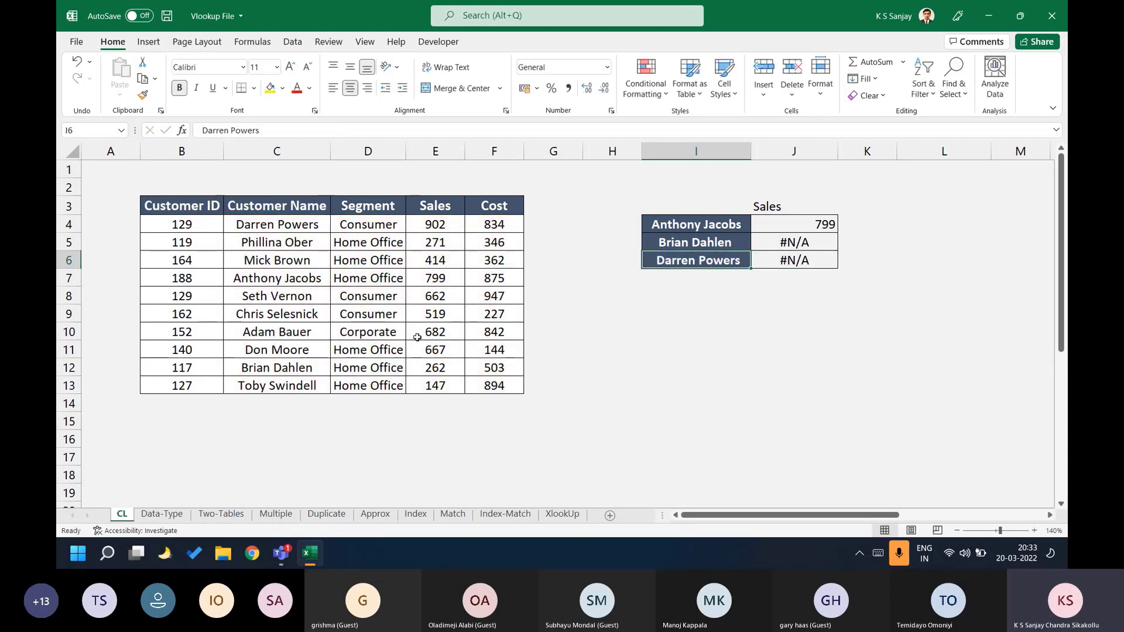
Compare the lookup names in I5 and I6 with the Customer Name column and check them for extra spaces.
{"action": "left_click", "coordinate": [280, 225]}
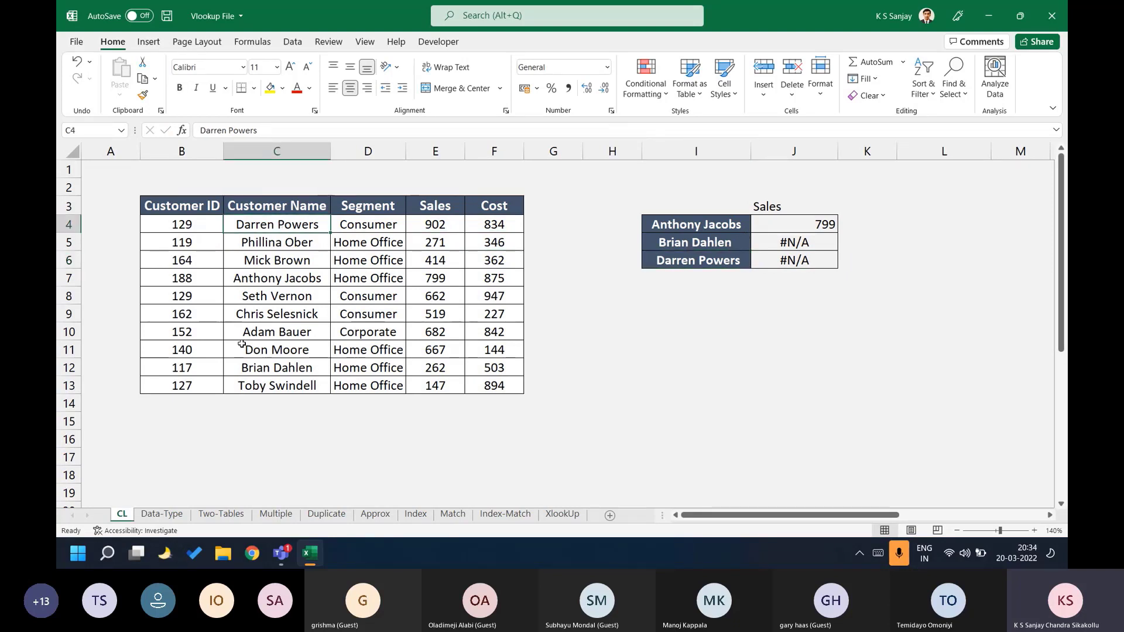
{"action": "left_click", "coordinate": [790, 224]}
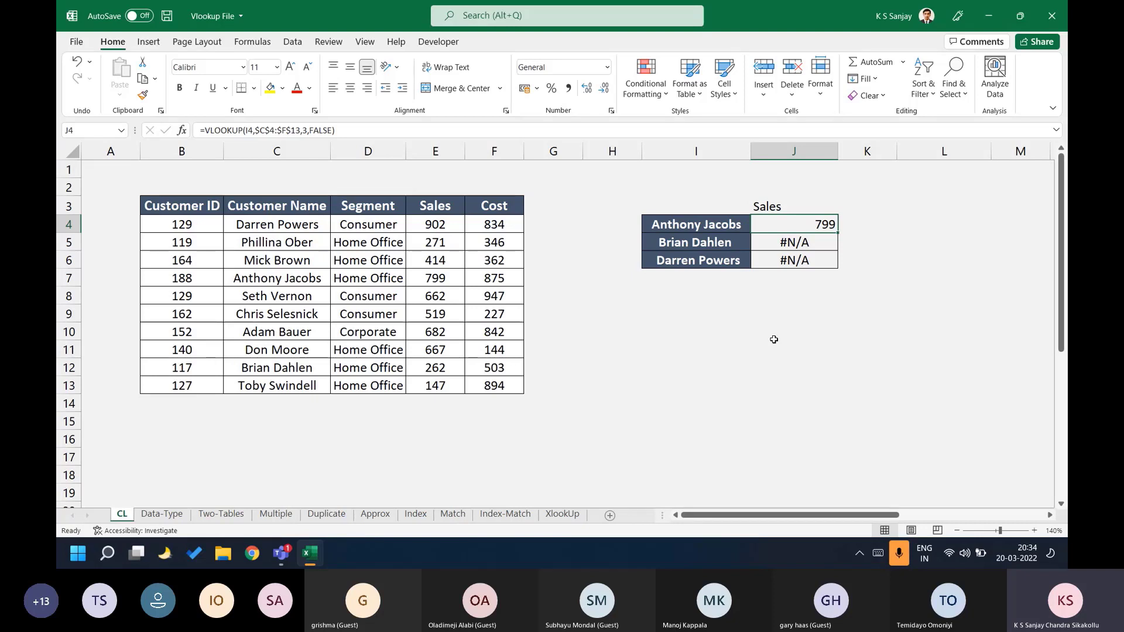
{"action": "key", "text": "Down"}
{"action": "key", "text": "Left"}
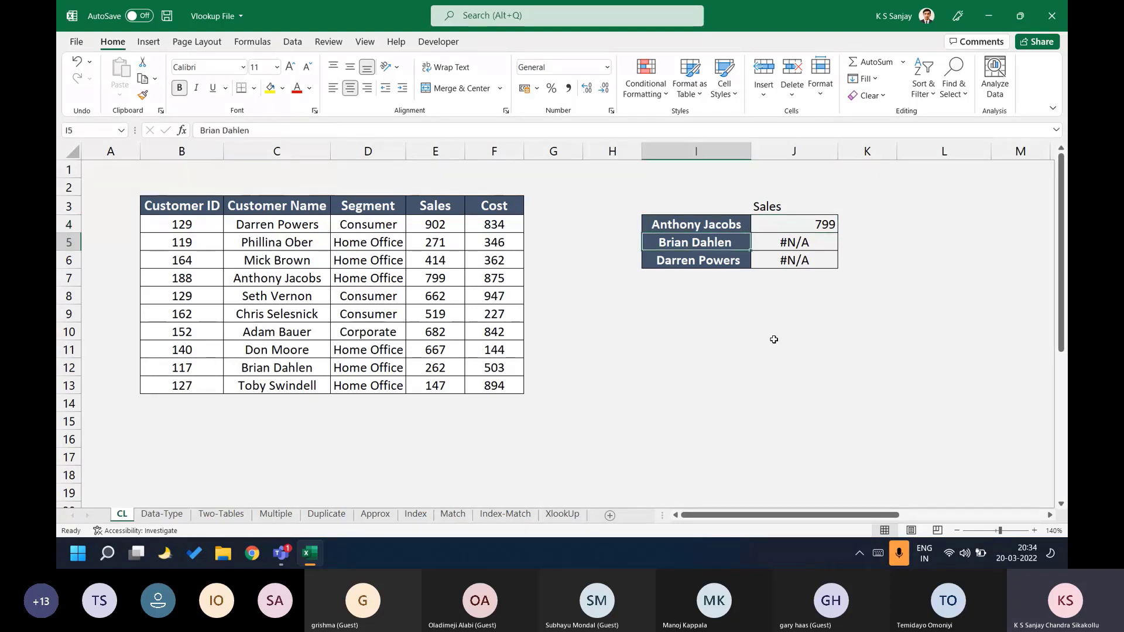
{"action": "key", "text": "Right"}
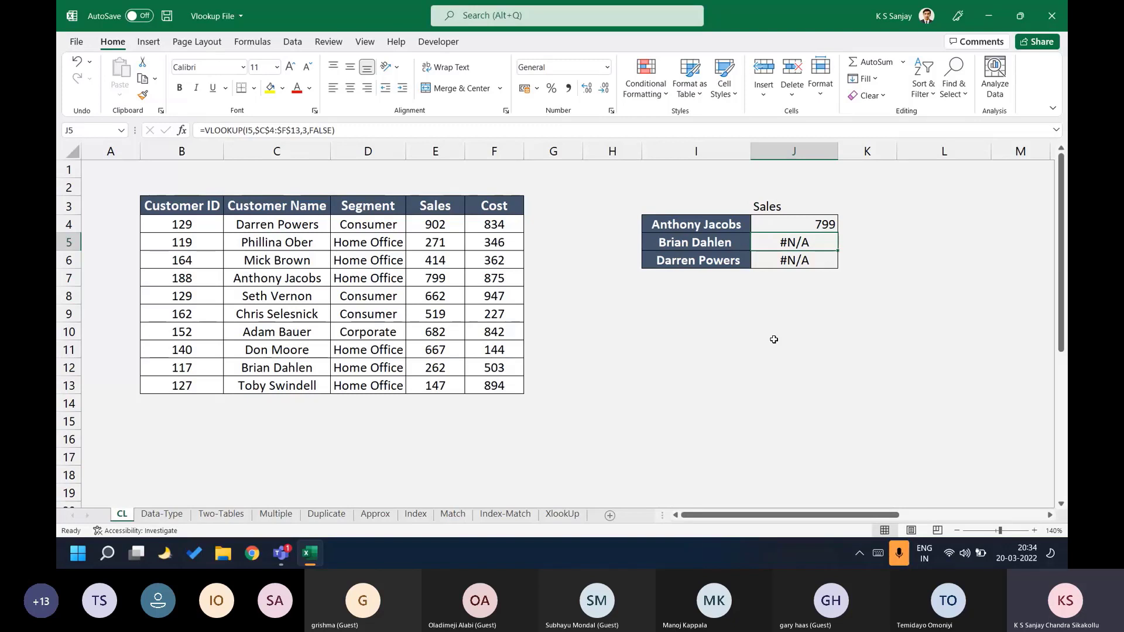
{"action": "key", "text": "Left"}
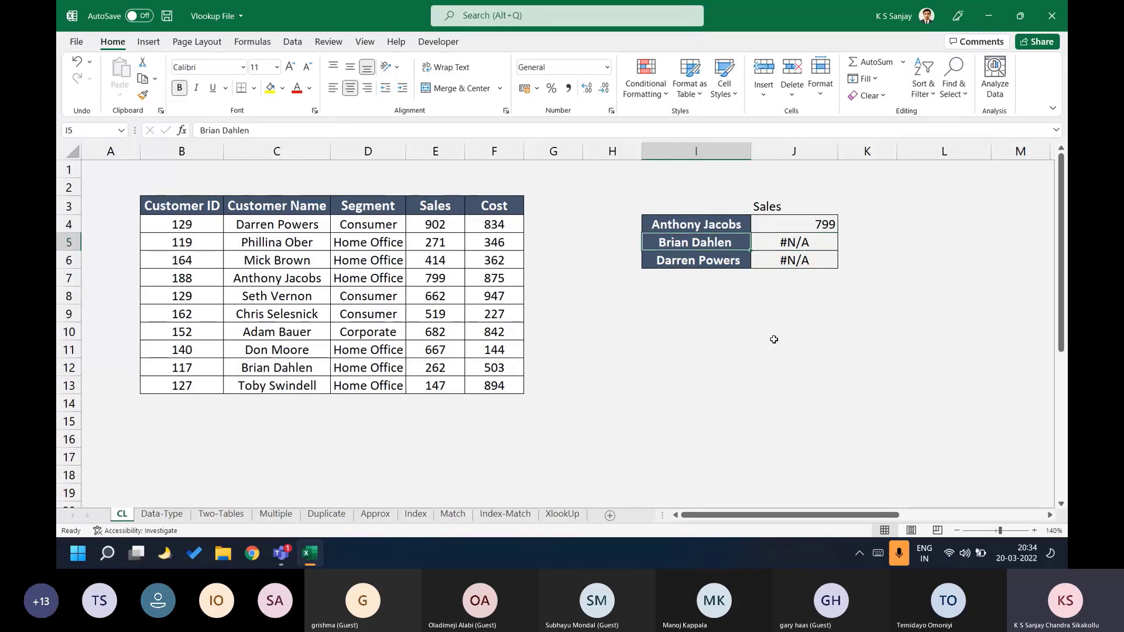
{"action": "key", "text": "F2"}
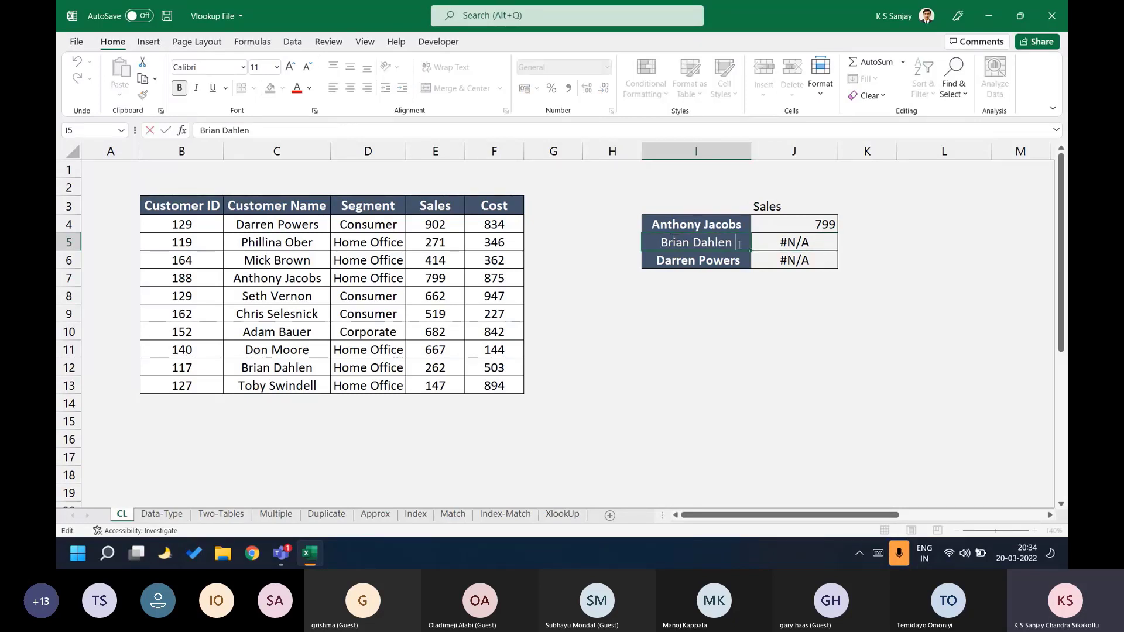
{"action": "key", "text": "Return"}
{"action": "key", "text": "F2"}
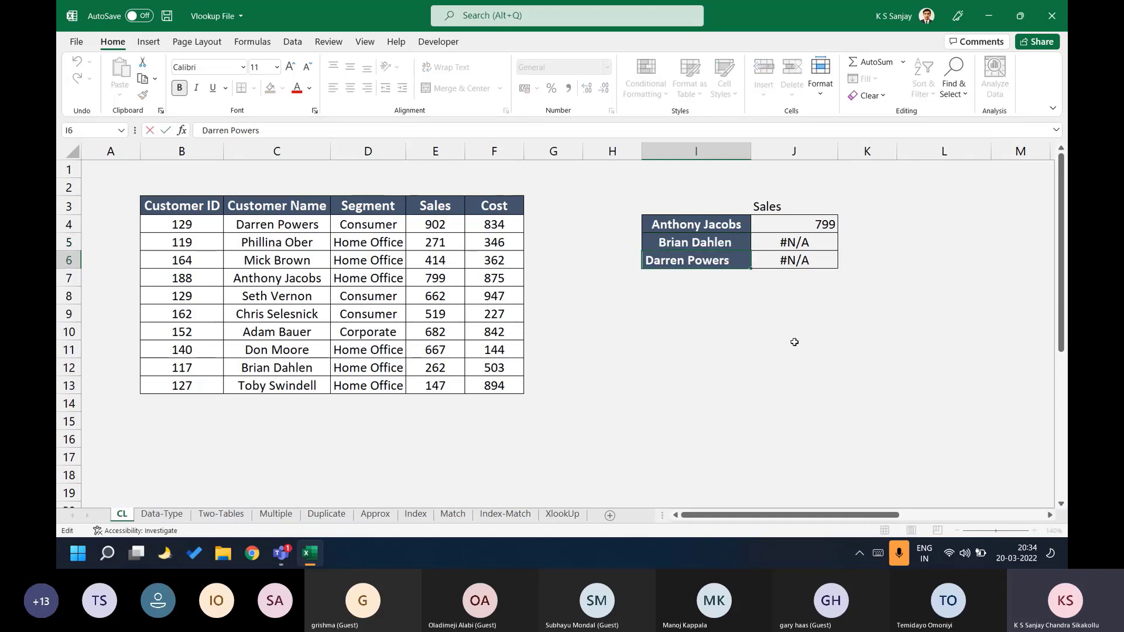
{"action": "key", "text": "Return"}
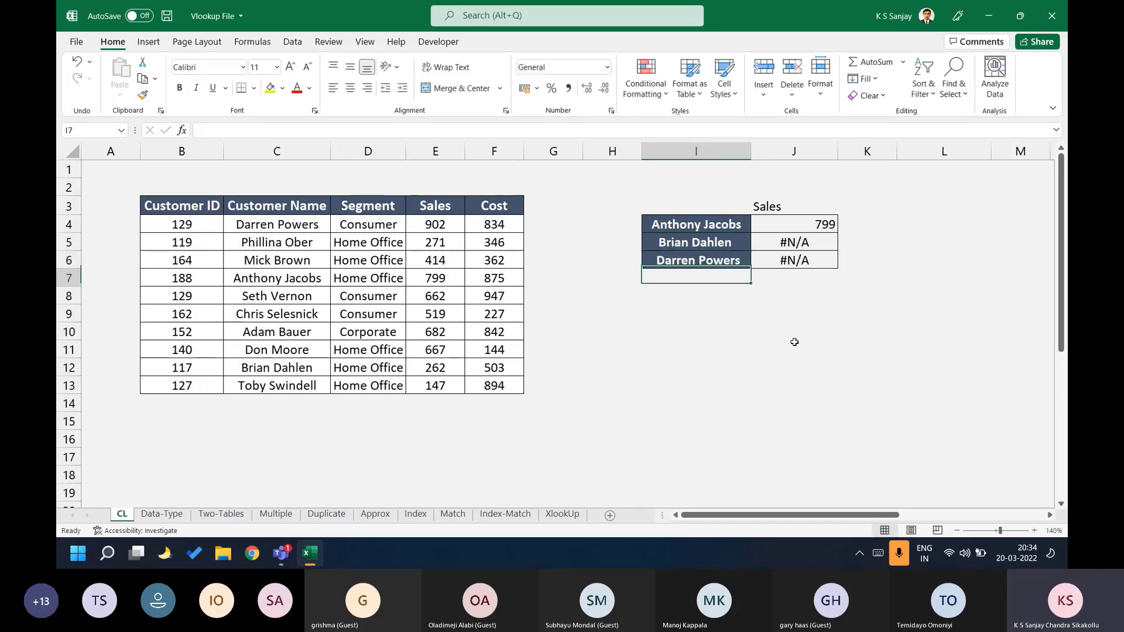
{"action": "key", "text": "Up"}
{"action": "key", "text": "Up"}
{"action": "key", "text": "Right"}
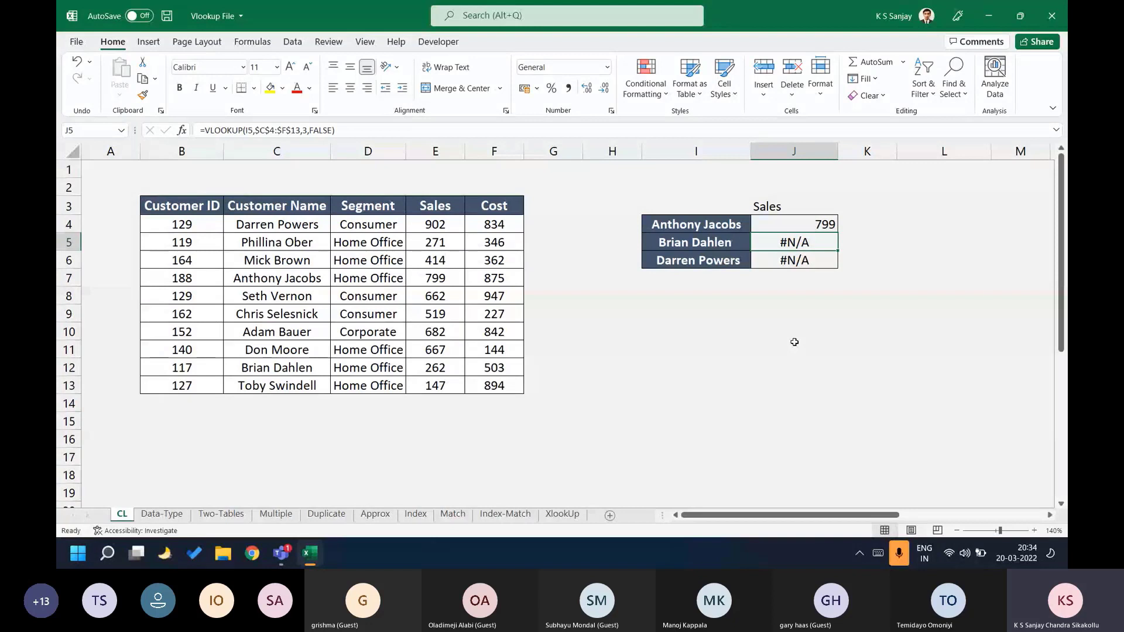
{"action": "key", "text": "Left"}
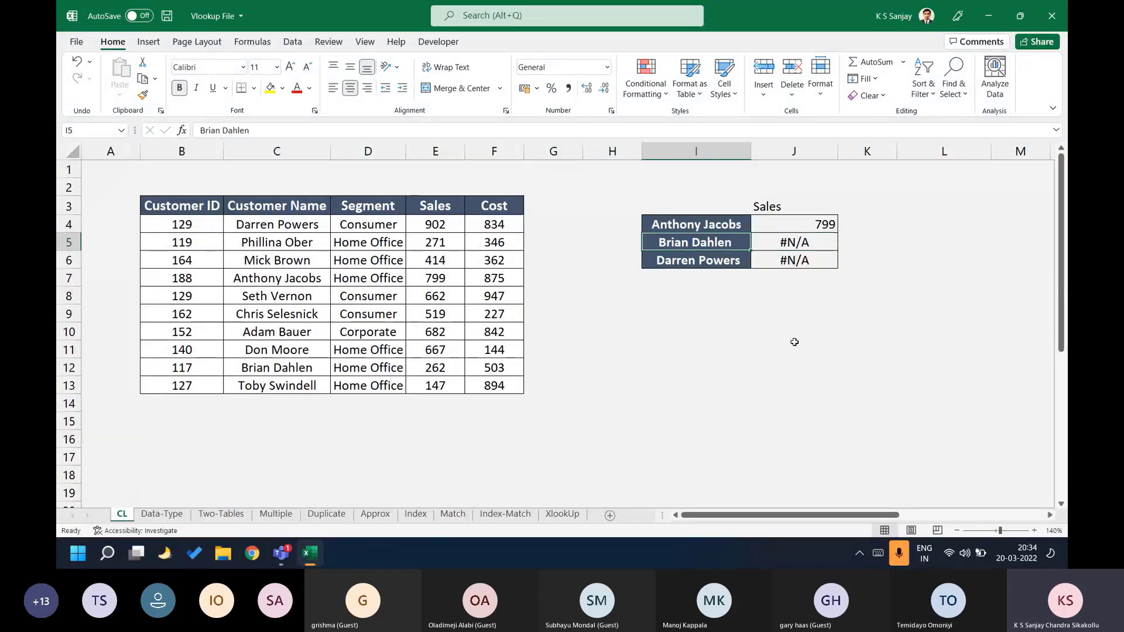
{"action": "key", "text": "Down"}
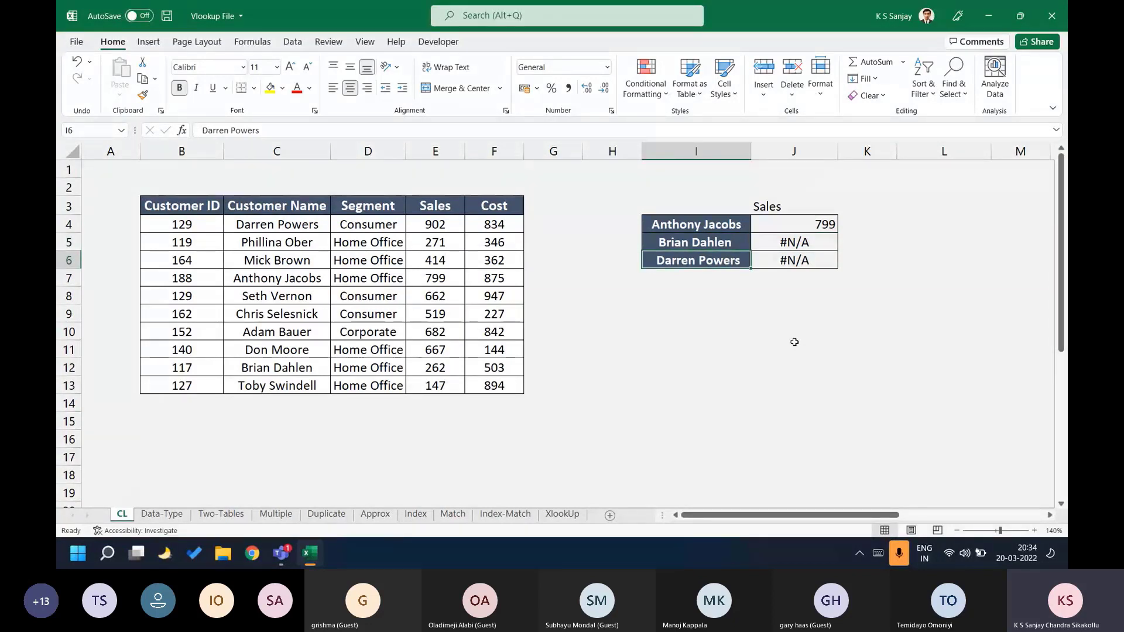
Insert an extra space between the first and last name in I5 and undo that edit.
{"action": "key", "text": "Up"}
{"action": "key", "text": "F2"}
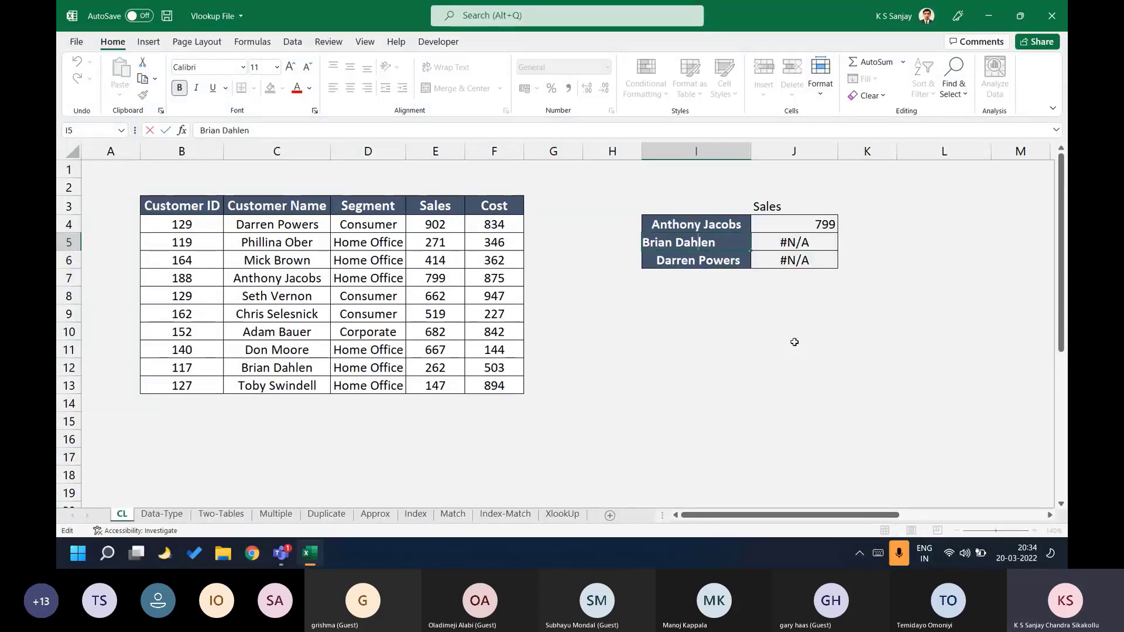
{"action": "key", "text": "Left"}
{"action": "key", "text": "Left"}
{"action": "key", "text": "Left"}
{"action": "key", "text": "Left"}
{"action": "key", "text": "Left"}
{"action": "key", "text": "Left"}
{"action": "key", "text": "Return"}
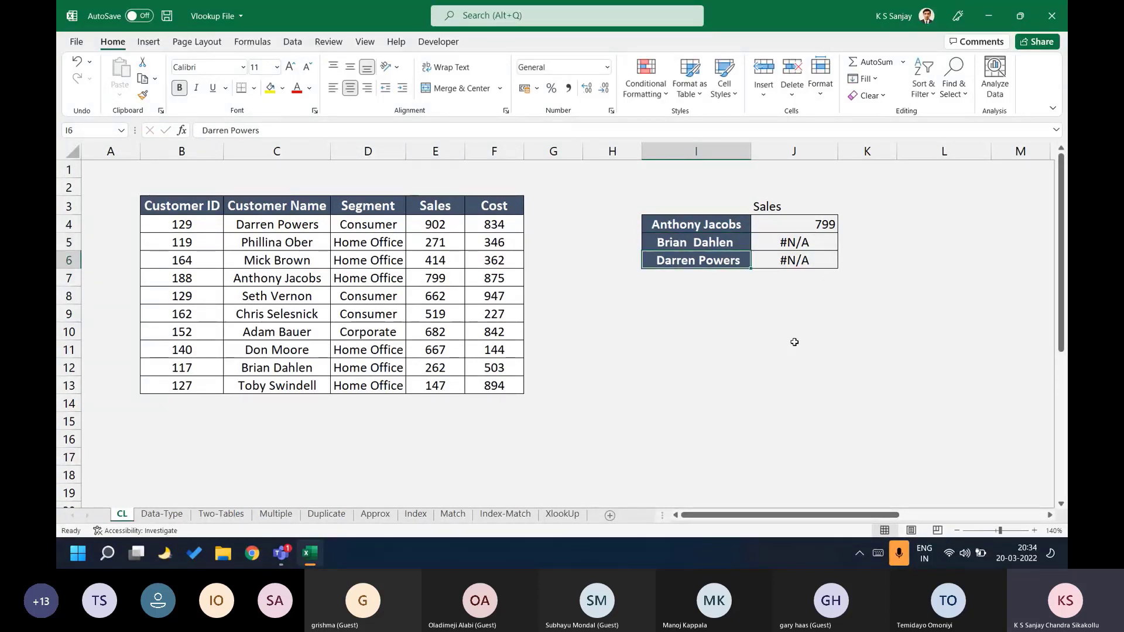
{"action": "key", "text": "ctrl+z"}
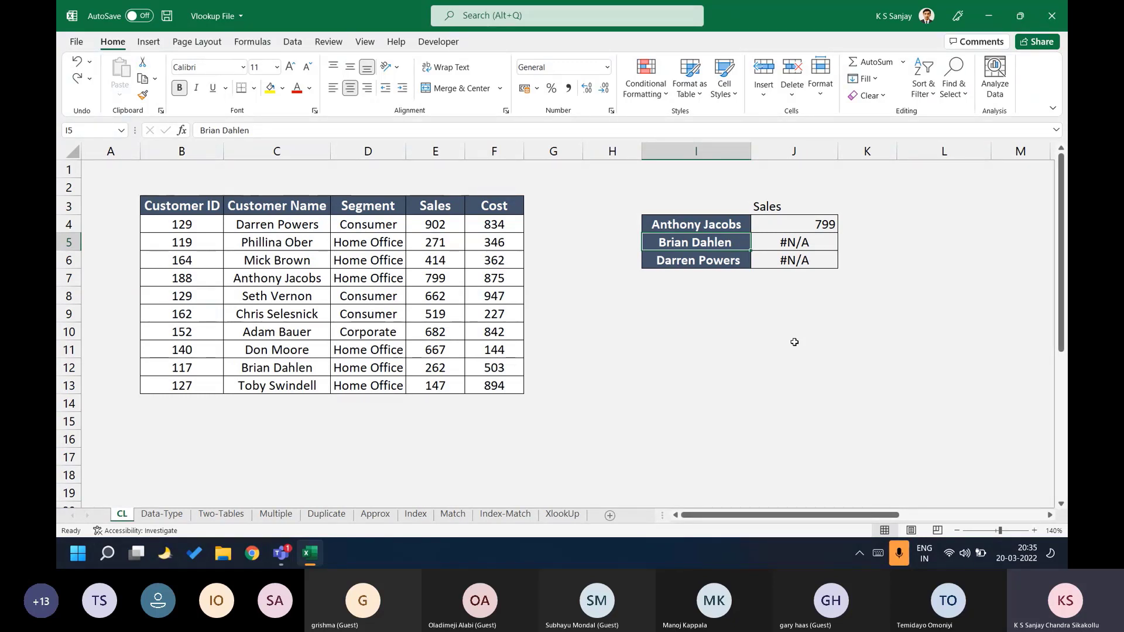
{"action": "key", "text": "Down"}
{"action": "key", "text": "Down"}
{"action": "key", "text": "Down"}
{"action": "key", "text": "Up"}
{"action": "key", "text": "Up"}
{"action": "key", "text": "Up"}
{"action": "key", "text": "Up"}
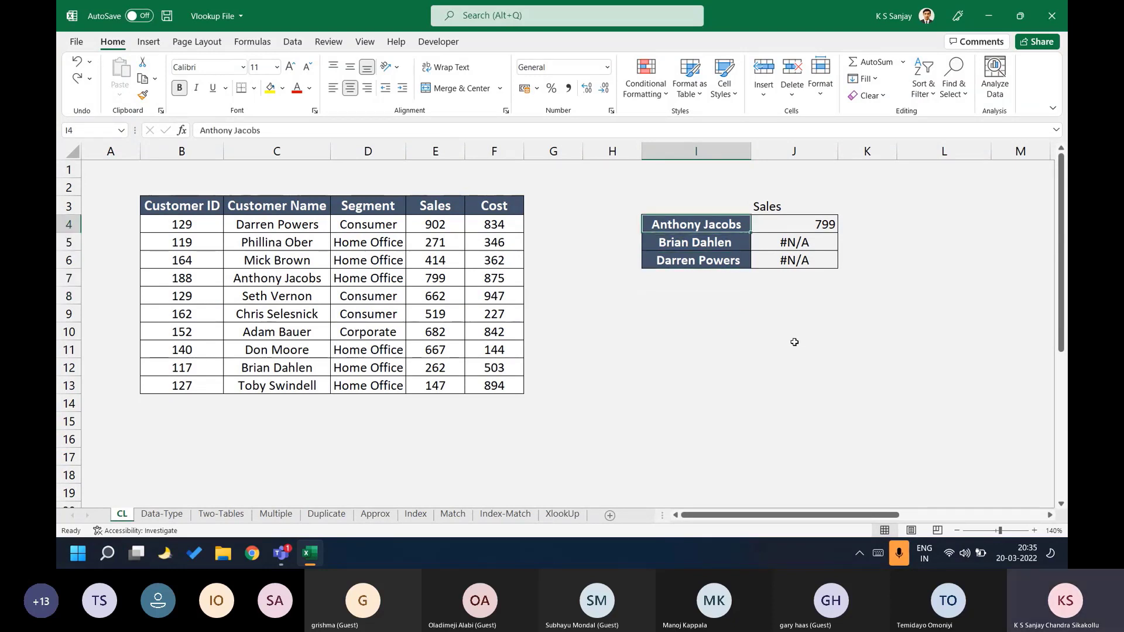
Write the function names TRIM in cell J8 and CLEAN in cell J9 below the lookup table.
{"action": "key", "text": "Right"}
{"action": "key", "text": "Down"}
{"action": "key", "text": "Down"}
{"action": "key", "text": "Down"}
{"action": "key", "text": "Down"}
{"action": "type", "text": "TRIM"}
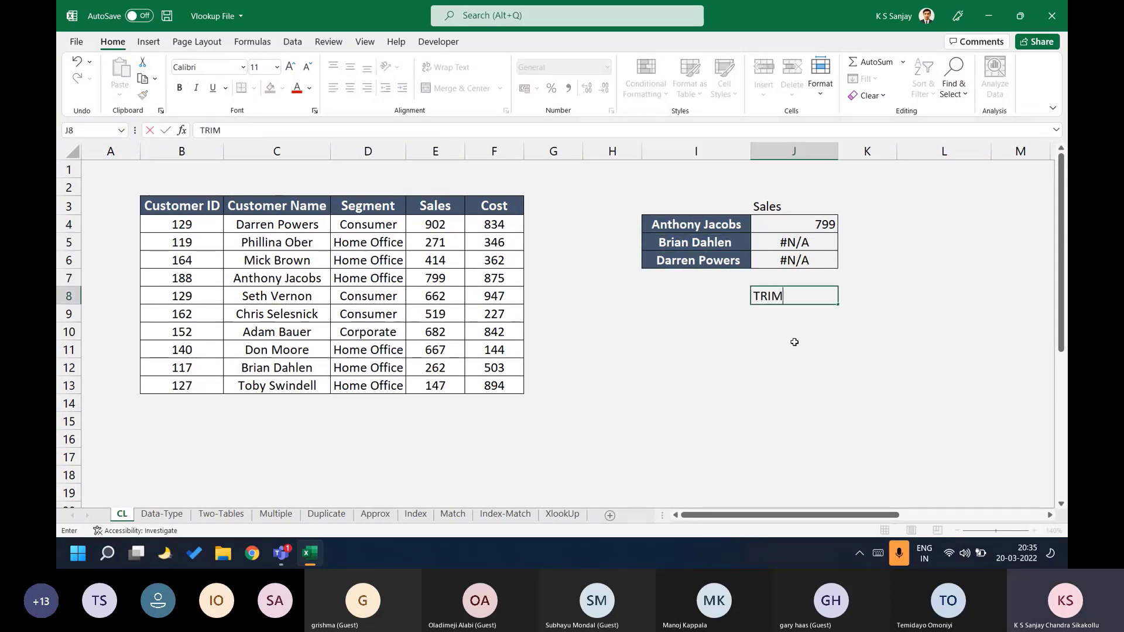
{"action": "key", "text": "Return"}
{"action": "type", "text": "CLEAN"}
{"action": "key", "text": "Return"}
Start a formula in K8 and highlight the TRIM suggestion to read the function's description.
{"action": "key", "text": "Up"}
{"action": "key", "text": "Up"}
{"action": "key", "text": "Right"}
{"action": "type", "text": "=TR"}
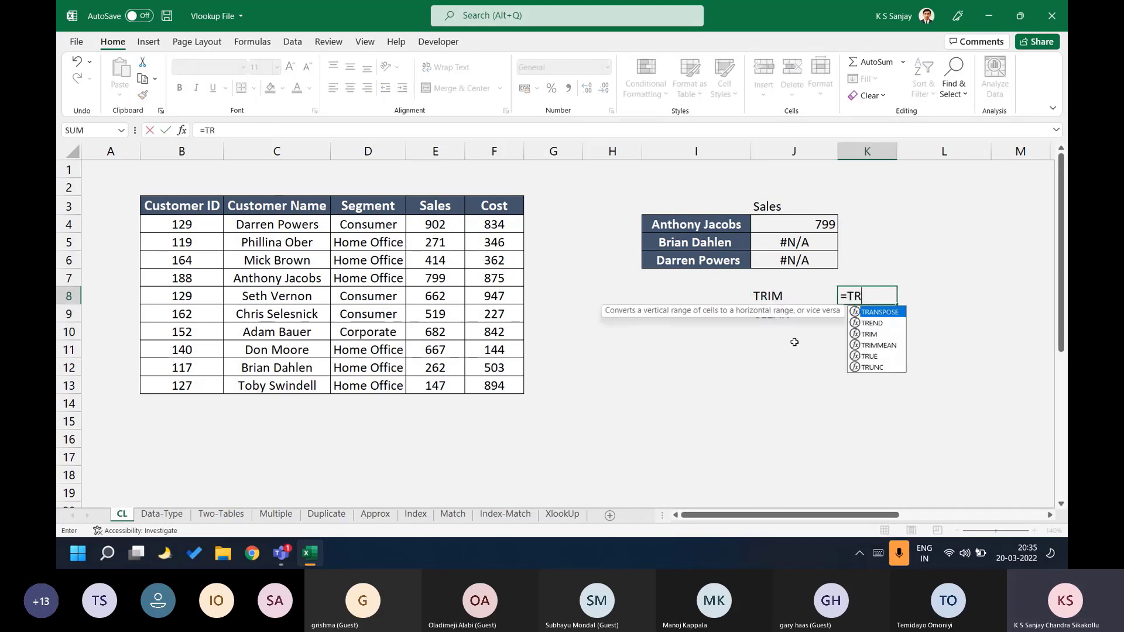
{"action": "key", "text": "Down"}
{"action": "key", "text": "Down"}
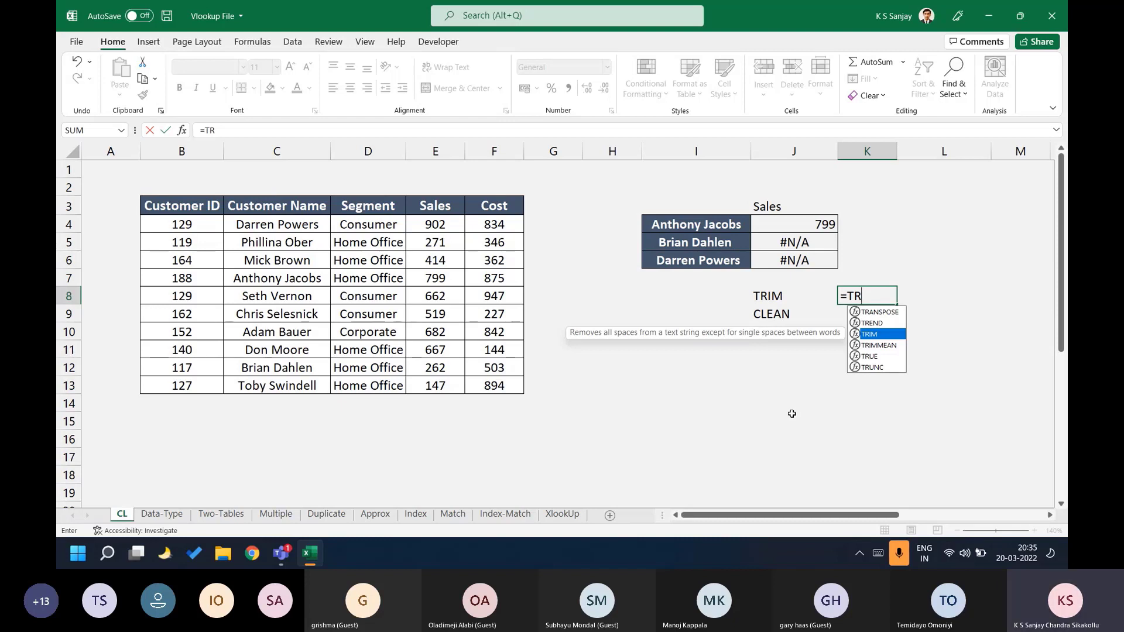
Change the unfinished K8 formula to =CLEAN to read that function's description, and discard the entry.
{"action": "key", "text": "BackSpace"}
{"action": "key", "text": "BackSpace"}
{"action": "type", "text": "CLEAN"}
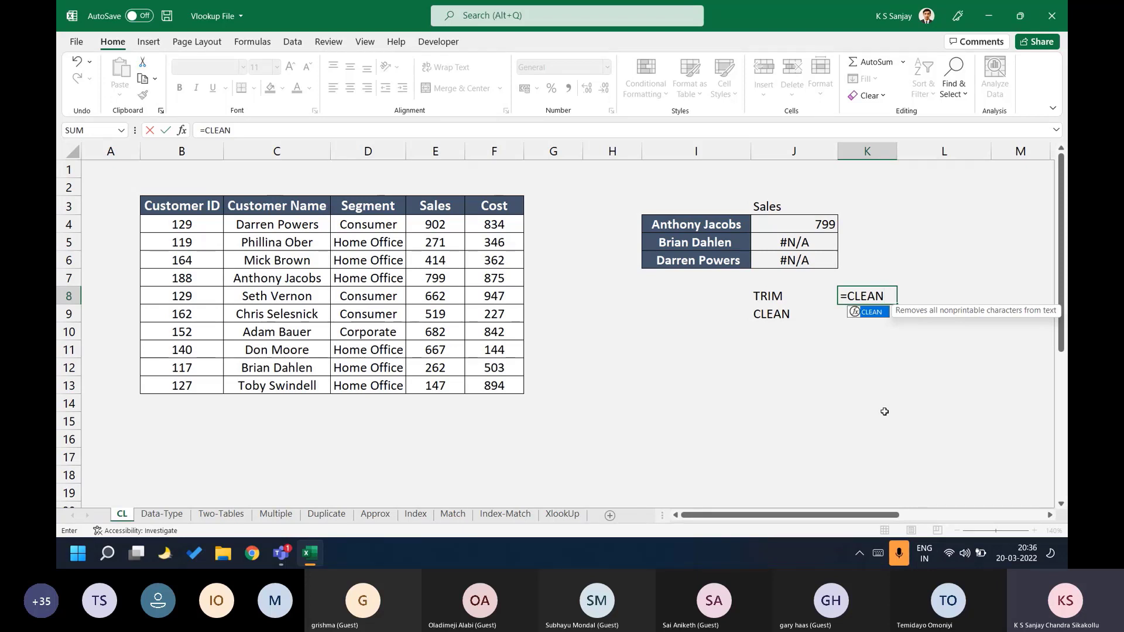
{"action": "key", "text": "BackSpace"}
{"action": "key", "text": "BackSpace"}
{"action": "key", "text": "BackSpace"}
{"action": "key", "text": "BackSpace"}
{"action": "key", "text": "BackSpace"}
{"action": "key", "text": "BackSpace"}
{"action": "key", "text": "Escape"}
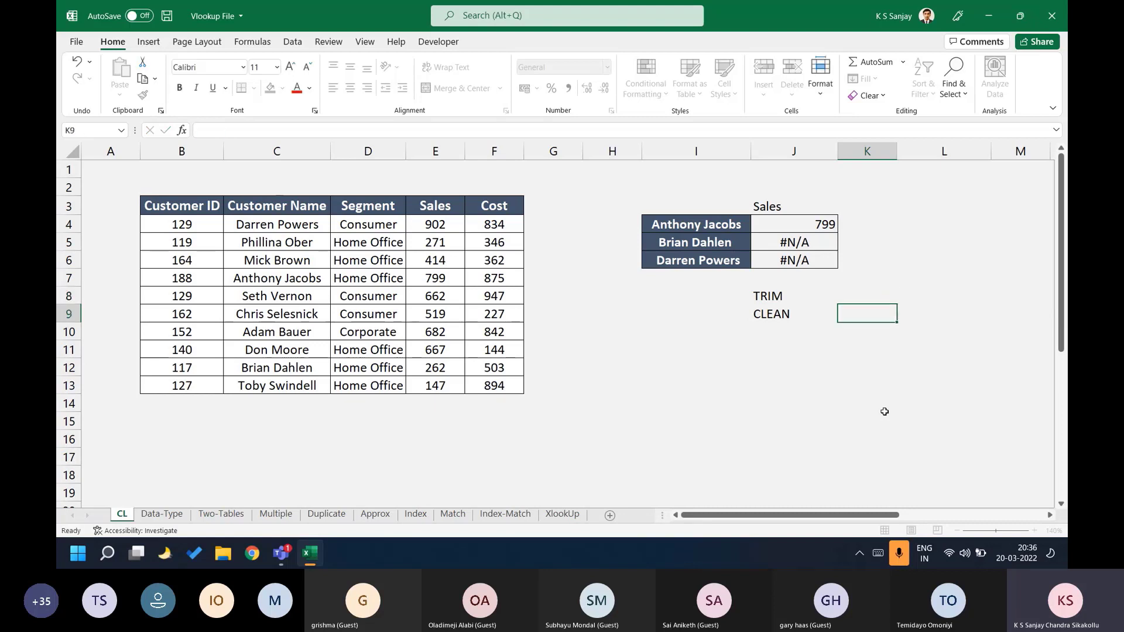
Wrap the lookup value in J4 with TRIM, making the formula =VLOOKUP(TRIM(I4),$C$4:$F$13,3,FALSE).
{"action": "key", "text": "Left"}
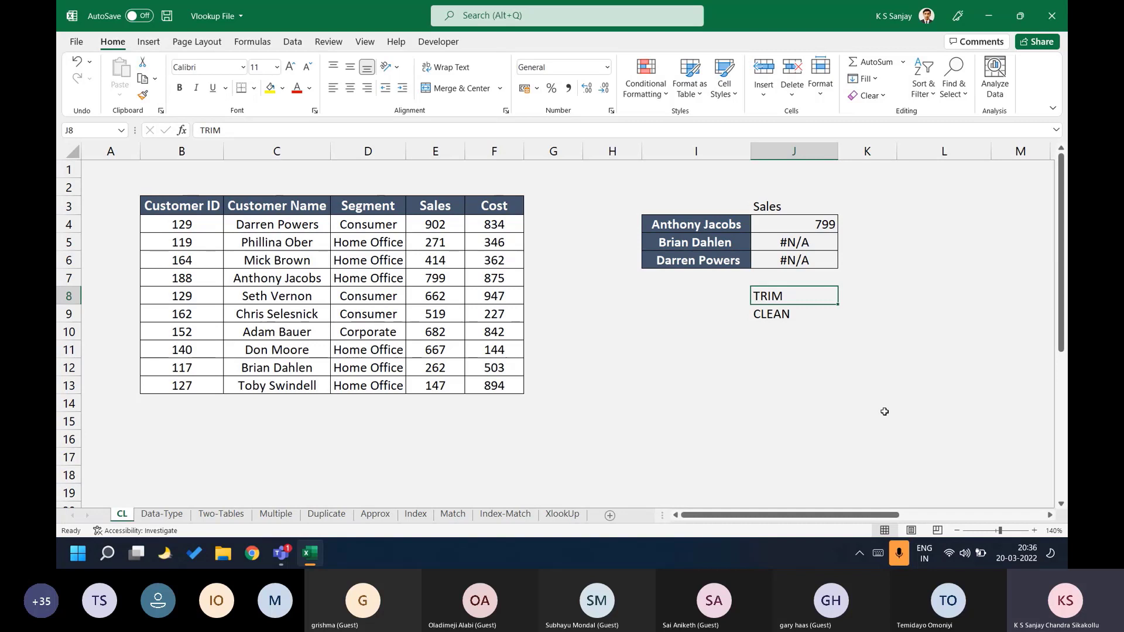
{"action": "key", "text": "Up"}
{"action": "key", "text": "Up"}
{"action": "key", "text": "Up"}
{"action": "key", "text": "Up"}
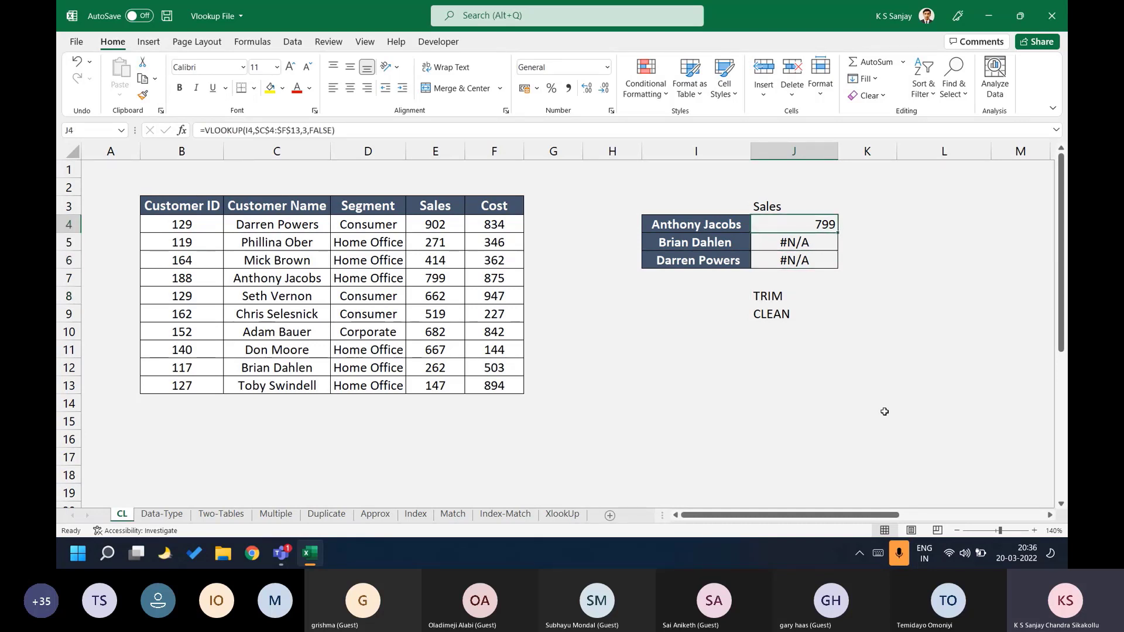
{"action": "key", "text": "F2"}
{"action": "key", "text": "Left"}
{"action": "key", "text": "Left"}
{"action": "key", "text": "Left"}
{"action": "key", "text": "Left"}
{"action": "key", "text": "Left"}
{"action": "key", "text": "Left"}
{"action": "key", "text": "Left"}
{"action": "key", "text": "Left"}
{"action": "key", "text": "Left"}
{"action": "key", "text": "Left"}
{"action": "key", "text": "Left"}
{"action": "key", "text": "Left"}
{"action": "key", "text": "Left"}
{"action": "key", "text": "Left"}
{"action": "type", "text": "CLEAN"}
{"action": "key", "text": "BackSpace"}
{"action": "key", "text": "BackSpace"}
{"action": "key", "text": "BackSpace"}
{"action": "key", "text": "BackSpace"}
{"action": "key", "text": "BackSpace"}
{"action": "type", "text": "TRIM(I4"}
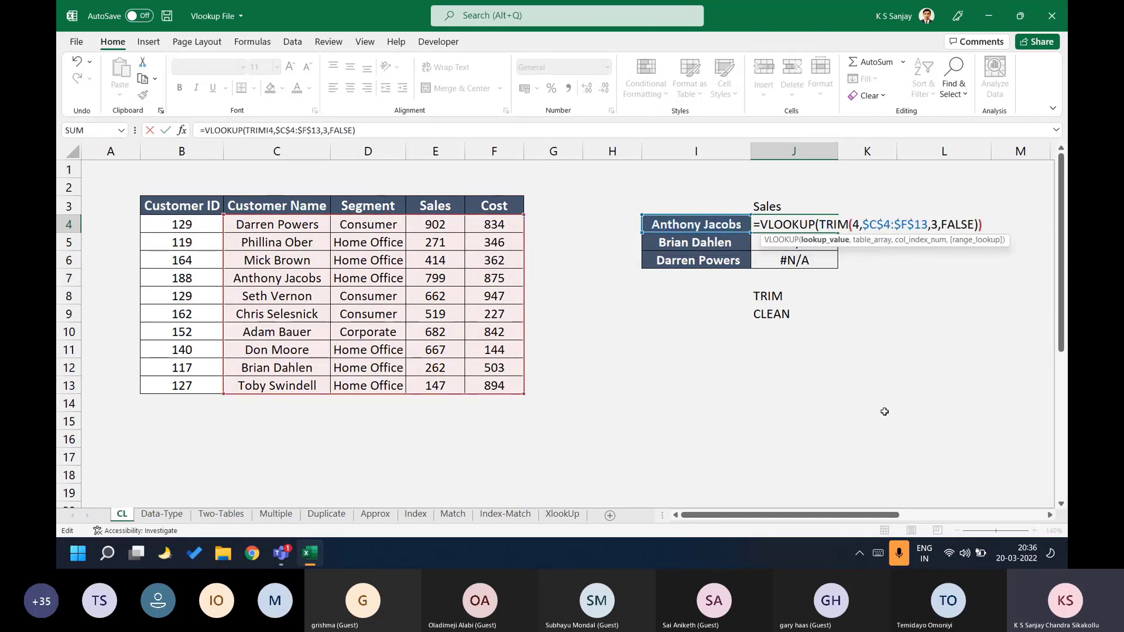
{"action": "type", "text": ")"}
{"action": "key", "text": "ctrl+Return"}
Copy the TRIM-based VLOOKUP formula from J4 over the formulas in J5 and J6.
{"action": "key", "text": "ctrl+c"}
{"action": "key", "text": "shift+Down"}
{"action": "key", "text": "shift+Down"}
{"action": "key", "text": "ctrl+v"}
{"action": "key", "text": "Escape"}
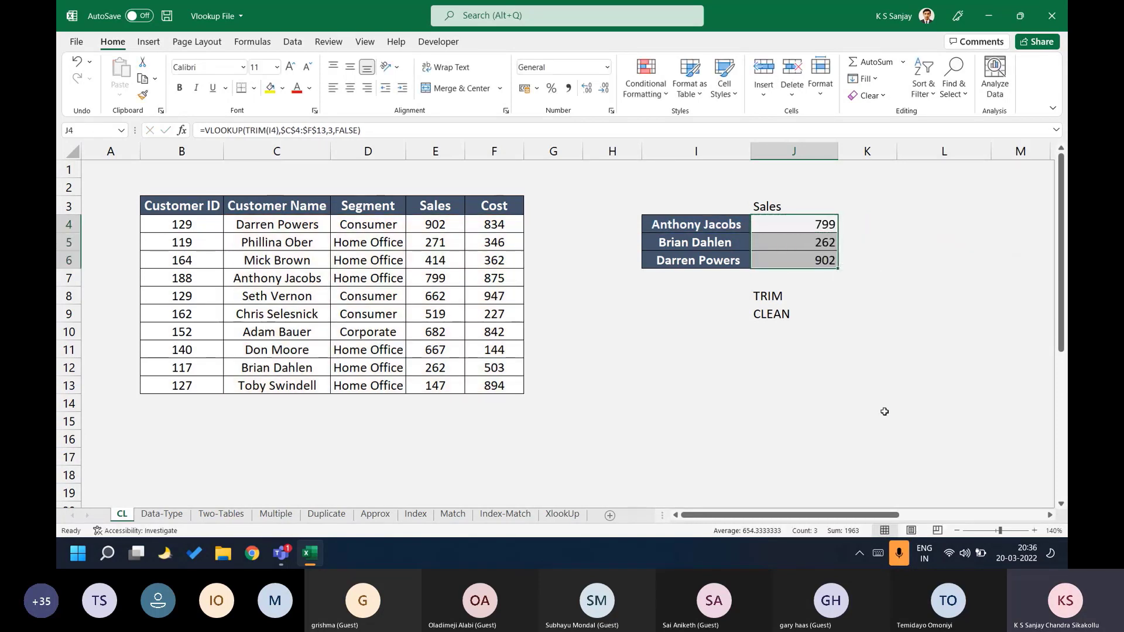
Check the TRIM-based formula in J5, and insert several extra spaces between the first and last name in I5.
{"action": "key", "text": "Down"}
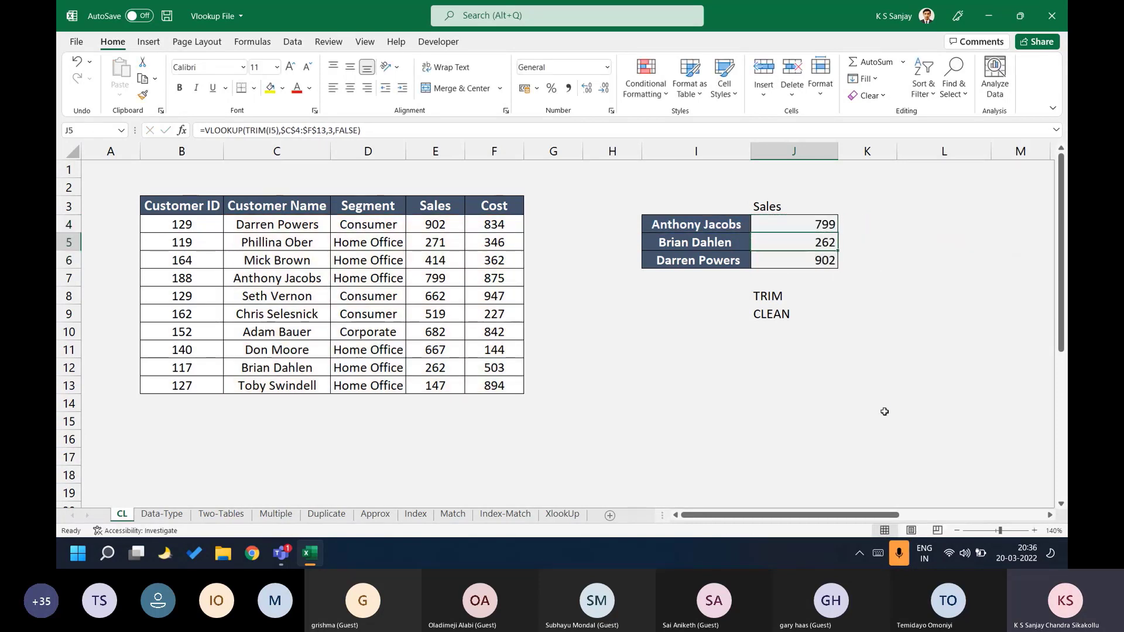
{"action": "key", "text": "F2"}
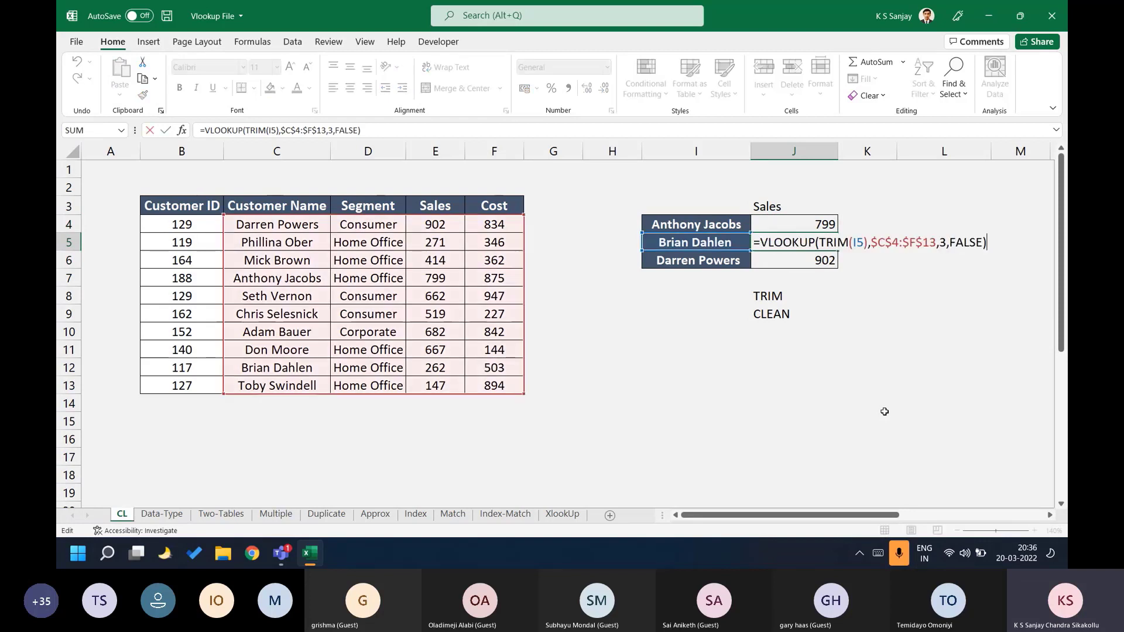
{"action": "key", "text": "shift+Tab"}
{"action": "key", "text": "F2"}
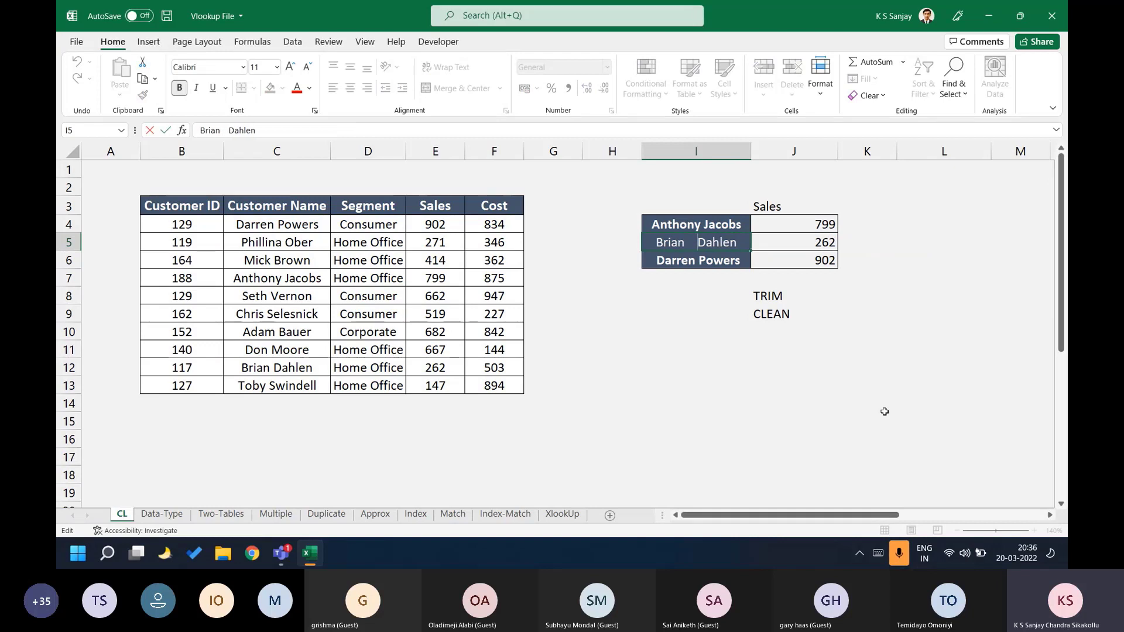
{"action": "key", "text": "Return"}
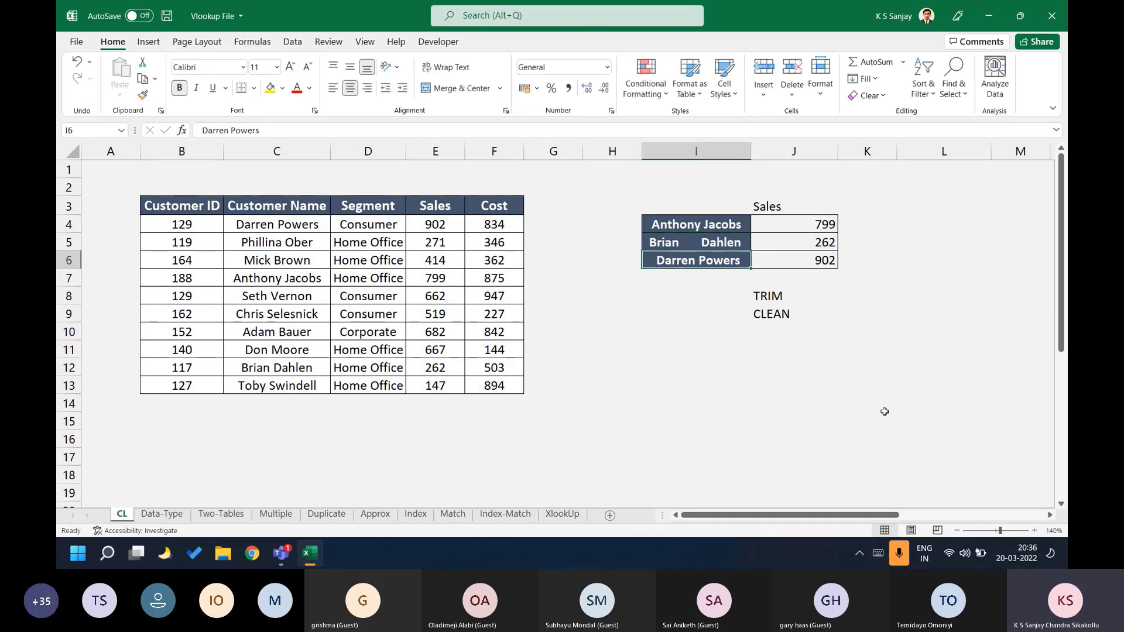
{"action": "key", "text": "Up"}
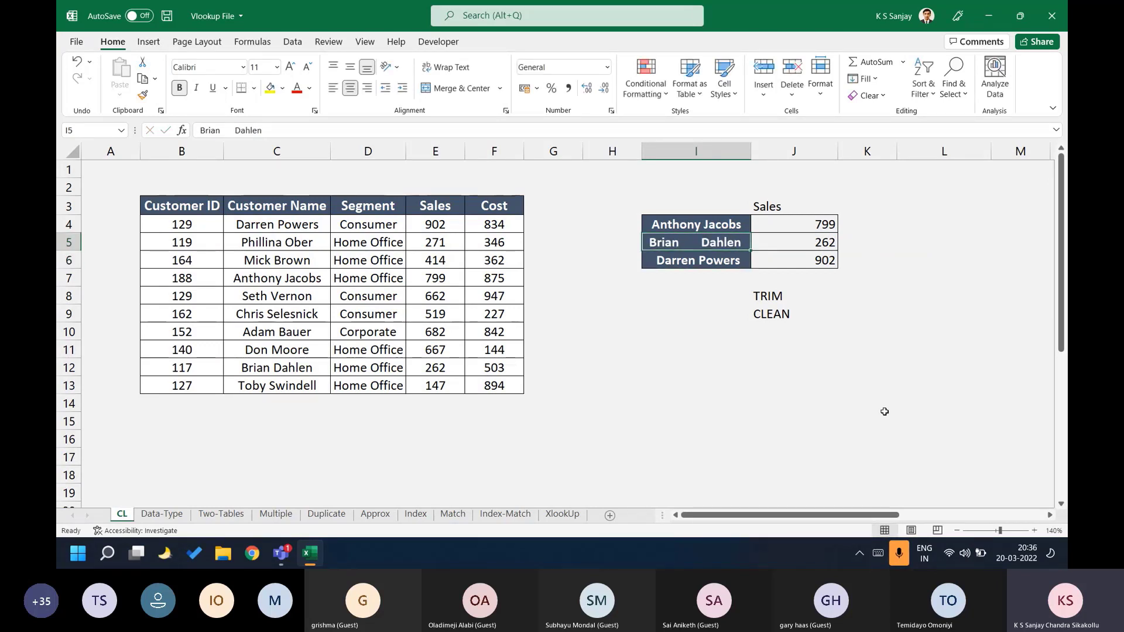
Turn the TRIM label in J8 into an unfinished =TRIM formula and read the function's description.
{"action": "key", "text": "Right"}
{"action": "key", "text": "Down"}
{"action": "key", "text": "Down"}
{"action": "key", "text": "Down"}
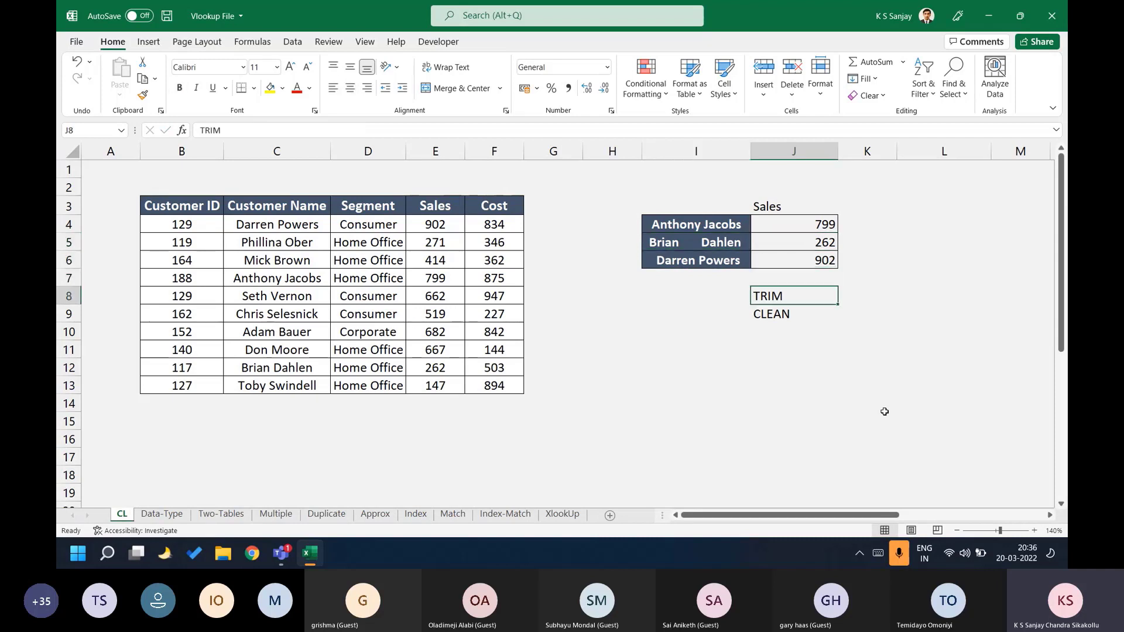
{"action": "key", "text": "F2"}
{"action": "key", "text": "Home"}
{"action": "type", "text": "="}
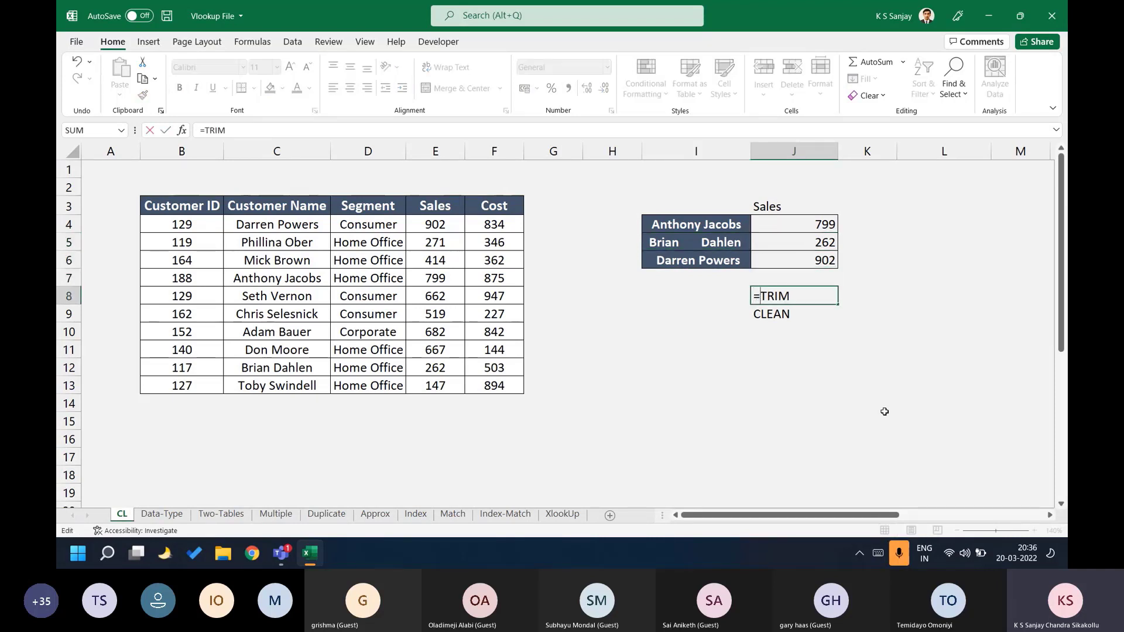
{"action": "left_click", "coordinate": [794, 296]}
{"action": "type", "text": "("}
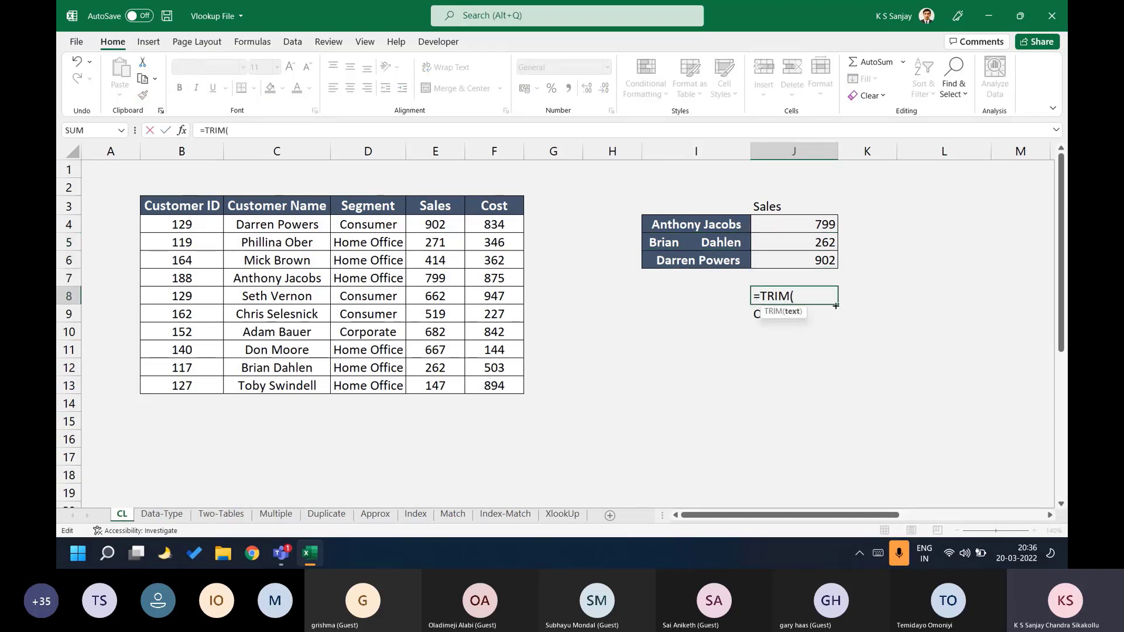
{"action": "key", "text": "BackSpace"}
{"action": "key", "text": "BackSpace"}
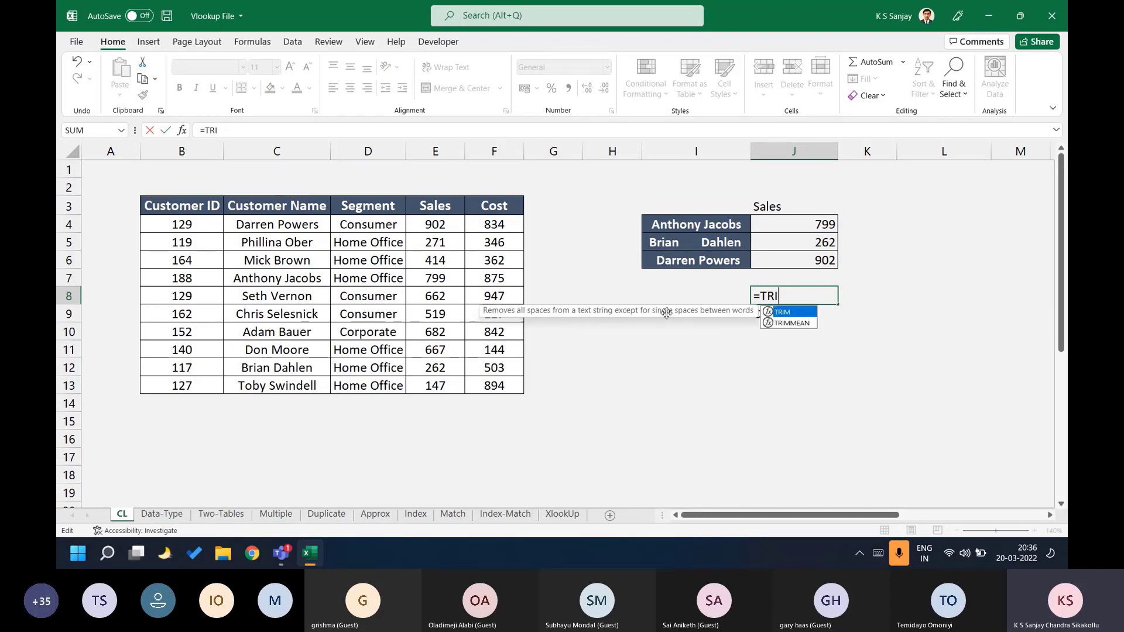
Clear the contents of J8 and the CLEAN label in J9.
{"action": "key", "text": "BackSpace"}
{"action": "key", "text": "Escape"}
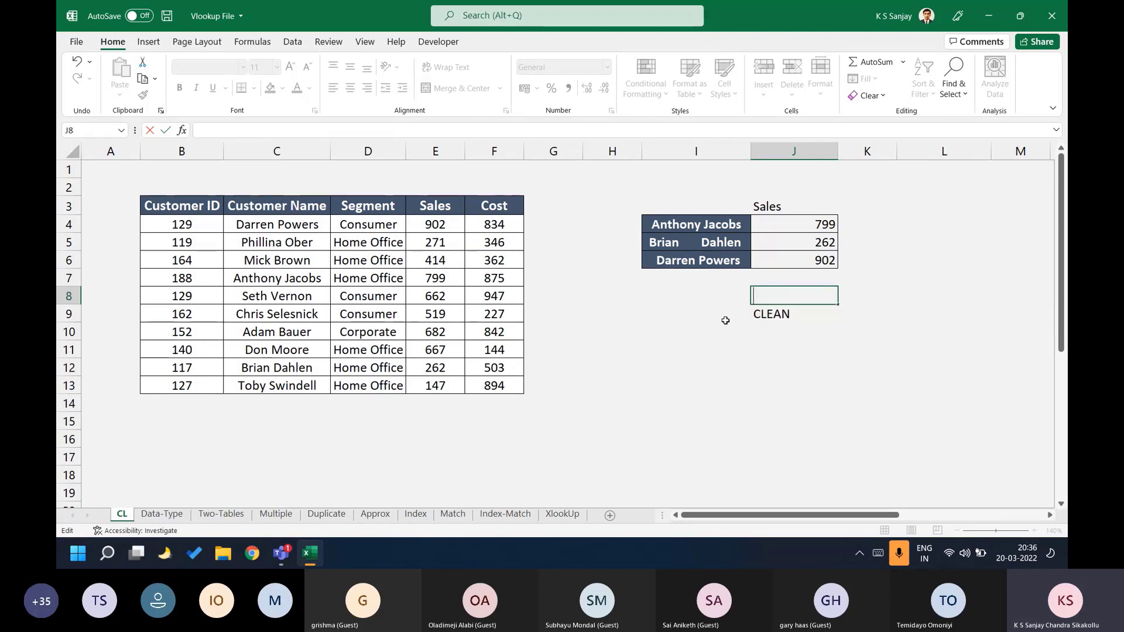
{"action": "key", "text": "Return"}
{"action": "key", "text": "Up"}
{"action": "key", "text": "ctrl+c"}
{"action": "key", "text": "Down"}
{"action": "key", "text": "ctrl+v"}
{"action": "key", "text": "Escape"}
{"action": "key", "text": "Up"}
{"action": "key", "text": "Up"}
{"action": "key", "text": "Up"}
{"action": "key", "text": "Up"}
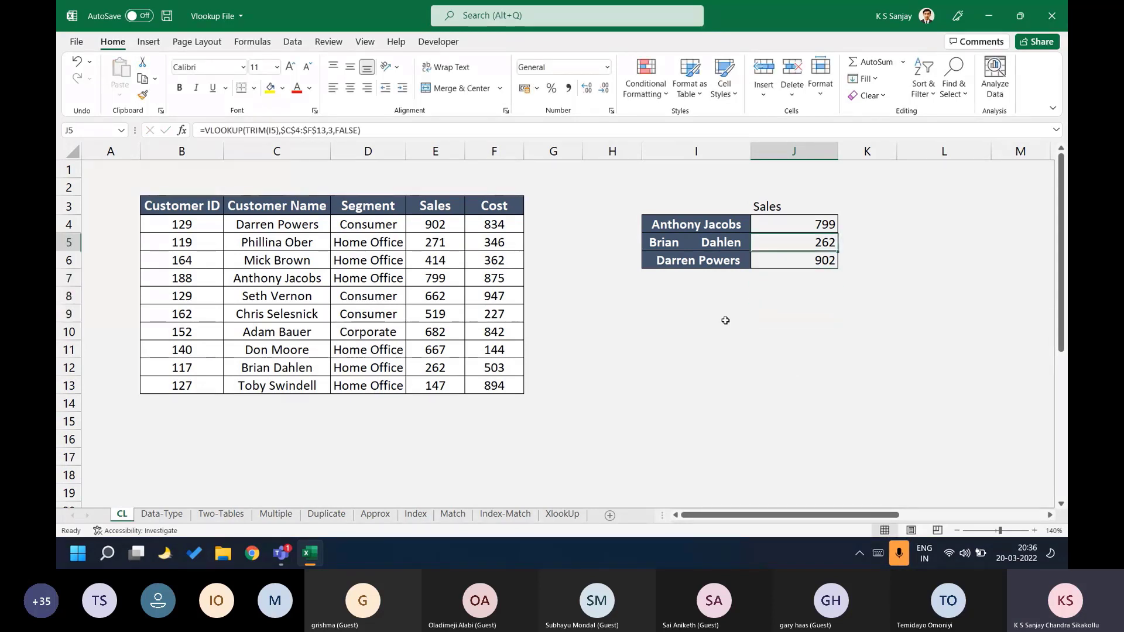
Enter the heading TRIM in I8, below the list of lookup names.
{"action": "key", "text": "Left"}
{"action": "key", "text": "Down"}
{"action": "key", "text": "Down"}
{"action": "key", "text": "Down"}
{"action": "type", "text": "T"}
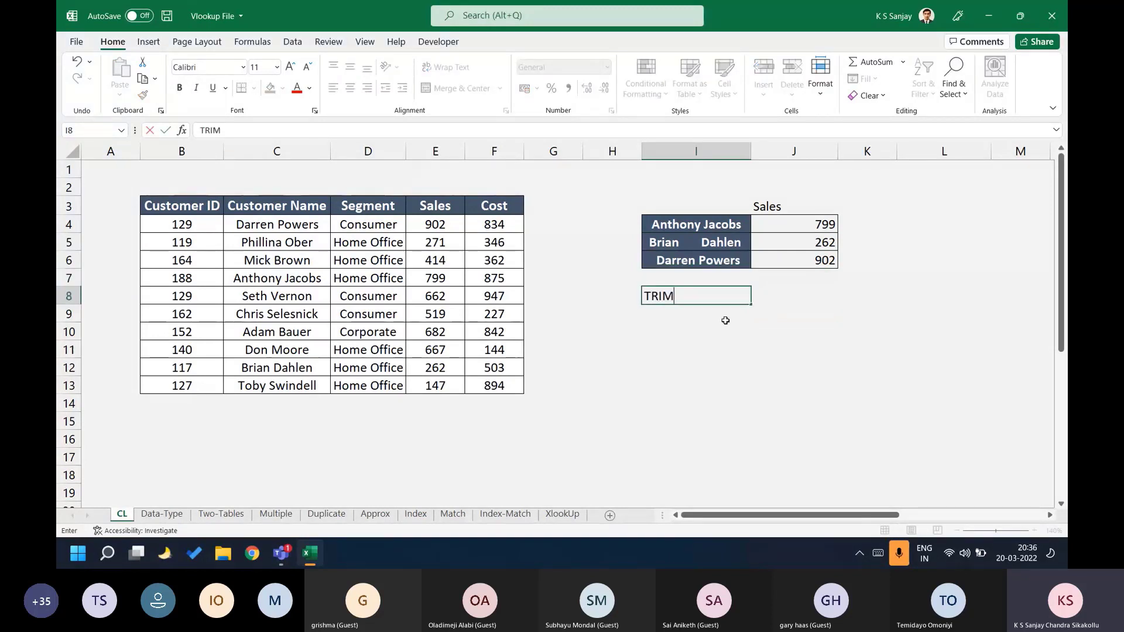
{"action": "type", "text": "RIM"}
{"action": "key", "text": "Return"}
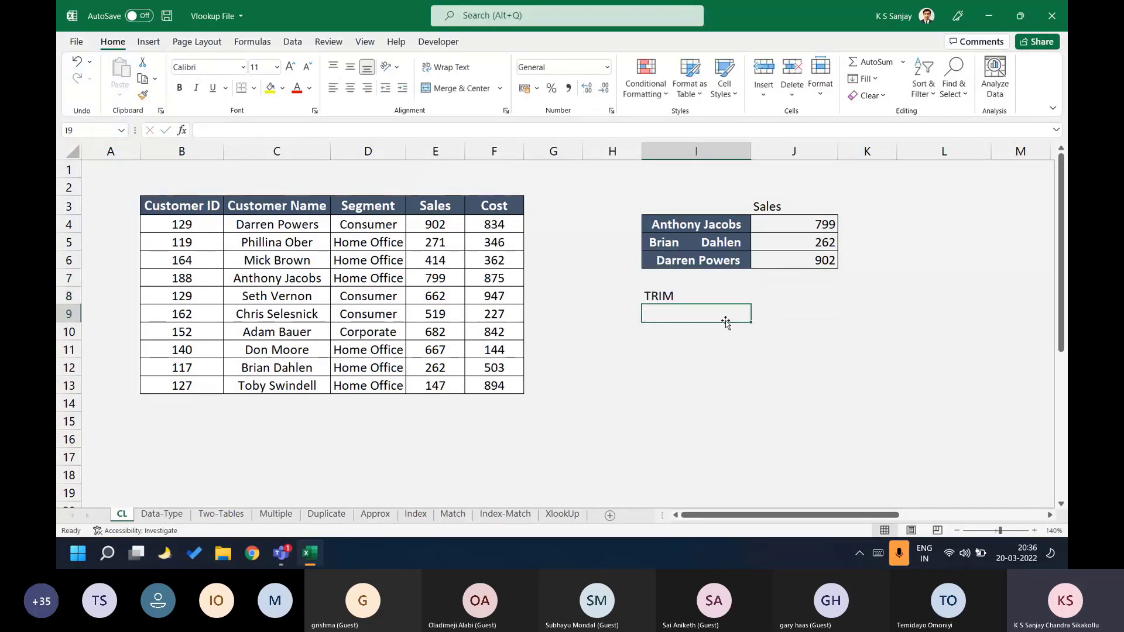
List "Before Spaces", "After Spaces" and "Middle Spaces (Reduces it to 1 space)" in I9, I10 and I11.
{"action": "type", "text": "Before Spaces"}
{"action": "key", "text": "Return"}
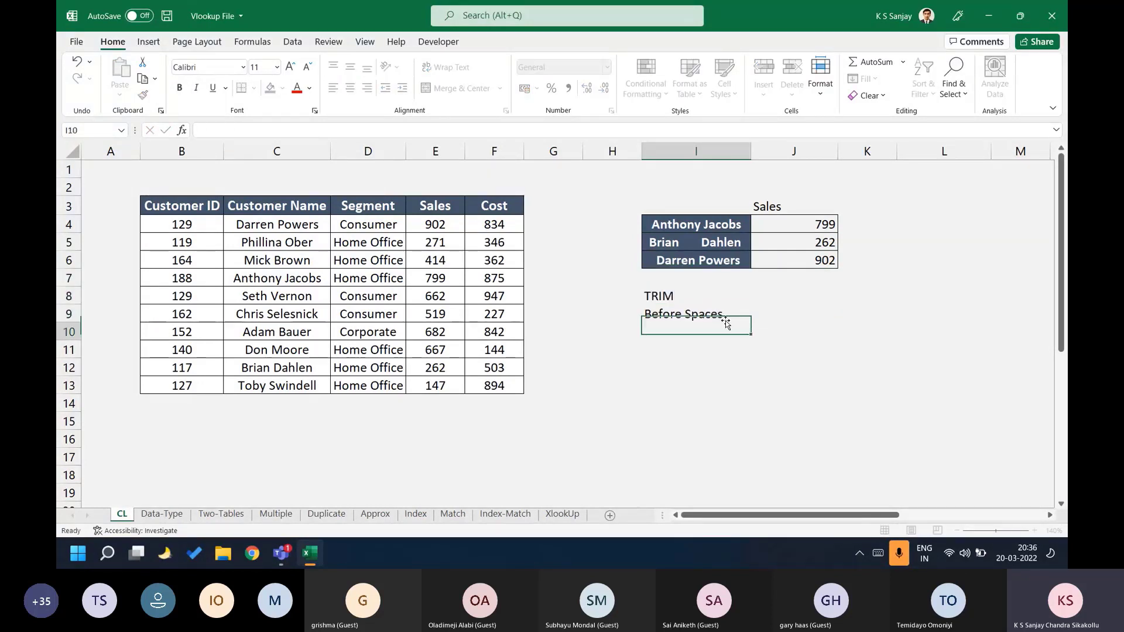
{"action": "type", "text": "After Spaces"}
{"action": "key", "text": "Return"}
{"action": "type", "text": "Middle Spaces"}
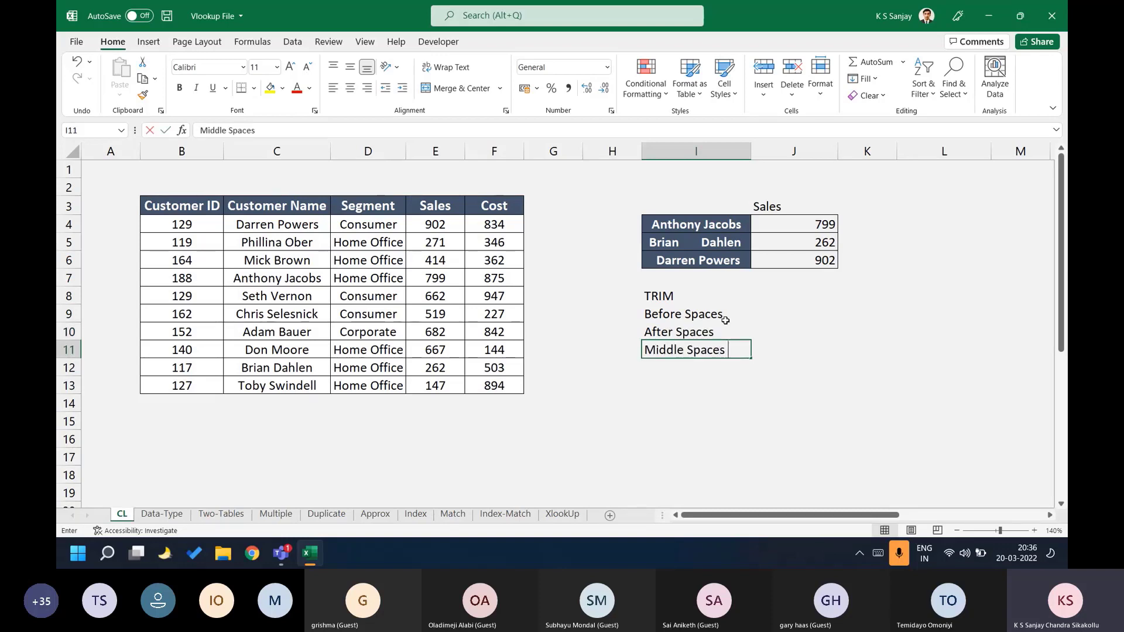
{"action": "type", "text": " (Redu"}
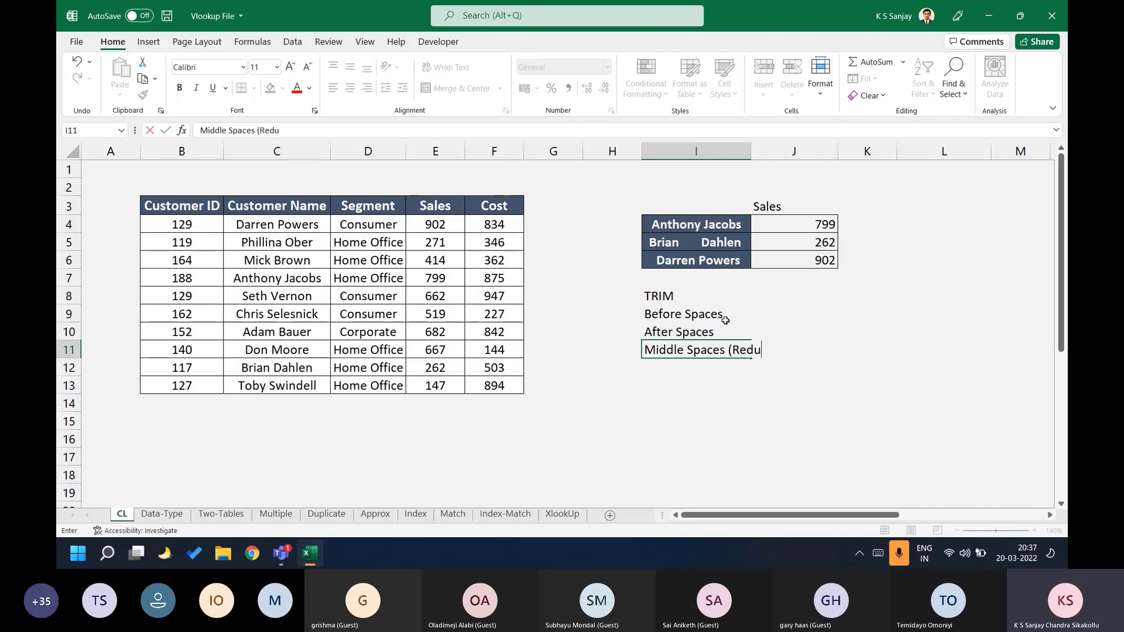
{"action": "type", "text": "ces it to 1 space)"}
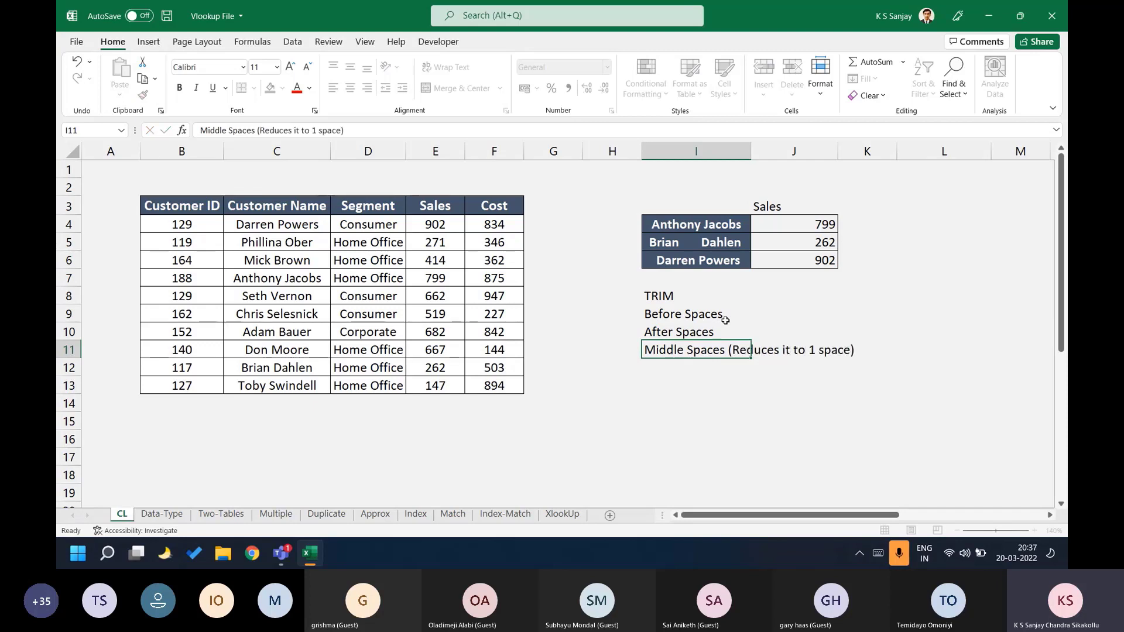
{"action": "key", "text": "Return"}
Append "(Removes all spaces)" to the After Spaces and Before Spaces notes in I10 and I9.
{"action": "double_click", "coordinate": [727, 324]}
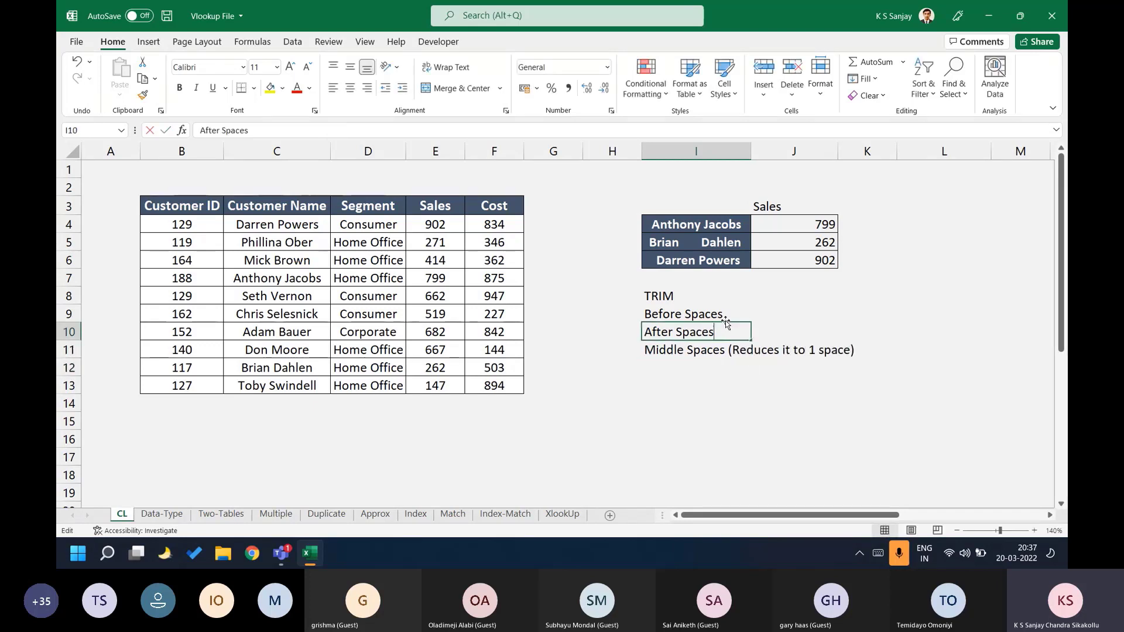
{"action": "type", "text": "(Removes all spaces)"}
{"action": "double_click", "coordinate": [726, 320]}
{"action": "type", "text": "(Remove"}
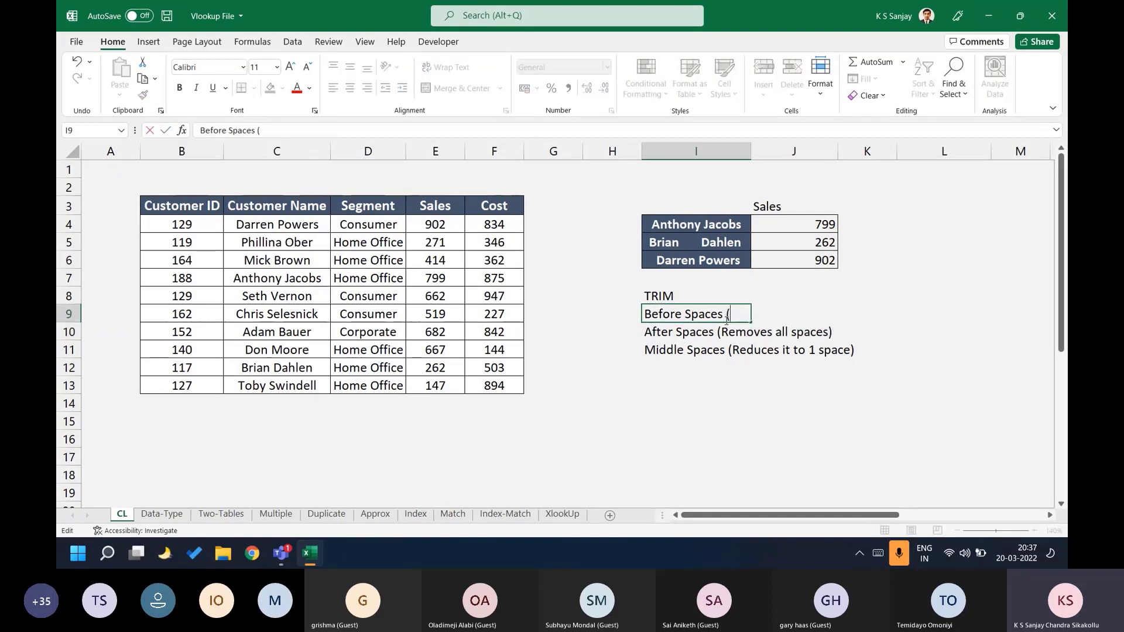
{"action": "type", "text": "s all spaces)"}
{"action": "key", "text": "Return"}
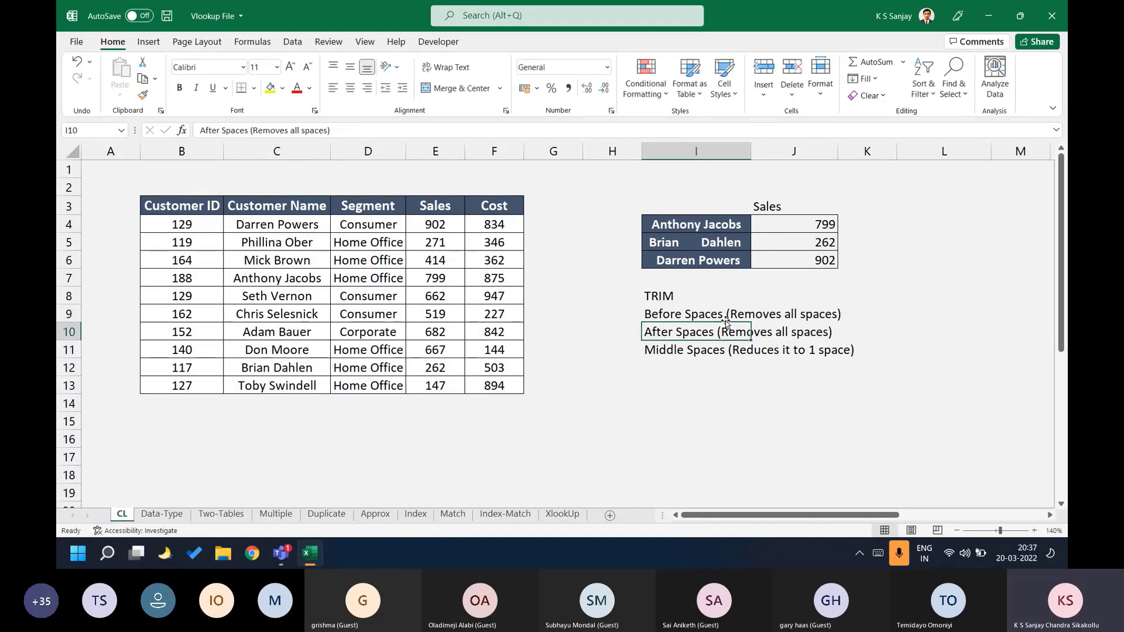
Save the workbook.
{"action": "left_click", "coordinate": [726, 320]}
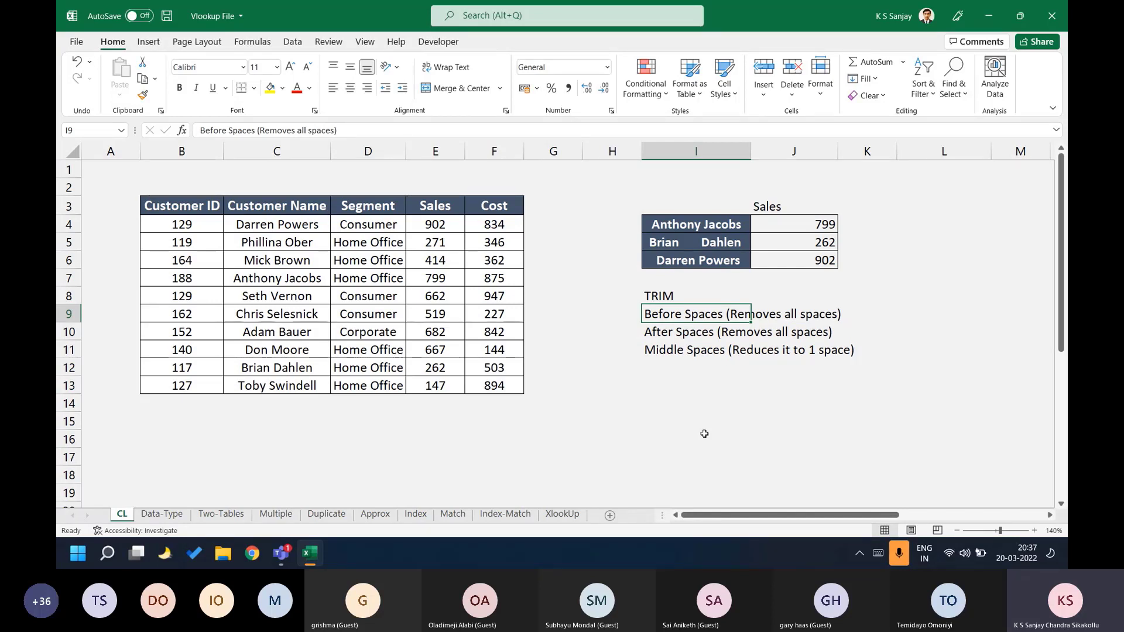
{"action": "left_click", "coordinate": [711, 386]}
{"action": "key", "text": "ctrl+s"}
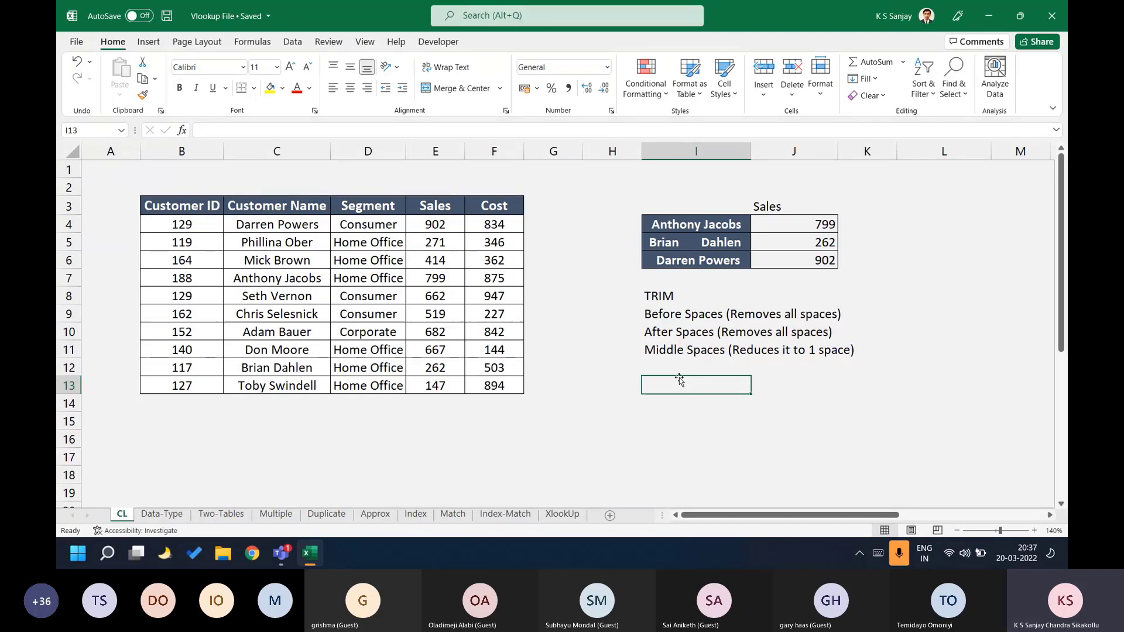
On the Data-Type sheet, enter =VLOOKUP(I4,$B$4:$E$13,4,FALSE) in J4 to look up sales by customer ID.
{"action": "left_click", "coordinate": [162, 514]}
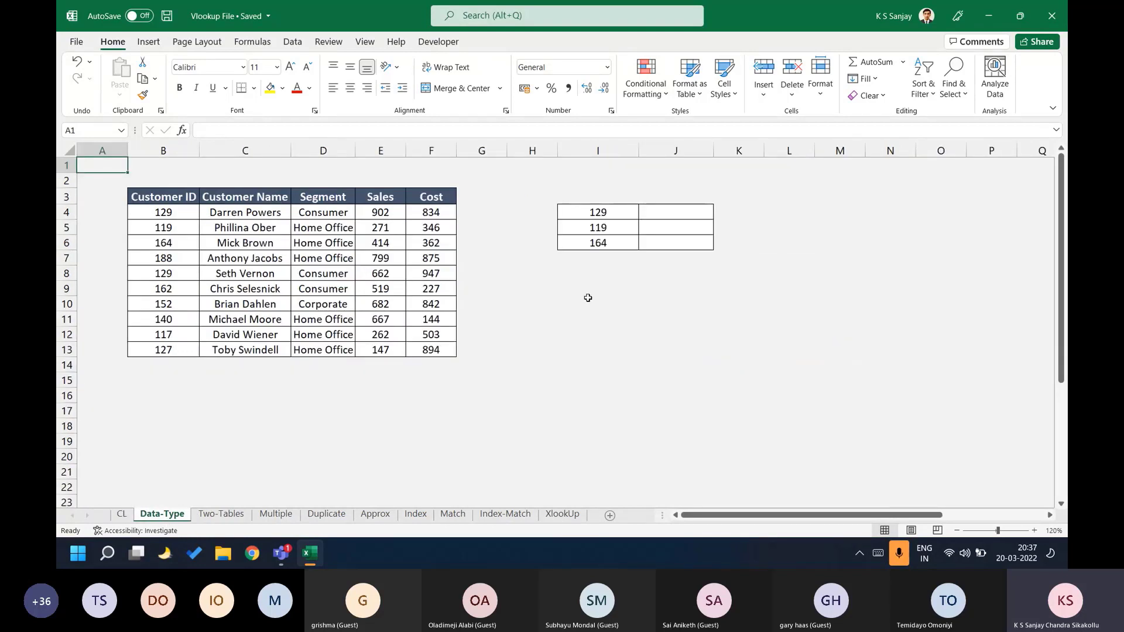
{"action": "left_click", "coordinate": [685, 215]}
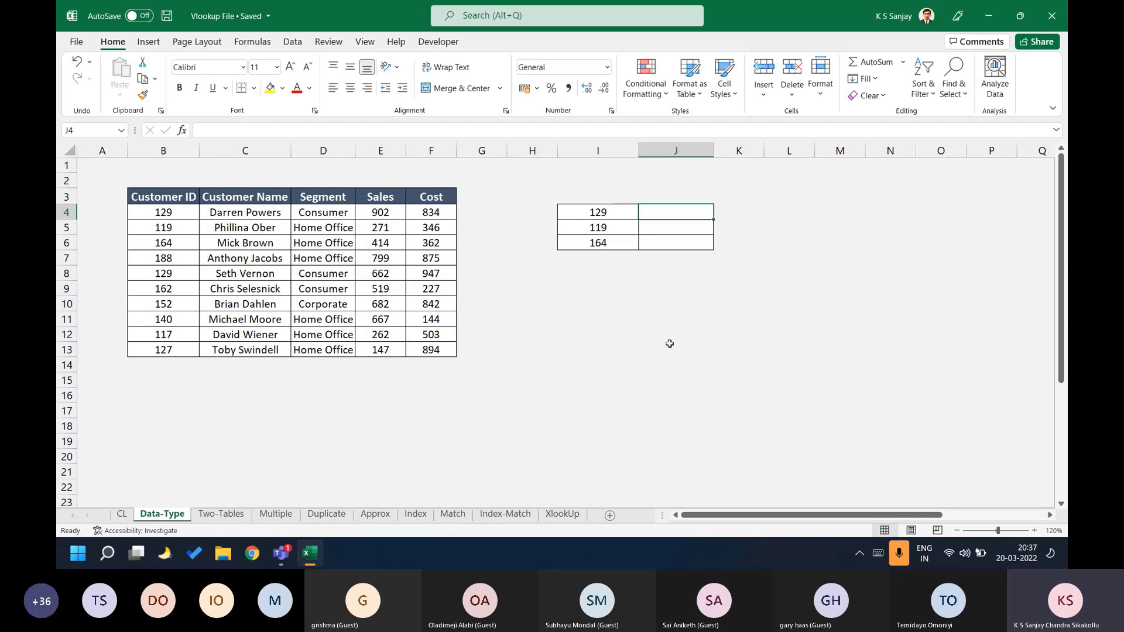
{"action": "type", "text": "=vlo"}
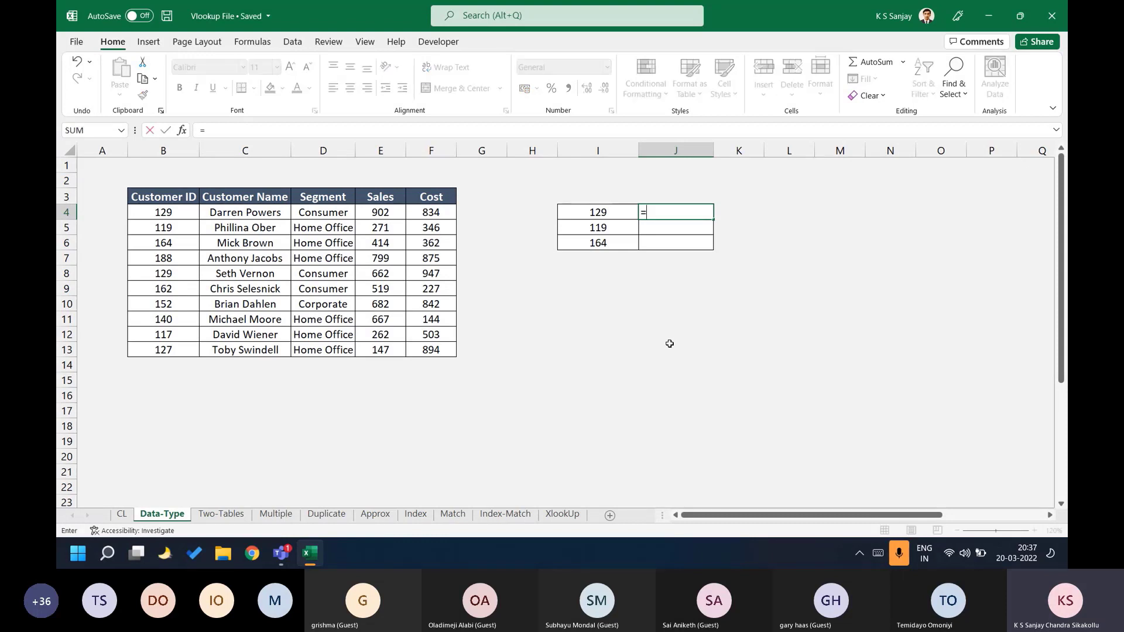
{"action": "key", "text": "Tab"}
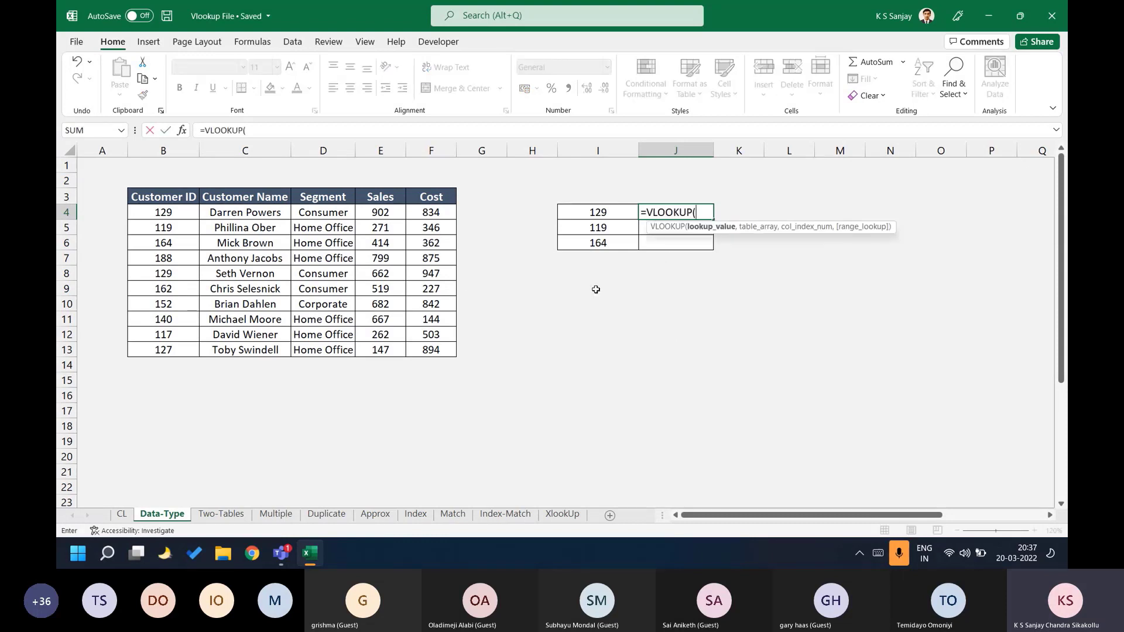
{"action": "left_click", "coordinate": [599, 218]}
{"action": "type", "text": ","}
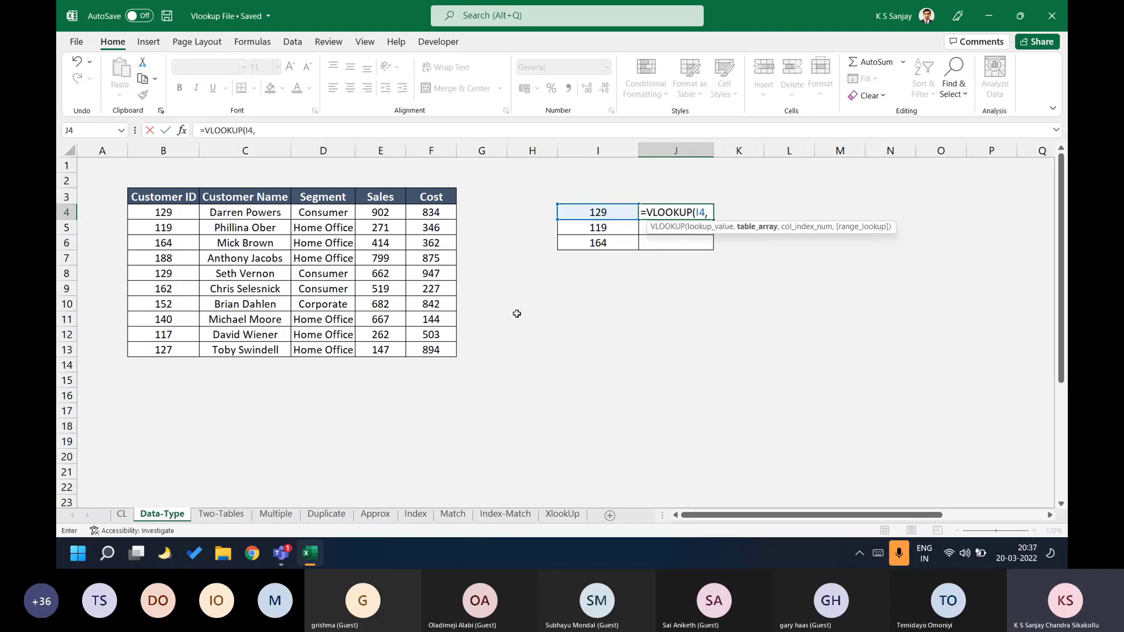
{"action": "left_click_drag", "start_coordinate": [155, 214], "coordinate": [390, 345]}
{"action": "key", "text": "F4"}
{"action": "type", "text": ",4,"}
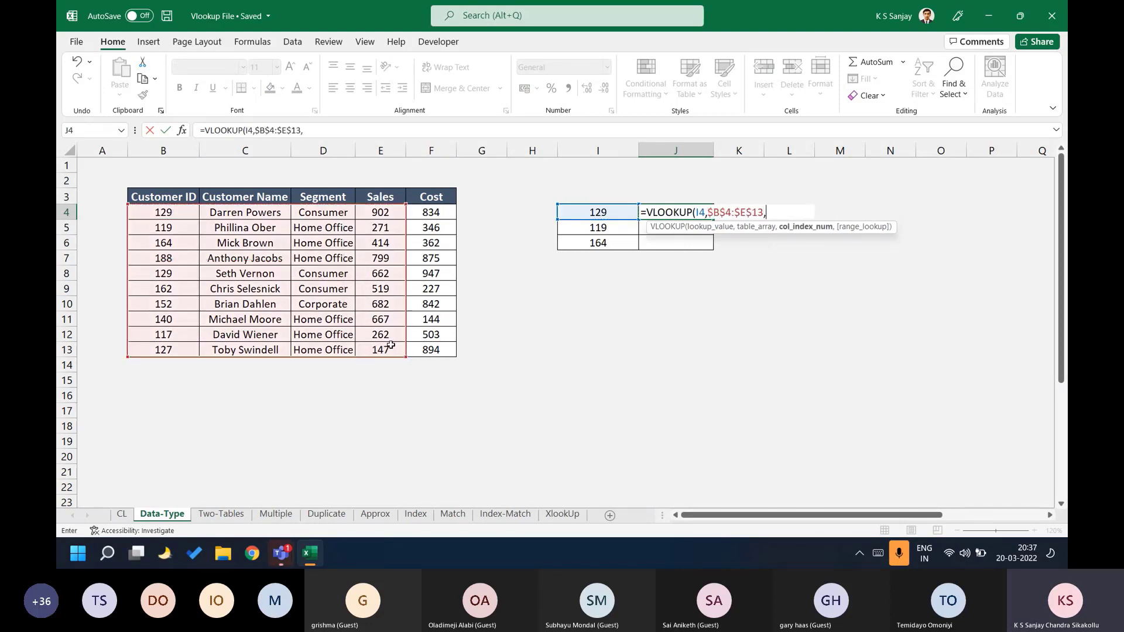
{"action": "key", "text": "Down"}
{"action": "key", "text": "Tab"}
{"action": "type", "text": ")"}
{"action": "key", "text": "Return"}
Copy the VLOOKUP formula from J4 to J5 and J6.
{"action": "key", "text": "Up"}
{"action": "key", "text": "ctrl+c"}
{"action": "key", "text": "Down"}
{"action": "key", "text": "ctrl+v"}
{"action": "key", "text": "Down"}
{"action": "key", "text": "Return"}
Examine the VLOOKUP formulas in J4 to J6, checking the lookup cell and table range of each.
{"action": "key", "text": "Up"}
{"action": "key", "text": "F2"}
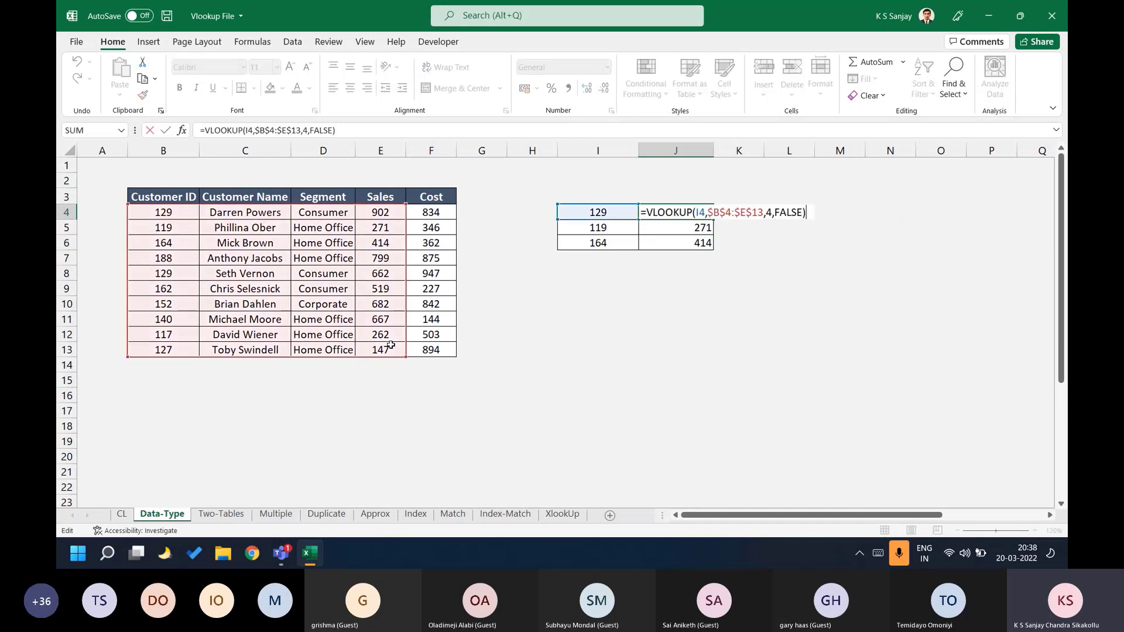
{"action": "key", "text": "Escape"}
{"action": "key", "text": "F2"}
{"action": "key", "text": "Return"}
{"action": "key", "text": "F2"}
{"action": "key", "text": "Return"}
{"action": "key", "text": "Up"}
{"action": "key", "text": "Up"}
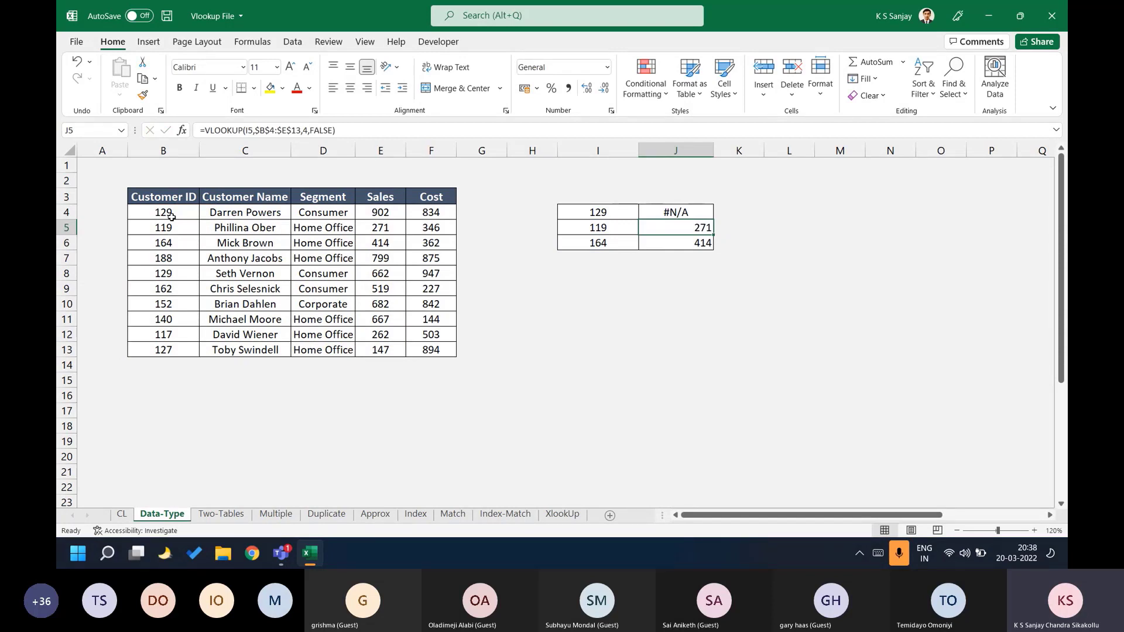
{"action": "key", "text": "Up"}
{"action": "key", "text": "Down"}
{"action": "key", "text": "Down"}
{"action": "key", "text": "Down"}
{"action": "key", "text": "Up"}
{"action": "key", "text": "Up"}
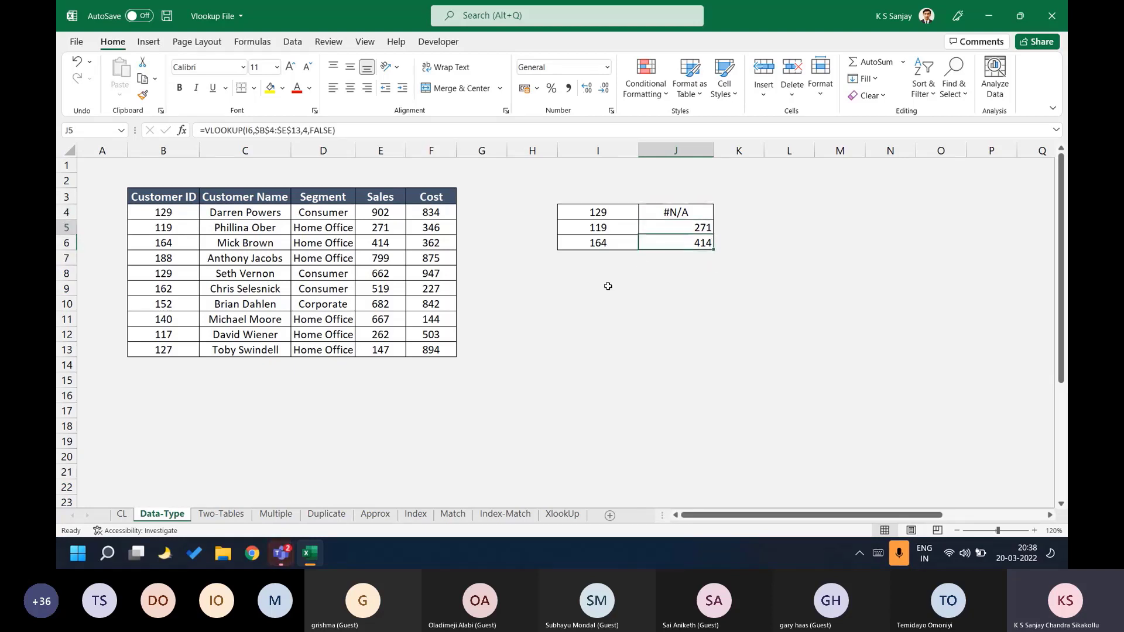
{"action": "key", "text": "Up"}
{"action": "key", "text": "Up"}
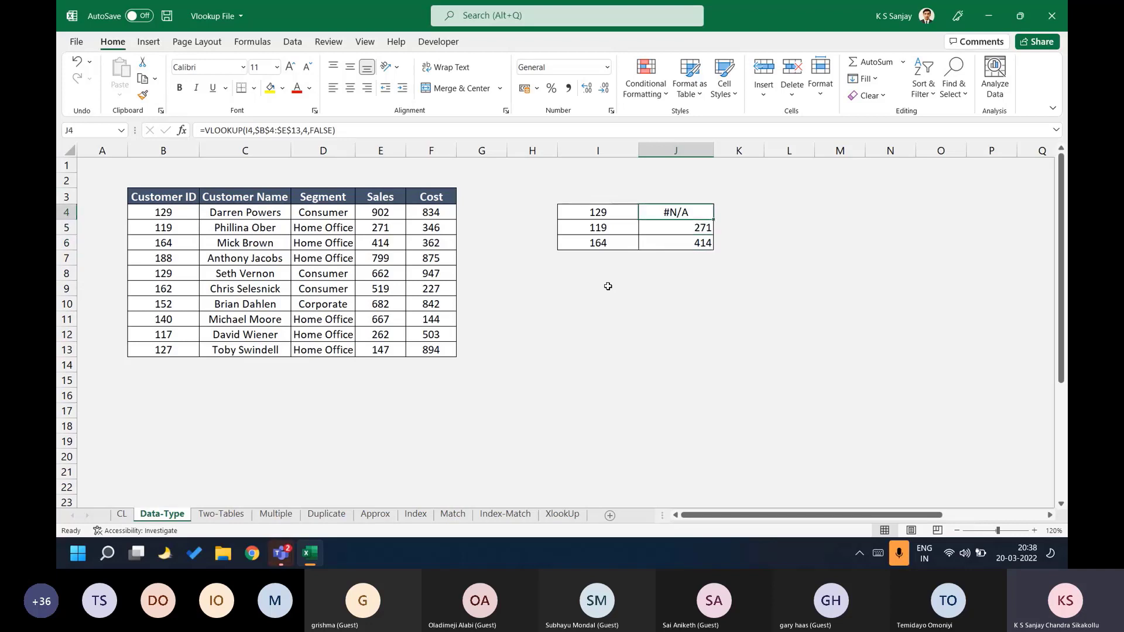
Enter =ISNUMBER(I4) in L4 to test whether the first lookup ID is a number.
{"action": "key", "text": "Right"}
{"action": "key", "text": "Right"}
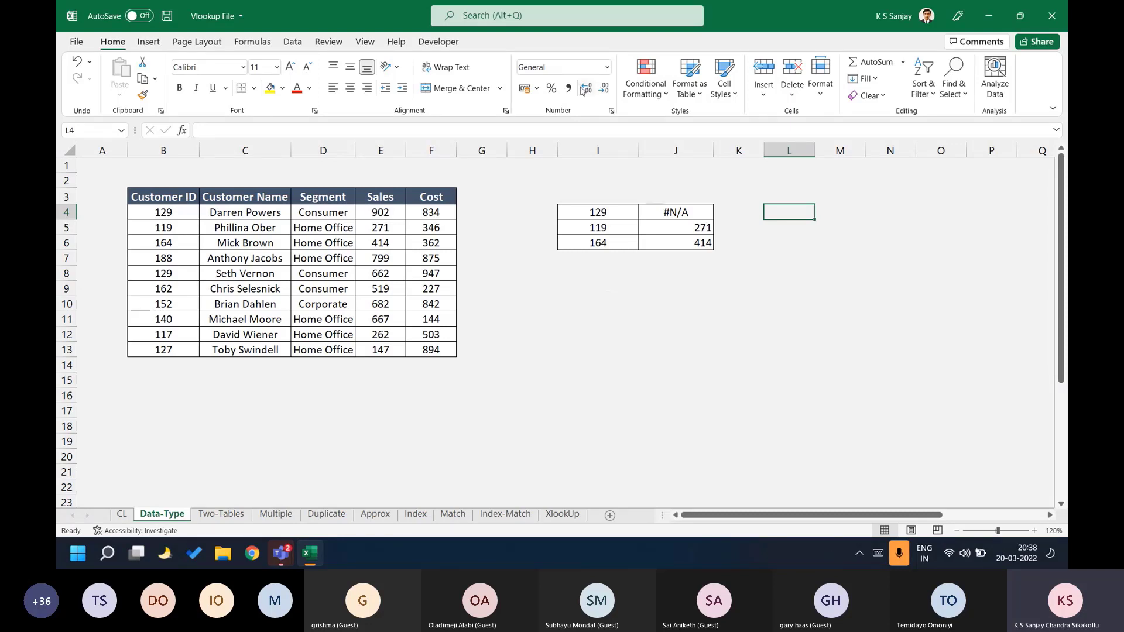
{"action": "left_click", "coordinate": [626, 212]}
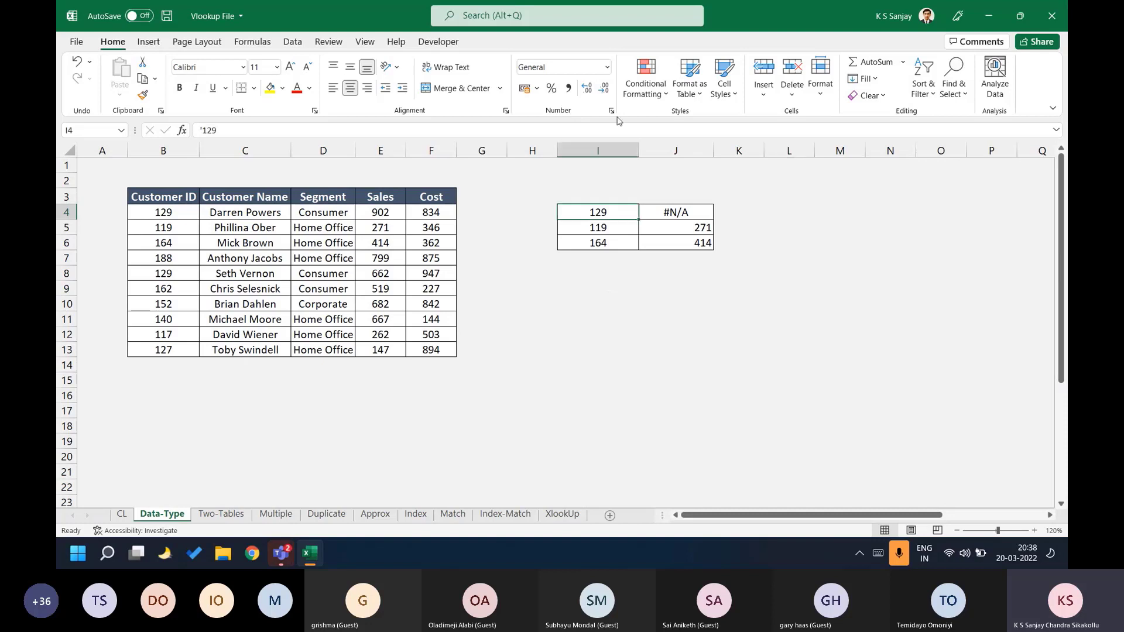
{"action": "left_click", "coordinate": [772, 210]}
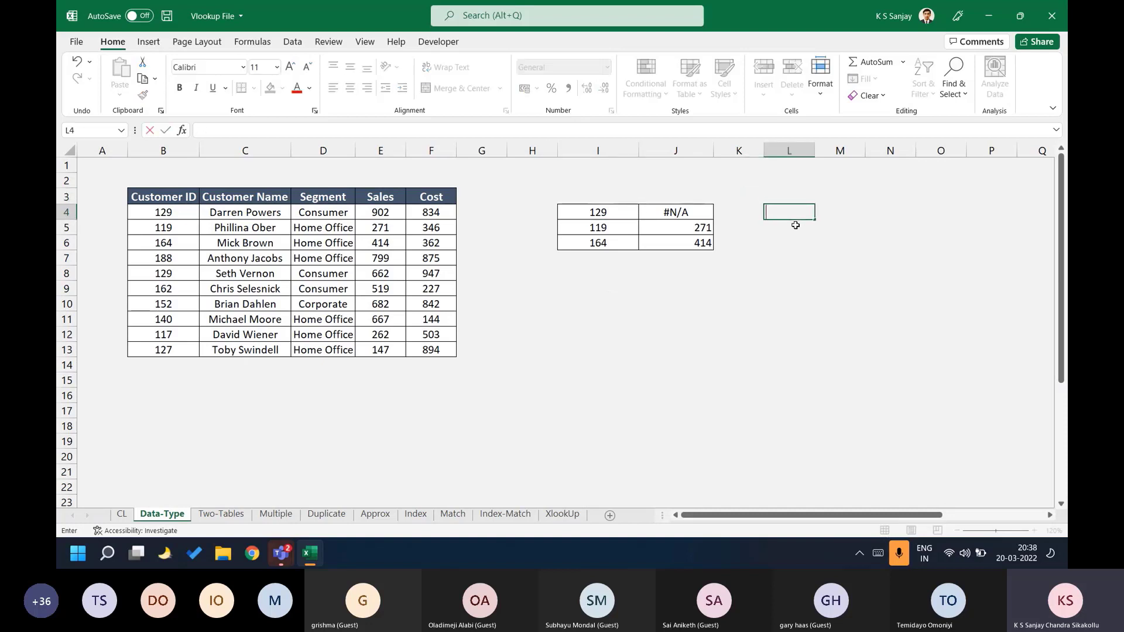
{"action": "type", "text": "=ISN"}
{"action": "key", "text": "Down"}
{"action": "key", "text": "Down"}
{"action": "key", "text": "Tab"}
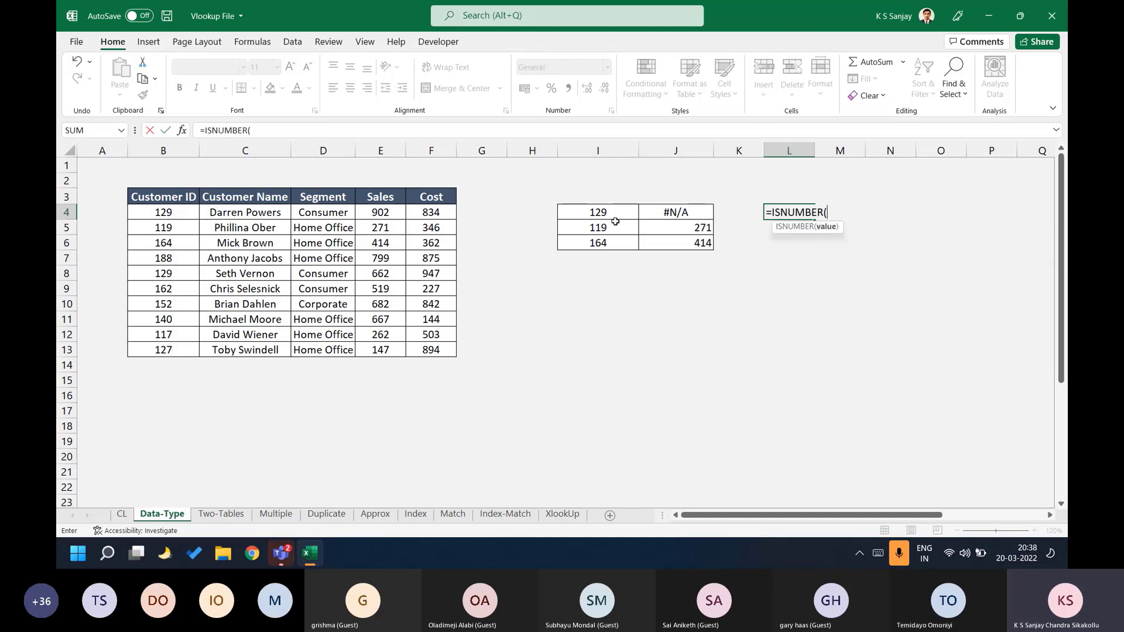
{"action": "left_click", "coordinate": [611, 217]}
{"action": "type", "text": ")"}
{"action": "key", "text": "ctrl+Return"}
Copy the ISNUMBER formula from L4 to L5 and L6.
{"action": "key", "text": "ctrl+c"}
{"action": "key", "text": "Down"}
{"action": "key", "text": "ctrl+v"}
{"action": "key", "text": "Down"}
{"action": "key", "text": "Return"}
{"action": "key", "text": "Up"}
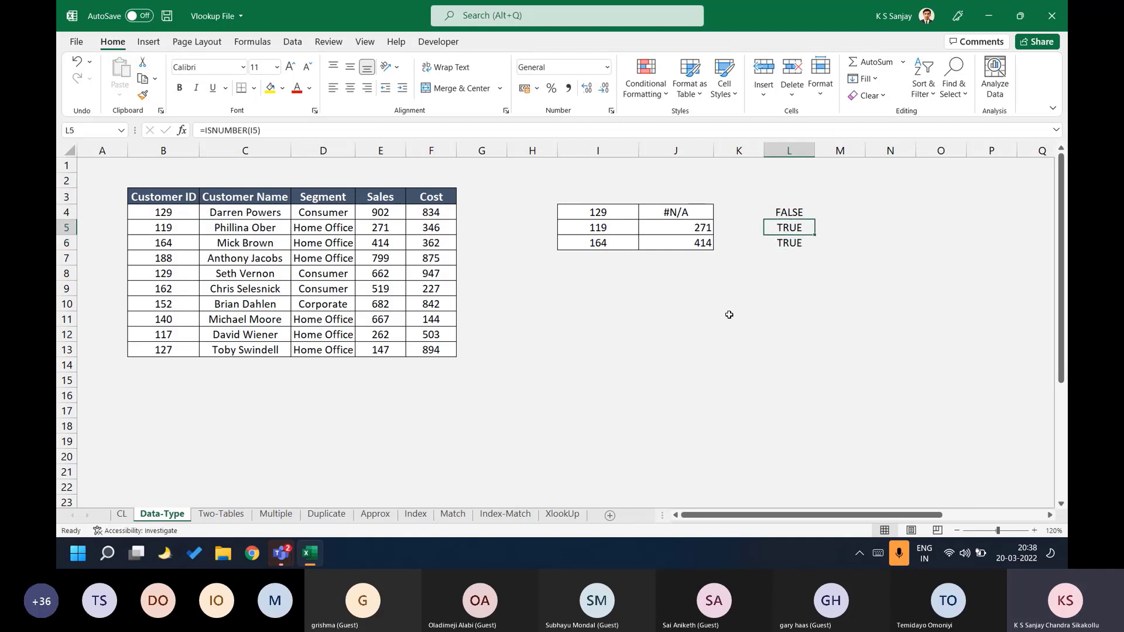
Compare the lookup IDs in column I with their ISNUMBER tests, checking the cell reference used in L4.
{"action": "key", "text": "Left"}
{"action": "key", "text": "Left"}
{"action": "key", "text": "Left"}
{"action": "key", "text": "shift+Down"}
{"action": "key", "text": "Up"}
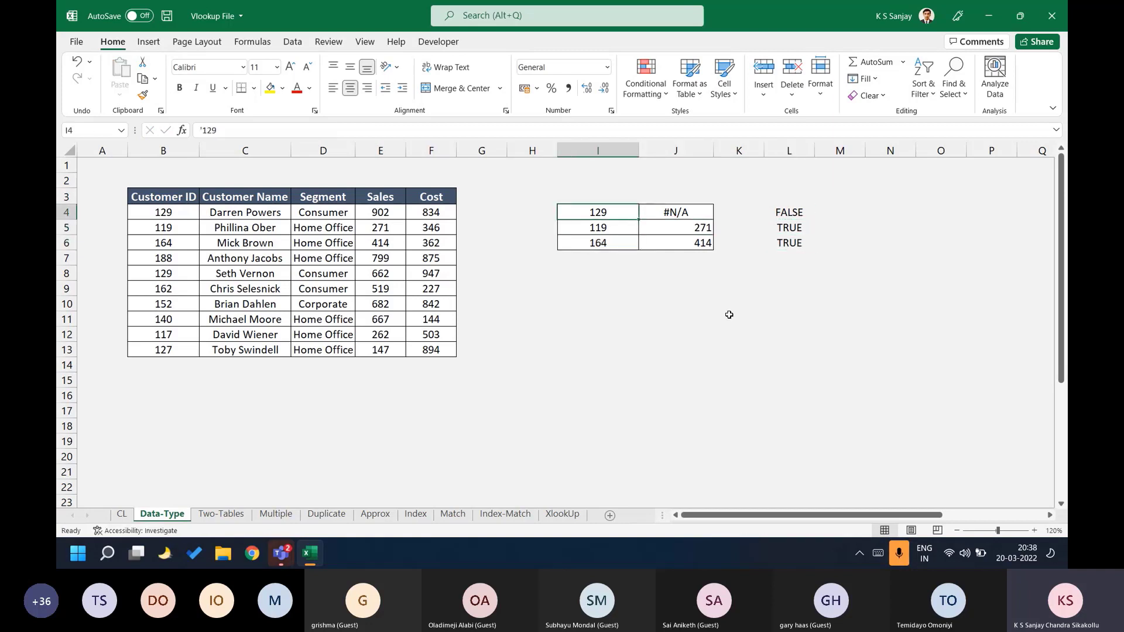
{"action": "key", "text": "Right"}
{"action": "key", "text": "Right"}
{"action": "key", "text": "Right"}
{"action": "key", "text": "F2"}
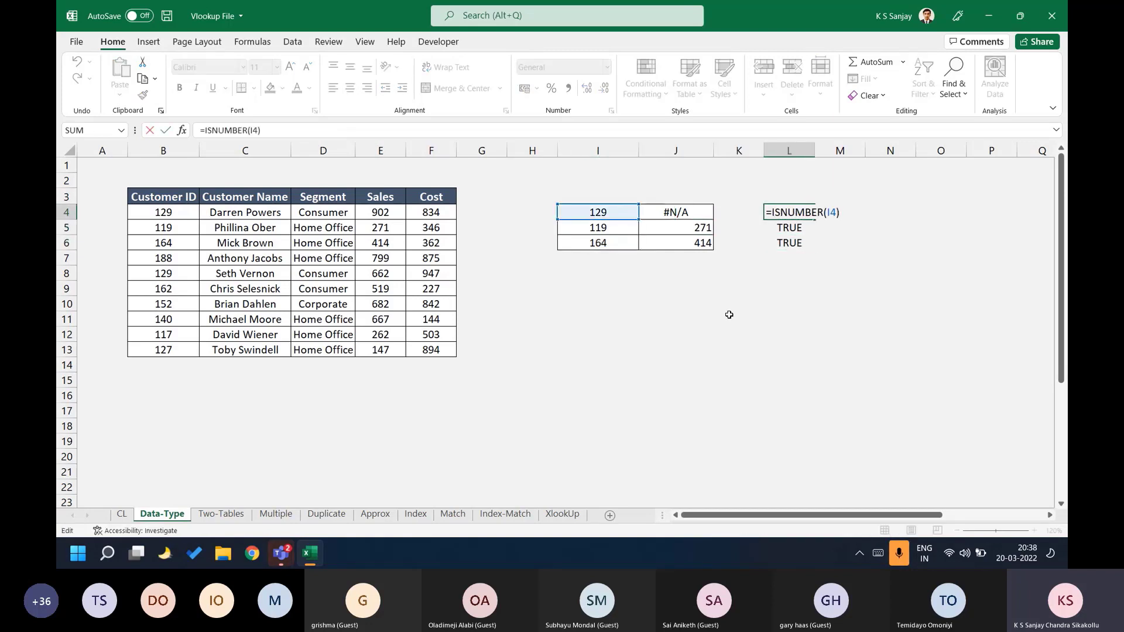
{"action": "key", "text": "Return"}
{"action": "key", "text": "Up"}
{"action": "key", "text": "Left"}
{"action": "key", "text": "Left"}
{"action": "key", "text": "Left"}
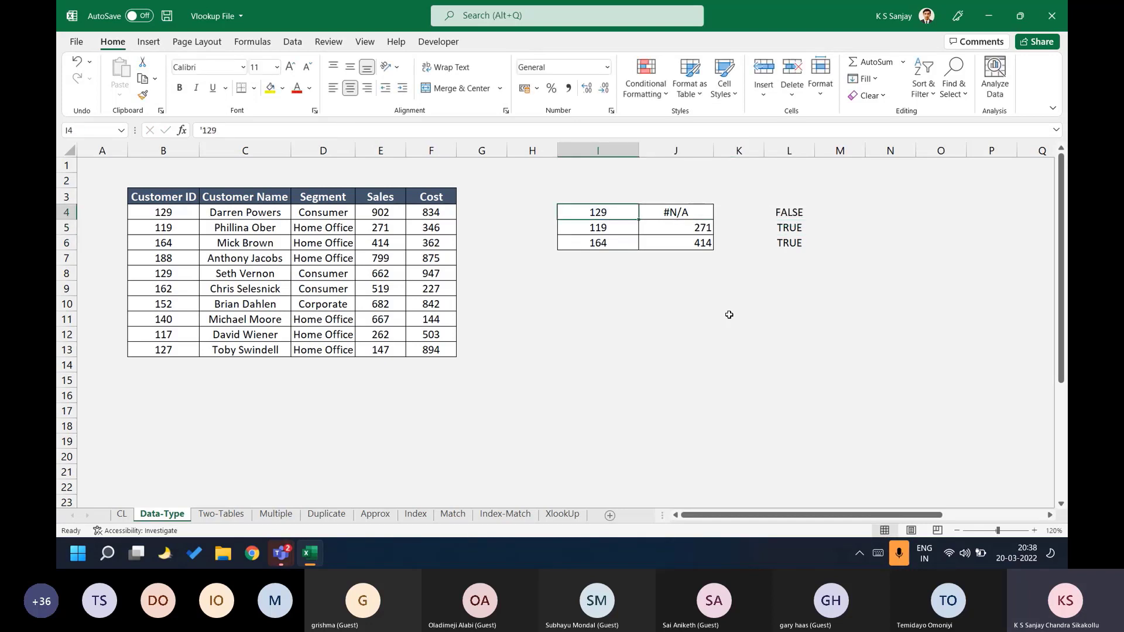
Inspect the stored content of I4 for a leading apostrophe and compare it with the test in L4.
{"action": "left_click_drag", "start_coordinate": [222, 129], "coordinate": [201, 130]}
{"action": "left_click", "coordinate": [203, 130]}
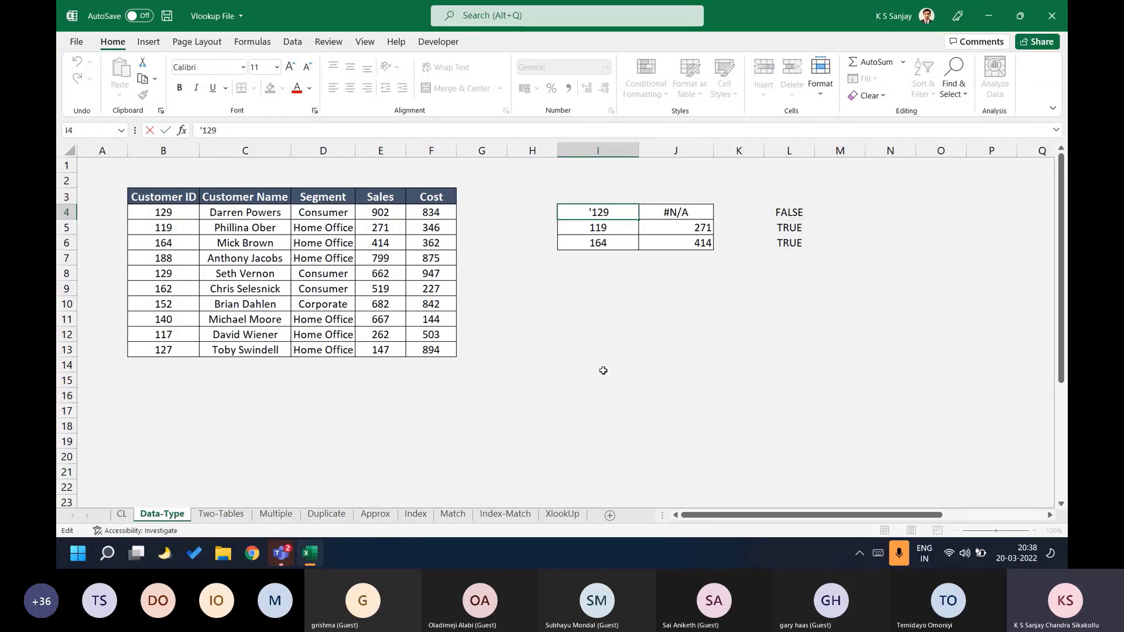
{"action": "key", "text": "Return"}
{"action": "key", "text": "Up"}
{"action": "key", "text": "Right"}
{"action": "key", "text": "Right"}
{"action": "key", "text": "Right"}
{"action": "key", "text": "Left"}
{"action": "key", "text": "Left"}
{"action": "key", "text": "Left"}
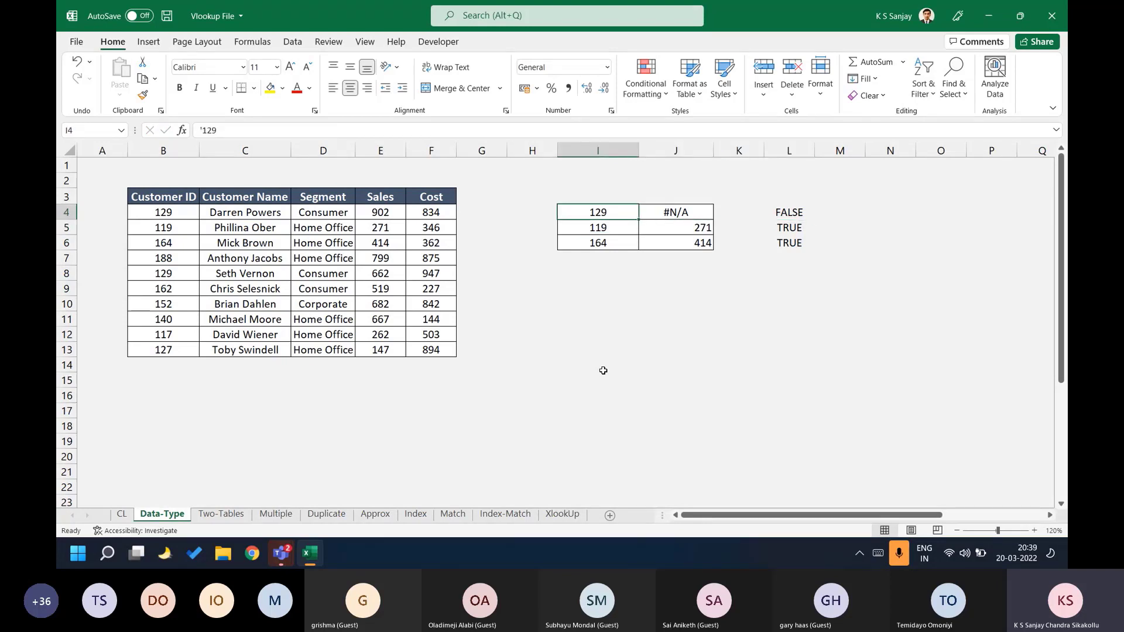
Change the lookup value in J4's VLOOKUP formula to I4*1 so the text ID is converted to a number.
{"action": "key", "text": "Right"}
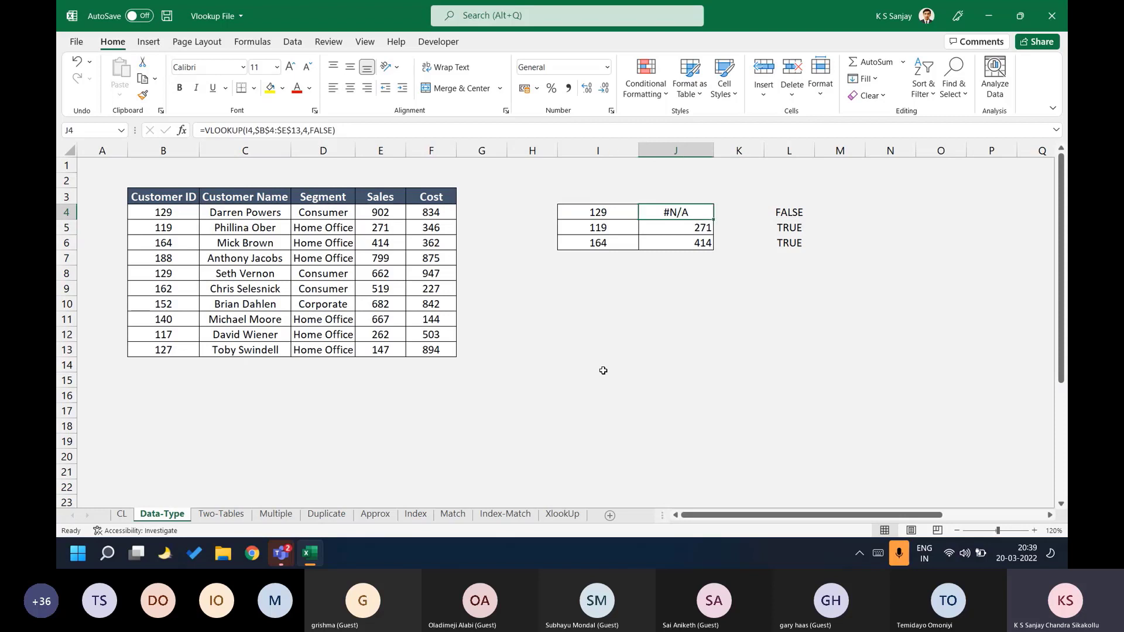
{"action": "key", "text": "F2"}
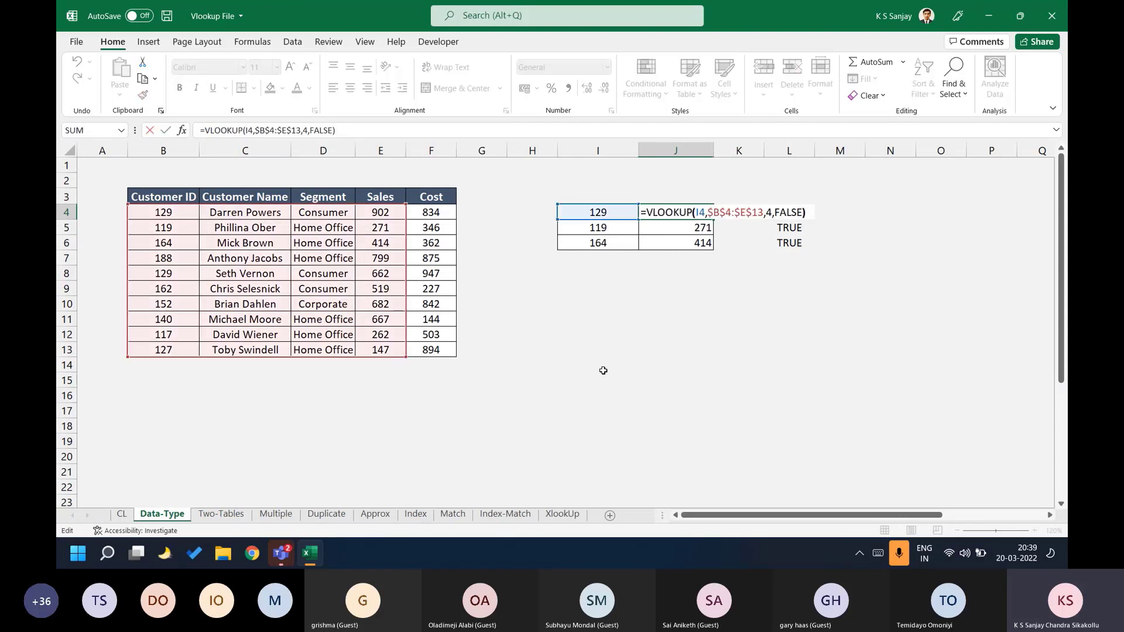
{"action": "key", "text": "Left"}
{"action": "key", "text": "Left"}
{"action": "key", "text": "Left"}
{"action": "key", "text": "Left"}
{"action": "key", "text": "Left"}
{"action": "key", "text": "Left"}
{"action": "key", "text": "Left"}
{"action": "key", "text": "Left"}
{"action": "key", "text": "Left"}
{"action": "key", "text": "Left"}
{"action": "key", "text": "Left"}
{"action": "key", "text": "Left"}
{"action": "key", "text": "Left"}
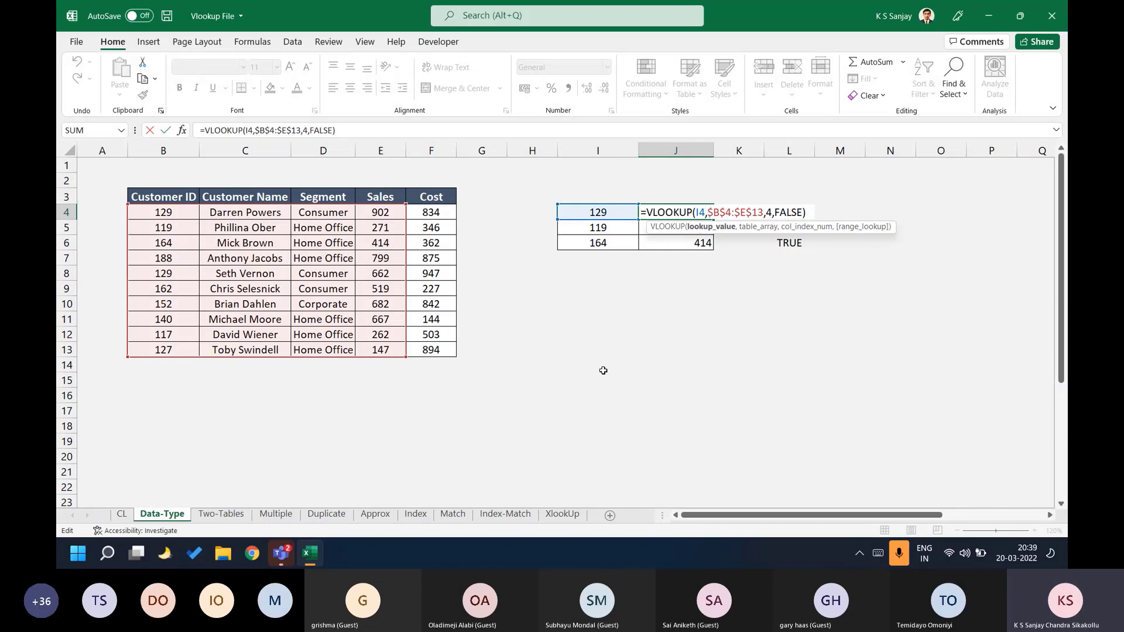
{"action": "type", "text": "*1"}
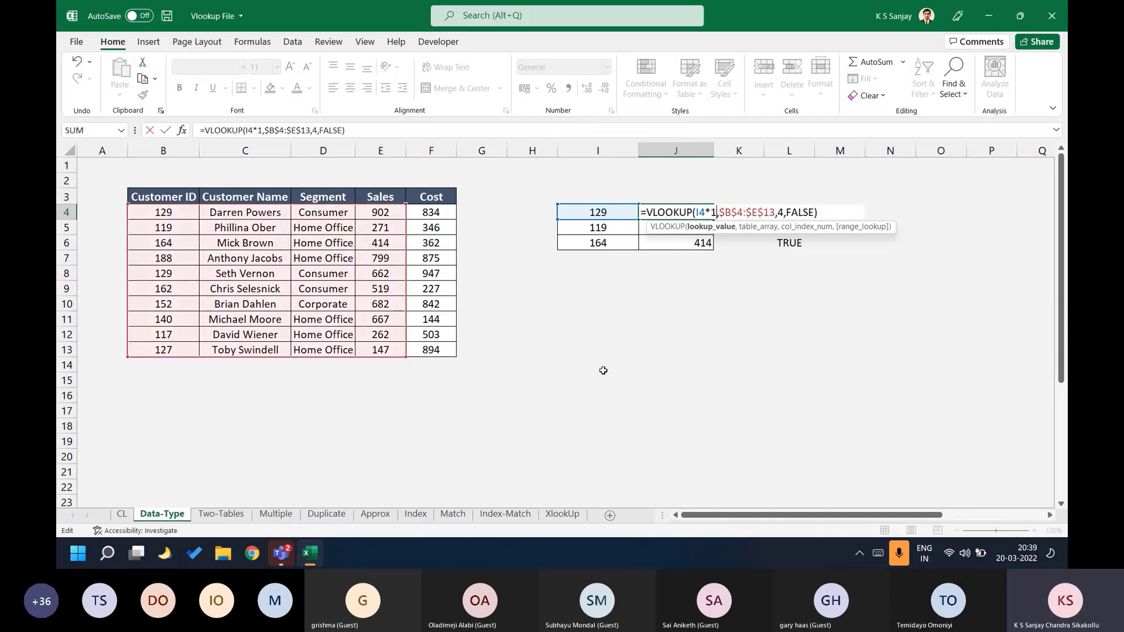
{"action": "key", "text": "Return"}
{"action": "key", "text": "Up"}
Copy the updated VLOOKUP formula from J4 to J5, and check the I4*1 lookup value in J4.
{"action": "key", "text": "ctrl+c"}
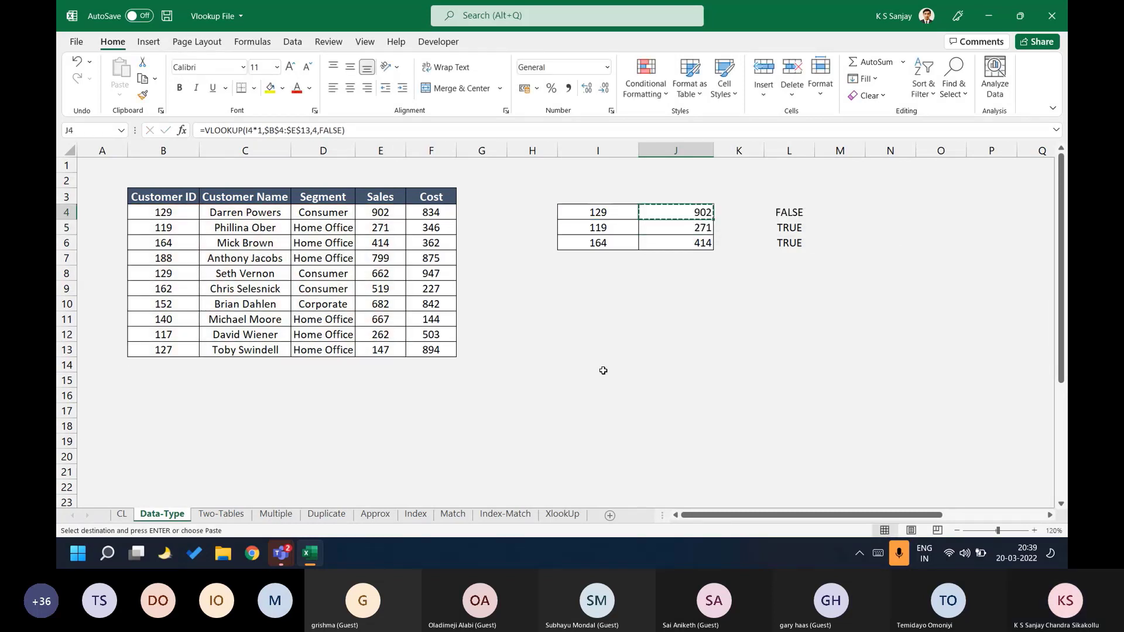
{"action": "key", "text": "Down"}
{"action": "key", "text": "ctrl+v"}
{"action": "key", "text": "Escape"}
{"action": "key", "text": "Up"}
{"action": "key", "text": "F2"}
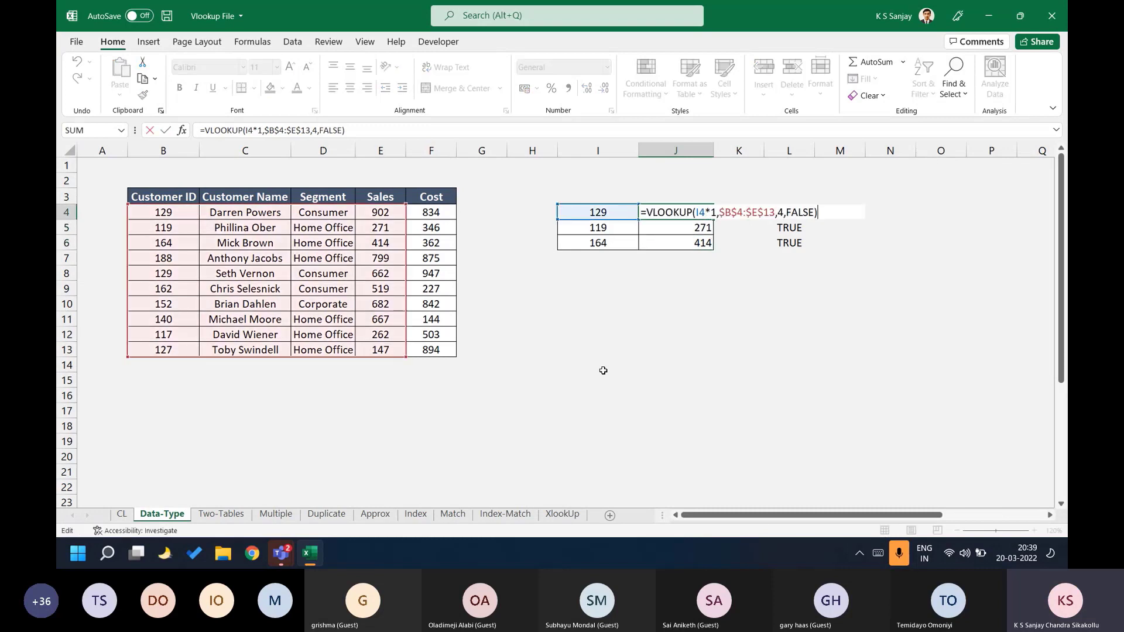
{"action": "double_click", "coordinate": [706, 212]}
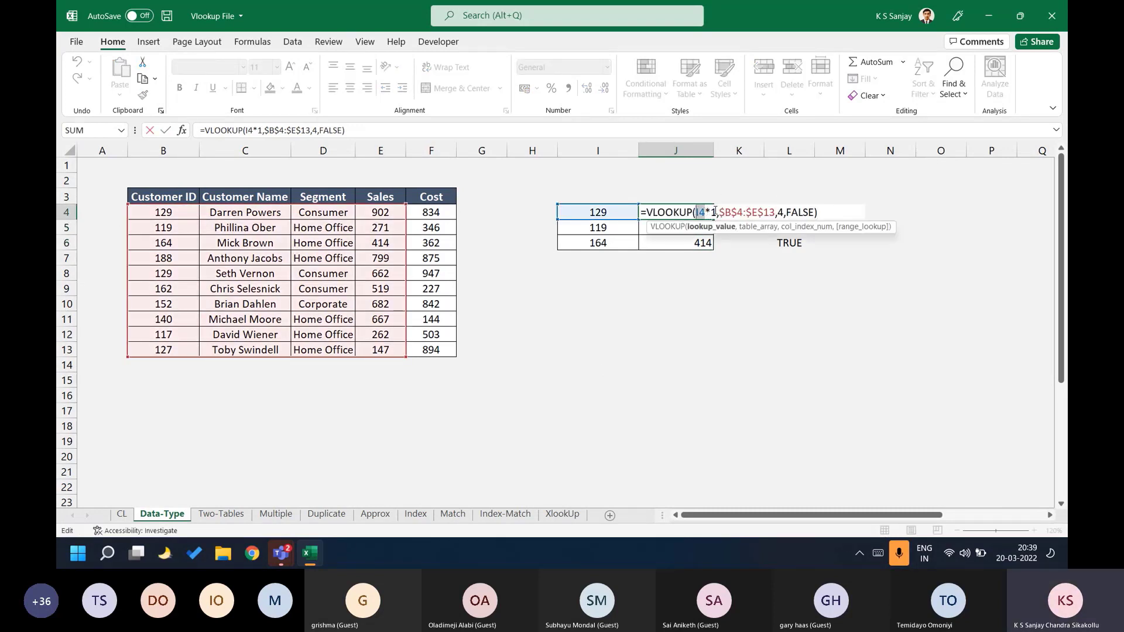
{"action": "key", "text": "Escape"}
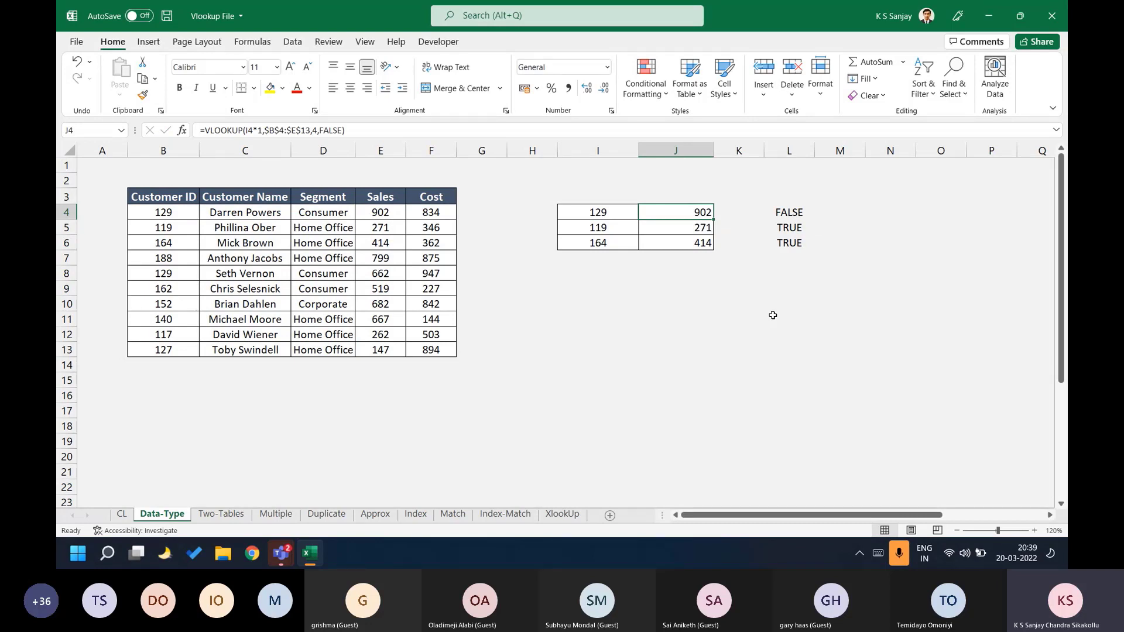
{"action": "key", "text": "Up"}
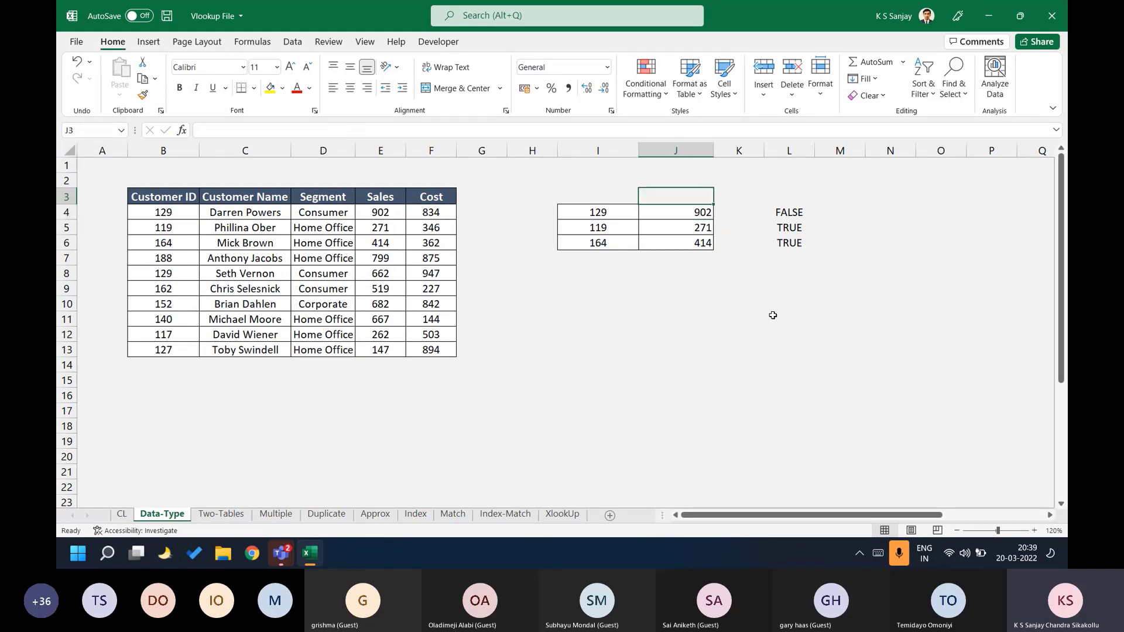
{"action": "key", "text": "Left"}
{"action": "type", "text": "ABC"}
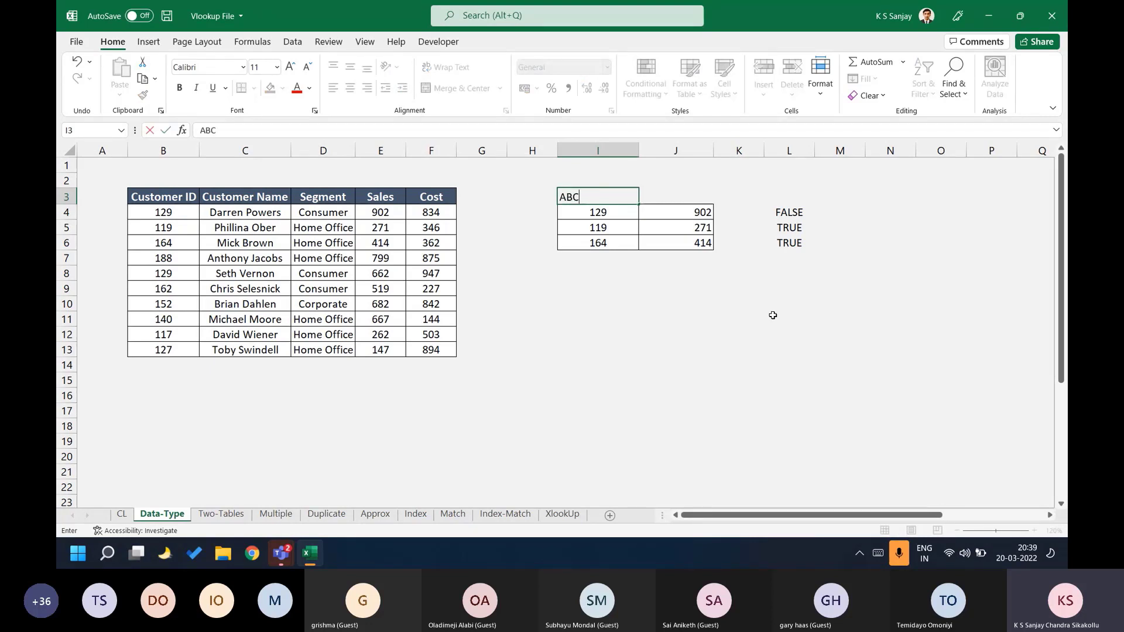
{"action": "key", "text": "Escape"}
Review the lookup value and table range in J4's VLOOKUP formula alongside the lookup IDs in I4 to I6.
{"action": "key", "text": "Down"}
{"action": "key", "text": "Right"}
{"action": "key", "text": "F2"}
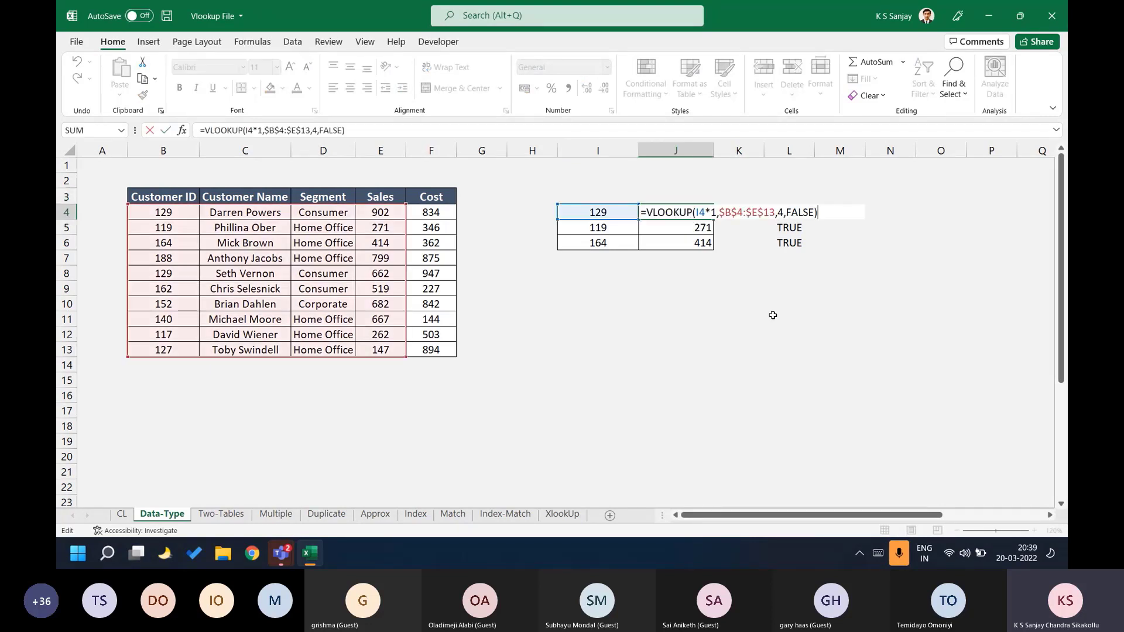
{"action": "key", "text": "Return"}
{"action": "key", "text": "Up"}
{"action": "key", "text": "Left"}
{"action": "key", "text": "shift+Down"}
{"action": "key", "text": "shift+Down"}
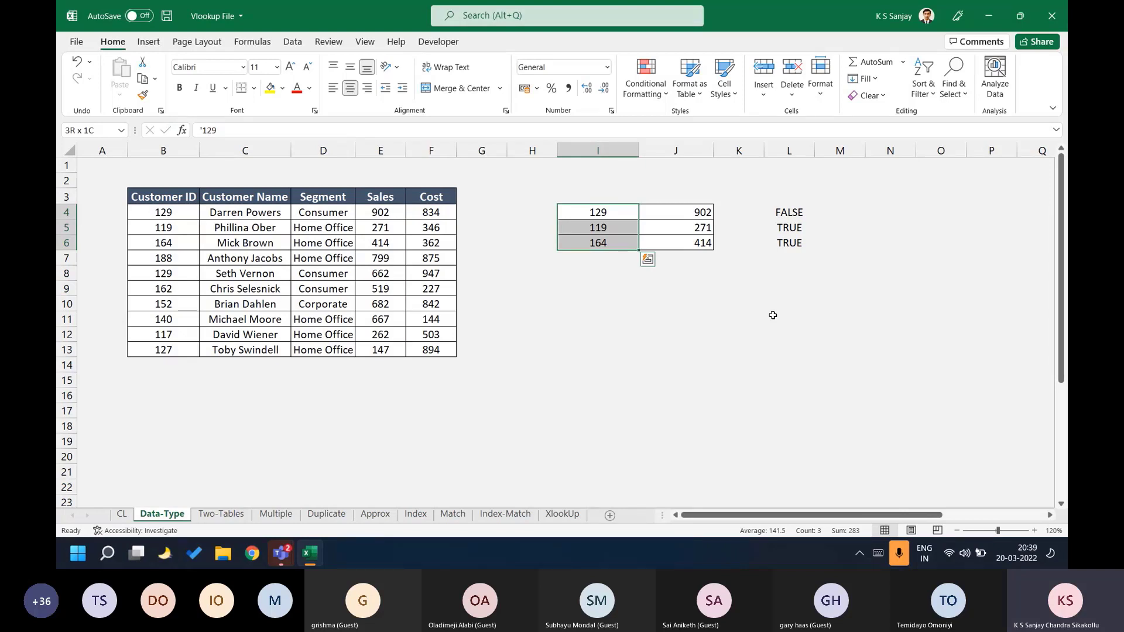
{"action": "key", "text": "Right"}
{"action": "key", "text": "F2"}
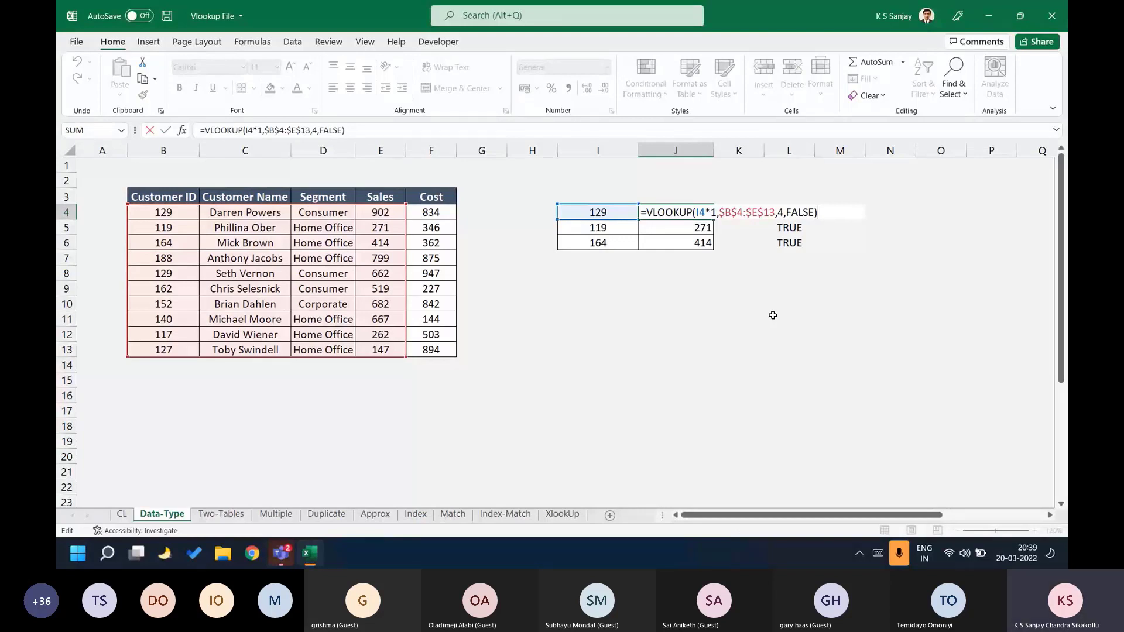
{"action": "key", "text": "ctrl+Return"}
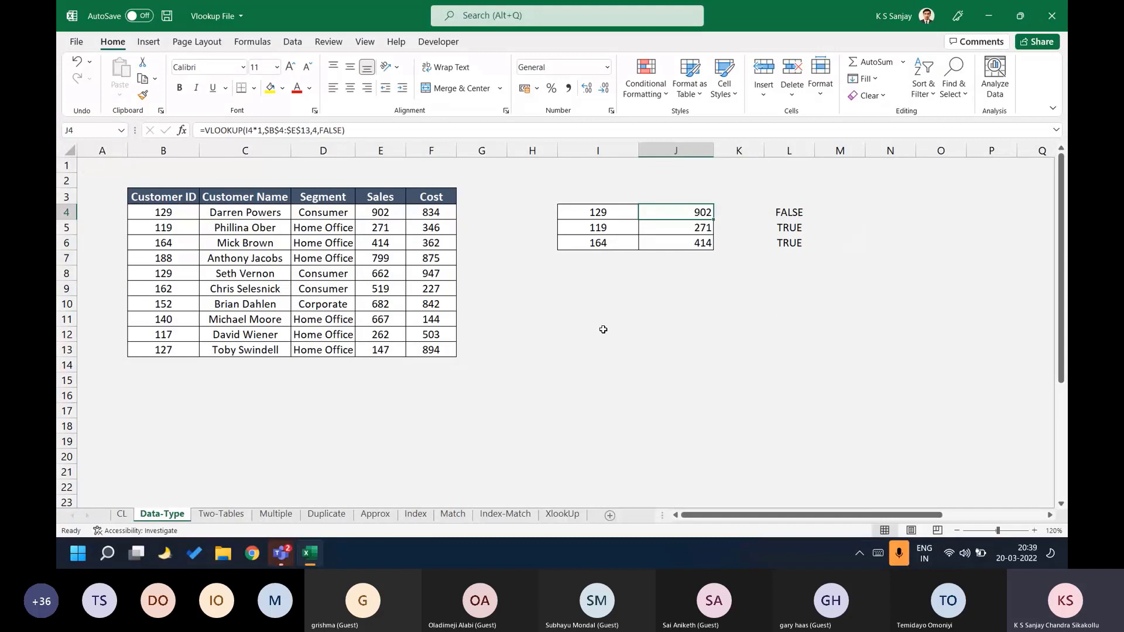
On the Two-Tables sheet, enter the note "IF or SWITCH" in G2 and start a VLOOKUP formula in G4.
{"action": "left_click", "coordinate": [221, 514]}
{"action": "left_click", "coordinate": [477, 204]}
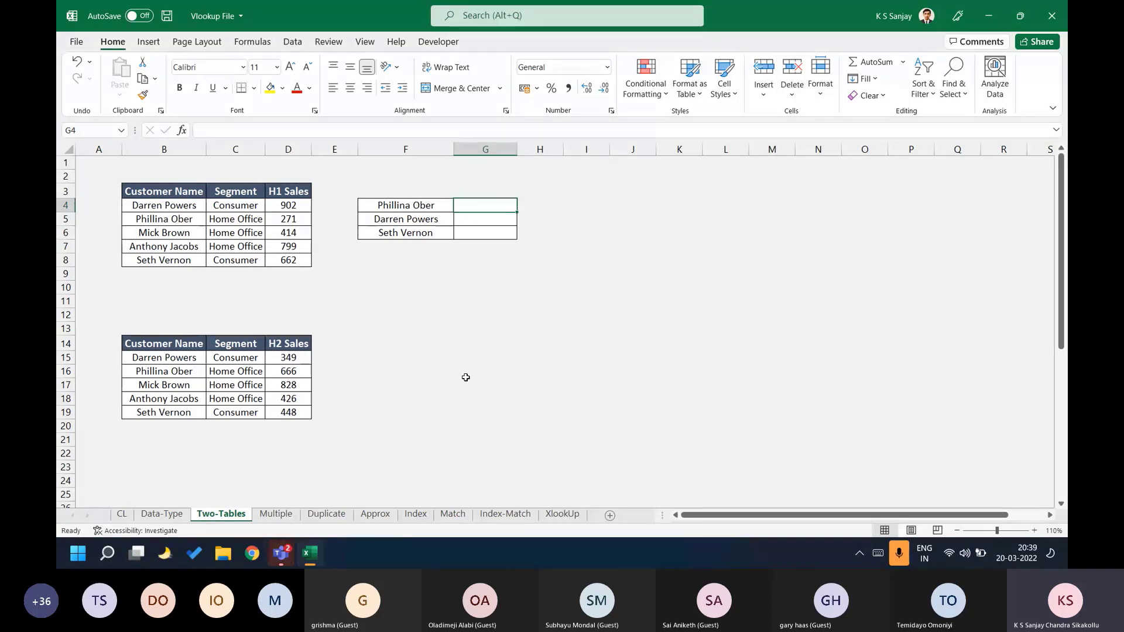
{"action": "key", "text": "Up"}
{"action": "key", "text": "Up"}
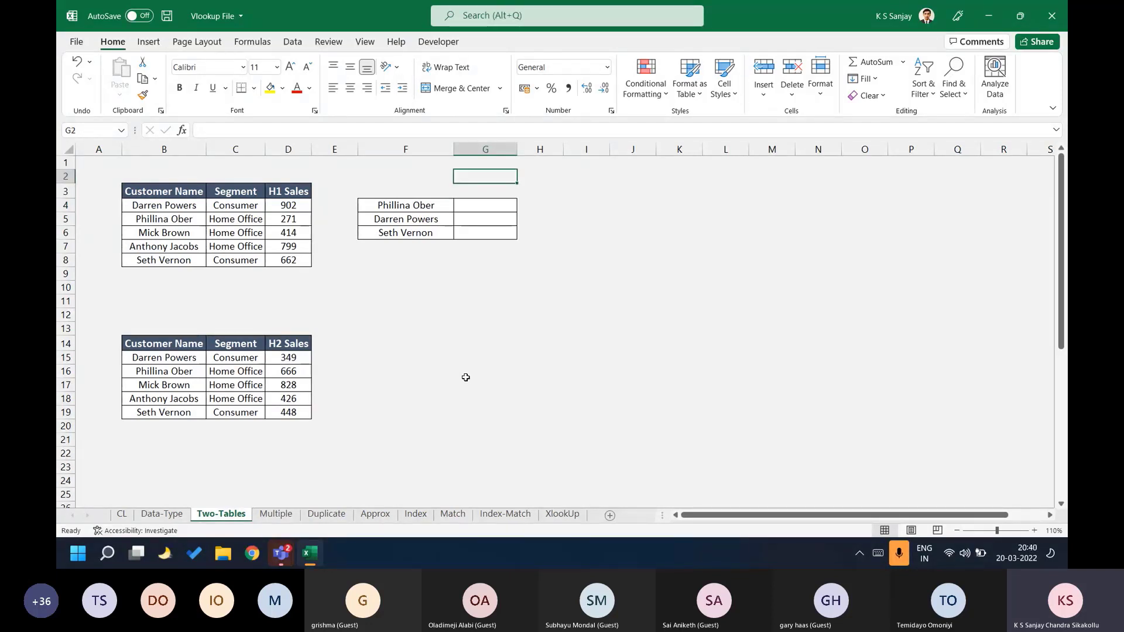
{"action": "type", "text": "IF or S"}
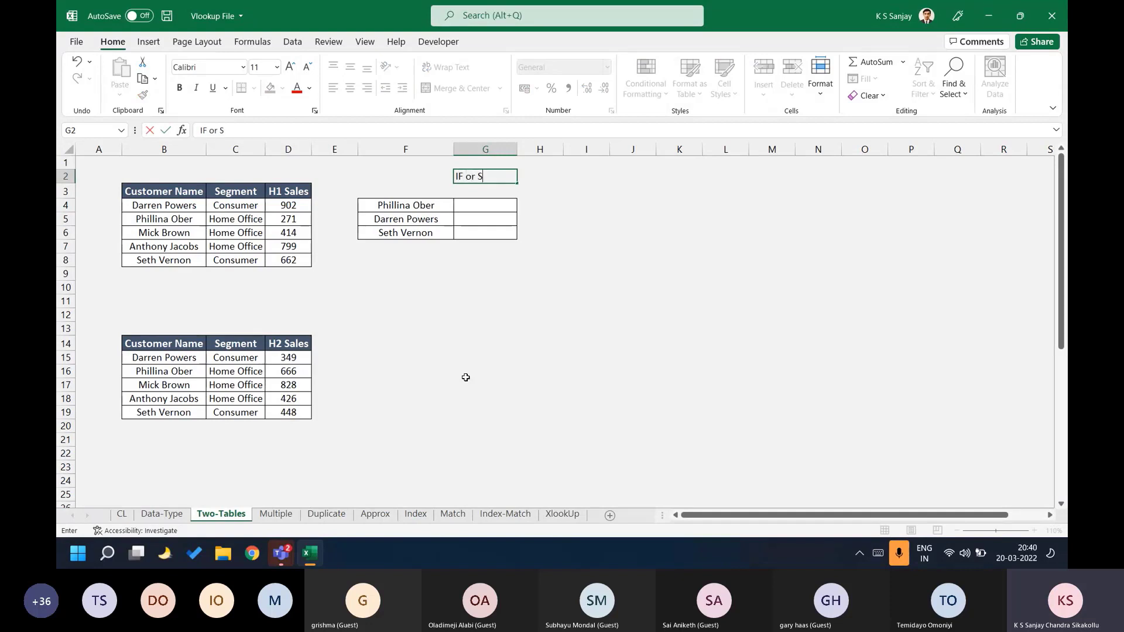
{"action": "type", "text": "WITCH"}
{"action": "key", "text": "Return"}
{"action": "key", "text": "Down"}
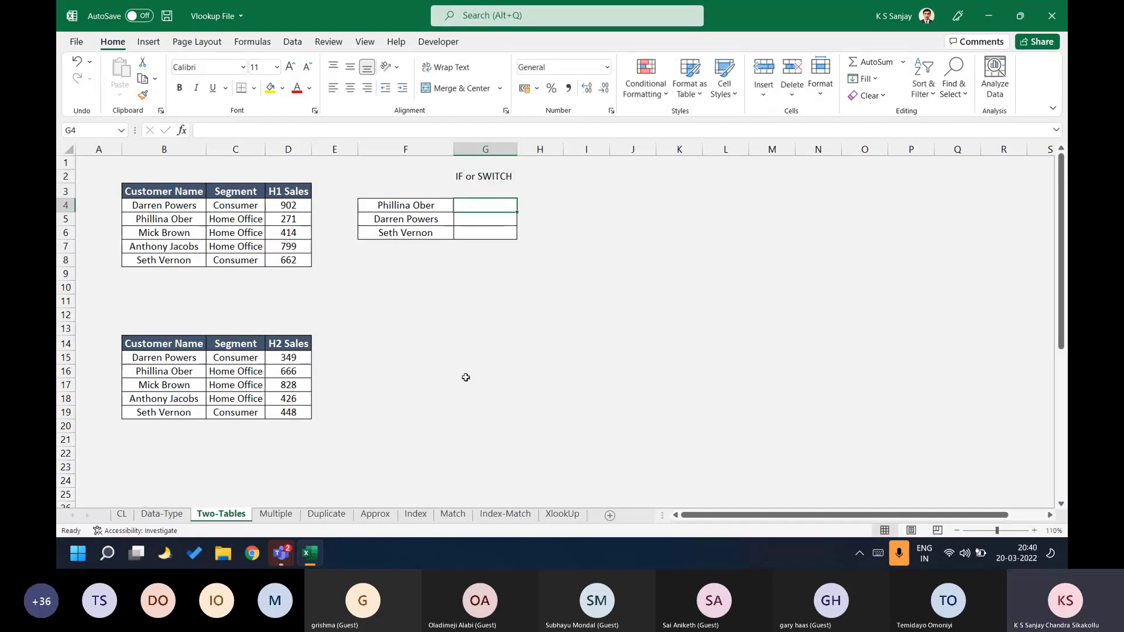
{"action": "type", "text": "=VLOOKUP("}
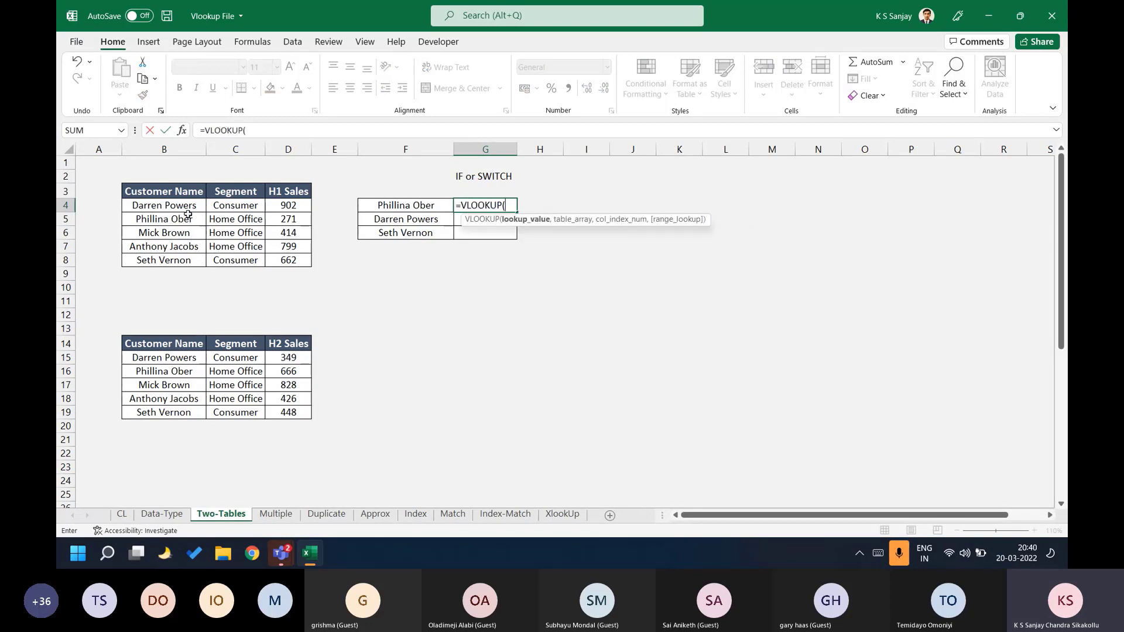
{"action": "left_click", "coordinate": [169, 205]}
{"action": "left_click_drag", "start_coordinate": [168, 205], "coordinate": [284, 258]}
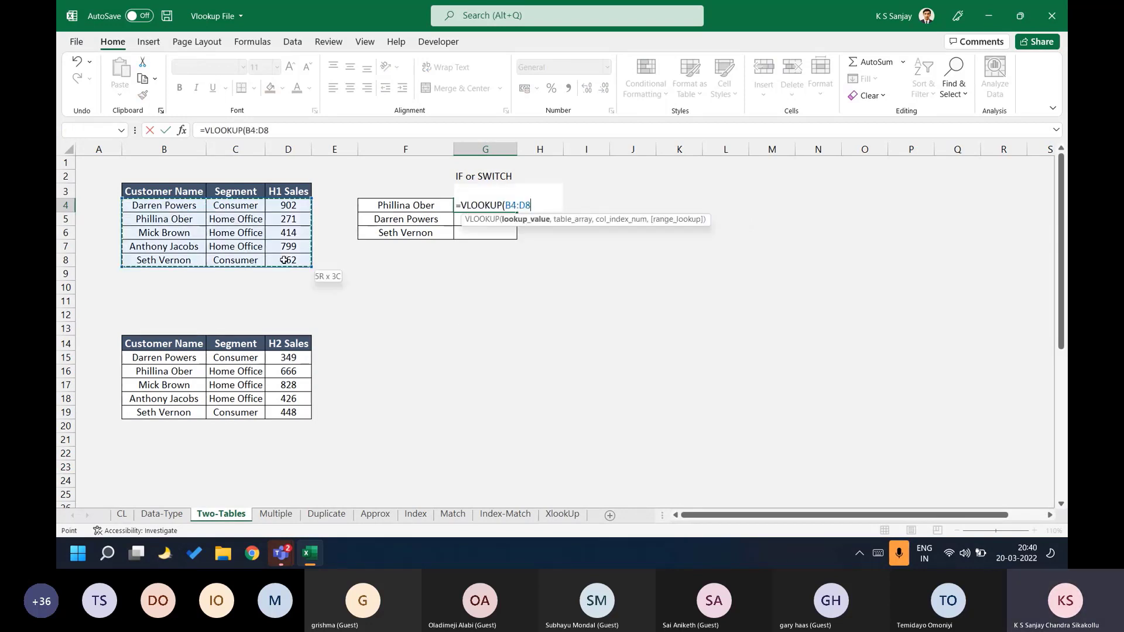
{"action": "key", "text": "F4"}
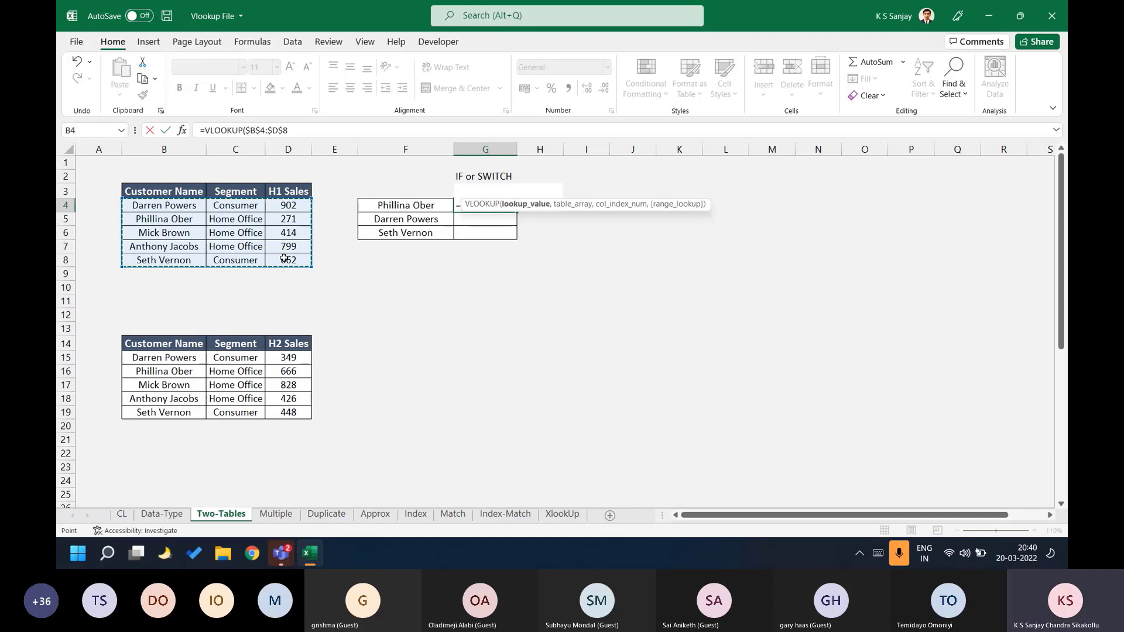
{"action": "type", "text": ",3"}
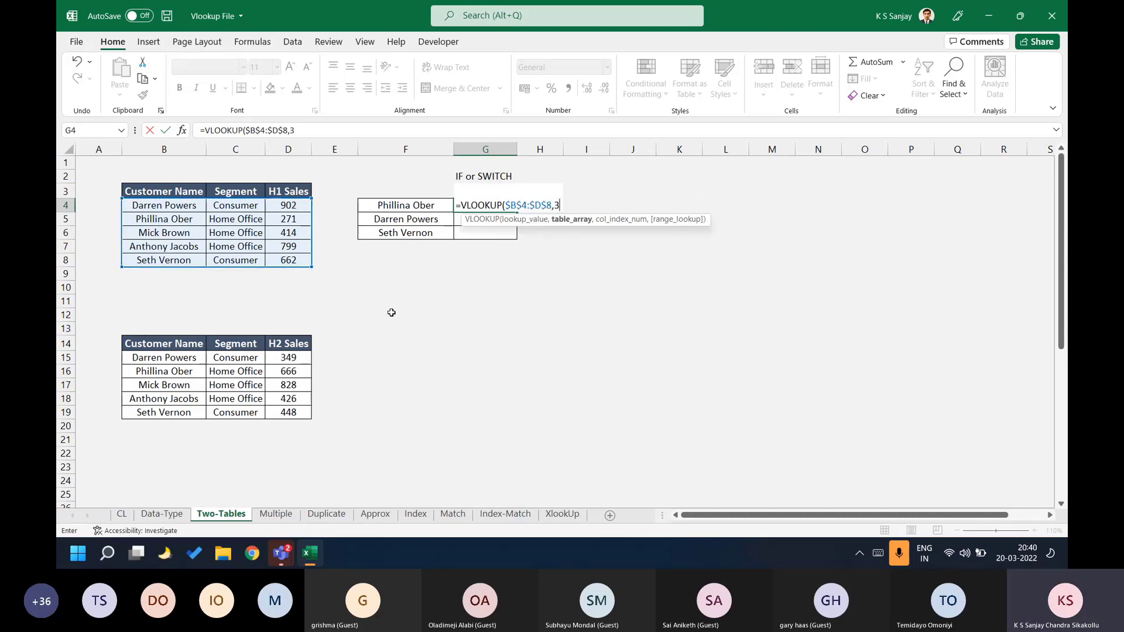
{"action": "type", "text": ","}
{"action": "key", "text": "BackSpace"}
{"action": "key", "text": "BackSpace"}
{"action": "key", "text": "BackSpace"}
{"action": "key", "text": "BackSpace"}
{"action": "key", "text": "BackSpace"}
{"action": "key", "text": "BackSpace"}
{"action": "key", "text": "BackSpace"}
{"action": "key", "text": "BackSpace"}
{"action": "key", "text": "BackSpace"}
{"action": "key", "text": "BackSpace"}
{"action": "key", "text": "BackSpace"}
{"action": "key", "text": "BackSpace"}
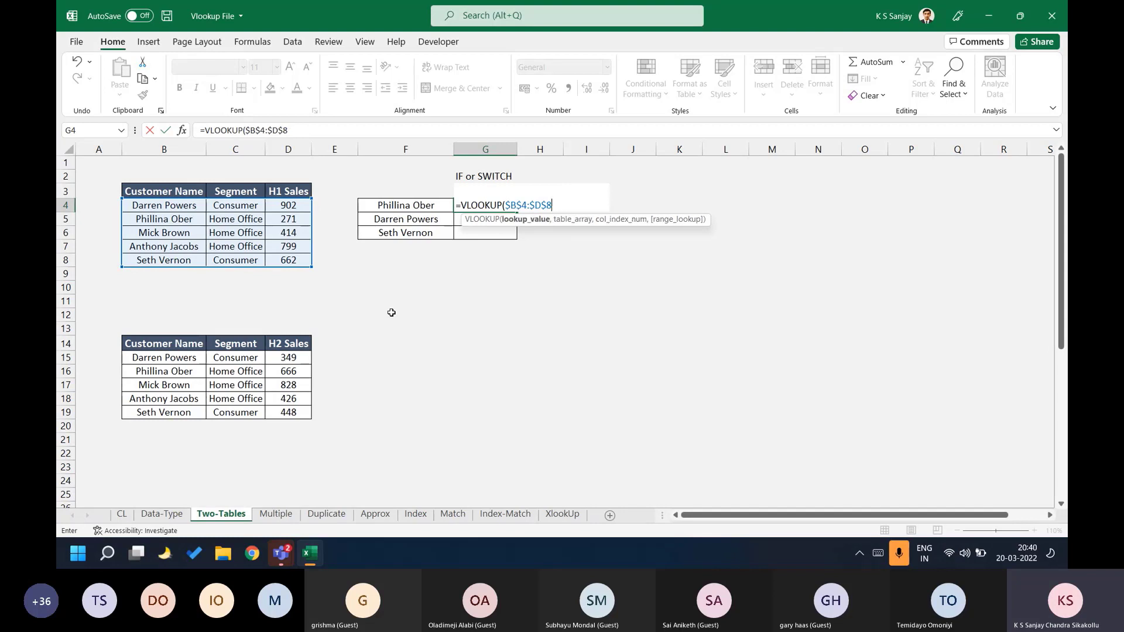
Complete G4's VLOOKUP with lookup value F4, absolute table range $B$4:$D$8, column index 3 and FALSE for exact match.
{"action": "left_click", "coordinate": [416, 209]}
{"action": "type", "text": ","}
{"action": "left_click_drag", "start_coordinate": [154, 205], "coordinate": [290, 263]}
{"action": "key", "text": "F4"}
{"action": "type", "text": ","}
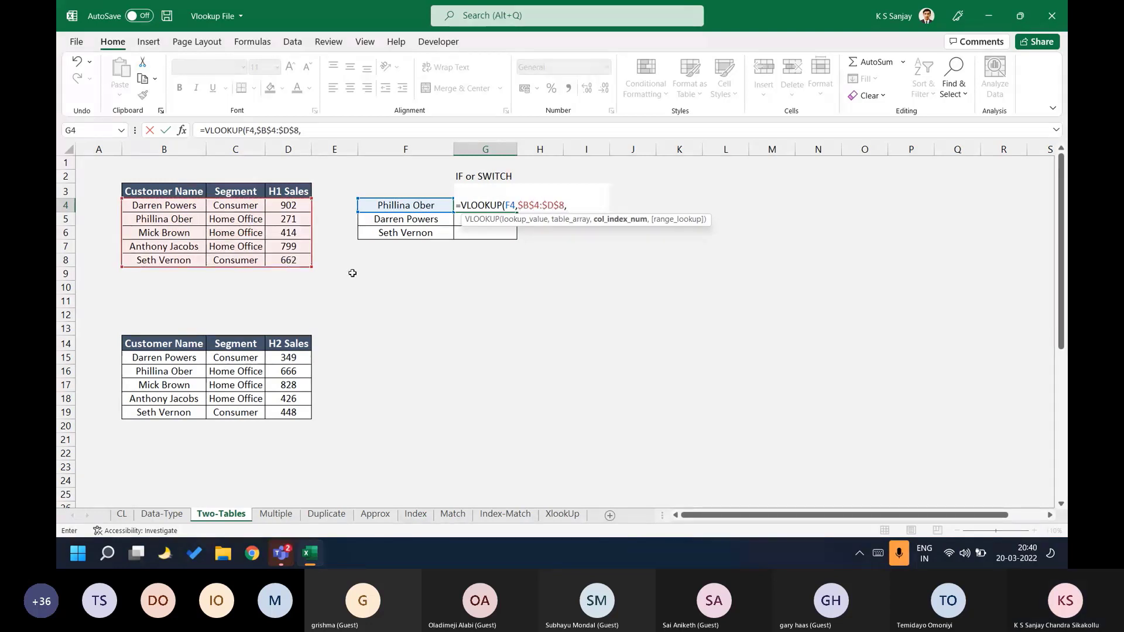
{"action": "type", "text": "3,FALSE"}
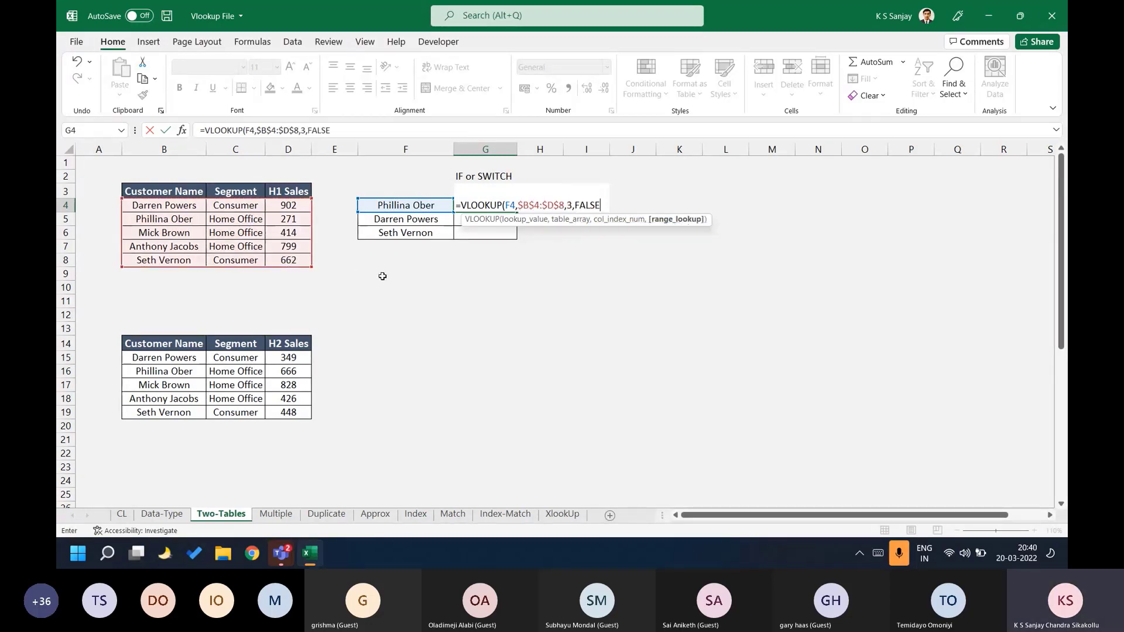
{"action": "key", "text": "Return"}
{"action": "key", "text": "Up"}
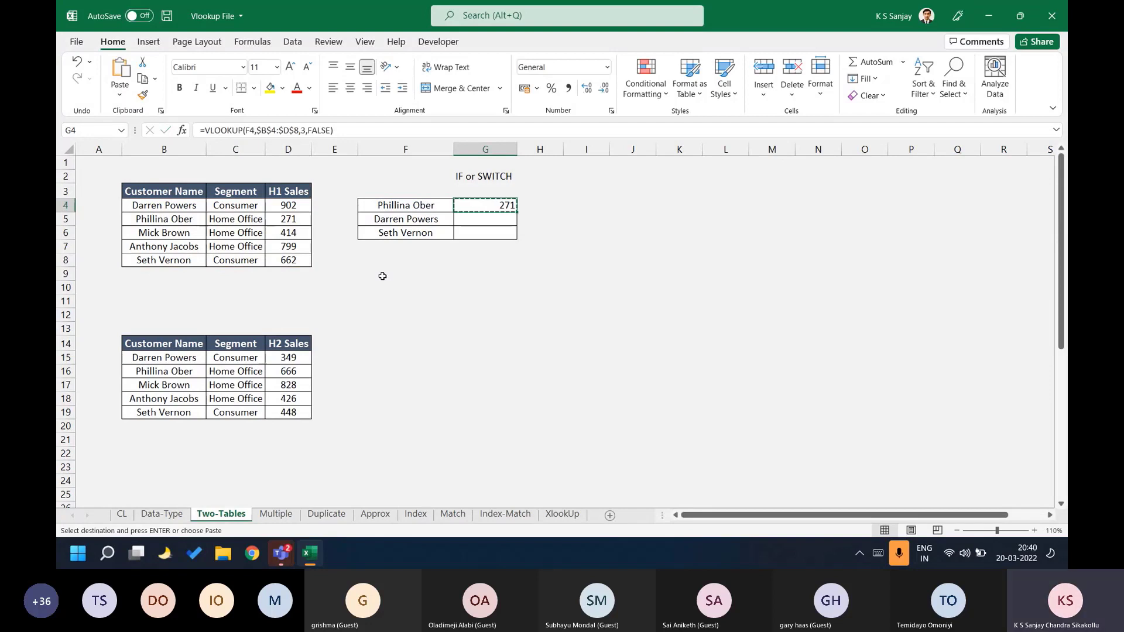
Copy the VLOOKUP formula from G4 to G5 and G6.
{"action": "key", "text": "F2"}
{"action": "key", "text": "Return"}
{"action": "key", "text": "Up"}
{"action": "key", "text": "ctrl+c"}
{"action": "key", "text": "Down"}
{"action": "key", "text": "ctrl+v"}
{"action": "key", "text": "Down"}
{"action": "key", "text": "ctrl+v"}
{"action": "key", "text": "Escape"}
{"action": "key", "text": "Up"}
{"action": "key", "text": "Up"}
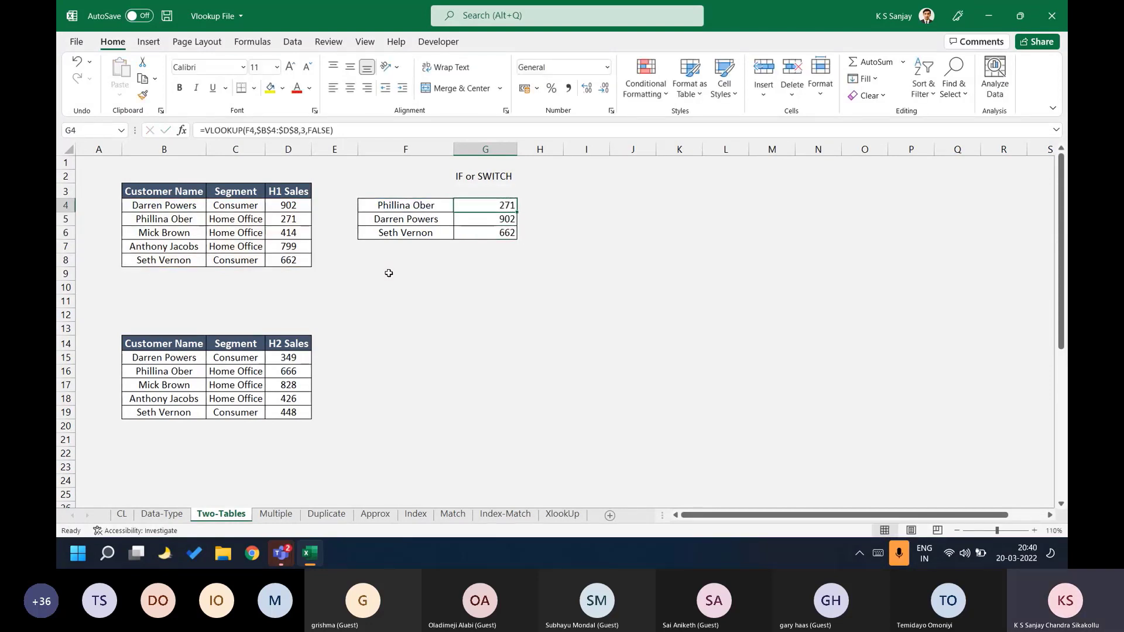
Review the lookup formulas in column G against the H1 and H2 sales tables.
{"action": "key", "text": "Left"}
{"action": "key", "text": "Left"}
{"action": "key", "text": "Left"}
{"action": "key", "text": "Down"}
{"action": "key", "text": "Up"}
{"action": "key", "text": "Right"}
{"action": "key", "text": "Right"}
{"action": "key", "text": "Right"}
{"action": "key", "text": "Up"}
{"action": "key", "text": "Down"}
{"action": "key", "text": "F2"}
{"action": "key", "text": "Return"}
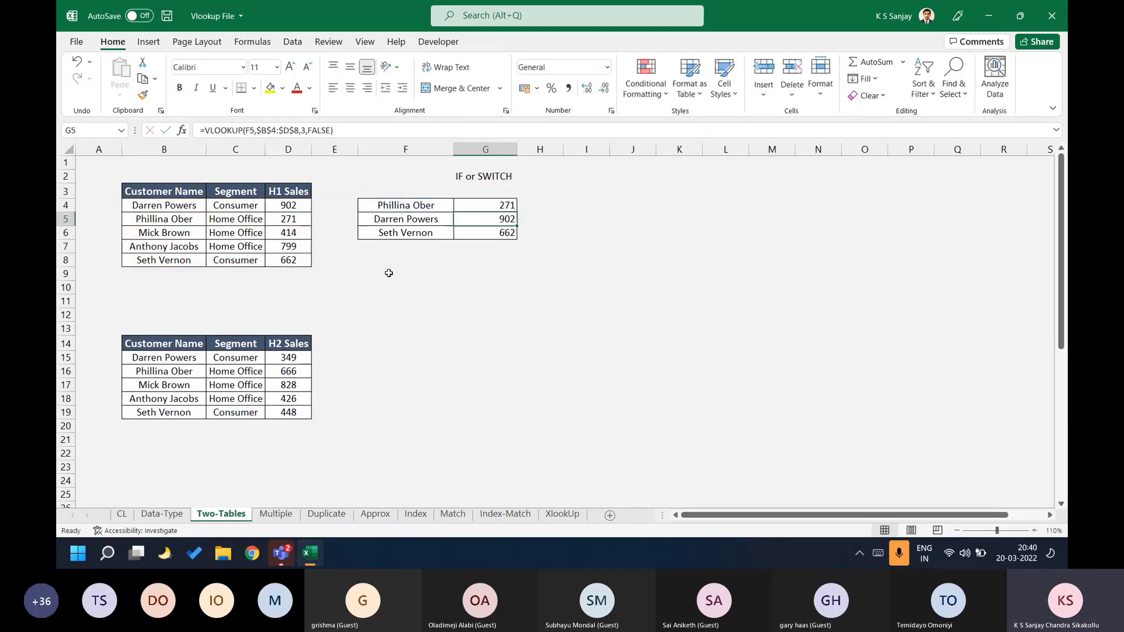
{"action": "left_click_drag", "start_coordinate": [166, 193], "coordinate": [287, 413]}
{"action": "left_click", "coordinate": [477, 192]}
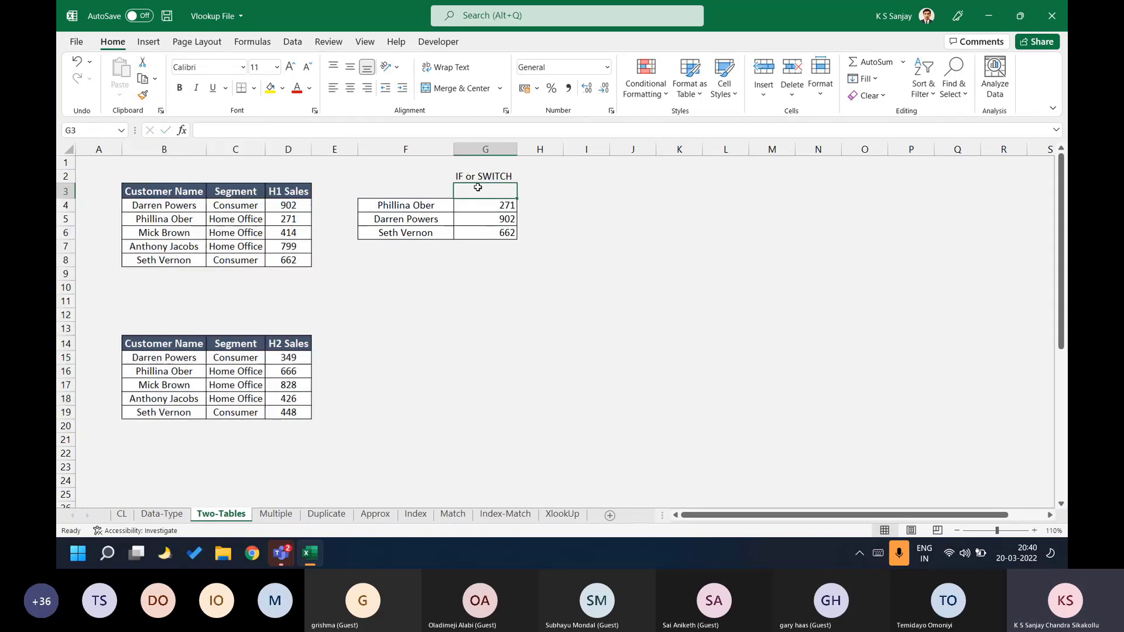
Enter the half-year selector value H1 in cell I3.
{"action": "left_click", "coordinate": [561, 196]}
{"action": "key", "text": "Right"}
{"action": "type", "text": "H"}
{"action": "key", "text": "Return"}
{"action": "key", "text": "Up"}
{"action": "key", "text": "F2"}
{"action": "type", "text": "1"}
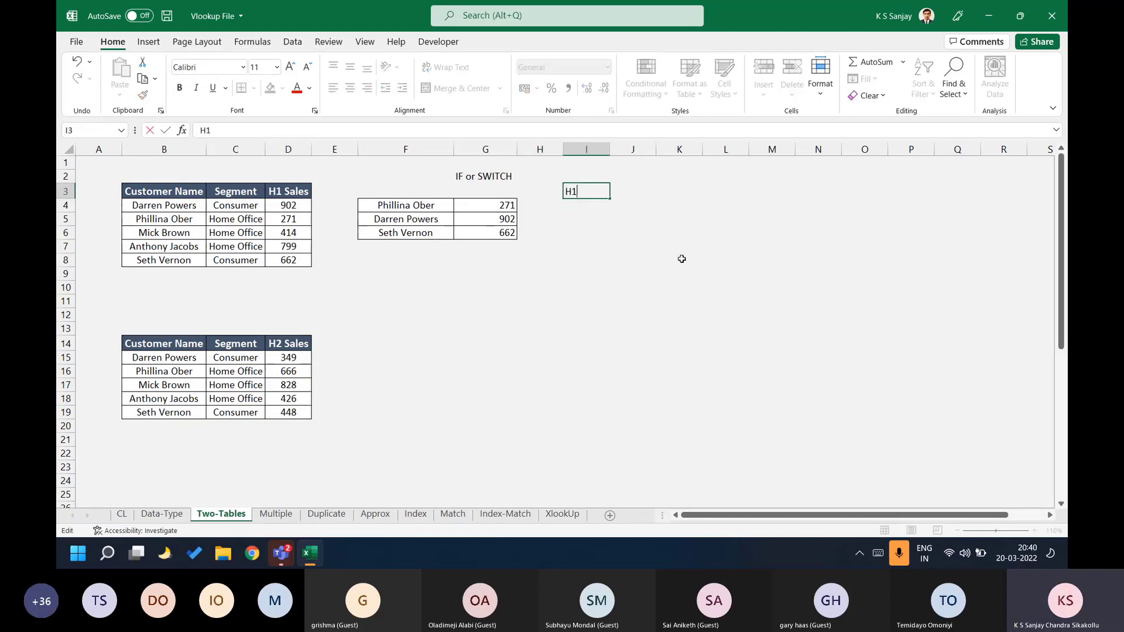
{"action": "key", "text": "Return"}
Insert an IF with the test I3="H1" ahead of the table range in G4's VLOOKUP formula.
{"action": "key", "text": "Left"}
{"action": "key", "text": "Left"}
{"action": "key", "text": "F2"}
{"action": "left_click", "coordinate": [519, 205]}
{"action": "type", "text": "IF("}
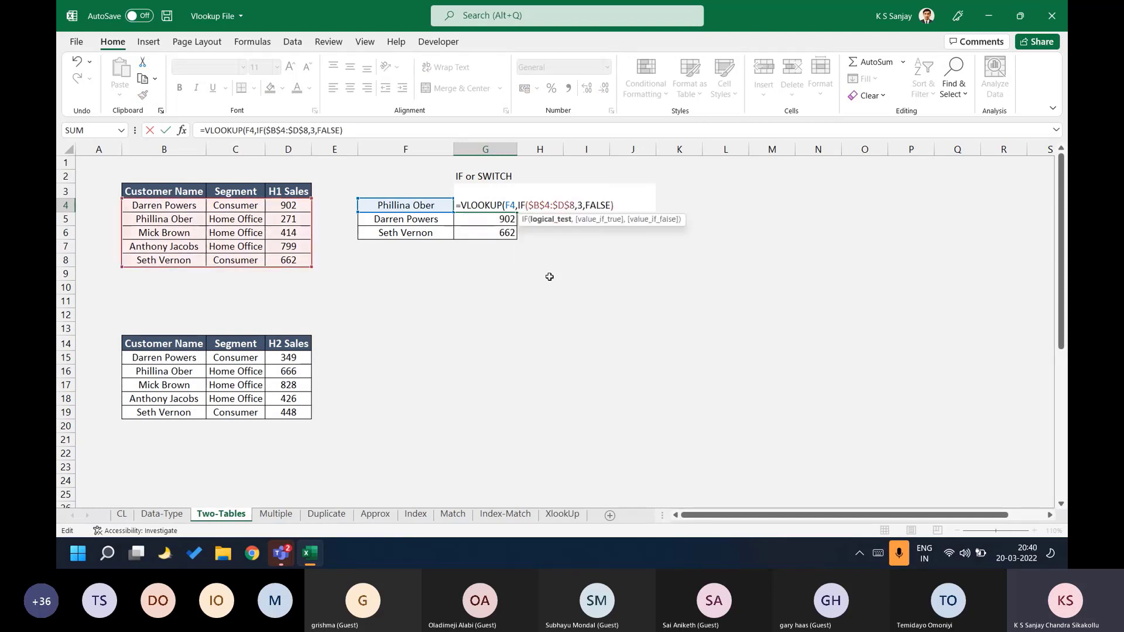
{"action": "left_click", "coordinate": [587, 186]}
{"action": "type", "text": "=\"H1\","}
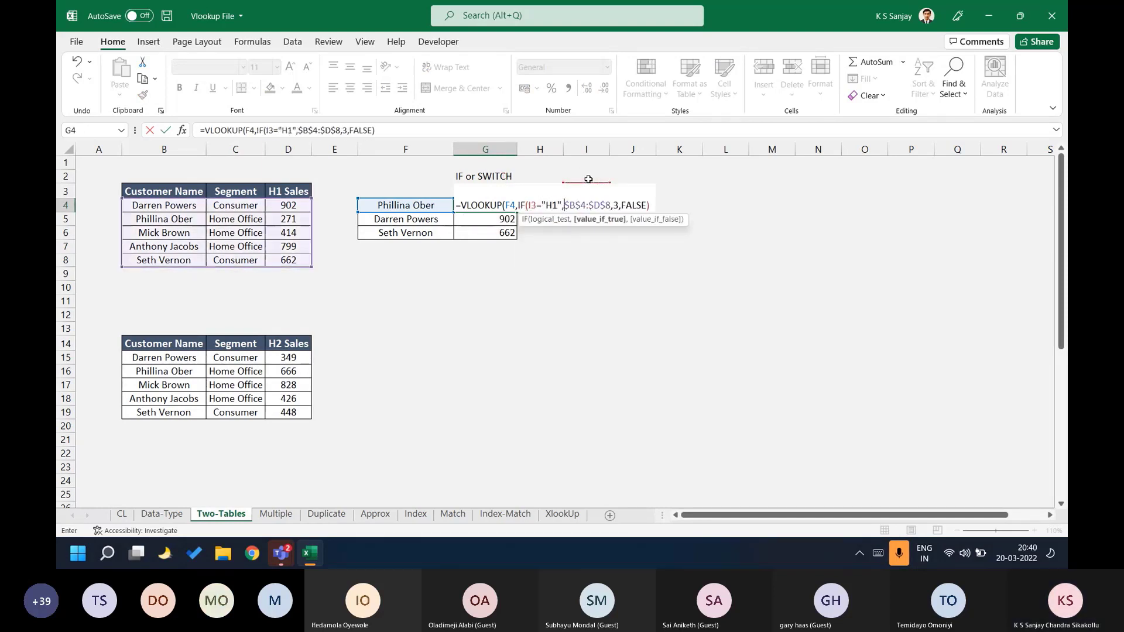
Add the absolute H2 table range $B$15:$D$19 as the IF's false value, close the IF and commit G4's formula.
{"action": "left_click", "coordinate": [612, 205]}
{"action": "type", "text": ","}
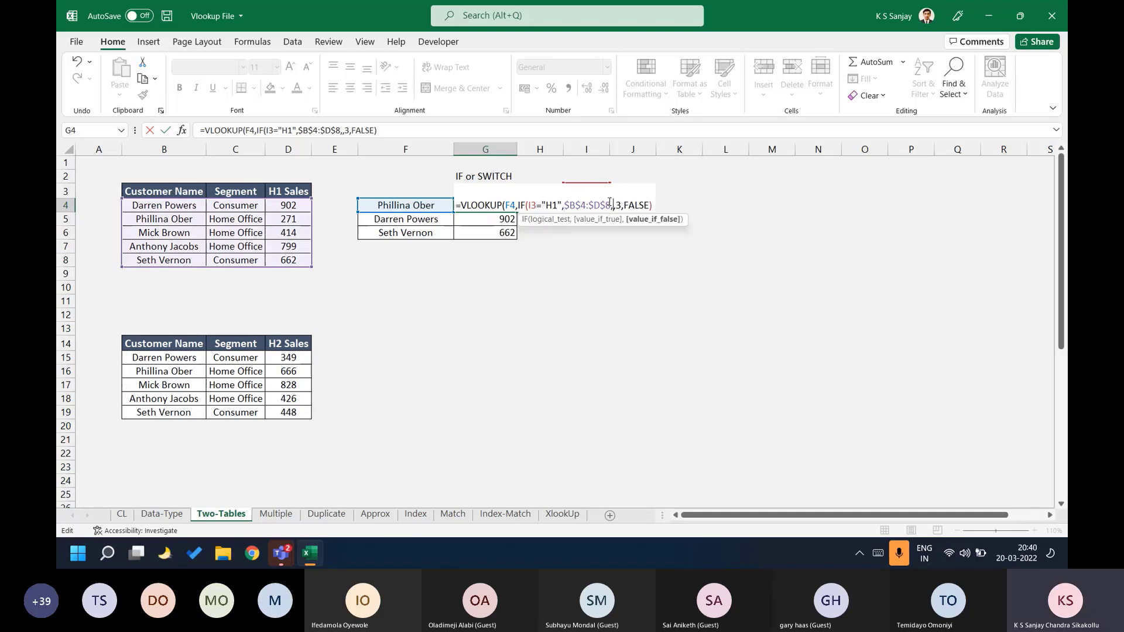
{"action": "left_click_drag", "start_coordinate": [141, 366], "coordinate": [298, 413]}
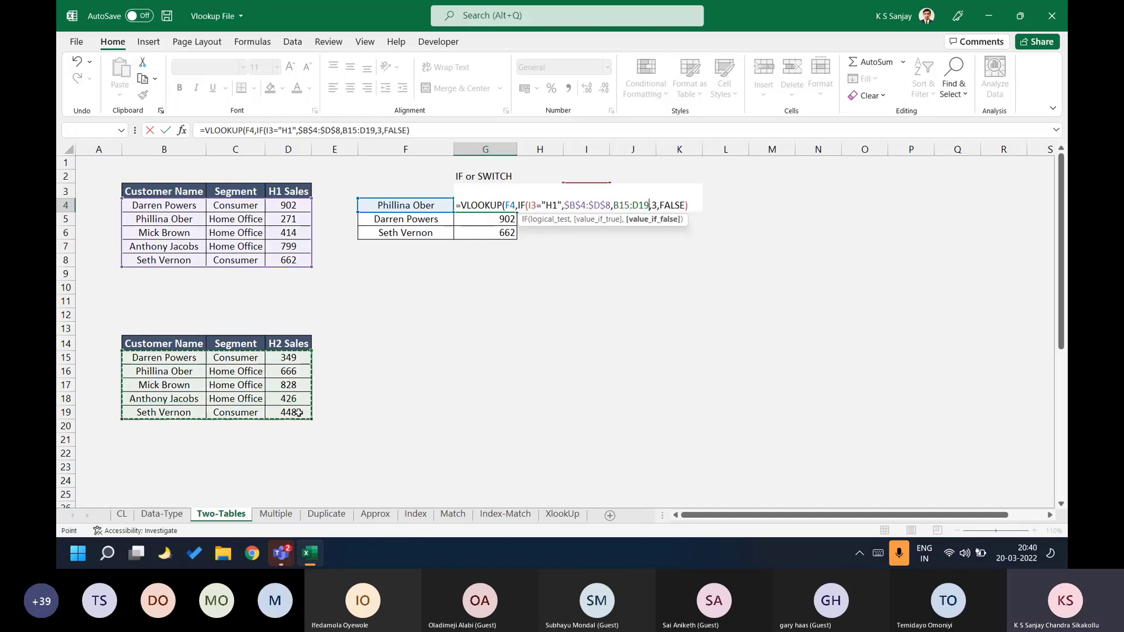
{"action": "key", "text": "F4"}
{"action": "type", "text": ")"}
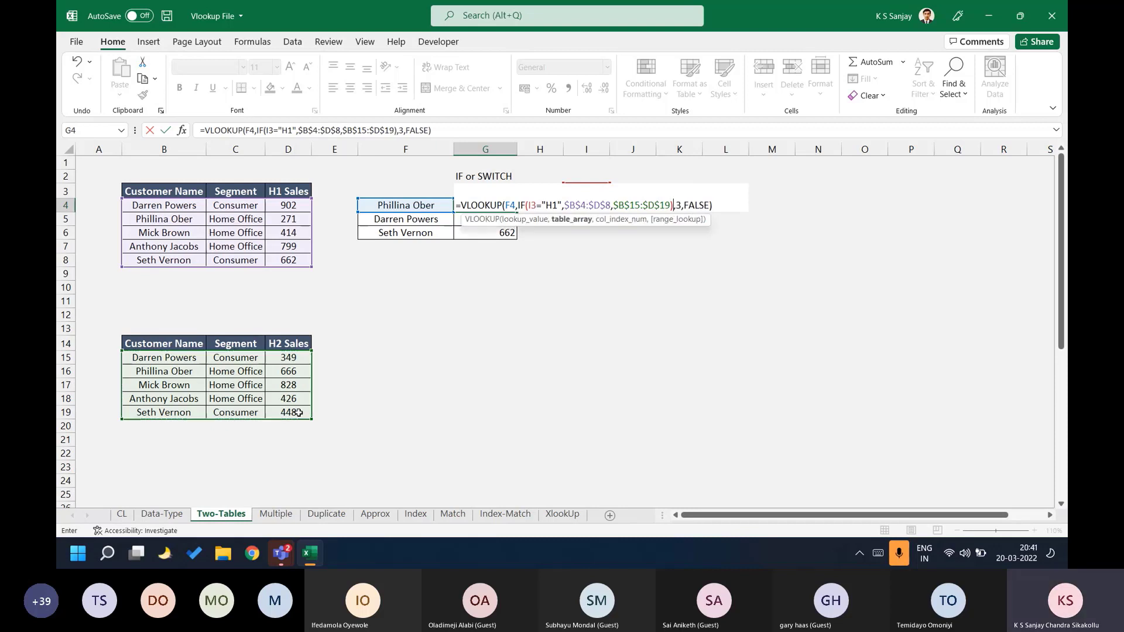
{"action": "key", "text": "ctrl+Return"}
Copy the VLOOKUP formula with the nested IF from G4 down to G6.
{"action": "key", "text": "ctrl+c"}
{"action": "key", "text": "shift+Down"}
{"action": "key", "text": "shift+Down"}
{"action": "key", "text": "ctrl+v"}
Change the half-year selector in I3 to H2.
{"action": "key", "text": "Right"}
{"action": "key", "text": "Right"}
{"action": "key", "text": "Up"}
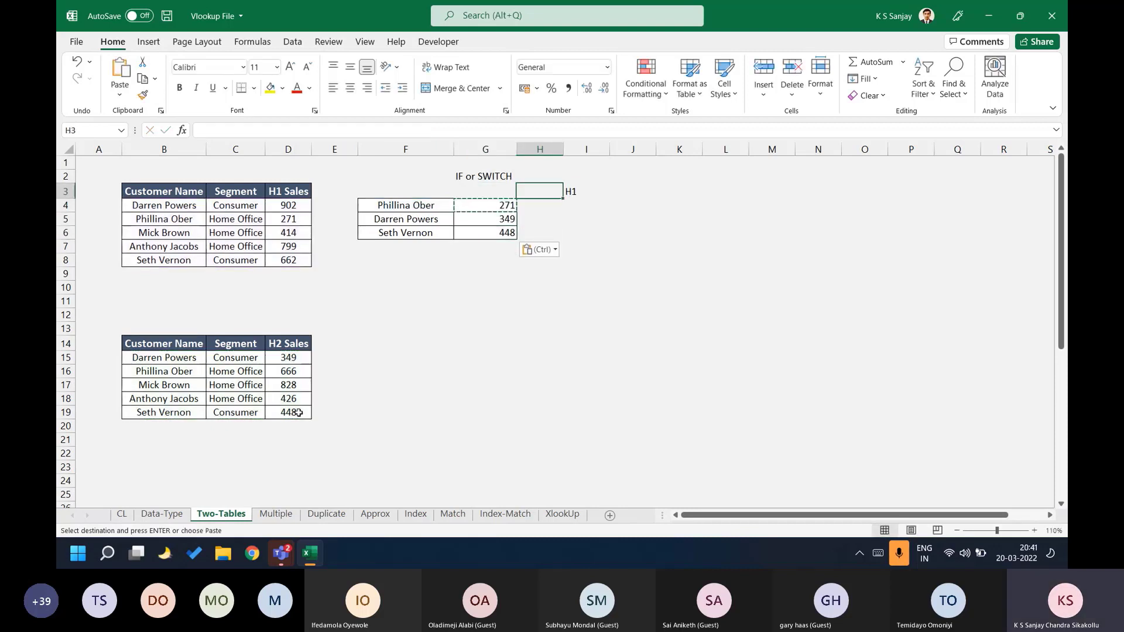
{"action": "type", "text": "H2"}
{"action": "key", "text": "Return"}
{"action": "key", "text": "Up"}
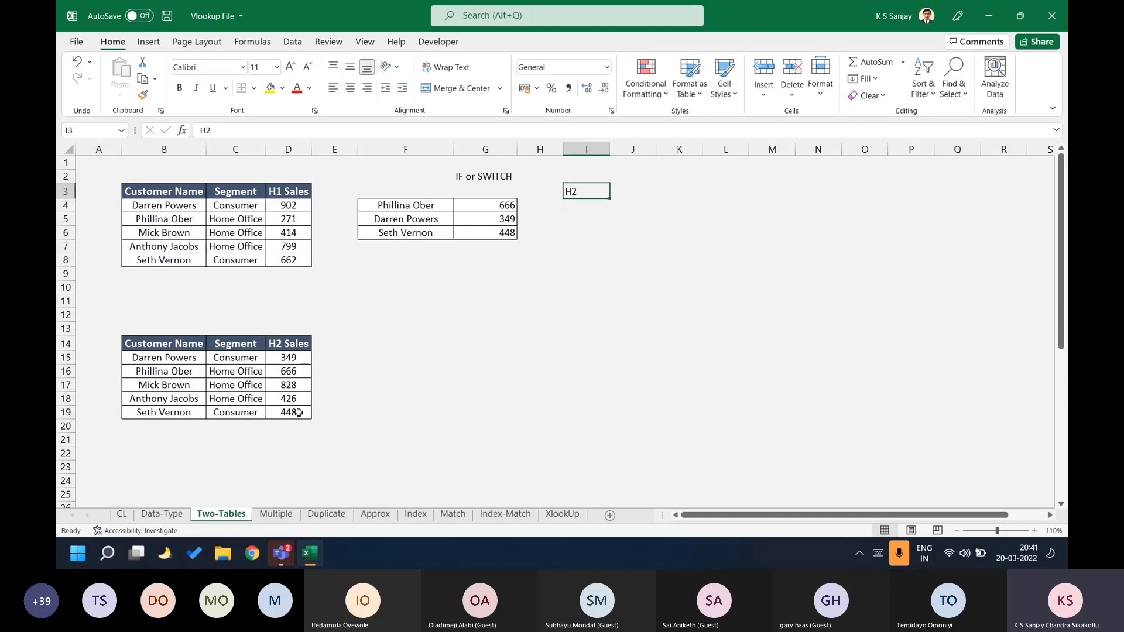
Examine the IF condition references and table ranges in the lookup formulas in G4 to G6.
{"action": "key", "text": "Left"}
{"action": "key", "text": "Left"}
{"action": "key", "text": "Down"}
{"action": "key", "text": "Down"}
{"action": "key", "text": "F2"}
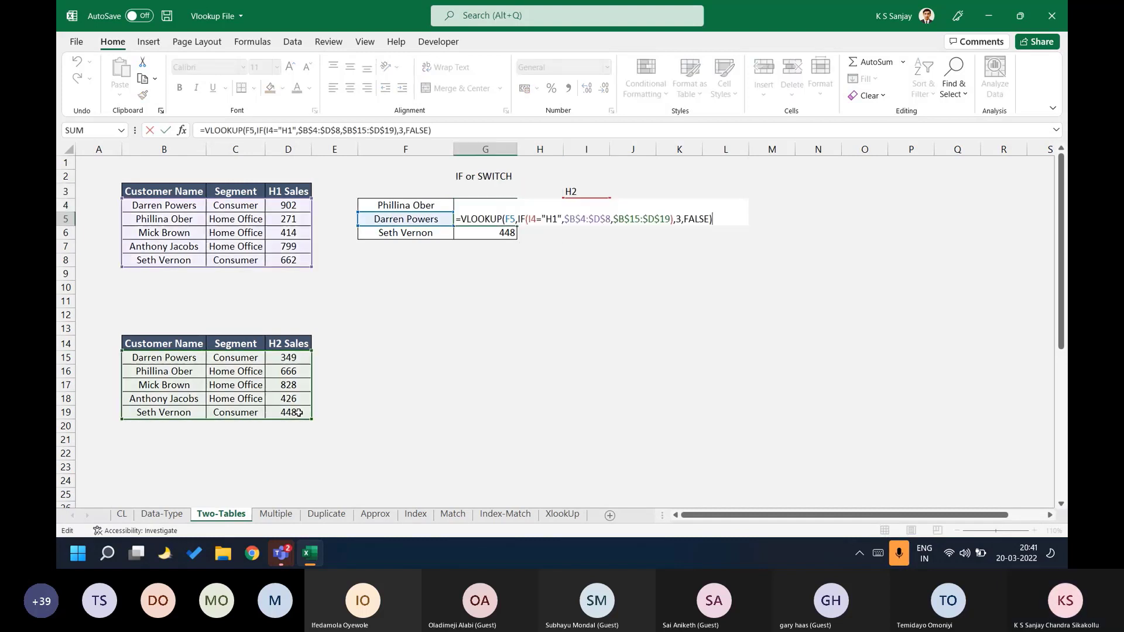
{"action": "key", "text": "Return"}
{"action": "key", "text": "F2"}
{"action": "key", "text": "Return"}
{"action": "key", "text": "Up"}
{"action": "key", "text": "Up"}
{"action": "key", "text": "Up"}
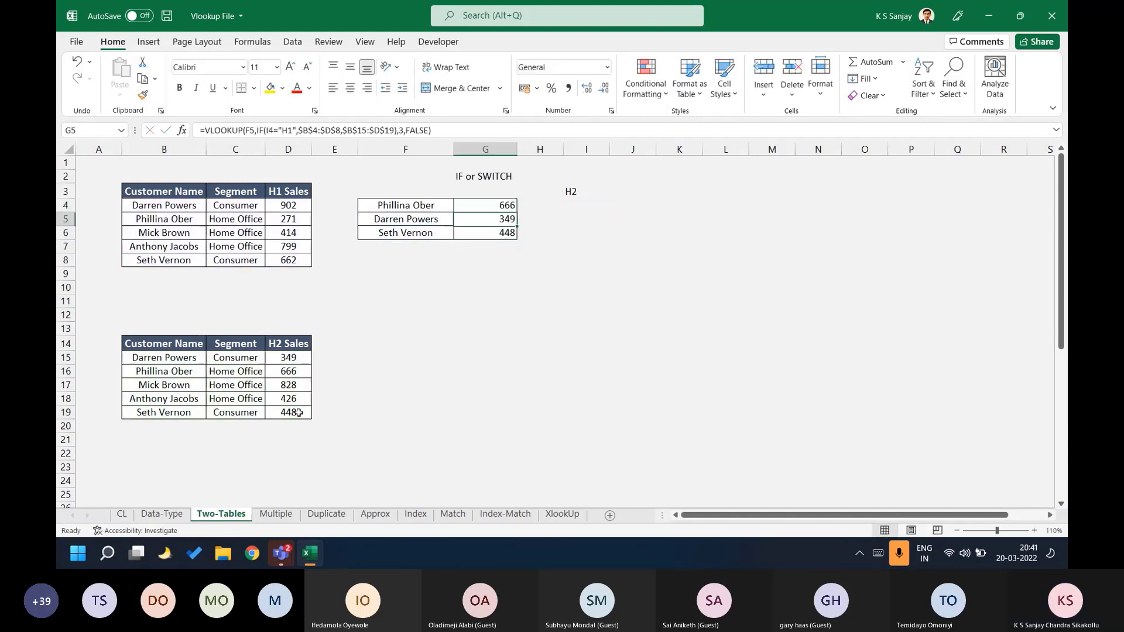
{"action": "key", "text": "F2"}
{"action": "key", "text": "Return"}
{"action": "key", "text": "F2"}
{"action": "key", "text": "Return"}
{"action": "key", "text": "F2"}
{"action": "key", "text": "Return"}
{"action": "key", "text": "Up"}
{"action": "key", "text": "Up"}
{"action": "key", "text": "Up"}
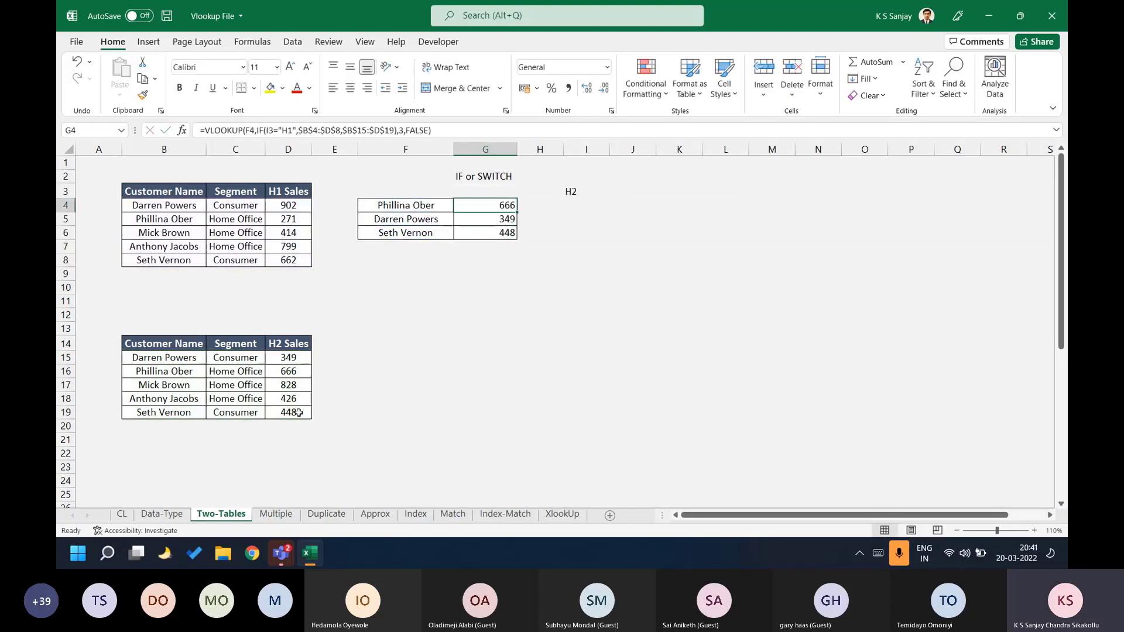
Test the selector in I3 by entering H1 and restoring H2.
{"action": "key", "text": "Right"}
{"action": "key", "text": "Right"}
{"action": "key", "text": "Up"}
{"action": "type", "text": "H1"}
{"action": "key", "text": "Return"}
{"action": "key", "text": "Up"}
{"action": "type", "text": "H2"}
{"action": "key", "text": "Return"}
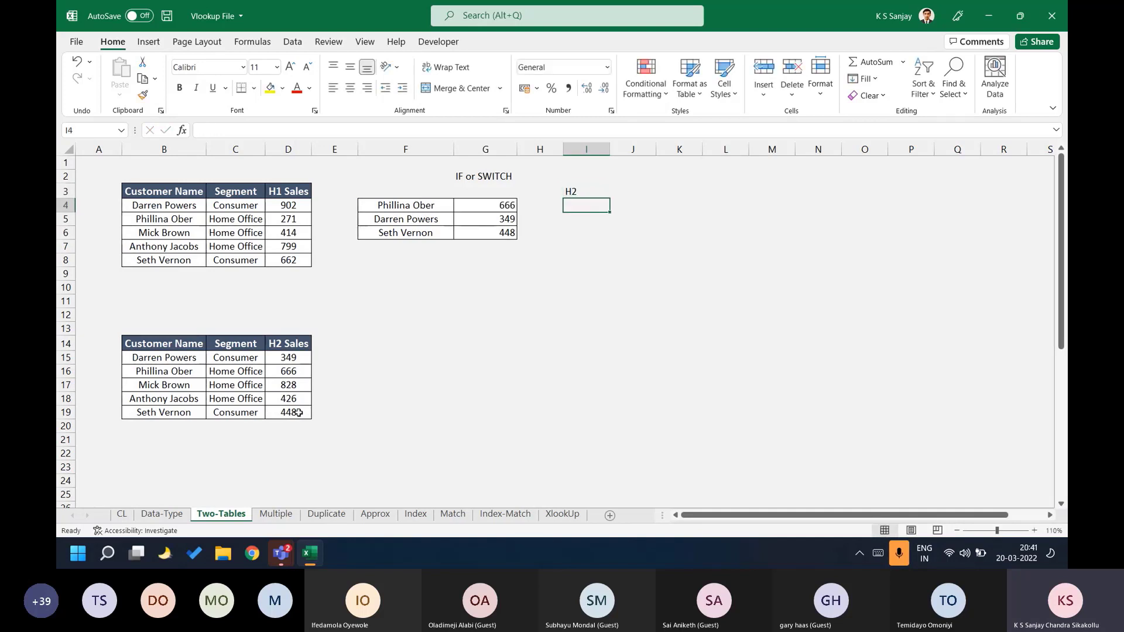
{"action": "key", "text": "Left"}
{"action": "key", "text": "Left"}
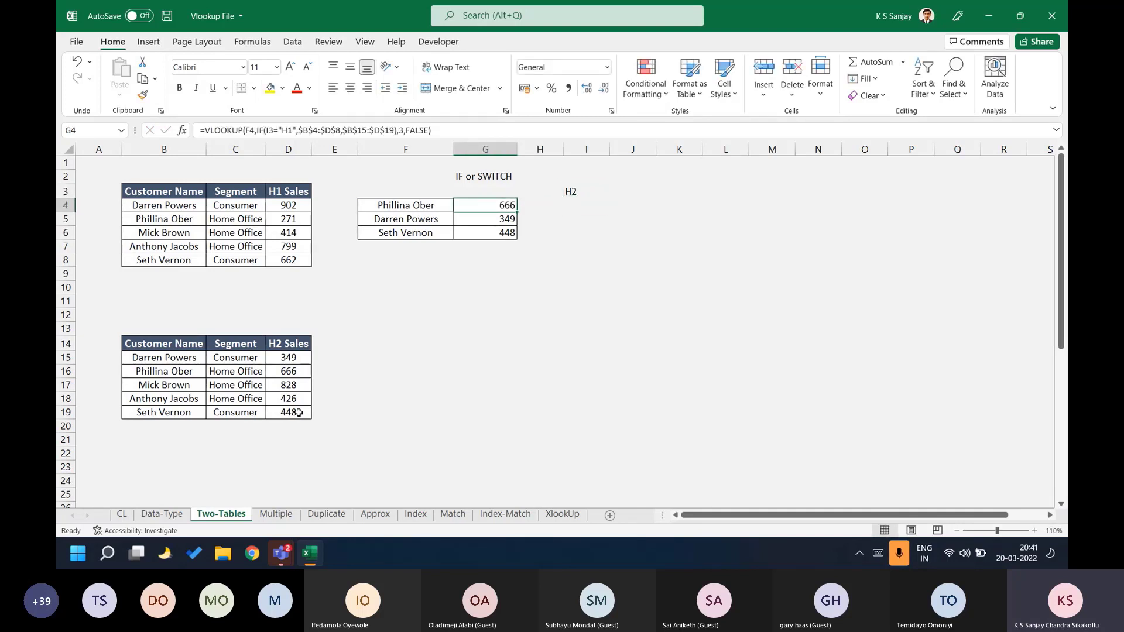
{"action": "key", "text": "Up"}
{"action": "key", "text": "Right"}
{"action": "key", "text": "Right"}
{"action": "key", "text": "Right"}
{"action": "type", "text": "H1"}
{"action": "key", "text": "Escape"}
{"action": "key", "text": "Down"}
{"action": "key", "text": "Left"}
{"action": "key", "text": "Left"}
{"action": "key", "text": "Left"}
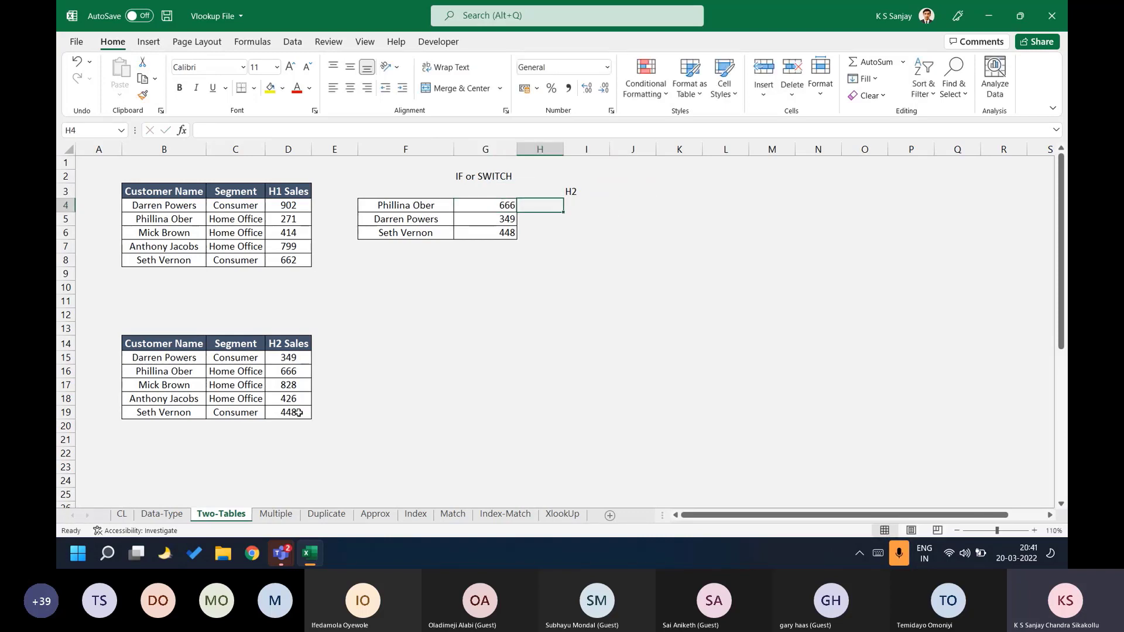
Open G4's formula and examine each argument of the nested IF and the surrounding VLOOKUP.
{"action": "key", "text": "F2"}
{"action": "key", "text": "Left"}
{"action": "key", "text": "Left"}
{"action": "key", "text": "Left"}
{"action": "key", "text": "Left"}
{"action": "key", "text": "Left"}
{"action": "key", "text": "Left"}
{"action": "key", "text": "Left"}
{"action": "key", "text": "Left"}
{"action": "key", "text": "Left"}
{"action": "key", "text": "Left"}
{"action": "key", "text": "Left"}
{"action": "key", "text": "Left"}
{"action": "key", "text": "Left"}
{"action": "key", "text": "Left"}
{"action": "key", "text": "Left"}
{"action": "key", "text": "Left"}
{"action": "key", "text": "Left"}
{"action": "key", "text": "Left"}
{"action": "key", "text": "Left"}
{"action": "key", "text": "Left"}
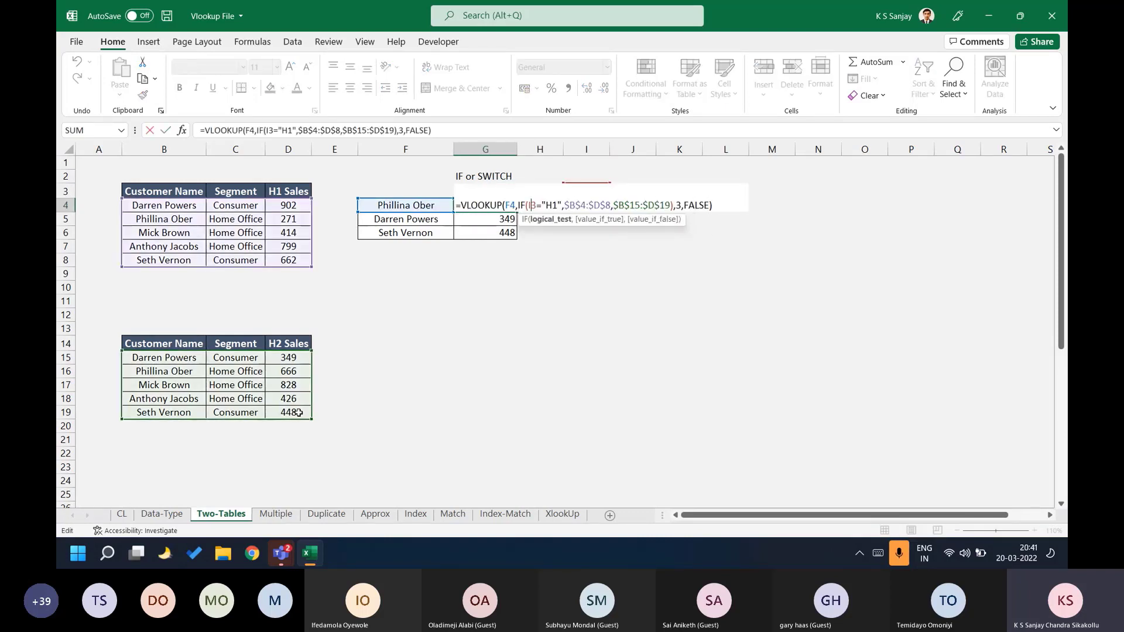
{"action": "key", "text": "Right"}
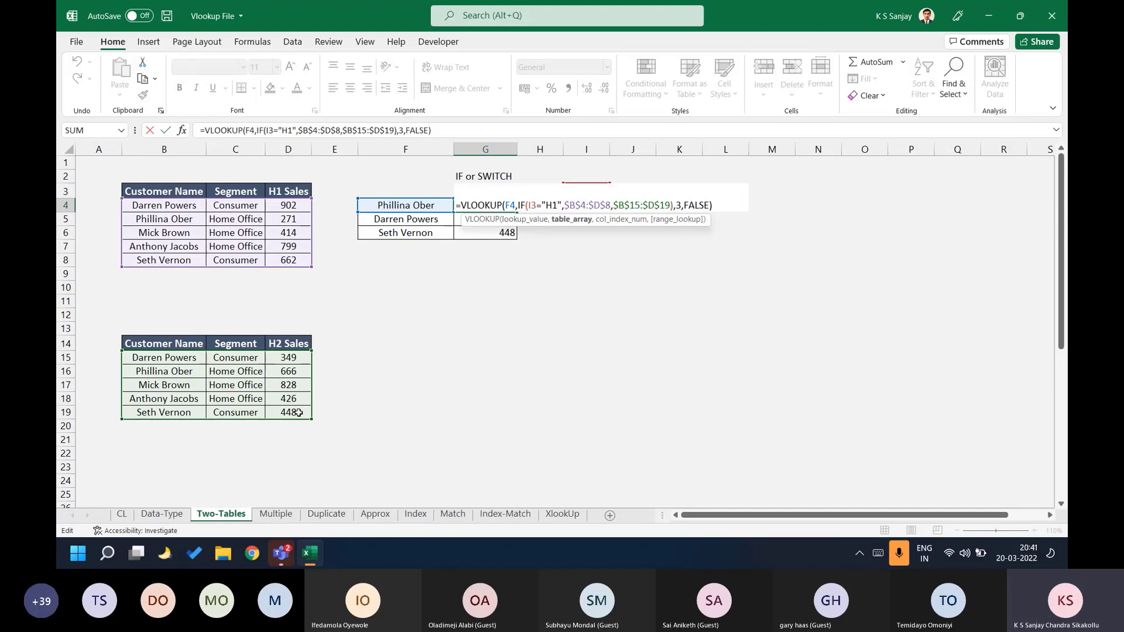
{"action": "key", "text": "Right"}
{"action": "key", "text": "Right"}
{"action": "key", "text": "Right"}
{"action": "key", "text": "Right"}
{"action": "key", "text": "Right"}
{"action": "key", "text": "Right"}
{"action": "key", "text": "Right"}
{"action": "key", "text": "Right"}
{"action": "key", "text": "Right"}
{"action": "key", "text": "Right"}
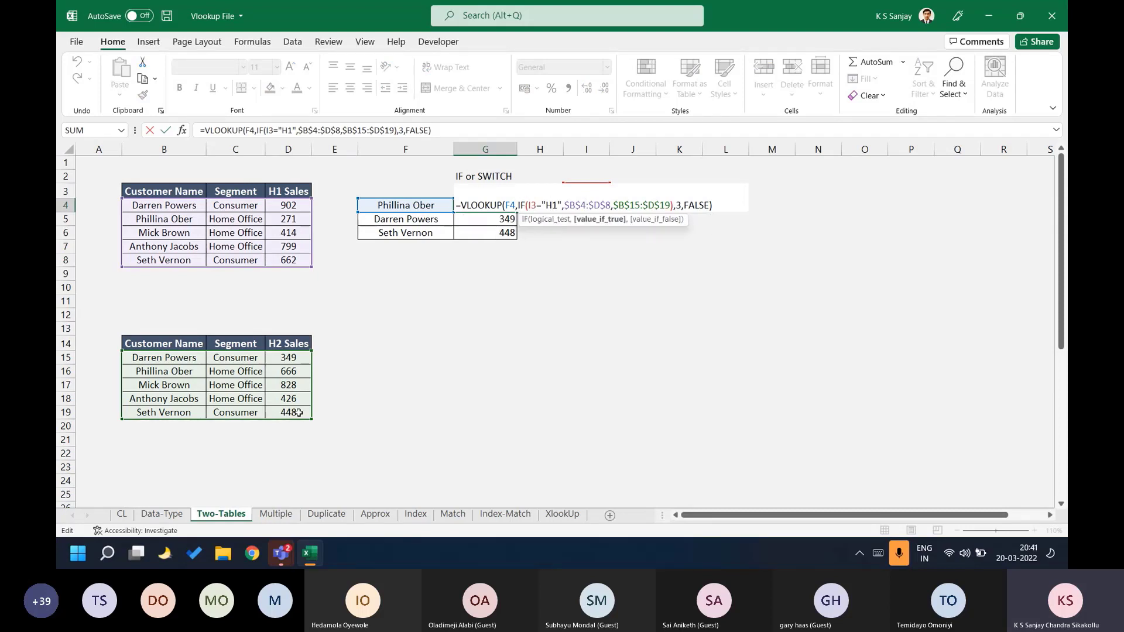
{"action": "key", "text": "Left"}
{"action": "key", "text": "Left"}
{"action": "key", "text": "Left"}
{"action": "key", "text": "Left"}
{"action": "key", "text": "Left"}
{"action": "key", "text": "Left"}
{"action": "key", "text": "Left"}
{"action": "key", "text": "Left"}
{"action": "key", "text": "Left"}
{"action": "key", "text": "Left"}
{"action": "key", "text": "Left"}
{"action": "key", "text": "Left"}
{"action": "key", "text": "Left"}
{"action": "key", "text": "Left"}
{"action": "key", "text": "Left"}
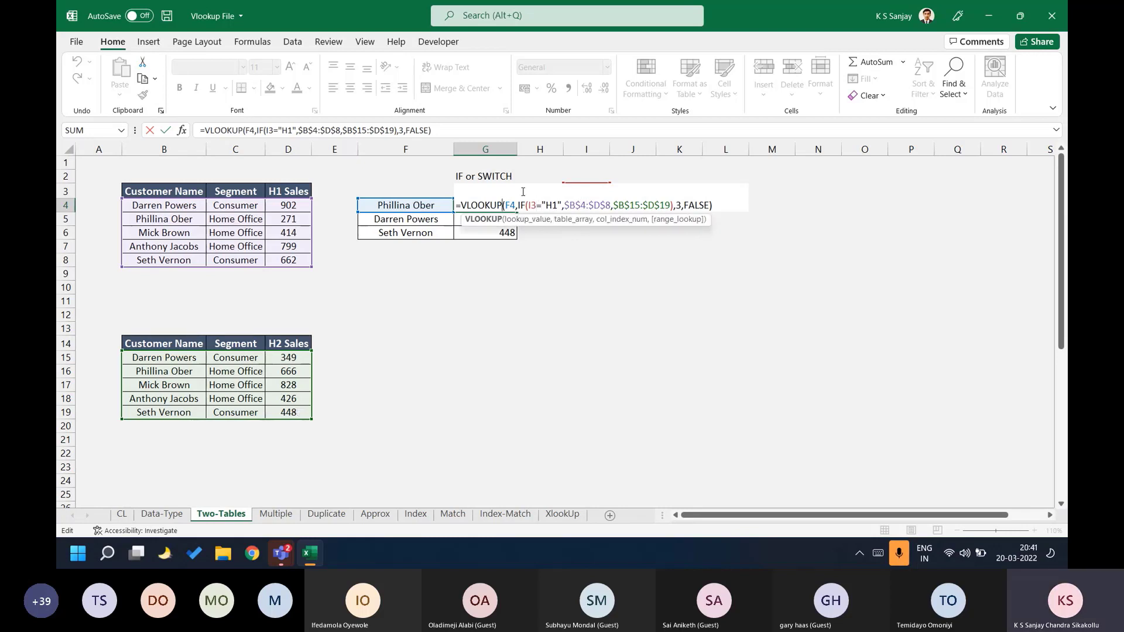
Split G4's formula onto separate lines for the lookup value, the nested IF, the column index and the FALSE argument.
{"action": "key", "text": "Right"}
{"action": "key", "text": "Right"}
{"action": "key", "text": "alt+Return"}
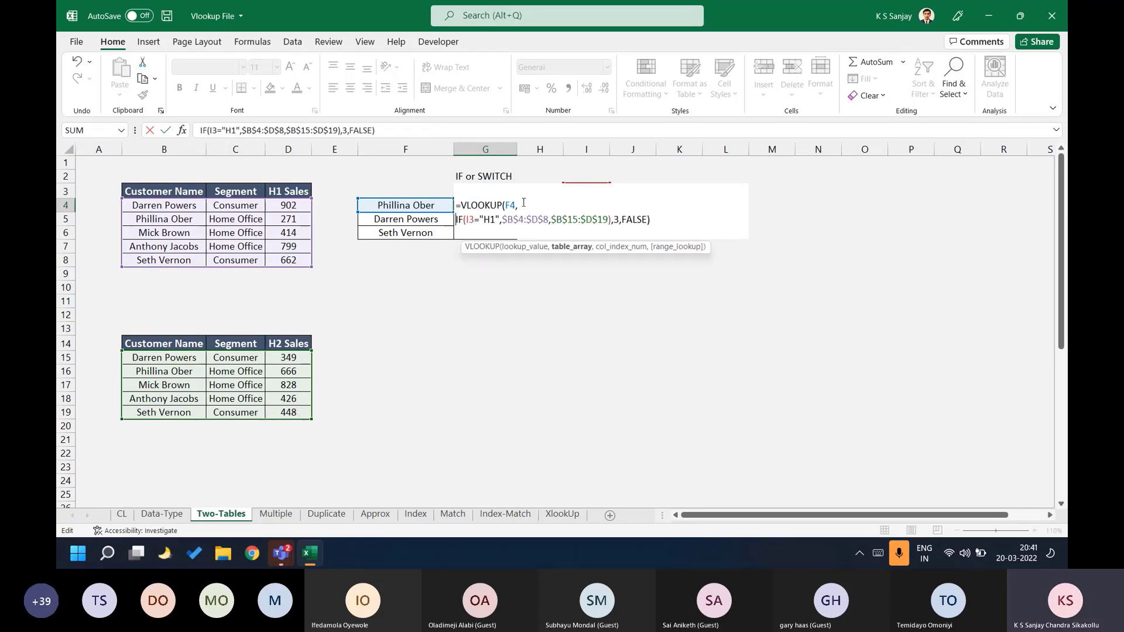
{"action": "left_click", "coordinate": [610, 219]}
{"action": "key", "text": "alt+Return"}
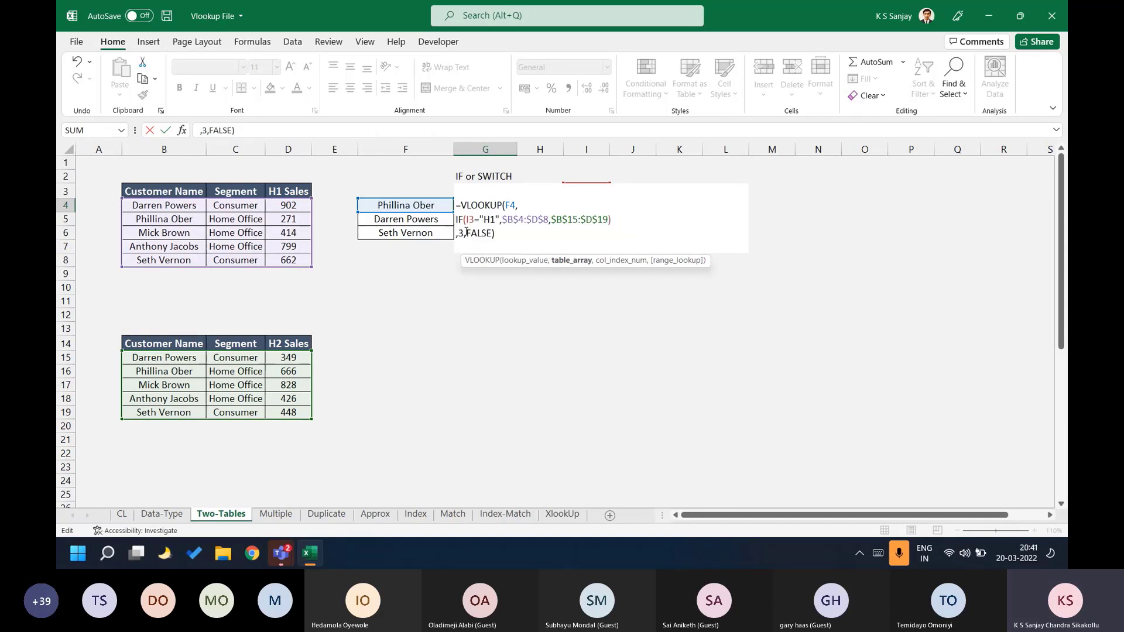
{"action": "left_click", "coordinate": [467, 233]}
{"action": "key", "text": "alt+Return"}
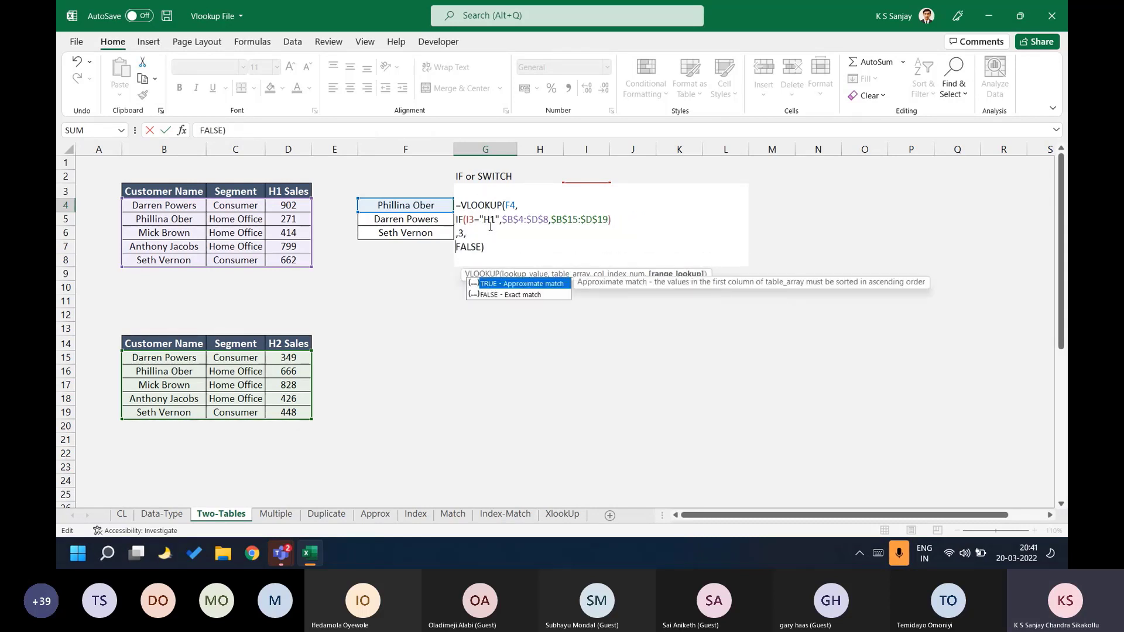
Examine the IF's H1 condition and its two table ranges in G4, and accept the reformatted formula.
{"action": "left_click", "coordinate": [483, 219]}
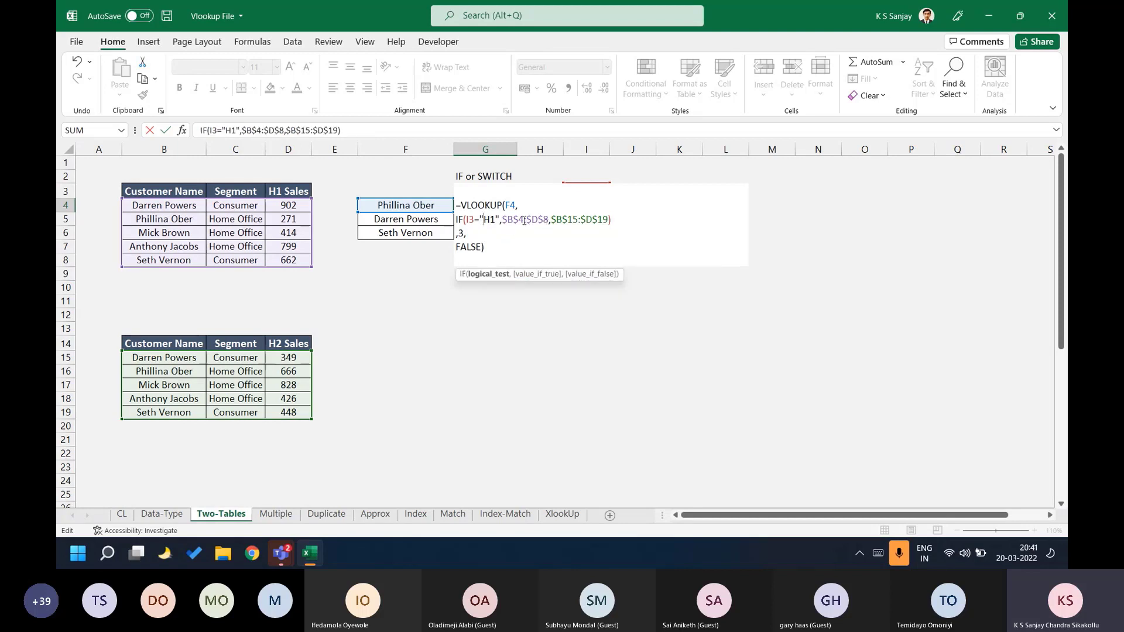
{"action": "left_click_drag", "start_coordinate": [468, 219], "coordinate": [549, 220]}
{"action": "left_click", "coordinate": [497, 219]}
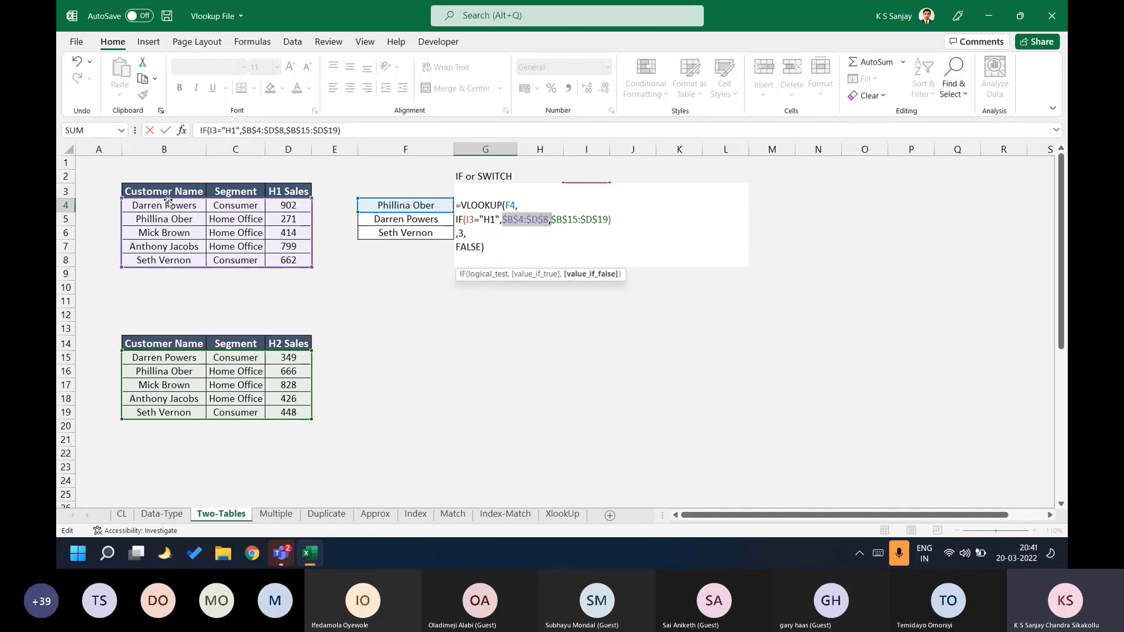
{"action": "left_click_drag", "start_coordinate": [551, 220], "coordinate": [609, 220]}
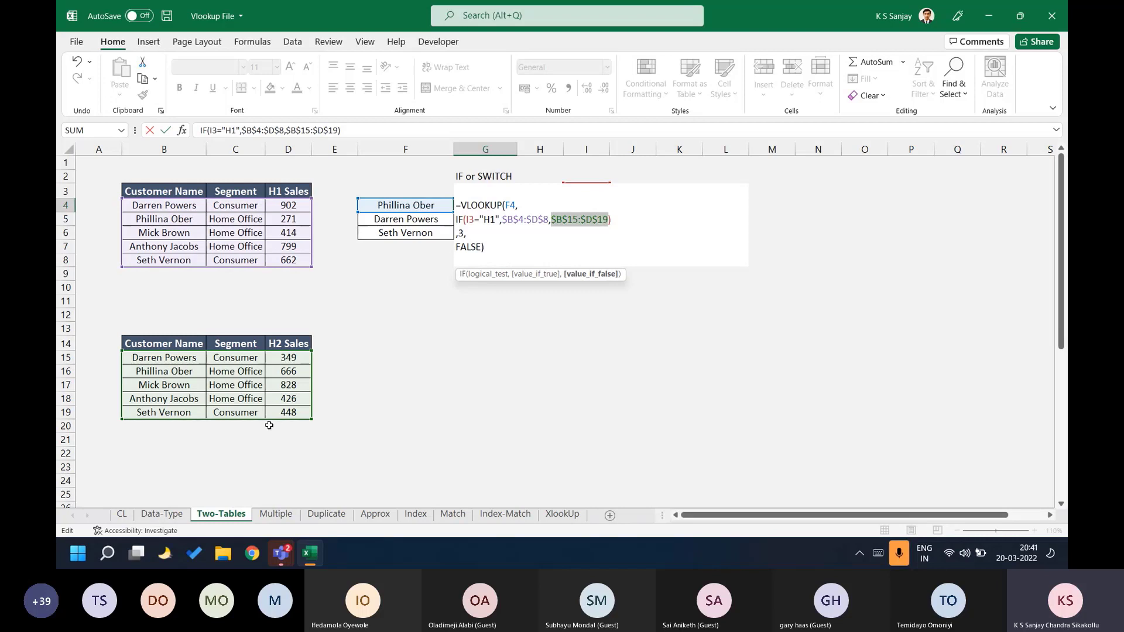
{"action": "key", "text": "Tab"}
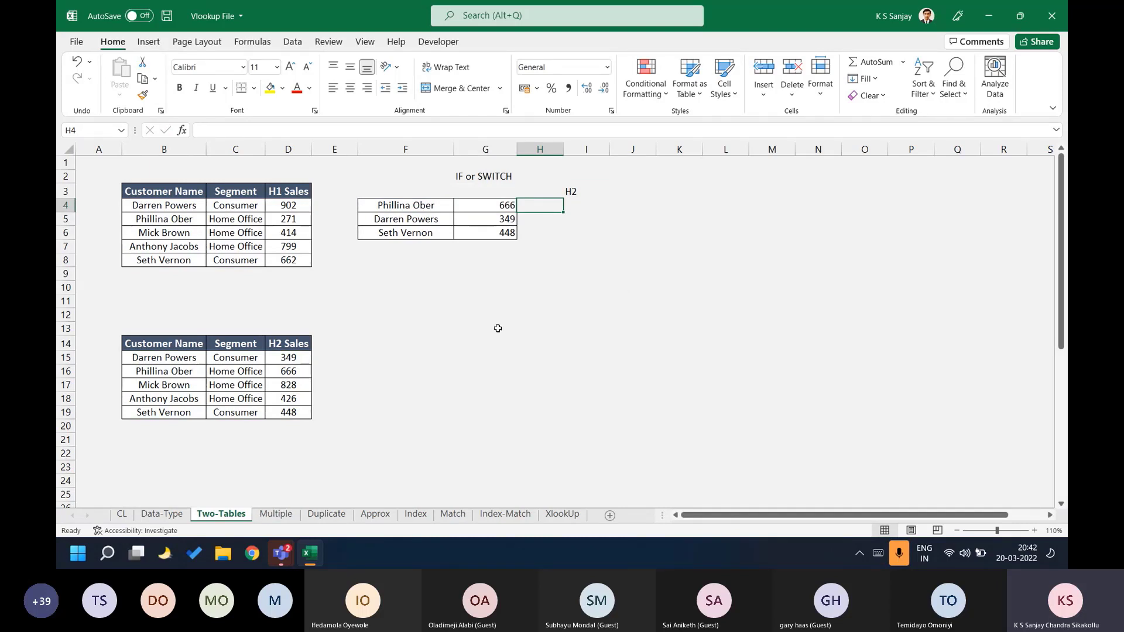
{"action": "left_click", "coordinate": [293, 514]}
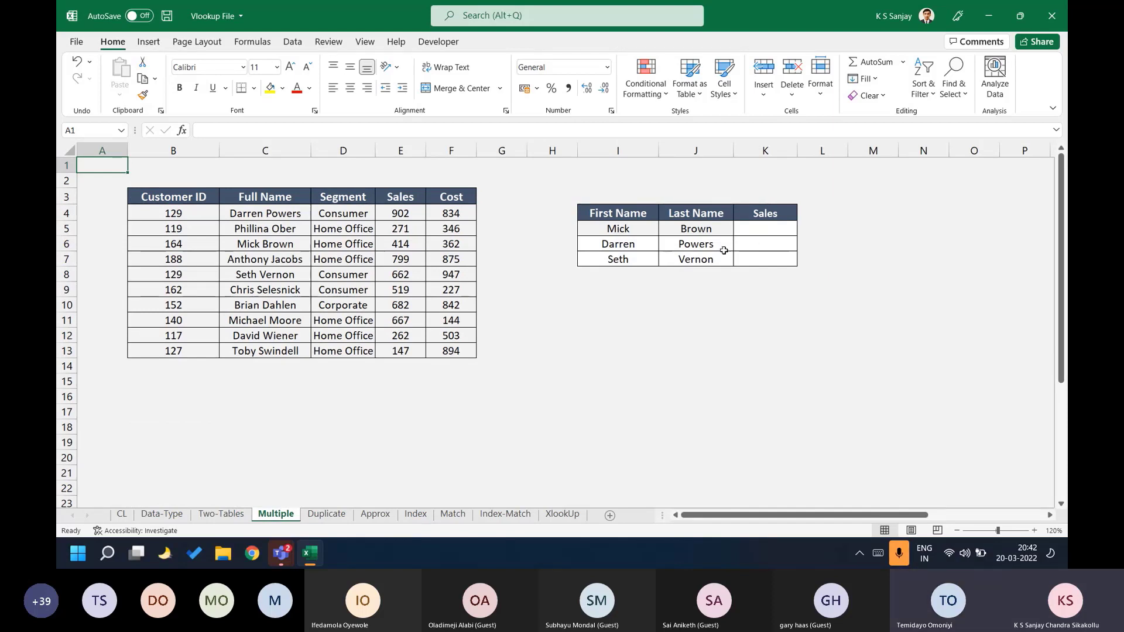
{"action": "left_click", "coordinate": [221, 514]}
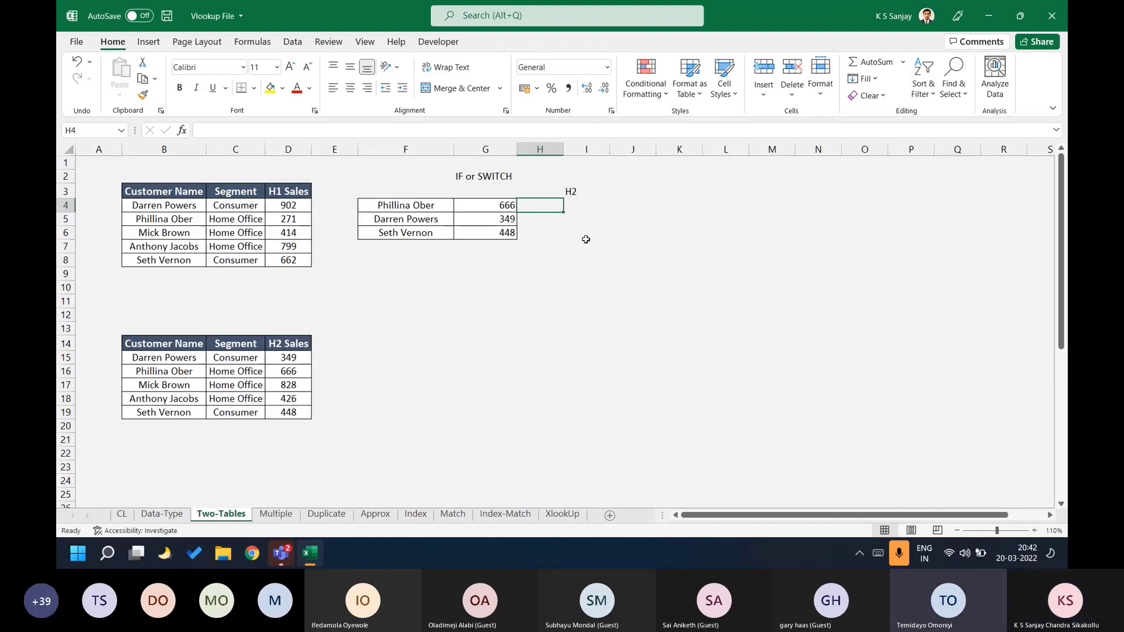
{"action": "key", "text": "Left"}
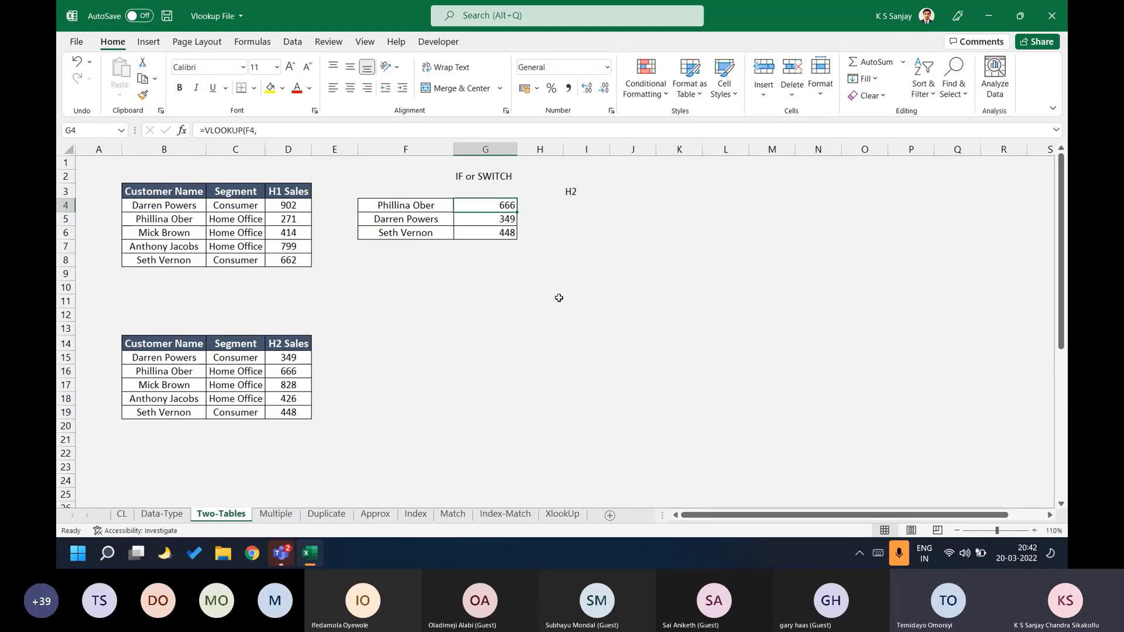
{"action": "key", "text": "Right"}
{"action": "key", "text": "Right"}
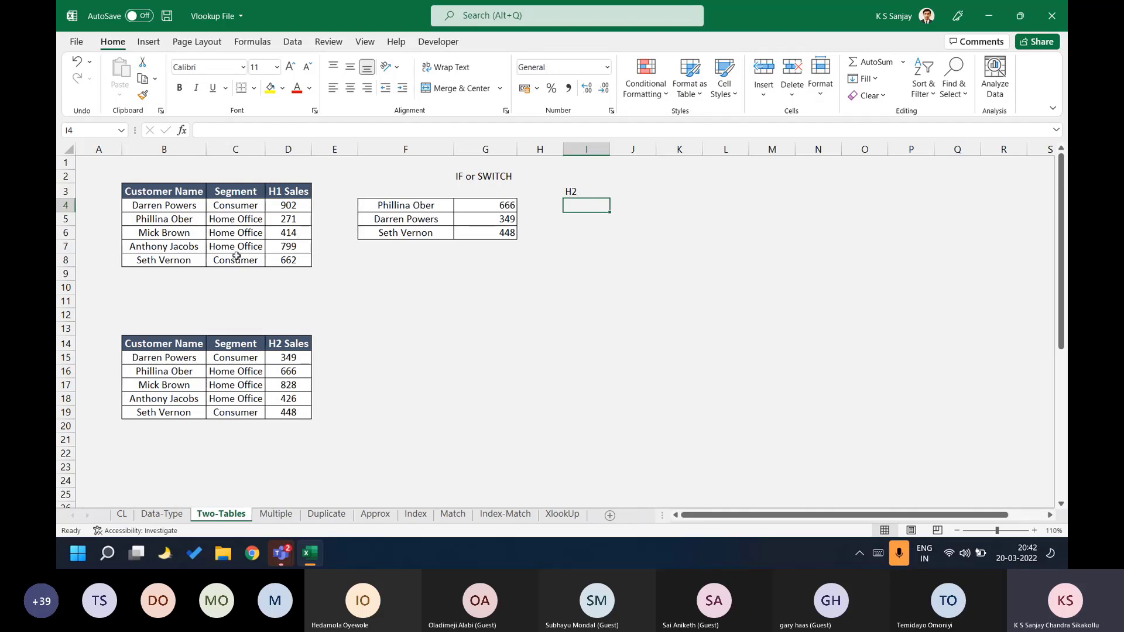
Examine the lookup formulas in G4 to G6, checking which selector cell each IF condition references.
{"action": "key", "text": "Left"}
{"action": "key", "text": "Left"}
{"action": "key", "text": "F2"}
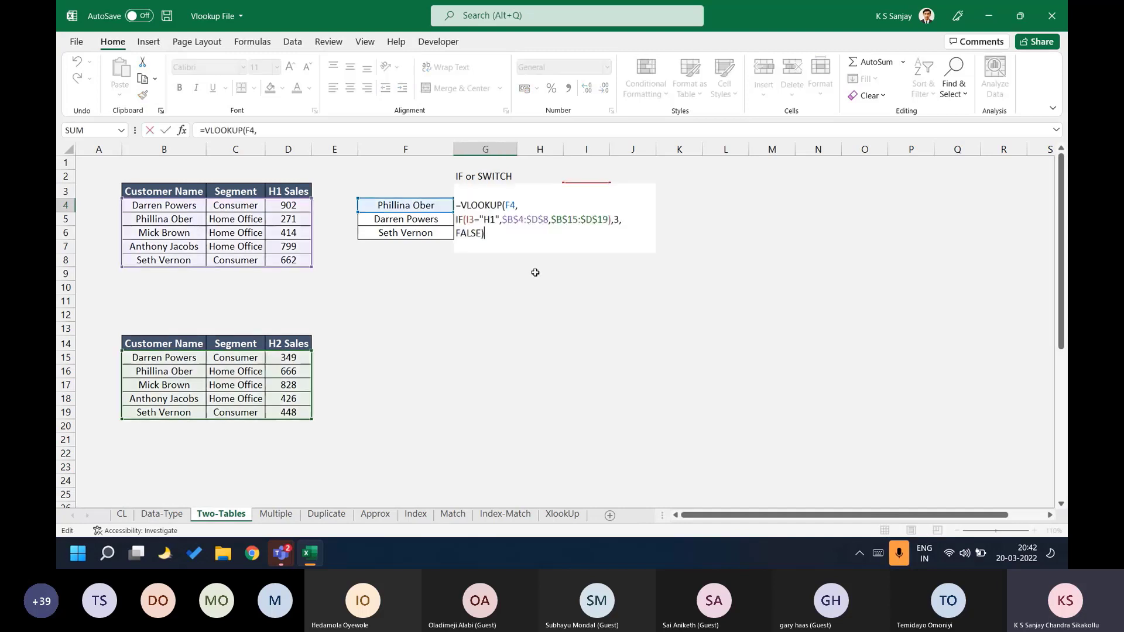
{"action": "key", "text": "Return"}
{"action": "key", "text": "F2"}
{"action": "key", "text": "Return"}
{"action": "key", "text": "F2"}
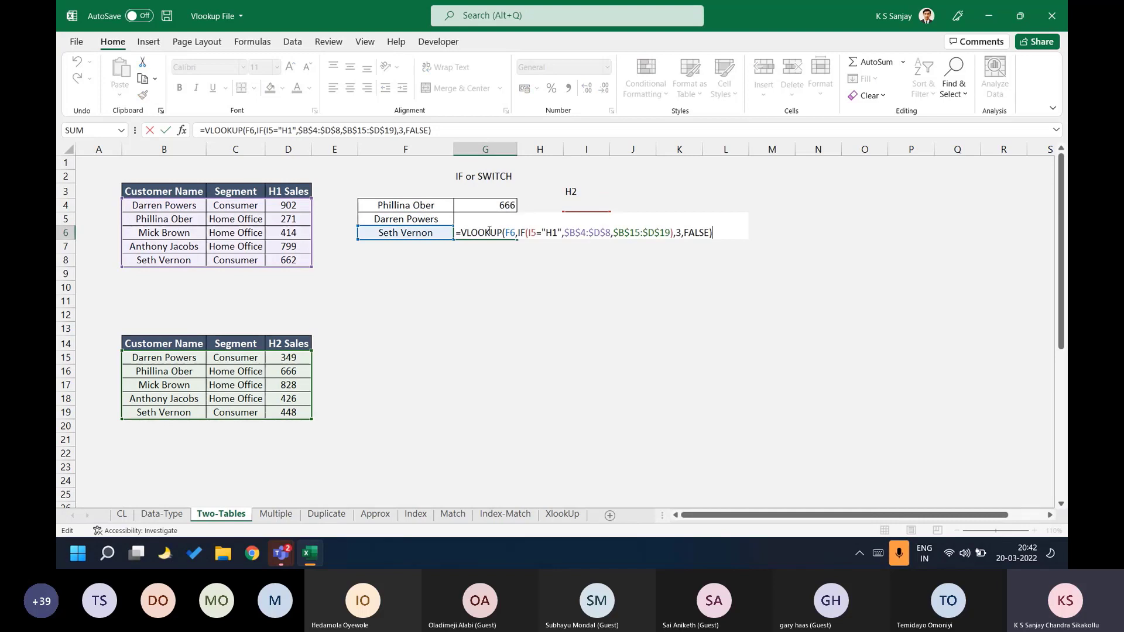
{"action": "left_click_drag", "start_coordinate": [465, 233], "coordinate": [693, 239]}
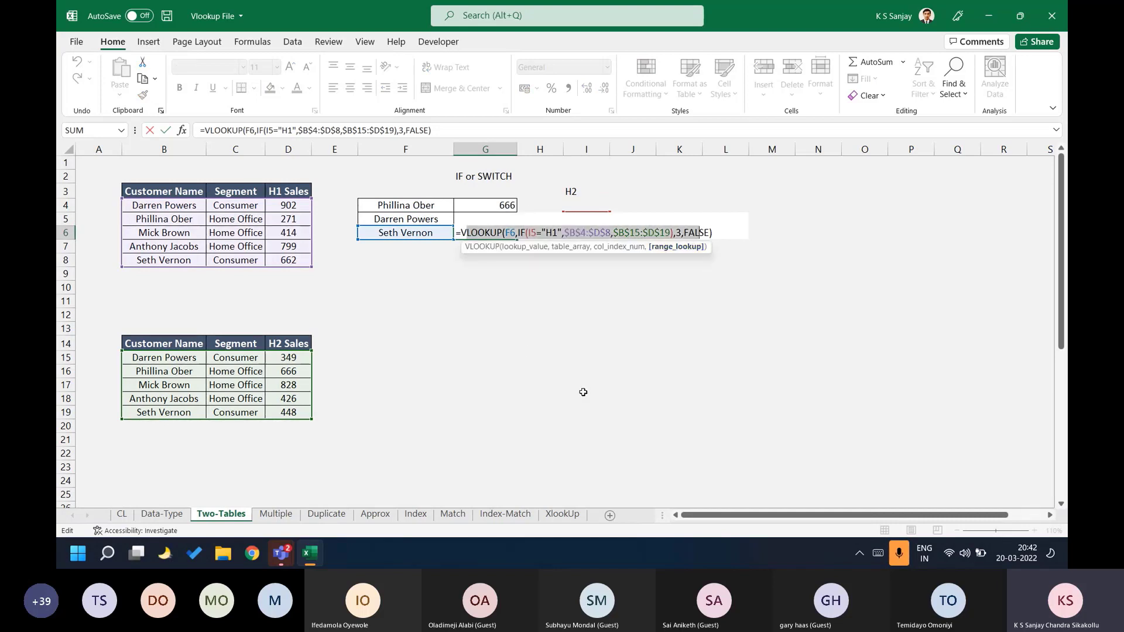
{"action": "key", "text": "Return"}
{"action": "key", "text": "Up"}
{"action": "key", "text": "F2"}
{"action": "key", "text": "shift+Return"}
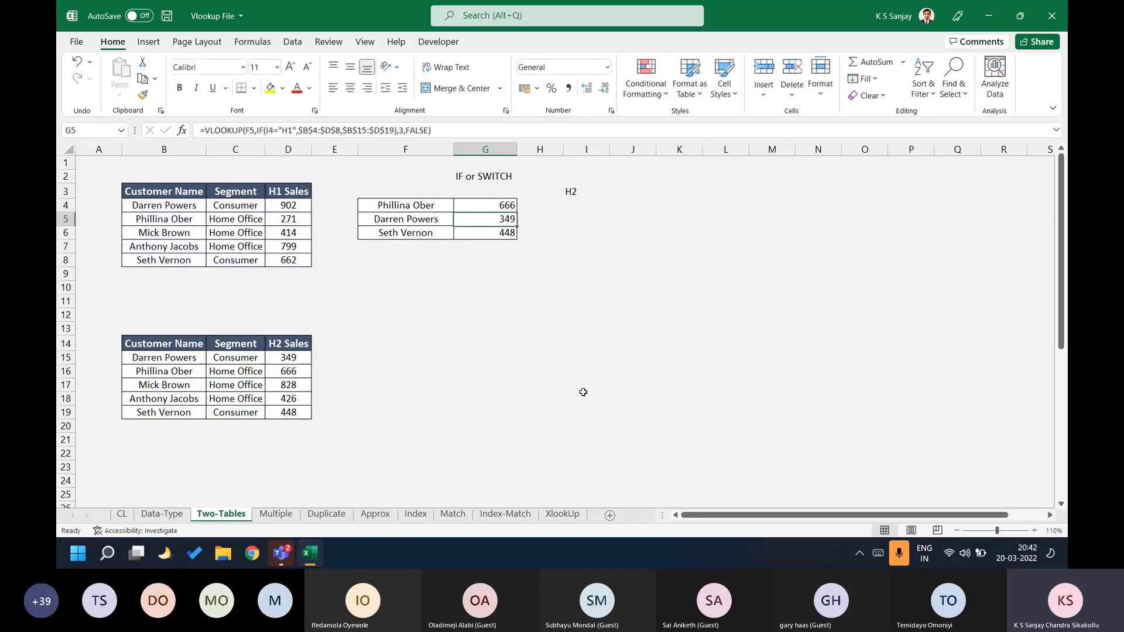
Make the selector reference in G4's IF condition absolute as $I$3.
{"action": "key", "text": "Up"}
{"action": "key", "text": "F2"}
{"action": "key", "text": "F4"}
{"action": "key", "text": "ctrl+Return"}
{"action": "key", "text": "ctrl+c"}
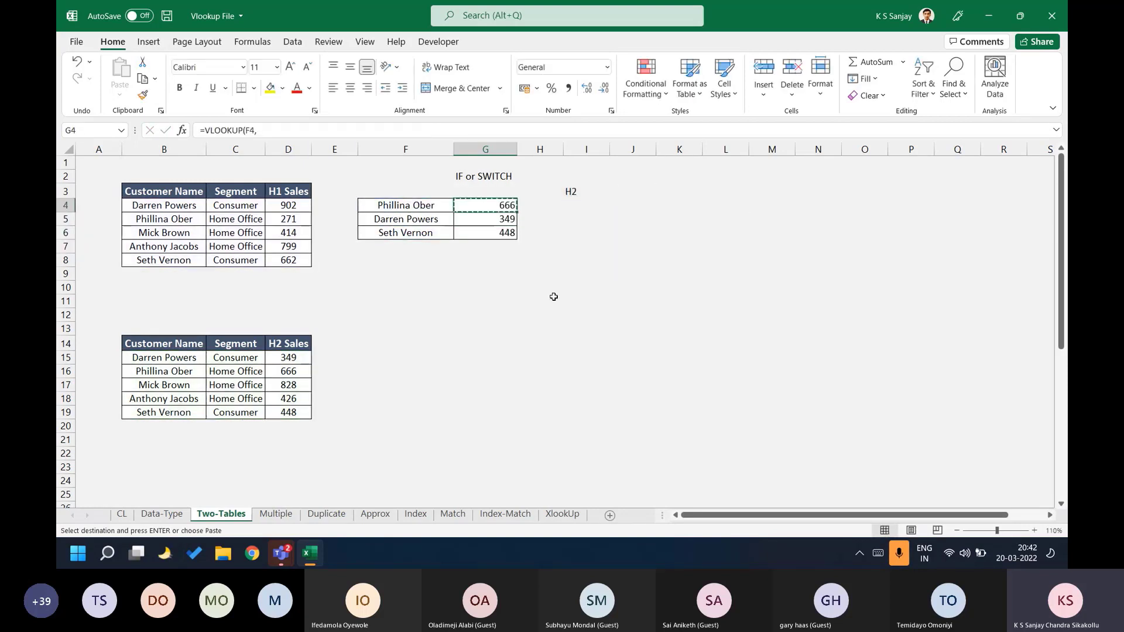
{"action": "key", "text": "Escape"}
{"action": "key", "text": "Up"}
{"action": "key", "text": "Right"}
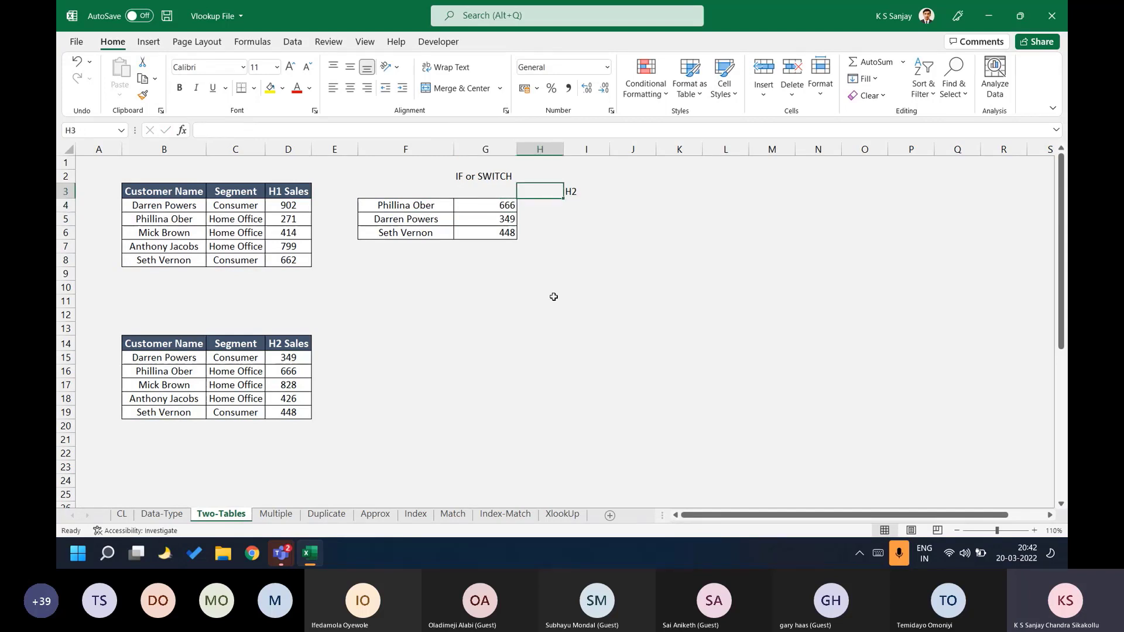
{"action": "key", "text": "Right"}
{"action": "key", "text": "F2"}
{"action": "key", "text": "Return"}
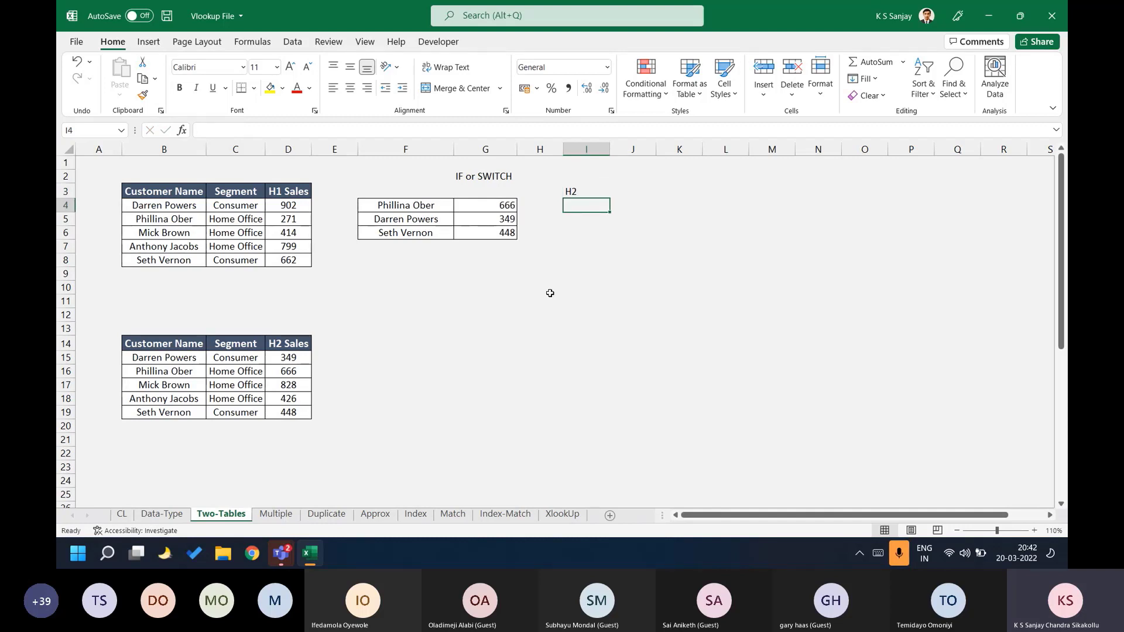
{"action": "key", "text": "Left"}
{"action": "key", "text": "Left"}
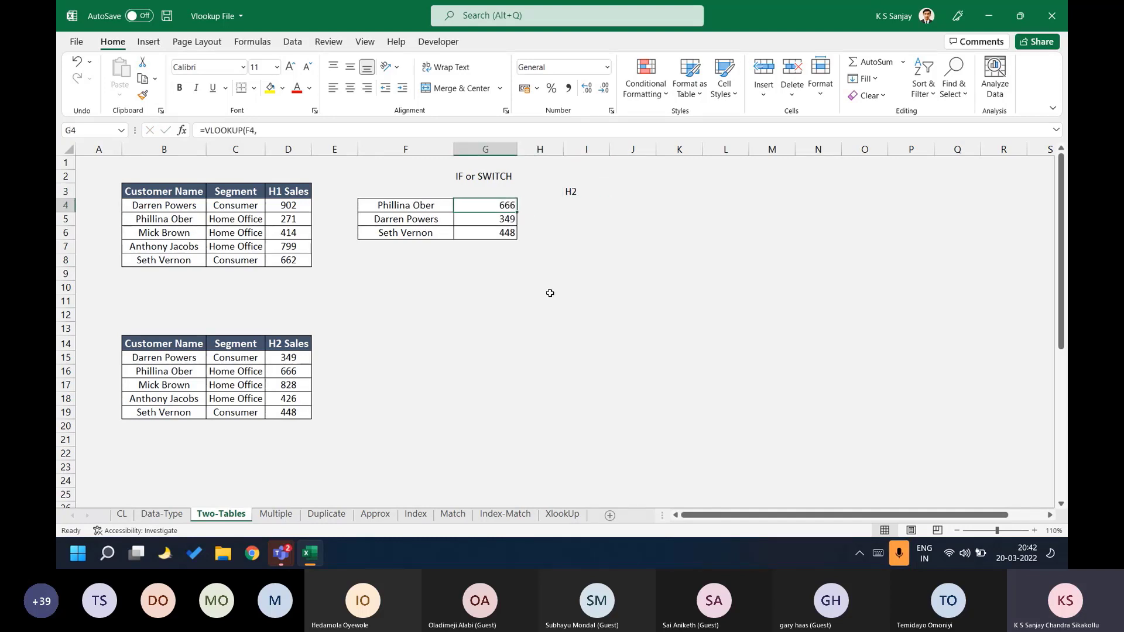
Review the table ranges and column index in G4's formula, and save the workbook.
{"action": "left_click_drag", "start_coordinate": [158, 189], "coordinate": [404, 285]}
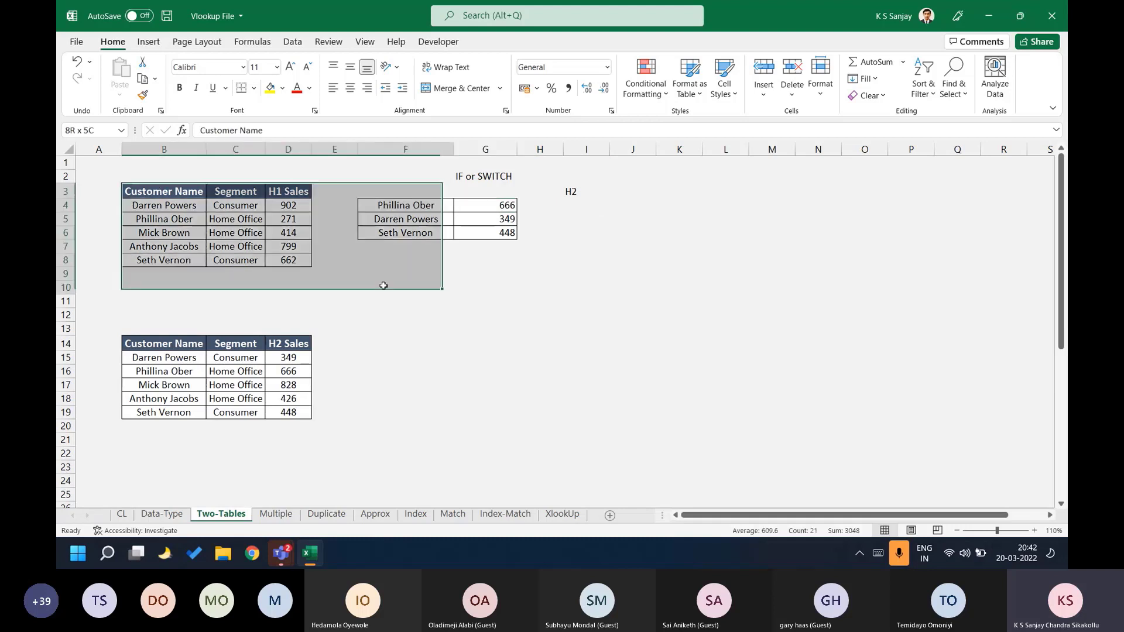
{"action": "left_click", "coordinate": [473, 202]}
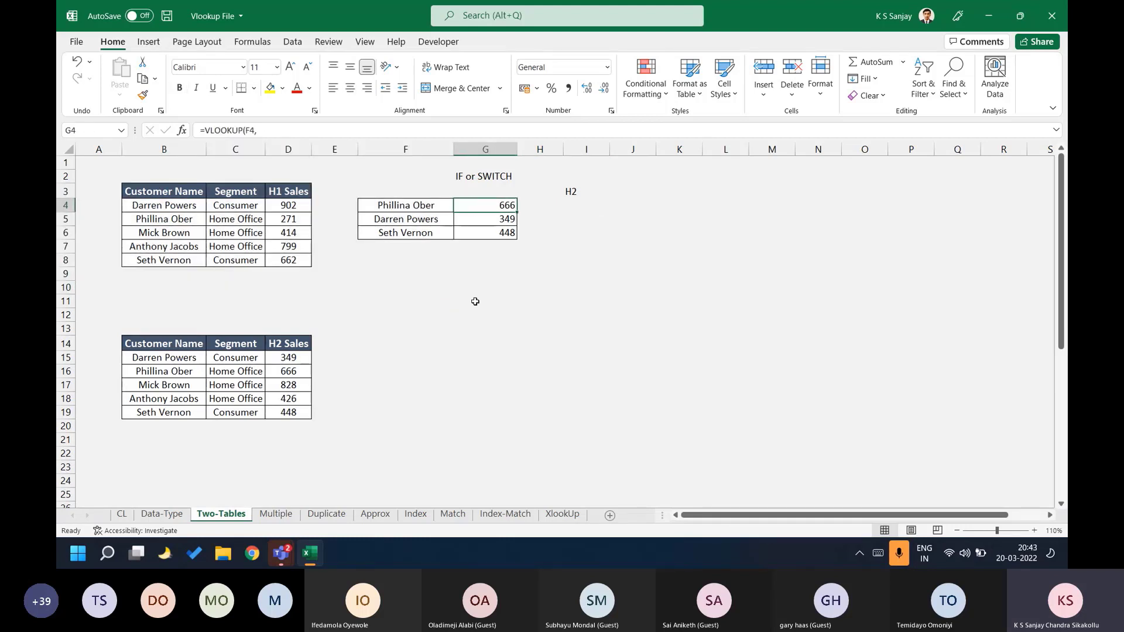
{"action": "key", "text": "F2"}
{"action": "left_click_drag", "start_coordinate": [514, 220], "coordinate": [637, 220]}
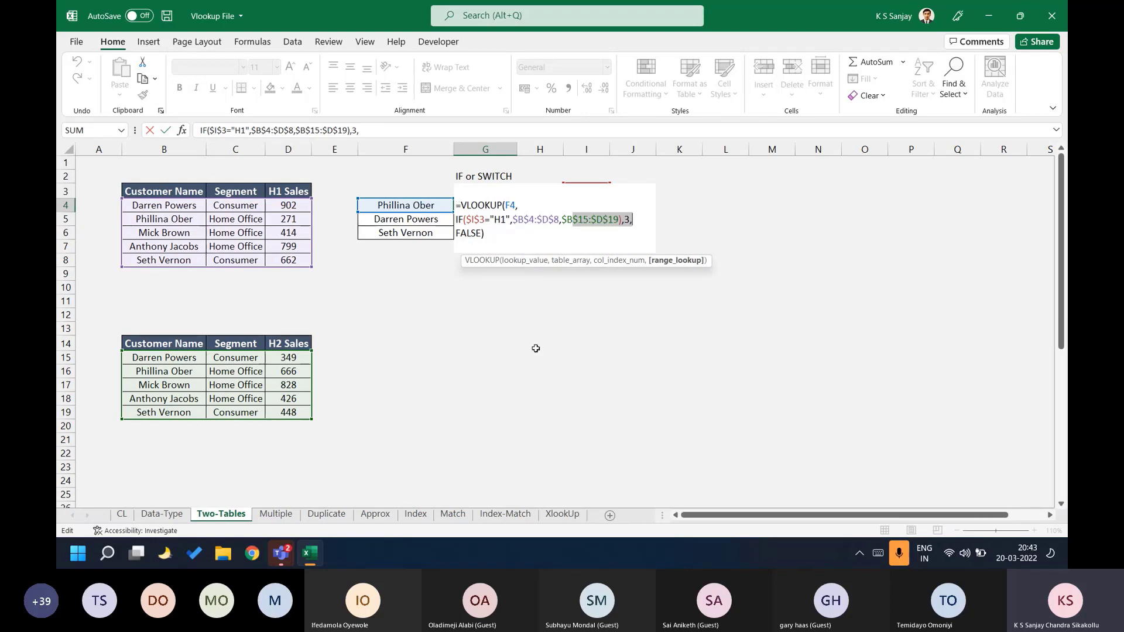
{"action": "key", "text": "ctrl+Return"}
{"action": "key", "text": "ctrl+s"}
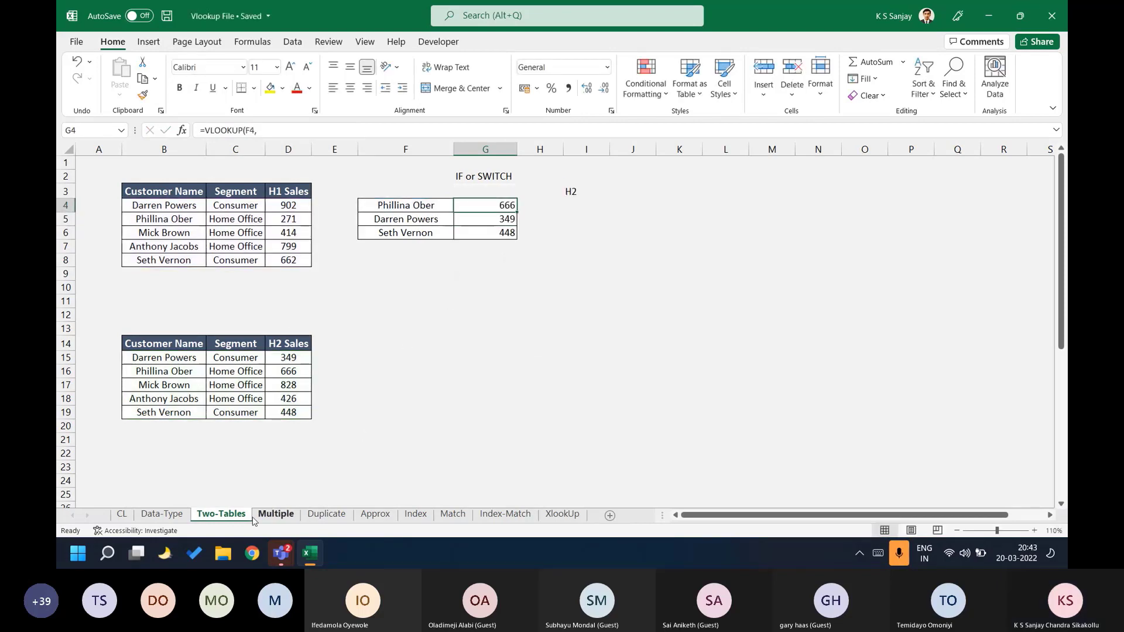
Enter the note "Single Column Vs Multiple Columns" in I12 of the Multiple sheet.
{"action": "left_click", "coordinate": [258, 515]}
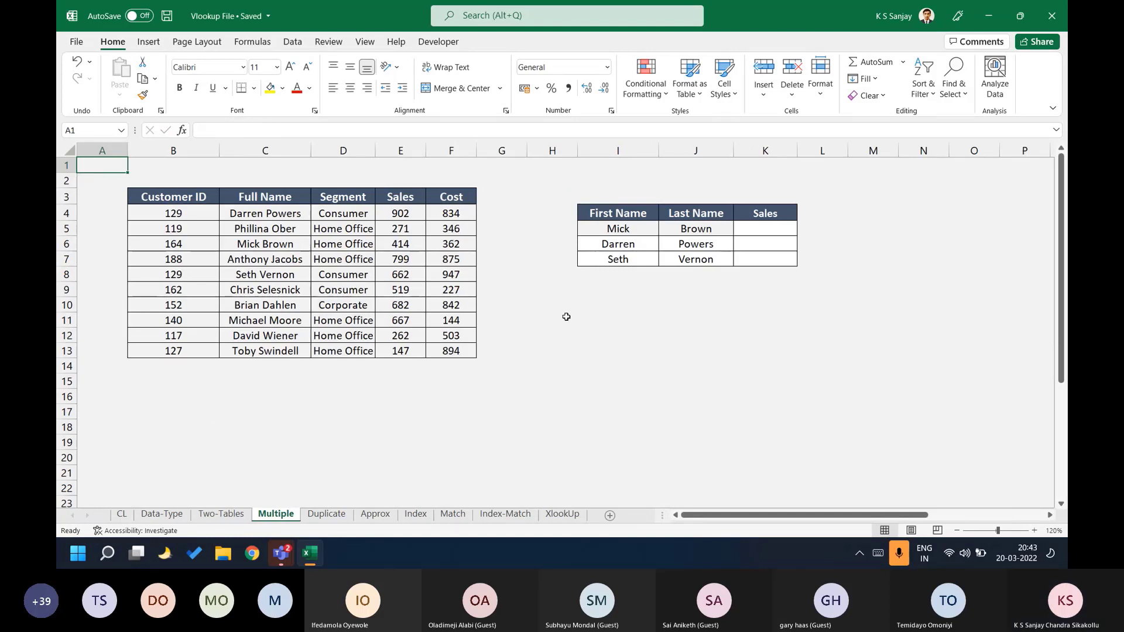
{"action": "left_click", "coordinate": [620, 229]}
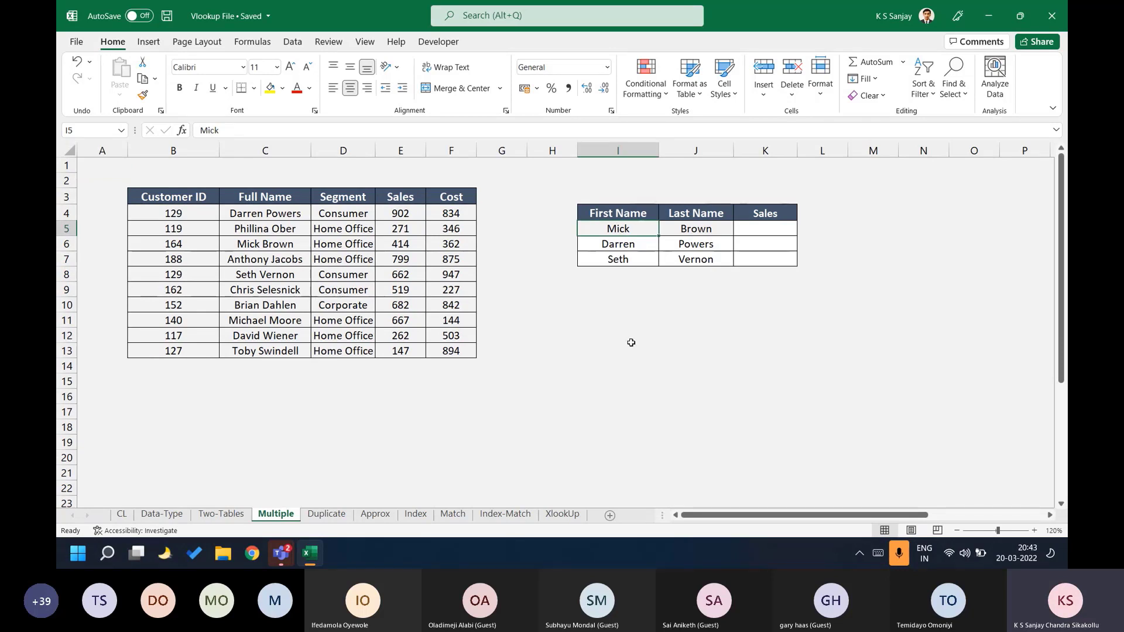
{"action": "left_click", "coordinate": [287, 244]}
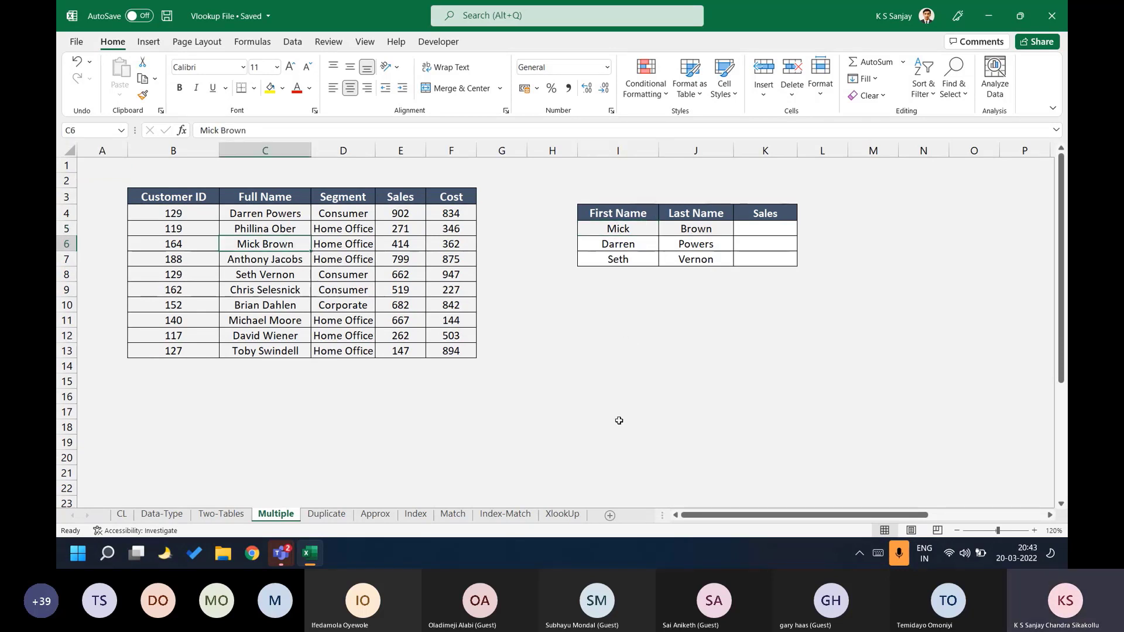
{"action": "left_click", "coordinate": [610, 340]}
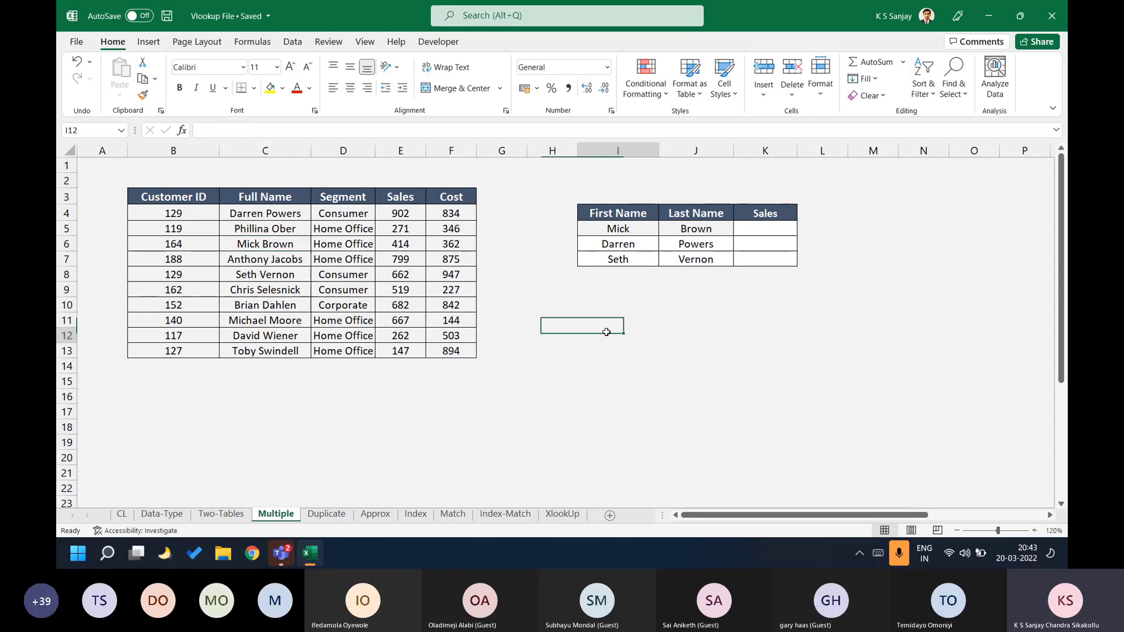
{"action": "type", "text": "Single Co"}
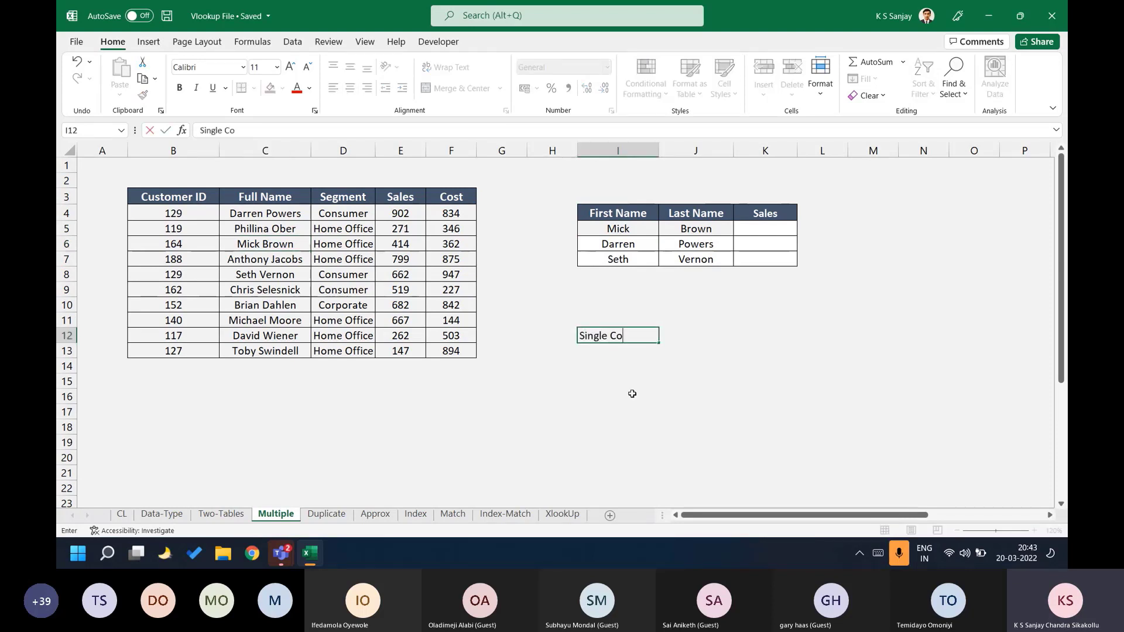
{"action": "type", "text": "lumn Vs Multiple Columns"}
{"action": "key", "text": "Return"}
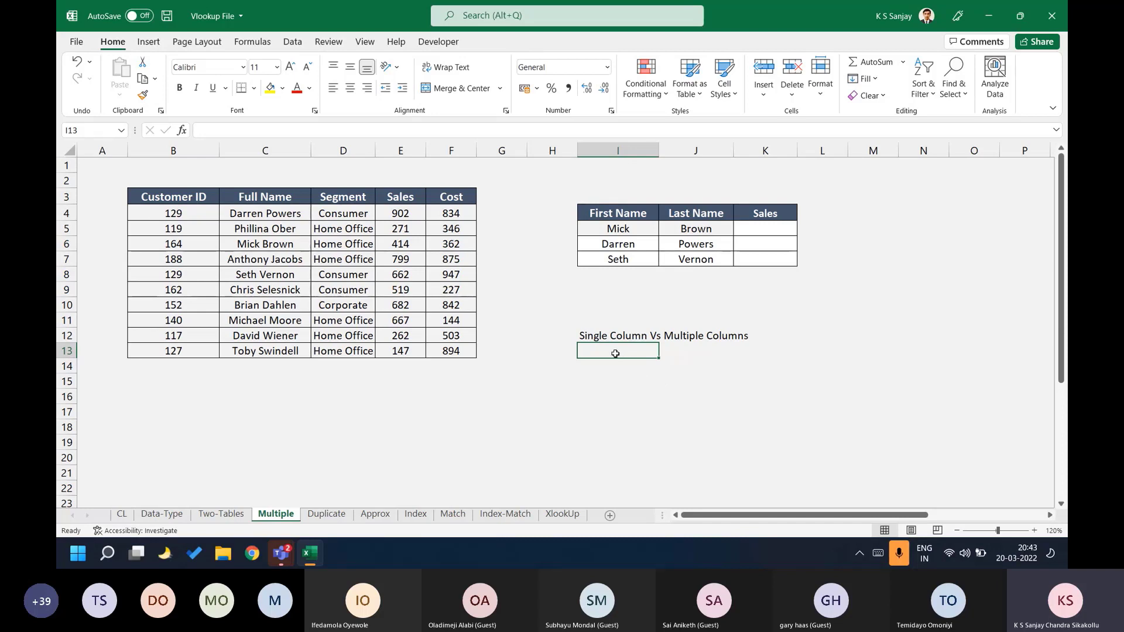
Compare the separate First Name and Last Name columns with the single Full Name column in the source table.
{"action": "left_click_drag", "start_coordinate": [614, 213], "coordinate": [711, 281]}
{"action": "left_click_drag", "start_coordinate": [265, 175], "coordinate": [266, 430]}
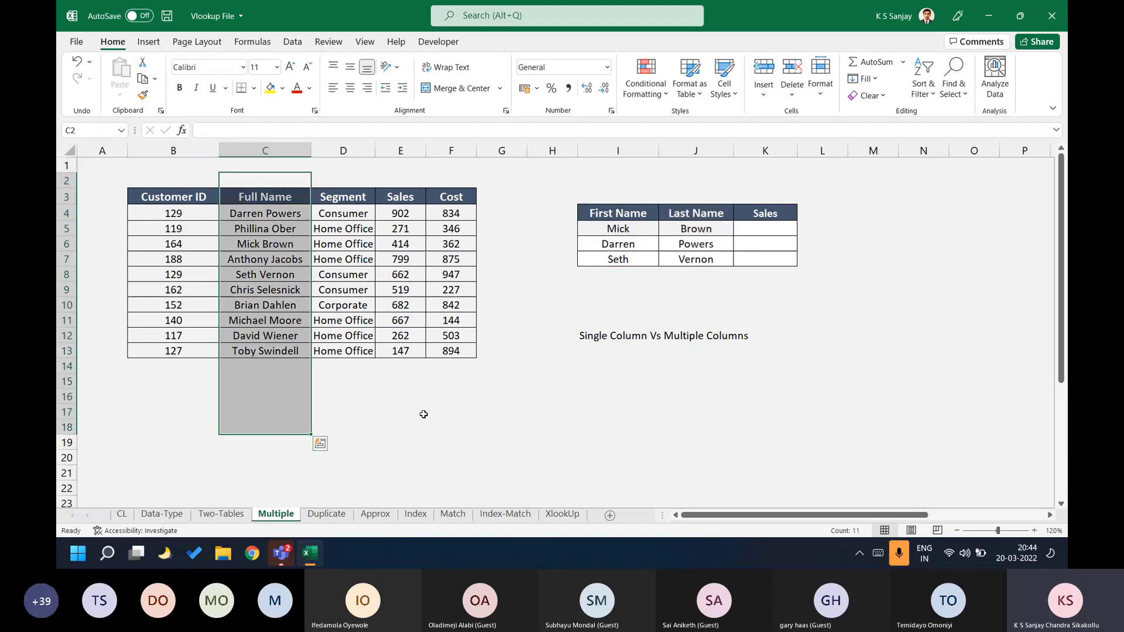
{"action": "left_click", "coordinate": [588, 338]}
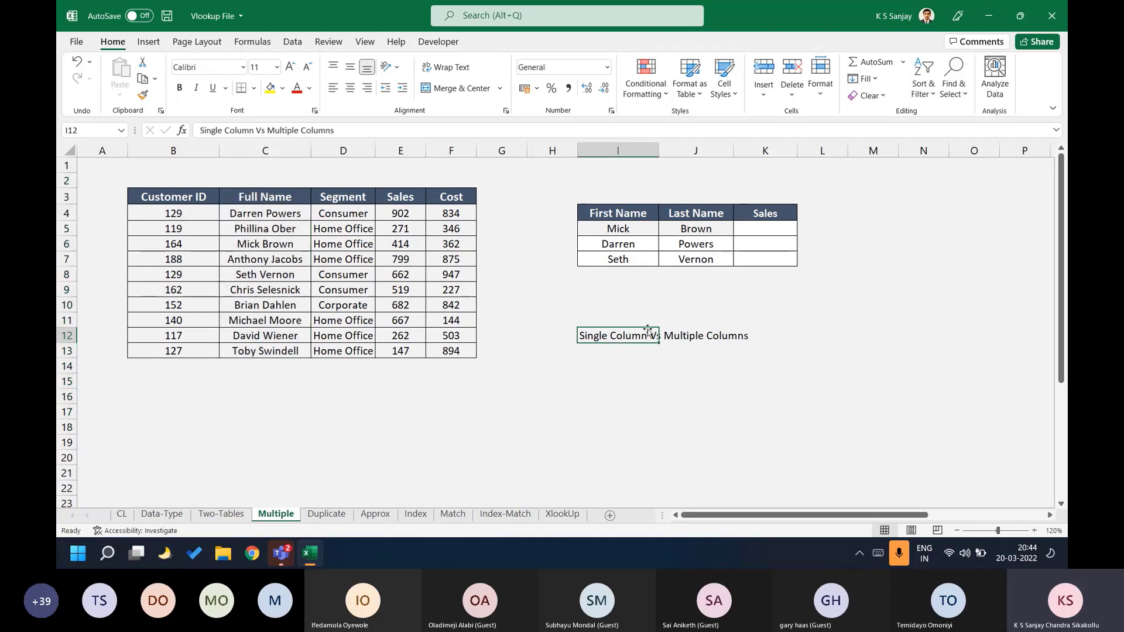
{"action": "key", "text": "Down"}
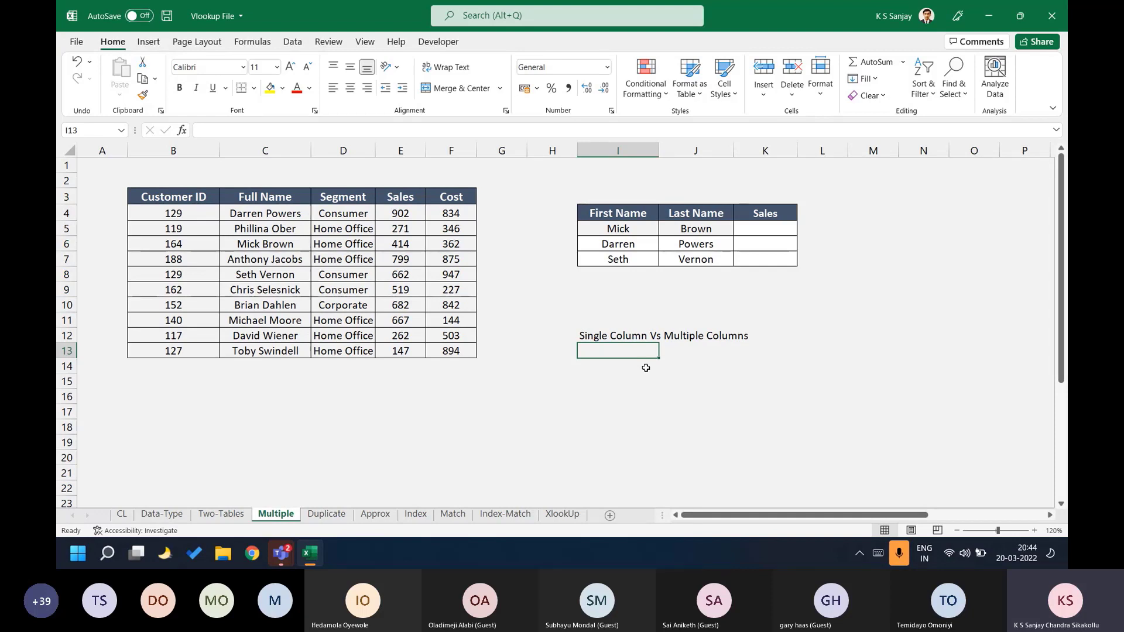
Review the lookup layouts on the CL, Data-Type and Two-Tables sheets and return to the Multiple sheet.
{"action": "left_click", "coordinate": [122, 514]}
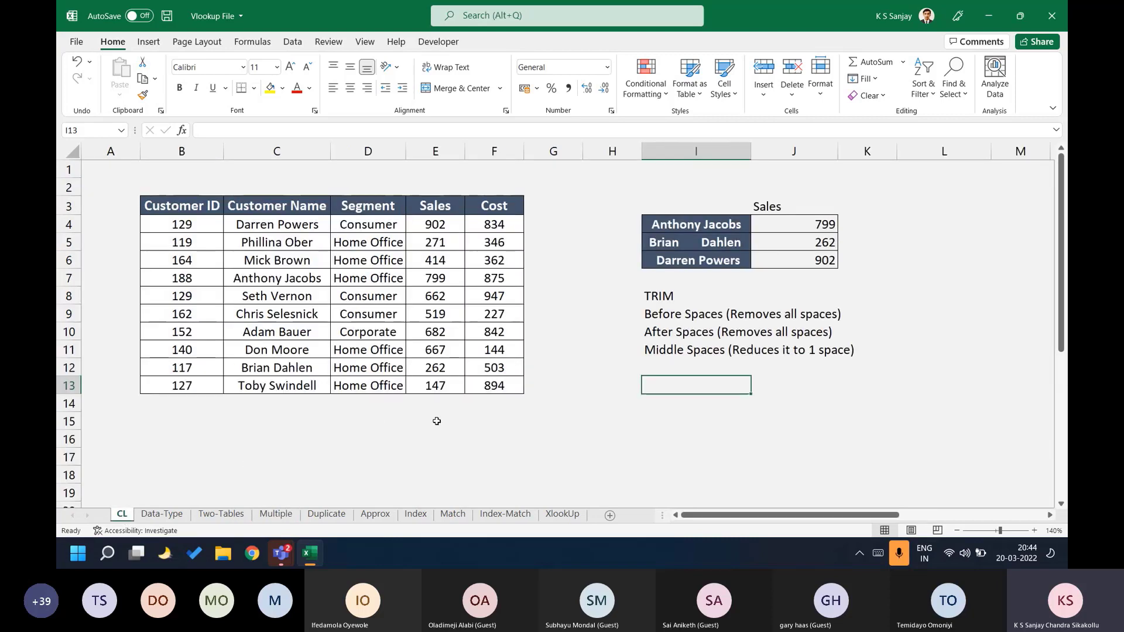
{"action": "left_click", "coordinate": [162, 514]}
{"action": "left_click", "coordinate": [221, 514]}
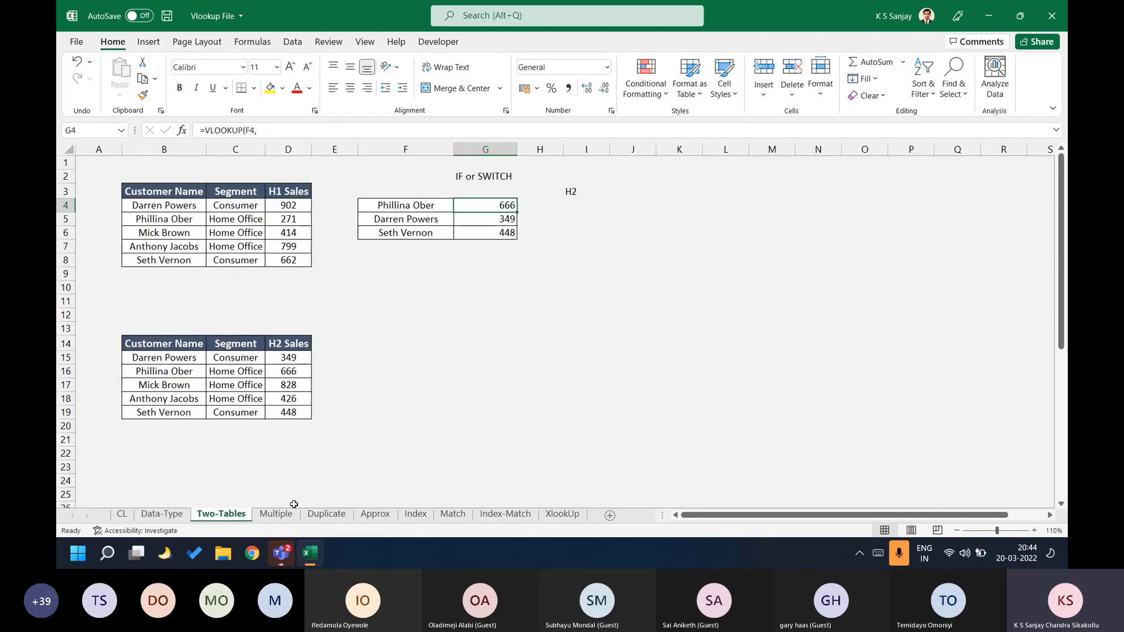
{"action": "left_click", "coordinate": [276, 514]}
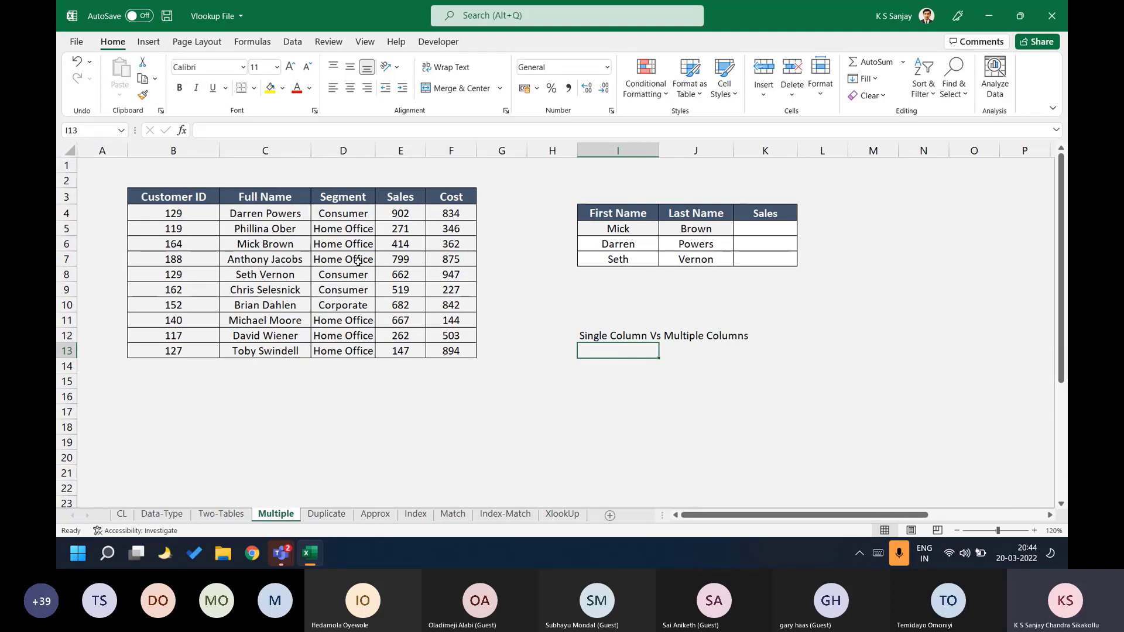
Compare the source table's Full Name column with the first lookup row's separate name cells and the note in I12.
{"action": "left_click_drag", "start_coordinate": [294, 213], "coordinate": [304, 367]}
{"action": "left_click_drag", "start_coordinate": [645, 178], "coordinate": [700, 296]}
{"action": "left_click", "coordinate": [610, 338]}
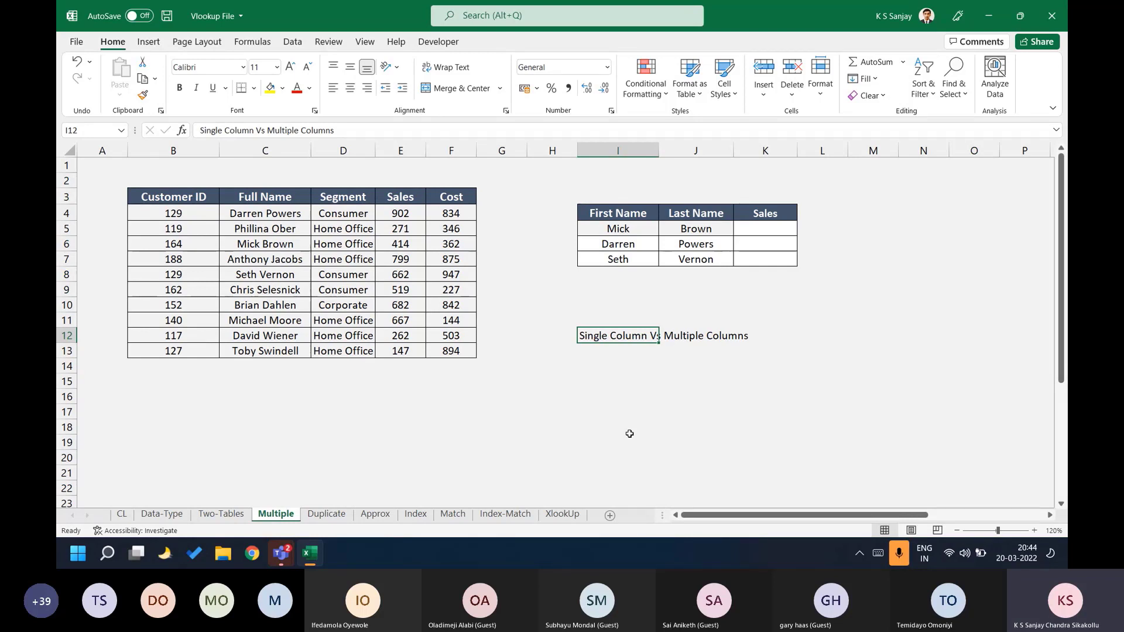
{"action": "left_click_drag", "start_coordinate": [622, 229], "coordinate": [696, 229]}
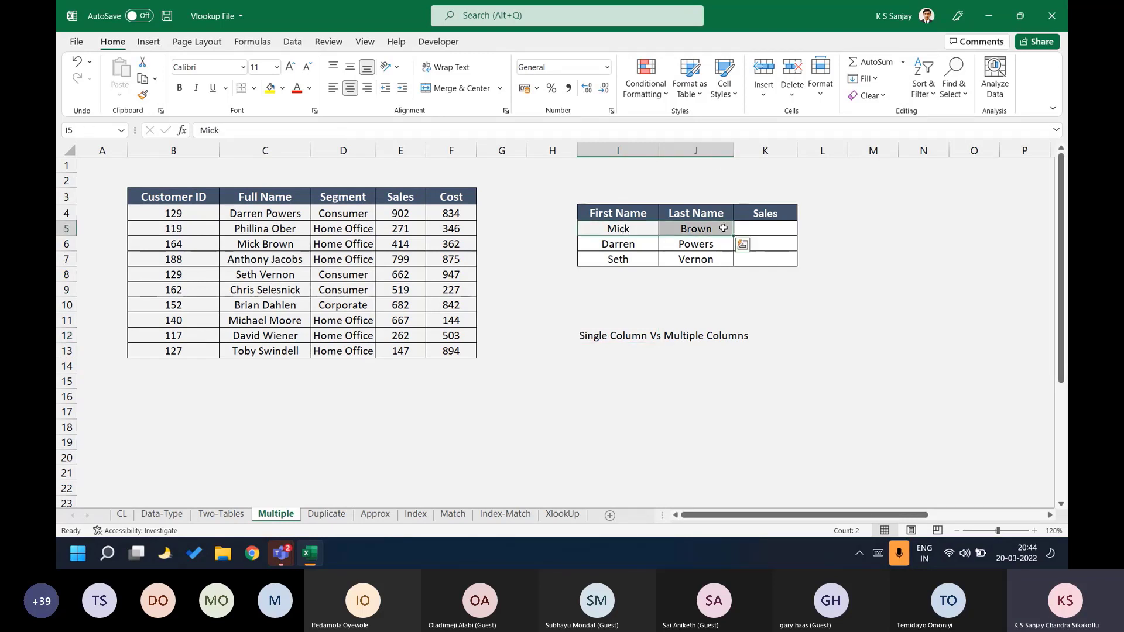
{"action": "left_click_drag", "start_coordinate": [250, 179], "coordinate": [286, 473]}
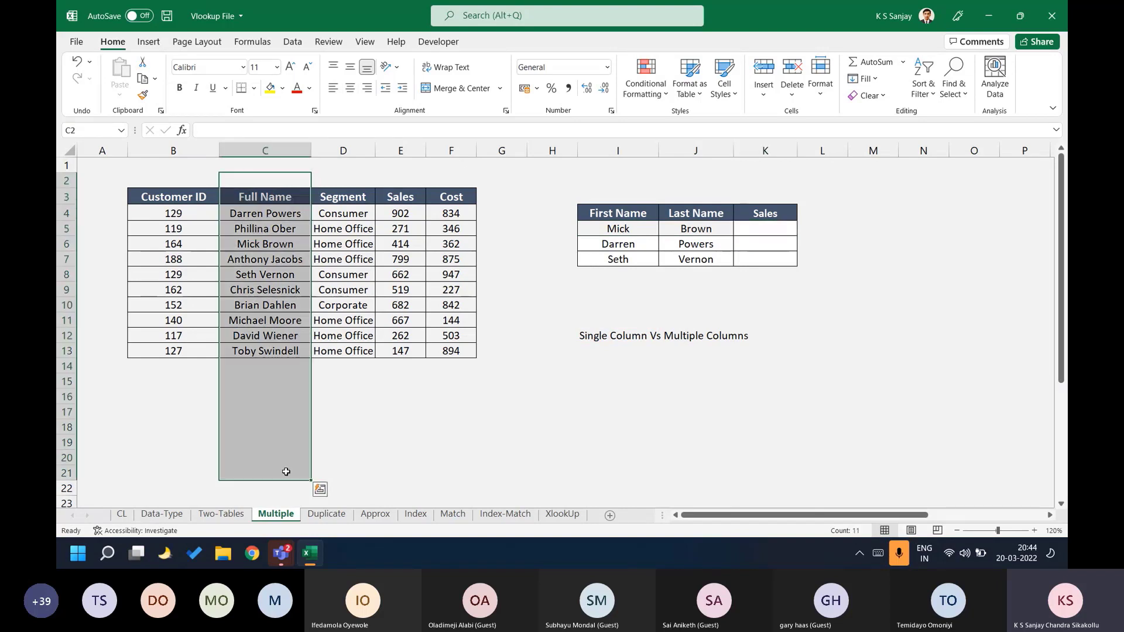
{"action": "left_click", "coordinate": [619, 336]}
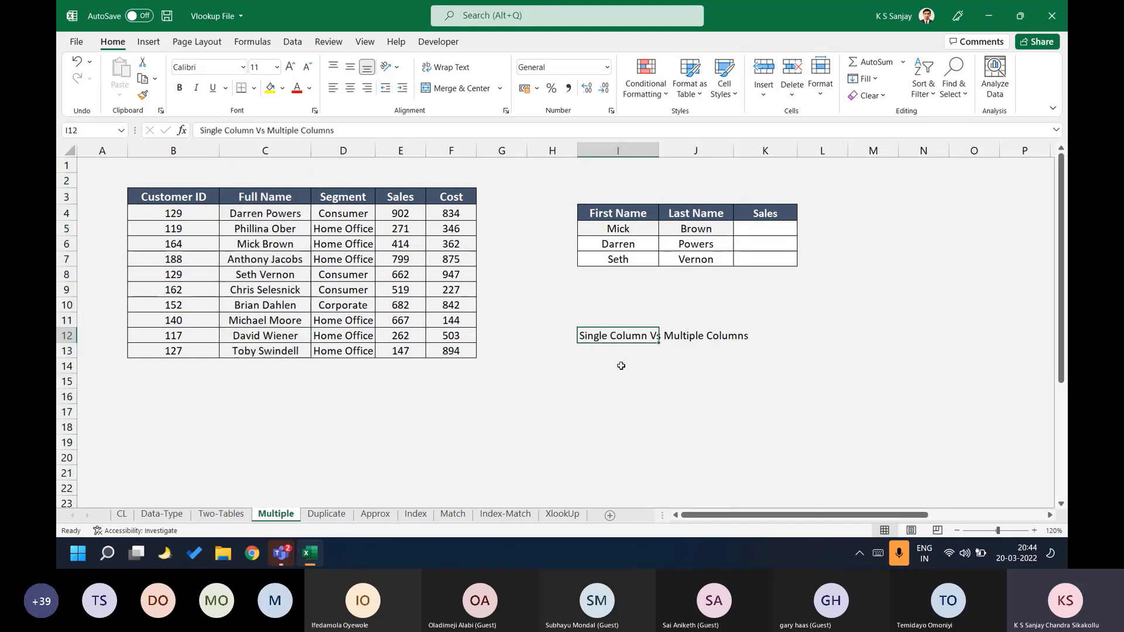
{"action": "key", "text": "Down"}
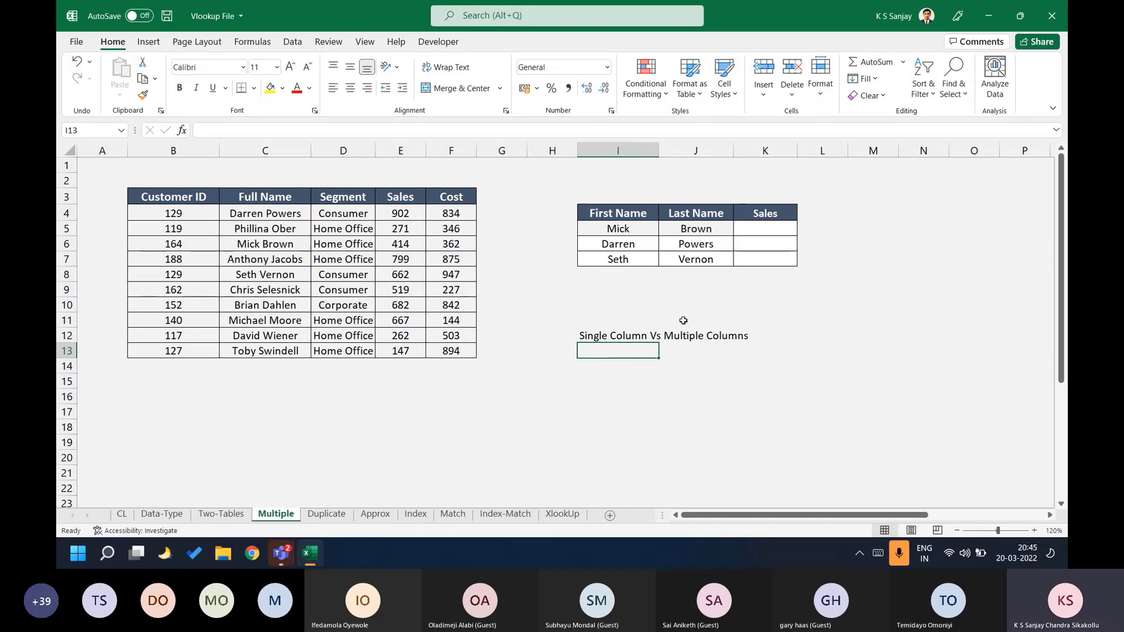
{"action": "left_click", "coordinate": [628, 288]}
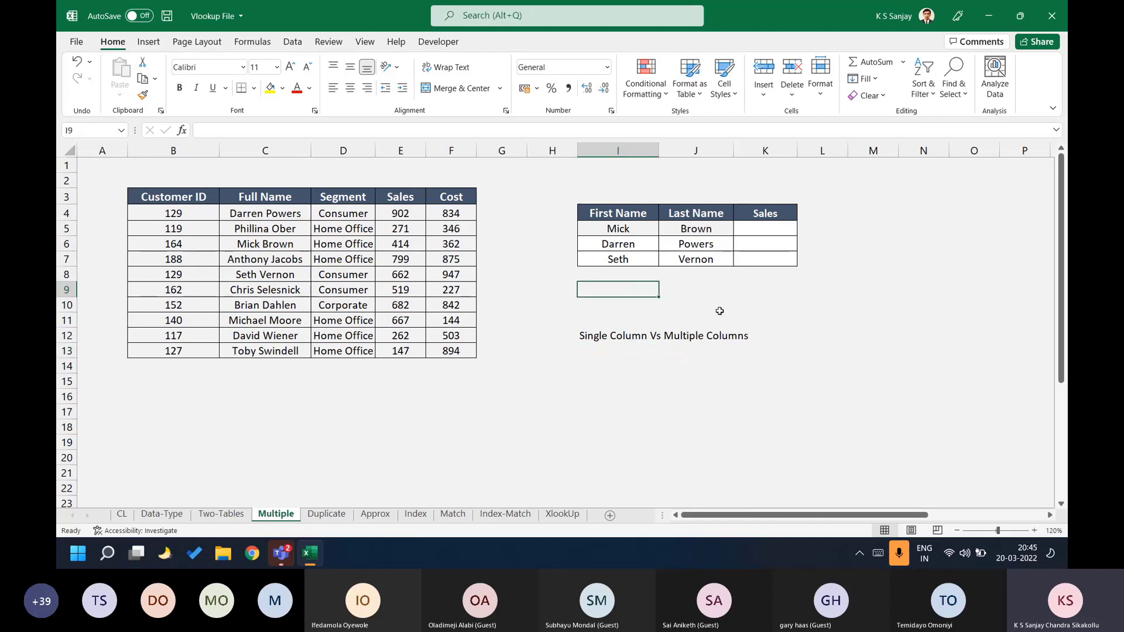
Look up the Sales value in K5 from the first name alone, using =VLOOKUP(I5,$C$4:$F$13,3,FALSE).
{"action": "left_click", "coordinate": [771, 229]}
{"action": "type", "text": "=VLO"}
{"action": "key", "text": "Tab"}
{"action": "key", "text": "Left"}
{"action": "key", "text": "Left"}
{"action": "type", "text": ","}
{"action": "left_click_drag", "start_coordinate": [237, 216], "coordinate": [444, 344]}
{"action": "key", "text": "F4"}
{"action": "type", "text": ","}
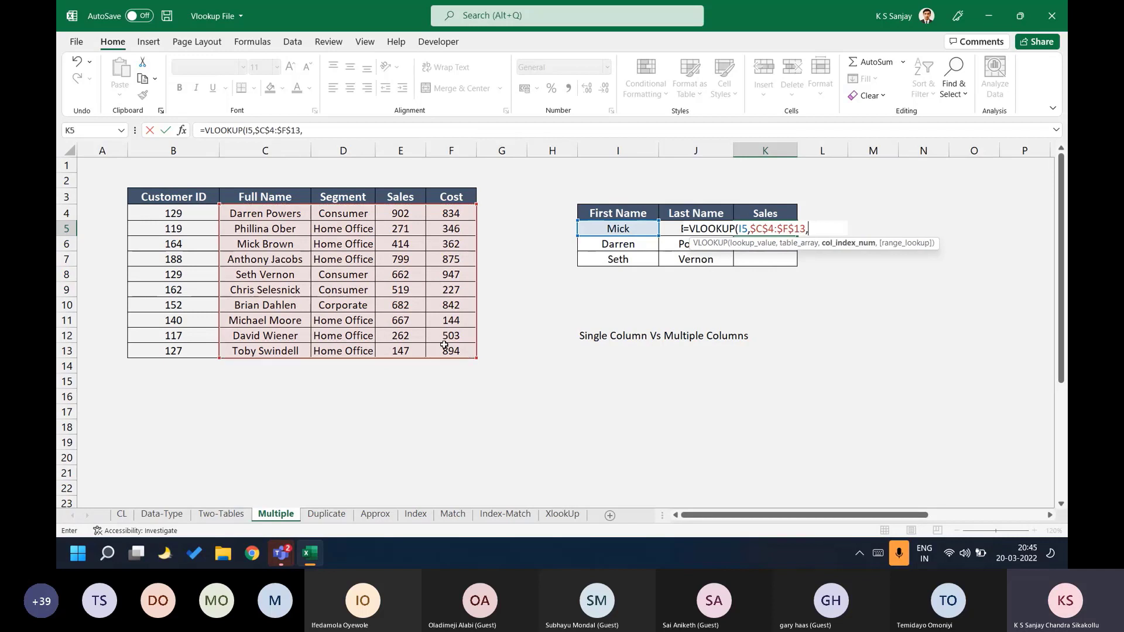
{"action": "type", "text": "3,"}
{"action": "key", "text": "Down"}
{"action": "key", "text": "Tab"}
{"action": "type", "text": ")"}
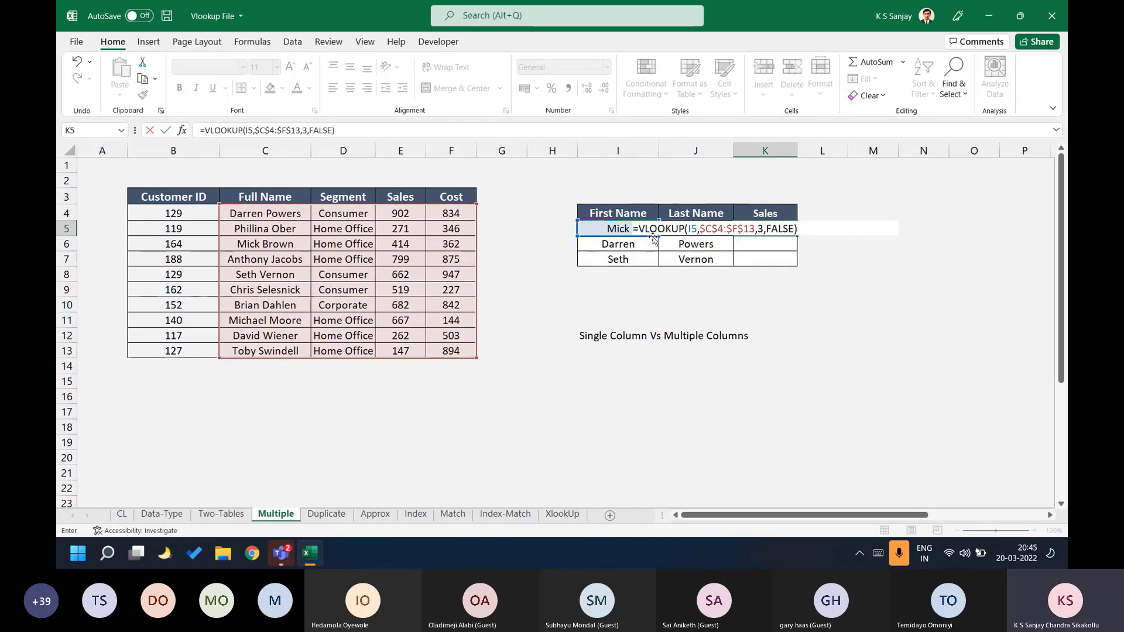
{"action": "key", "text": "Return"}
{"action": "key", "text": "Up"}
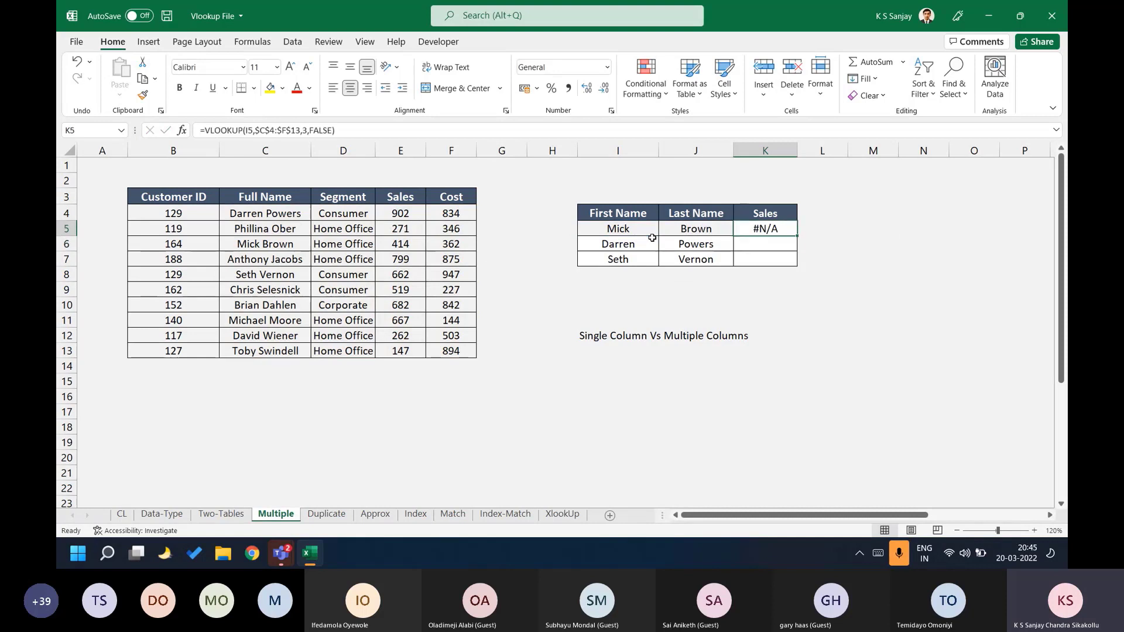
Change the lookup value in K5's formula to I5&J5, joining the first and last names.
{"action": "key", "text": "F2"}
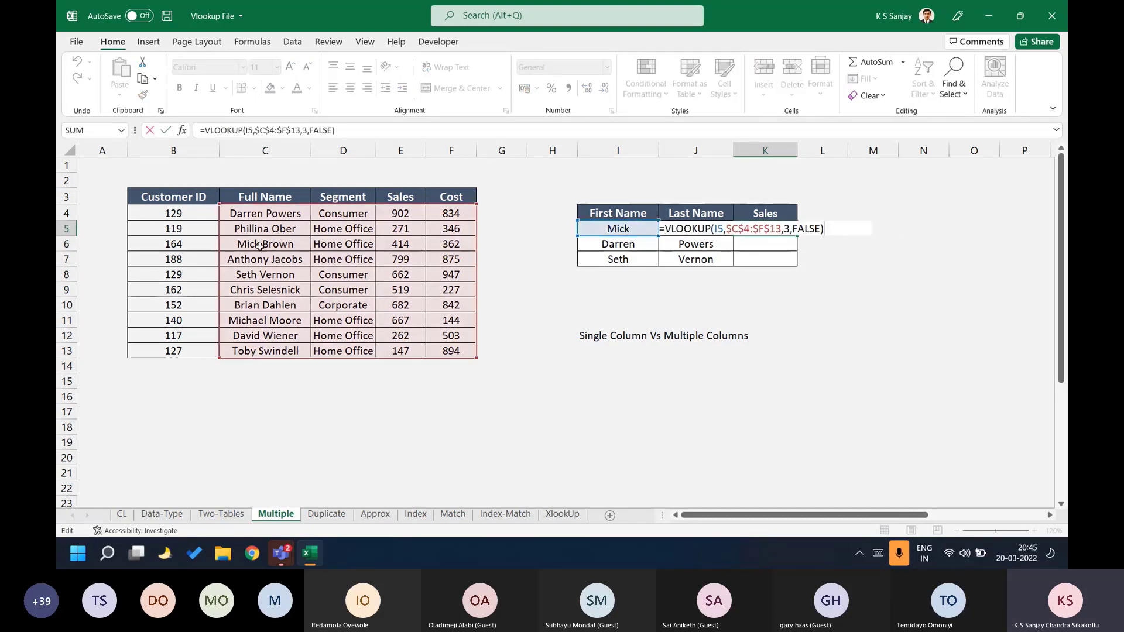
{"action": "left_click", "coordinate": [723, 228]}
{"action": "type", "text": "&J"}
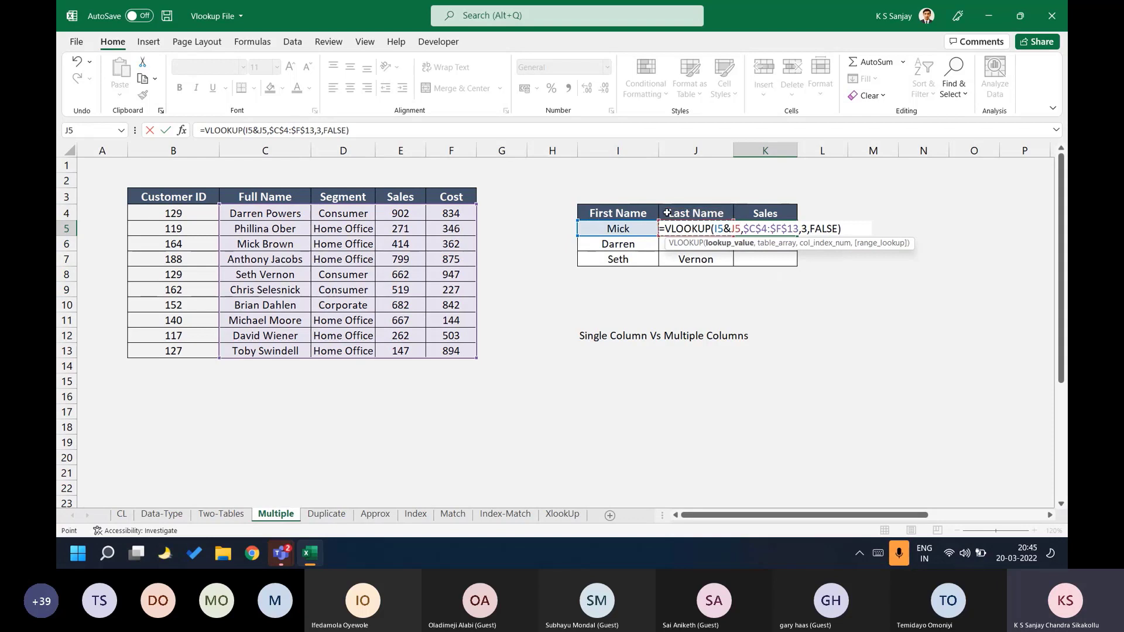
{"action": "key", "text": "Return"}
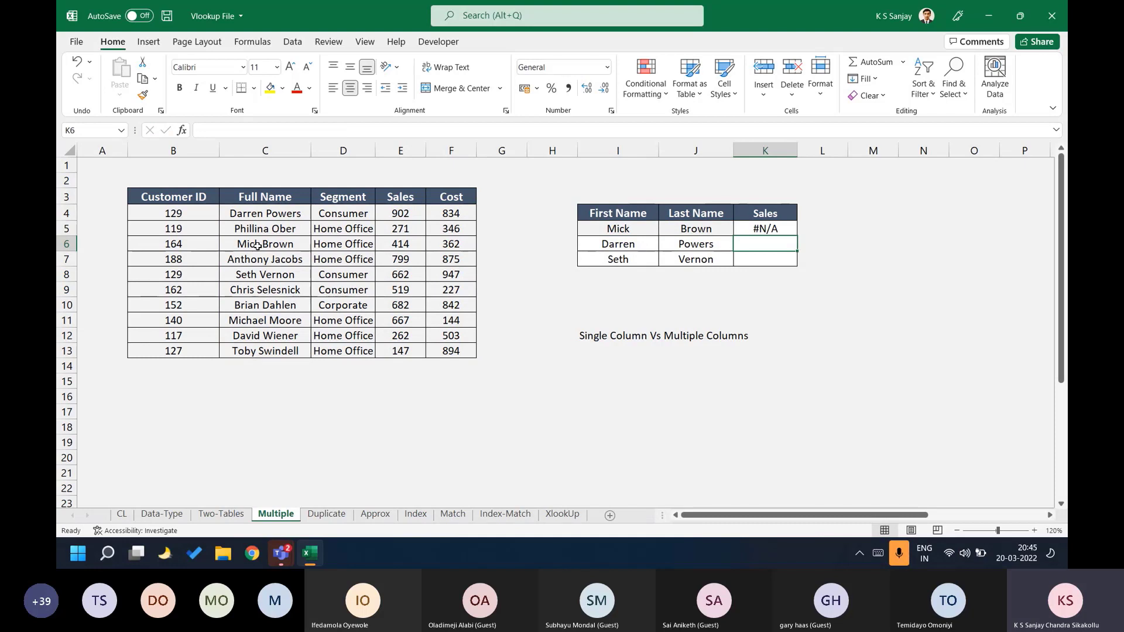
Insert a space between the joined names in K5's formula, making the lookup value I5&" "&J5.
{"action": "key", "text": "Up"}
{"action": "key", "text": "F2"}
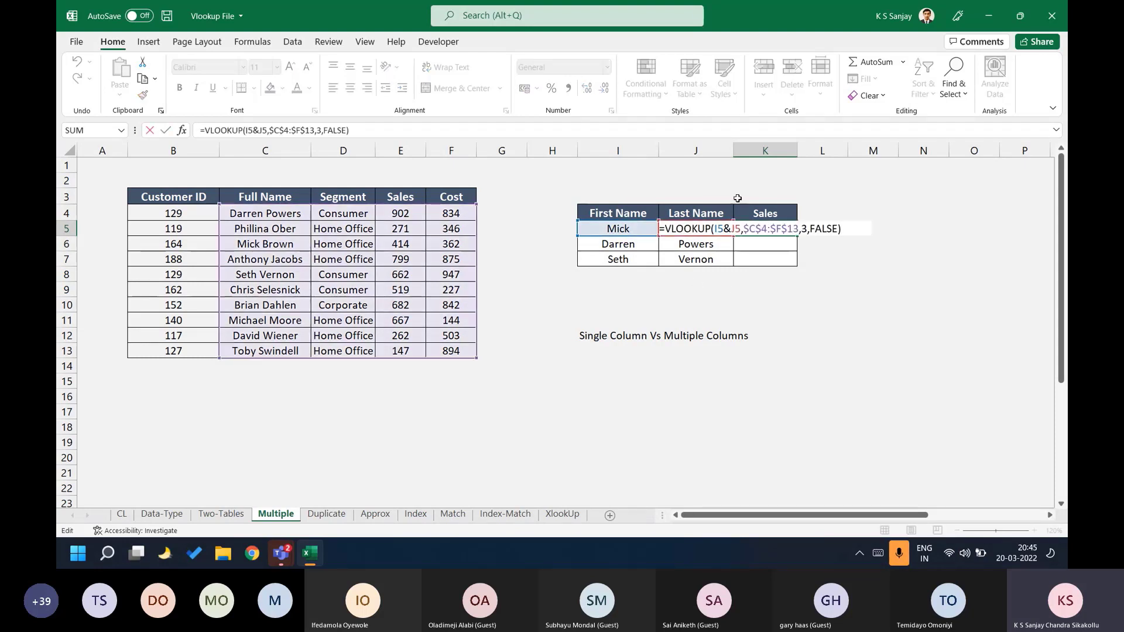
{"action": "left_click", "coordinate": [732, 228]}
{"action": "type", "text": "\""}
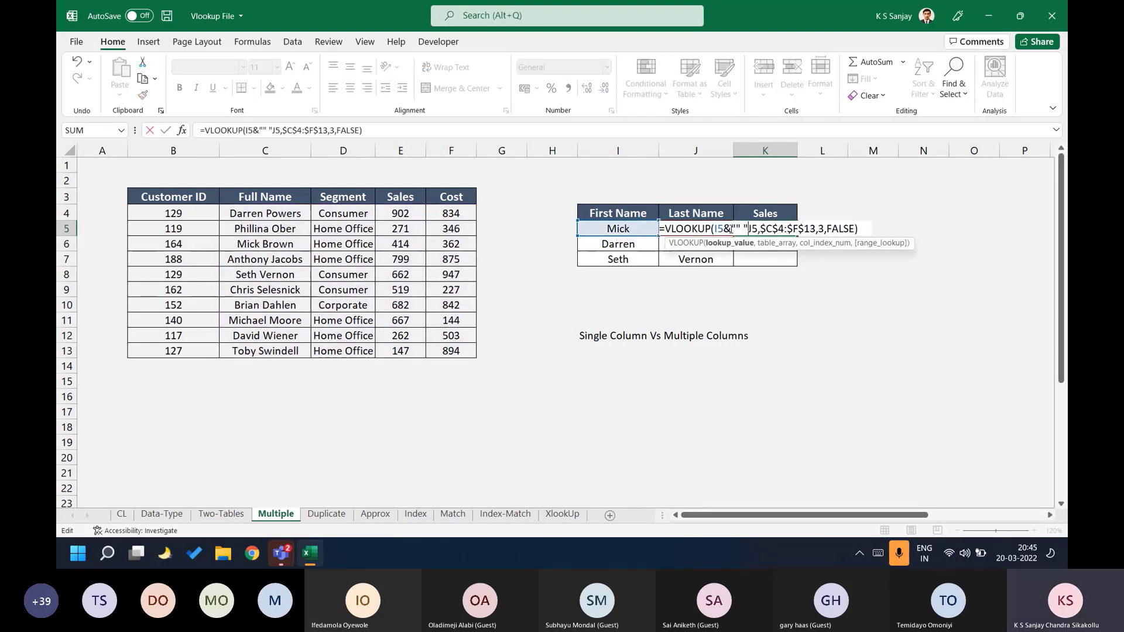
{"action": "type", "text": " \"&"}
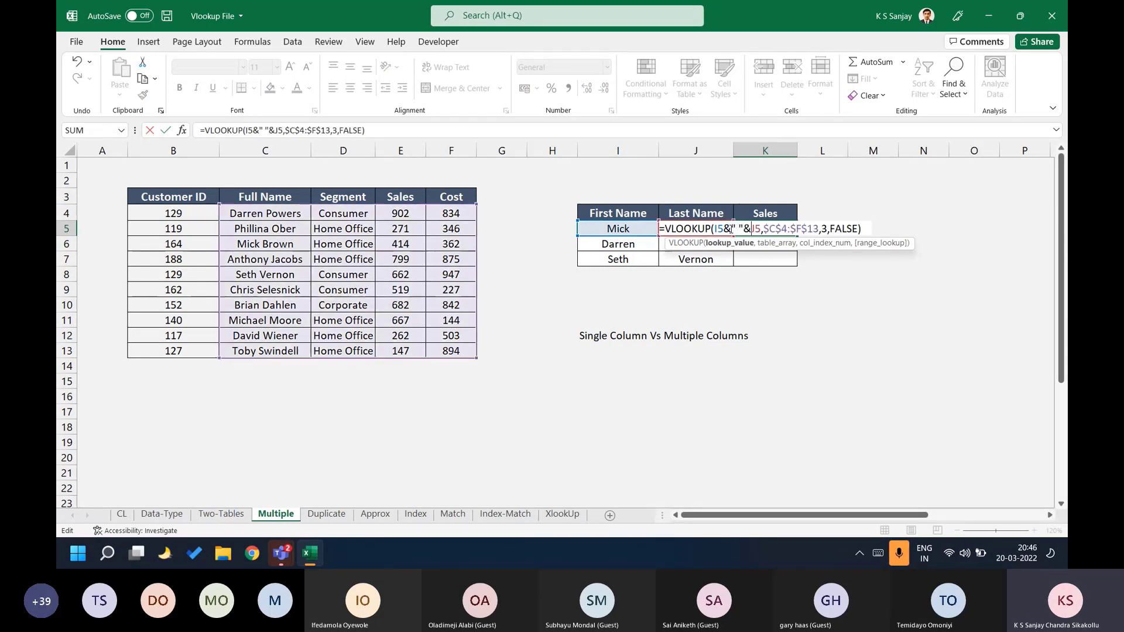
{"action": "key", "text": "Return"}
{"action": "key", "text": "Up"}
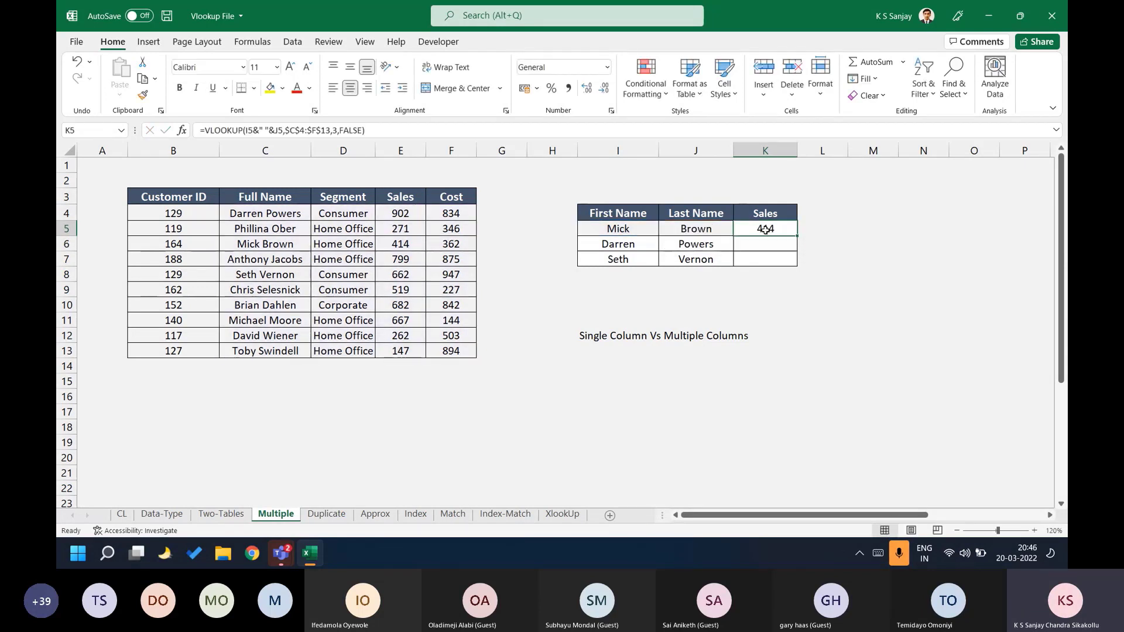
{"action": "left_click", "coordinate": [537, 229]}
{"action": "type", "text": "="}
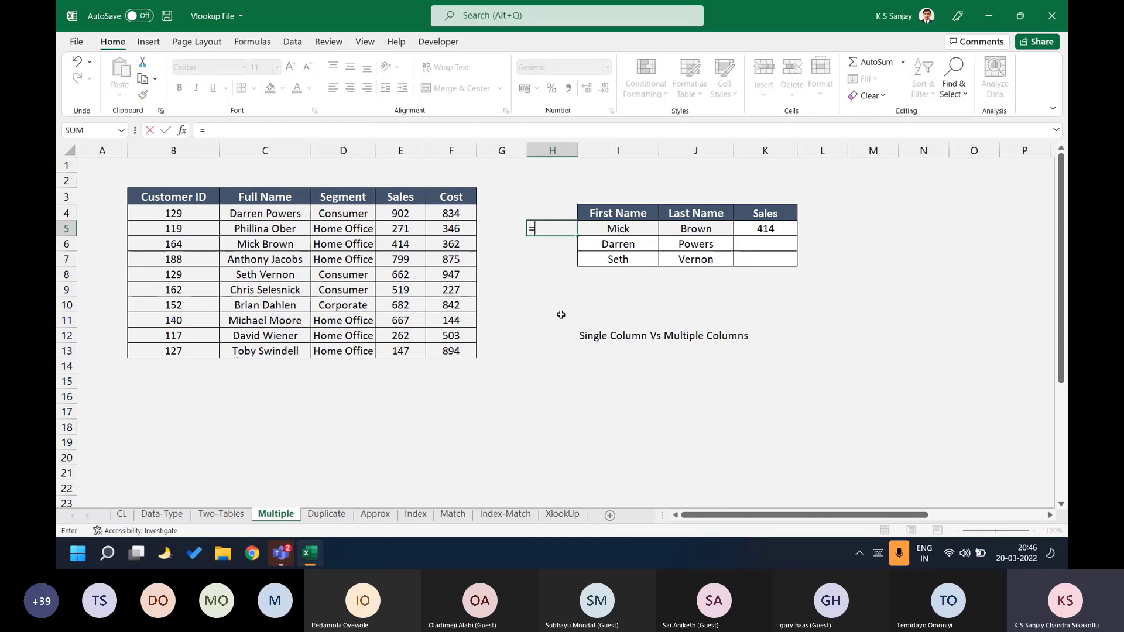
{"action": "key", "text": "Left"}
{"action": "key", "text": "Left"}
{"action": "key", "text": "Left"}
{"action": "key", "text": "Right"}
{"action": "key", "text": "Right"}
{"action": "key", "text": "BackSpace"}
{"action": "key", "text": "BackSpace"}
{"action": "key", "text": "Escape"}
Enter the first lookup row's first name in H15 and its last name in I15 as a concatenation example.
{"action": "left_click", "coordinate": [562, 375]}
{"action": "type", "text": "Mick"}
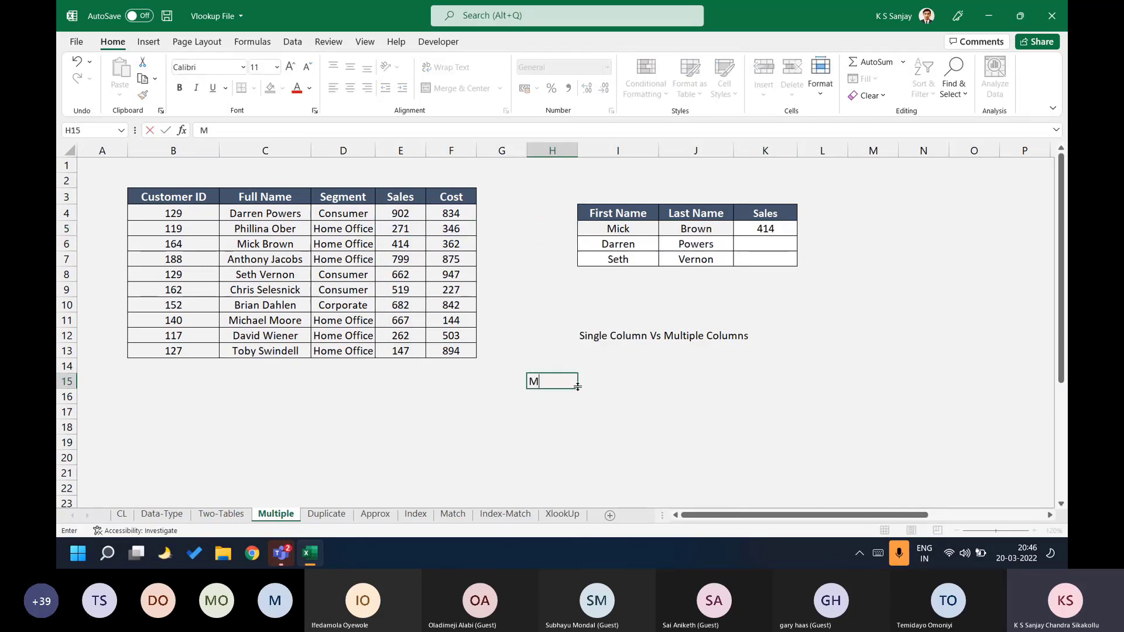
{"action": "key", "text": "Up"}
{"action": "key", "text": "Right"}
{"action": "left_click", "coordinate": [578, 387]}
{"action": "type", "text": "Brown"}
{"action": "key", "text": "Right"}
Join the two example name cells in J15 with the formula =H15&I15.
{"action": "type", "text": "="}
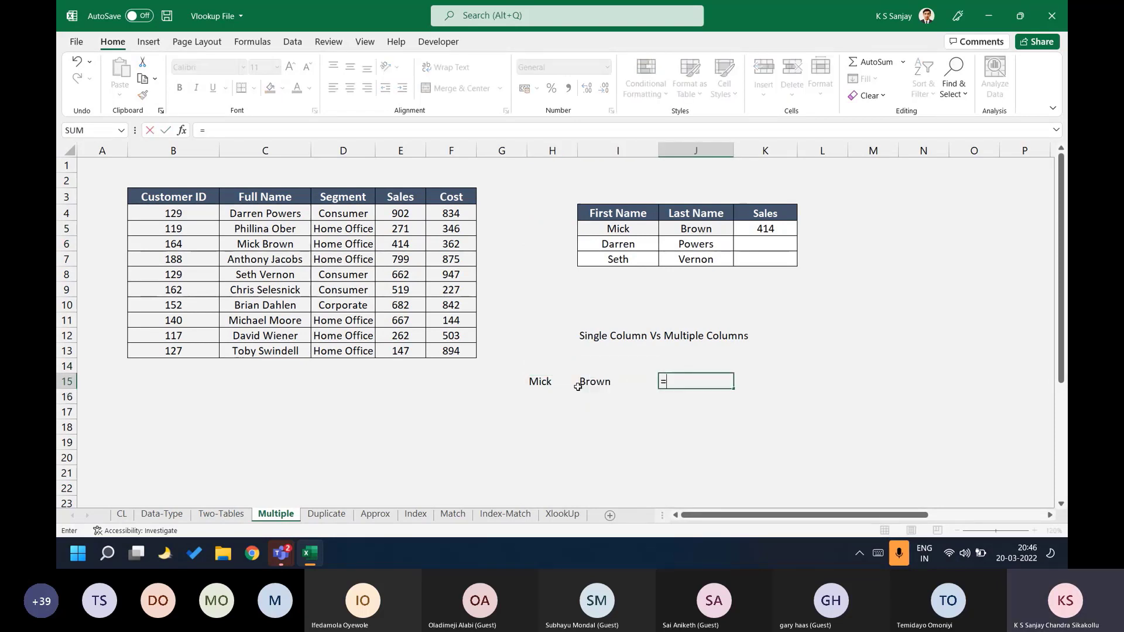
{"action": "left_click", "coordinate": [576, 386]}
{"action": "type", "text": "&"}
{"action": "left_click", "coordinate": [579, 382]}
{"action": "key", "text": "Return"}
{"action": "key", "text": "Up"}
Add a space between the names in J15 by changing its formula to =H15&" "&I15.
{"action": "key", "text": "F2"}
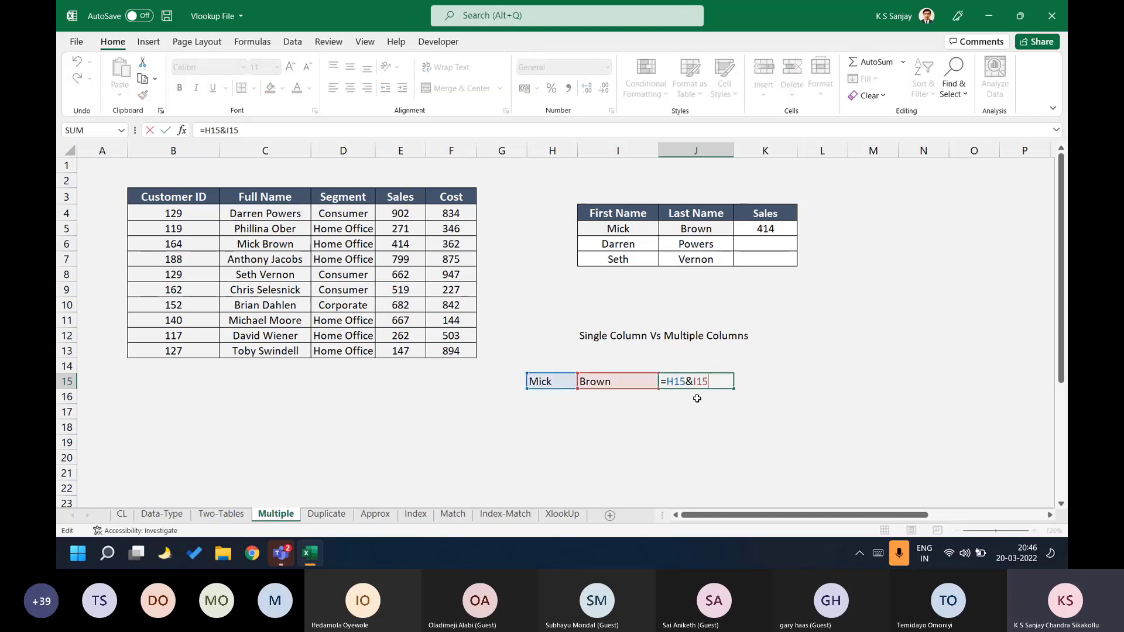
{"action": "key", "text": "Left"}
{"action": "key", "text": "Left"}
{"action": "key", "text": "Left"}
{"action": "type", "text": "\" \""}
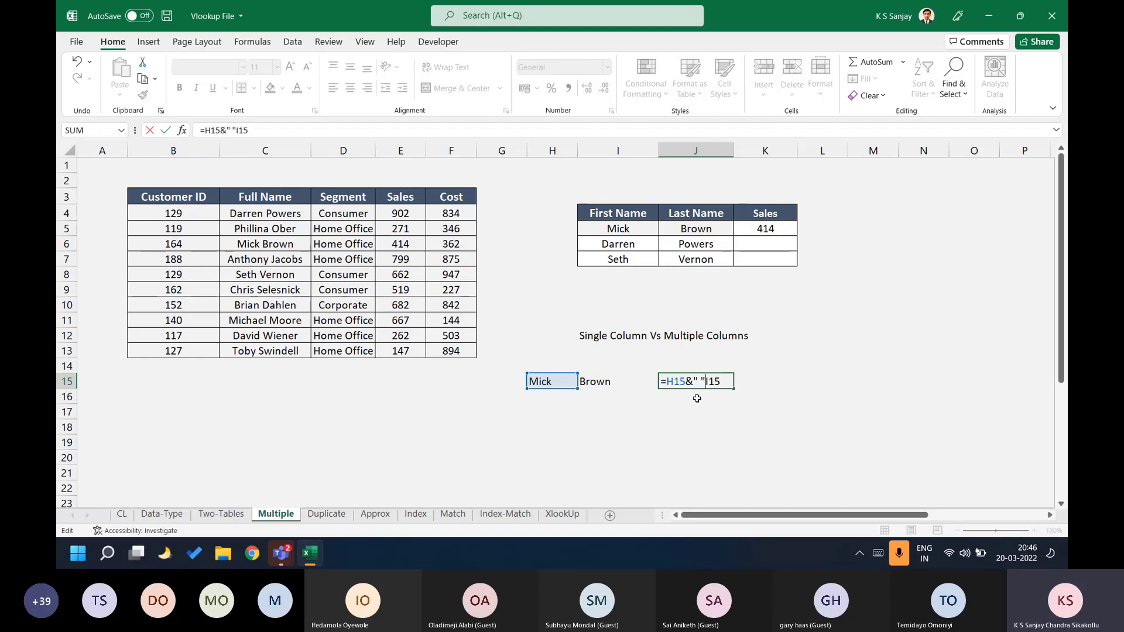
{"action": "type", "text": "&"}
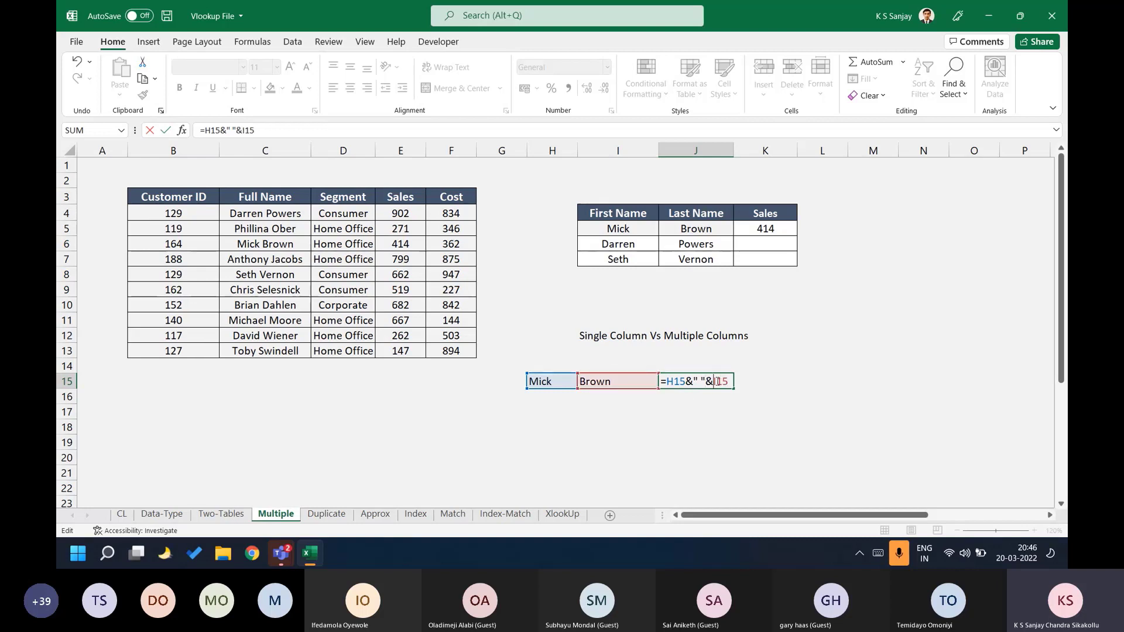
{"action": "key", "text": "ctrl+Return"}
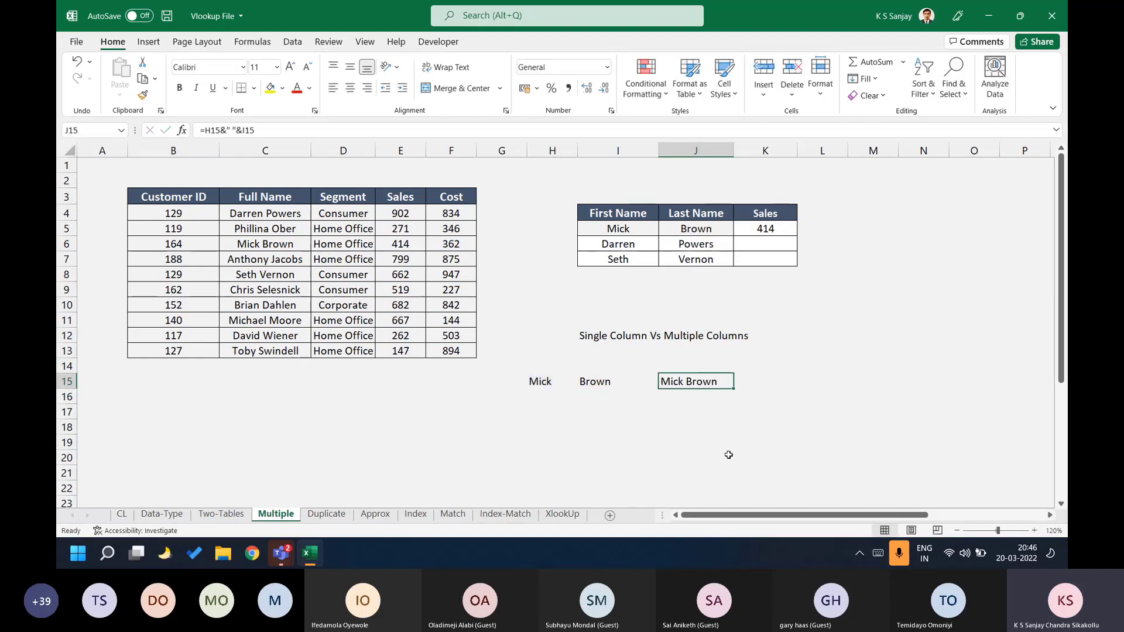
Examine how the lookup value in K5's formula joins the first name, a space and the last name.
{"action": "left_click", "coordinate": [772, 230]}
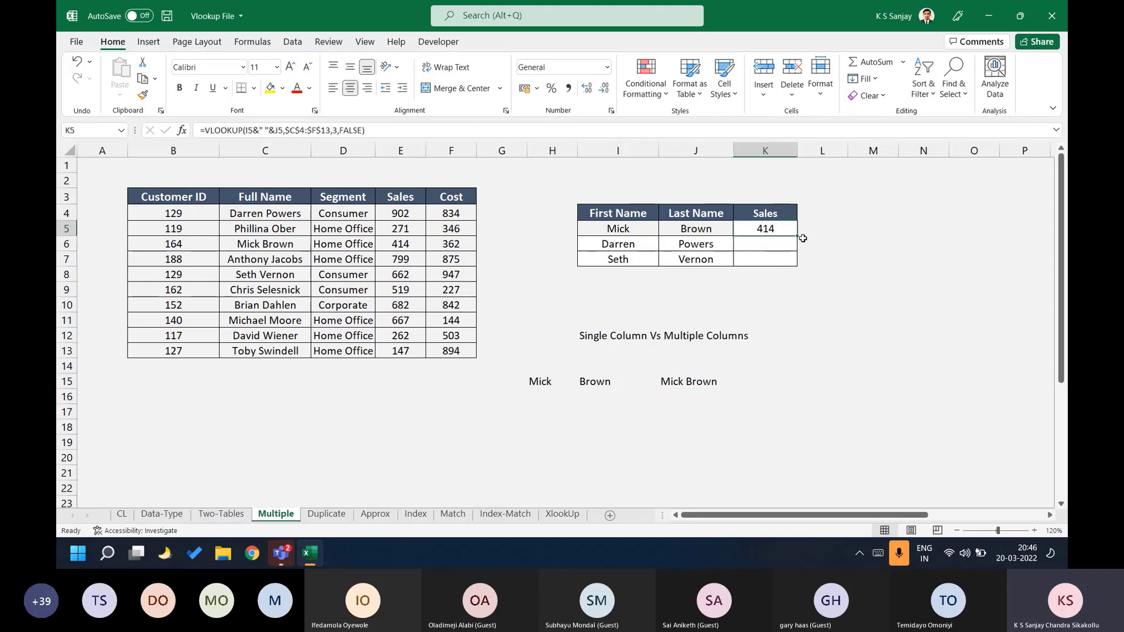
{"action": "key", "text": "F2"}
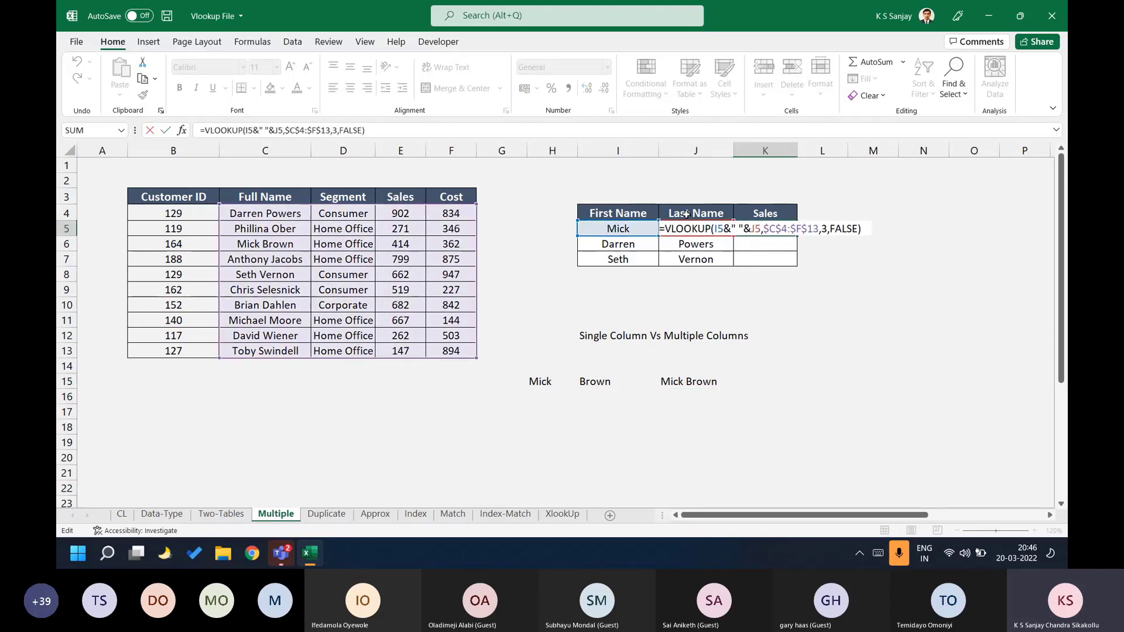
{"action": "left_click_drag", "start_coordinate": [724, 229], "coordinate": [751, 230]}
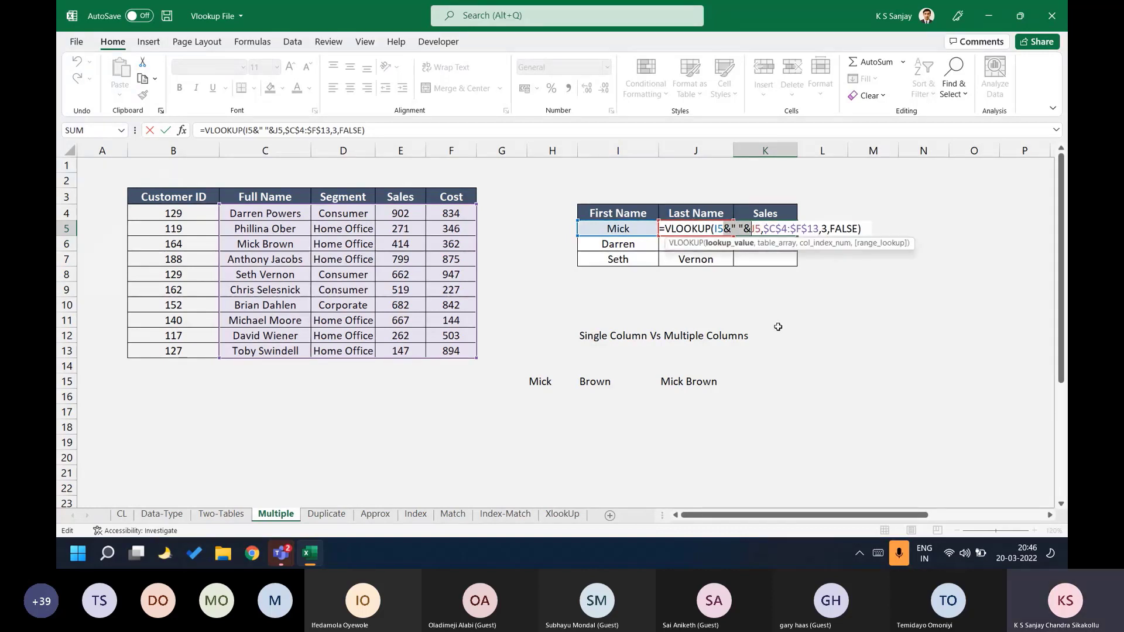
{"action": "key", "text": "Escape"}
Copy the lookup formula from K5 into K6 and K7.
{"action": "key", "text": "ctrl+c"}
{"action": "key", "text": "Down"}
{"action": "key", "text": "ctrl+v"}
{"action": "key", "text": "Down"}
{"action": "key", "text": "ctrl+v"}
{"action": "key", "text": "Escape"}
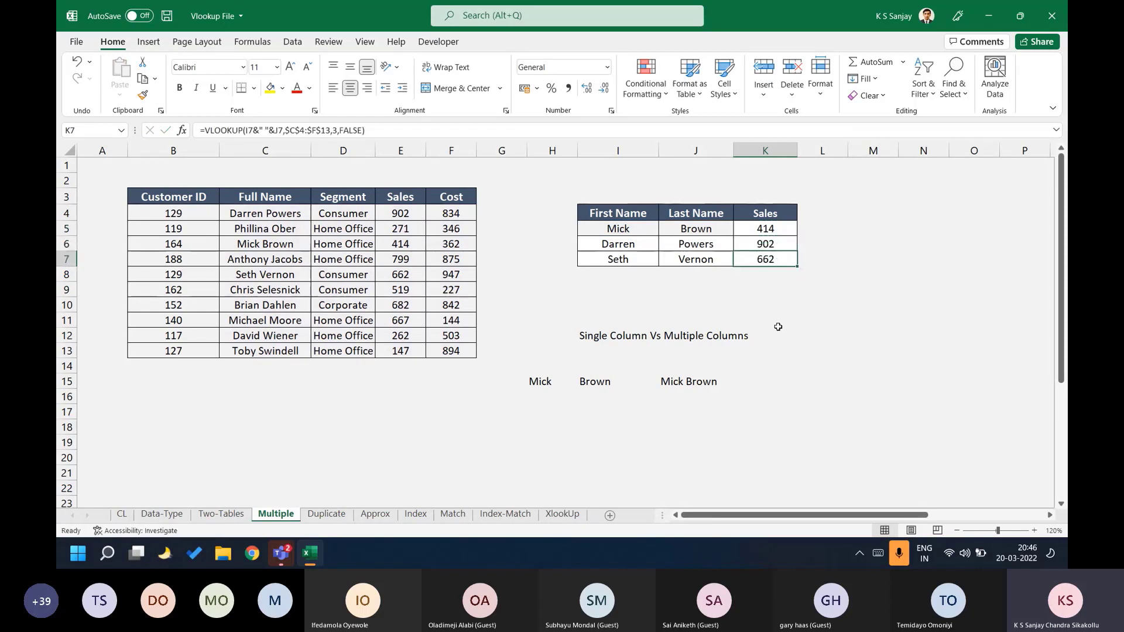
Wrap both name references in CLEAN in K5's formula, making the lookup value CLEAN(I5)&" "&CLEAN(J5).
{"action": "left_click", "coordinate": [764, 230]}
{"action": "key", "text": "F2"}
{"action": "left_click", "coordinate": [715, 229]}
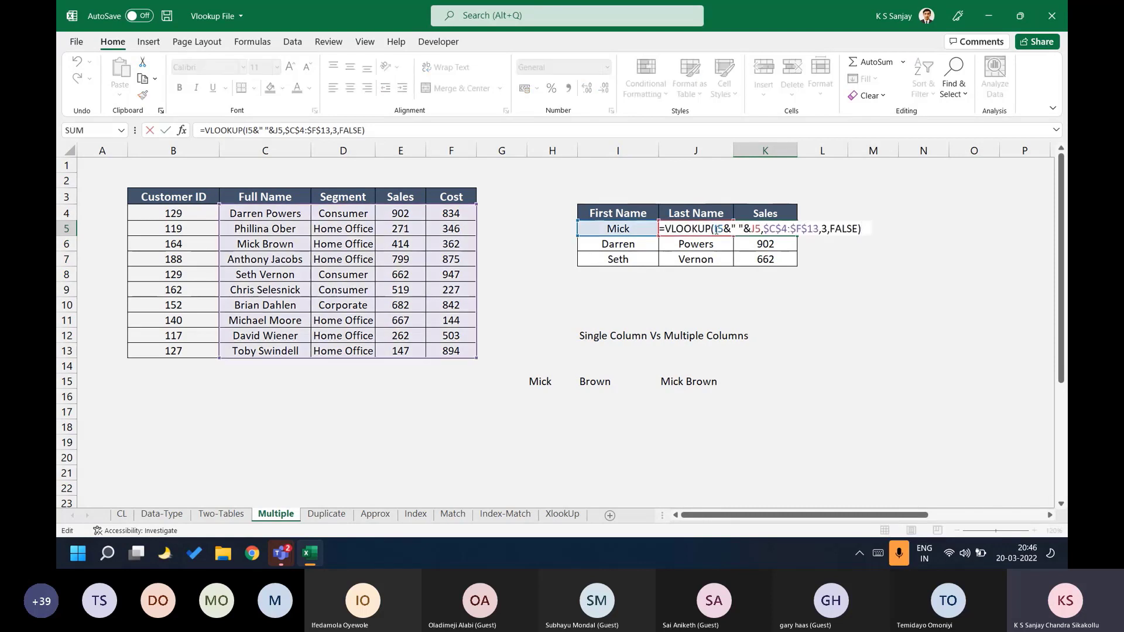
{"action": "type", "text": "CLEAN("}
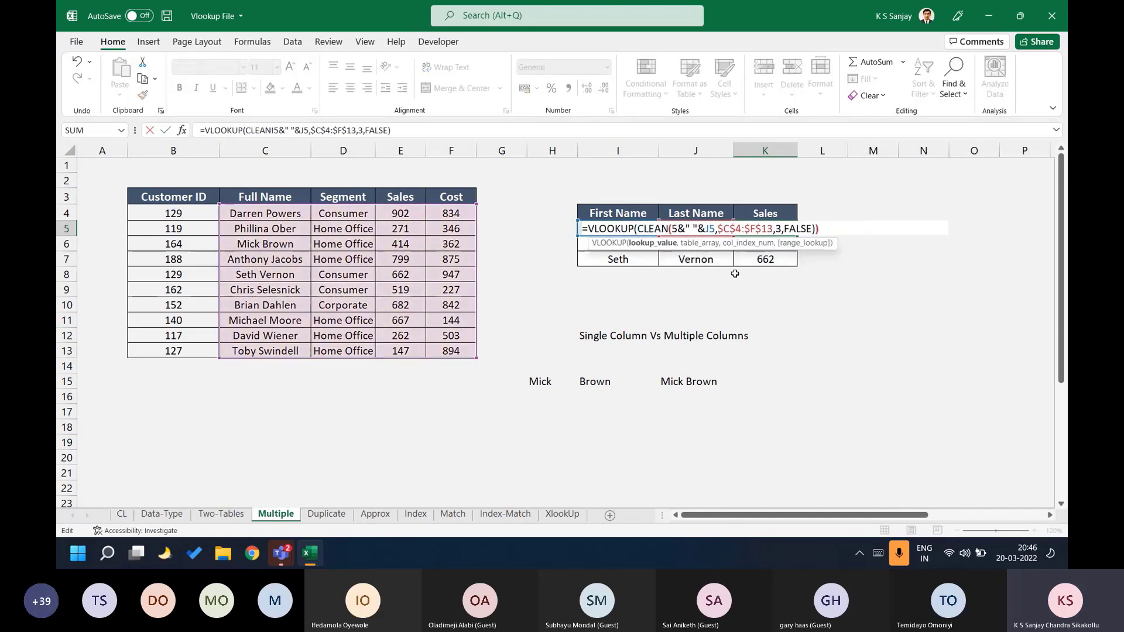
{"action": "left_click", "coordinate": [683, 229]}
{"action": "type", "text": ")"}
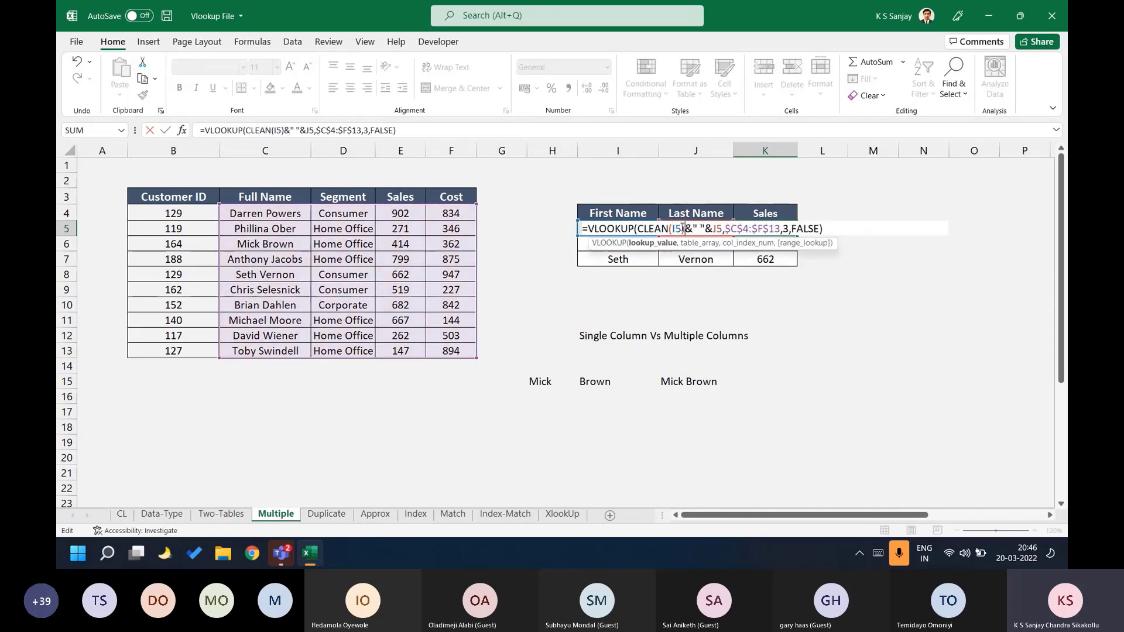
{"action": "left_click", "coordinate": [712, 229]}
{"action": "type", "text": "CLEAN("}
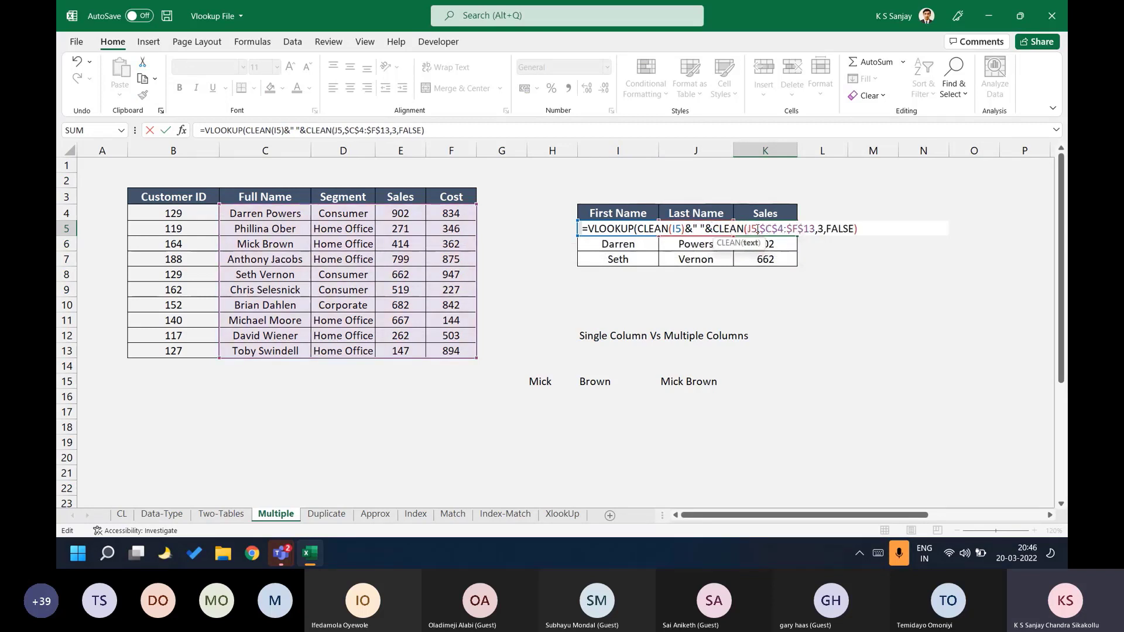
{"action": "key", "text": "ctrl+Return"}
Copy the CLEAN-based lookup formula from K5 over K6 and K7.
{"action": "key", "text": "ctrl+c"}
{"action": "key", "text": "Down"}
{"action": "key", "text": "ctrl+v"}
{"action": "key", "text": "Down"}
{"action": "key", "text": "ctrl+v"}
{"action": "key", "text": "Escape"}
Review K5's CLEAN-based formula and the cells beside it, and save the workbook.
{"action": "key", "text": "Up"}
{"action": "key", "text": "Up"}
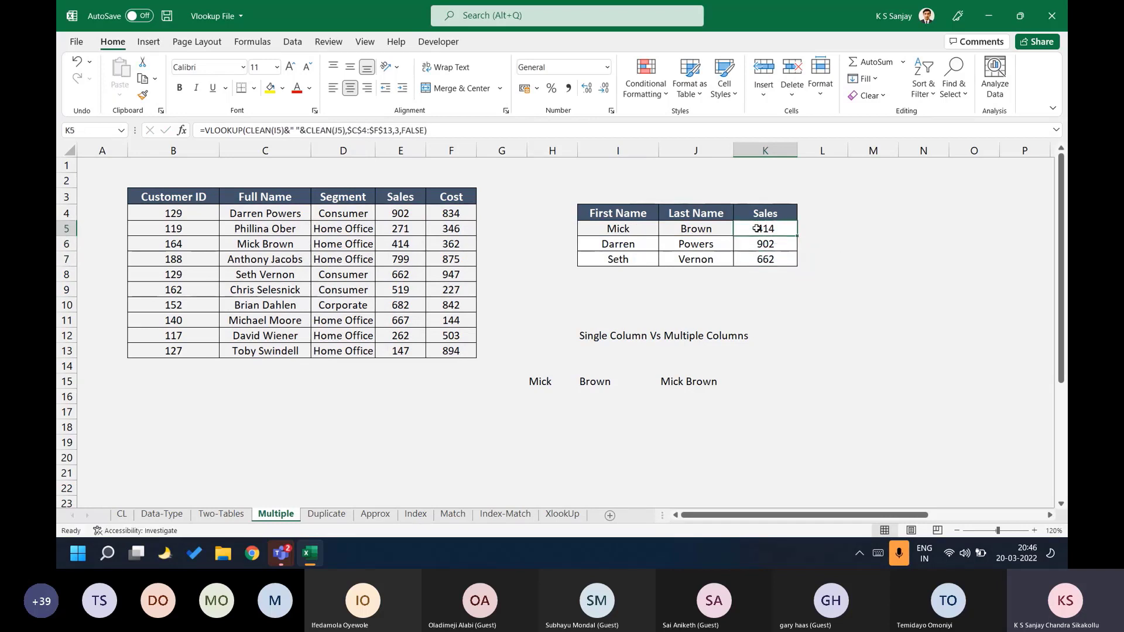
{"action": "key", "text": "F2"}
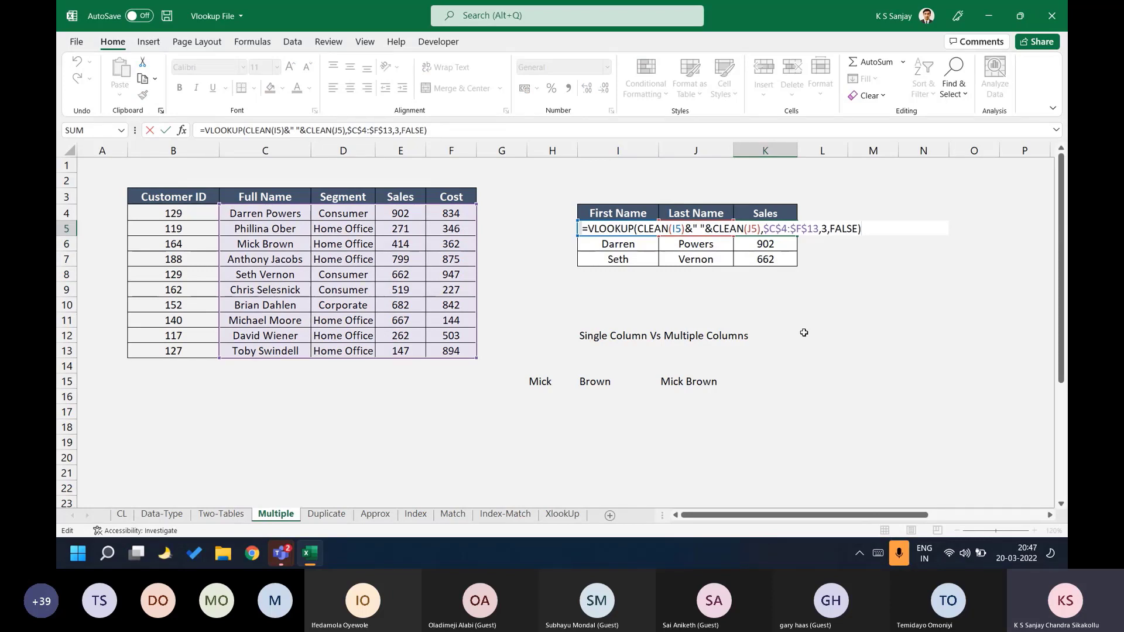
{"action": "key", "text": "Return"}
{"action": "key", "text": "Up"}
{"action": "key", "text": "Left"}
{"action": "key", "text": "Left"}
{"action": "key", "text": "Left"}
{"action": "key", "text": "Left"}
{"action": "key", "text": "Right"}
{"action": "key", "text": "Right"}
{"action": "key", "text": "Right"}
{"action": "key", "text": "Right"}
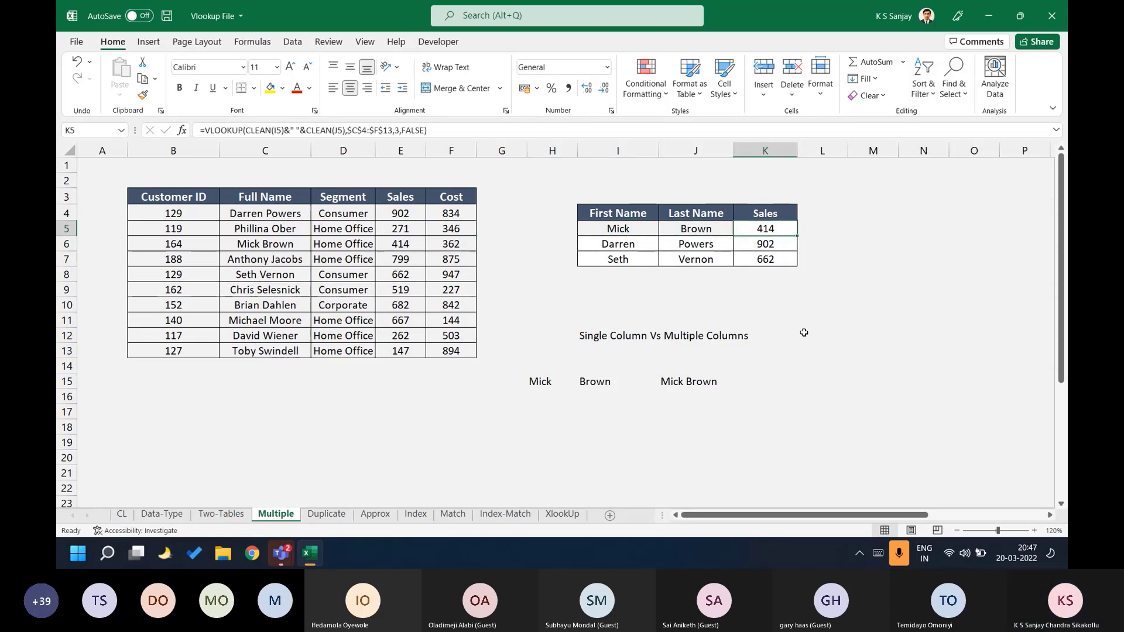
{"action": "key", "text": "ctrl+s"}
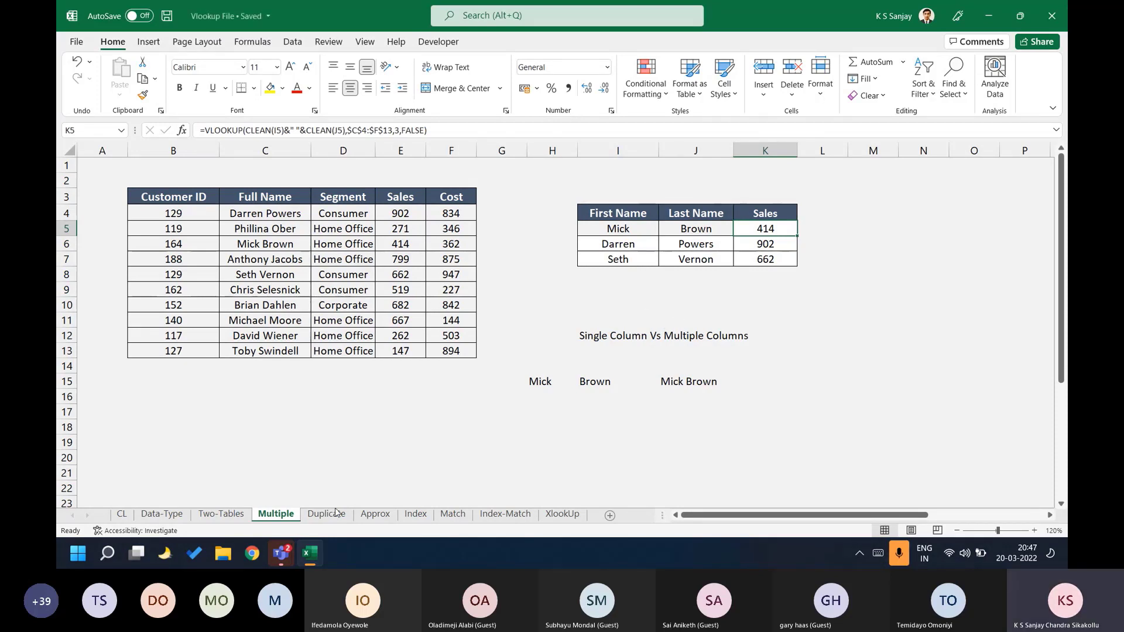
Switch to Microsoft Teams, read the latest messages in the Microsoft Excel and Data Analysis Office Hour chat, and return to the Excel workbook.
{"action": "left_click", "coordinate": [294, 555]}
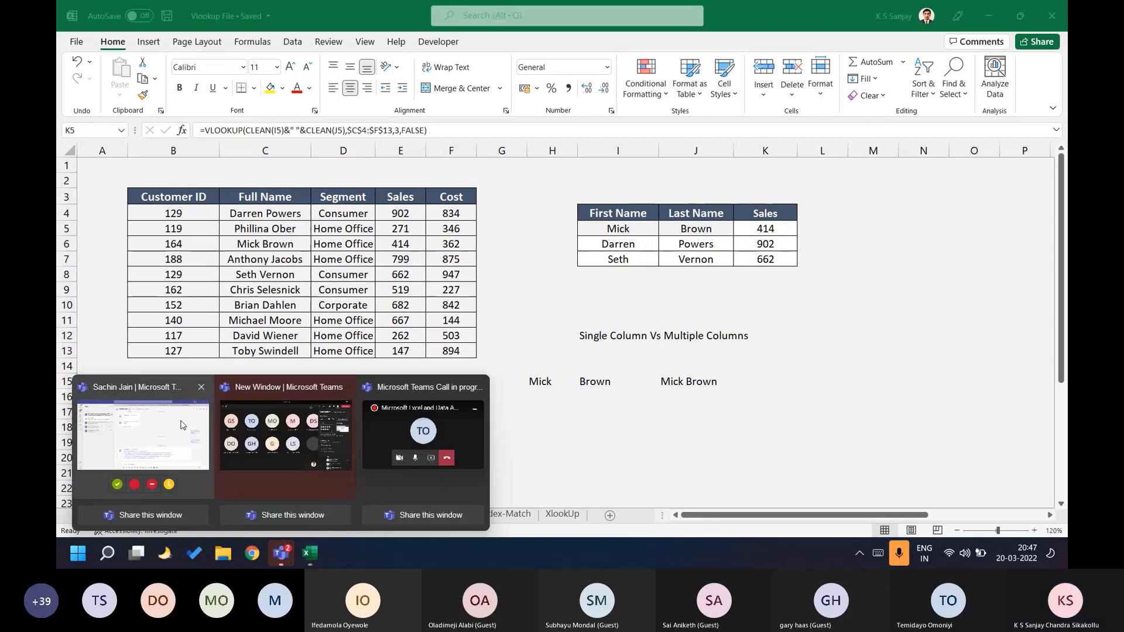
{"action": "left_click", "coordinate": [185, 424]}
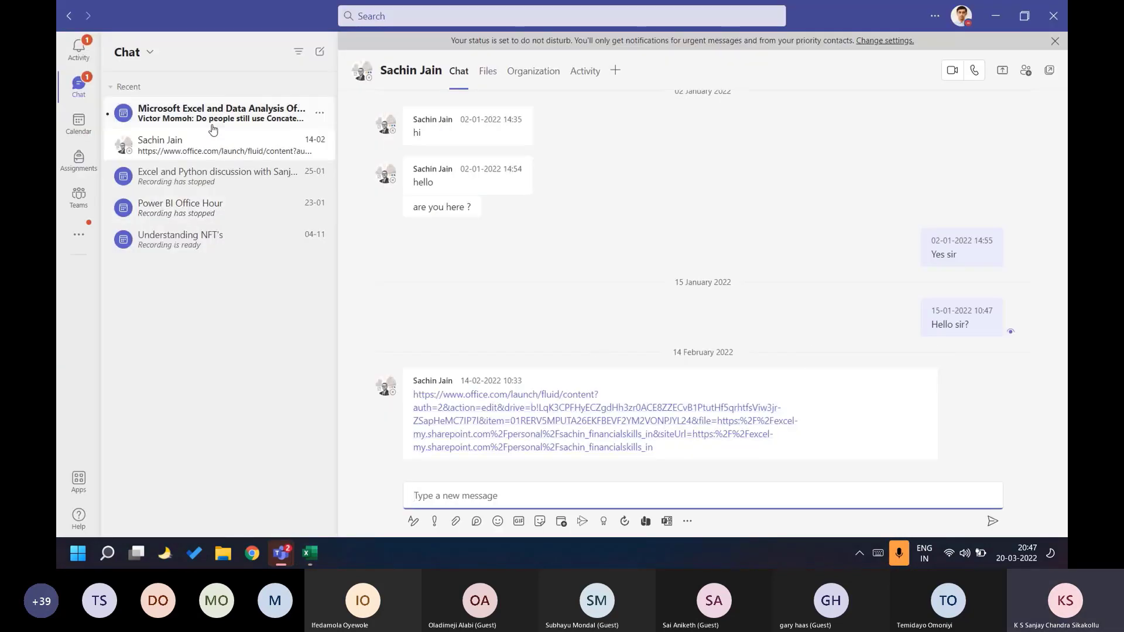
{"action": "left_click", "coordinate": [211, 127]}
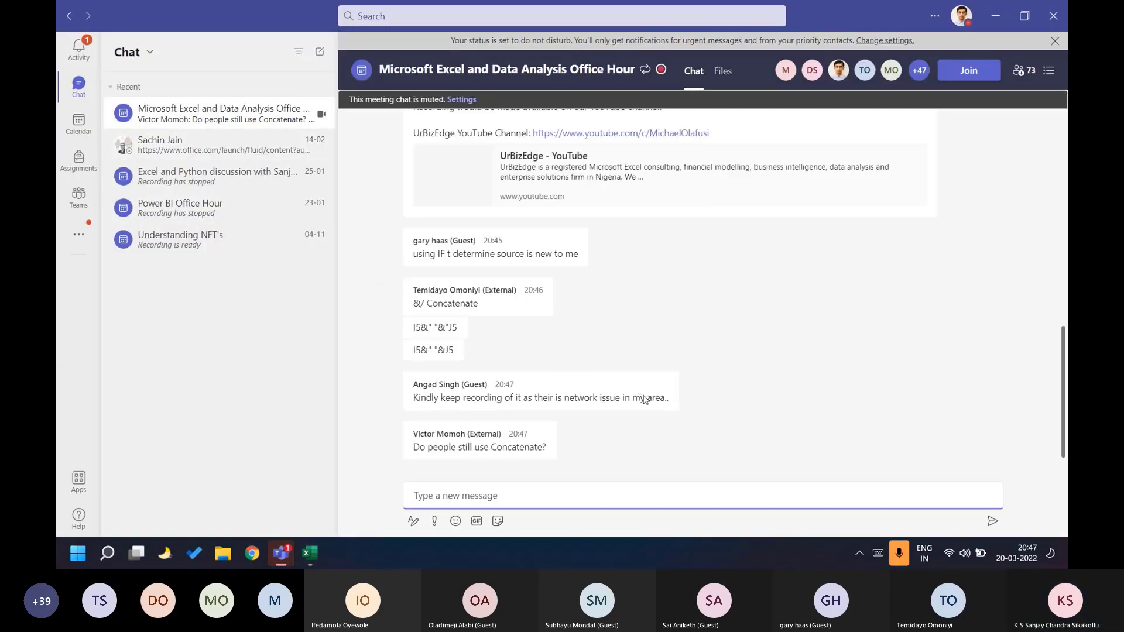
{"action": "left_click", "coordinate": [290, 553]}
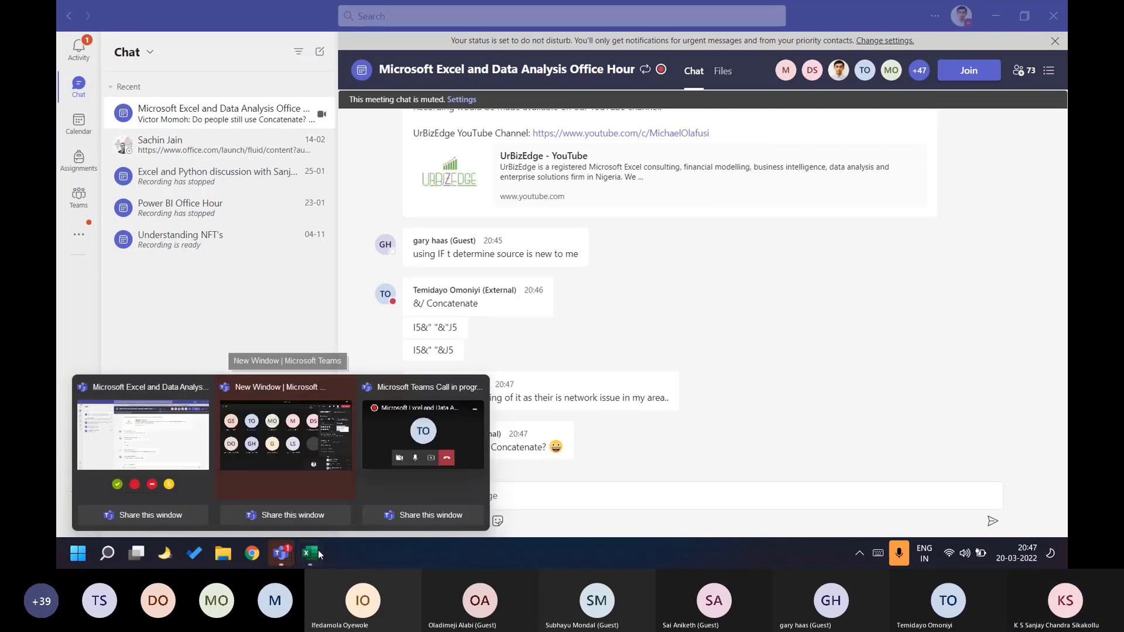
{"action": "left_click", "coordinate": [310, 555]}
{"action": "left_click", "coordinate": [612, 336]}
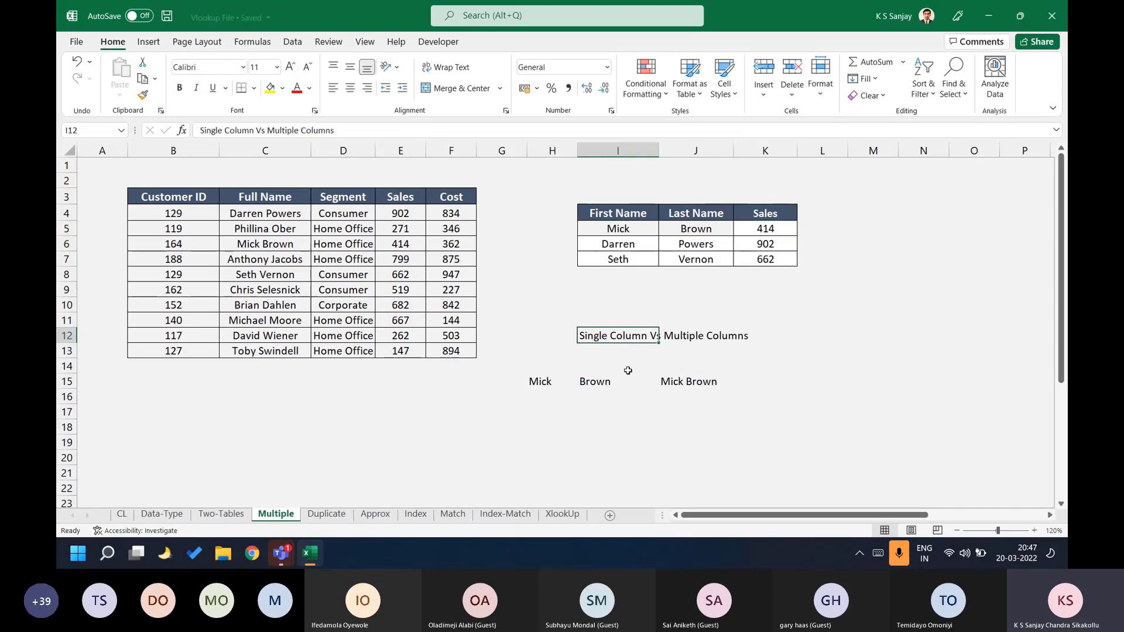
On the Duplicate sheet, enter the note "You will only get the first result" in K6.
{"action": "left_click", "coordinate": [336, 515]}
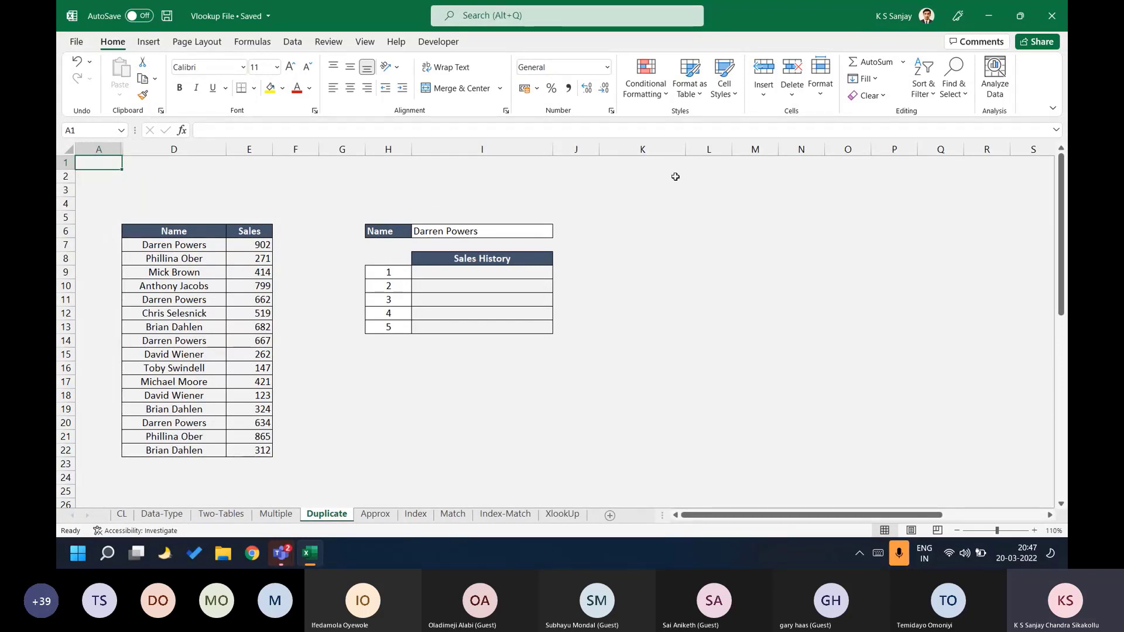
{"action": "left_click", "coordinate": [657, 228]}
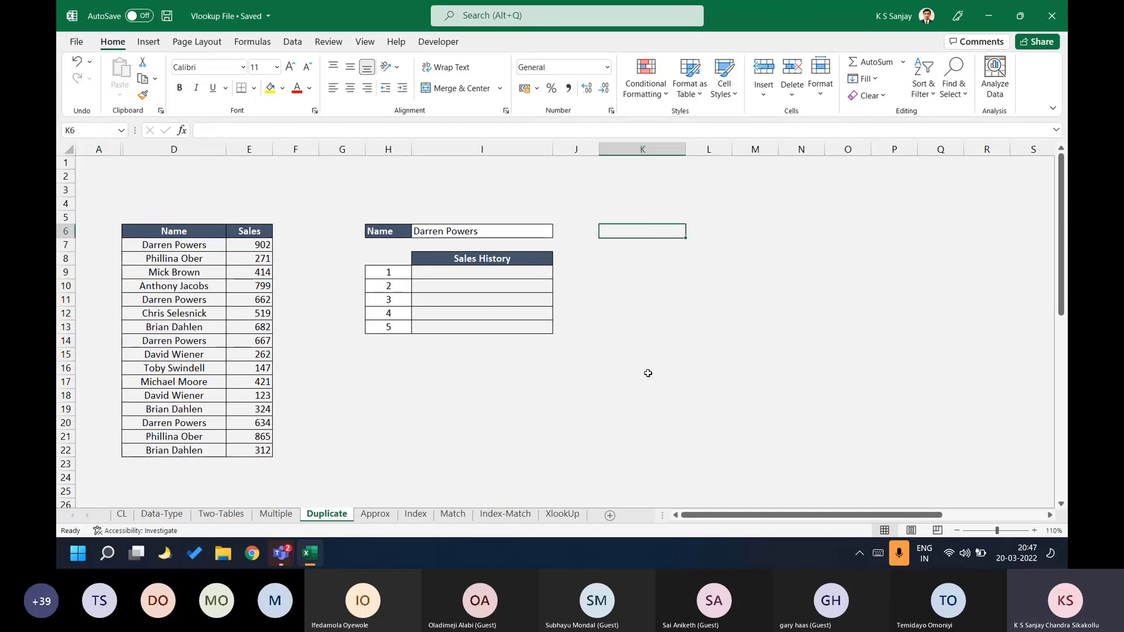
{"action": "type", "text": "Yo"}
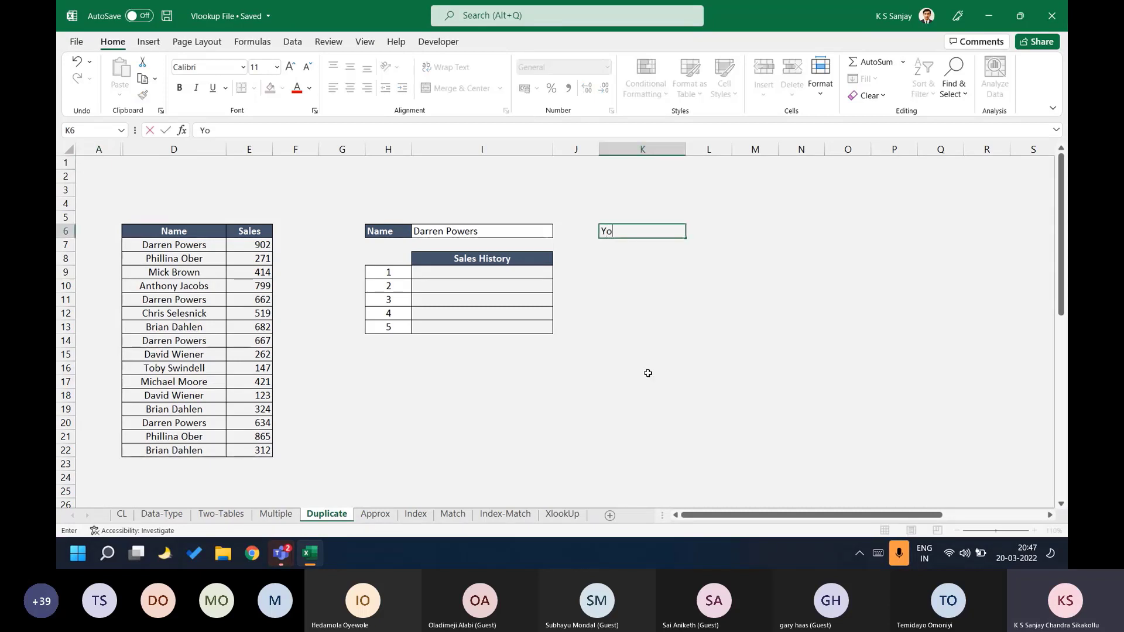
{"action": "type", "text": "u will only get the first result"}
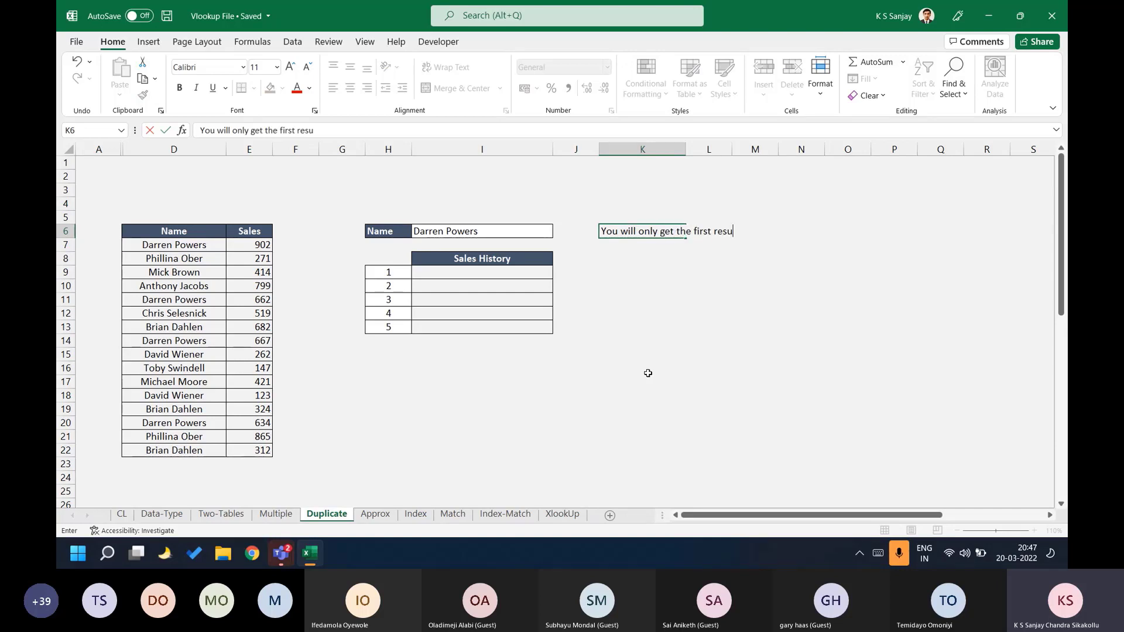
{"action": "key", "text": "Return"}
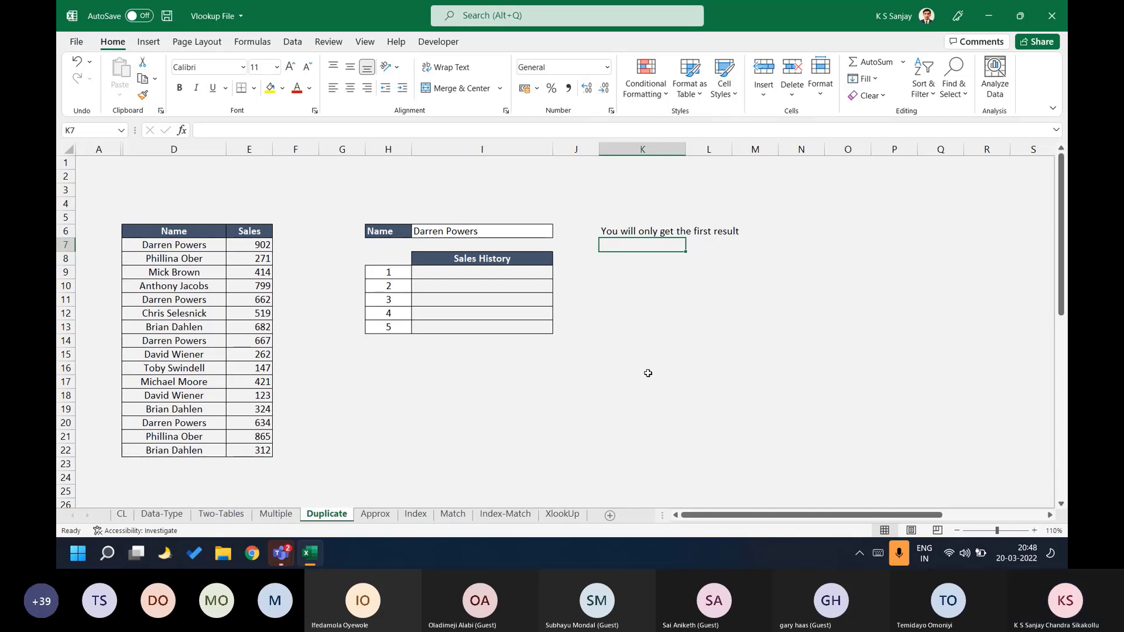
Highlight the first sales value of the customer named in I6, cell E7, in yellow.
{"action": "key", "text": "Down"}
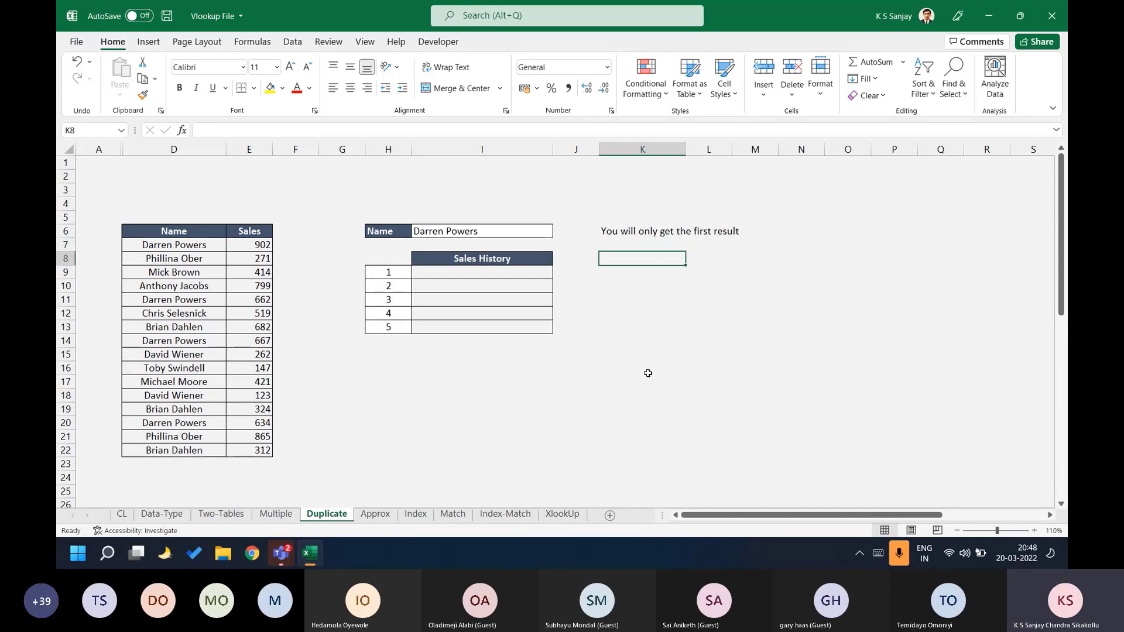
{"action": "key", "text": "Left"}
{"action": "key", "text": "Left"}
{"action": "key", "text": "Up"}
{"action": "key", "text": "Up"}
{"action": "key", "text": "Down"}
{"action": "key", "text": "Left"}
{"action": "key", "text": "Left"}
{"action": "key", "text": "Left"}
{"action": "key", "text": "Left"}
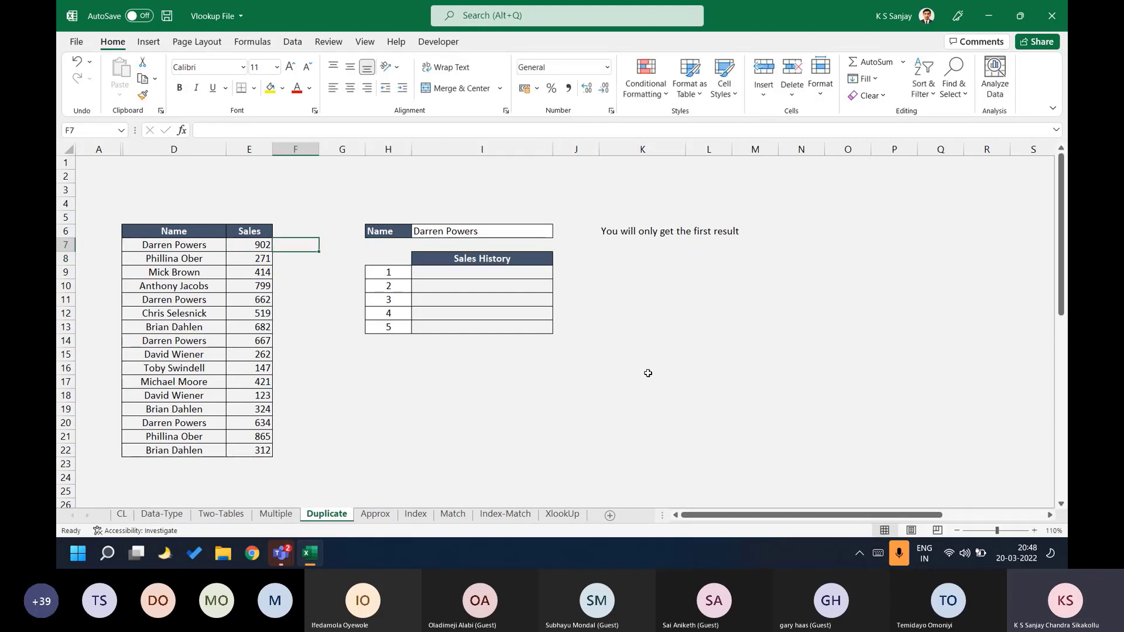
{"action": "left_click", "coordinate": [271, 89]}
Highlight the same customer's sales values in E14 and E20 in yellow.
{"action": "key", "text": "Down"}
{"action": "key", "text": "Down"}
{"action": "key", "text": "Down"}
{"action": "key", "text": "Down"}
{"action": "key", "text": "Down"}
{"action": "key", "text": "Down"}
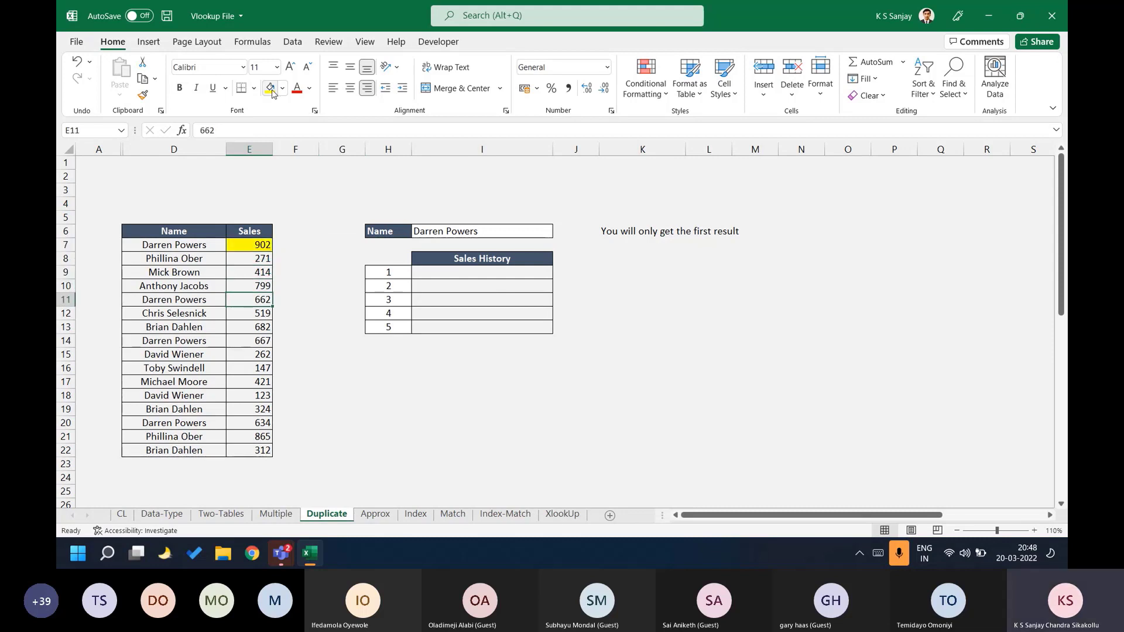
{"action": "key", "text": "Down"}
{"action": "left_click", "coordinate": [271, 89]}
{"action": "key", "text": "Down"}
{"action": "key", "text": "Down"}
{"action": "key", "text": "Down"}
{"action": "key", "text": "Down"}
{"action": "key", "text": "Down"}
{"action": "key", "text": "Down"}
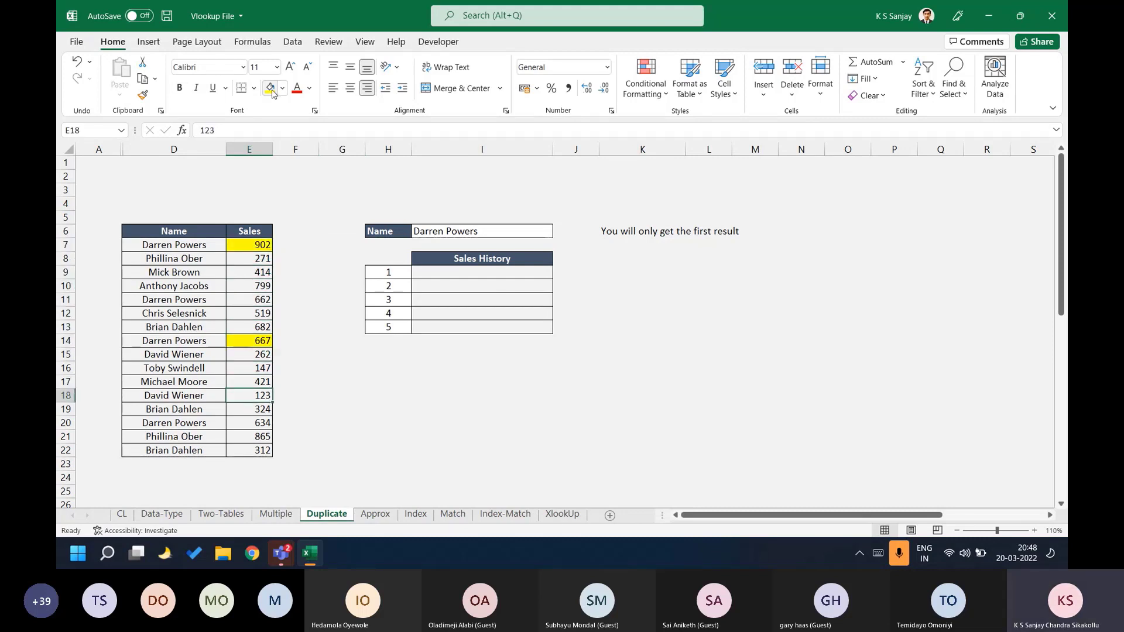
{"action": "left_click", "coordinate": [271, 89]}
Highlight the same customer's remaining sales value in E11 in yellow.
{"action": "key", "text": "Down"}
{"action": "key", "text": "Up"}
{"action": "key", "text": "Up"}
{"action": "key", "text": "Up"}
{"action": "key", "text": "Up"}
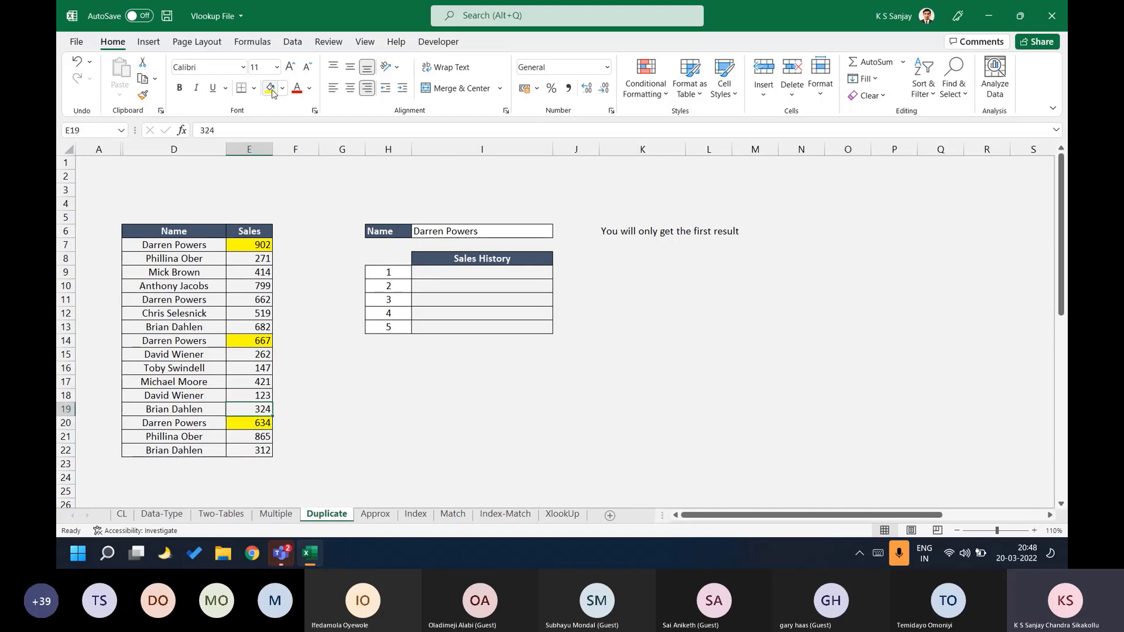
{"action": "key", "text": "Up"}
{"action": "key", "text": "Up"}
{"action": "key", "text": "Up"}
{"action": "key", "text": "Up"}
{"action": "key", "text": "Up"}
{"action": "key", "text": "Up"}
{"action": "left_click", "coordinate": [272, 89]}
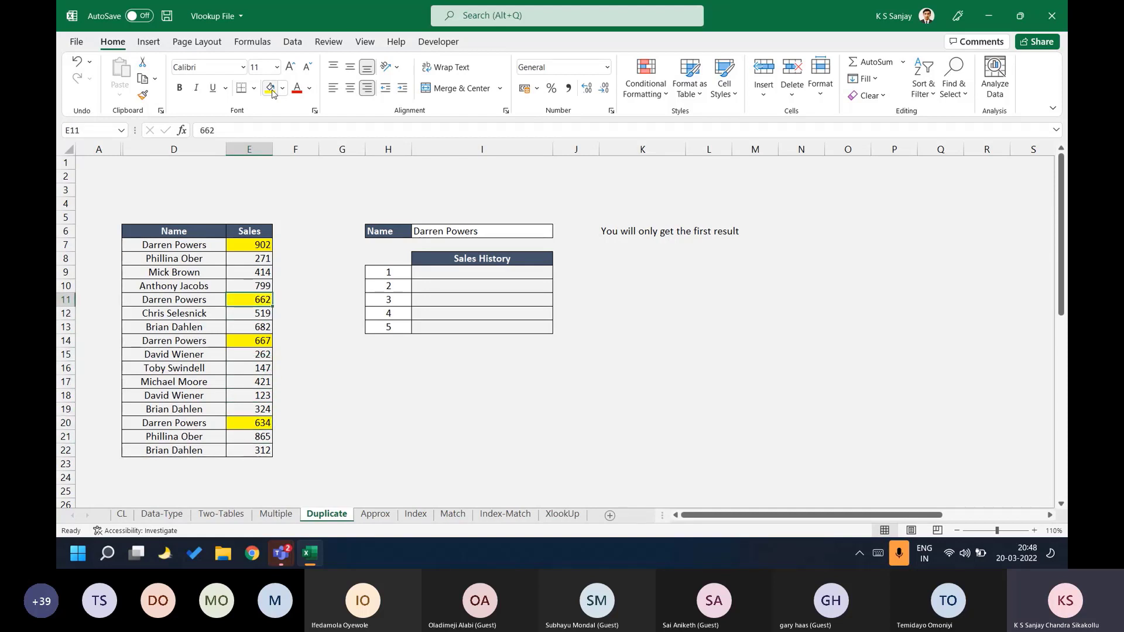
Review the numbered Sales History range H9:I13 and its individual result cells.
{"action": "left_click_drag", "start_coordinate": [408, 271], "coordinate": [484, 324]}
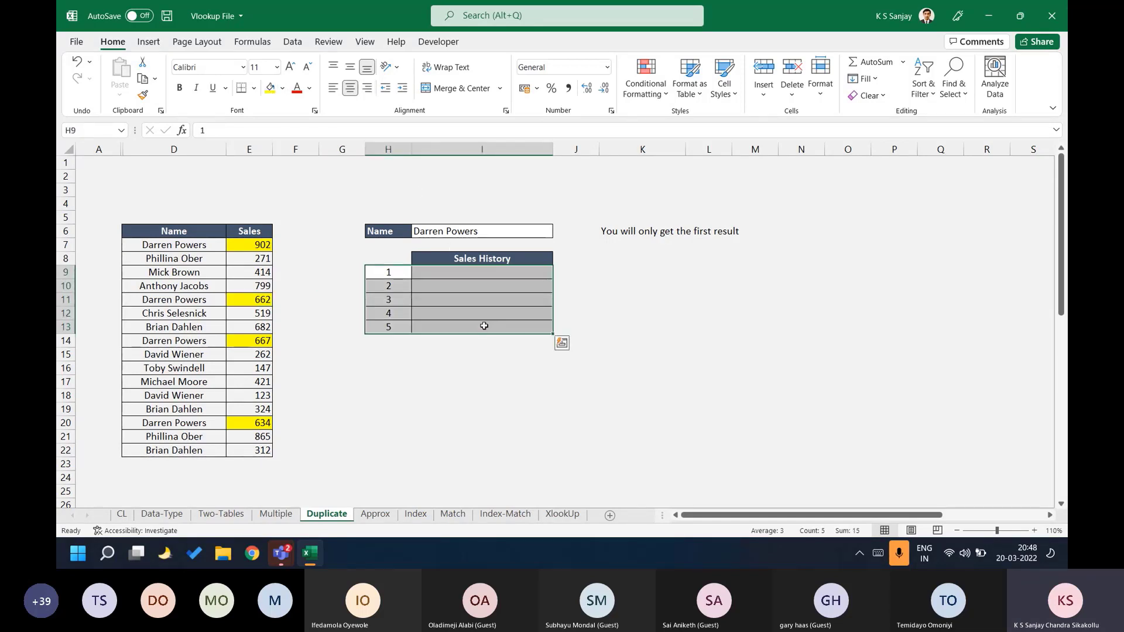
{"action": "left_click", "coordinate": [490, 274]}
{"action": "left_click", "coordinate": [492, 287]}
{"action": "left_click", "coordinate": [495, 298]}
{"action": "left_click", "coordinate": [494, 314]}
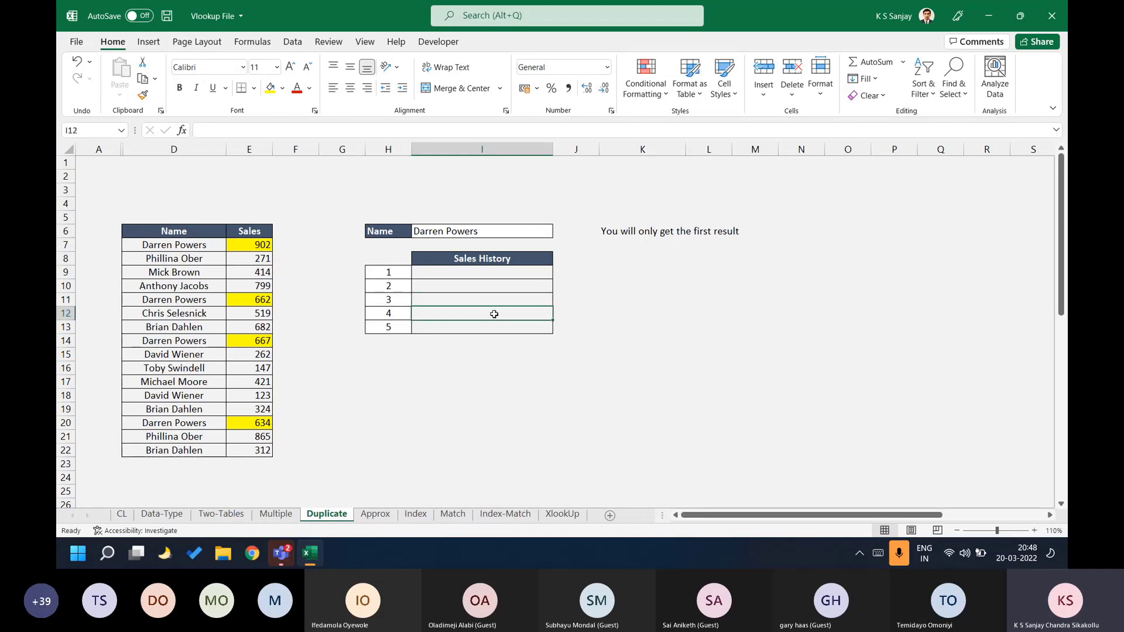
{"action": "left_click", "coordinate": [482, 272]}
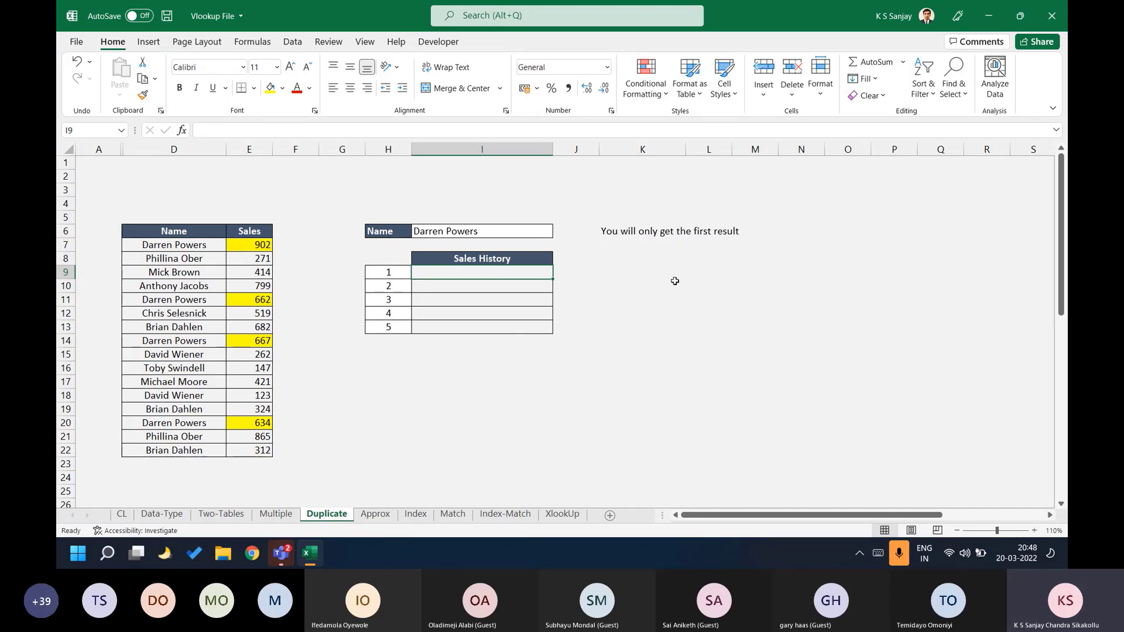
Enter the label "Aggregation" in K9 and the function names "SUMIF, COUNTIF" in L9.
{"action": "left_click", "coordinate": [650, 268]}
{"action": "type", "text": "Aggregation4"}
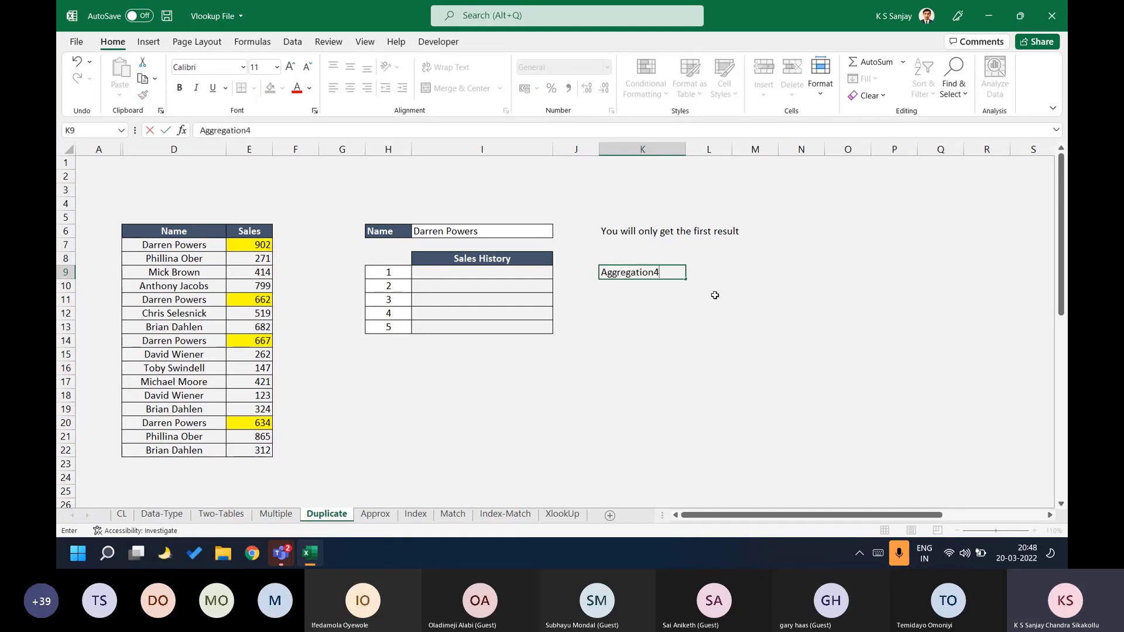
{"action": "key", "text": "BackSpace"}
{"action": "key", "text": "Return"}
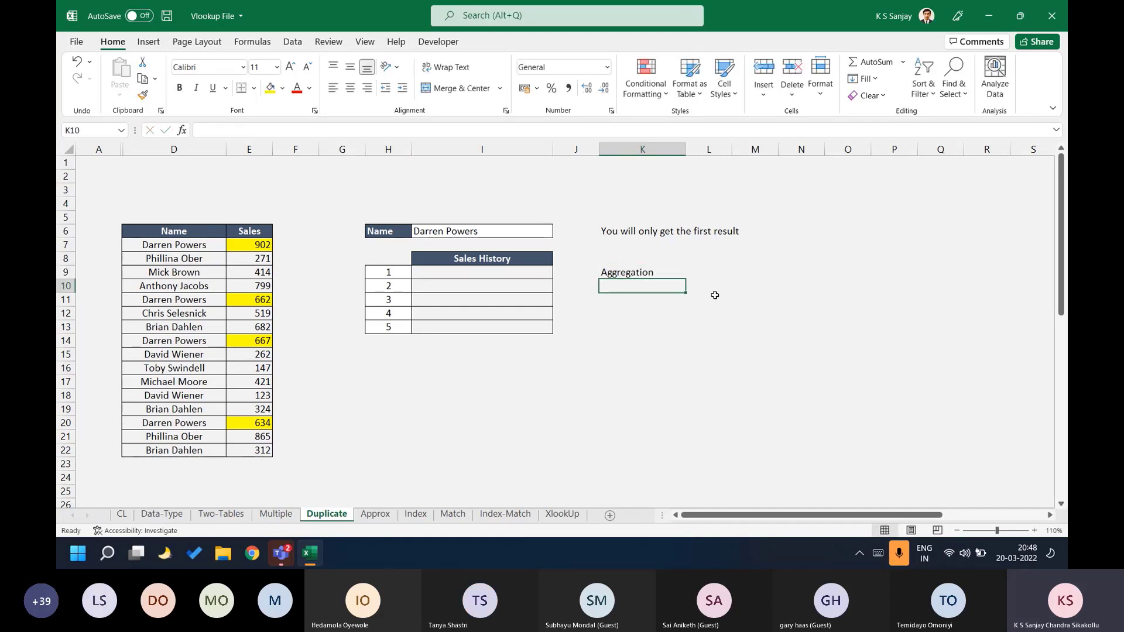
{"action": "key", "text": "Up"}
{"action": "key", "text": "Right"}
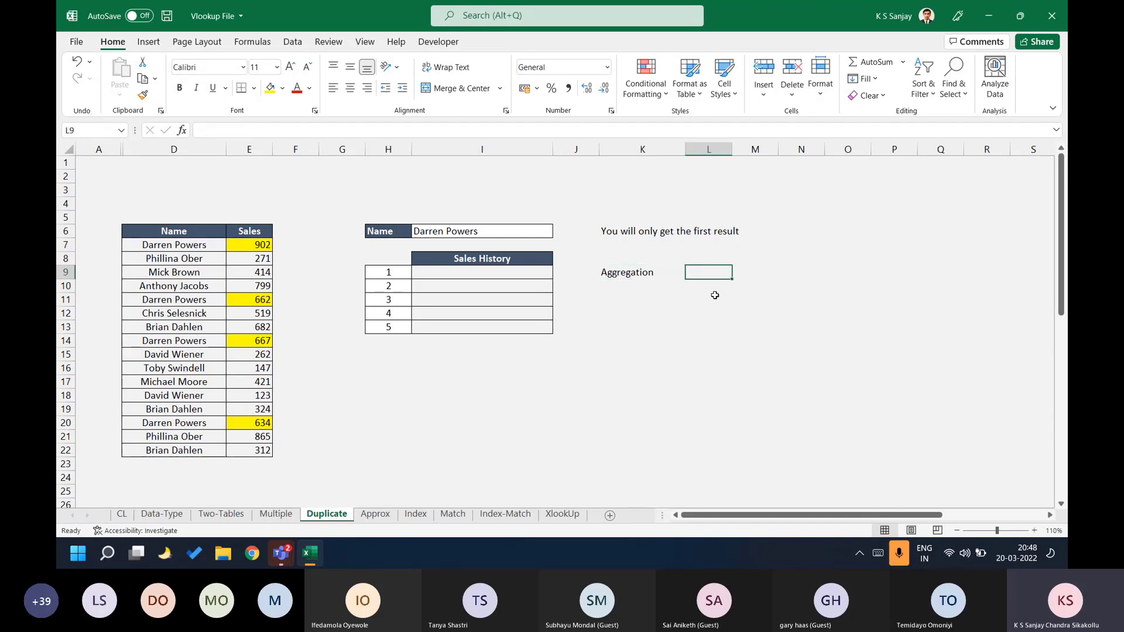
{"action": "type", "text": "SUMIF, "}
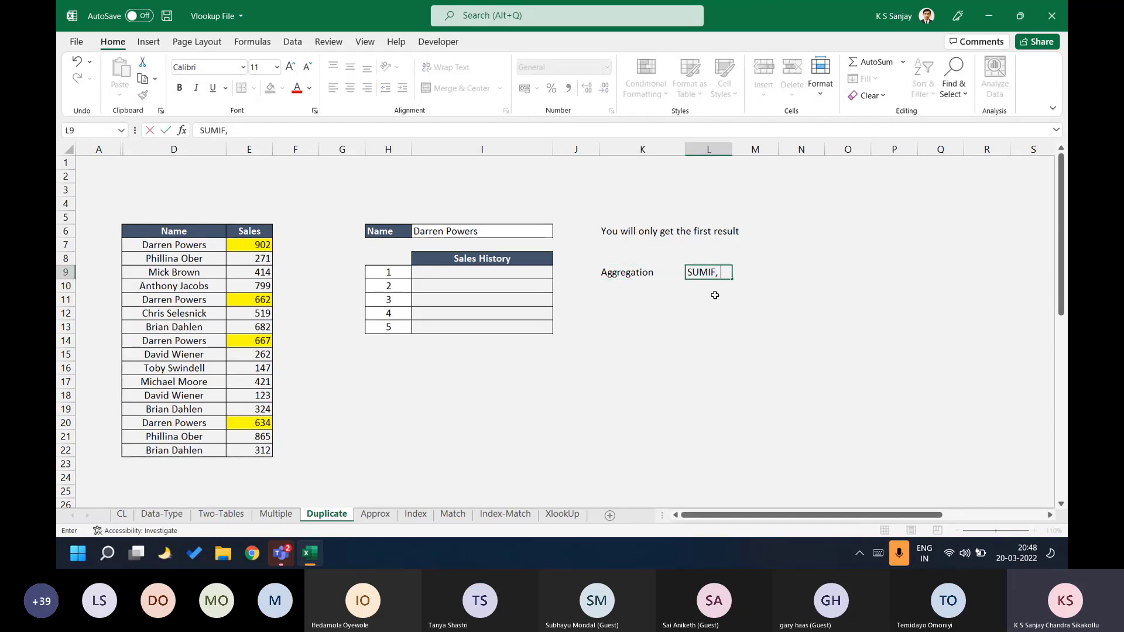
{"action": "type", "text": "COUNTIF"}
{"action": "key", "text": "ctrl+Return"}
{"action": "key", "text": "Left"}
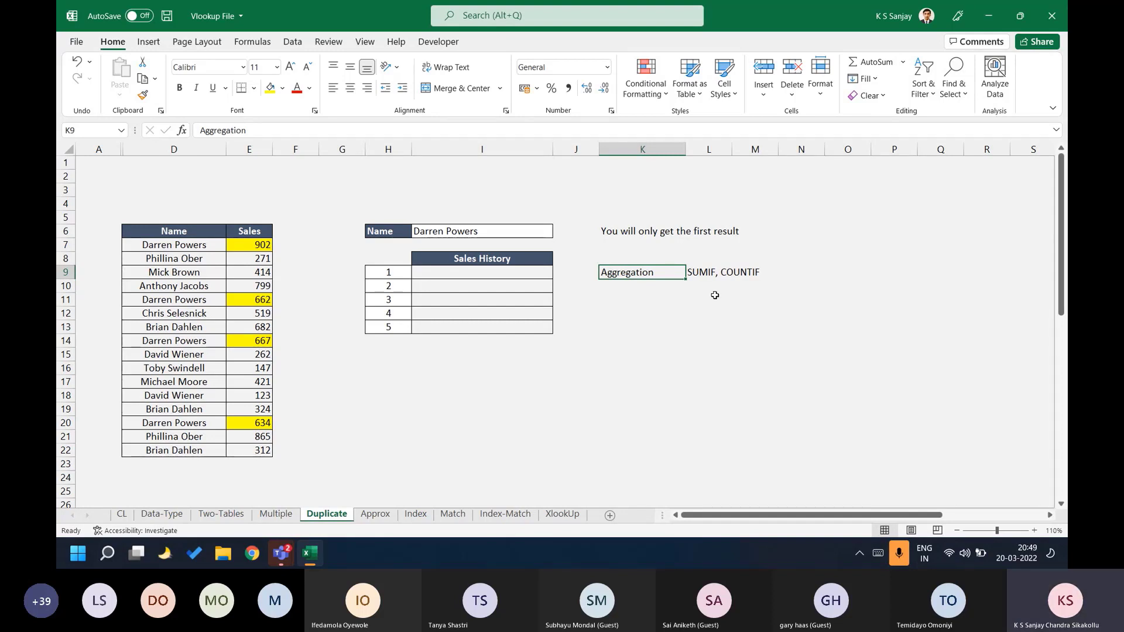
{"action": "key", "text": "Right"}
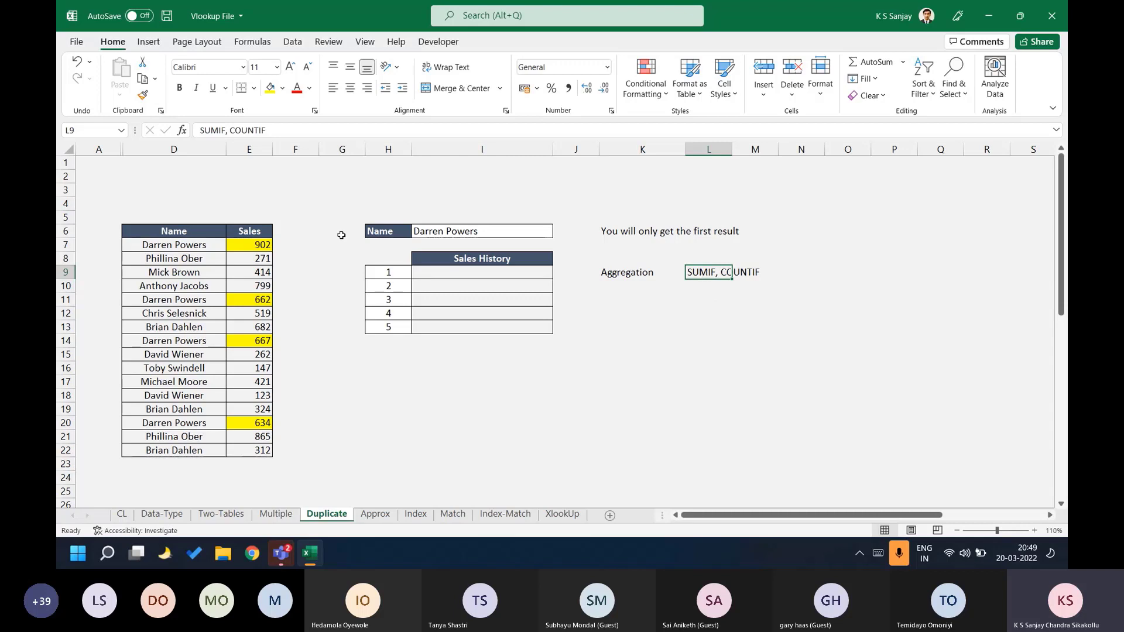
Select the four highlighted sales cells E7, E11, E14 and E20 together to check their sum and count.
{"action": "left_click", "coordinate": [270, 246]}
{"action": "left_click", "coordinate": [261, 299], "text": "ctrl"}
{"action": "left_click", "coordinate": [261, 341], "text": "ctrl"}
{"action": "left_click", "coordinate": [261, 419], "text": "ctrl"}
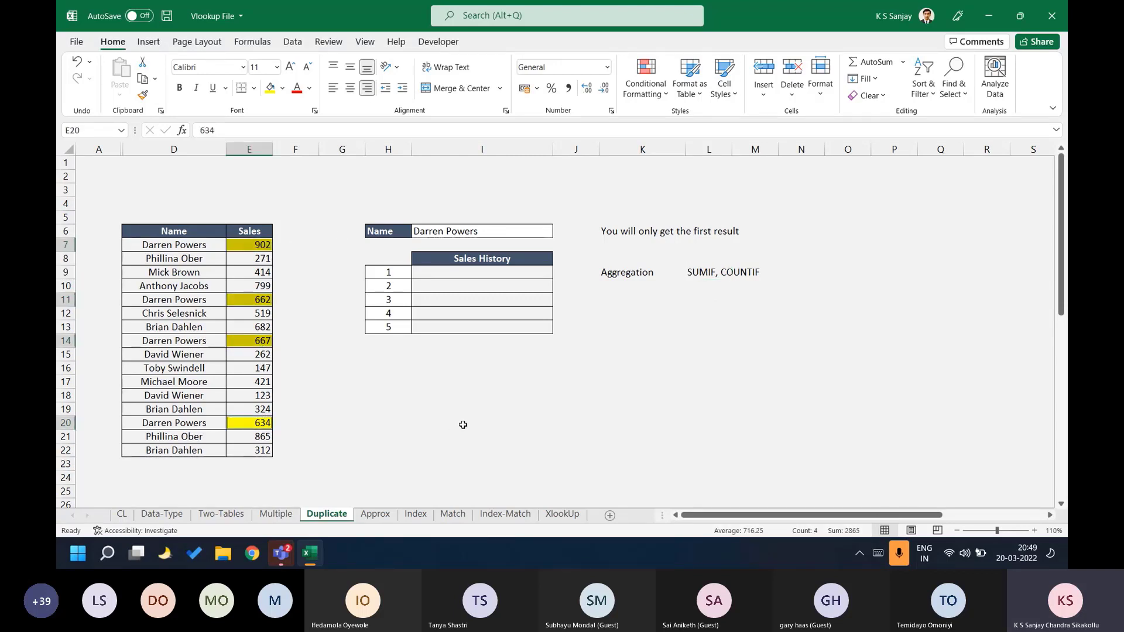
Walk through the empty Sales History result cells from I9 to I12.
{"action": "key", "text": "Right"}
{"action": "key", "text": "Right"}
{"action": "key", "text": "Right"}
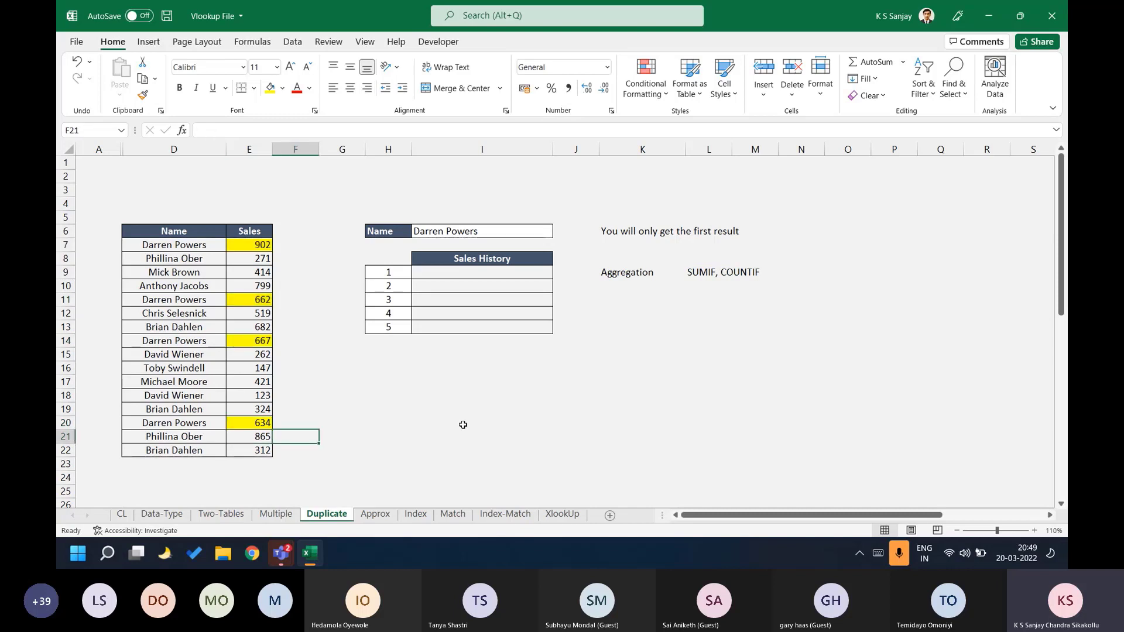
{"action": "key", "text": "Up"}
{"action": "key", "text": "Up"}
{"action": "key", "text": "Up"}
{"action": "key", "text": "Up"}
{"action": "key", "text": "Up"}
{"action": "key", "text": "Up"}
{"action": "key", "text": "Up"}
{"action": "key", "text": "Up"}
{"action": "key", "text": "Up"}
{"action": "key", "text": "Up"}
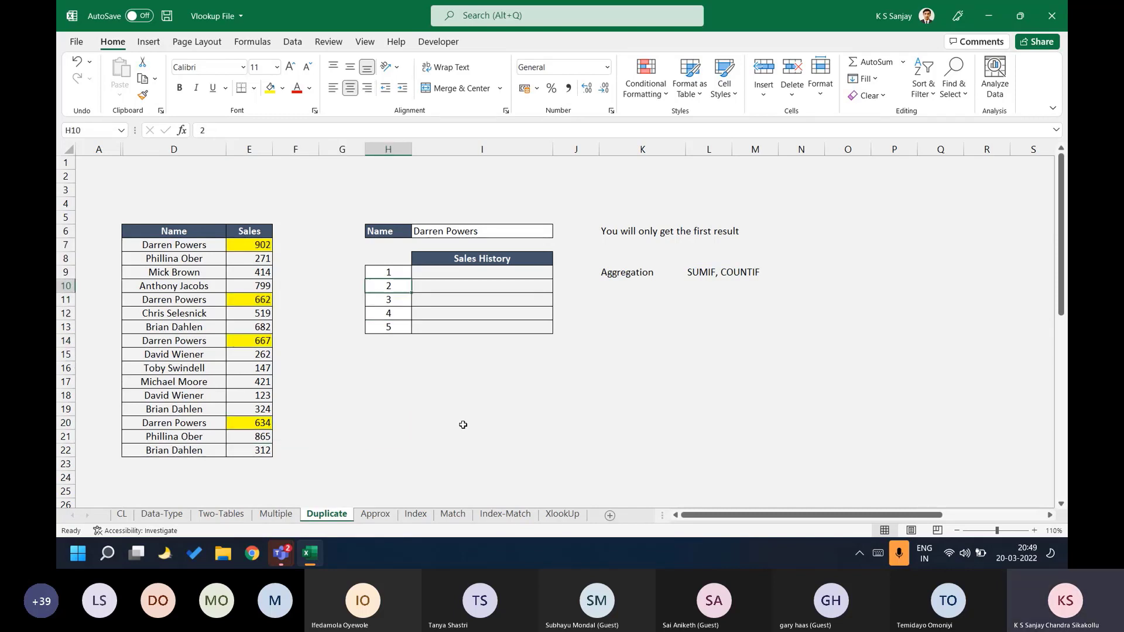
{"action": "key", "text": "Right"}
{"action": "key", "text": "Up"}
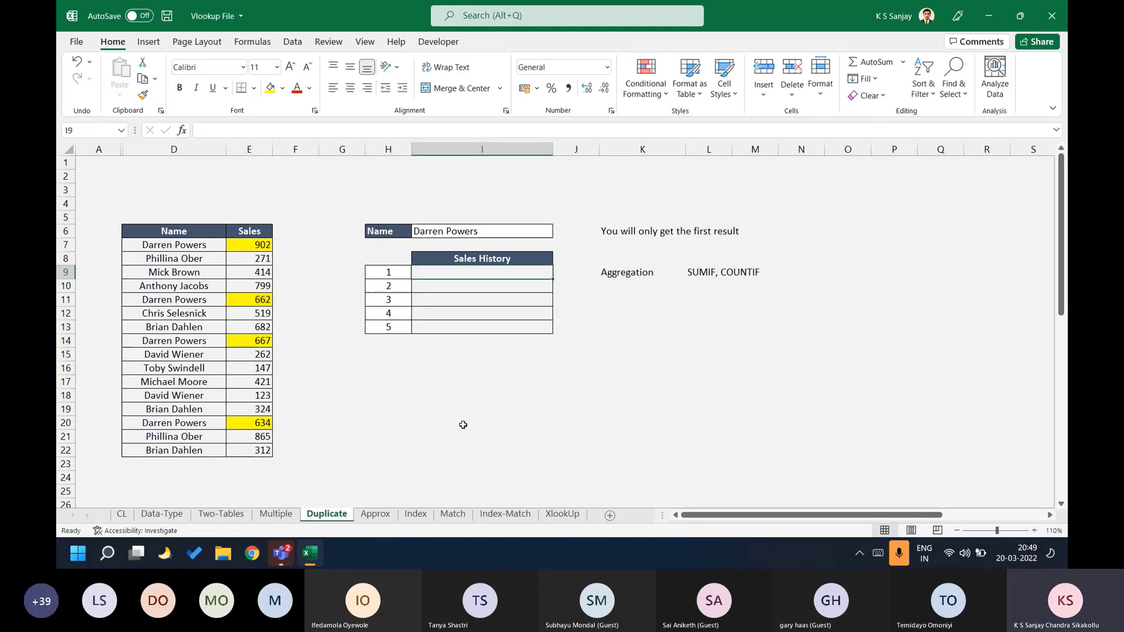
{"action": "key", "text": "Down"}
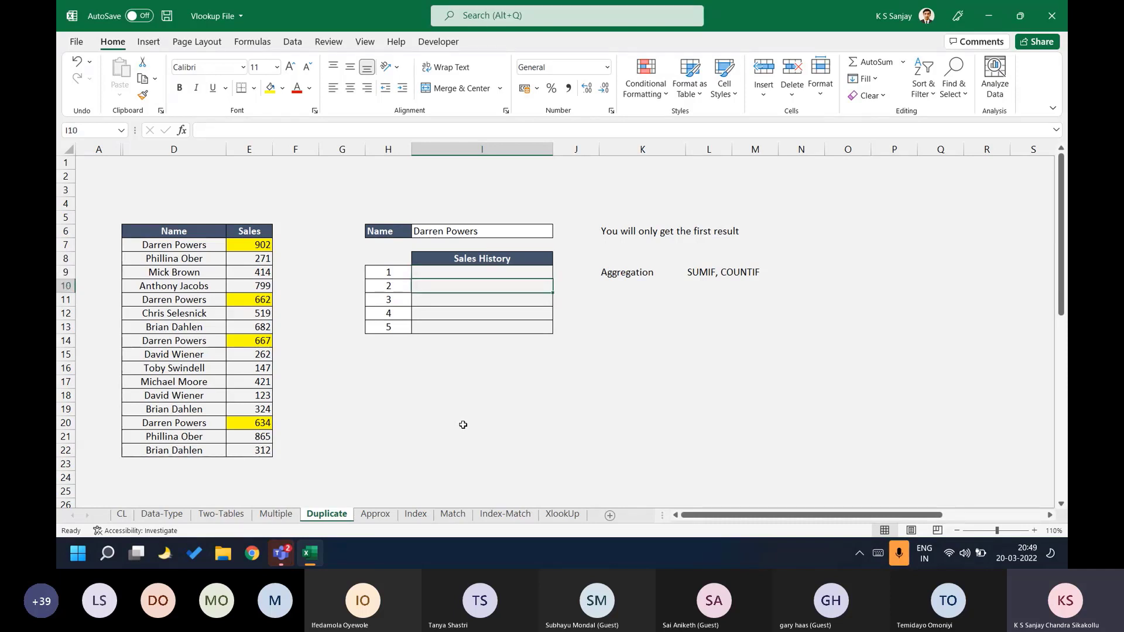
{"action": "key", "text": "Down"}
{"action": "key", "text": "Down"}
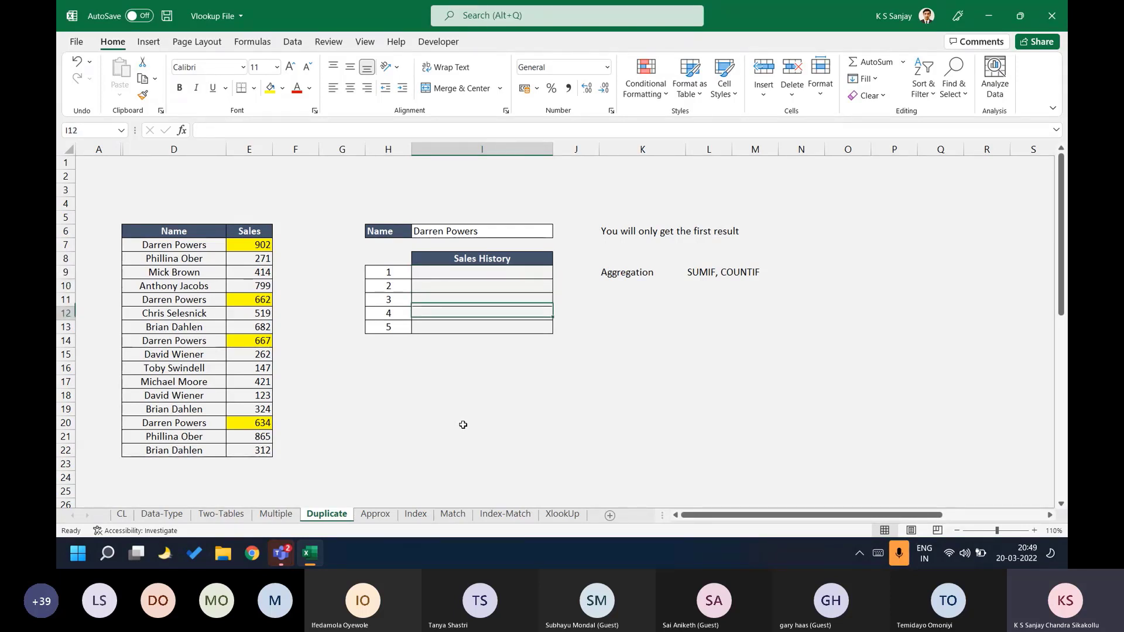
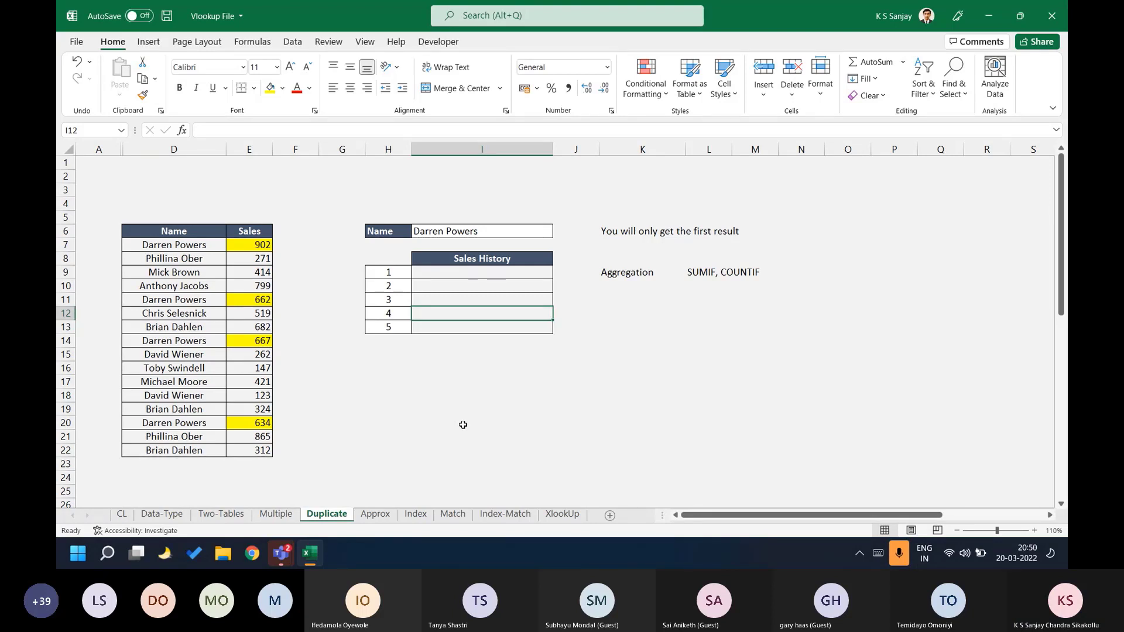
Enter the sample sales values 902, 662, 667 and 634 in Sales History cells I9 to I12.
{"action": "key", "text": "Up"}
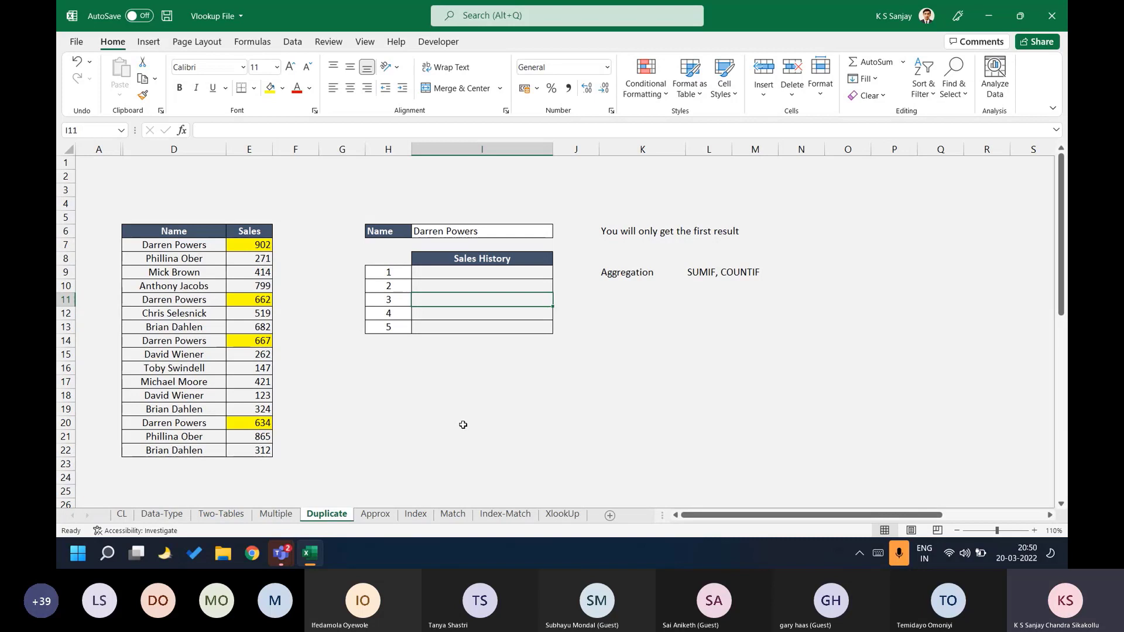
{"action": "key", "text": "Up"}
{"action": "key", "text": "Up"}
{"action": "type", "text": "902"}
{"action": "key", "text": "Return"}
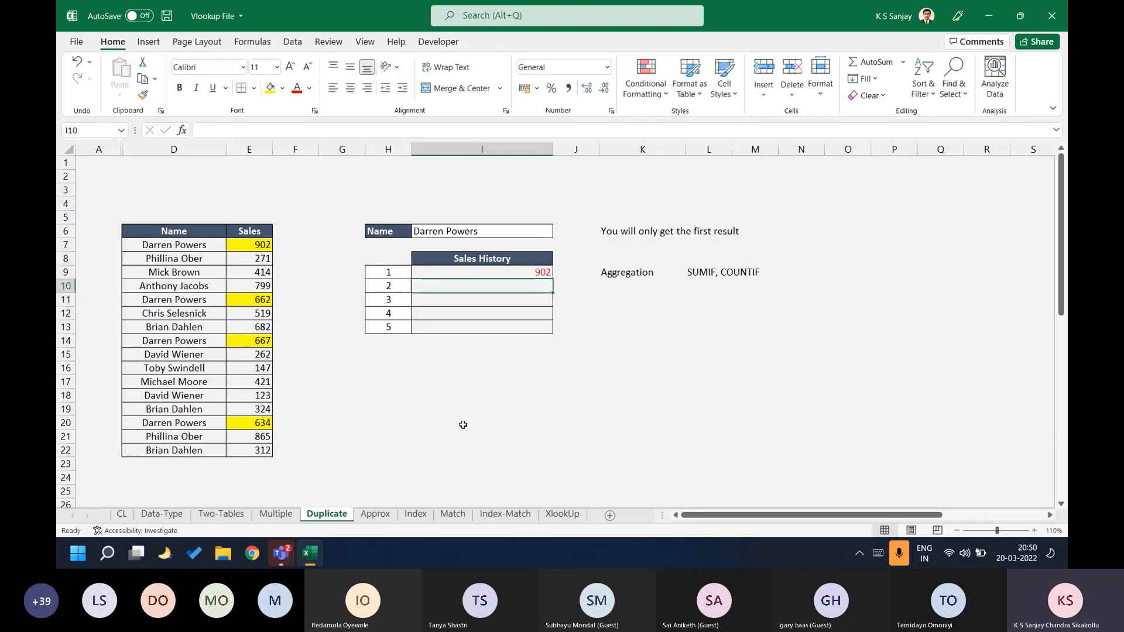
{"action": "type", "text": "662"}
{"action": "key", "text": "Return"}
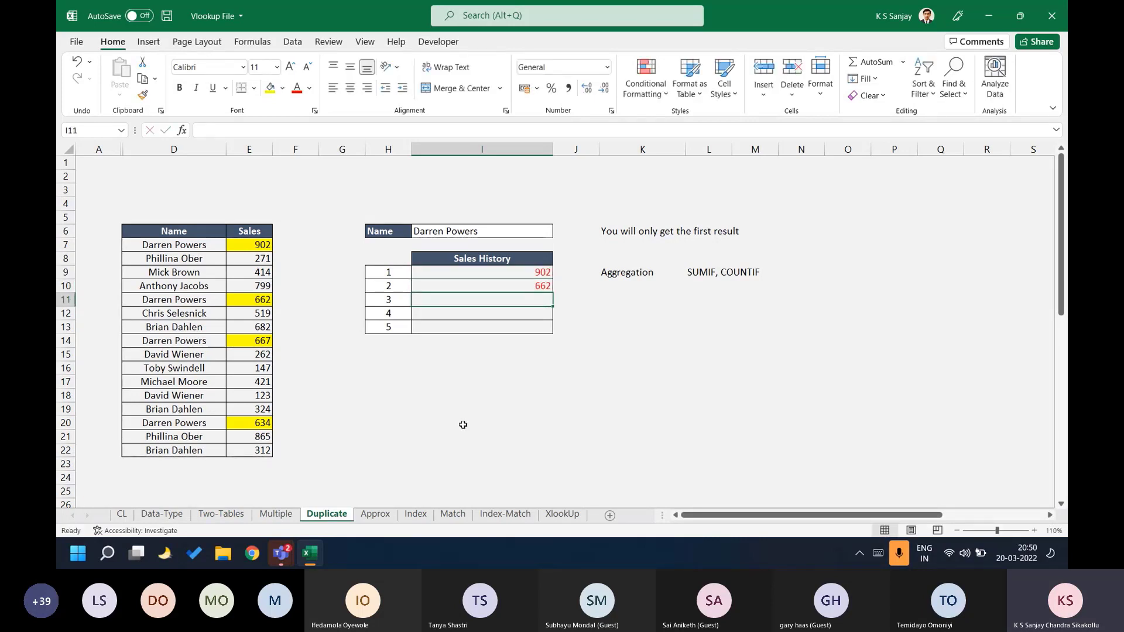
{"action": "type", "text": "667"}
{"action": "key", "text": "Return"}
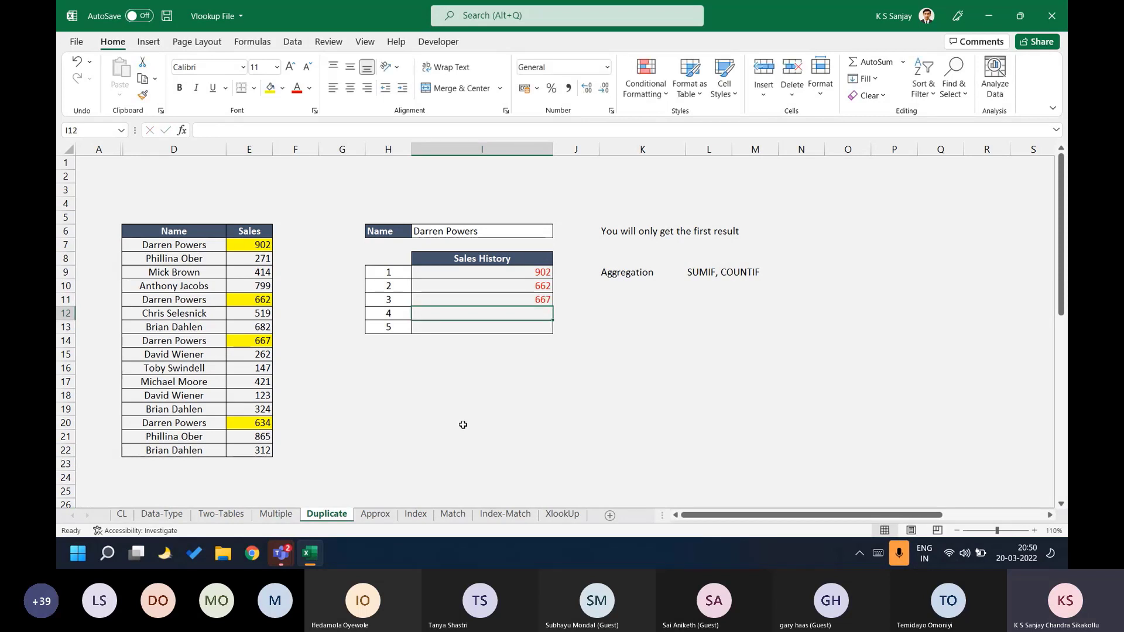
{"action": "type", "text": "634"}
{"action": "key", "text": "Return"}
{"action": "key", "text": "Up"}
Compare the Sales column with the sample results, and clear the sample values from I9:I12.
{"action": "left_click_drag", "start_coordinate": [249, 242], "coordinate": [253, 437]}
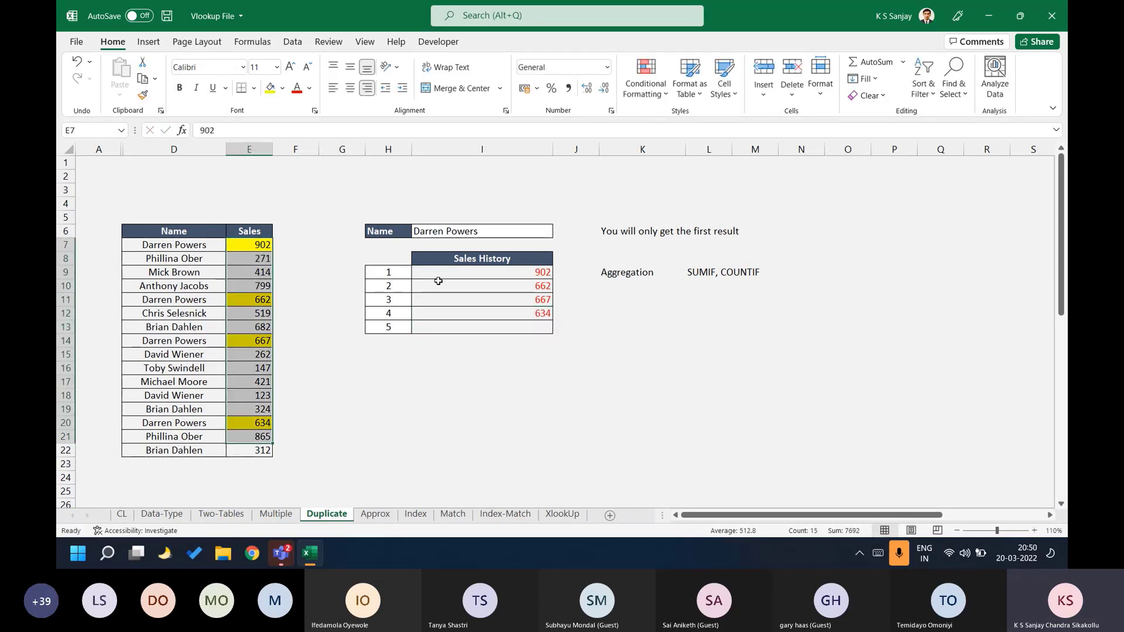
{"action": "left_click", "coordinate": [438, 235]}
{"action": "left_click_drag", "start_coordinate": [477, 273], "coordinate": [485, 314]}
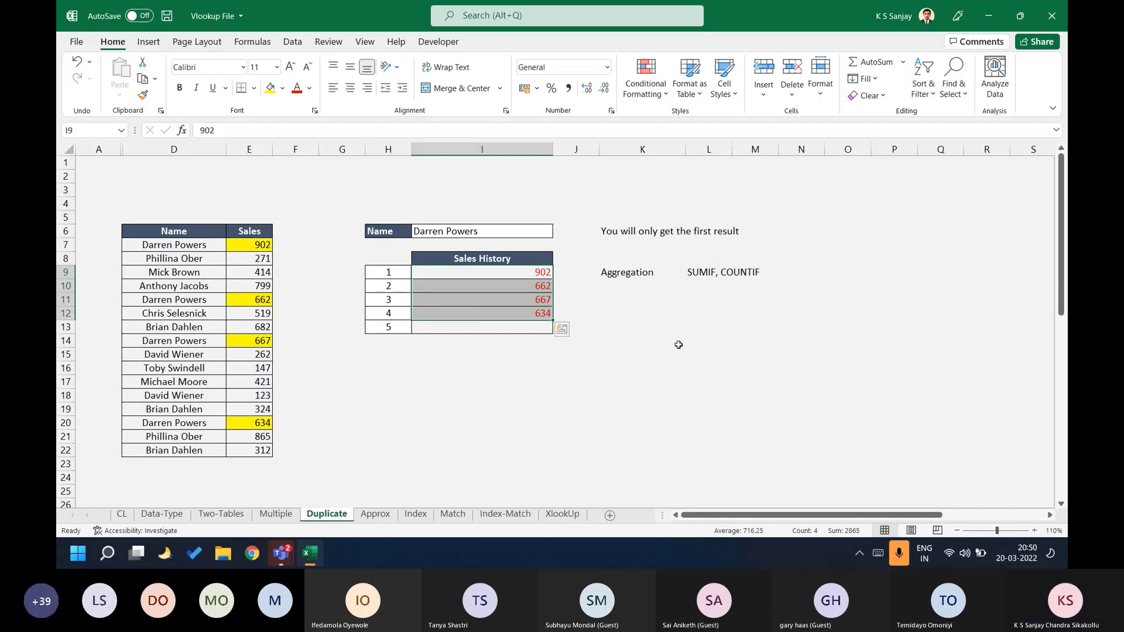
{"action": "key", "text": "Delete"}
{"action": "key", "text": "Left"}
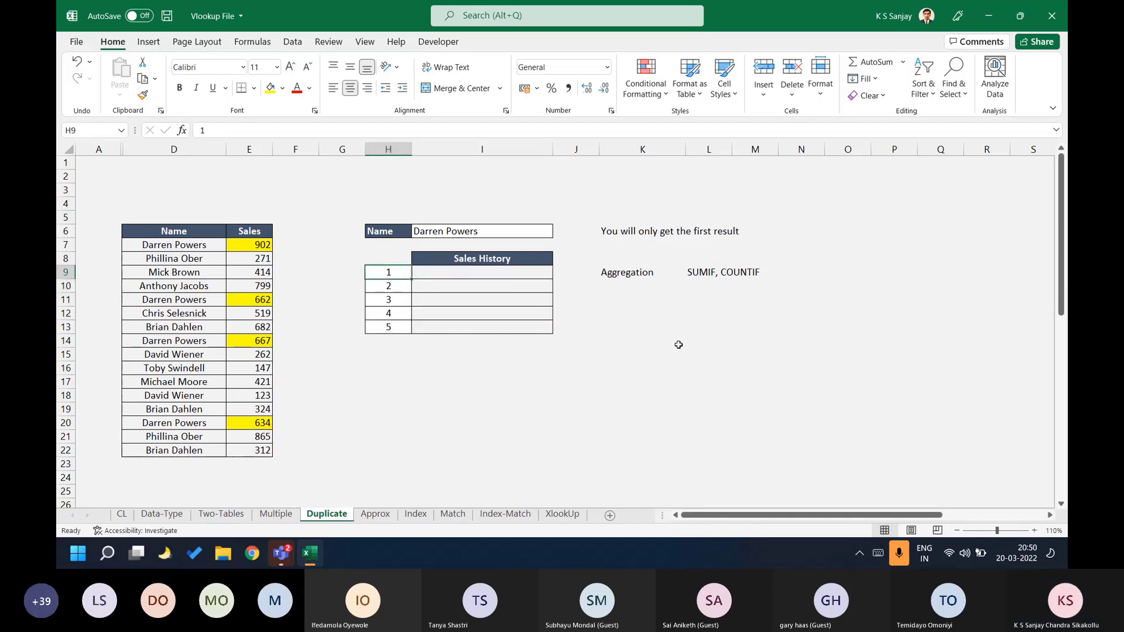
{"action": "key", "text": "Left"}
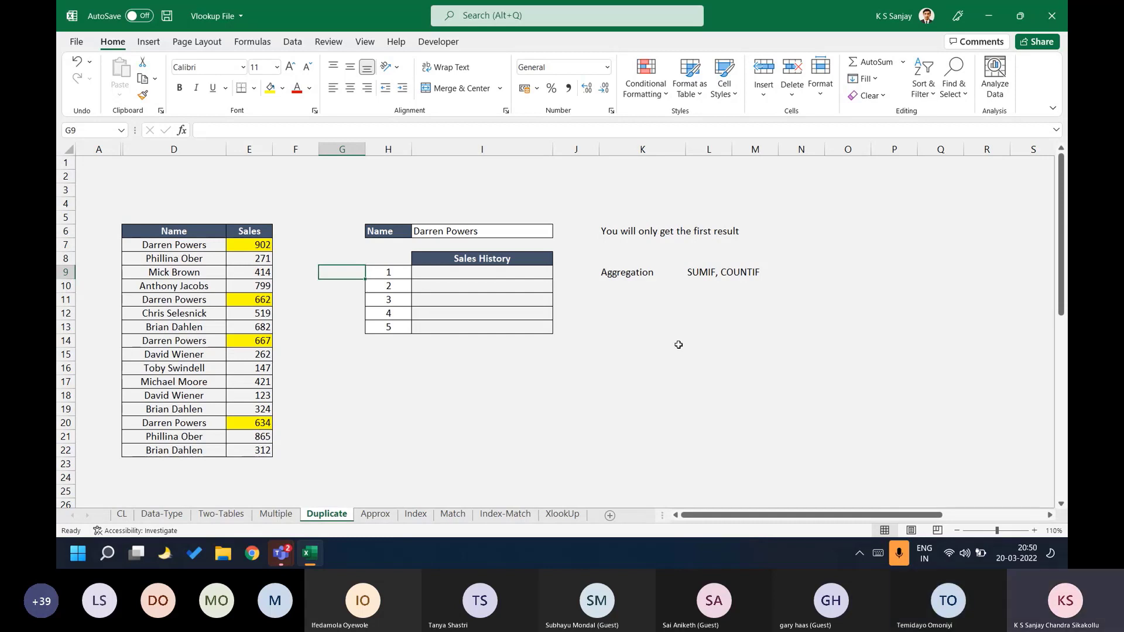
Switch to the Microsoft Teams meeting chat to read the participants' suggestions, and return to the Excel workbook.
{"action": "mouse_move", "coordinate": [281, 553]}
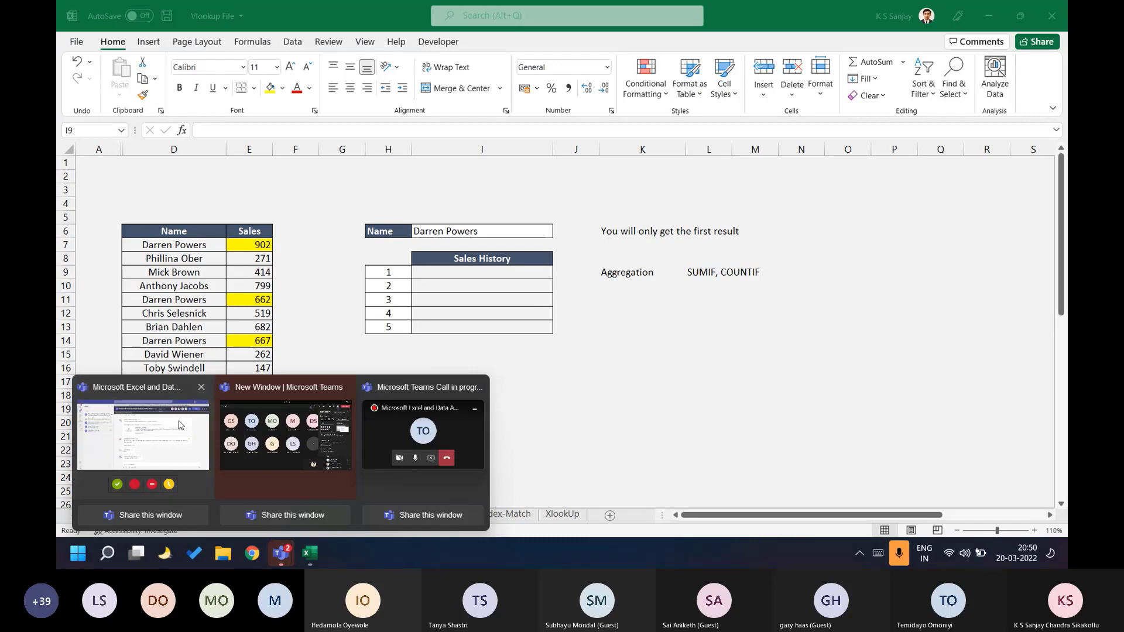
{"action": "left_click", "coordinate": [143, 433]}
{"action": "left_click", "coordinate": [683, 357]}
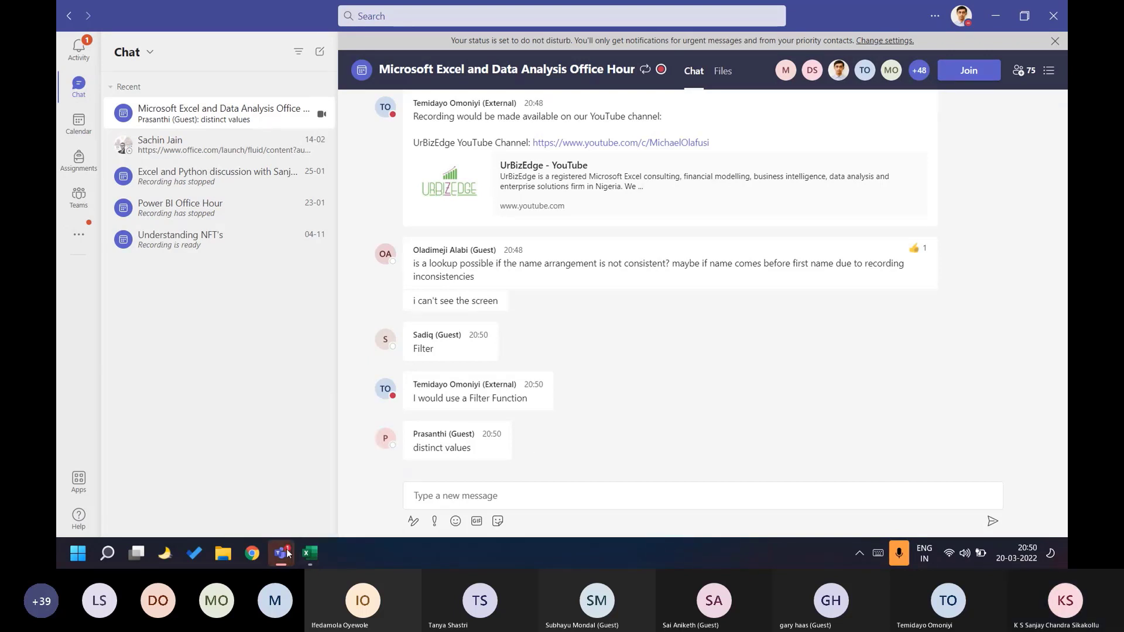
{"action": "left_click", "coordinate": [310, 553]}
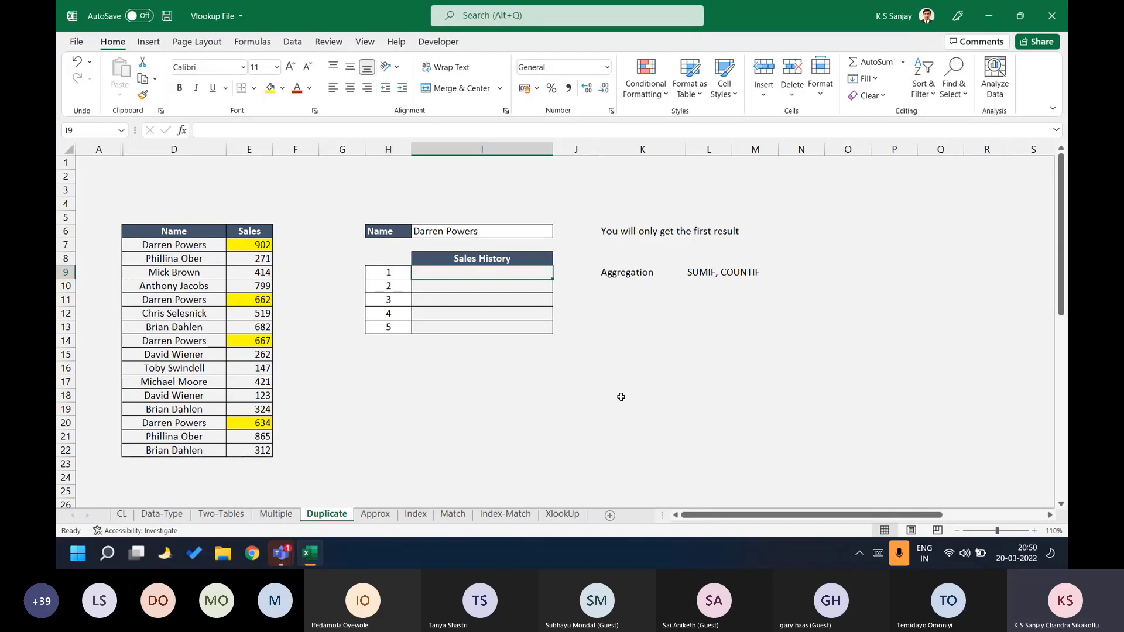
Enter the label "nth Repeated" in K10, below the Aggregation label.
{"action": "key", "text": "Down"}
{"action": "key", "text": "Right"}
{"action": "key", "text": "Right"}
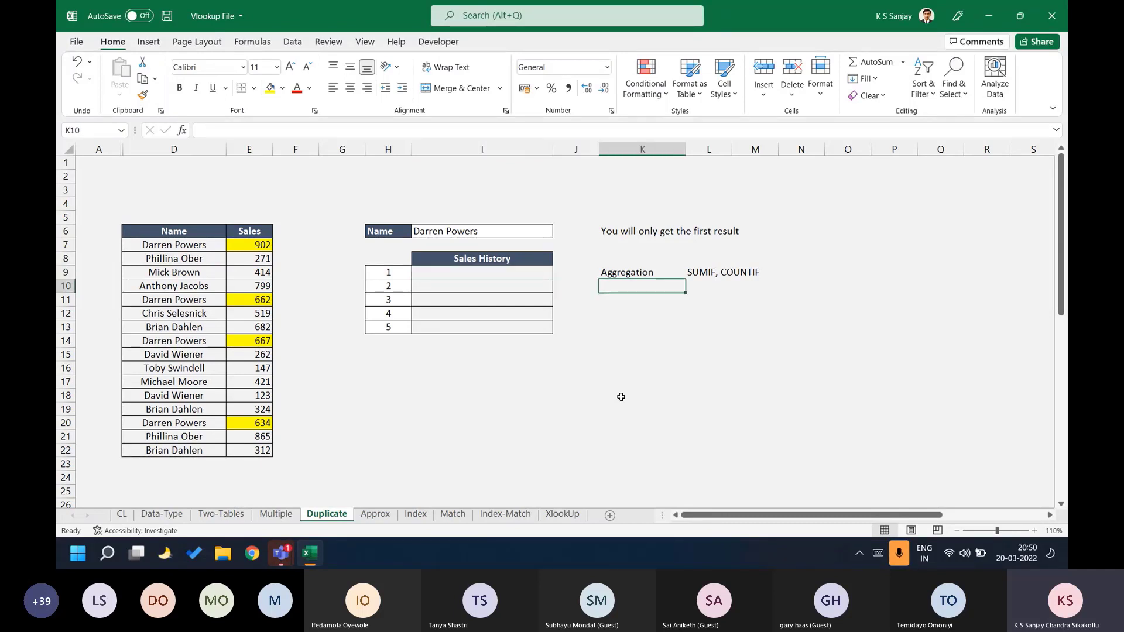
{"action": "type", "text": "nth R"}
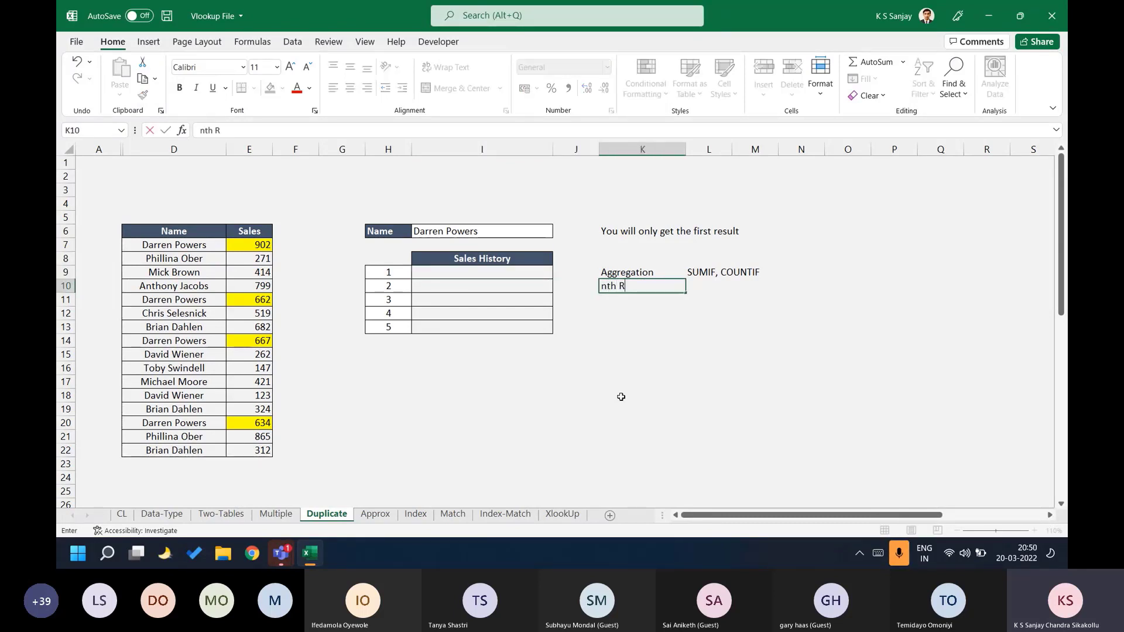
{"action": "type", "text": "epeat"}
{"action": "key", "text": "Return"}
{"action": "key", "text": "Up"}
{"action": "key", "text": "F2"}
{"action": "type", "text": "ed"}
{"action": "key", "text": "Return"}
{"action": "key", "text": "Up"}
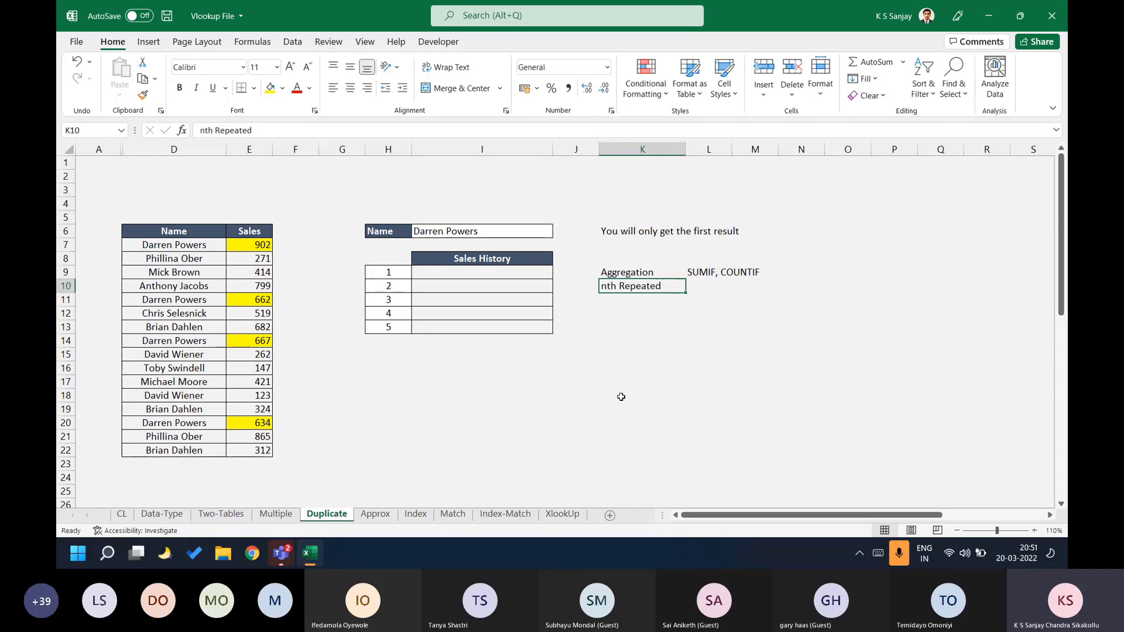
{"action": "key", "text": "Left"}
{"action": "key", "text": "Left"}
{"action": "key", "text": "Left"}
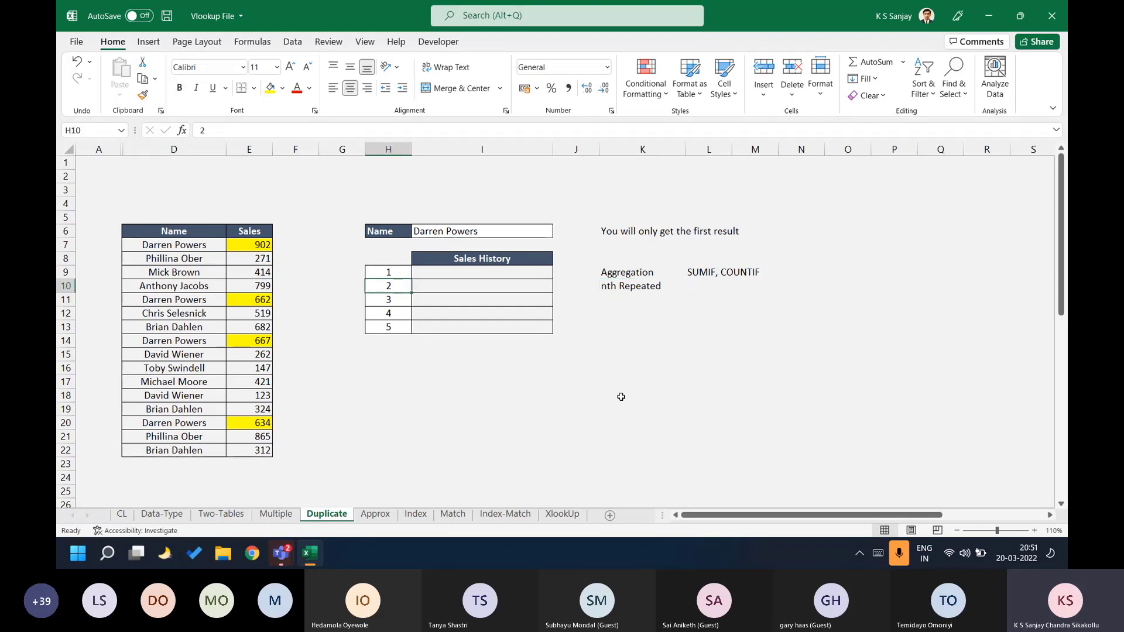
{"action": "key", "text": "Down"}
{"action": "key", "text": "Down"}
{"action": "key", "text": "Right"}
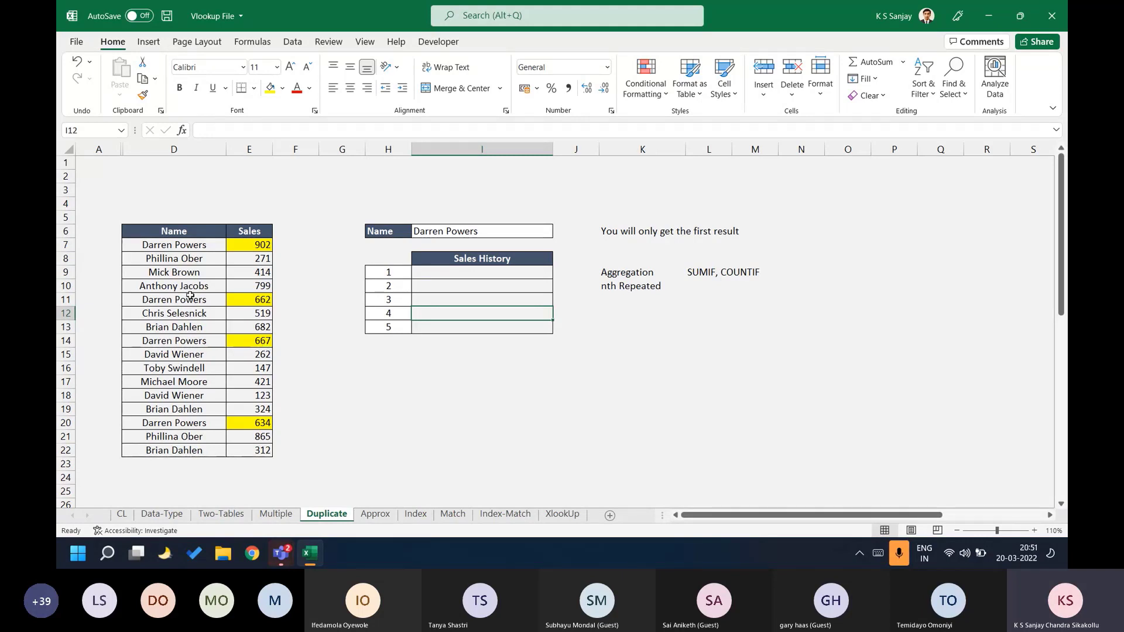
{"action": "left_click", "coordinate": [654, 379]}
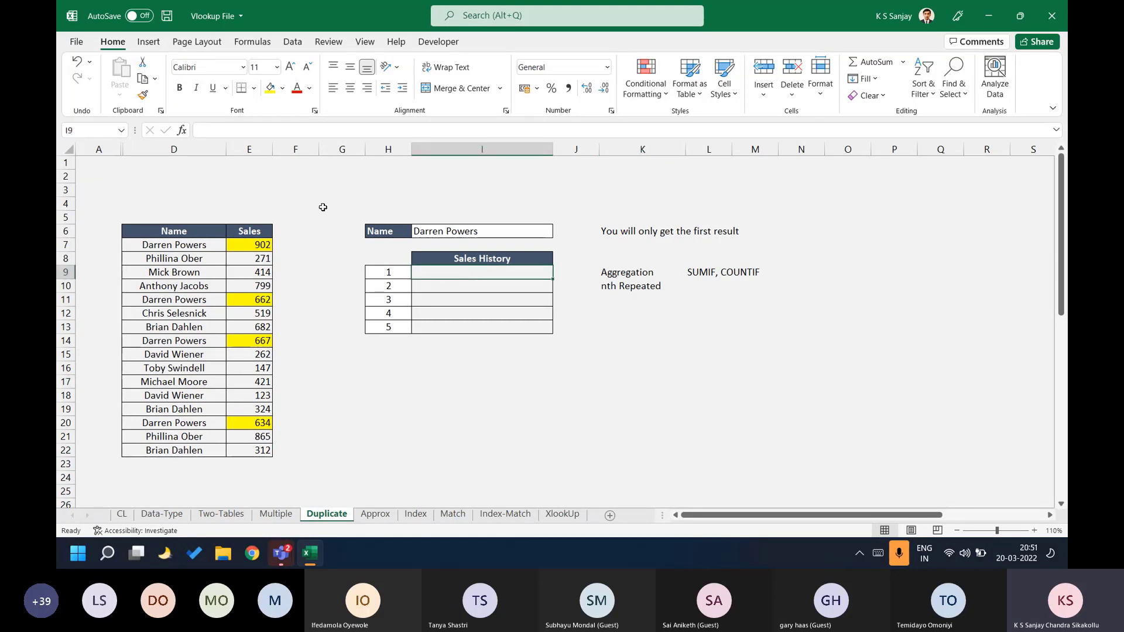
Unhide columns B and C between columns A and D, and select the first Unique Count cell, B7.
{"action": "left_click", "coordinate": [108, 146]}
{"action": "left_click_drag", "start_coordinate": [108, 144], "coordinate": [174, 149]}
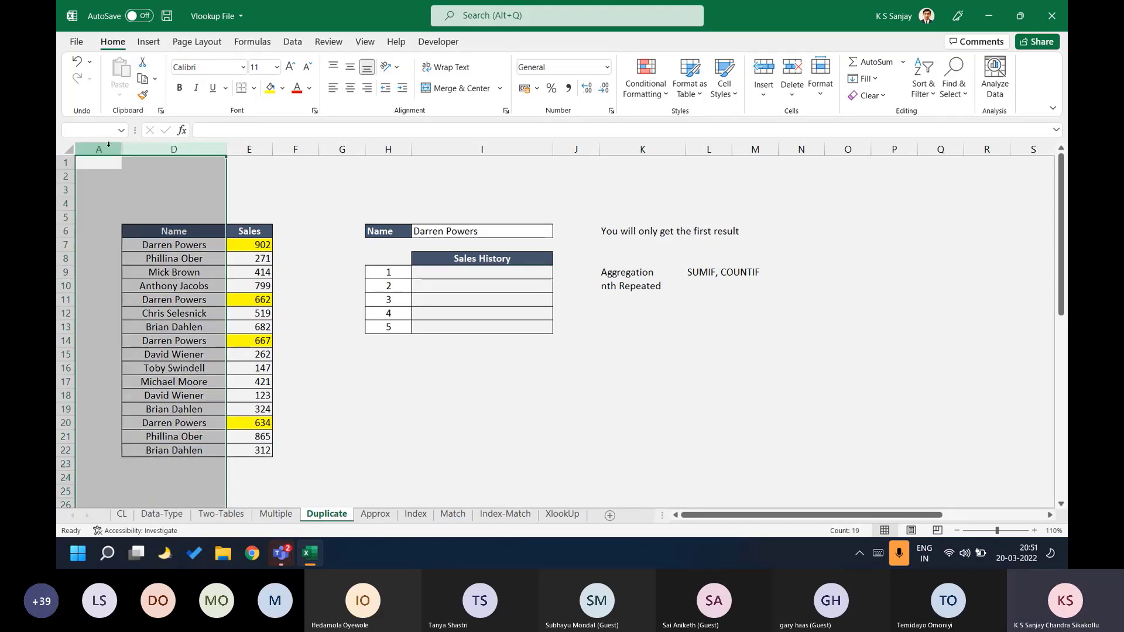
{"action": "right_click", "coordinate": [110, 148]}
{"action": "left_click", "coordinate": [146, 374]}
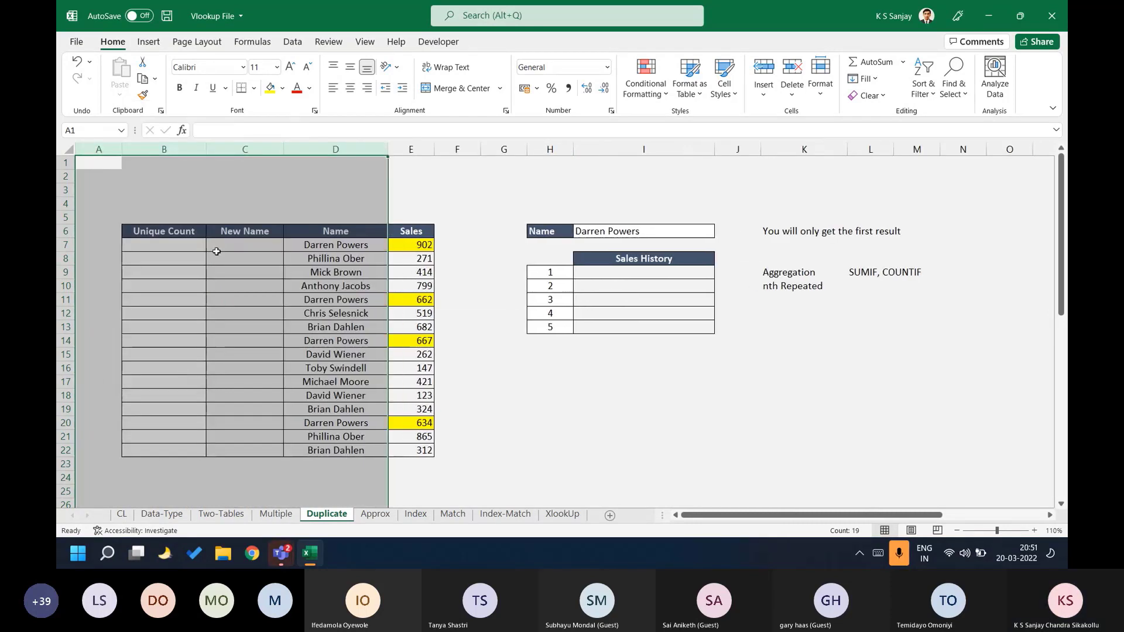
{"action": "left_click", "coordinate": [177, 228]}
{"action": "key", "text": "Down"}
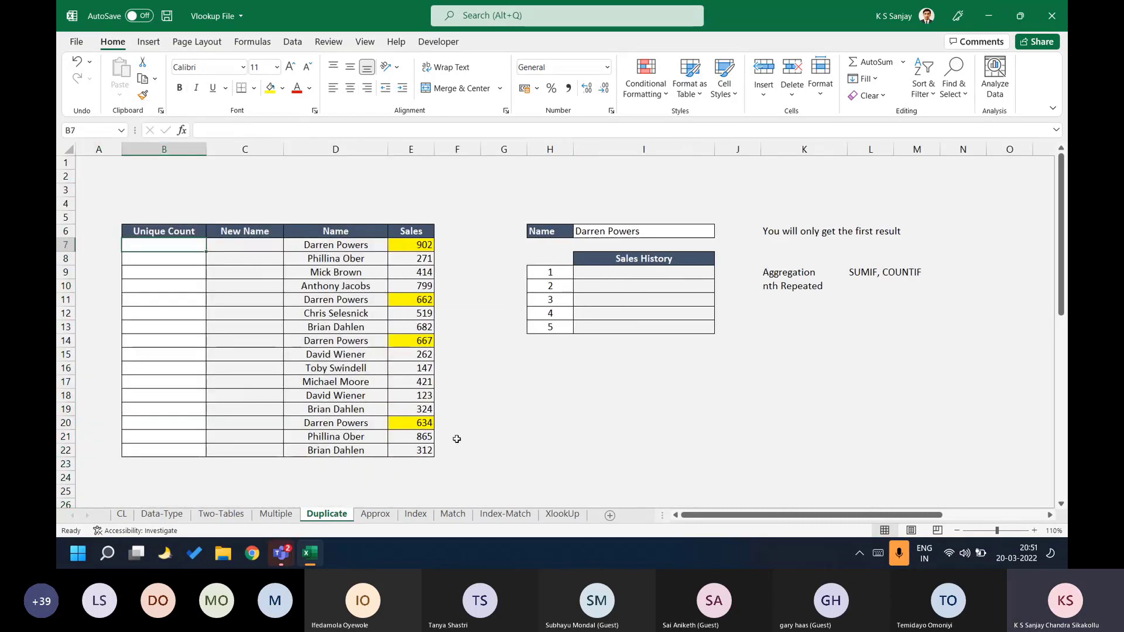
Enter the note "Count the instance" in G3.
{"action": "left_click", "coordinate": [501, 189]}
{"action": "type", "text": "Count the instance"}
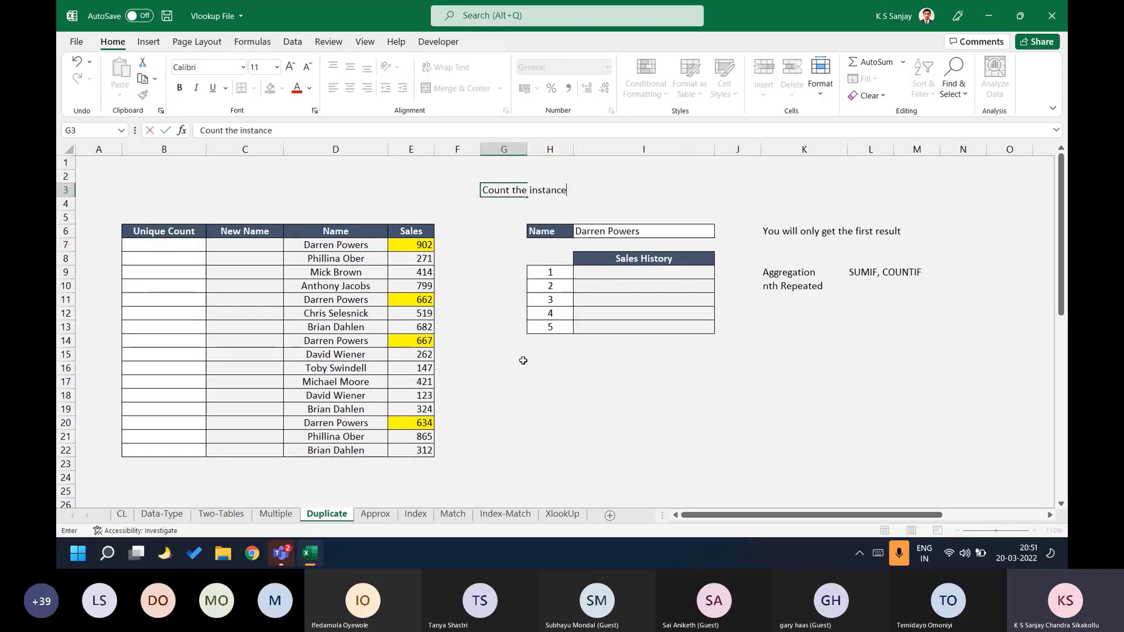
{"action": "key", "text": "ctrl+Return"}
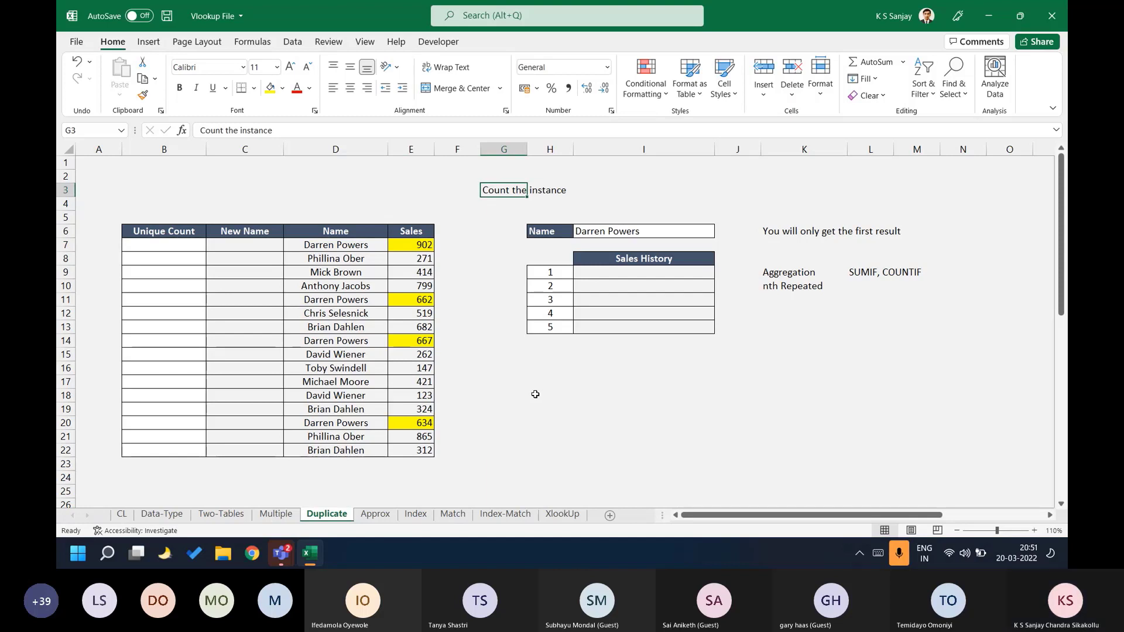
Set the font colour of the repeated customer name in D7, D11, D14 and D20 to red.
{"action": "left_click", "coordinate": [345, 245]}
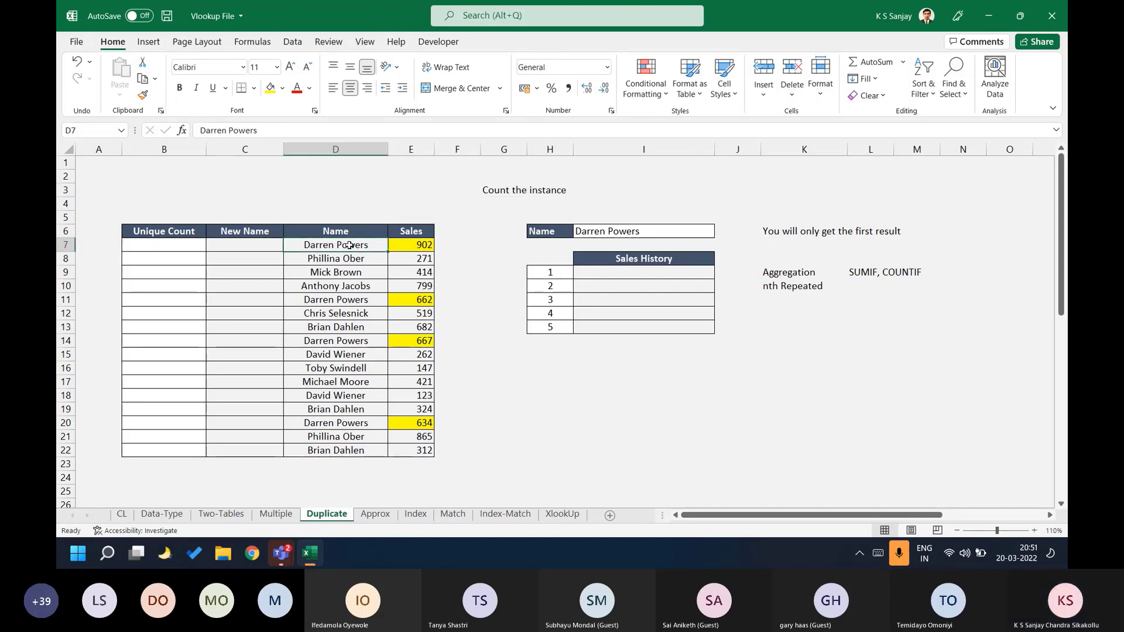
{"action": "left_click", "coordinate": [345, 299]}
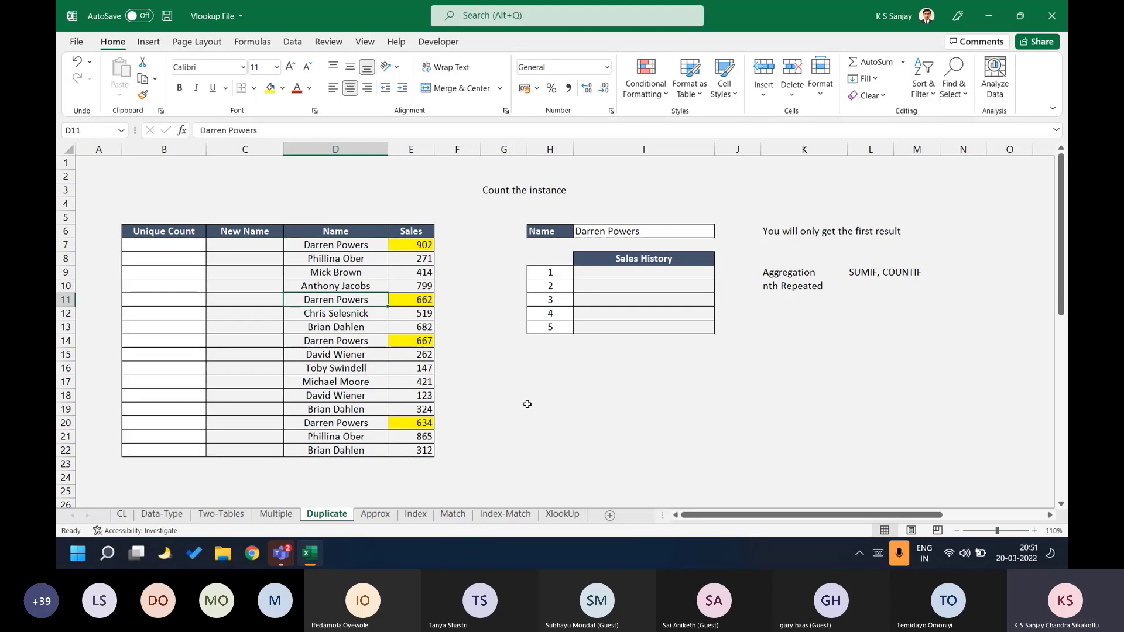
{"action": "left_click", "coordinate": [352, 340]}
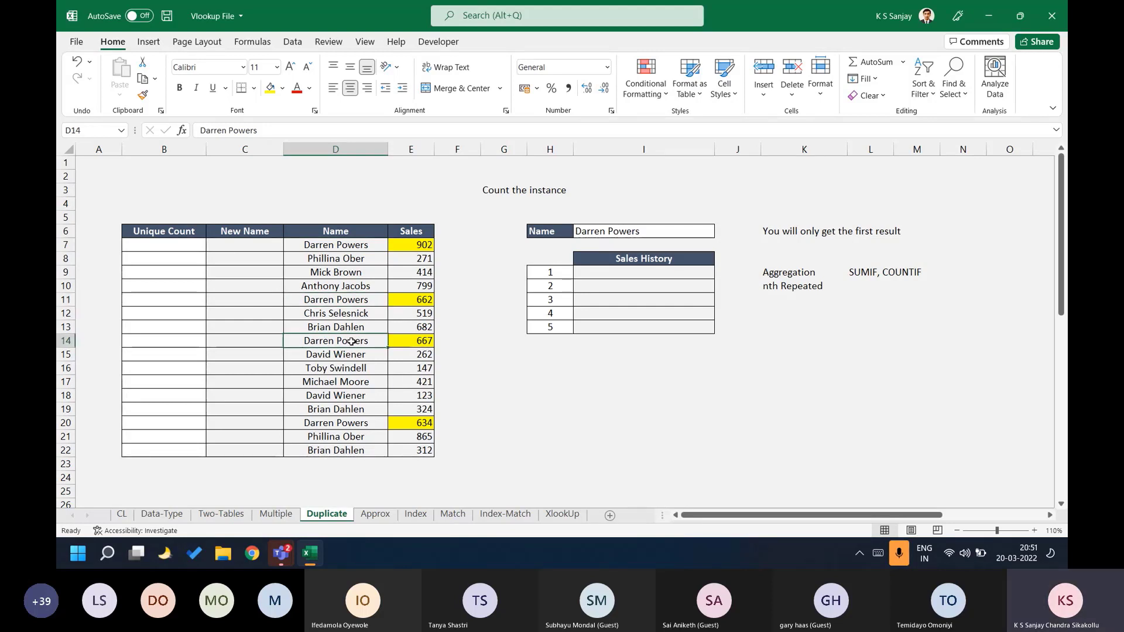
{"action": "left_click", "coordinate": [296, 96]}
{"action": "key", "text": "Down"}
{"action": "key", "text": "Down"}
{"action": "key", "text": "Down"}
{"action": "key", "text": "Down"}
{"action": "key", "text": "Down"}
{"action": "key", "text": "Down"}
{"action": "left_click", "coordinate": [296, 96]}
{"action": "key", "text": "Up"}
{"action": "key", "text": "Up"}
{"action": "key", "text": "Up"}
{"action": "key", "text": "Up"}
{"action": "key", "text": "Up"}
{"action": "key", "text": "Up"}
{"action": "key", "text": "Up"}
{"action": "key", "text": "Up"}
{"action": "key", "text": "Up"}
{"action": "key", "text": "Up"}
{"action": "key", "text": "Down"}
{"action": "left_click", "coordinate": [296, 96]}
{"action": "key", "text": "Up"}
{"action": "key", "text": "Up"}
{"action": "key", "text": "Up"}
{"action": "key", "text": "Up"}
{"action": "left_click", "coordinate": [297, 96]}
Enter the repeated customer's full name followed by 1 in D2 and by 2 in D3 as numbered examples.
{"action": "key", "text": "Up"}
{"action": "key", "text": "Up"}
{"action": "key", "text": "Up"}
{"action": "key", "text": "Up"}
{"action": "key", "text": "Up"}
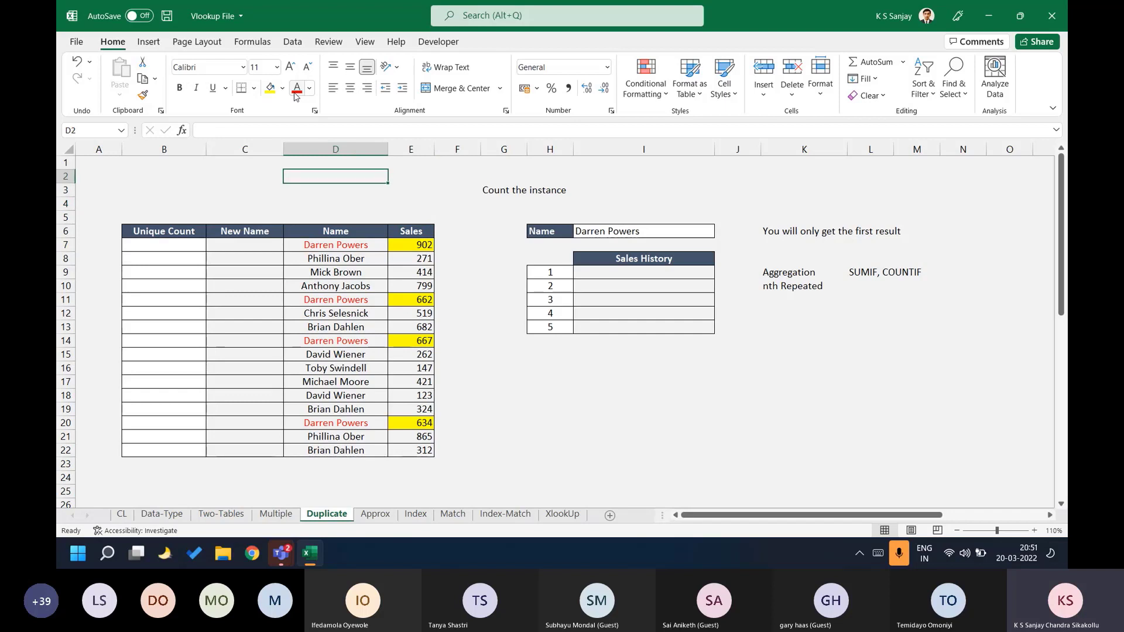
{"action": "type", "text": "Darren "}
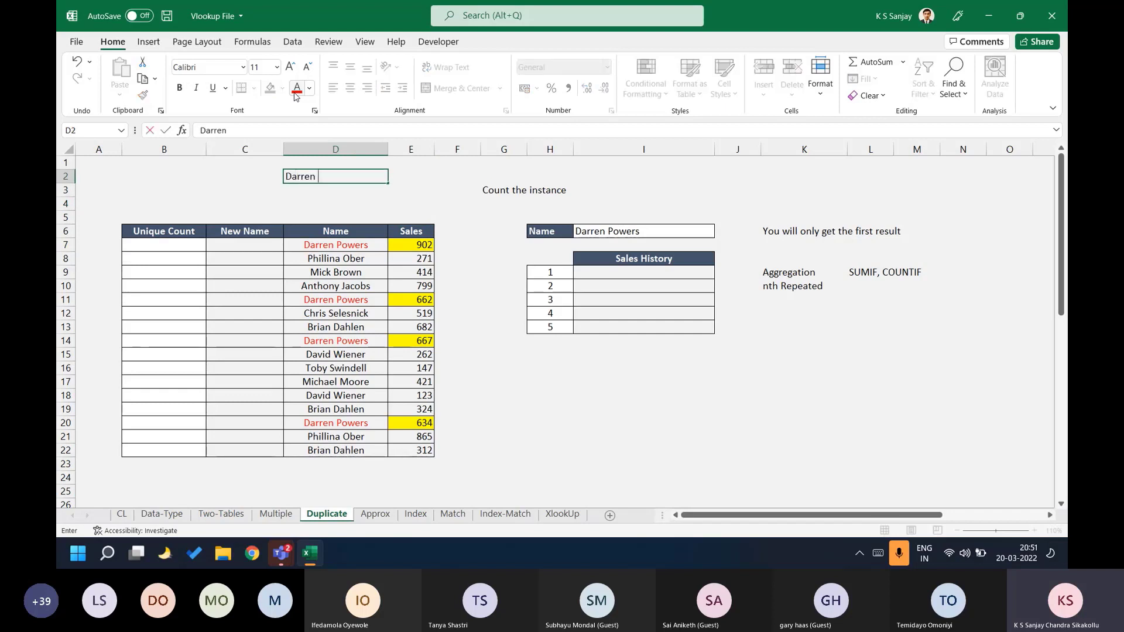
{"action": "type", "text": "Powers 1"}
{"action": "key", "text": "Return"}
{"action": "type", "text": "Darren Powers"}
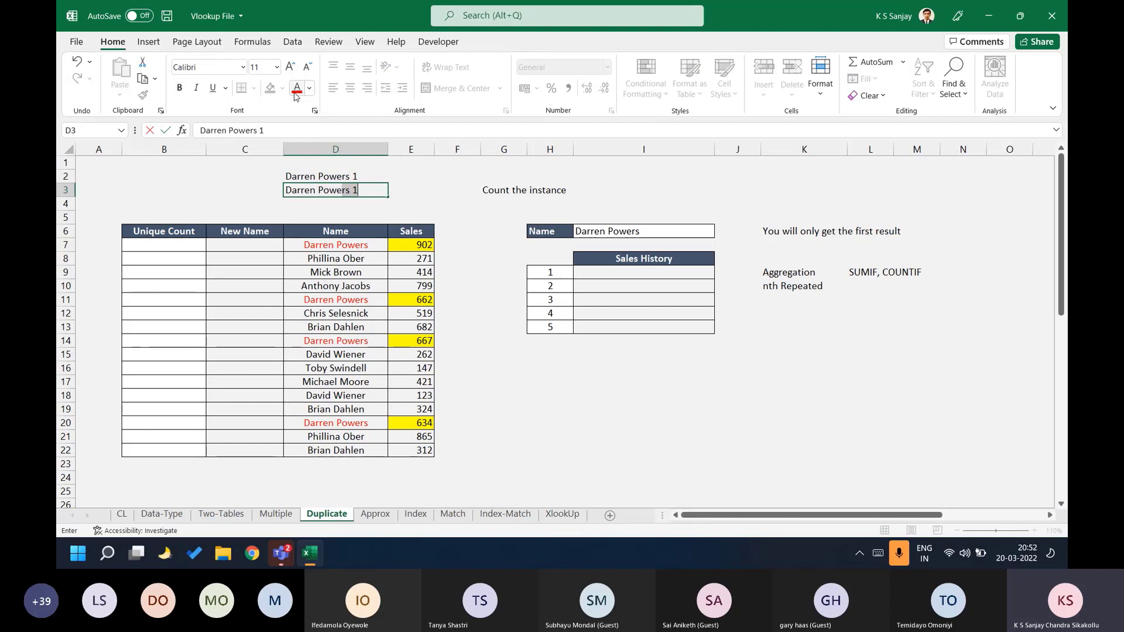
{"action": "type", "text": " 2"}
{"action": "key", "text": "Return"}
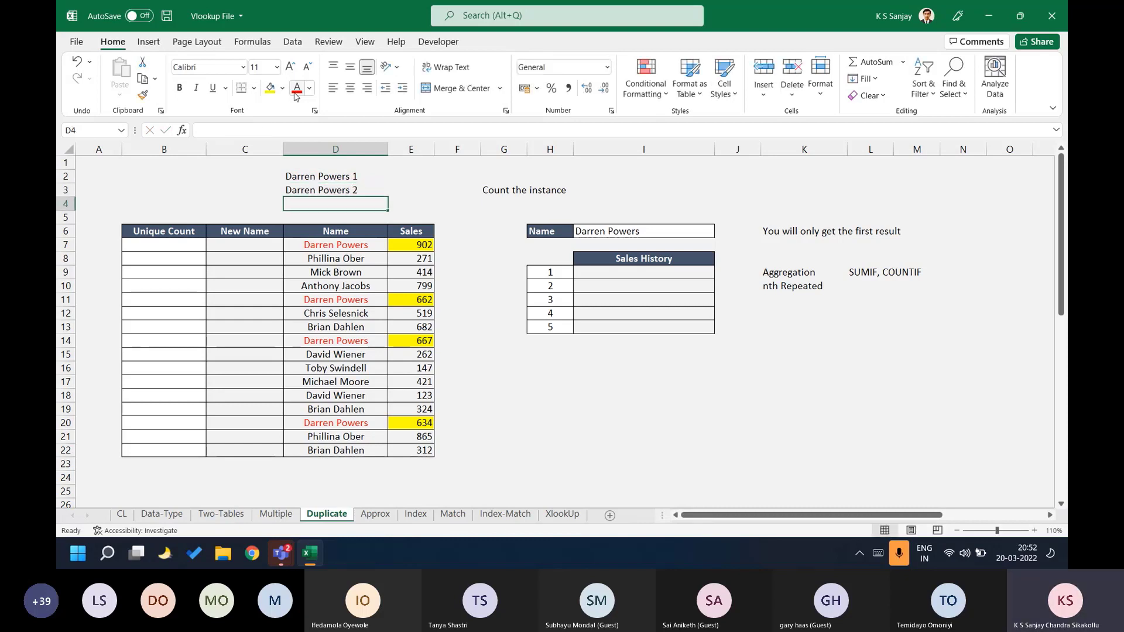
{"action": "key", "text": "Up"}
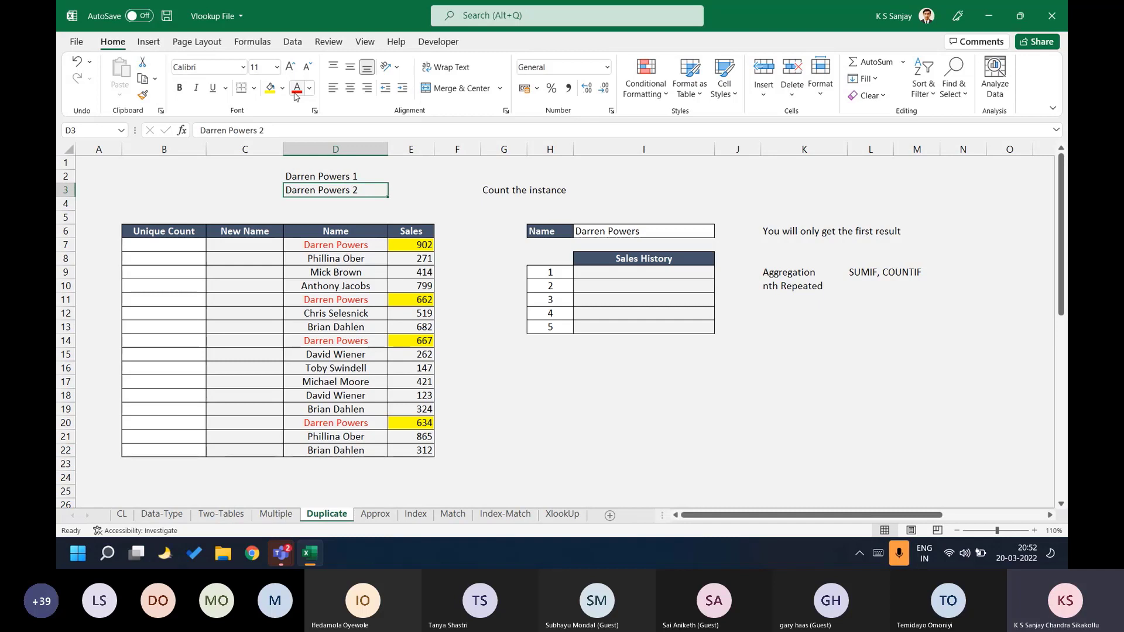
Review the Name column and the first Sales History number, and clear the numbered example names from D2:D3.
{"action": "left_click_drag", "start_coordinate": [370, 244], "coordinate": [371, 443]}
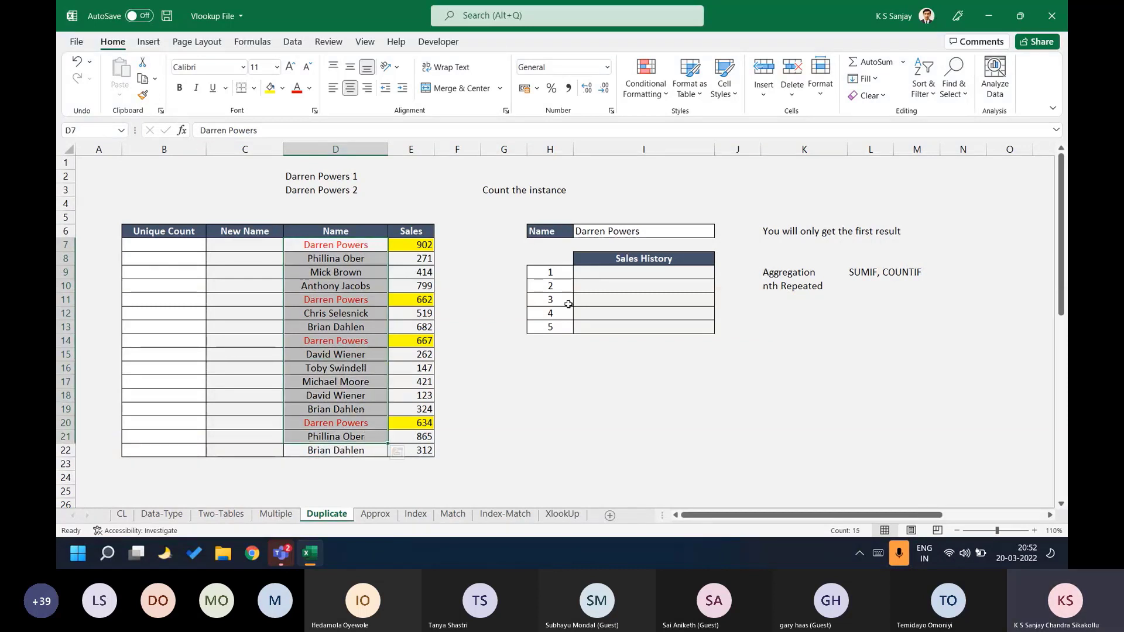
{"action": "left_click", "coordinate": [561, 271]}
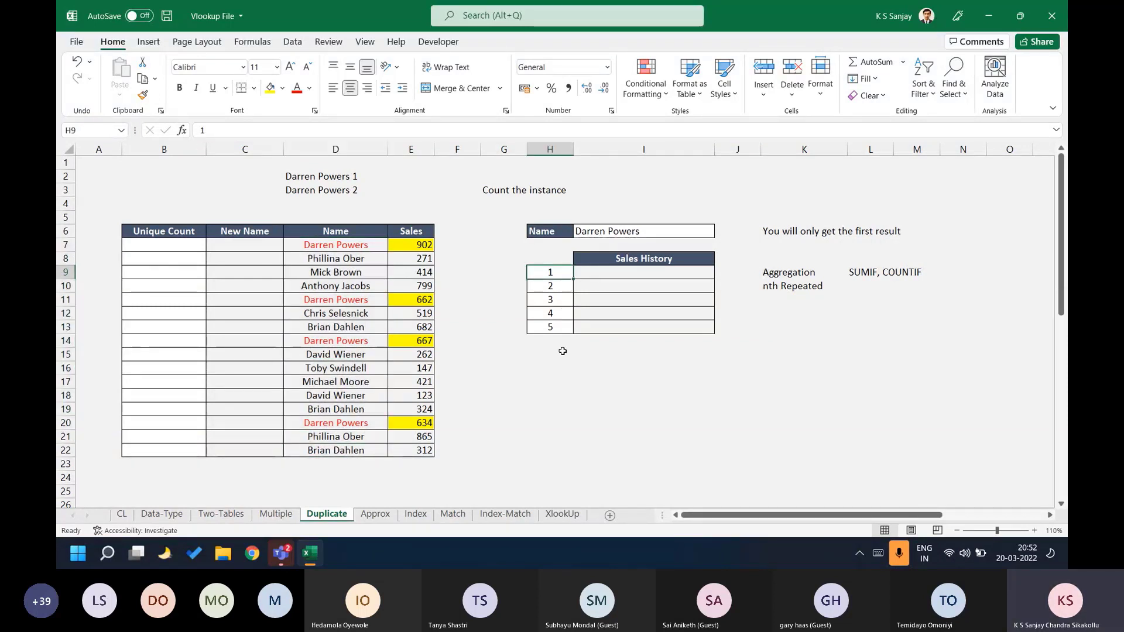
{"action": "left_click_drag", "start_coordinate": [304, 172], "coordinate": [326, 200]}
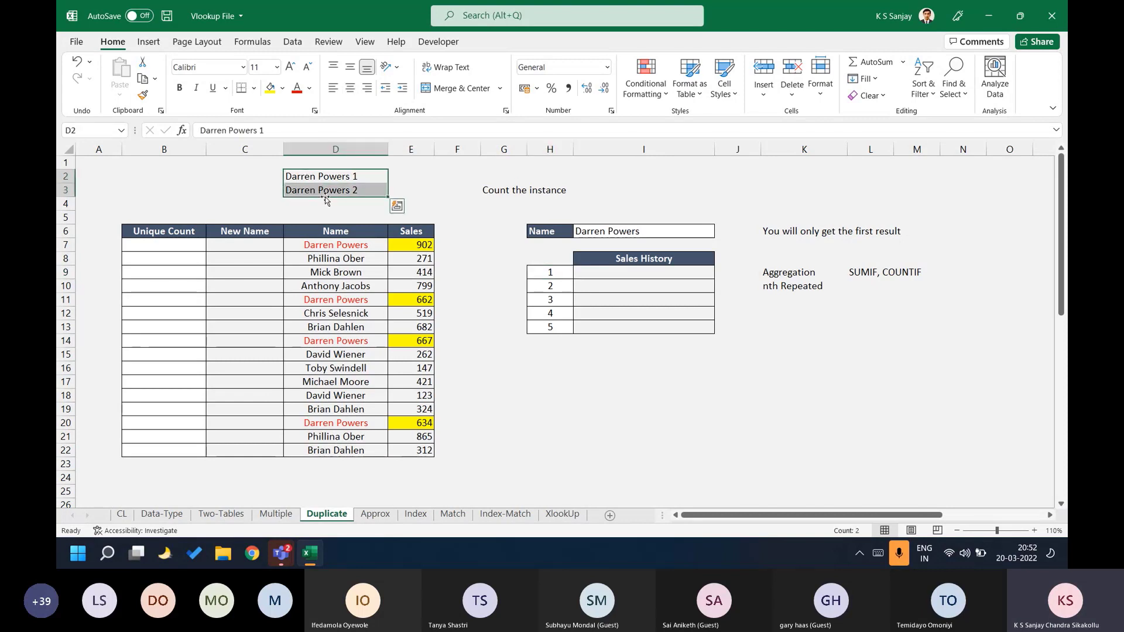
{"action": "key", "text": "Delete"}
Enter =COUNTIF($D$7:D7,D7) in B7, anchoring only the start of the range.
{"action": "left_click", "coordinate": [169, 243]}
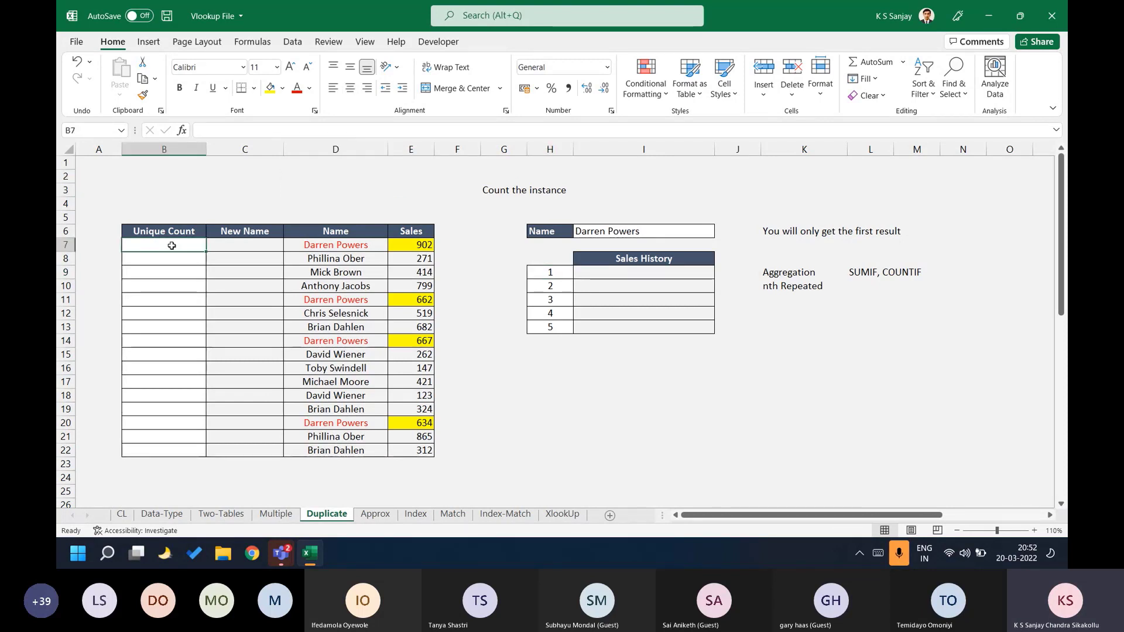
{"action": "type", "text": "=COUNTIF("}
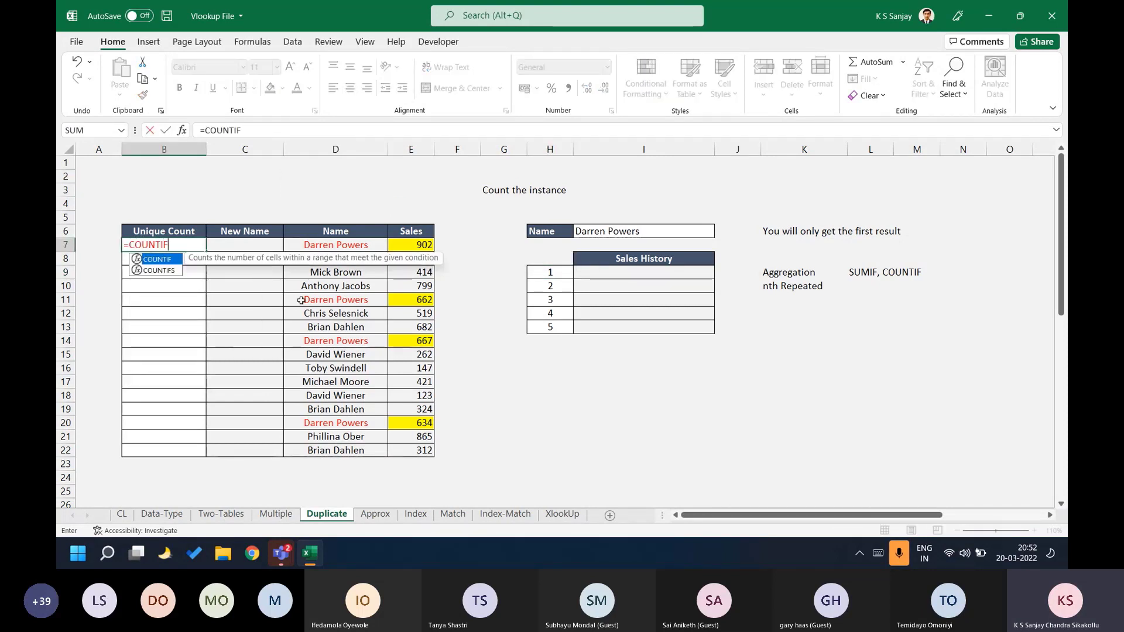
{"action": "left_click", "coordinate": [359, 243]}
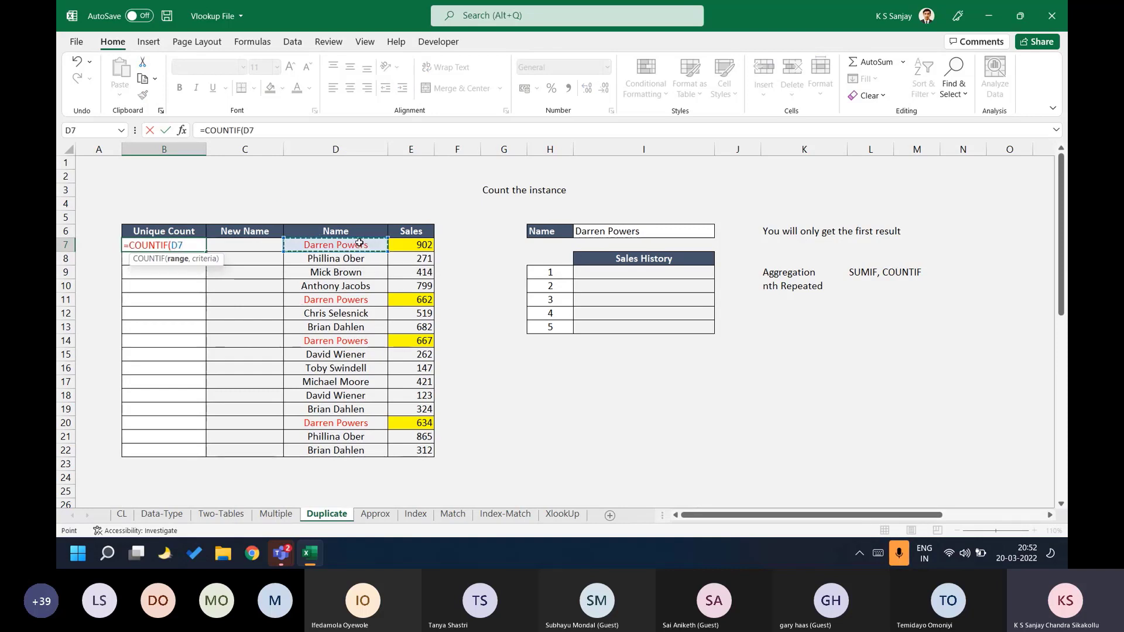
{"action": "key", "text": "F8"}
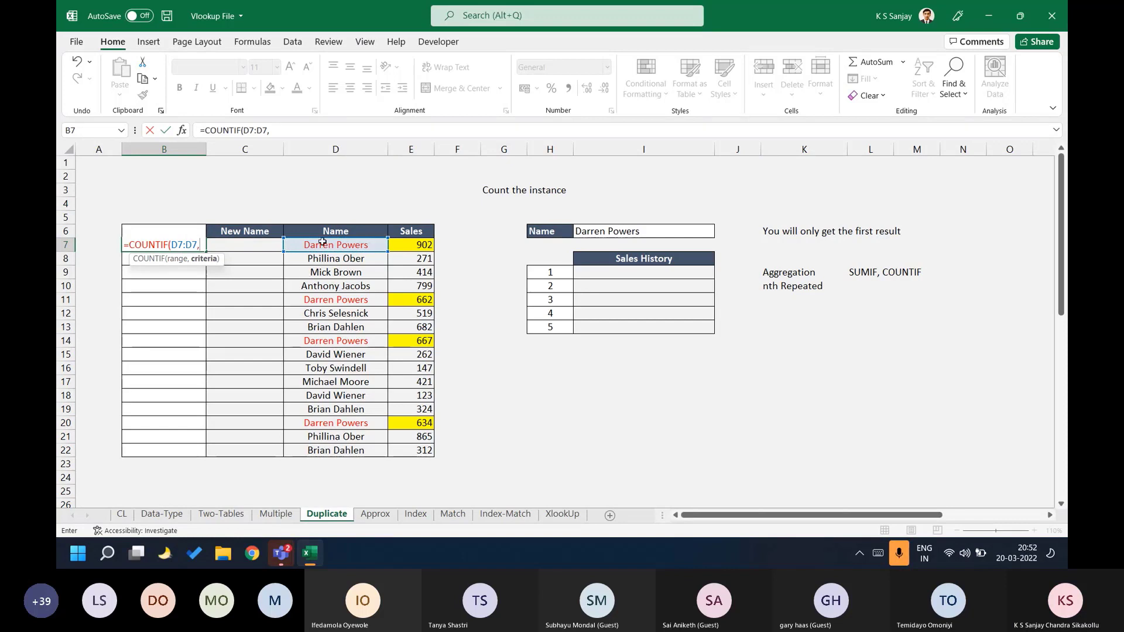
{"action": "left_click", "coordinate": [322, 245]}
{"action": "left_click", "coordinate": [179, 244]}
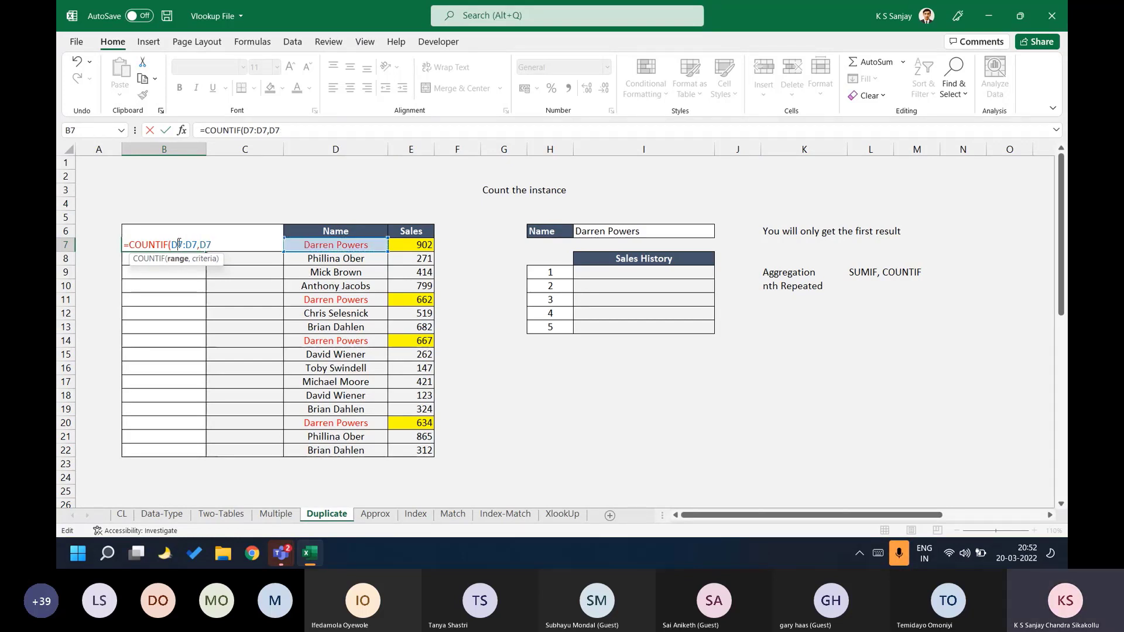
{"action": "key", "text": "F4"}
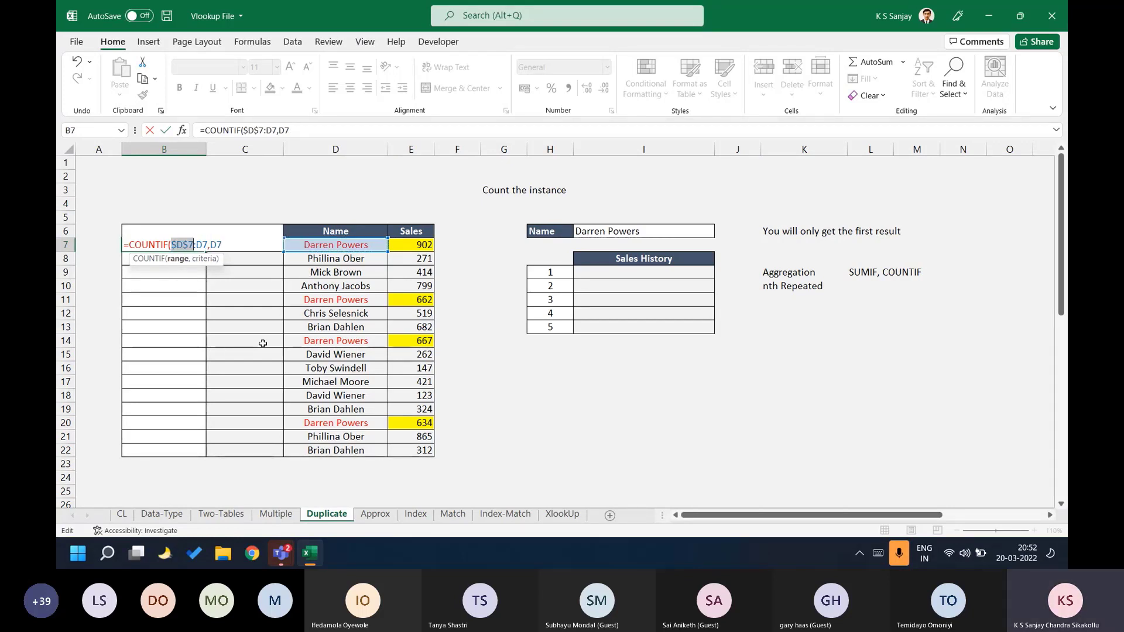
{"action": "left_click", "coordinate": [226, 242]}
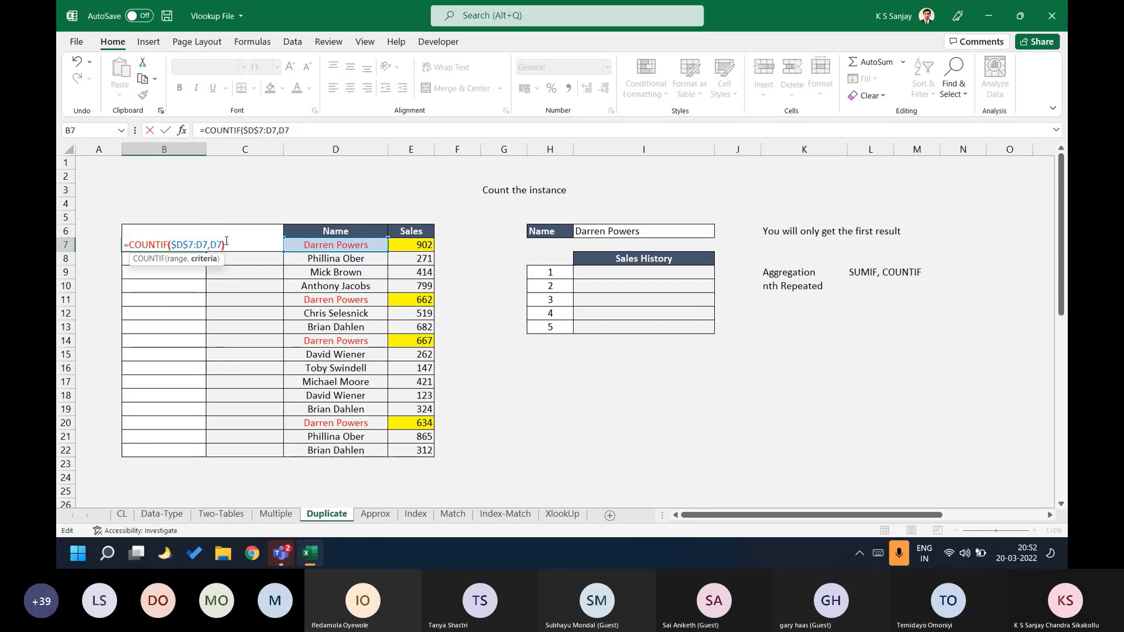
{"action": "key", "text": "ctrl+Return"}
Copy the COUNTIF formula from B7 down the Unique Count column to B22.
{"action": "key", "text": "ctrl+c"}
{"action": "key", "text": "shift+Down"}
{"action": "key", "text": "shift+Down"}
{"action": "key", "text": "shift+Down"}
{"action": "key", "text": "shift+Down"}
{"action": "key", "text": "shift+Down"}
{"action": "key", "text": "shift+Down"}
{"action": "key", "text": "shift+Down"}
{"action": "key", "text": "shift+Down"}
{"action": "key", "text": "shift+Down"}
{"action": "key", "text": "shift+Down"}
{"action": "key", "text": "shift+Down"}
{"action": "key", "text": "shift+Down"}
{"action": "key", "text": "shift+Down"}
{"action": "key", "text": "shift+Down"}
{"action": "key", "text": "shift+Down"}
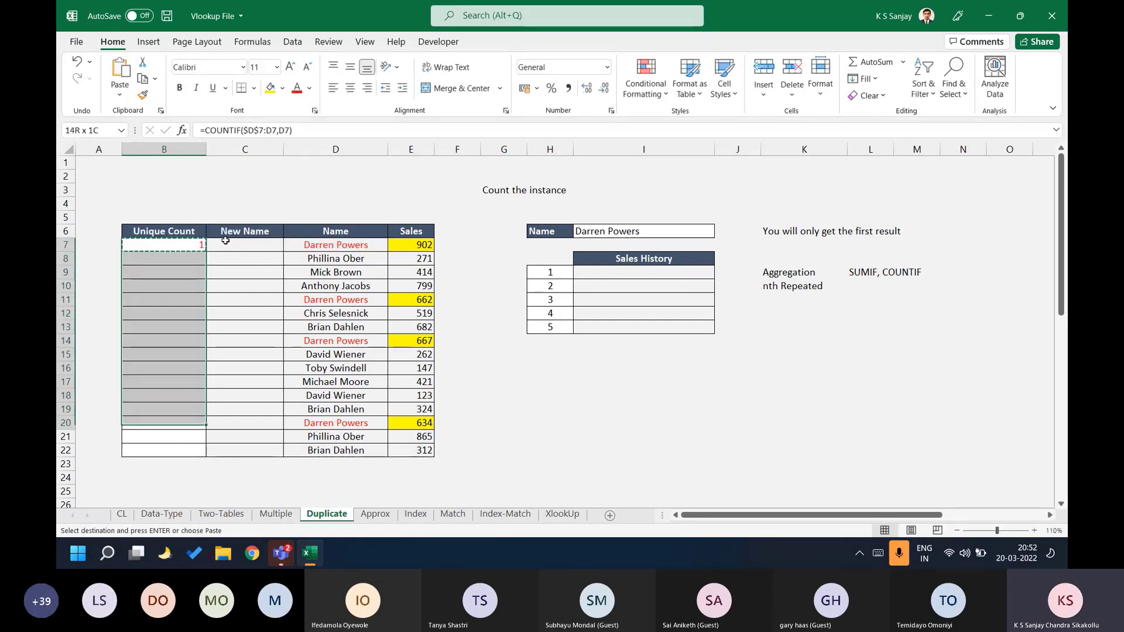
{"action": "key", "text": "ctrl+v"}
{"action": "key", "text": "Escape"}
{"action": "key", "text": "shift+Up"}
{"action": "key", "text": "shift+Up"}
{"action": "key", "text": "shift+Up"}
{"action": "key", "text": "shift+Up"}
{"action": "key", "text": "shift+Up"}
{"action": "key", "text": "shift+Up"}
{"action": "key", "text": "shift+Up"}
{"action": "key", "text": "shift+Up"}
{"action": "key", "text": "shift+Up"}
{"action": "key", "text": "shift+Up"}
{"action": "key", "text": "shift+Up"}
{"action": "key", "text": "shift+Up"}
{"action": "key", "text": "shift+Up"}
{"action": "key", "text": "shift+Up"}
{"action": "key", "text": "shift+Up"}
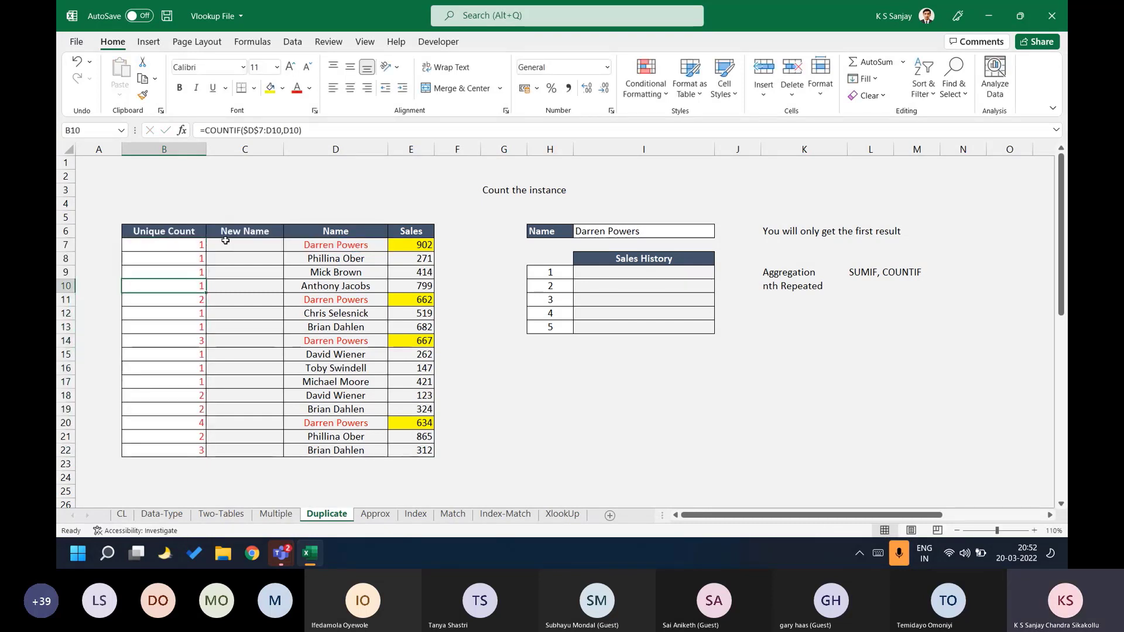
{"action": "key", "text": "F2"}
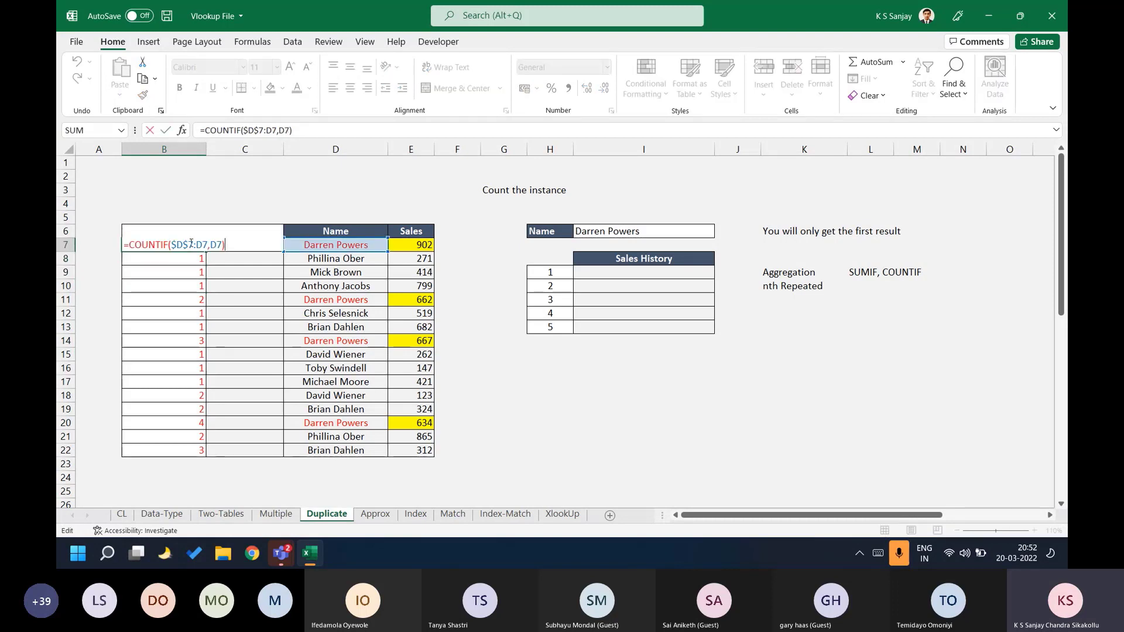
{"action": "key", "text": "Escape"}
{"action": "key", "text": "Up"}
{"action": "key", "text": "Up"}
{"action": "key", "text": "Up"}
{"action": "key", "text": "Up"}
{"action": "type", "text": "=COUNTIF("}
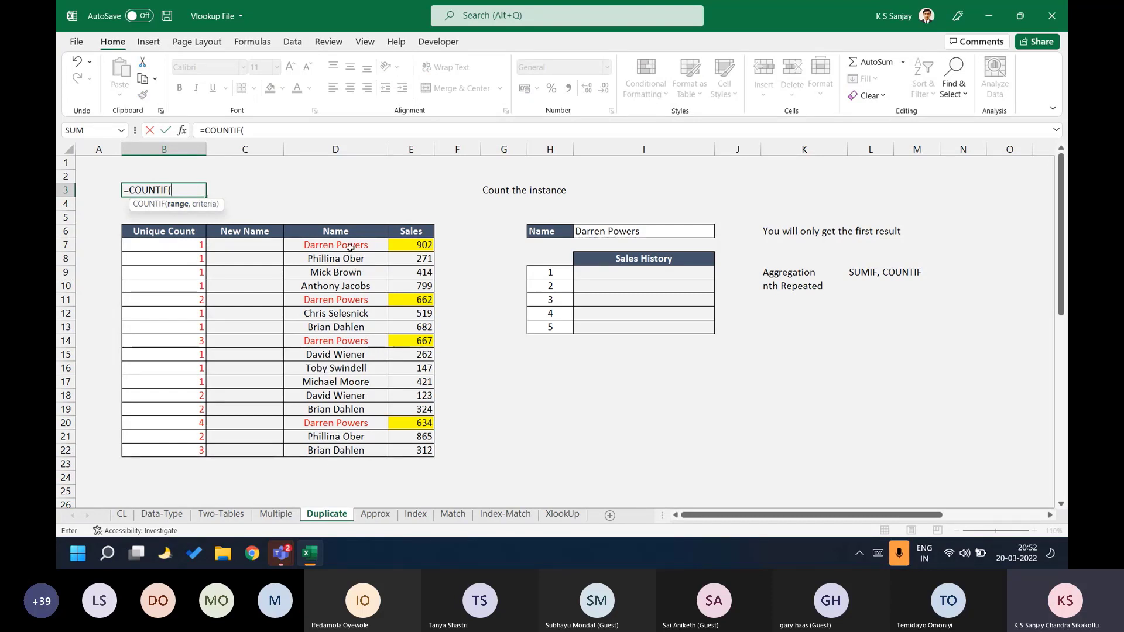
{"action": "key", "text": "BackSpace"}
{"action": "key", "text": "Escape"}
{"action": "key", "text": "Escape"}
{"action": "key", "text": "Down"}
{"action": "key", "text": "Down"}
{"action": "key", "text": "Down"}
{"action": "key", "text": "Down"}
Examine the COUNTIF formula in B7 and in the rows below it to see how its range expands.
{"action": "key", "text": "F2"}
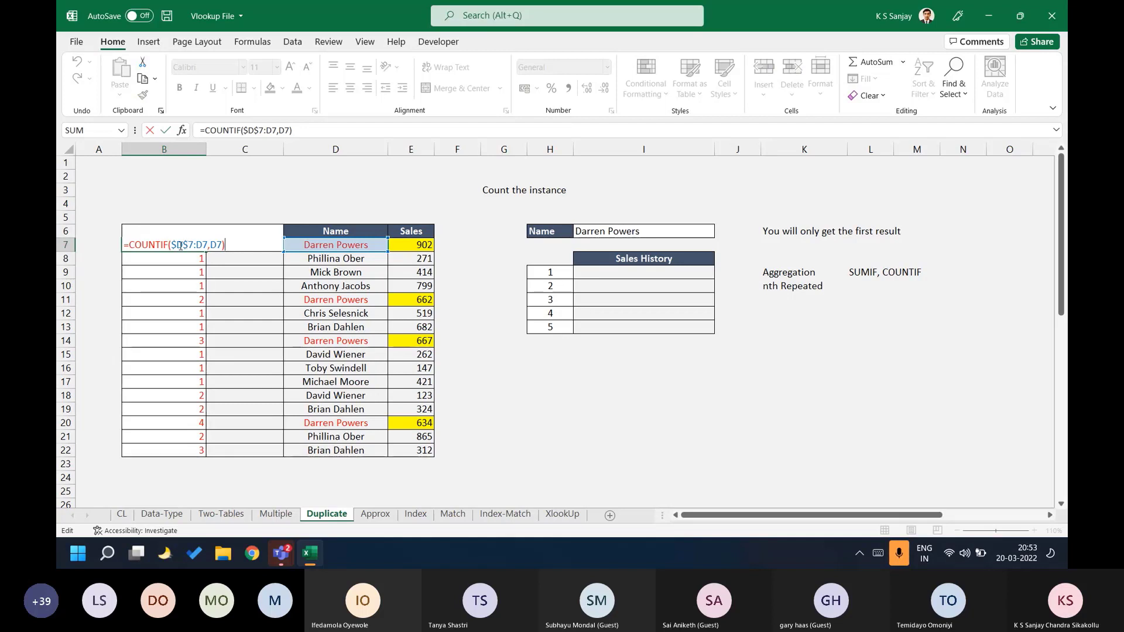
{"action": "left_click_drag", "start_coordinate": [171, 245], "coordinate": [193, 245]}
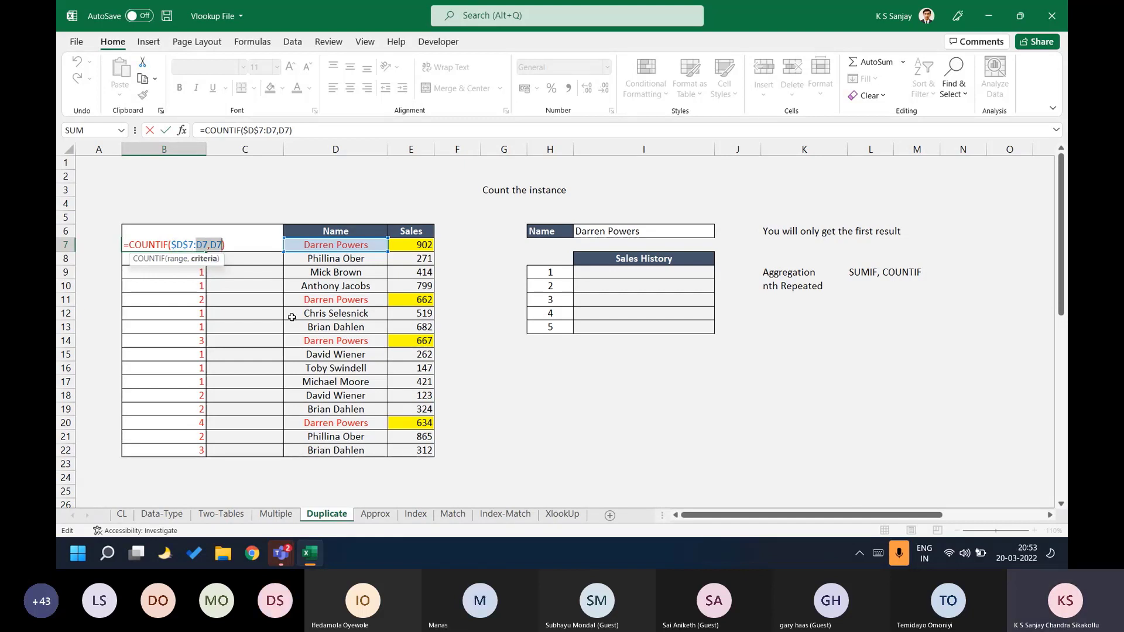
{"action": "key", "text": "Return"}
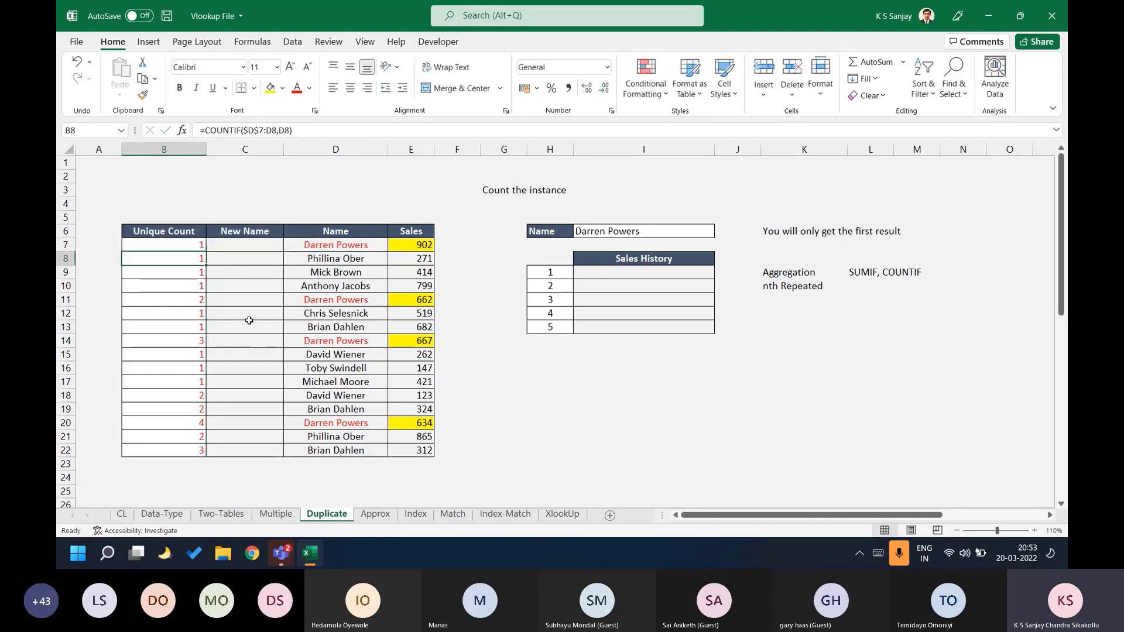
{"action": "key", "text": "F2"}
{"action": "key", "text": "Return"}
{"action": "key", "text": "F2"}
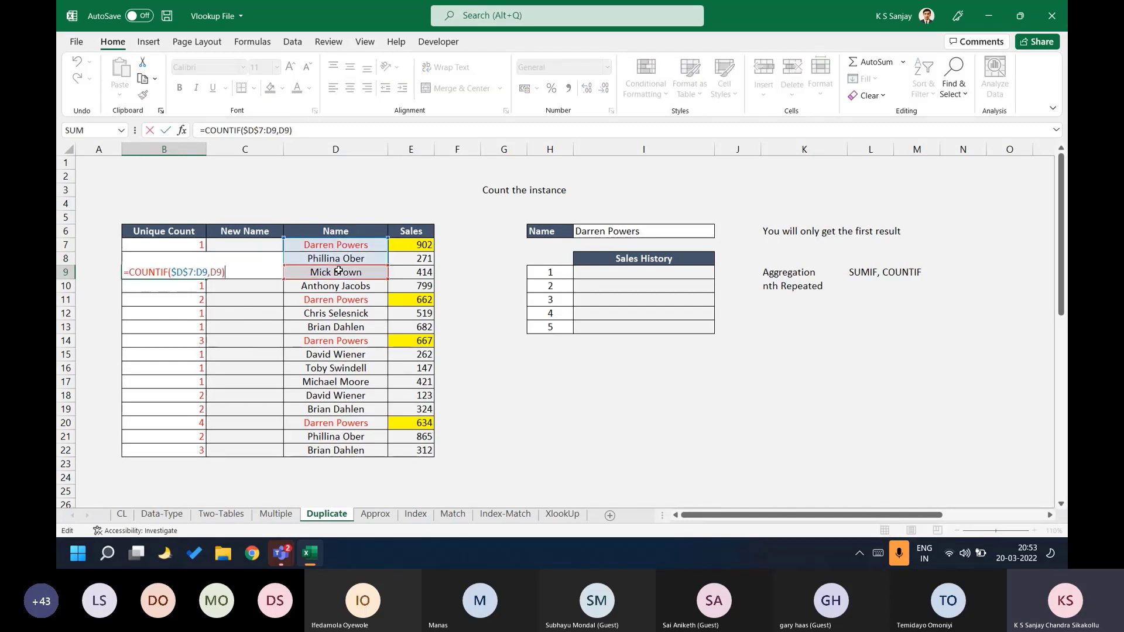
{"action": "key", "text": "Return"}
{"action": "key", "text": "F2"}
{"action": "key", "text": "Return"}
{"action": "key", "text": "F2"}
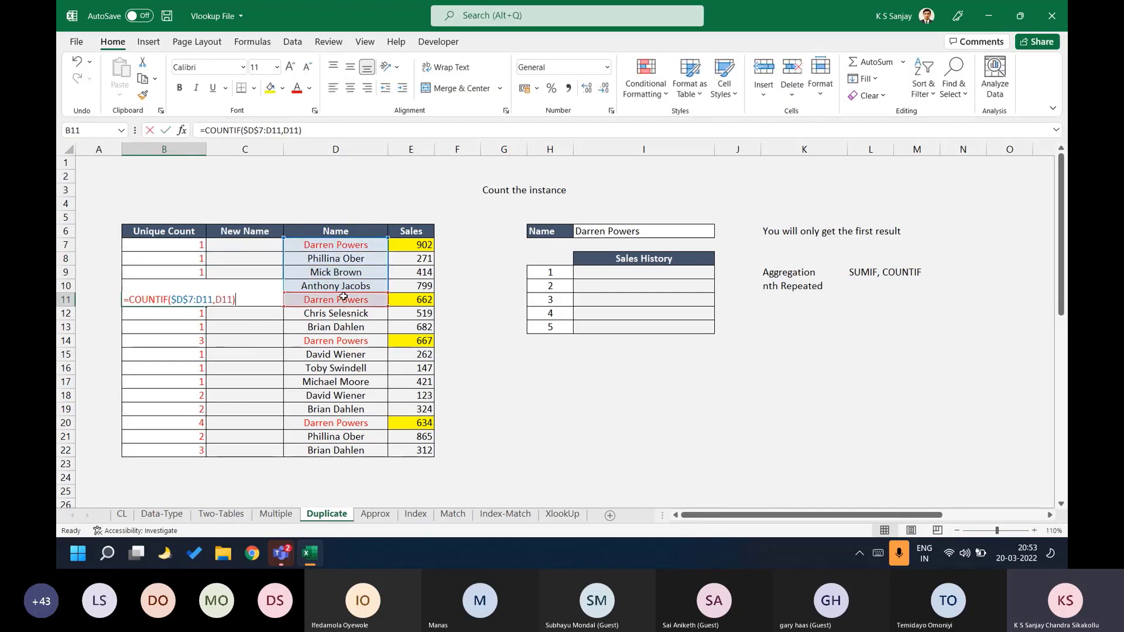
{"action": "key", "text": "Return"}
{"action": "key", "text": "F2"}
{"action": "key", "text": "Return"}
{"action": "key", "text": "F2"}
{"action": "key", "text": "Return"}
{"action": "key", "text": "F2"}
{"action": "key", "text": "Return"}
{"action": "key", "text": "F2"}
{"action": "key", "text": "Return"}
{"action": "left_click", "coordinate": [343, 300]}
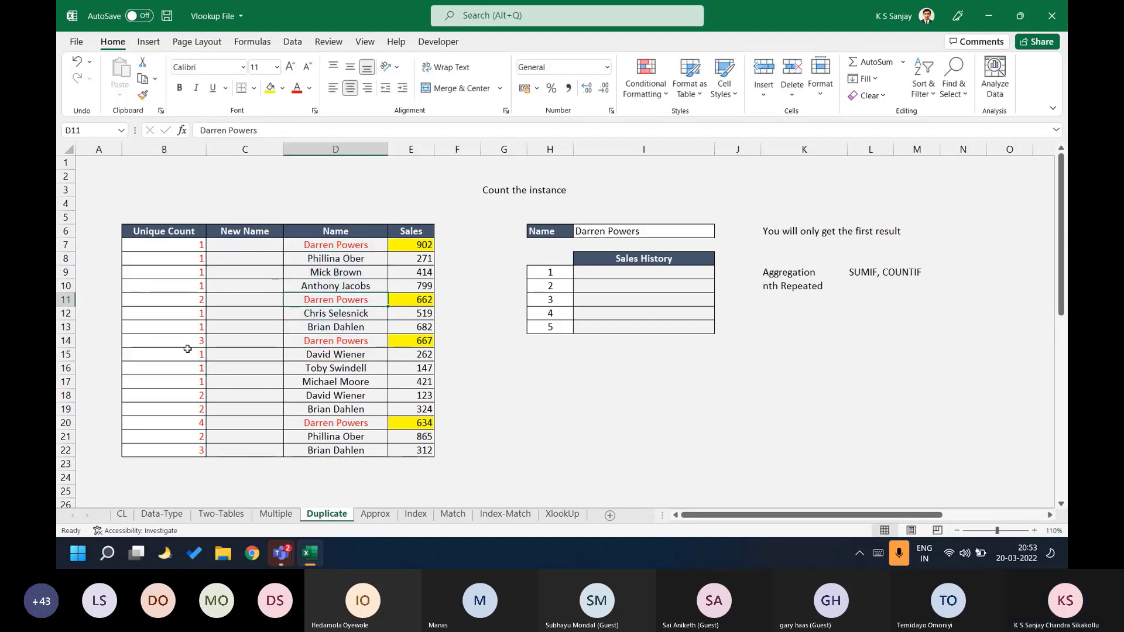
Inspect the expanding COUNTIF range and criteria references row by row from B14 to B22.
{"action": "left_click", "coordinate": [186, 342]}
{"action": "key", "text": "F2"}
{"action": "left_click_drag", "start_coordinate": [193, 340], "coordinate": [235, 338]}
{"action": "left_click", "coordinate": [222, 340]}
{"action": "key", "text": "Return"}
{"action": "key", "text": "F2"}
{"action": "key", "text": "Return"}
{"action": "key", "text": "F2"}
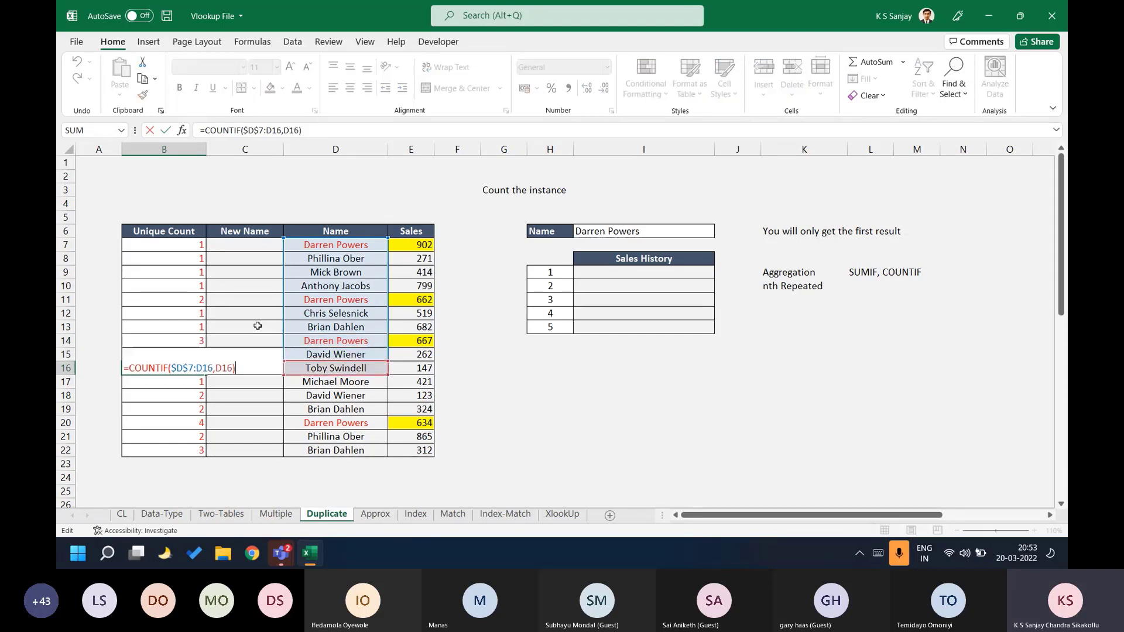
{"action": "key", "text": "Return"}
{"action": "key", "text": "F2"}
{"action": "key", "text": "Return"}
{"action": "key", "text": "F2"}
{"action": "key", "text": "Return"}
{"action": "key", "text": "F2"}
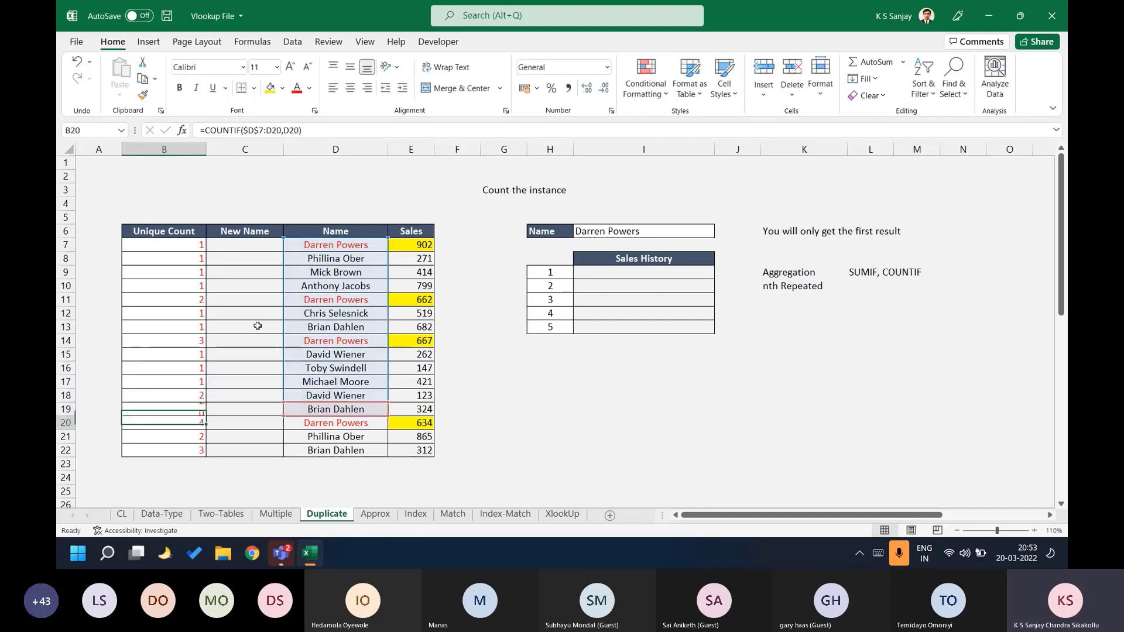
{"action": "key", "text": "Return"}
{"action": "key", "text": "F2"}
{"action": "key", "text": "Return"}
{"action": "key", "text": "F2"}
{"action": "key", "text": "Return"}
{"action": "key", "text": "F2"}
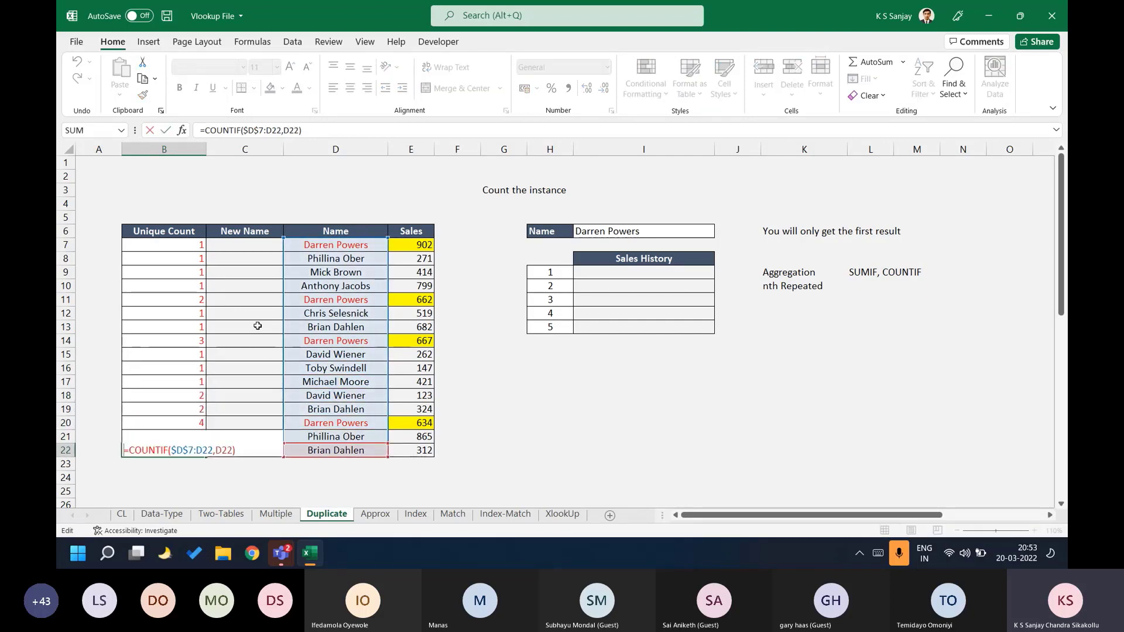
{"action": "key", "text": "Return"}
{"action": "key", "text": "Up"}
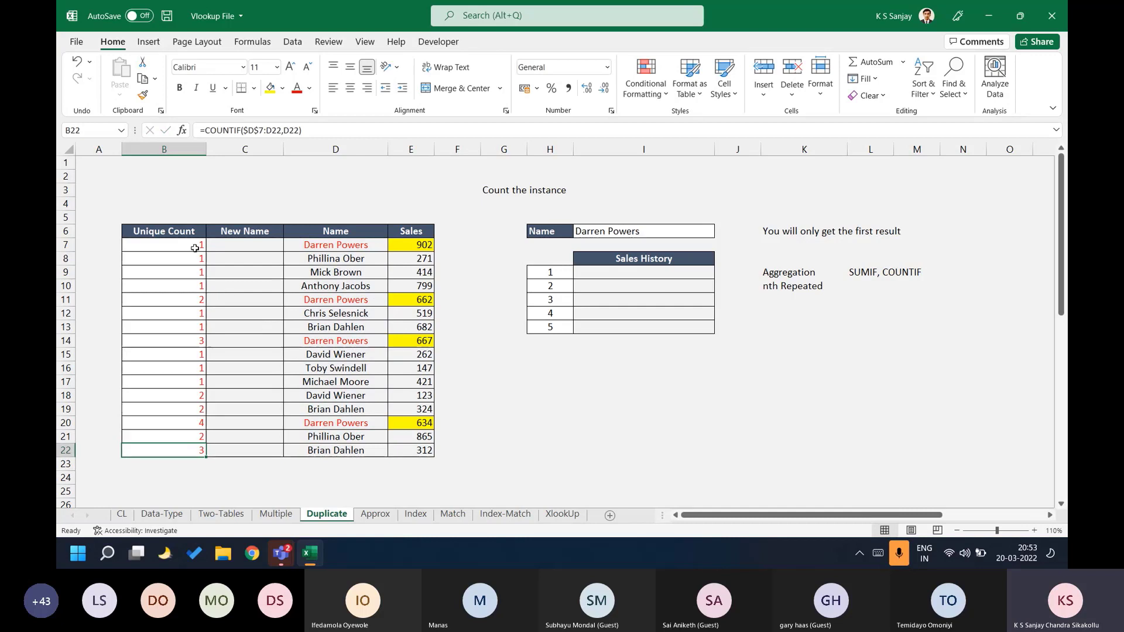
Compare the Unique Count numbers with the repeated names in rows 11, 14 and 19, and recheck the formula in B7.
{"action": "left_click_drag", "start_coordinate": [195, 248], "coordinate": [208, 468]}
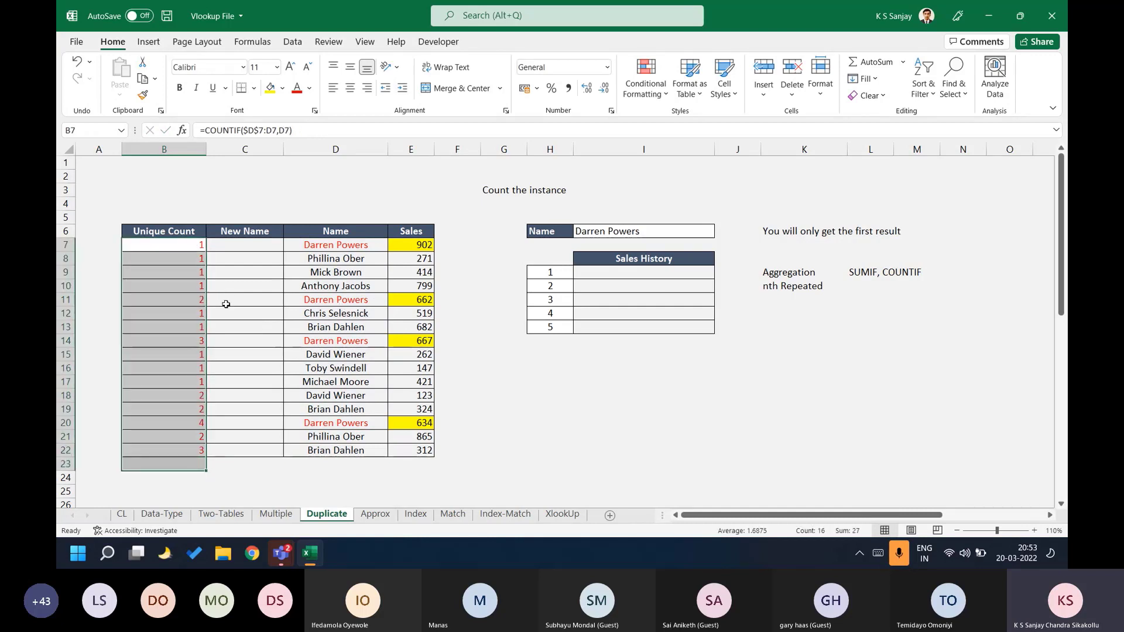
{"action": "left_click_drag", "start_coordinate": [195, 301], "coordinate": [362, 301]}
{"action": "left_click_drag", "start_coordinate": [196, 341], "coordinate": [345, 342]}
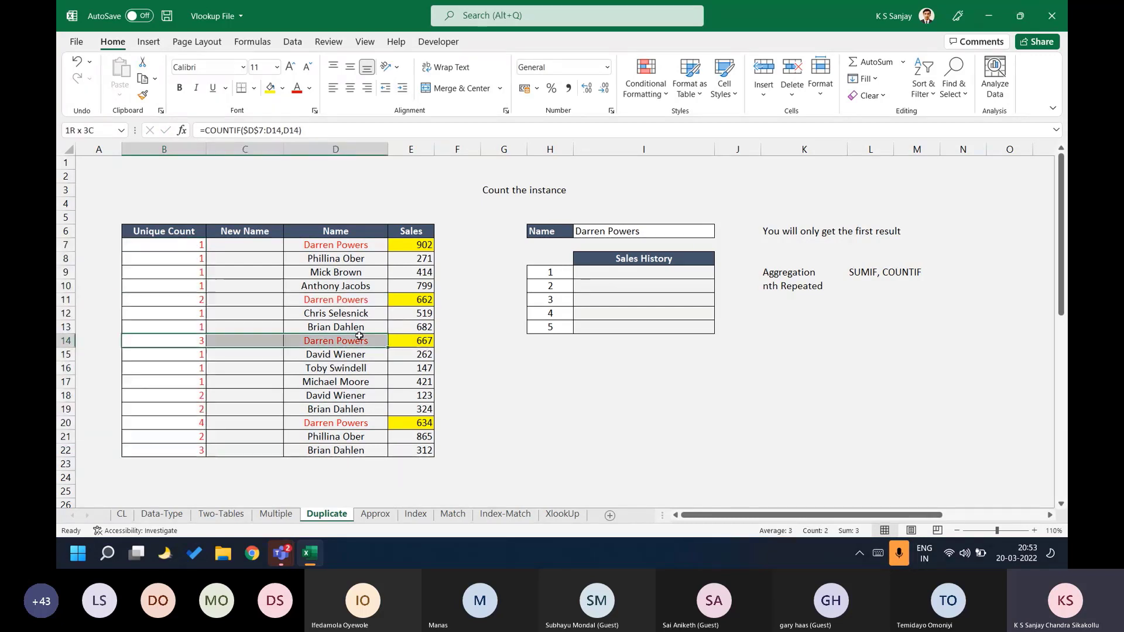
{"action": "mouse_move", "coordinate": [185, 418]}
{"action": "left_mouse_down"}
{"action": "mouse_move", "coordinate": [351, 423]}
{"action": "mouse_move", "coordinate": [181, 404]}
{"action": "left_mouse_up"}
{"action": "left_click", "coordinate": [344, 408]}
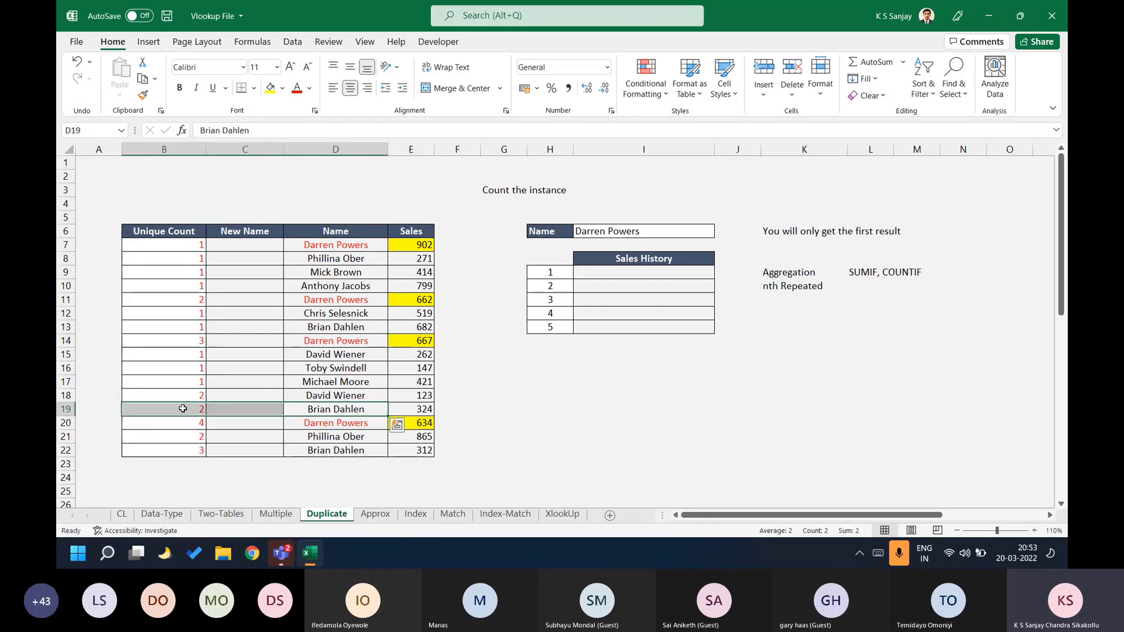
{"action": "left_click", "coordinate": [187, 246]}
{"action": "key", "text": "F2"}
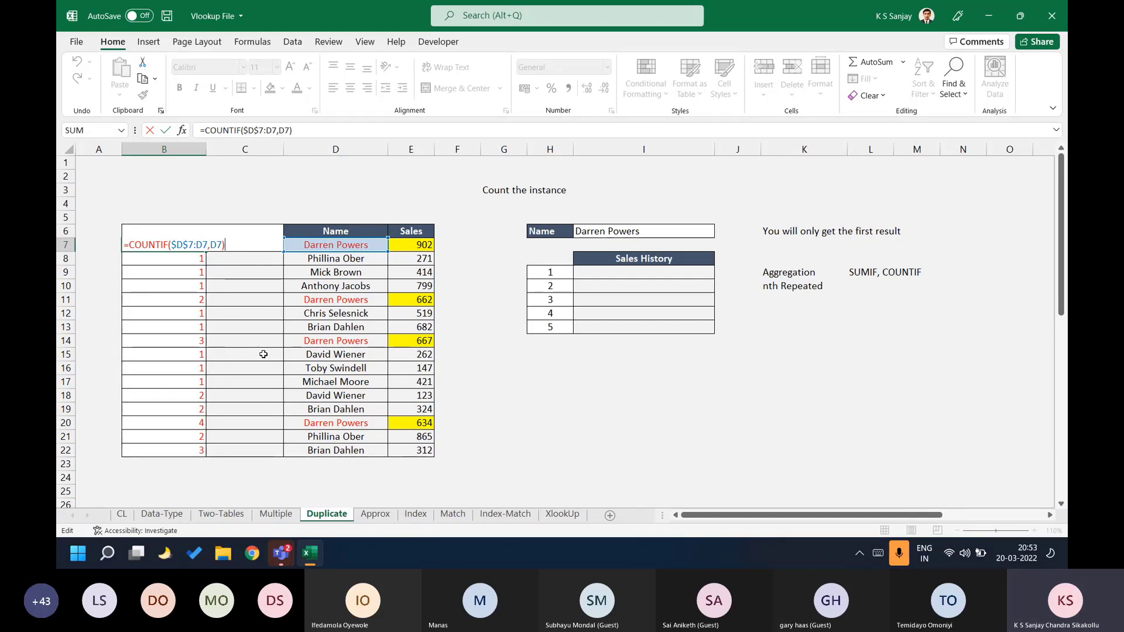
{"action": "left_click", "coordinate": [184, 299]}
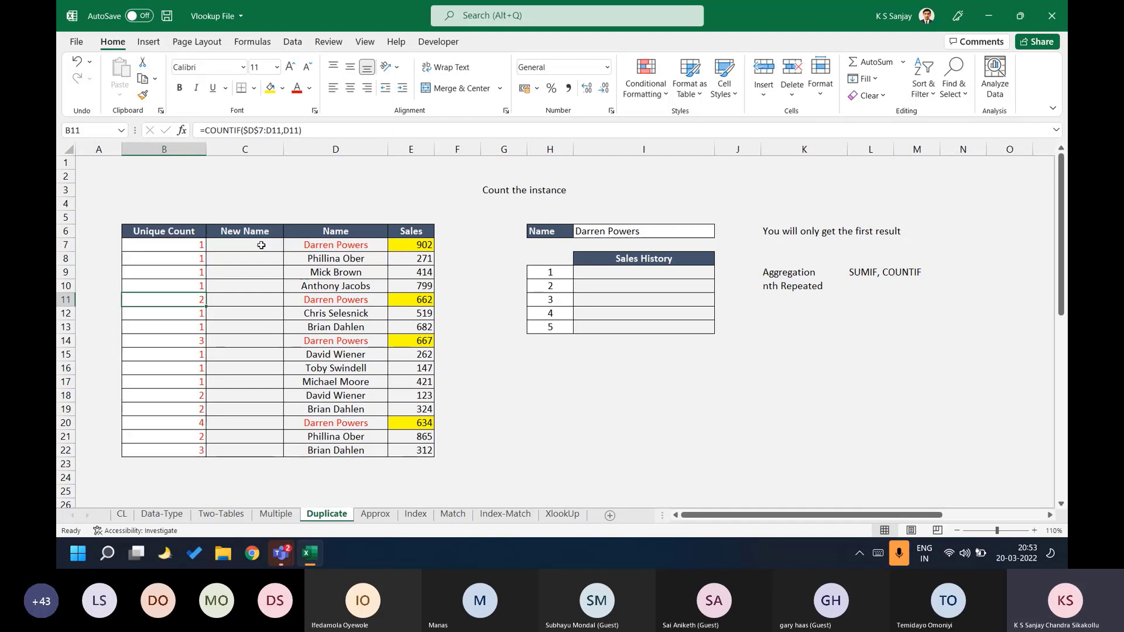
Enter =D7&" "&B7 in C7 to join the name and its count with a space.
{"action": "left_click", "coordinate": [261, 245]}
{"action": "type", "text": "="}
{"action": "left_click", "coordinate": [336, 244]}
{"action": "type", "text": "&"}
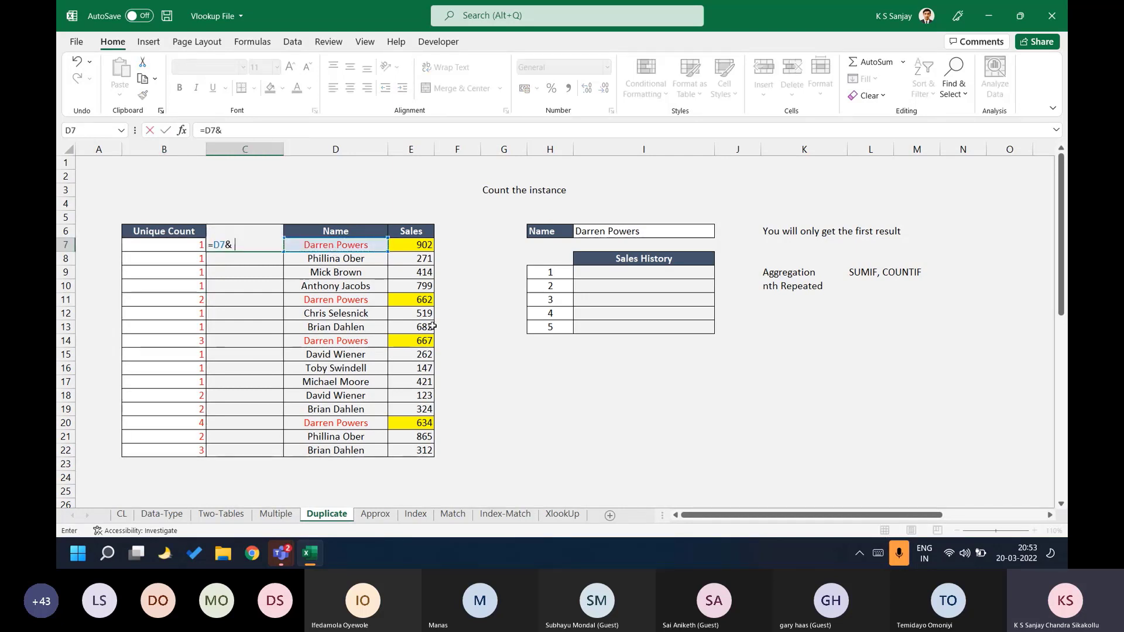
{"action": "type", "text": "\" \"&"}
{"action": "left_click", "coordinate": [183, 252]}
{"action": "key", "text": "Return"}
{"action": "key", "text": "Up"}
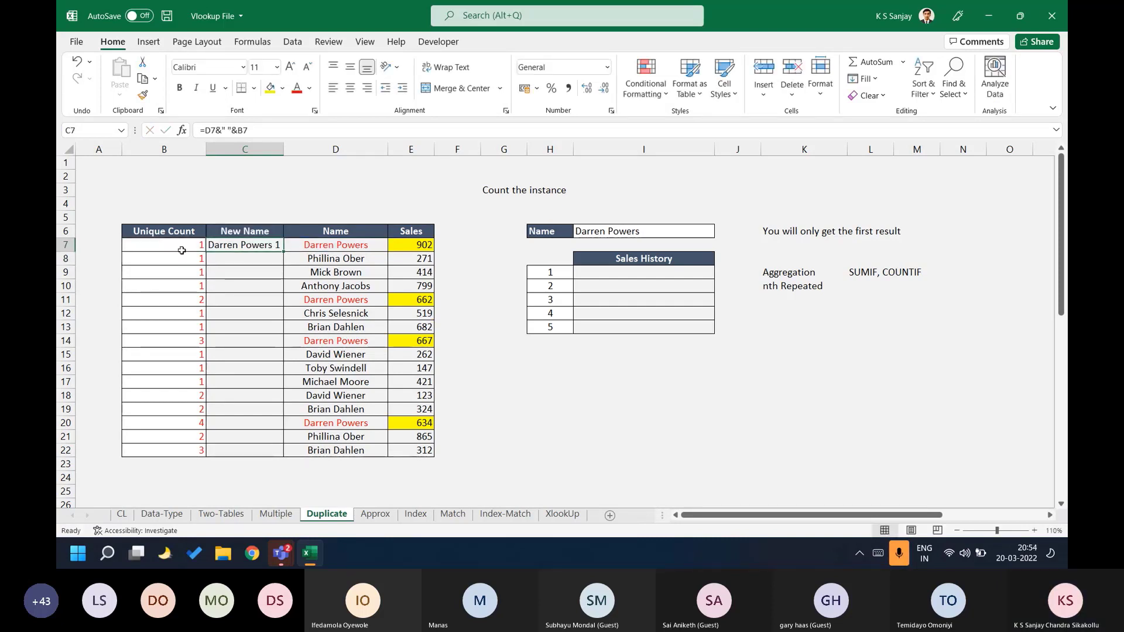
Fill the New Name formula down to C22 and autofit the width of column C.
{"action": "double_click", "coordinate": [285, 253]}
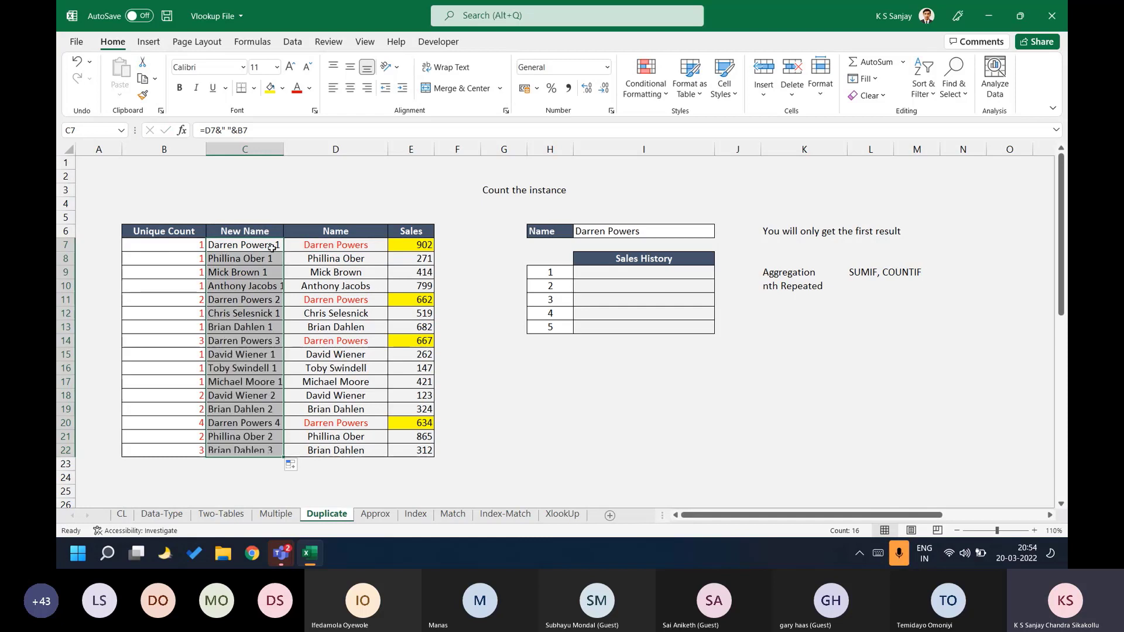
{"action": "double_click", "coordinate": [284, 149]}
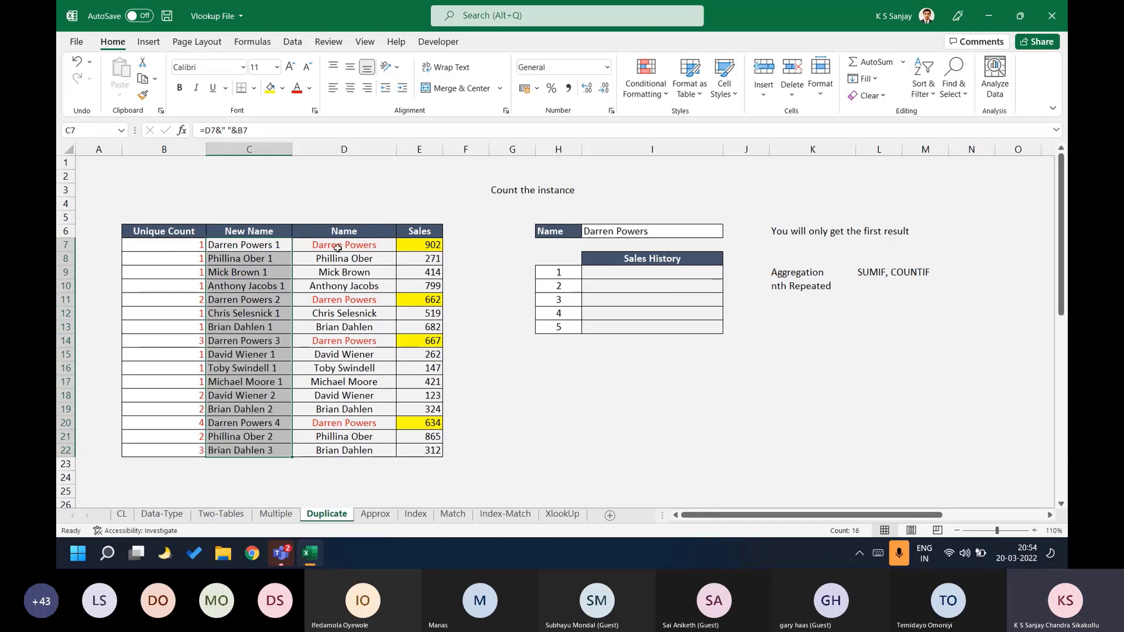
{"action": "left_click_drag", "start_coordinate": [338, 248], "coordinate": [327, 452]}
Set the font colour of the repeated customer's numbered names in C7, C11, C14 and C20 to red.
{"action": "left_click_drag", "start_coordinate": [246, 245], "coordinate": [273, 239]}
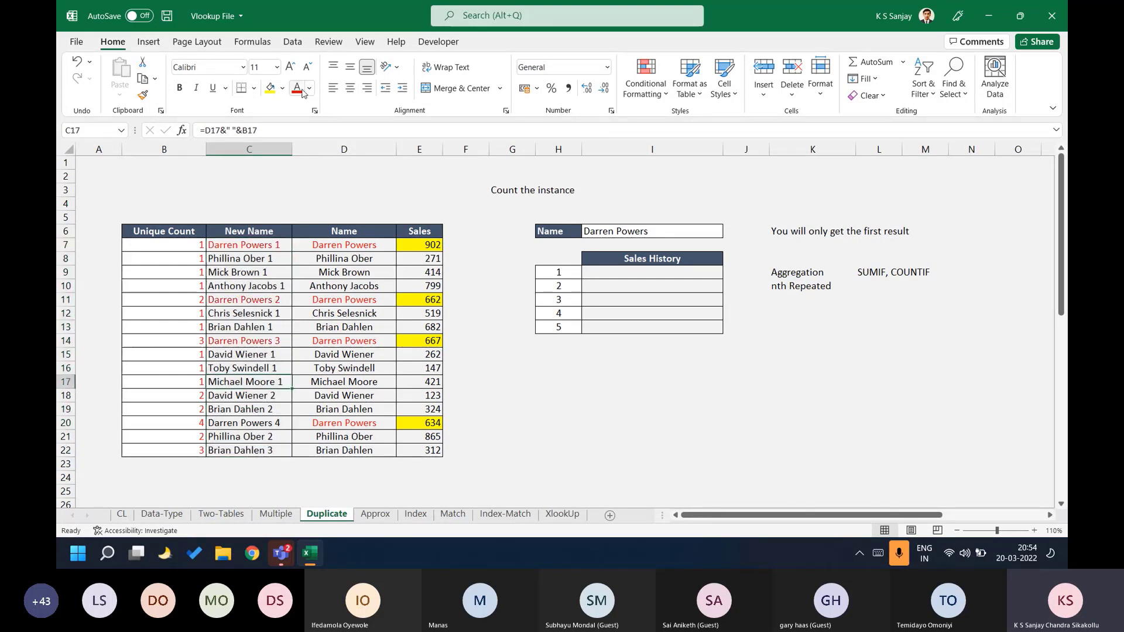
{"action": "key", "text": "Down"}
{"action": "key", "text": "Down"}
{"action": "key", "text": "Down"}
{"action": "left_click", "coordinate": [302, 93]}
Enter =VLOOKUP($I$6&" "&H9,$C$7:$E$22,3,FALSE) in I9 to return the customer's first sale.
{"action": "left_click", "coordinate": [603, 273]}
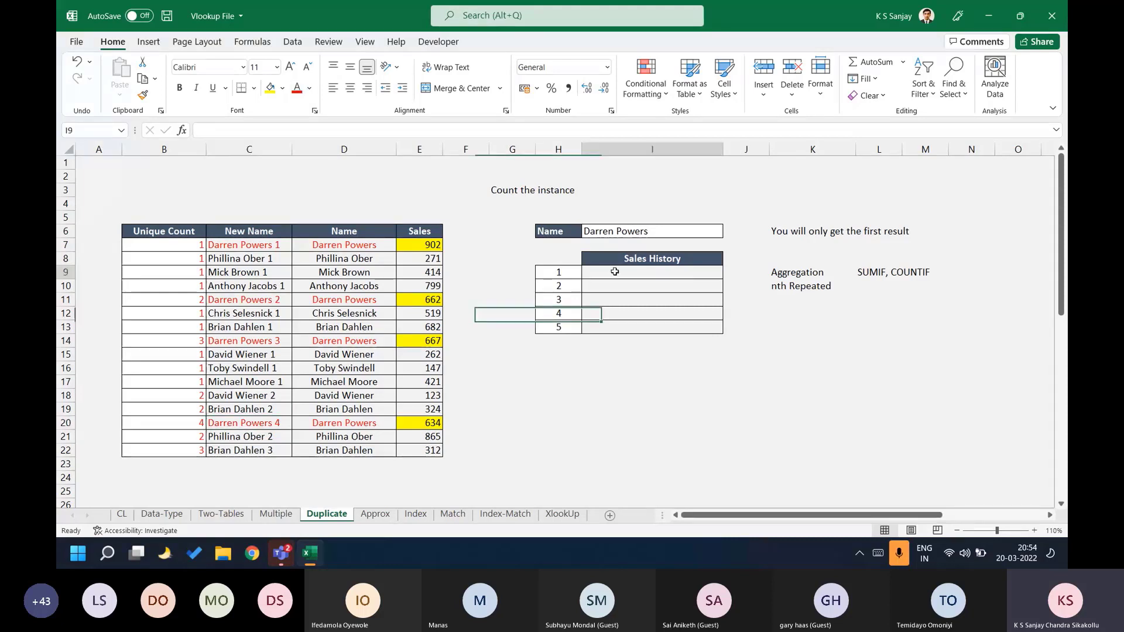
{"action": "type", "text": "=VLO"}
{"action": "key", "text": "Tab"}
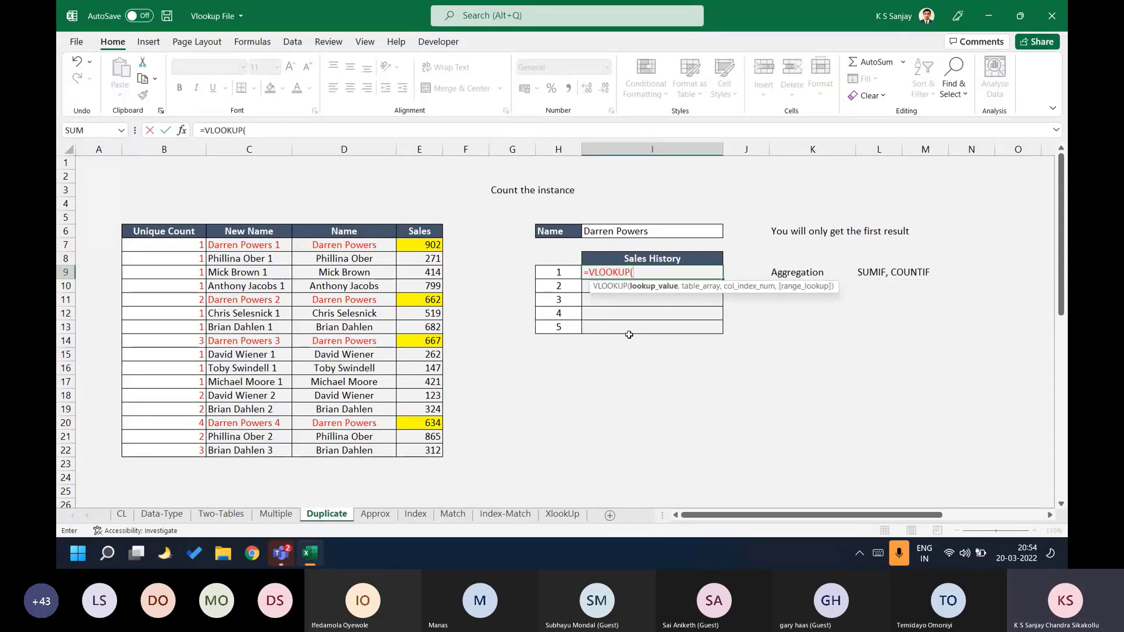
{"action": "left_click", "coordinate": [615, 230]}
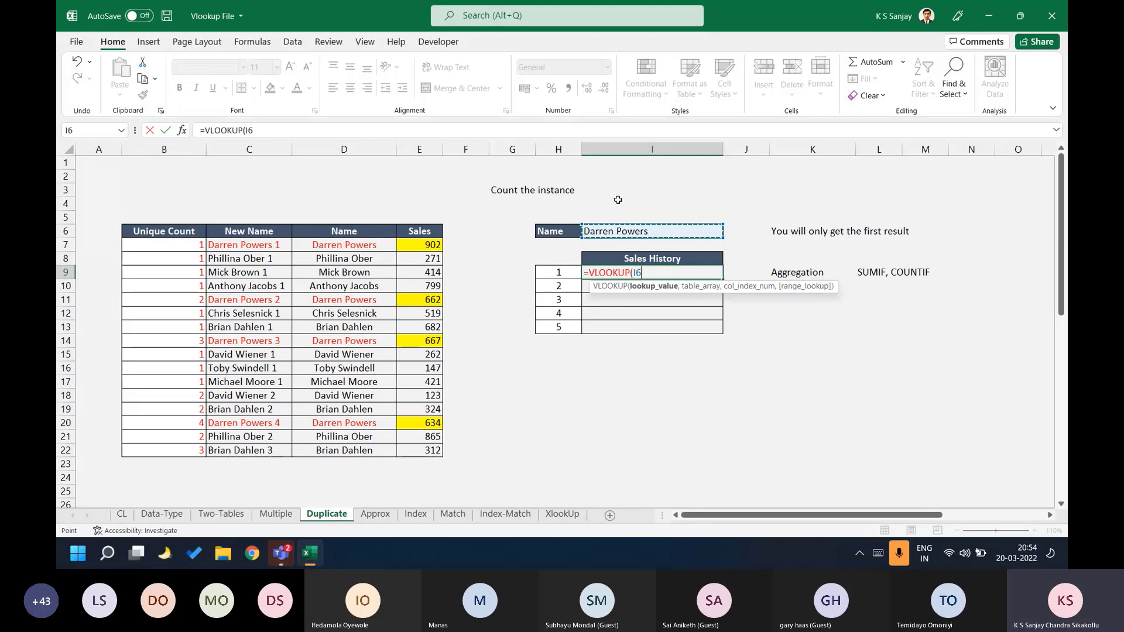
{"action": "key", "text": "F4"}
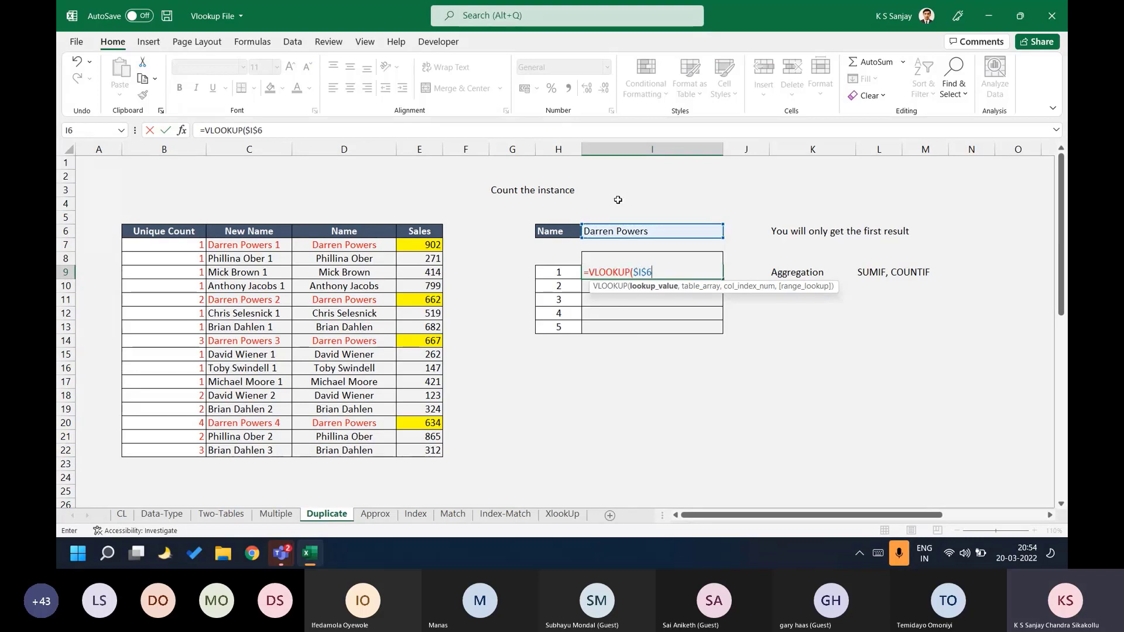
{"action": "type", "text": "&\" \"&"}
{"action": "left_click", "coordinate": [557, 271]}
{"action": "type", "text": ","}
{"action": "mouse_move", "coordinate": [214, 245]}
{"action": "left_mouse_down"}
{"action": "mouse_move", "coordinate": [298, 260]}
{"action": "mouse_move", "coordinate": [426, 452]}
{"action": "left_mouse_up"}
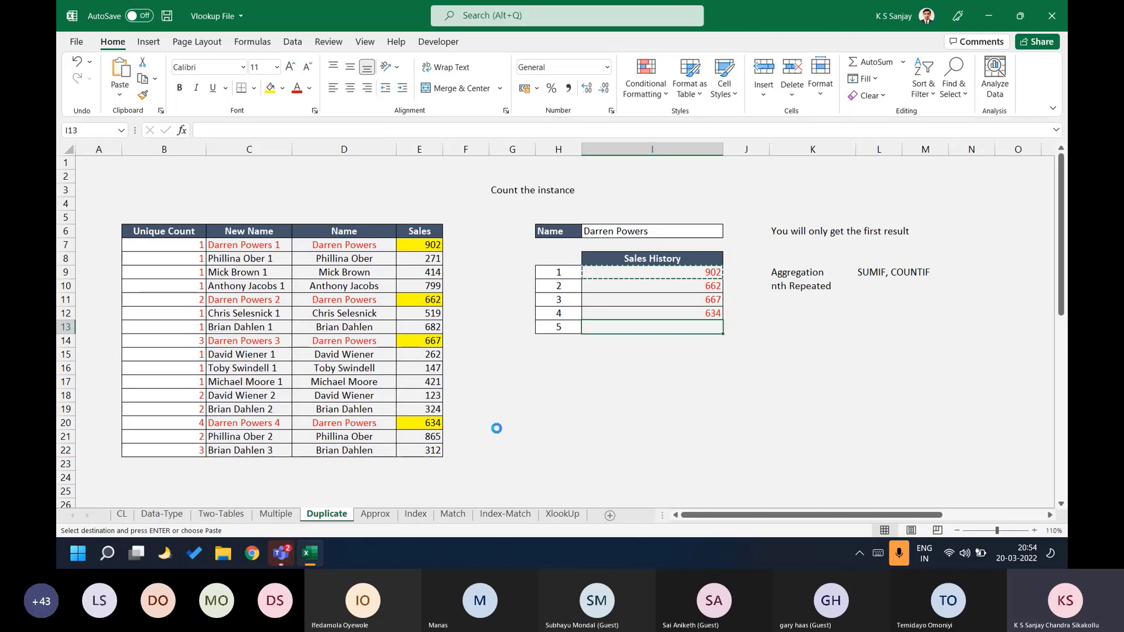
Copy the Sales History formula down to I13 and fill I13 with yellow.
{"action": "key", "text": "ctrl+v"}
{"action": "left_click", "coordinate": [270, 88]}
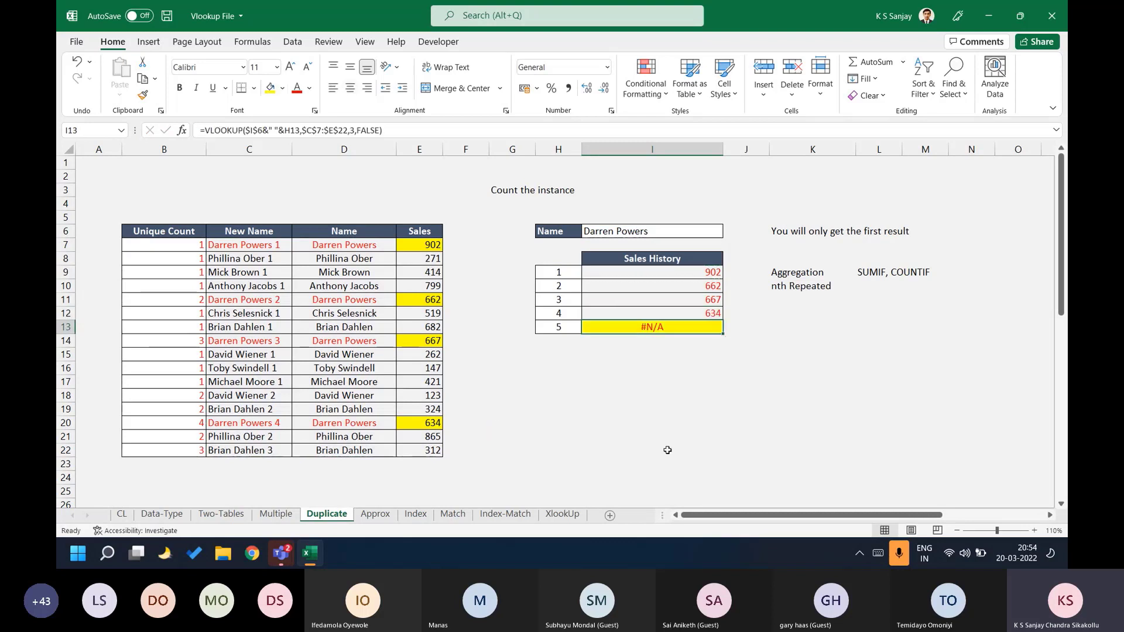
{"action": "key", "text": "Up"}
{"action": "key", "text": "Up"}
{"action": "key", "text": "Up"}
{"action": "key", "text": "Up"}
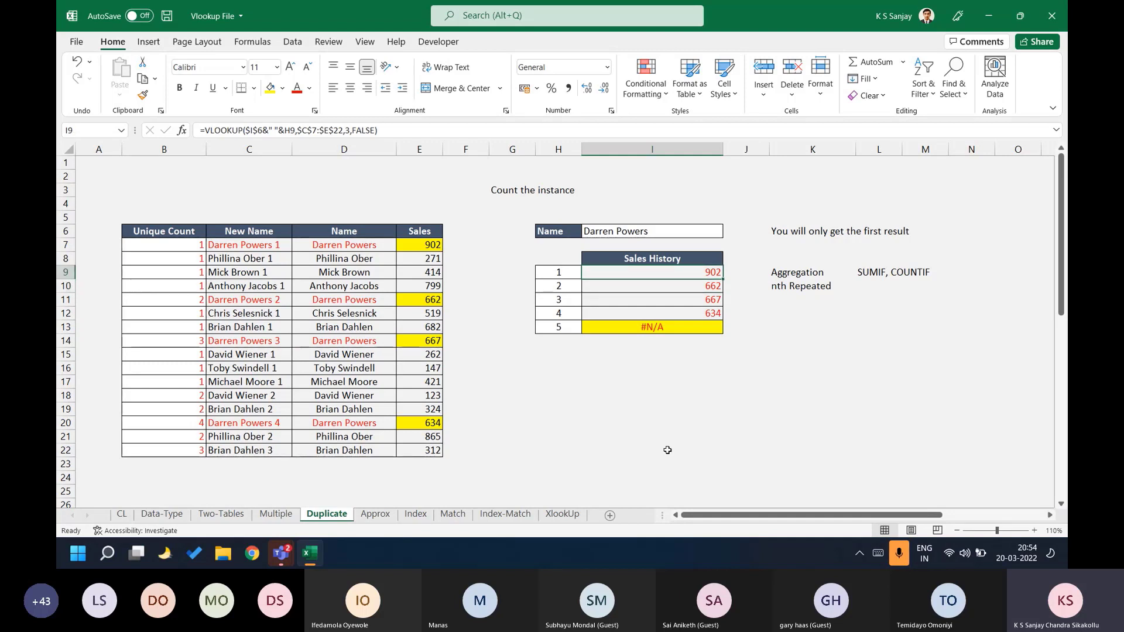
Replace the lookup name in I6 with the customer name copied from D22.
{"action": "key", "text": "Up"}
{"action": "key", "text": "Up"}
{"action": "key", "text": "Up"}
{"action": "left_click_drag", "start_coordinate": [192, 451], "coordinate": [266, 452]}
{"action": "left_click", "coordinate": [255, 452]}
{"action": "left_click", "coordinate": [352, 452]}
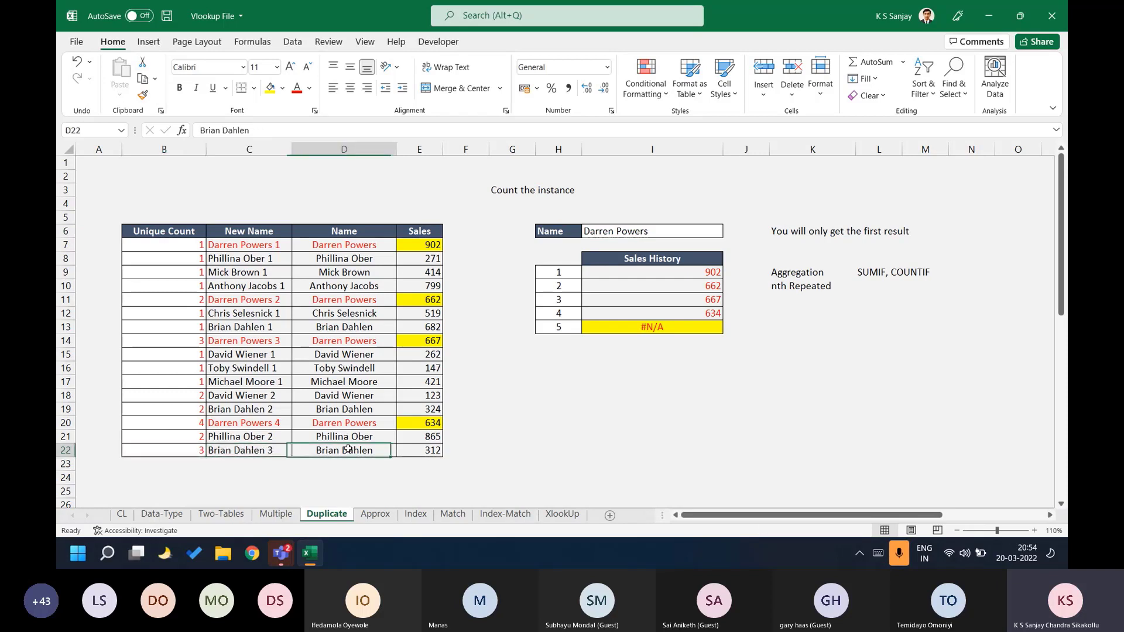
{"action": "double_click", "coordinate": [371, 451]}
{"action": "double_click", "coordinate": [371, 452]}
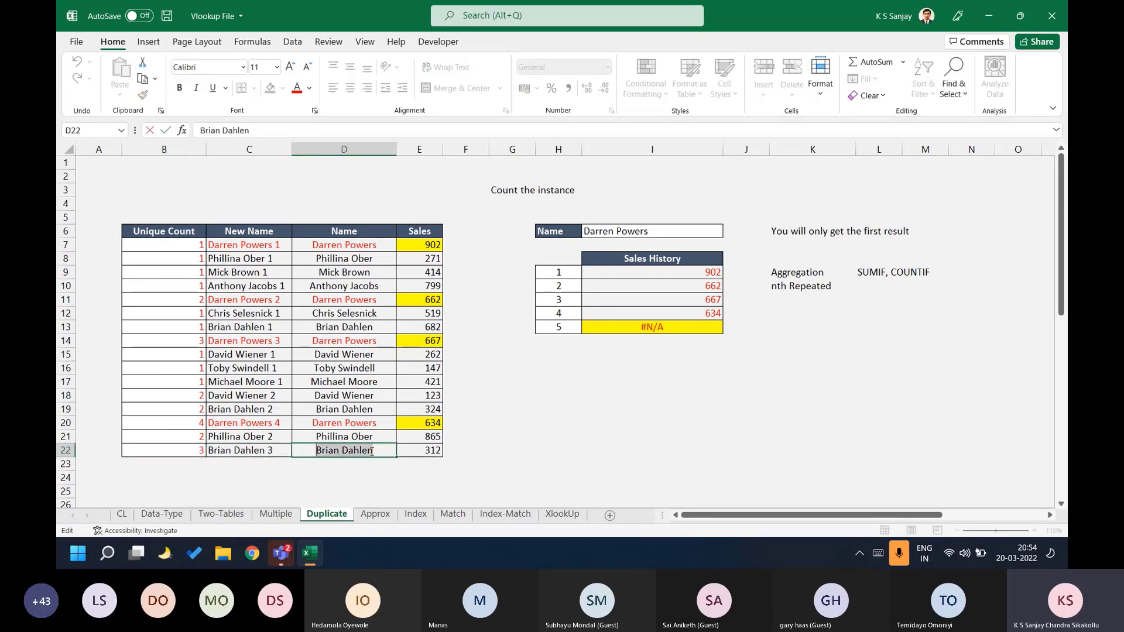
{"action": "key", "text": "Escape"}
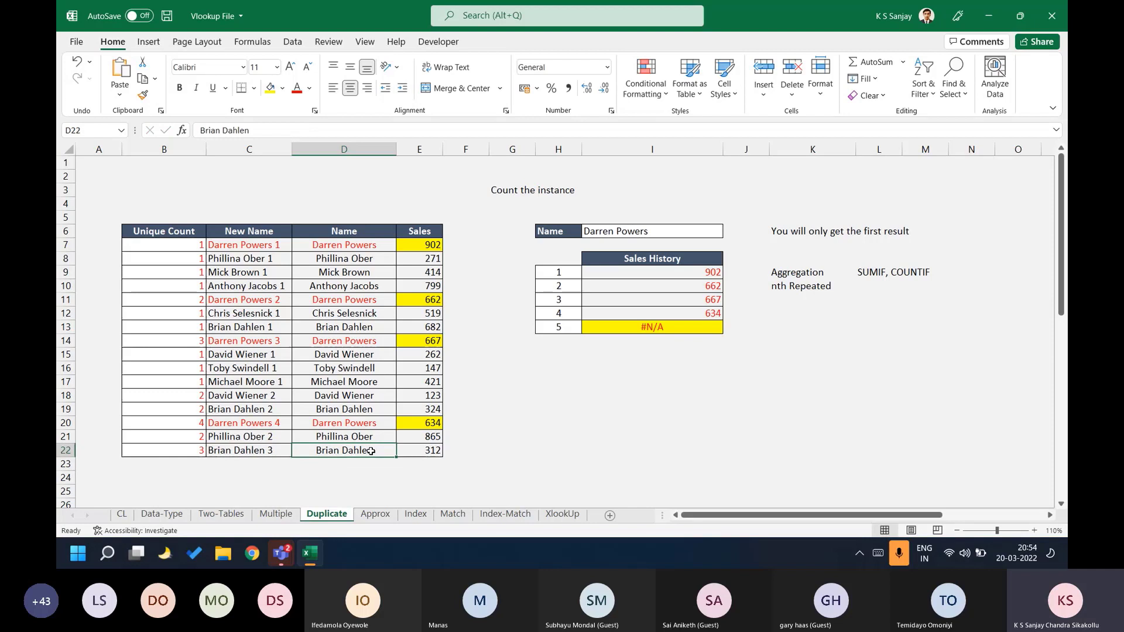
{"action": "key", "text": "Down"}
{"action": "key", "text": "Down"}
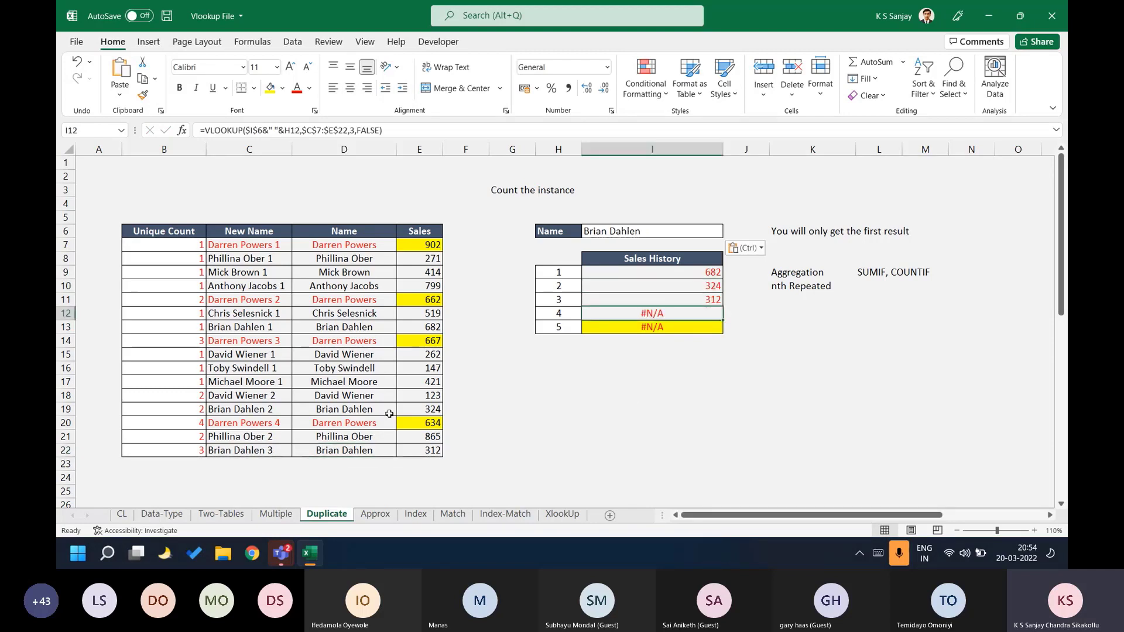
Compare the Sales History with the customer's last entry in row 22 and fill I12 with yellow.
{"action": "left_click_drag", "start_coordinate": [193, 449], "coordinate": [389, 460]}
{"action": "left_click", "coordinate": [258, 450]}
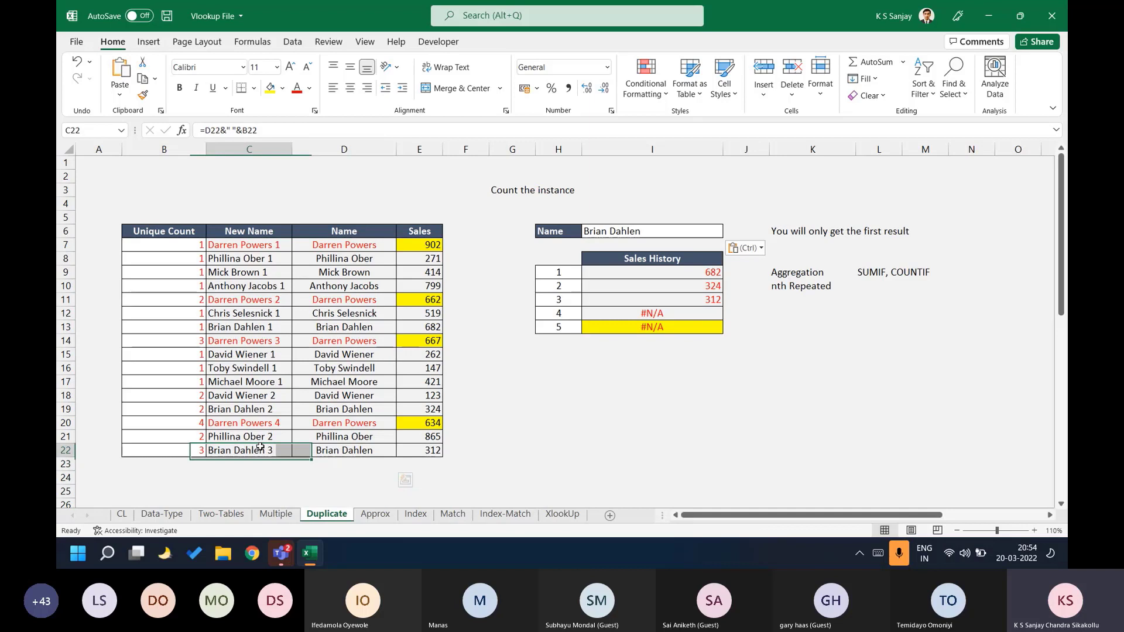
{"action": "left_click", "coordinate": [638, 315]}
{"action": "left_click", "coordinate": [270, 89]}
{"action": "key", "text": "Up"}
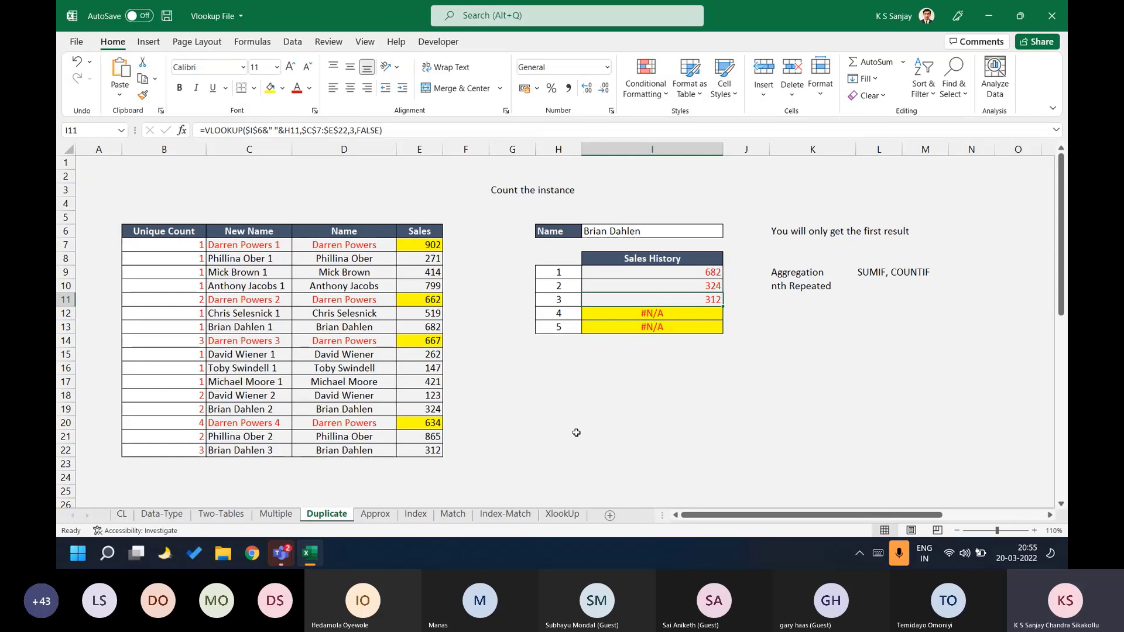
Undo the trial paste of the name from D7 into I6 and save the workbook.
{"action": "key", "text": "ctrl"}
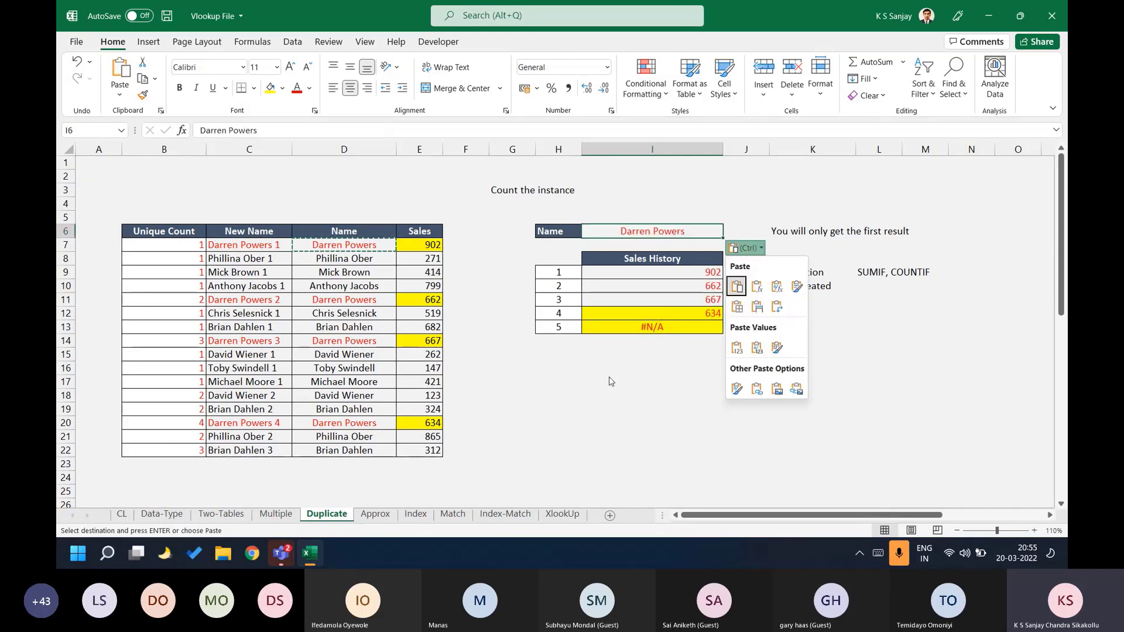
{"action": "key", "text": "Escape"}
{"action": "key", "text": "ctrl+z"}
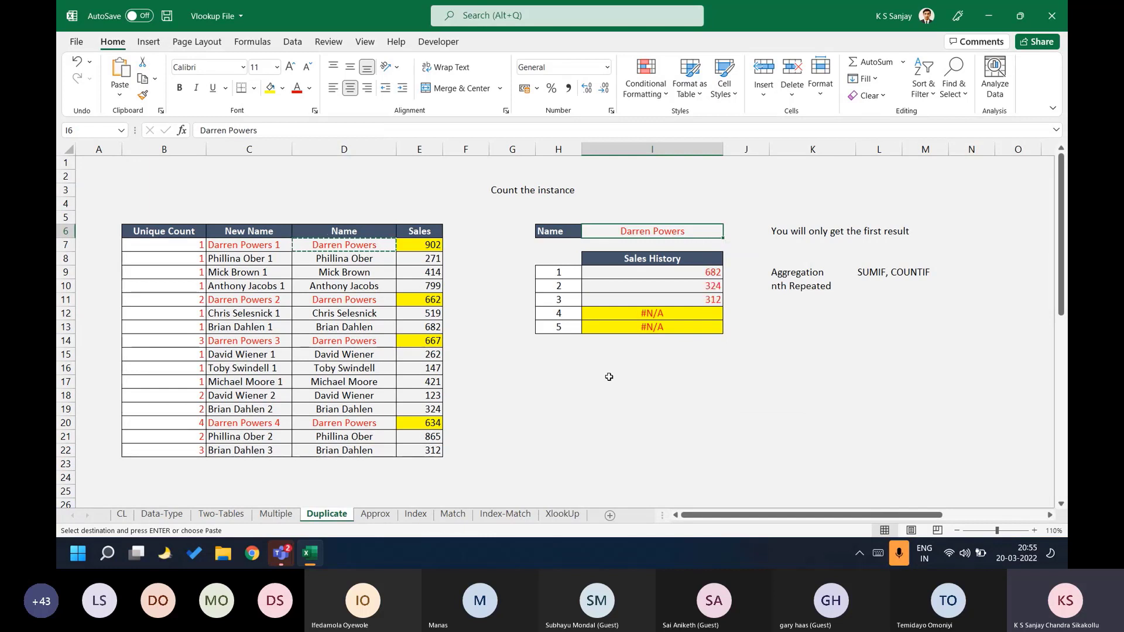
{"action": "key", "text": "ctrl+s"}
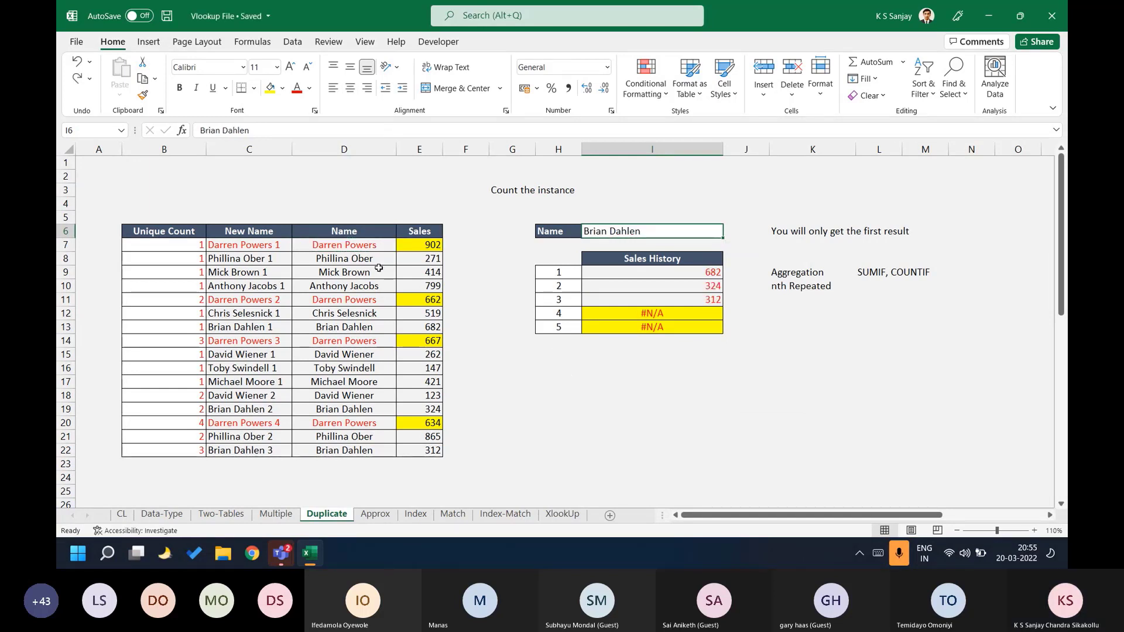
Review the Unique Count and New Name helper columns, the table headers and the VLOOKUP formula in I9.
{"action": "left_click_drag", "start_coordinate": [166, 245], "coordinate": [164, 465]}
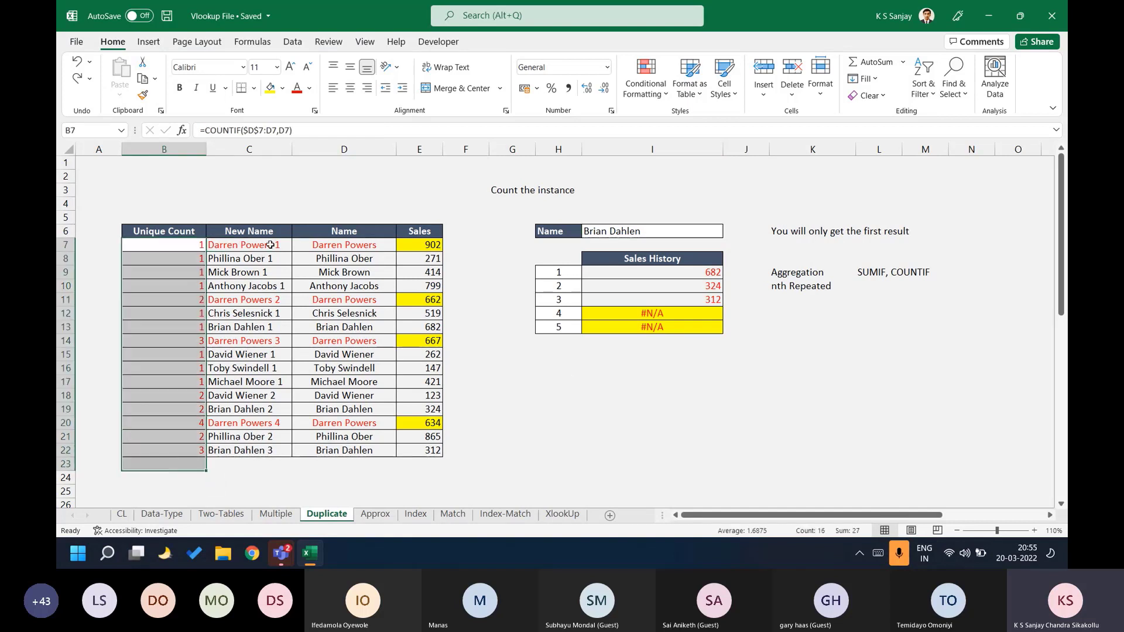
{"action": "left_click_drag", "start_coordinate": [248, 244], "coordinate": [262, 480]}
{"action": "left_click_drag", "start_coordinate": [618, 272], "coordinate": [619, 367]}
{"action": "left_click", "coordinate": [618, 275]}
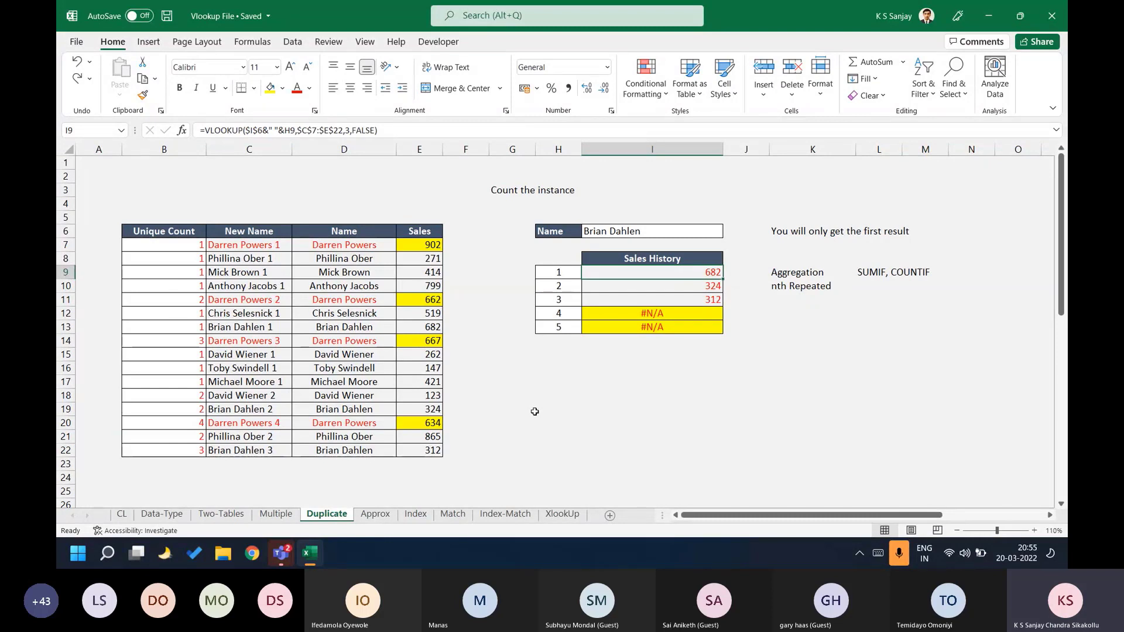
{"action": "left_click_drag", "start_coordinate": [164, 231], "coordinate": [419, 231]}
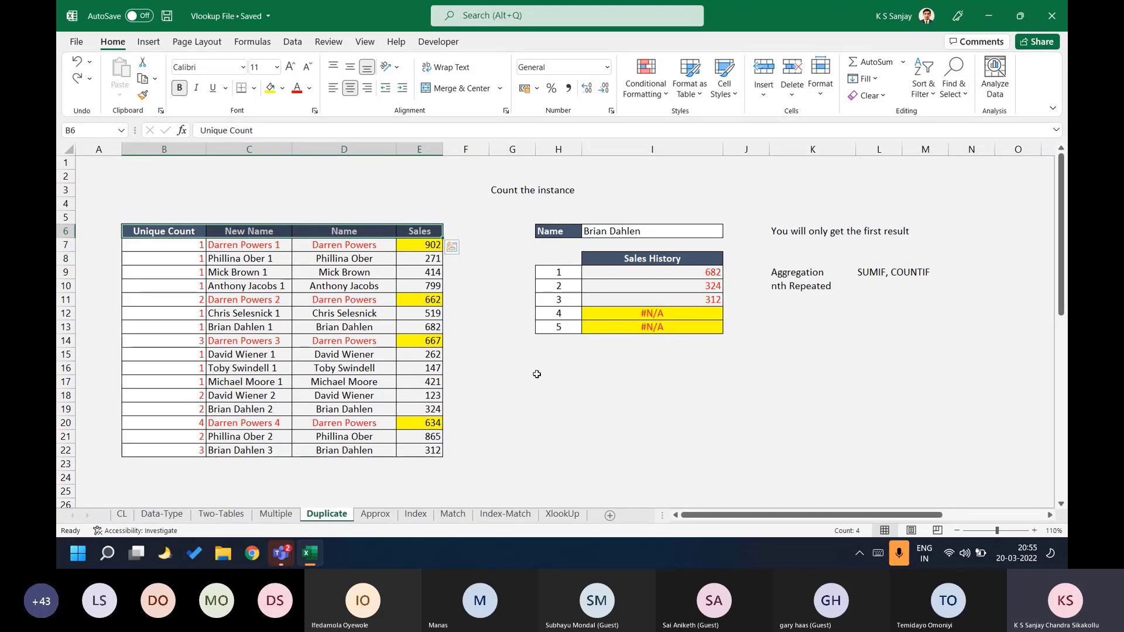
{"action": "left_click", "coordinate": [672, 273]}
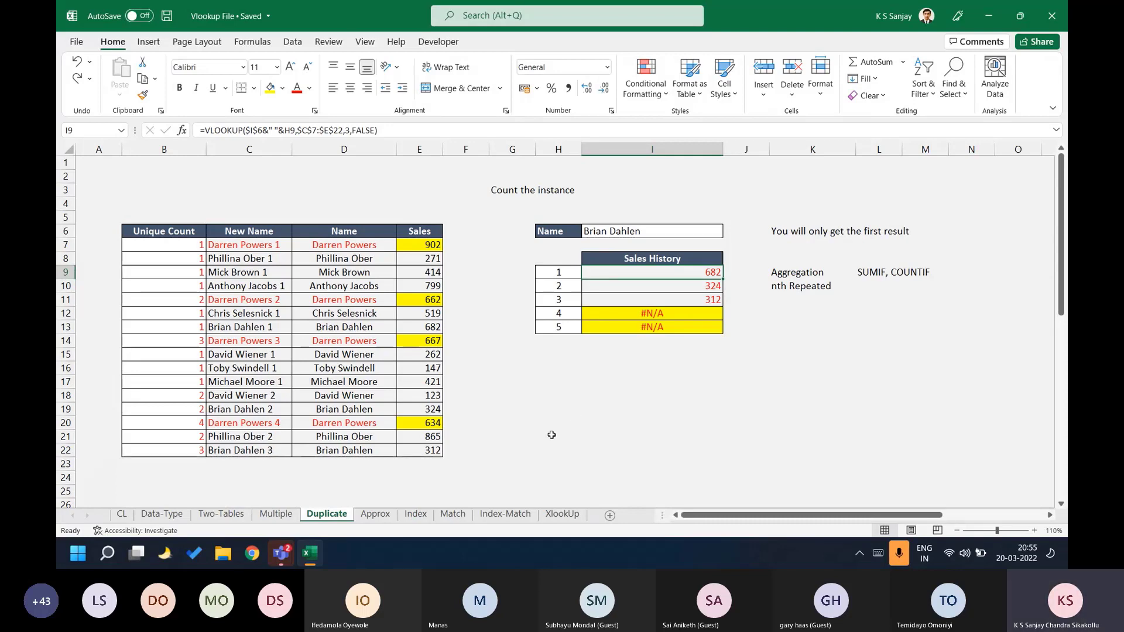
Switch to Microsoft Teams to read the latest question in the meeting chat, and return to the Excel workbook.
{"action": "mouse_move", "coordinate": [286, 557]}
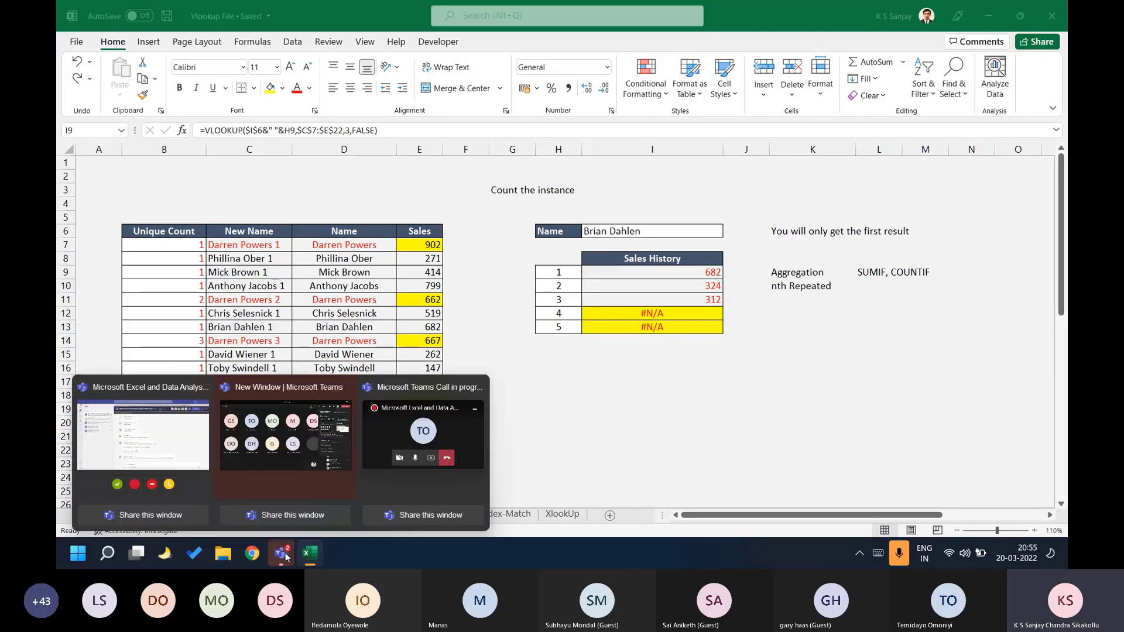
{"action": "left_click", "coordinate": [144, 445]}
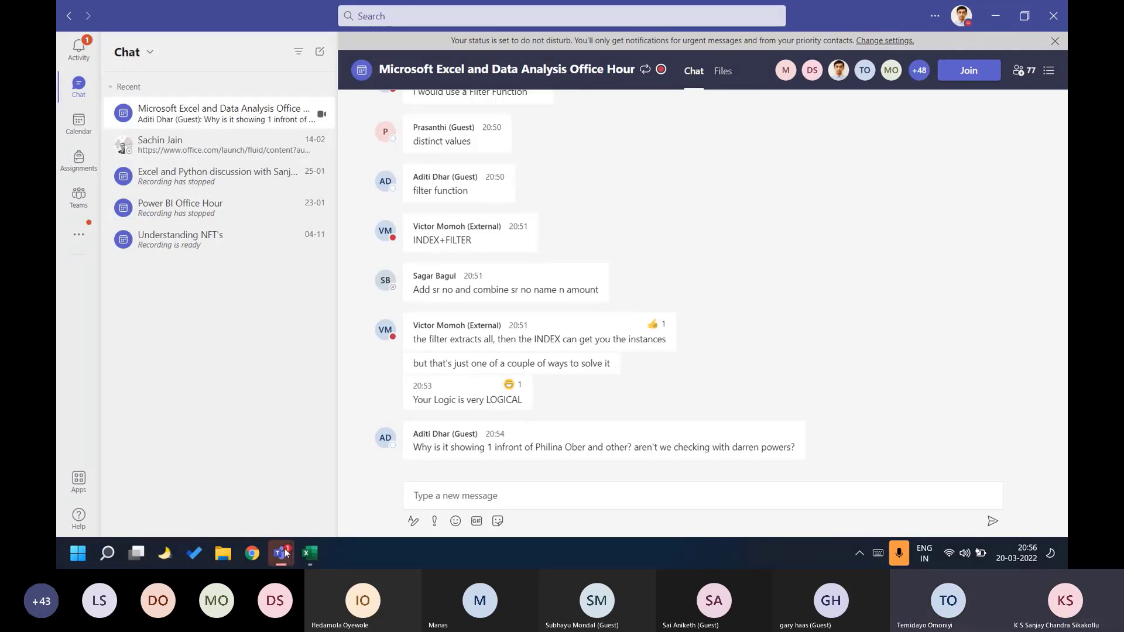
{"action": "mouse_move", "coordinate": [281, 553]}
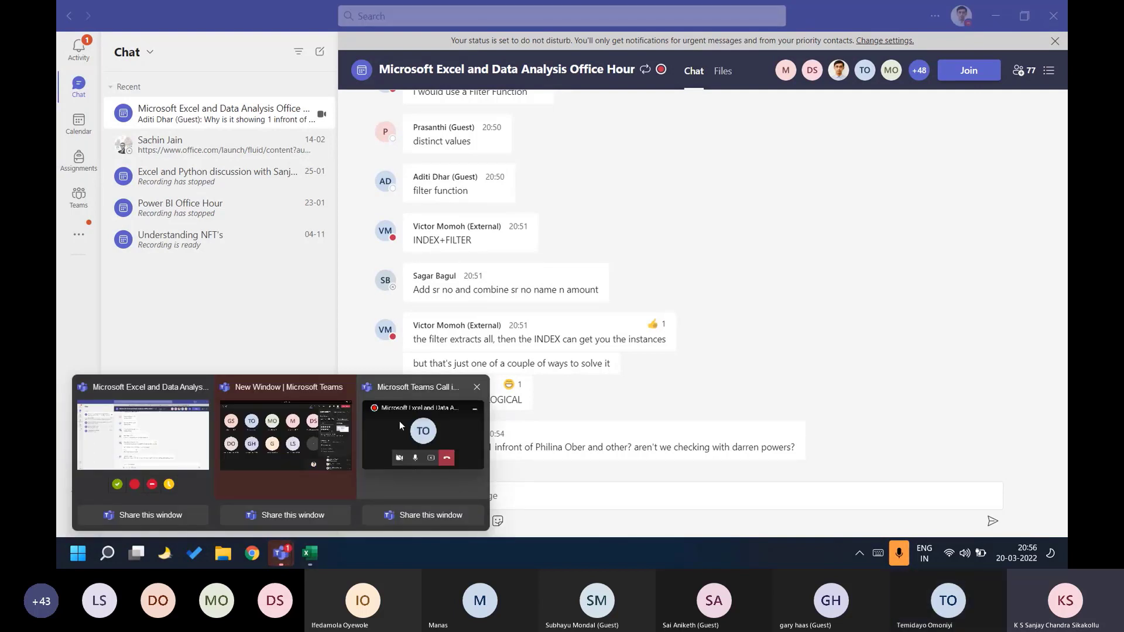
{"action": "left_click", "coordinate": [309, 553]}
Examine the expanding range and the criteria argument of the COUNTIF formulas in B7, B8 and B9.
{"action": "left_click", "coordinate": [234, 256]}
{"action": "key", "text": "Up"}
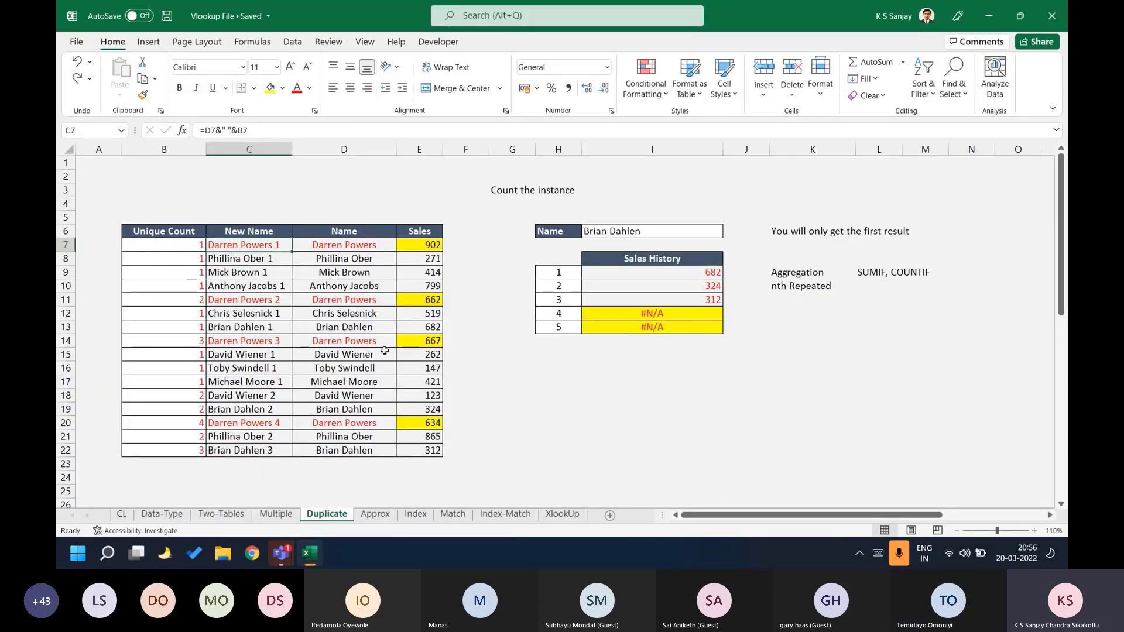
{"action": "key", "text": "Left"}
{"action": "key", "text": "F2"}
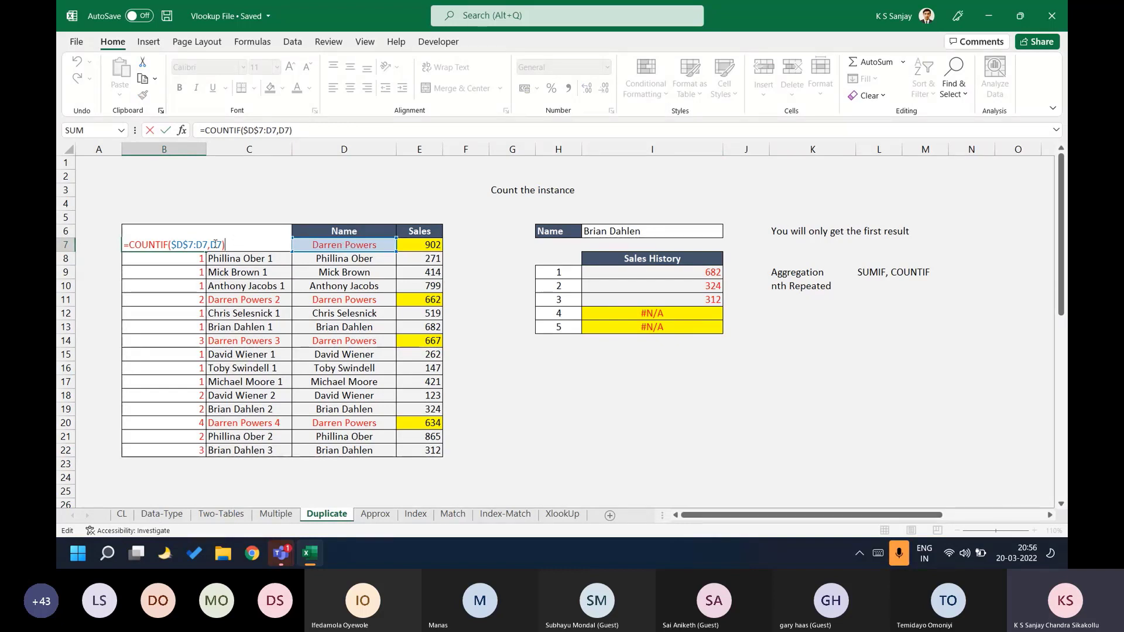
{"action": "left_click_drag", "start_coordinate": [211, 244], "coordinate": [224, 244]}
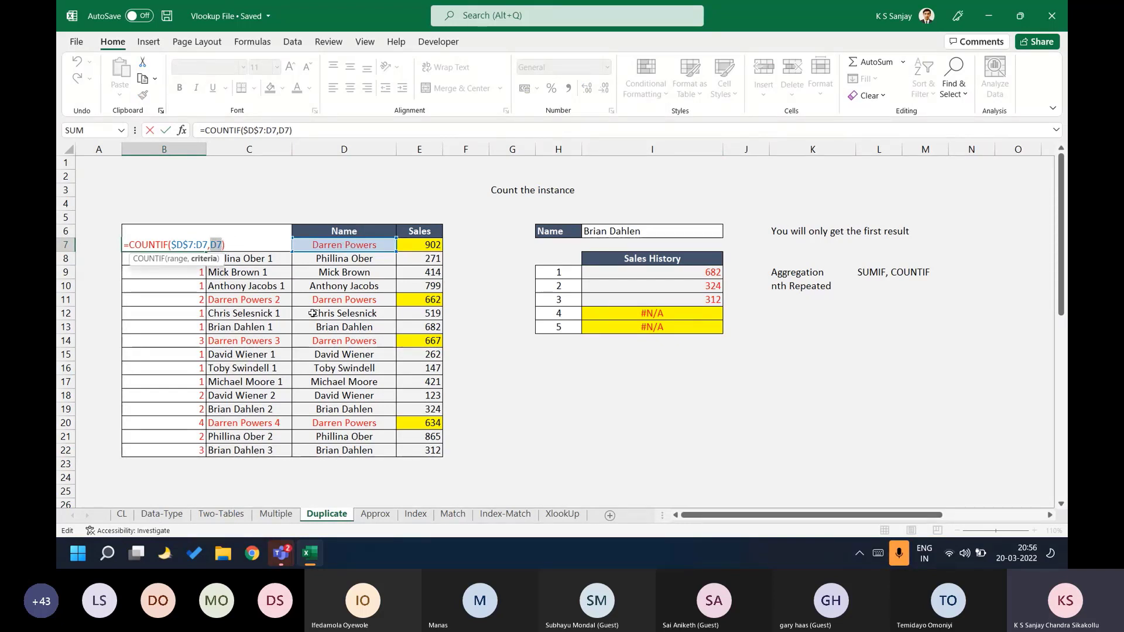
{"action": "key", "text": "Return"}
{"action": "key", "text": "F2"}
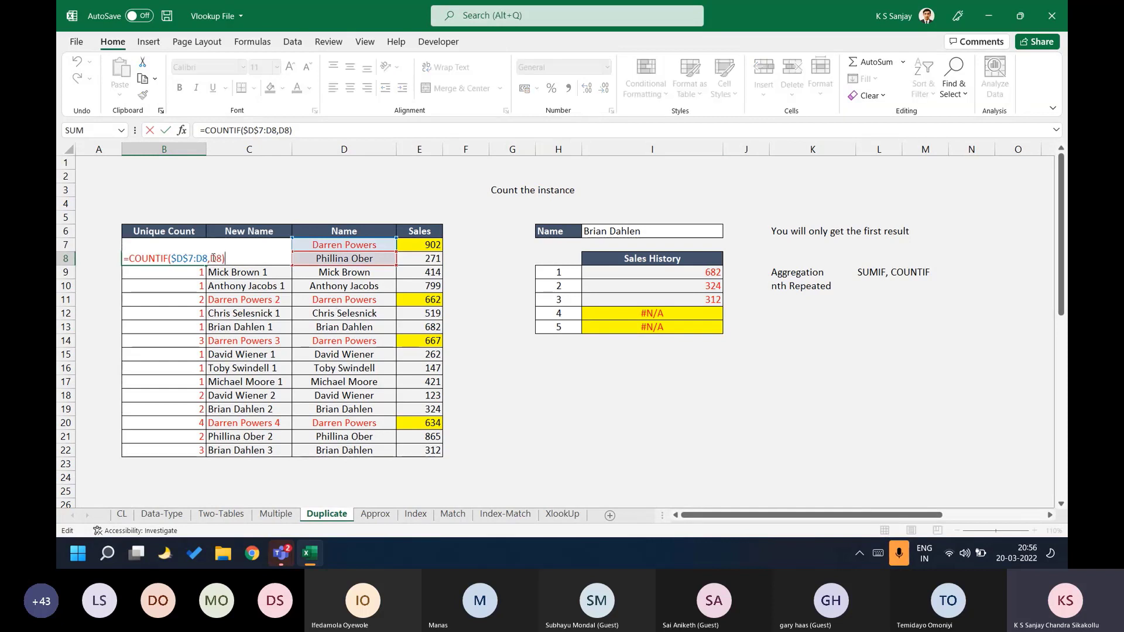
{"action": "left_click_drag", "start_coordinate": [212, 258], "coordinate": [222, 256]}
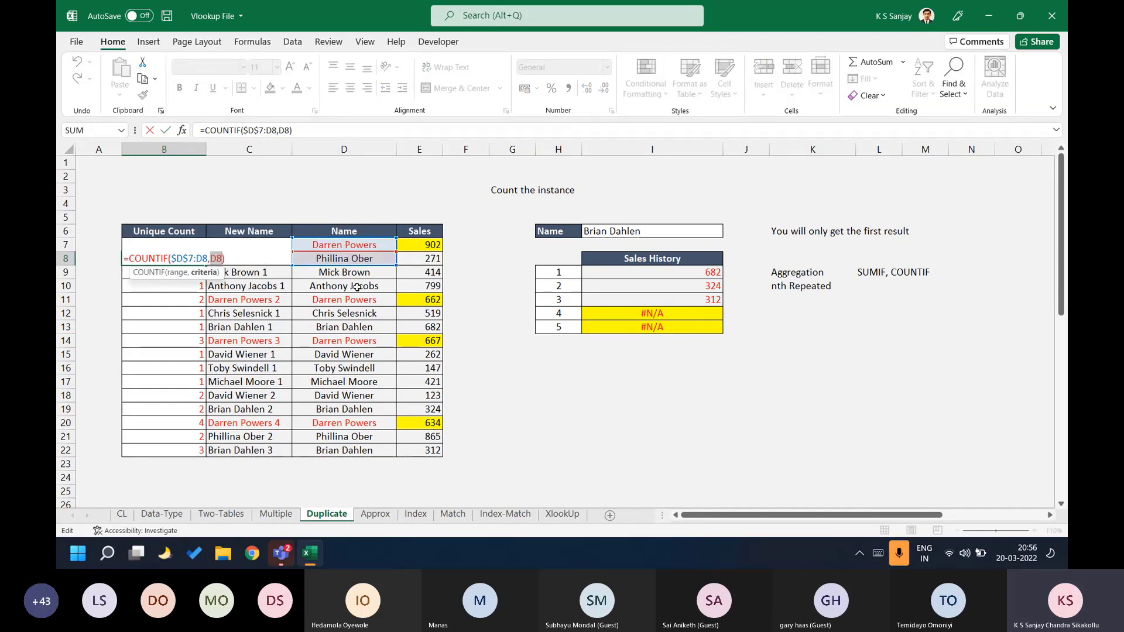
{"action": "key", "text": "Return"}
{"action": "key", "text": "F2"}
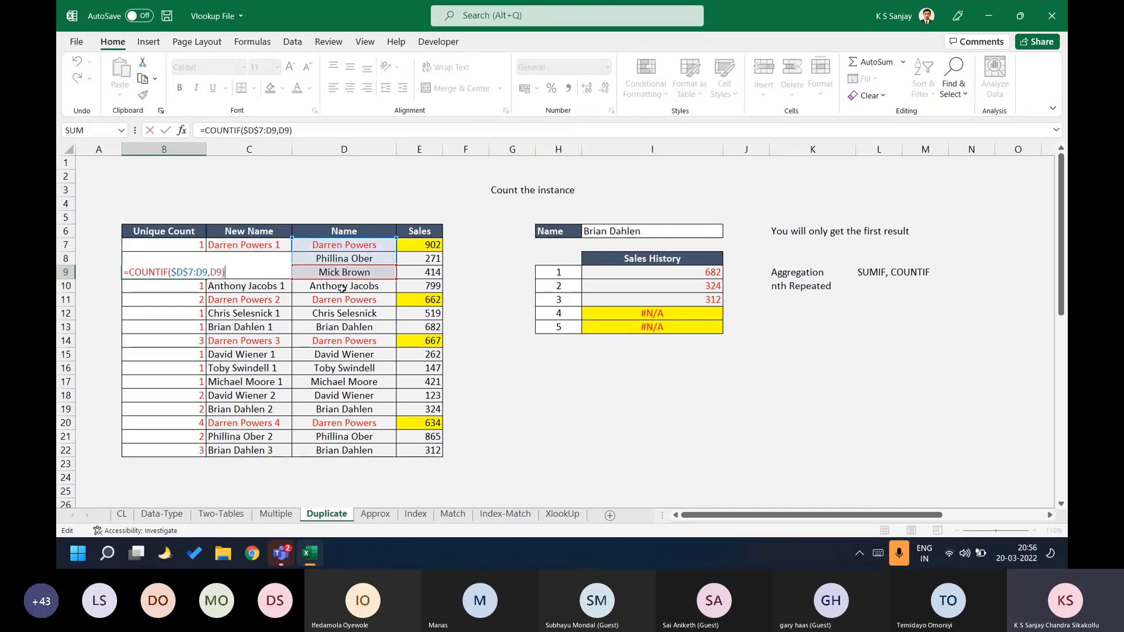
{"action": "key", "text": "Return"}
{"action": "key", "text": "Down"}
{"action": "key", "text": "Down"}
{"action": "key", "text": "Down"}
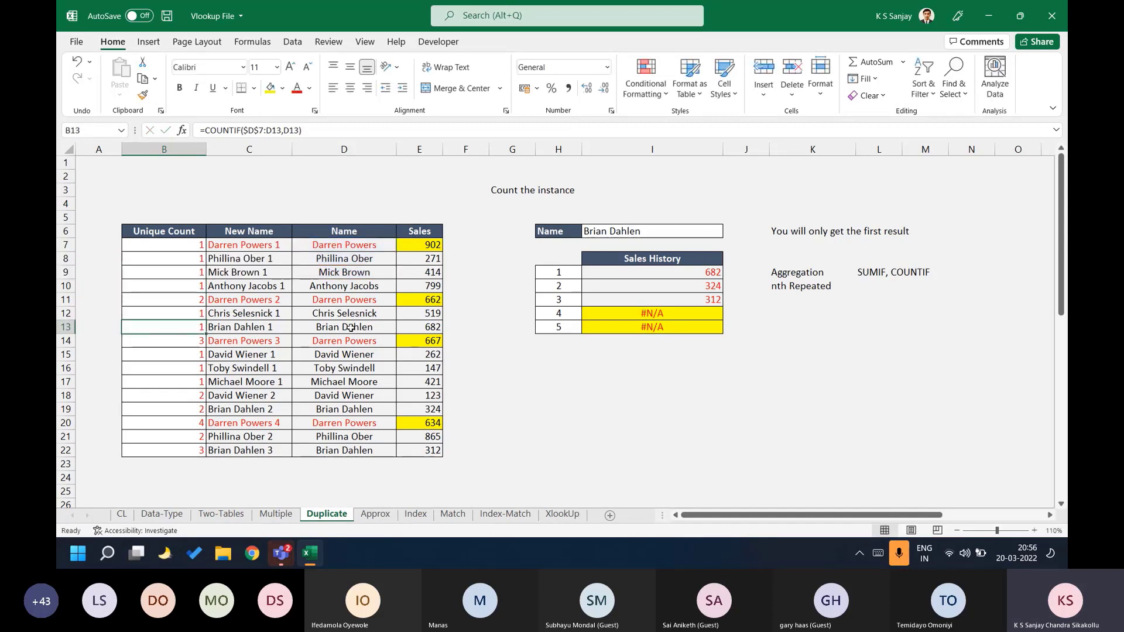
Step through the Unique Count formulas from B7 to B12, checking how the range and criteria change in each row.
{"action": "key", "text": "Up"}
{"action": "key", "text": "Up"}
{"action": "key", "text": "Up"}
{"action": "key", "text": "Up"}
{"action": "key", "text": "Up"}
{"action": "key", "text": "Up"}
{"action": "key", "text": "F2"}
{"action": "key", "text": "Return"}
{"action": "key", "text": "F2"}
{"action": "key", "text": "Return"}
{"action": "key", "text": "F2"}
{"action": "key", "text": "Return"}
{"action": "key", "text": "F2"}
{"action": "key", "text": "Return"}
{"action": "key", "text": "F2"}
{"action": "key", "text": "Return"}
{"action": "key", "text": "F2"}
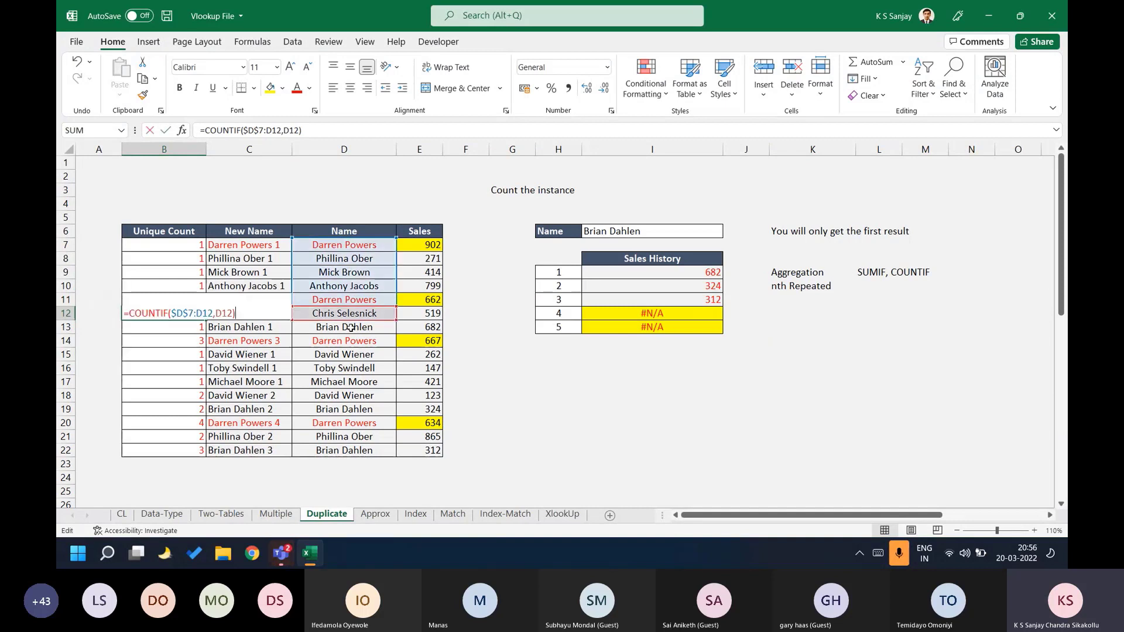
{"action": "key", "text": "Return"}
{"action": "key", "text": "Down"}
{"action": "key", "text": "Up"}
{"action": "key", "text": "Up"}
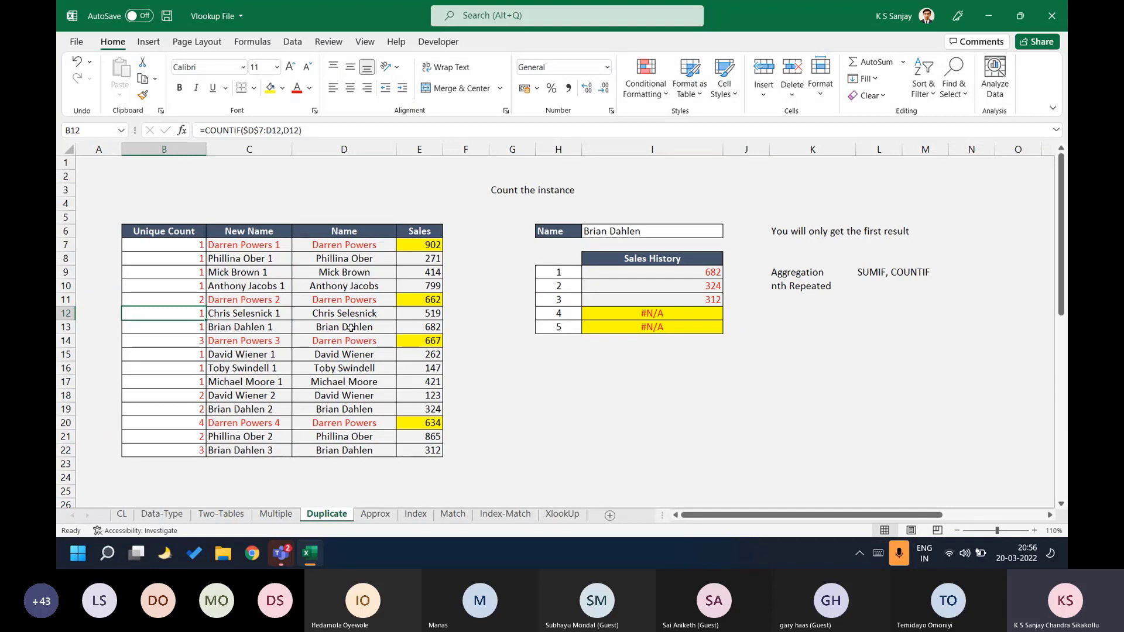
{"action": "key", "text": "Up"}
{"action": "key", "text": "Up"}
{"action": "key", "text": "Up"}
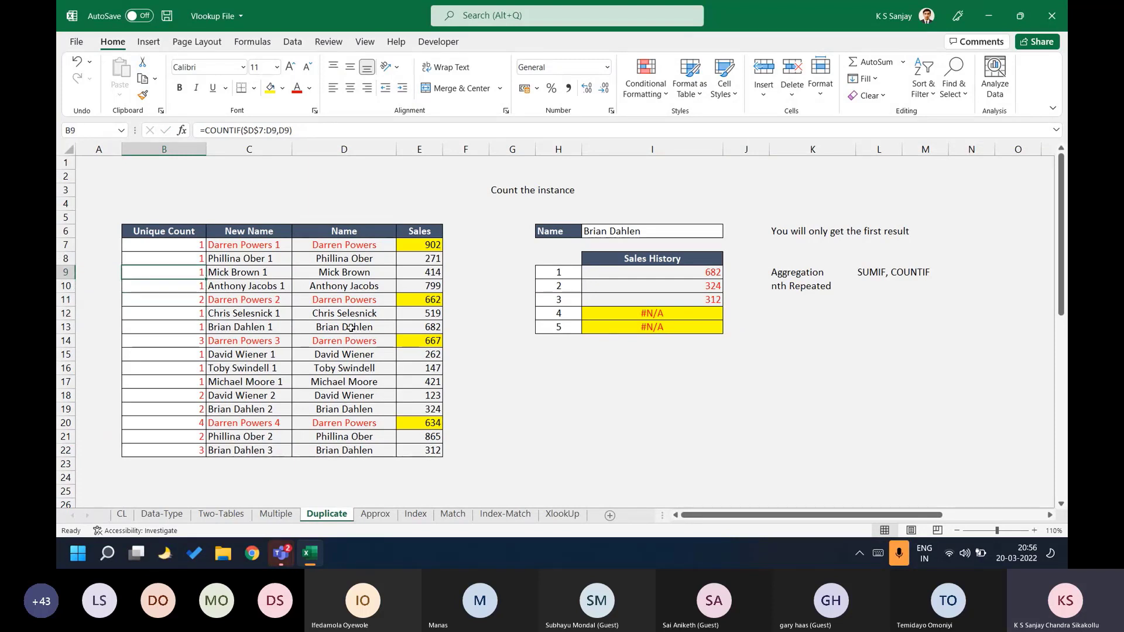
Check the numbered names of the other repeated customers in C18 and C21 and the count formula in B21.
{"action": "left_click", "coordinate": [214, 348]}
{"action": "left_click", "coordinate": [247, 394]}
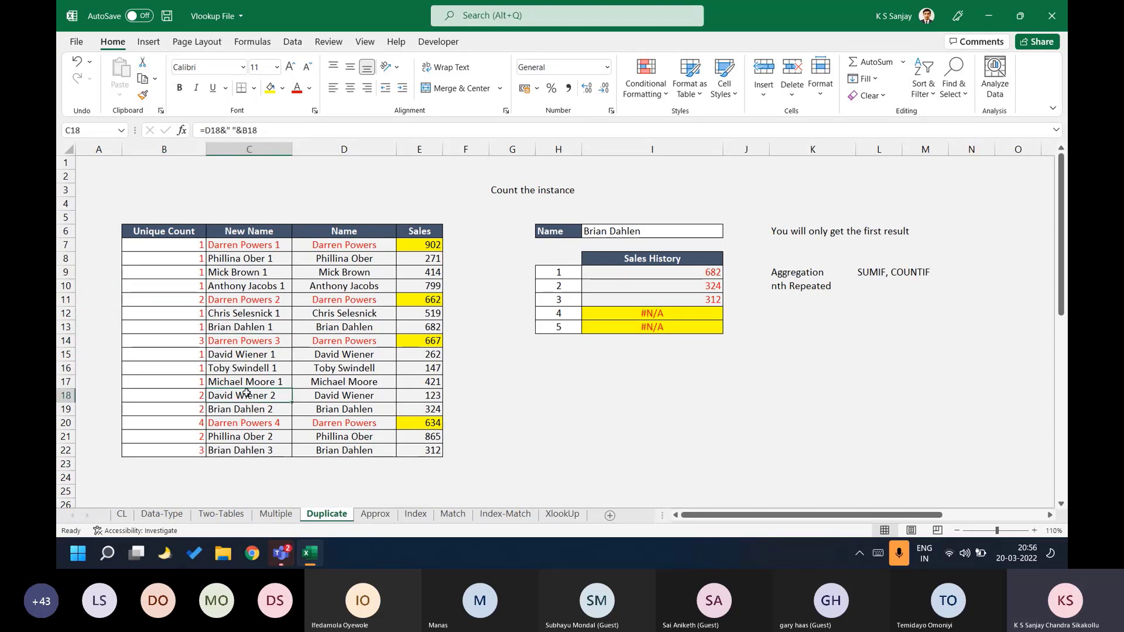
{"action": "left_click", "coordinate": [245, 439]}
{"action": "left_click", "coordinate": [180, 433]}
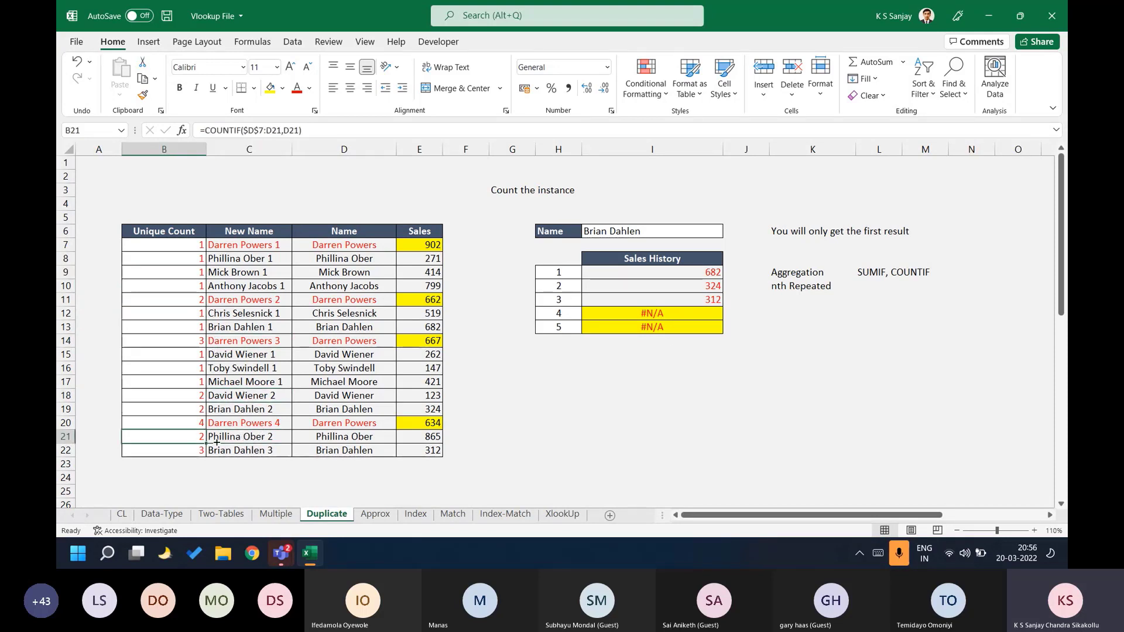
Save the workbook, check the newest question in the Microsoft Teams meeting chat, and return to the Excel workbook.
{"action": "key", "text": "ctrl+s"}
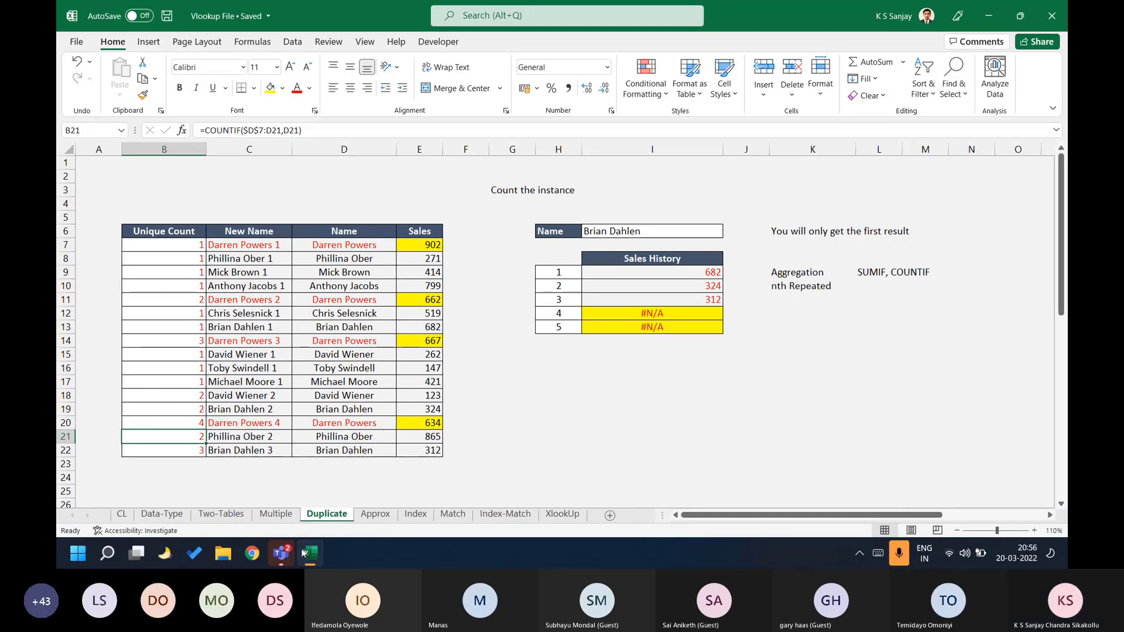
{"action": "left_click", "coordinate": [282, 556]}
{"action": "left_click", "coordinate": [175, 436]}
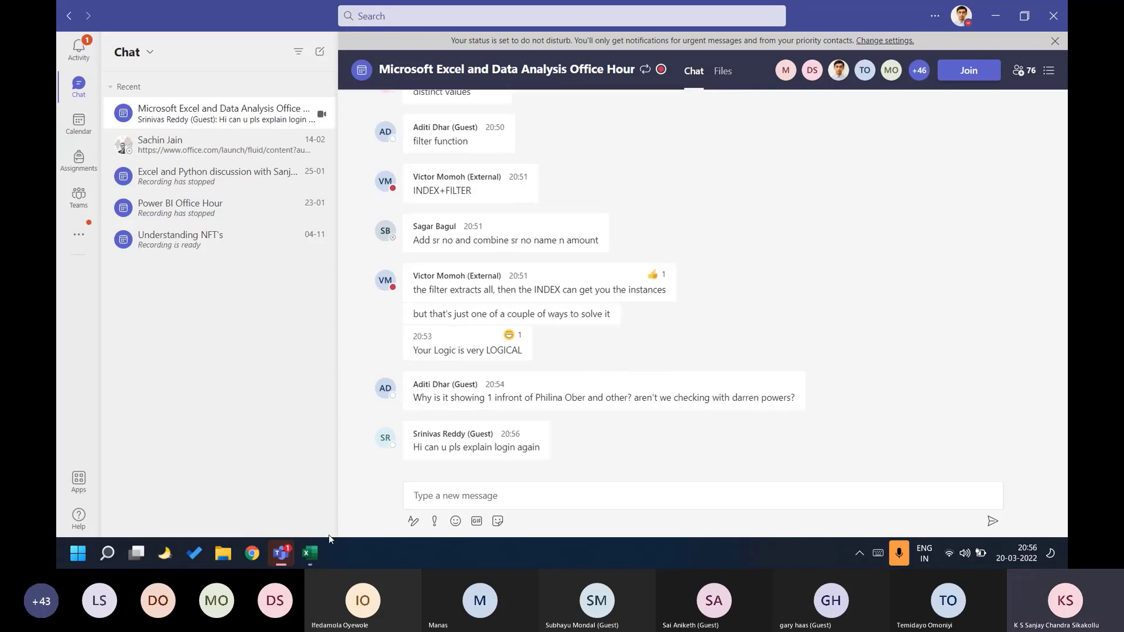
{"action": "left_click", "coordinate": [287, 554]}
{"action": "left_click", "coordinate": [319, 562]}
{"action": "left_click", "coordinate": [504, 259]}
Review the Name column with its repeated entries and the note in K6 about the first result.
{"action": "left_click_drag", "start_coordinate": [350, 205], "coordinate": [364, 484]}
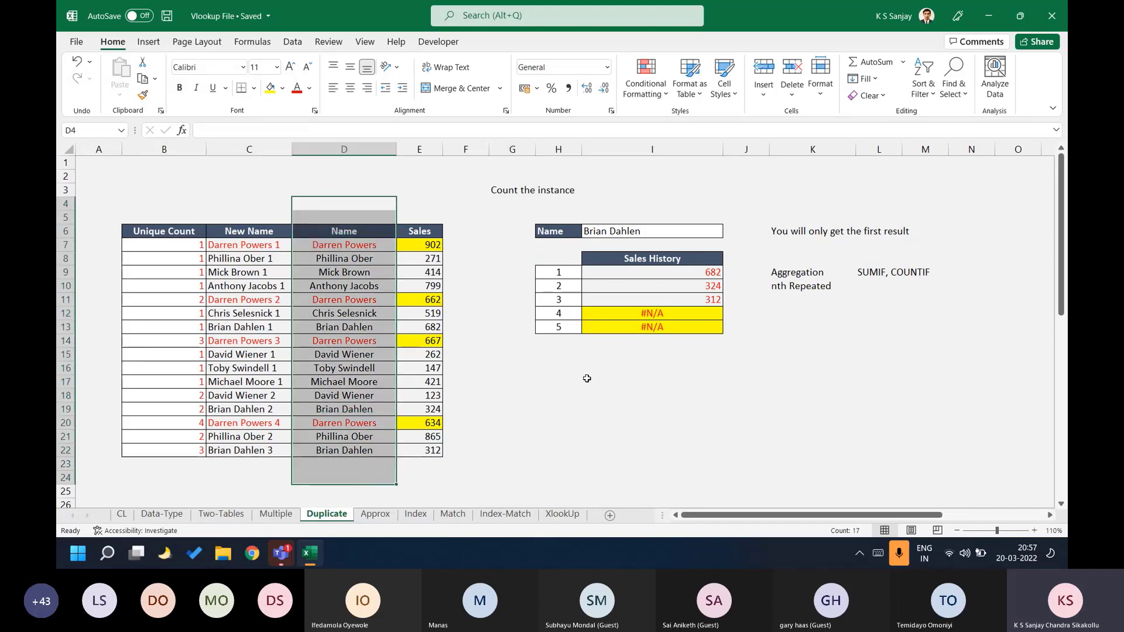
{"action": "left_click_drag", "start_coordinate": [786, 233], "coordinate": [903, 230]}
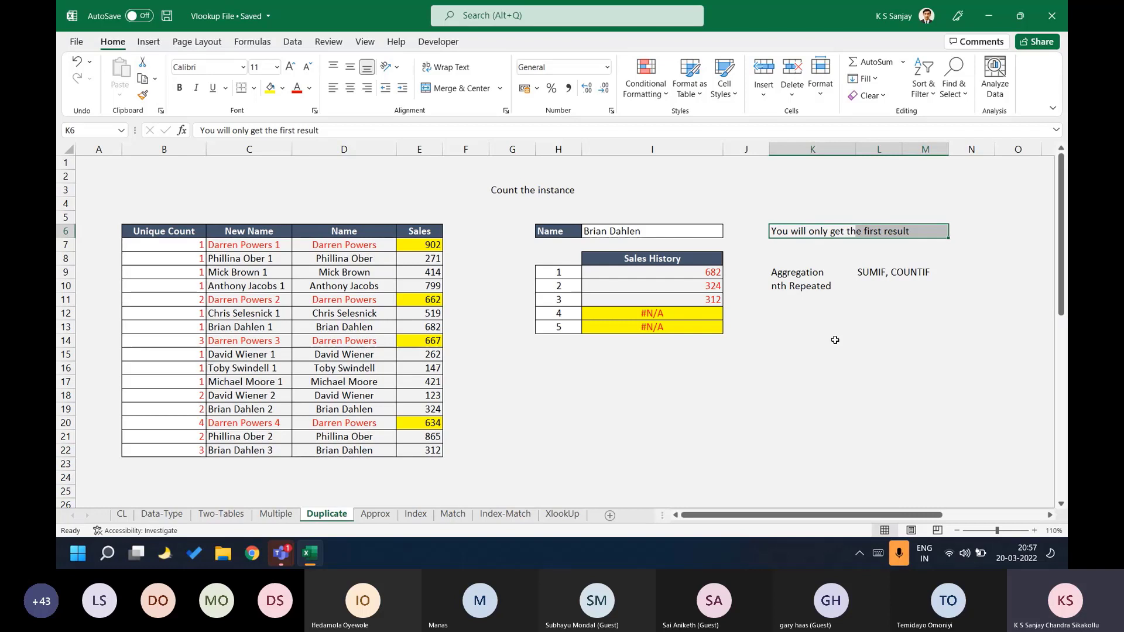
{"action": "left_click_drag", "start_coordinate": [381, 205], "coordinate": [380, 477]}
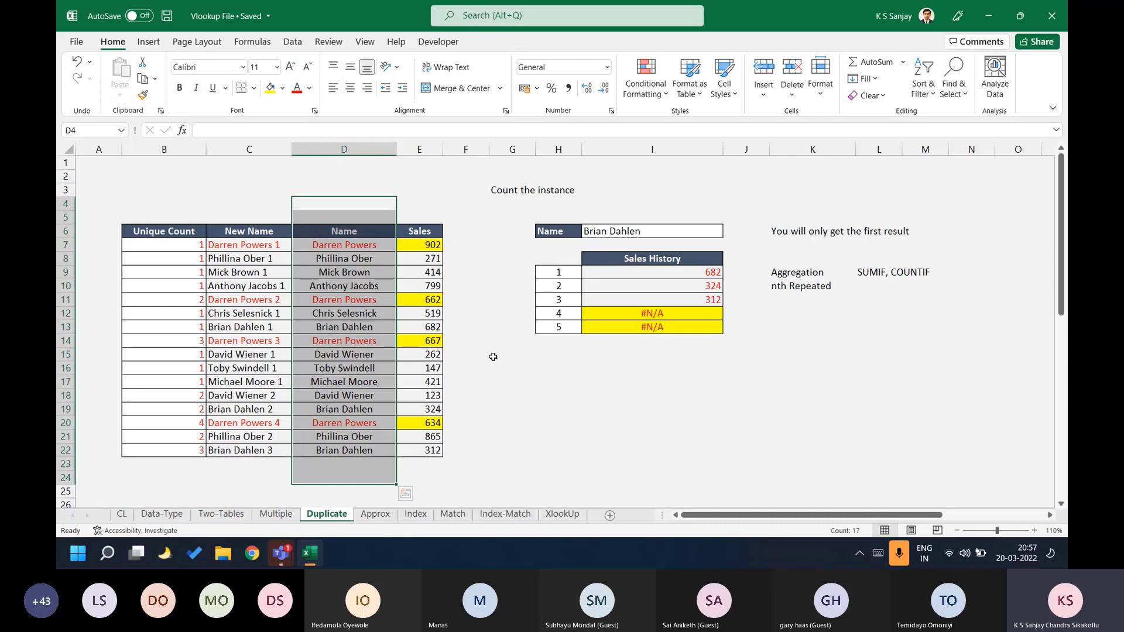
Label the Name column "Non-Unique" in D4 and the New Name column "Unique" in C4.
{"action": "left_click", "coordinate": [360, 203]}
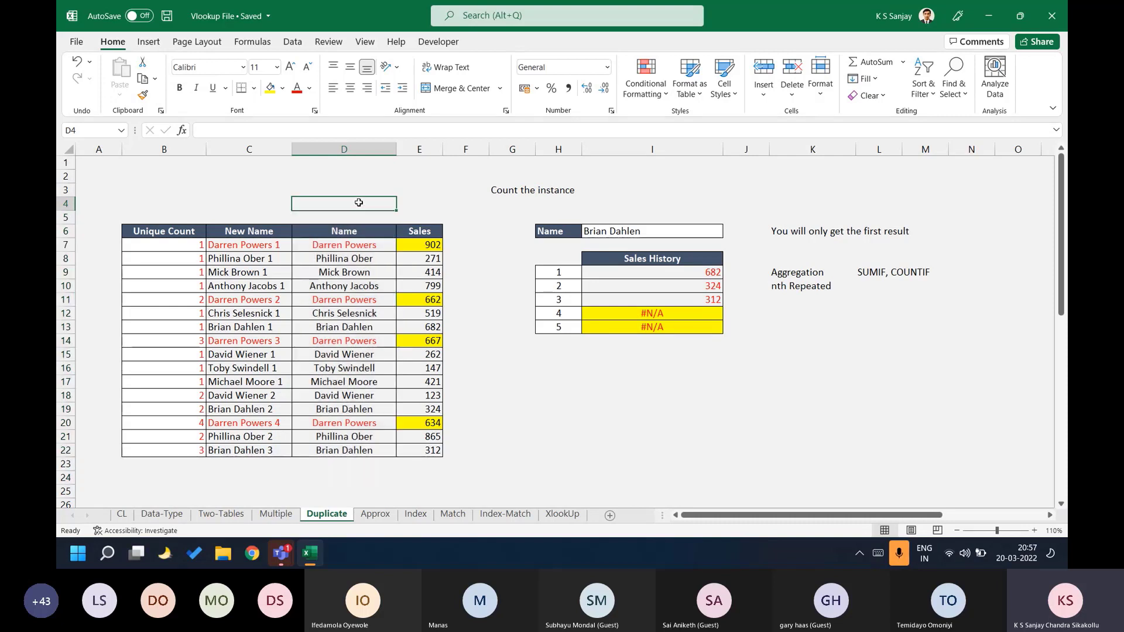
{"action": "type", "text": "Non-Unique"}
{"action": "key", "text": "Left"}
{"action": "type", "text": "Unique"}
{"action": "key", "text": "Return"}
{"action": "key", "text": "Up"}
{"action": "key", "text": "Right"}
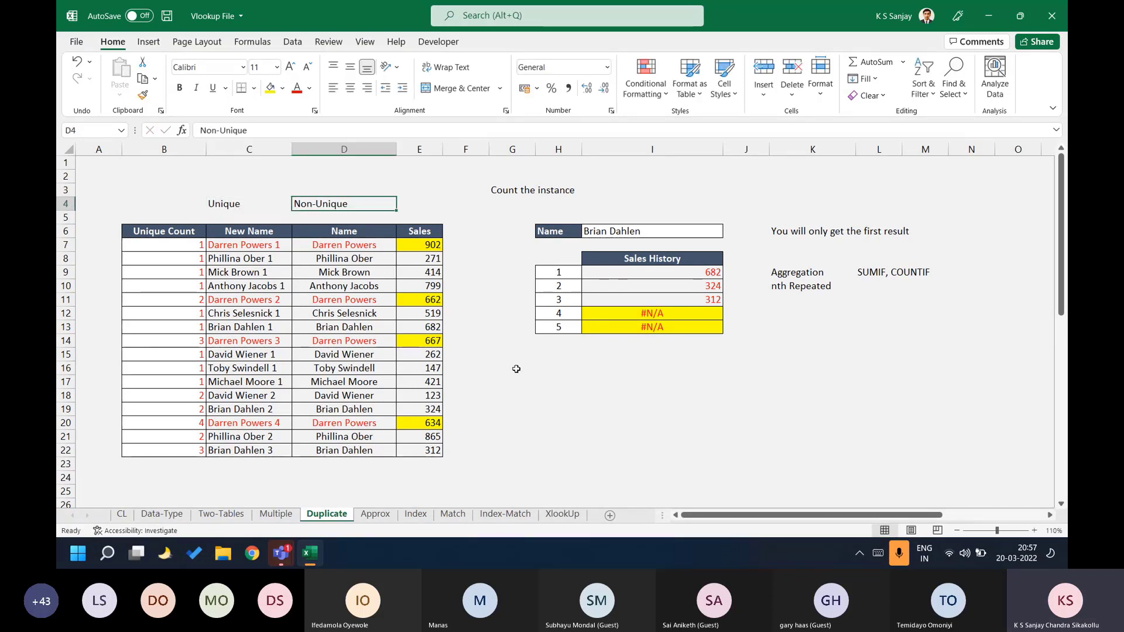
{"action": "key", "text": "Left"}
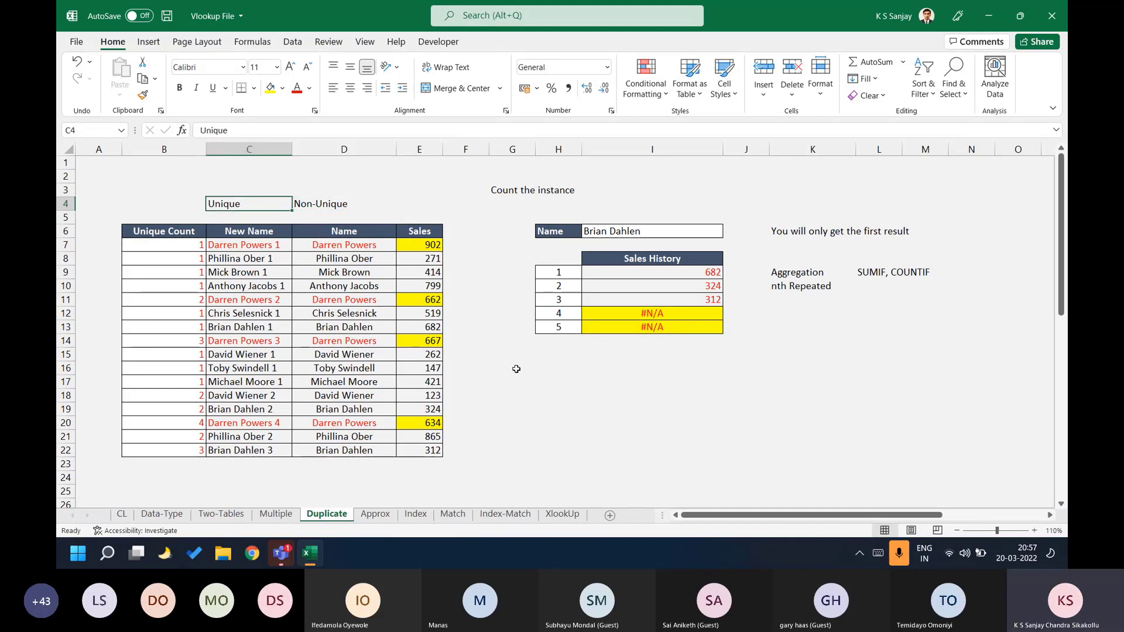
Review the aggregation note in row 9 and compare the labels above the New Name and Name columns.
{"action": "left_click_drag", "start_coordinate": [817, 272], "coordinate": [943, 273]}
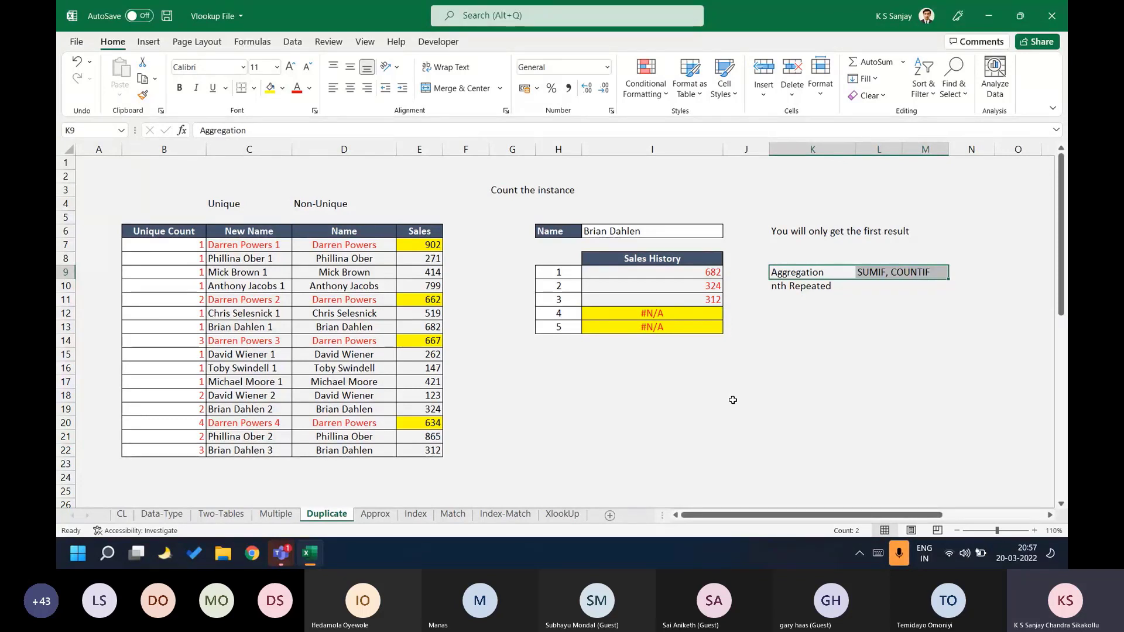
{"action": "left_click", "coordinate": [311, 204]}
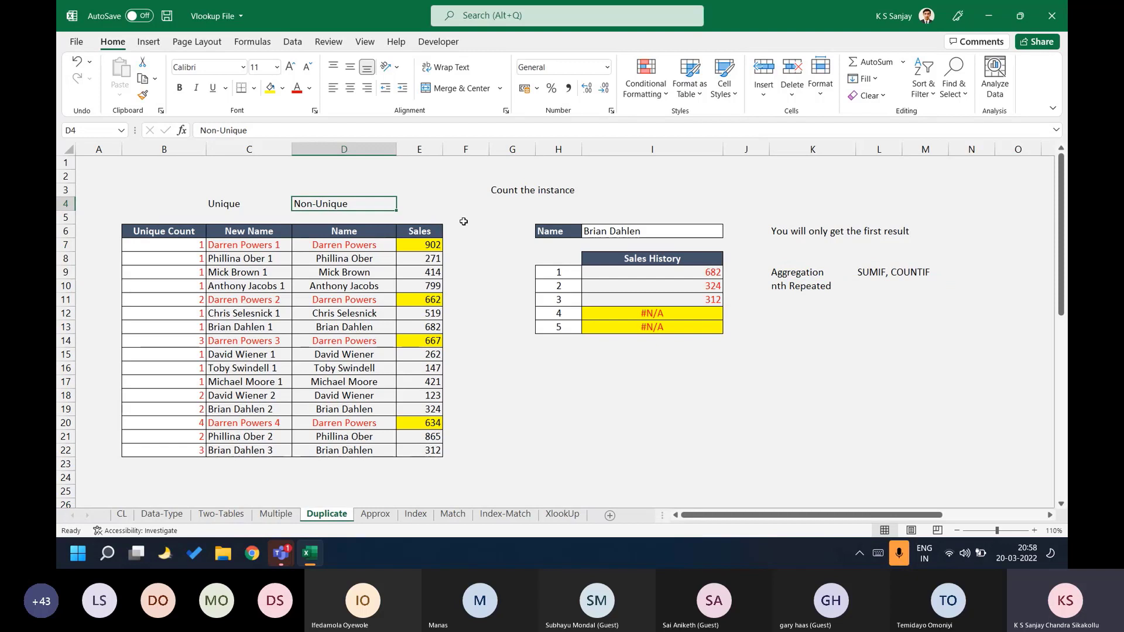
{"action": "key", "text": "Left"}
{"action": "key", "text": "Right"}
{"action": "key", "text": "Left"}
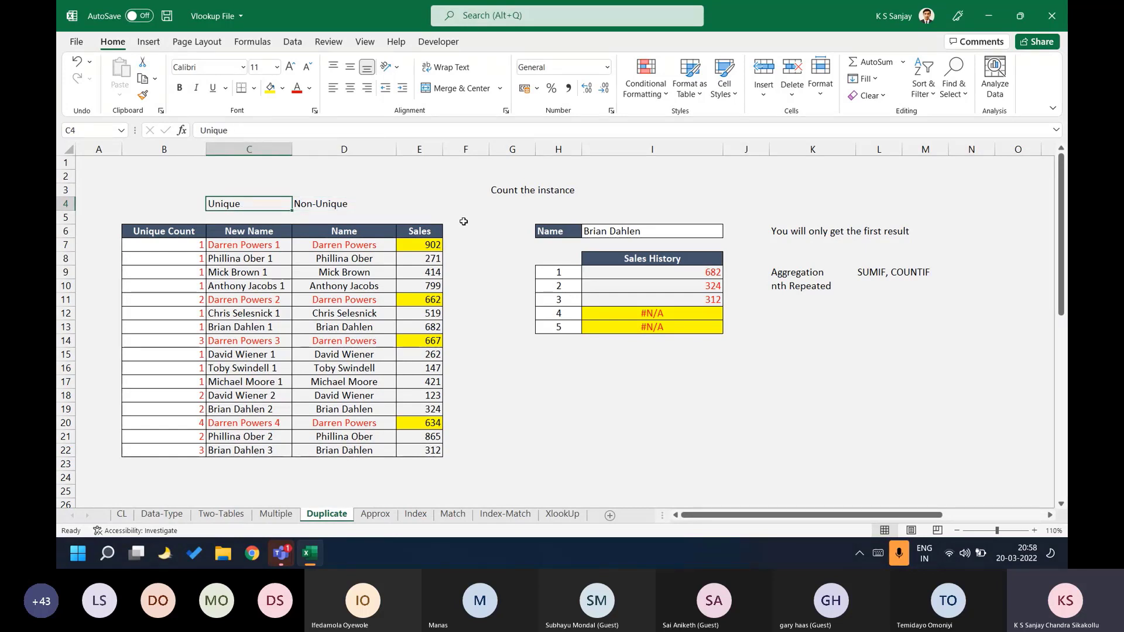
Examine the name-joining formula in C7 and the COUNTIF formulas in B7 and B8.
{"action": "key", "text": "Down"}
{"action": "key", "text": "Down"}
{"action": "key", "text": "Down"}
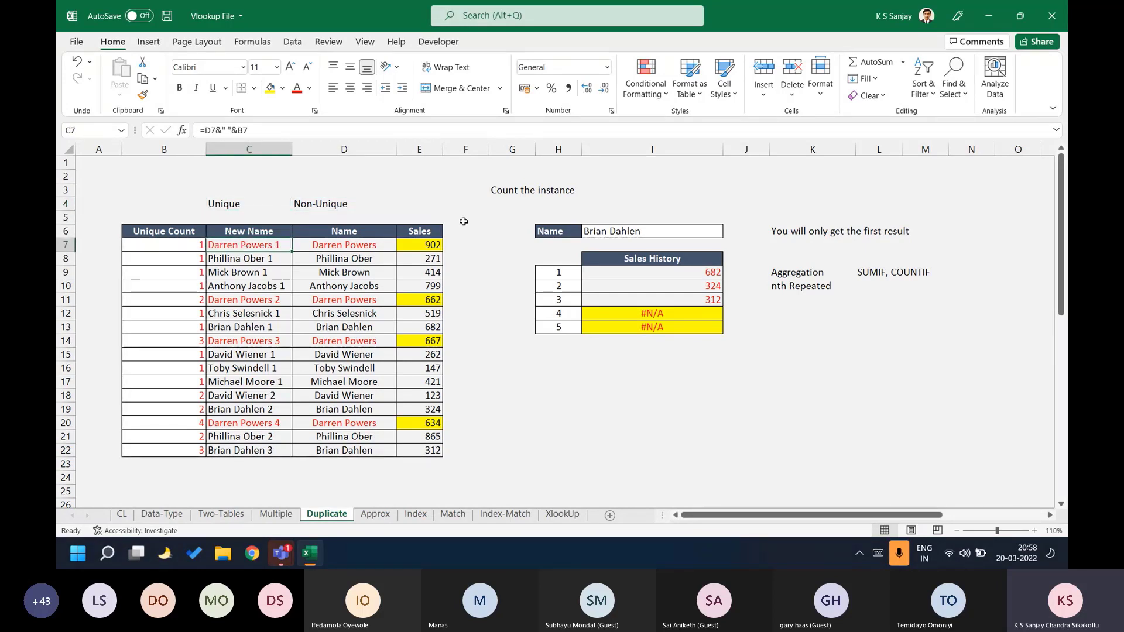
{"action": "key", "text": "Left"}
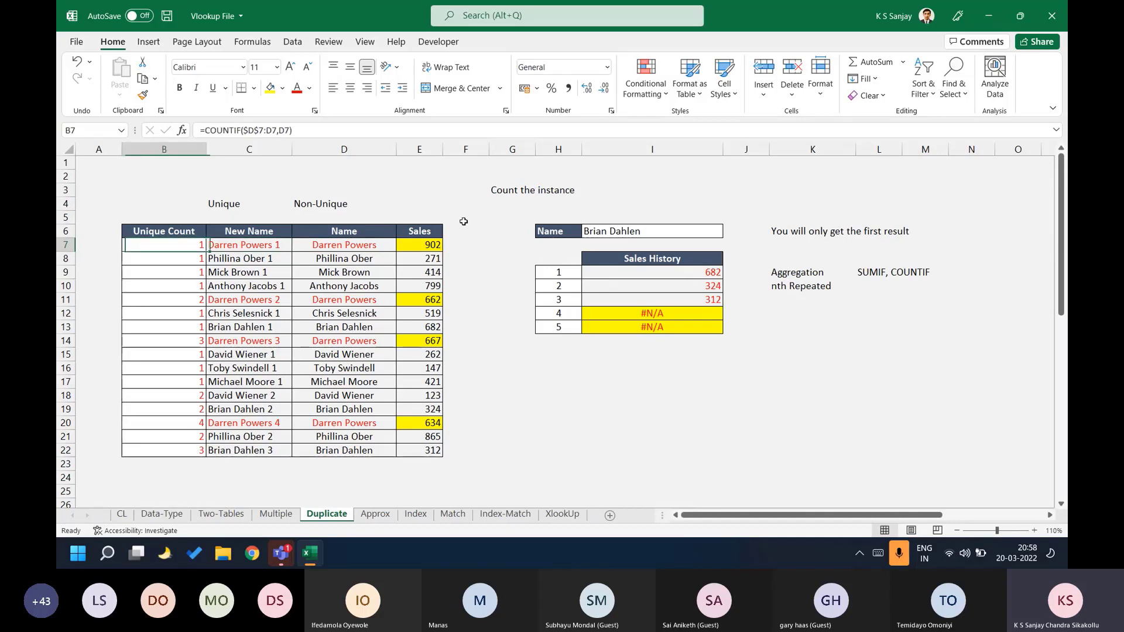
{"action": "key", "text": "F2"}
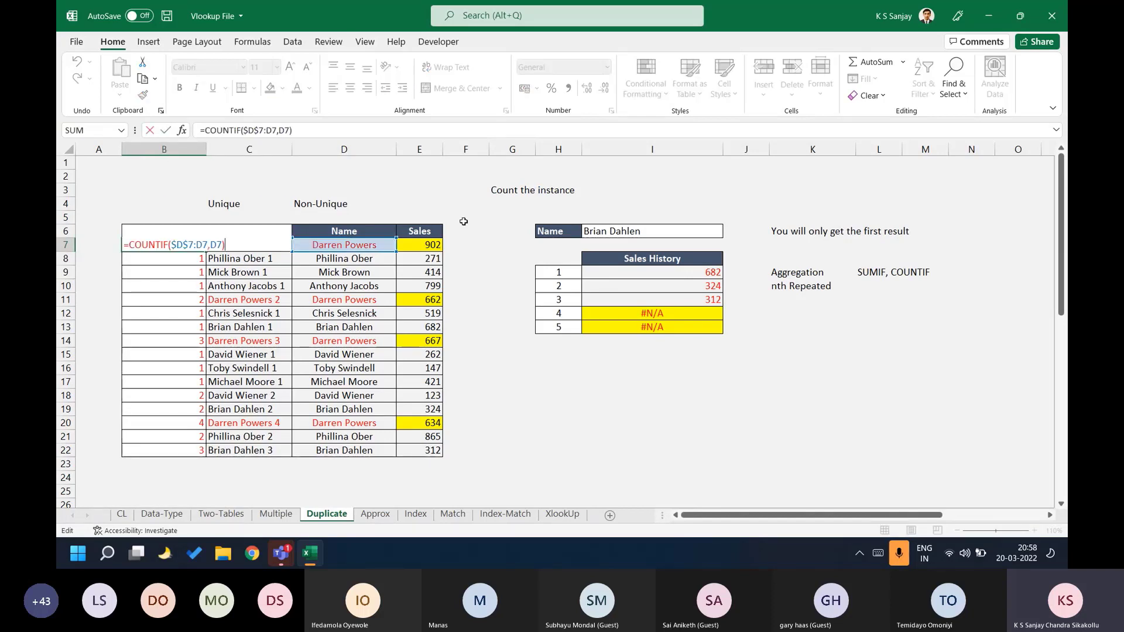
{"action": "key", "text": "Return"}
{"action": "key", "text": "F2"}
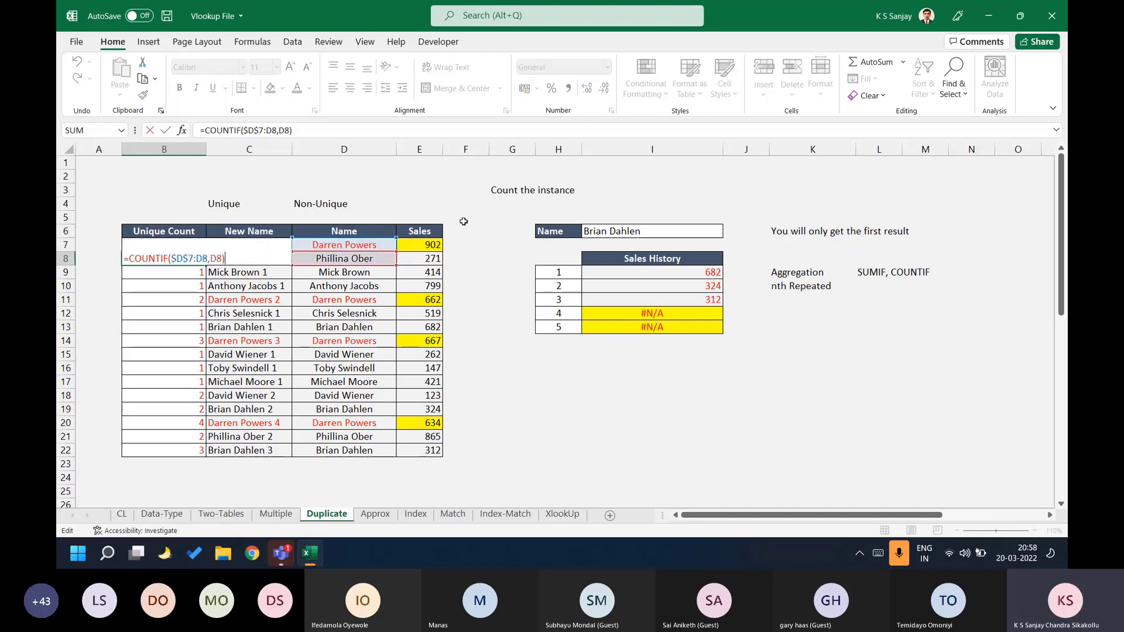
{"action": "key", "text": "Escape"}
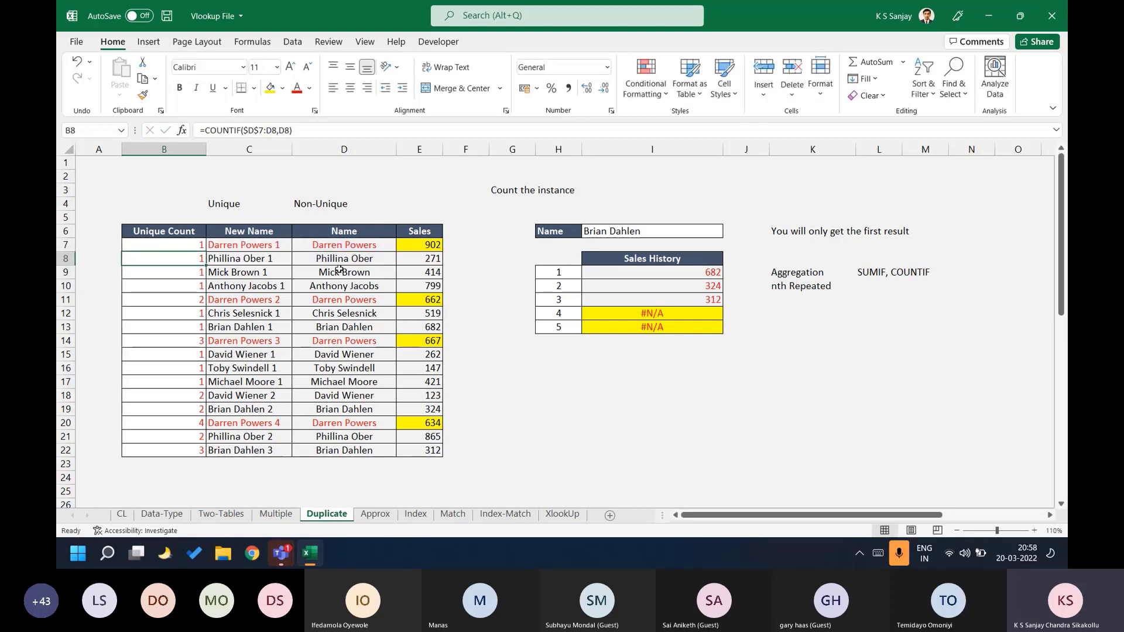
Review the Unique Count column, checking the count formulas for the repeated customer in B11, B14, B20 and B7.
{"action": "left_click_drag", "start_coordinate": [193, 248], "coordinate": [190, 462]}
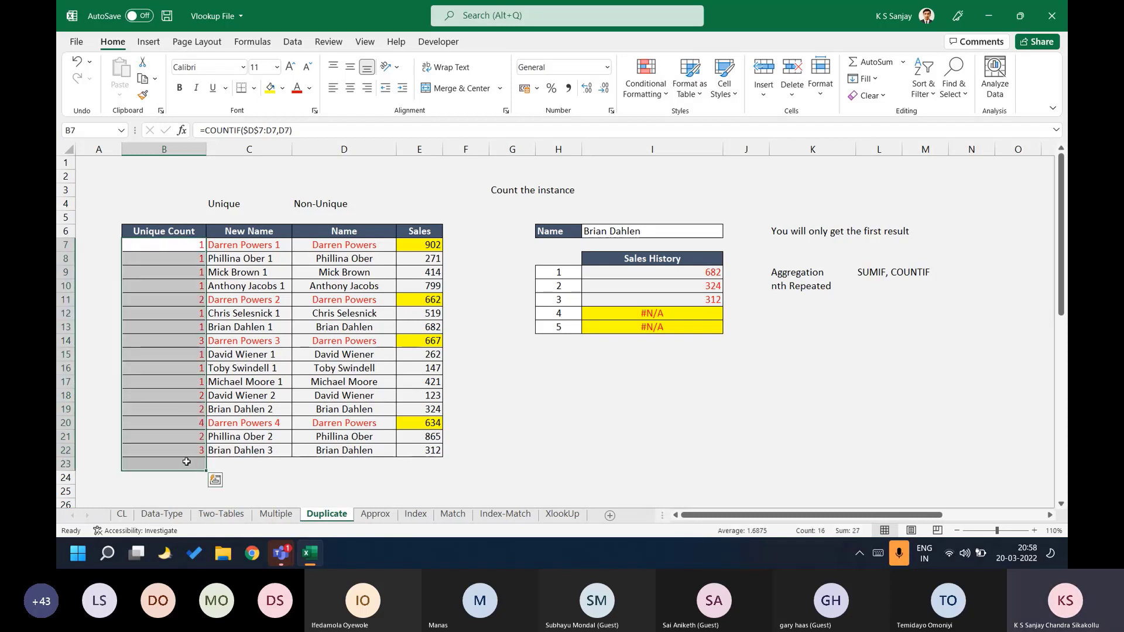
{"action": "left_click_drag", "start_coordinate": [174, 245], "coordinate": [189, 380]}
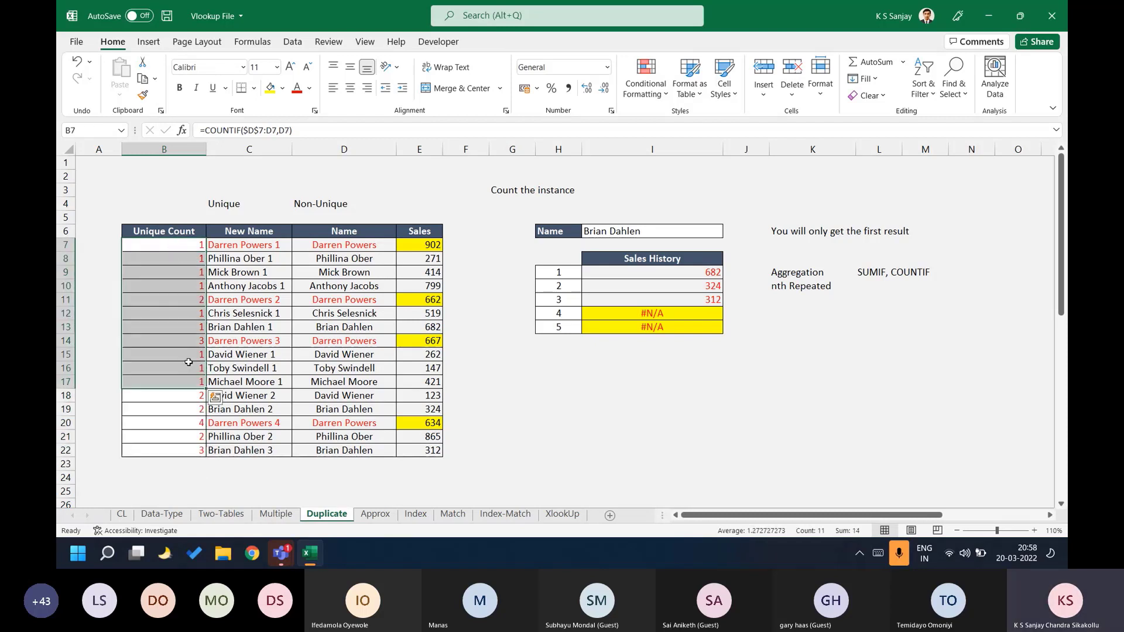
{"action": "left_click", "coordinate": [332, 305]}
{"action": "left_click", "coordinate": [171, 302]}
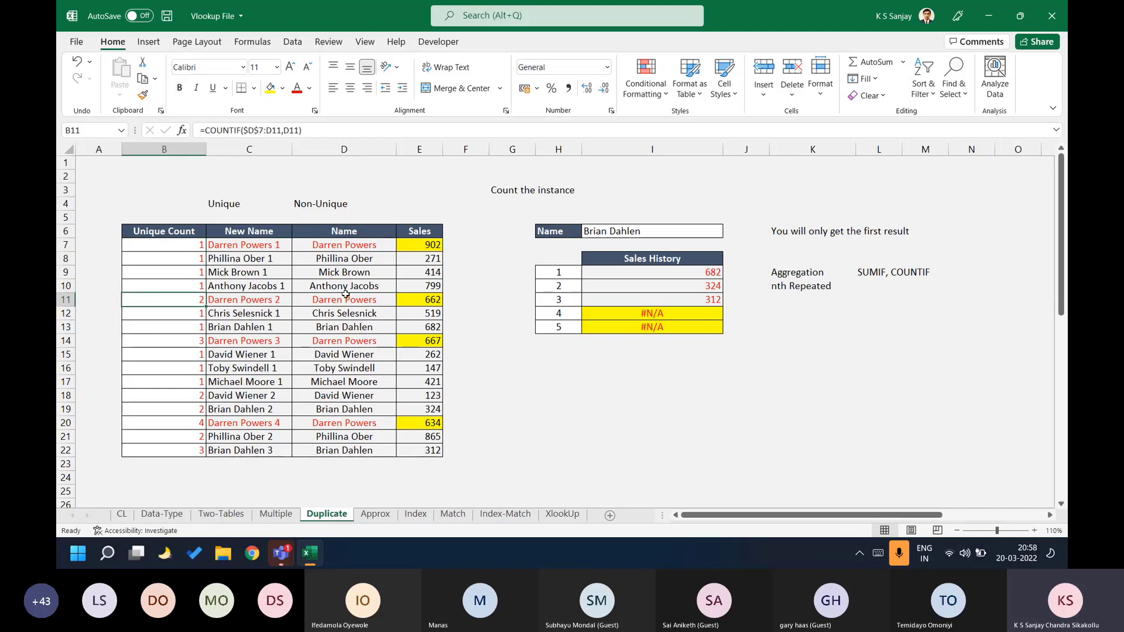
{"action": "left_click", "coordinate": [181, 341]}
{"action": "left_click", "coordinate": [183, 421]}
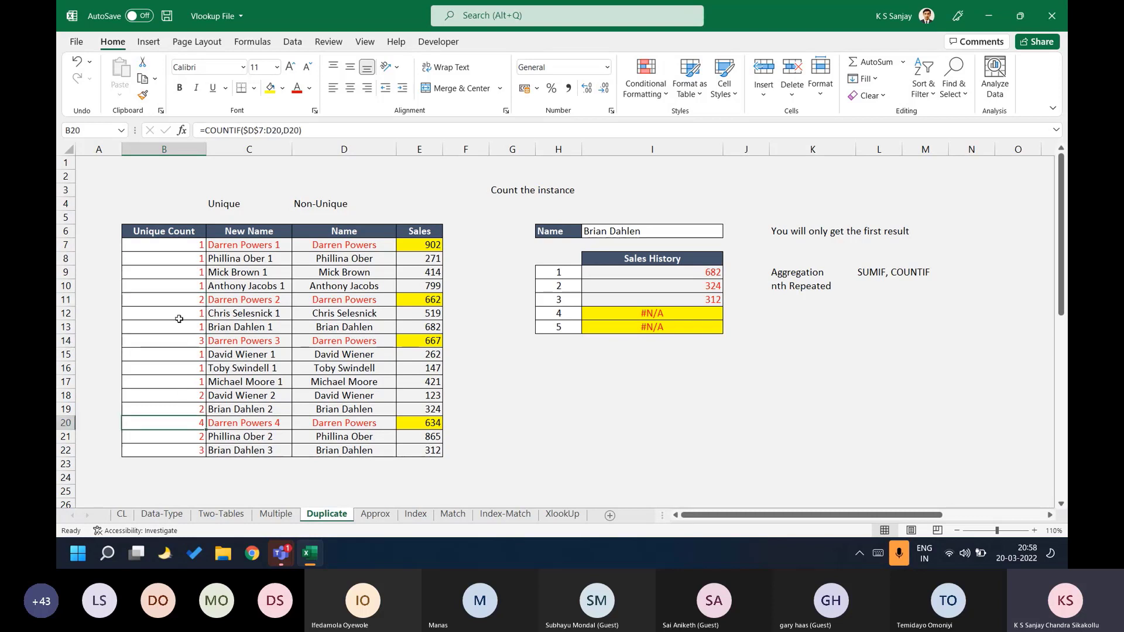
{"action": "left_click", "coordinate": [178, 244]}
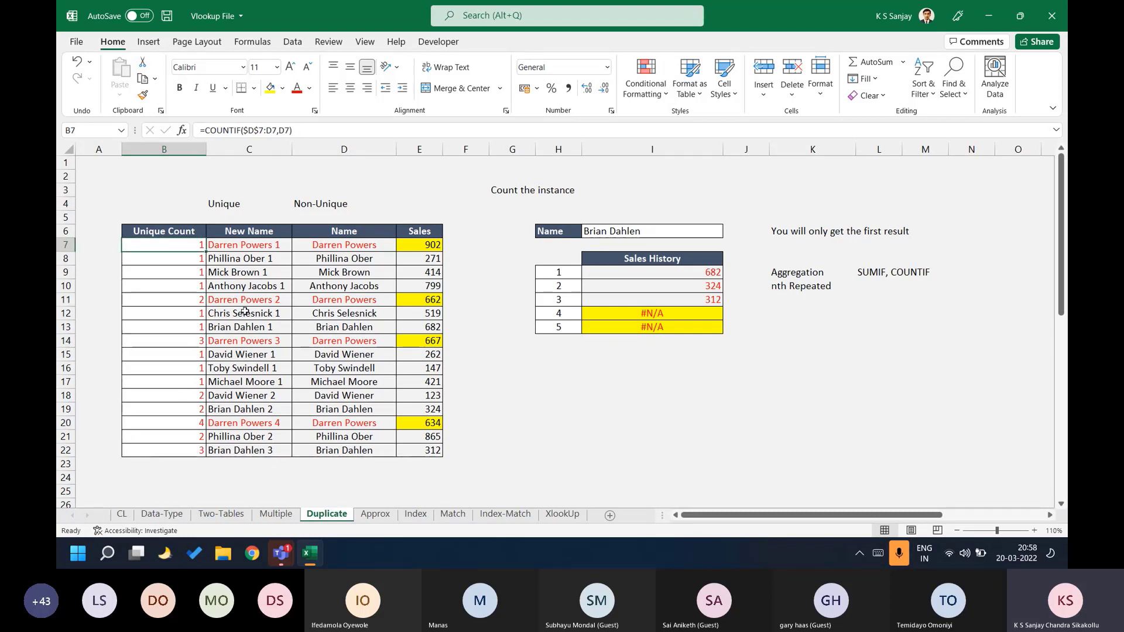
Step through the COUNTIF formulas from B7 to B14 to trace how the range expands row by row.
{"action": "key", "text": "F2"}
{"action": "key", "text": "Return"}
{"action": "key", "text": "F2"}
{"action": "key", "text": "Return"}
{"action": "key", "text": "F2"}
{"action": "key", "text": "Return"}
{"action": "key", "text": "F2"}
{"action": "key", "text": "Return"}
{"action": "key", "text": "F2"}
{"action": "key", "text": "Return"}
{"action": "key", "text": "F2"}
{"action": "key", "text": "Return"}
{"action": "key", "text": "F2"}
{"action": "key", "text": "Return"}
{"action": "key", "text": "F2"}
{"action": "key", "text": "Return"}
{"action": "key", "text": "Return"}
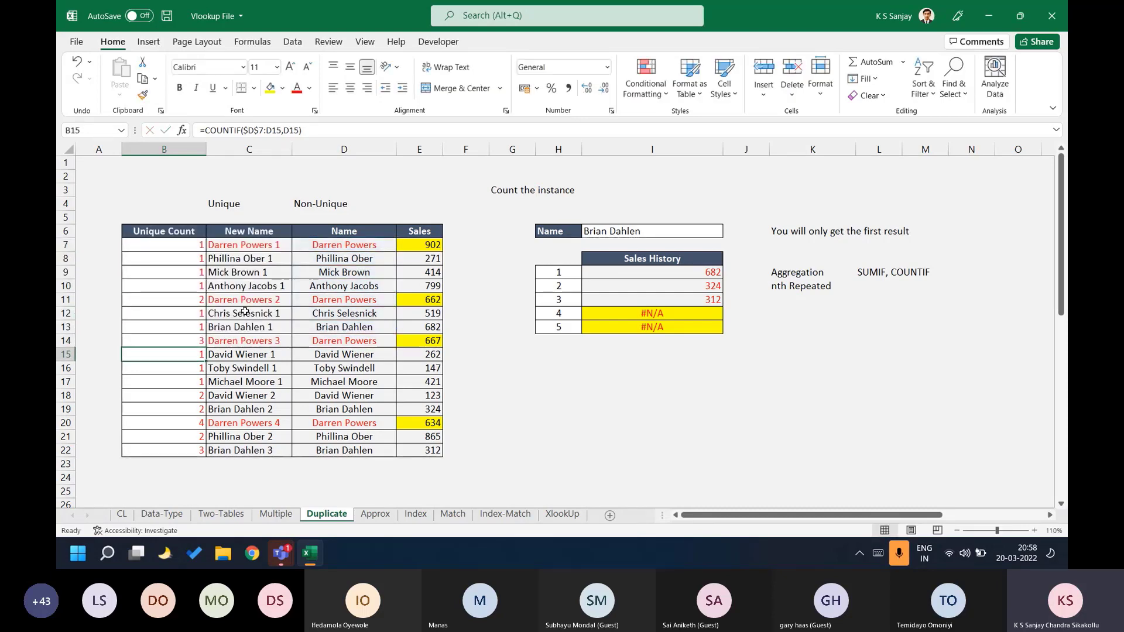
Review the New Name column and examine how the VLOOKUP in K5 of the Multiple sheet joins first and last names.
{"action": "left_click", "coordinate": [246, 149]}
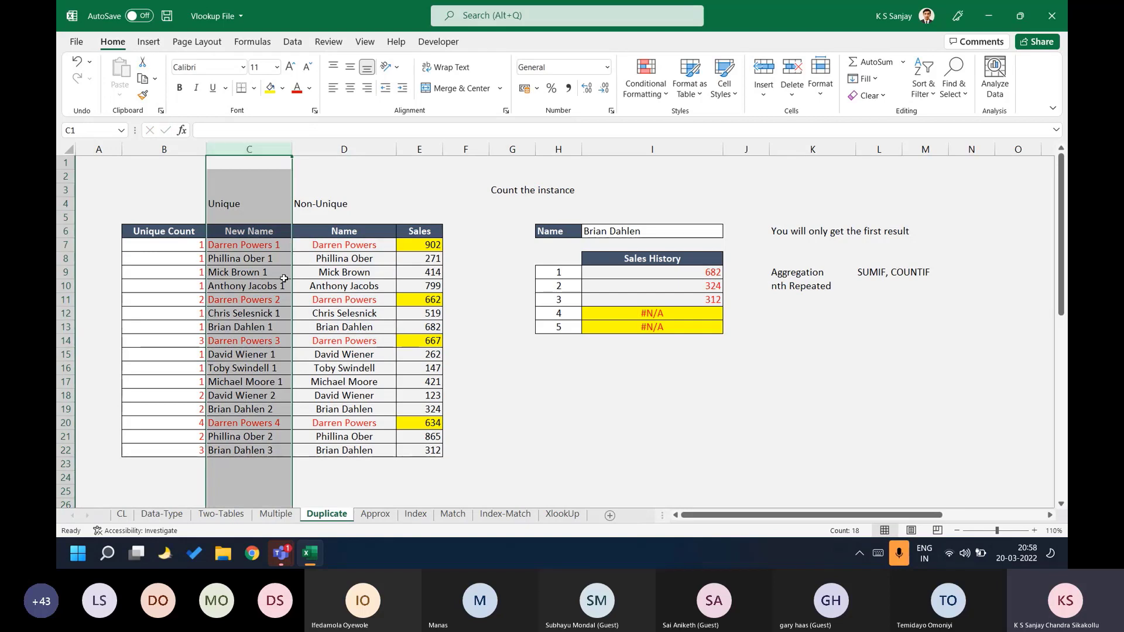
{"action": "left_click", "coordinate": [274, 514]}
{"action": "left_click_drag", "start_coordinate": [265, 197], "coordinate": [723, 413]}
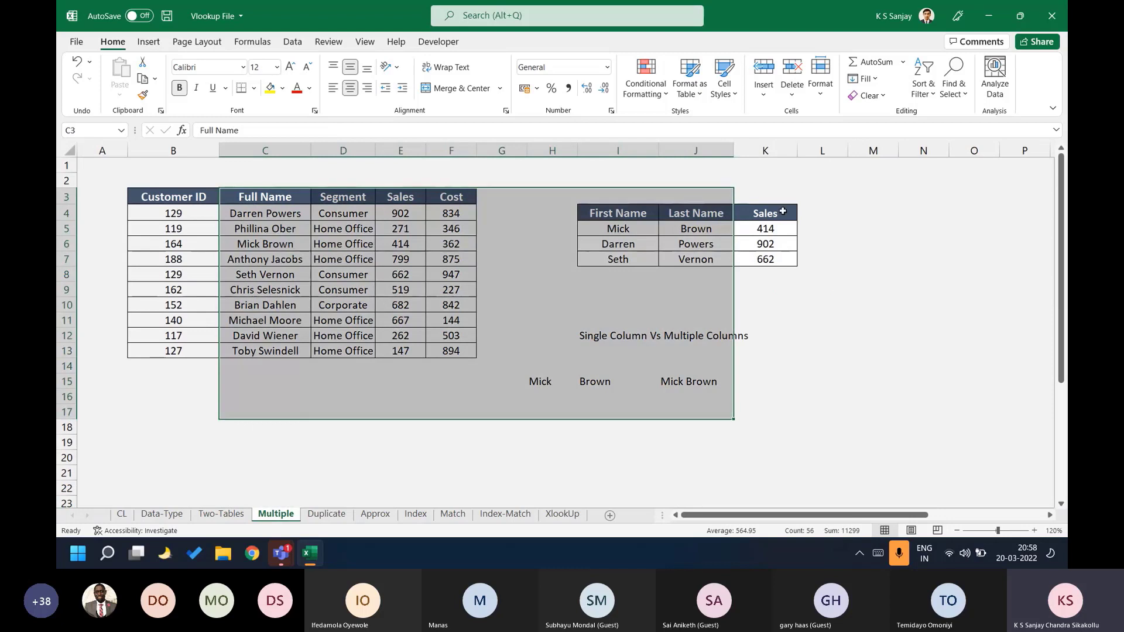
{"action": "left_click", "coordinate": [764, 228]}
{"action": "key", "text": "F2"}
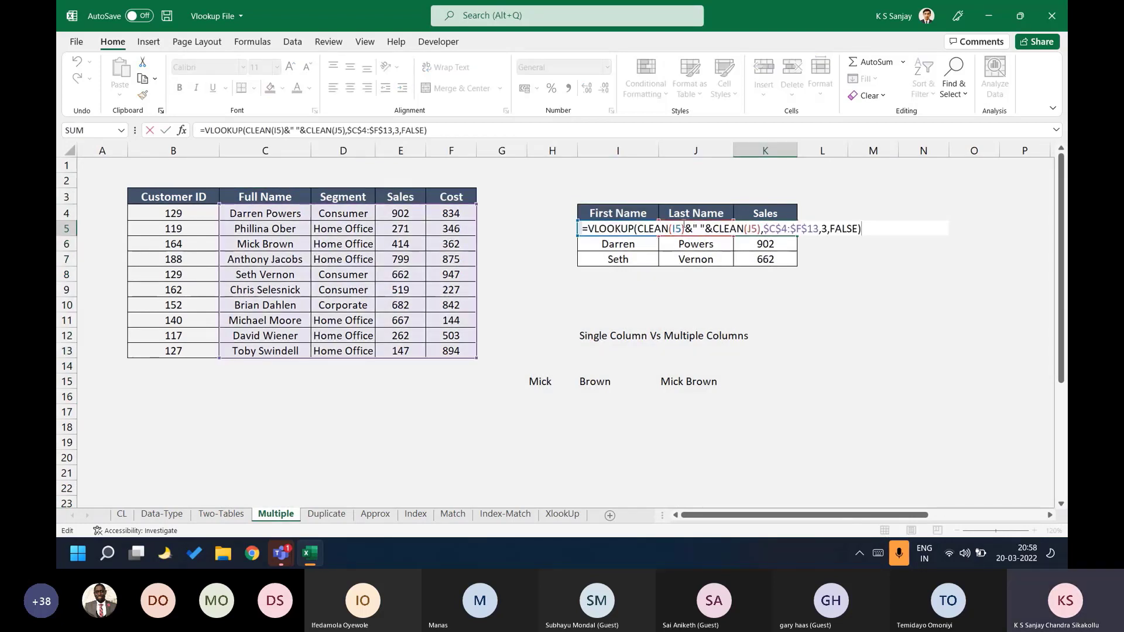
{"action": "left_click_drag", "start_coordinate": [683, 229], "coordinate": [737, 229]}
{"action": "left_click", "coordinate": [737, 228]}
{"action": "key", "text": "Return"}
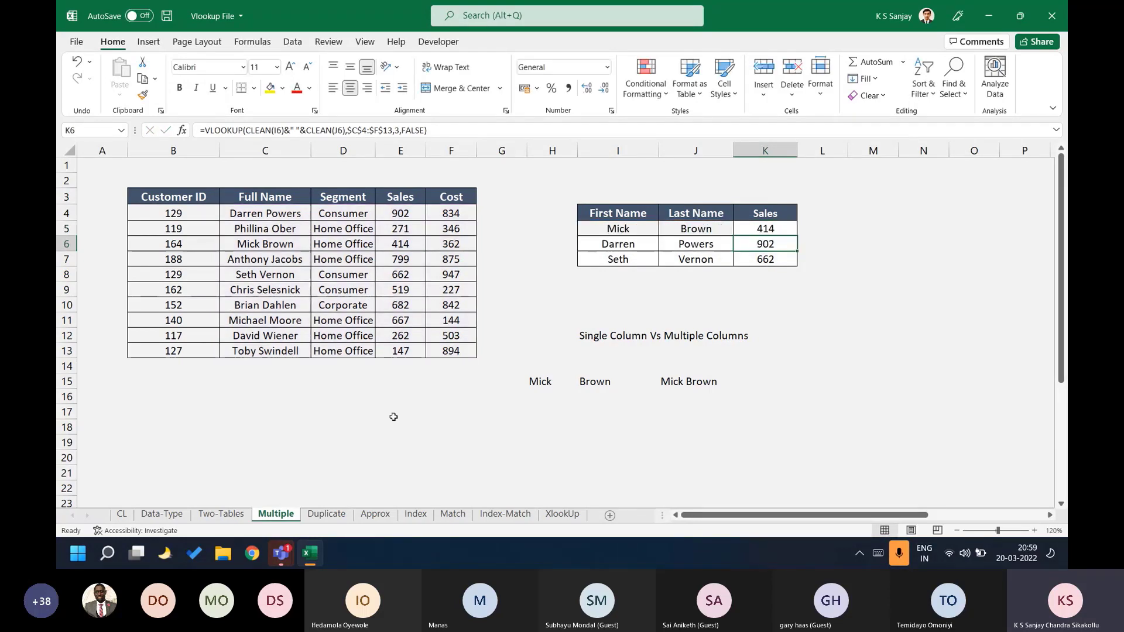
Examine the lookup value $I$6&" "&H9 in the I9 VLOOKUP formula on the Duplicate sheet.
{"action": "left_click", "coordinate": [326, 514]}
{"action": "double_click", "coordinate": [640, 270]}
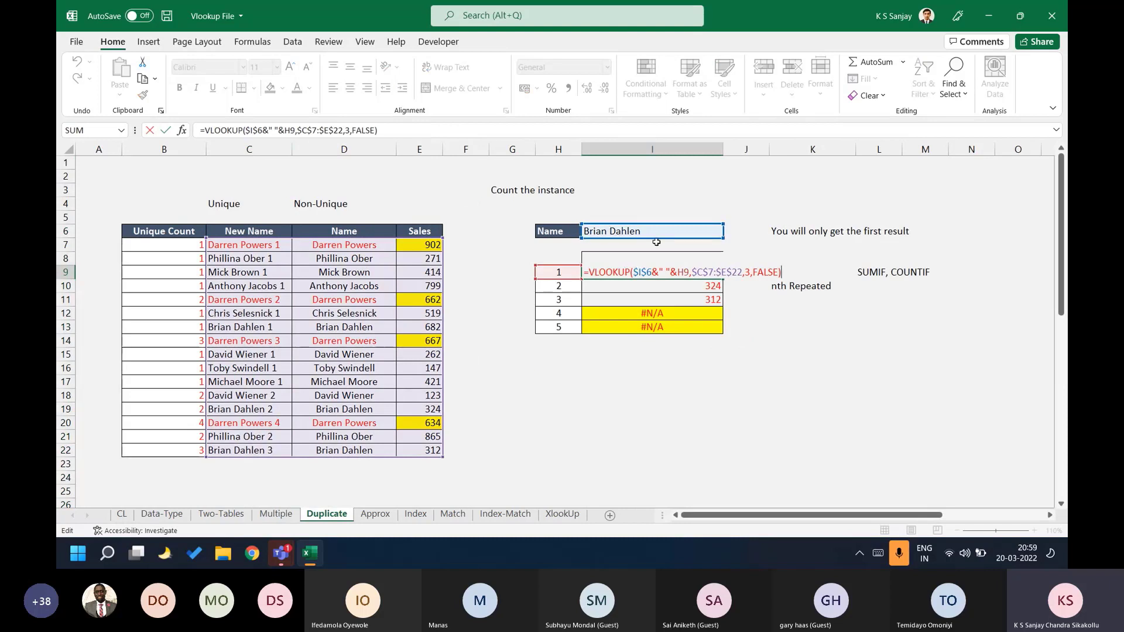
{"action": "mouse_move", "coordinate": [671, 271]}
{"action": "left_mouse_down"}
{"action": "mouse_move", "coordinate": [653, 272]}
{"action": "mouse_move", "coordinate": [688, 272]}
{"action": "mouse_move", "coordinate": [677, 271]}
{"action": "left_mouse_up"}
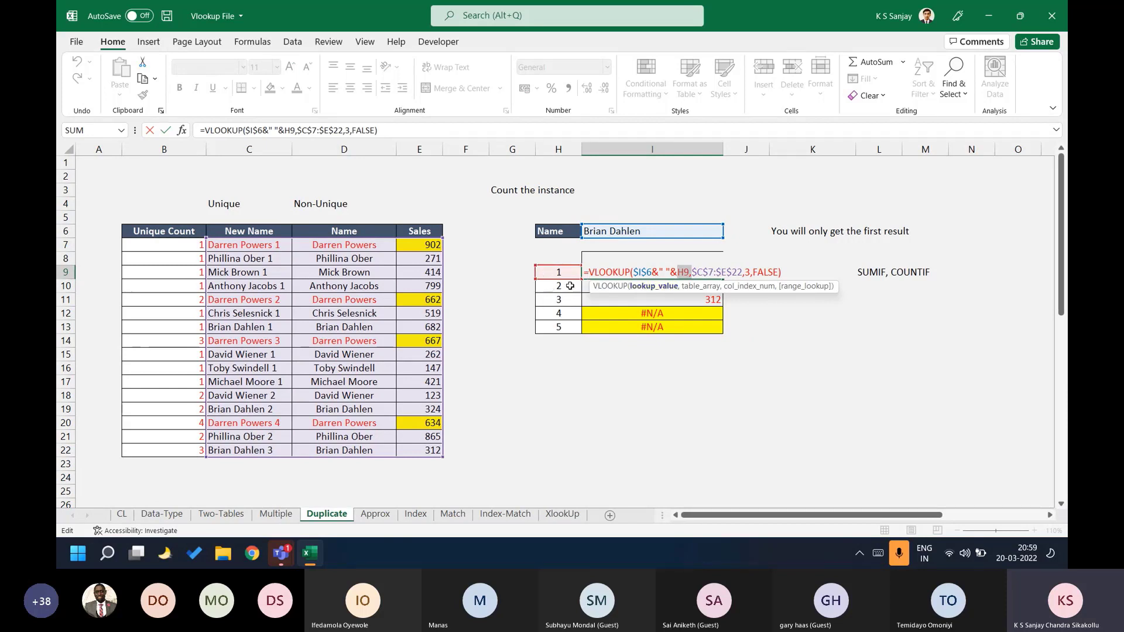
{"action": "key", "text": "Return"}
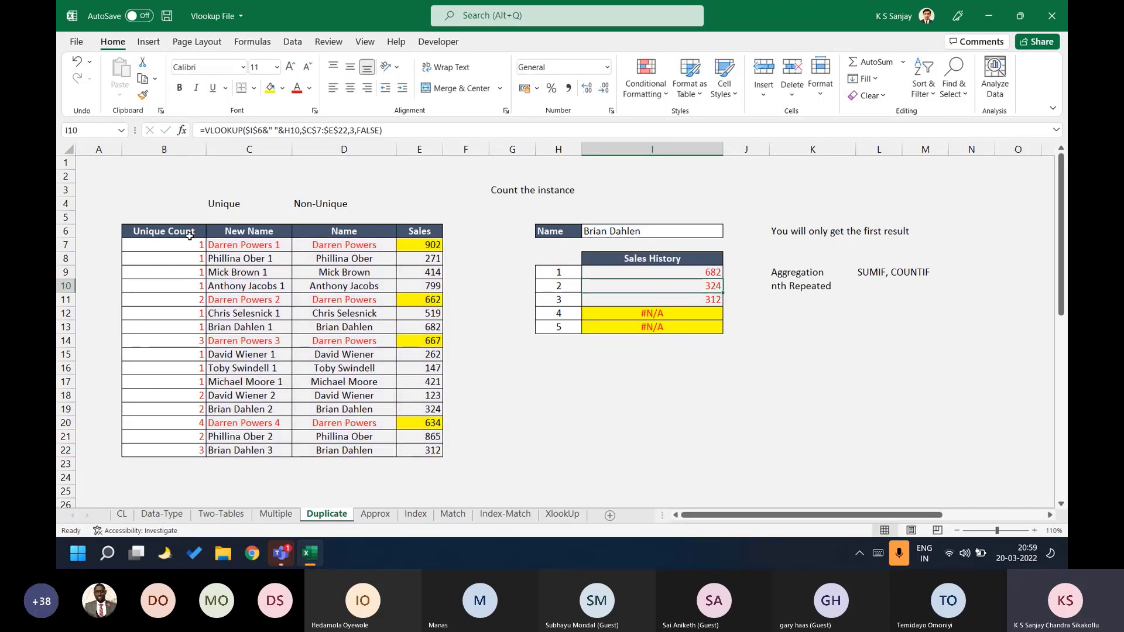
Compare the numbered names and lookup area of the Duplicate sheet with the lookup area of the Multiple sheet.
{"action": "left_click_drag", "start_coordinate": [258, 243], "coordinate": [269, 456]}
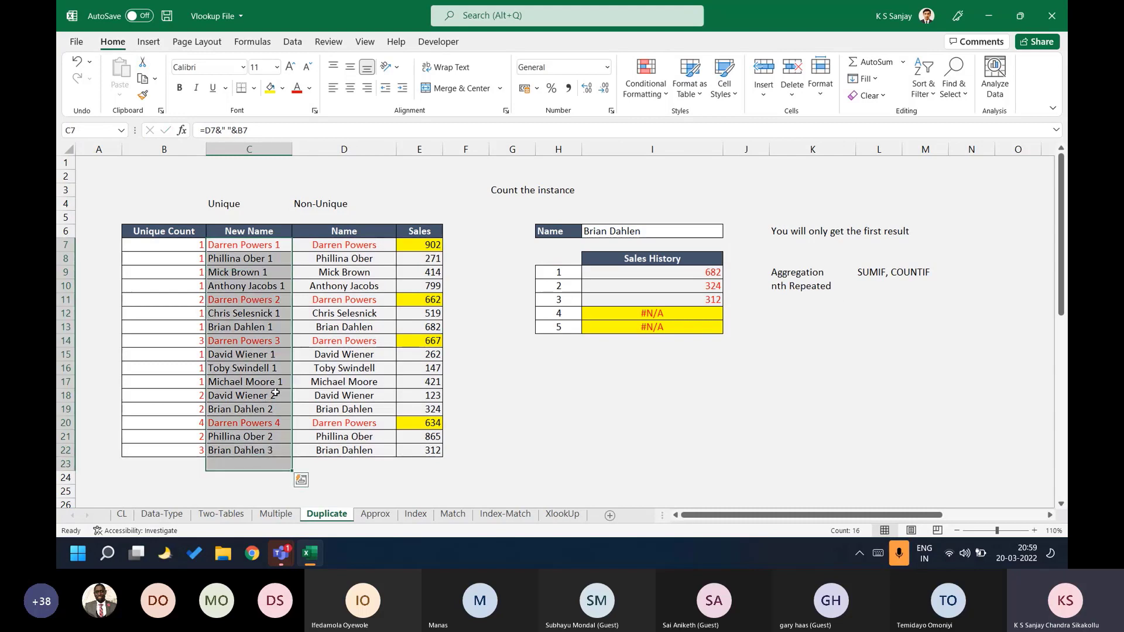
{"action": "left_click", "coordinate": [275, 513]}
{"action": "left_click_drag", "start_coordinate": [502, 196], "coordinate": [830, 416]}
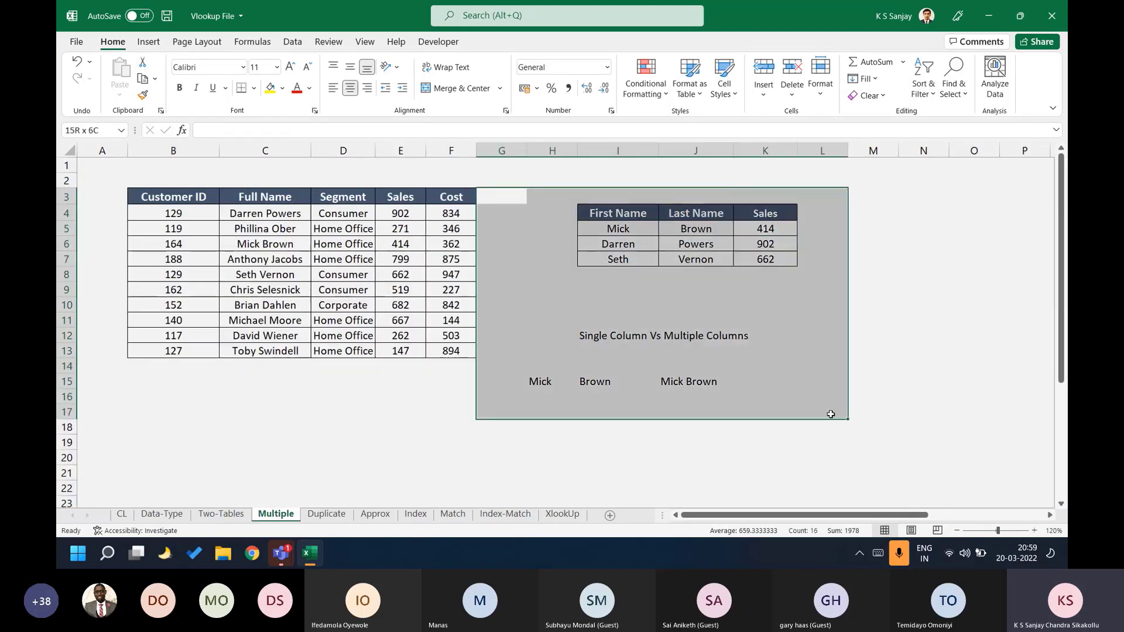
{"action": "left_click", "coordinate": [308, 514]}
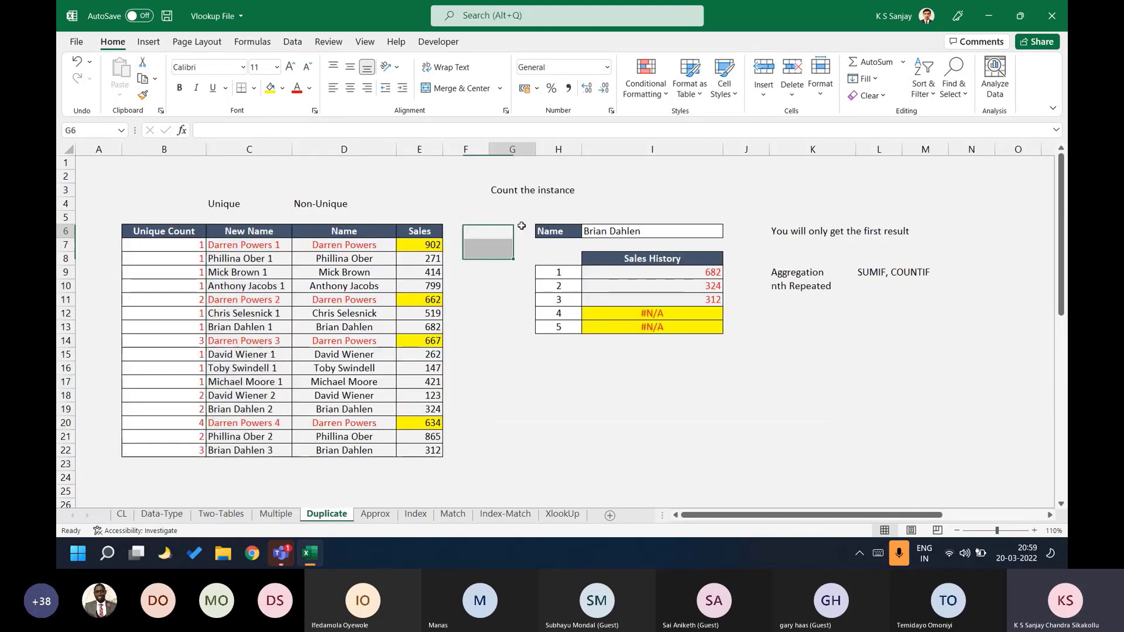
{"action": "left_click_drag", "start_coordinate": [500, 231], "coordinate": [724, 388]}
Copy the customer name from D7 into the Name lookup cell I6 to list that customer's sales.
{"action": "left_click", "coordinate": [637, 231]}
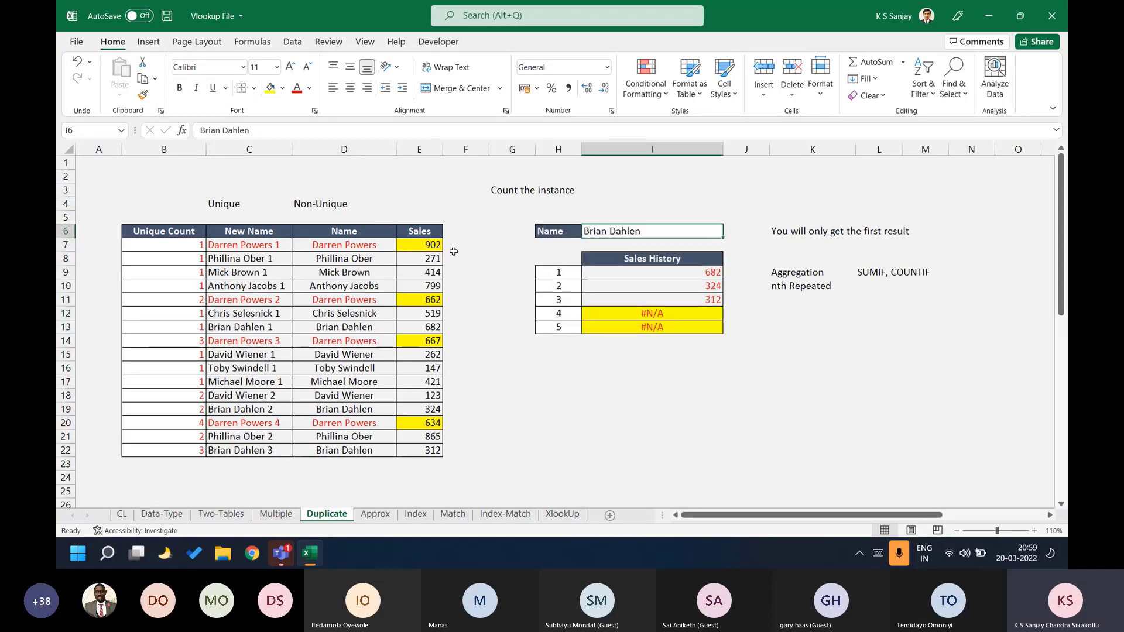
{"action": "left_click", "coordinate": [355, 245]}
{"action": "key", "text": "ctrl+c"}
{"action": "left_click", "coordinate": [603, 231]}
{"action": "key", "text": "Return"}
Switch to the Microsoft Teams meeting chat to check for further questions.
{"action": "mouse_move", "coordinate": [281, 559]}
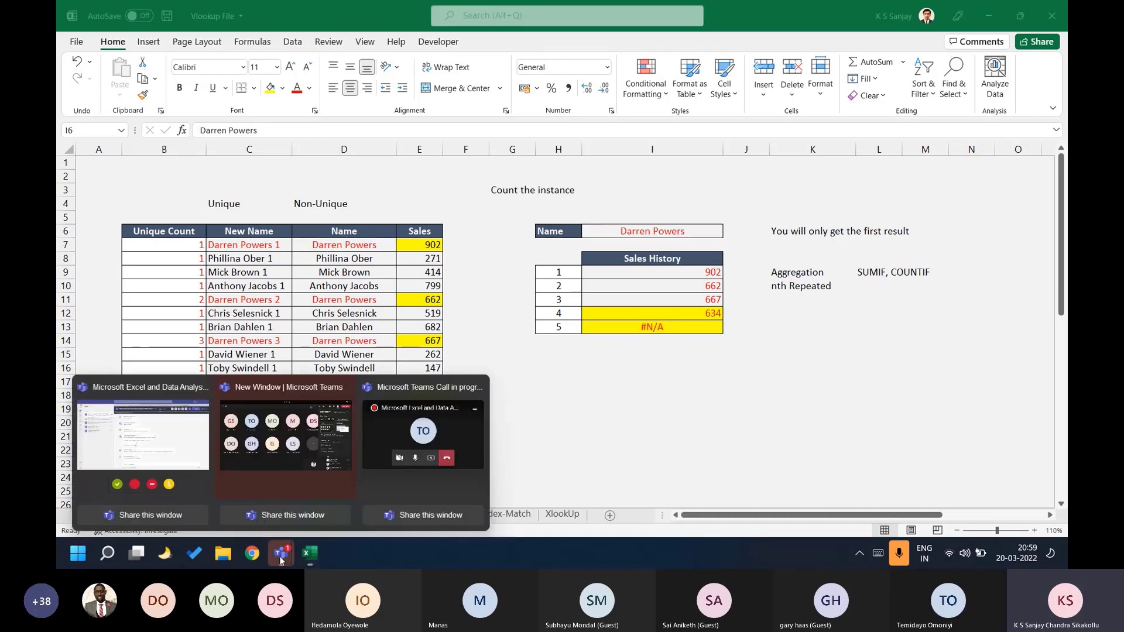
{"action": "left_click", "coordinate": [193, 451]}
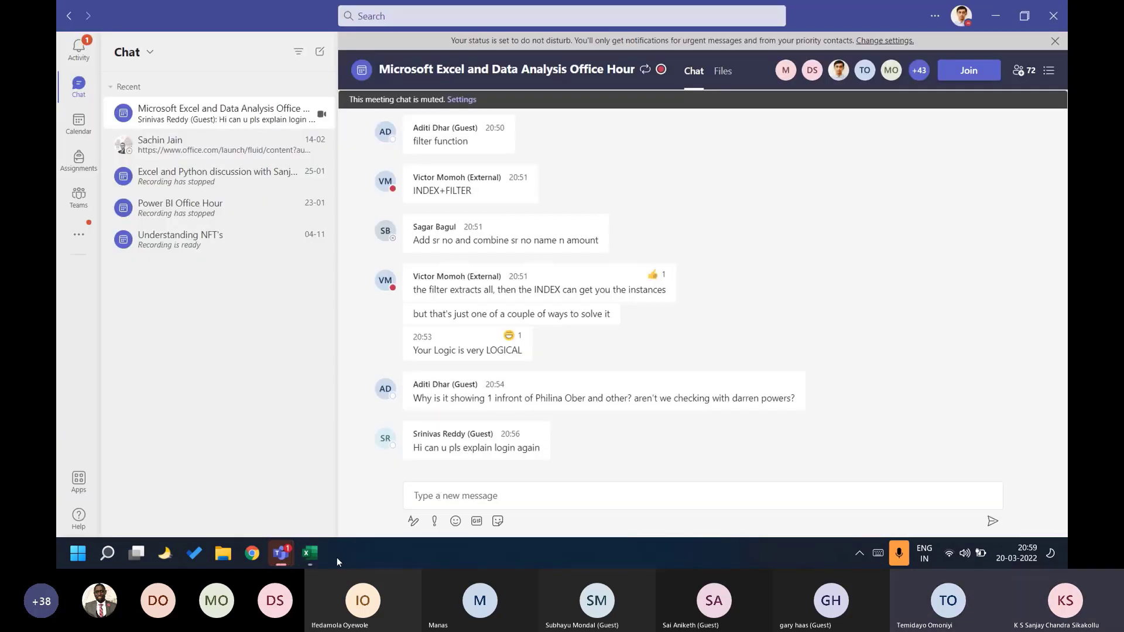
Return to the Excel workbook and review the Data-Type, Two-Tables, Multiple and Duplicate sheets before opening the Approx sheet.
{"action": "left_click", "coordinate": [316, 556]}
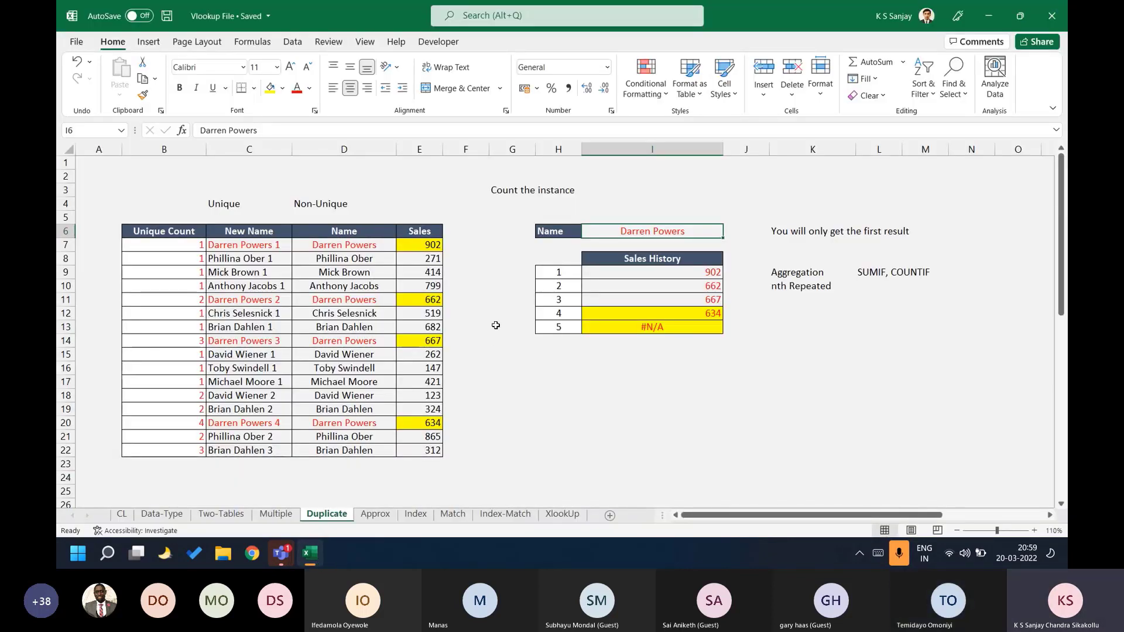
{"action": "left_click", "coordinate": [390, 518]}
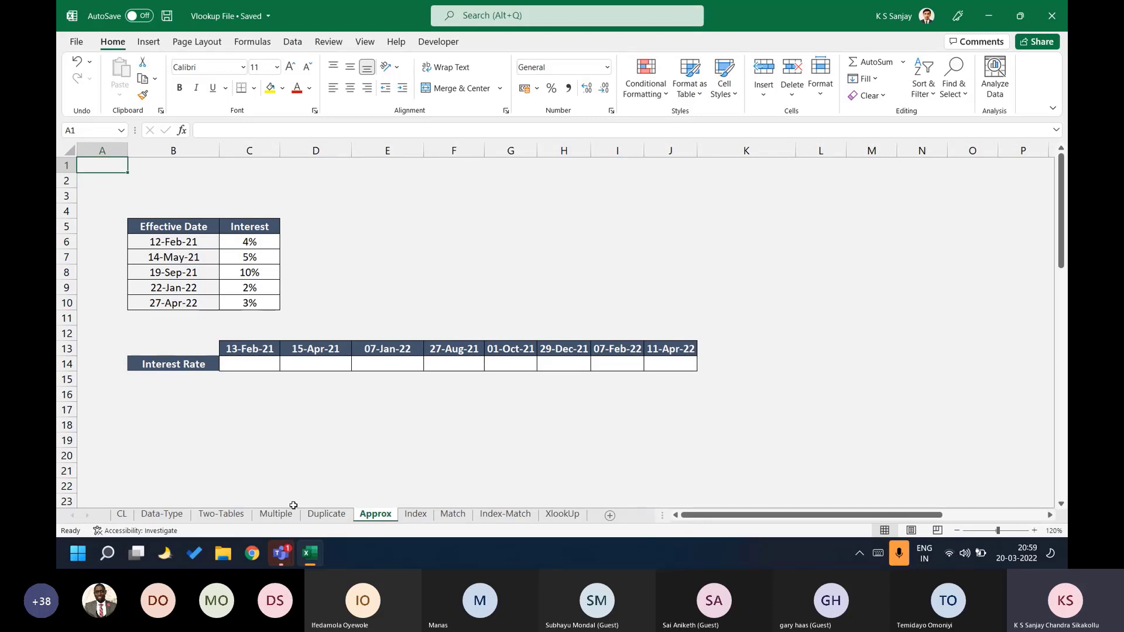
{"action": "left_click", "coordinate": [276, 514]}
{"action": "left_click", "coordinate": [124, 515]}
{"action": "left_click", "coordinate": [162, 515]}
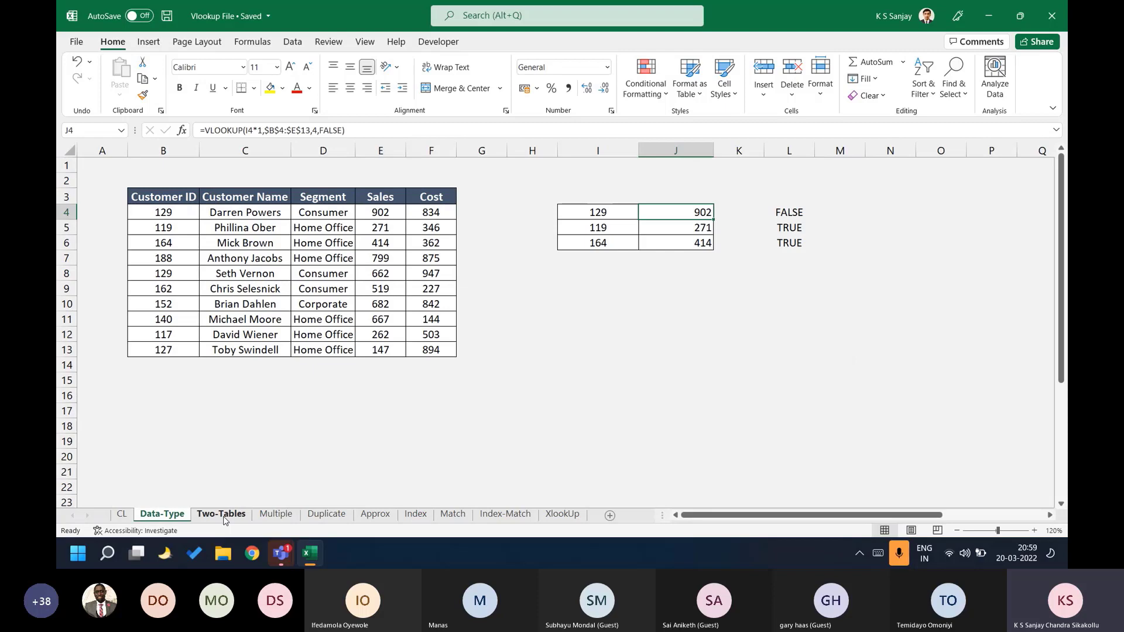
{"action": "left_click", "coordinate": [221, 514]}
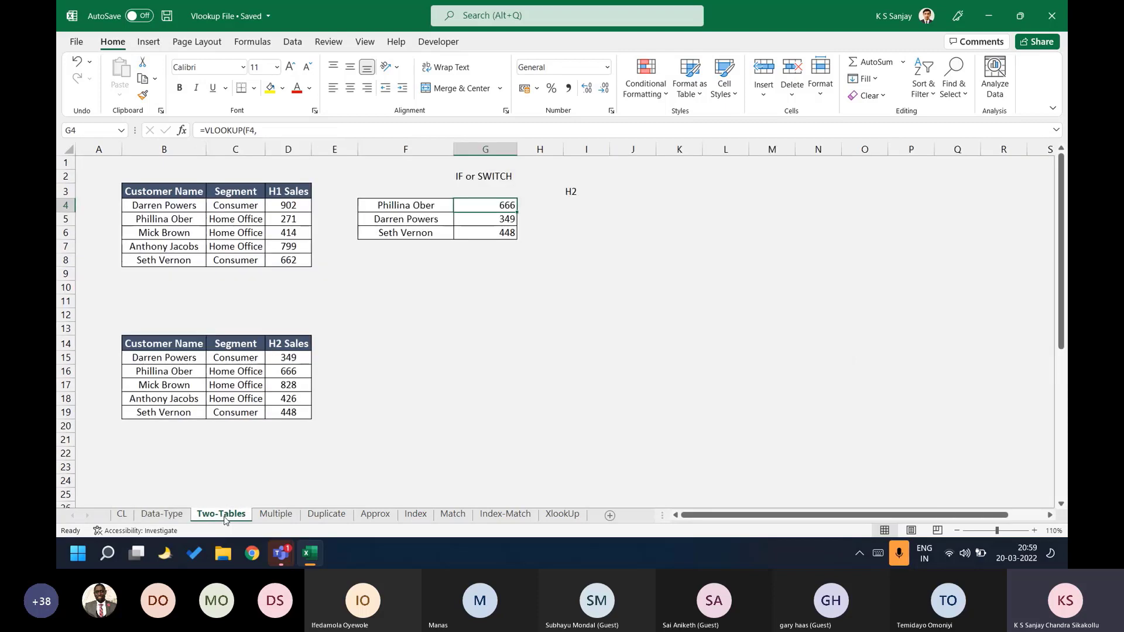
{"action": "left_click", "coordinate": [277, 520]}
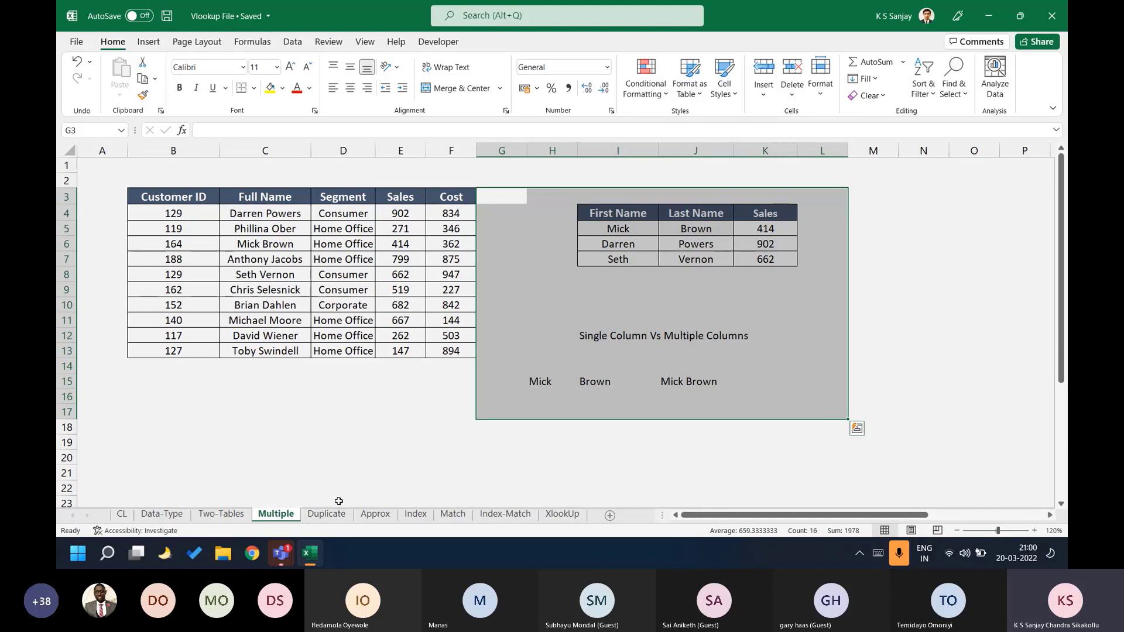
{"action": "left_click", "coordinate": [337, 517]}
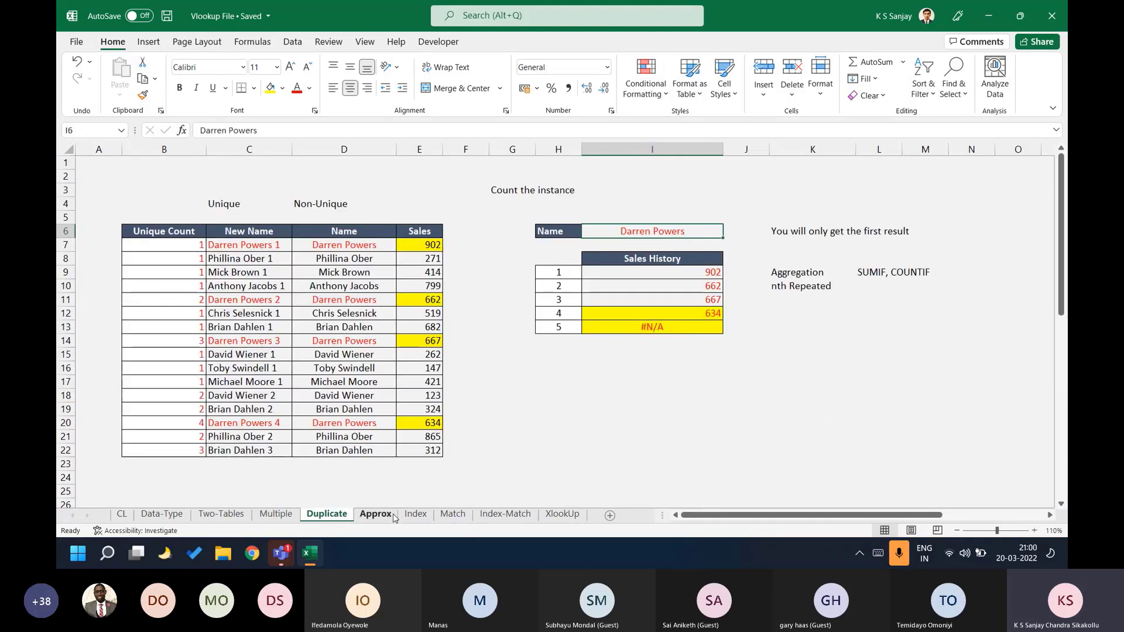
{"action": "left_click", "coordinate": [378, 516]}
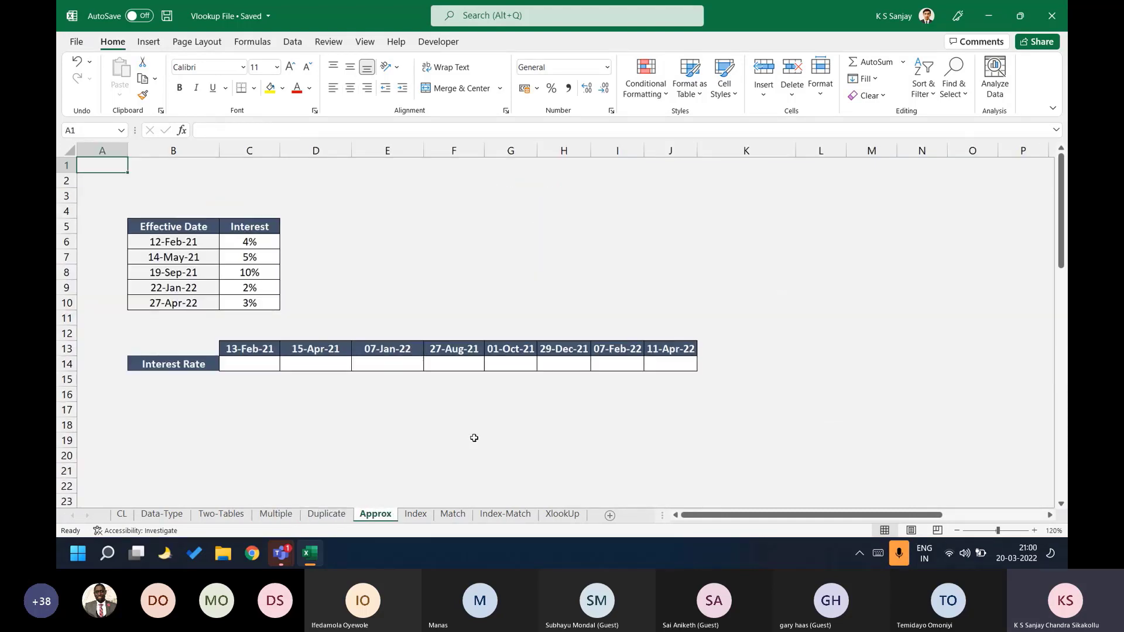
Enter the labels VLOOKUP in D2 and XLOOKUP in E2 on the Approx sheet.
{"action": "left_click", "coordinate": [334, 178]}
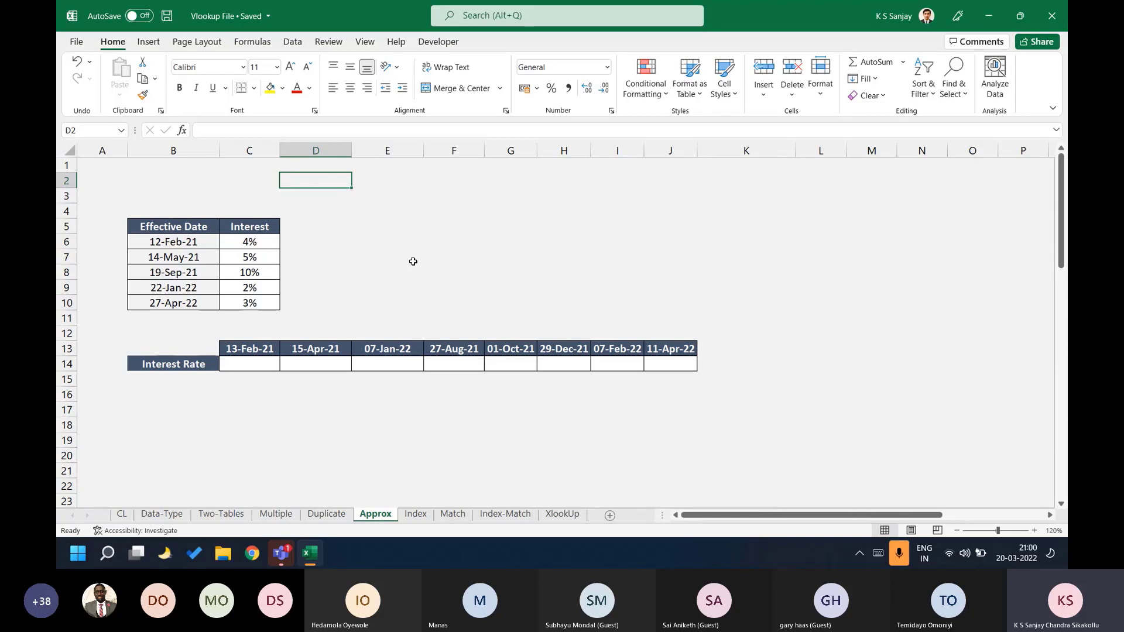
{"action": "type", "text": "VLOOKUP"}
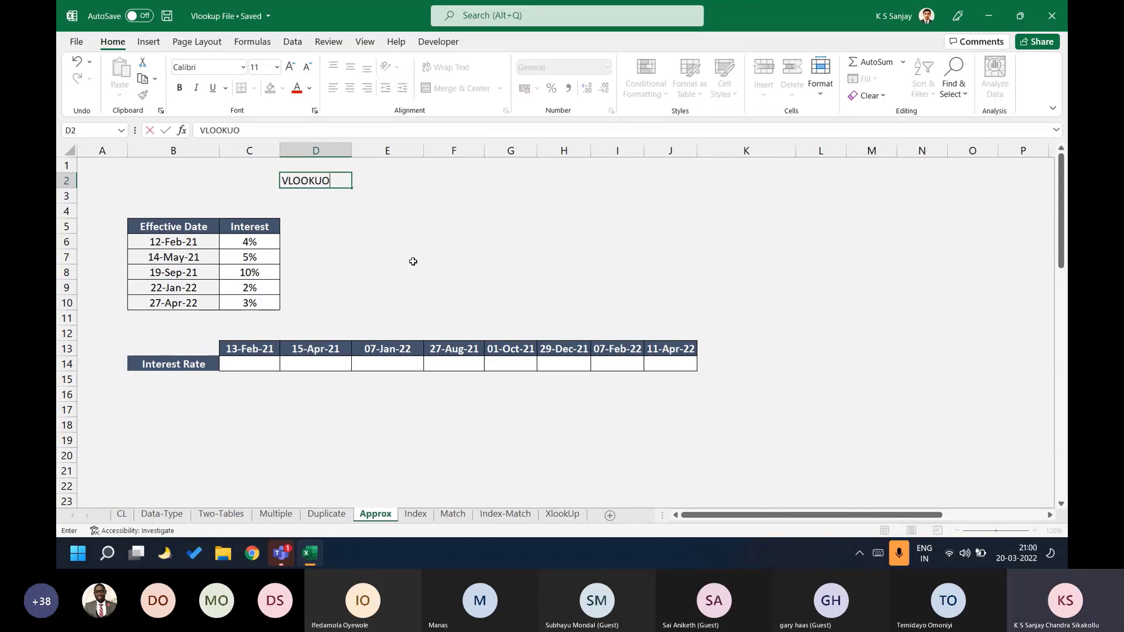
{"action": "key", "text": "BackSpace"}
{"action": "type", "text": "P"}
{"action": "key", "text": "Tab"}
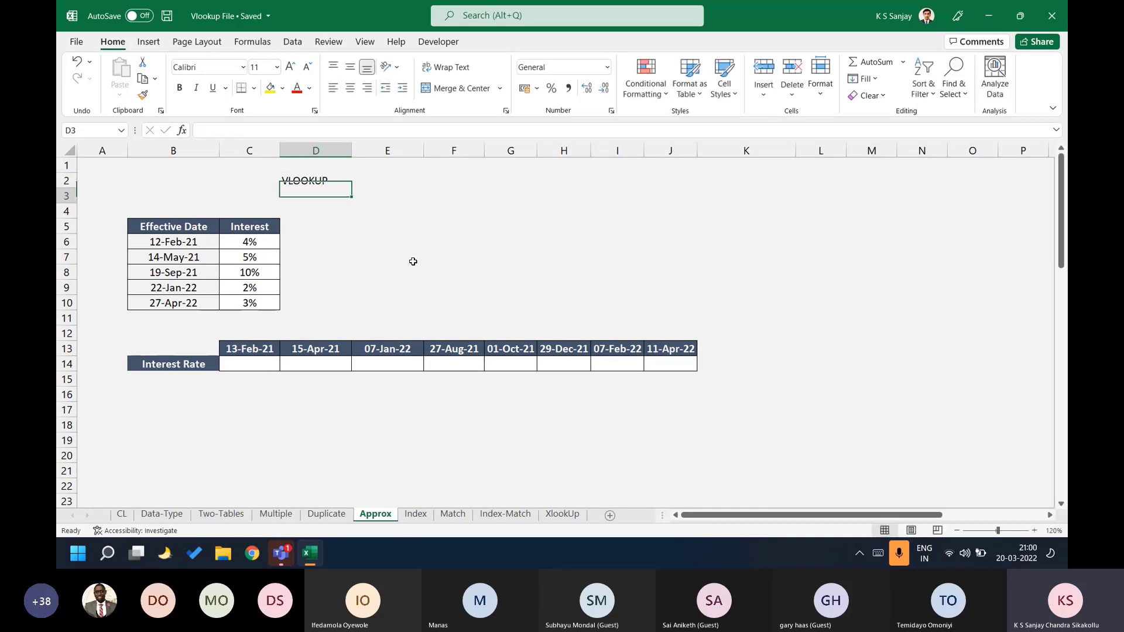
{"action": "type", "text": "XLOOKUP"}
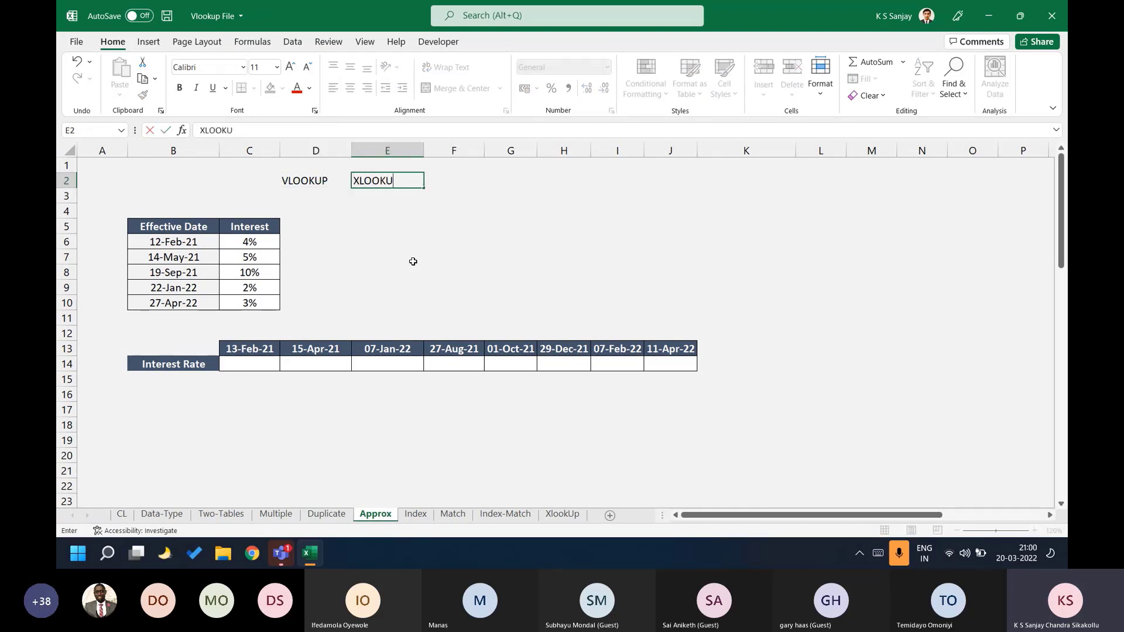
{"action": "key", "text": "ctrl+Return"}
{"action": "key", "text": "Left"}
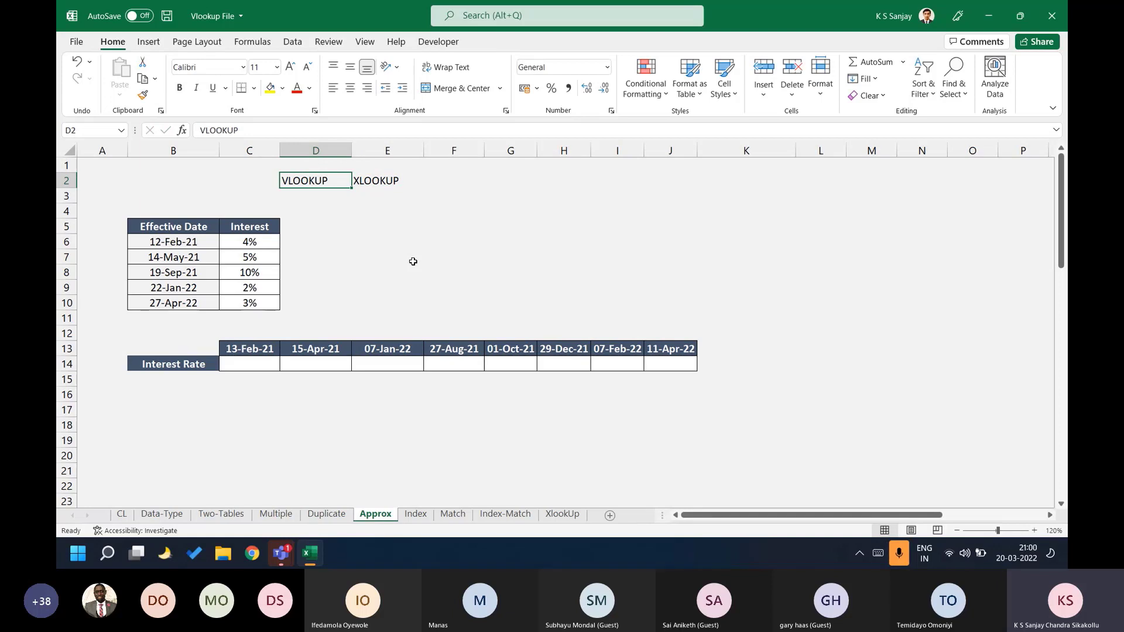
{"action": "key", "text": "Right"}
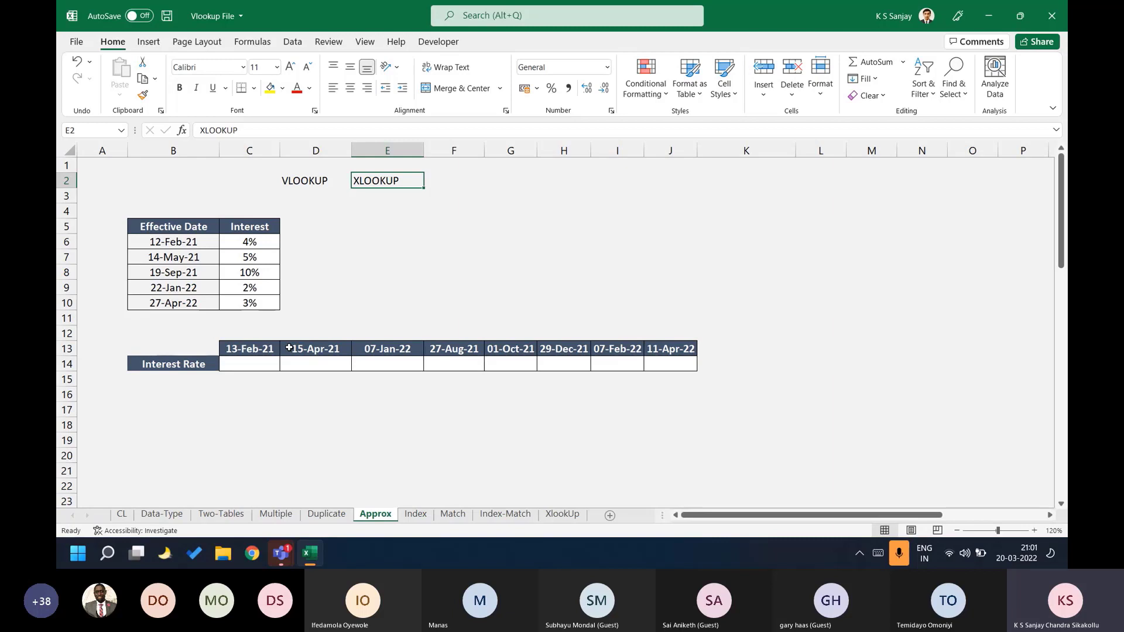
Examine the Effective Date and Interest columns of the rate table in B5:C10.
{"action": "left_click_drag", "start_coordinate": [181, 225], "coordinate": [346, 322]}
{"action": "left_click_drag", "start_coordinate": [265, 227], "coordinate": [265, 309]}
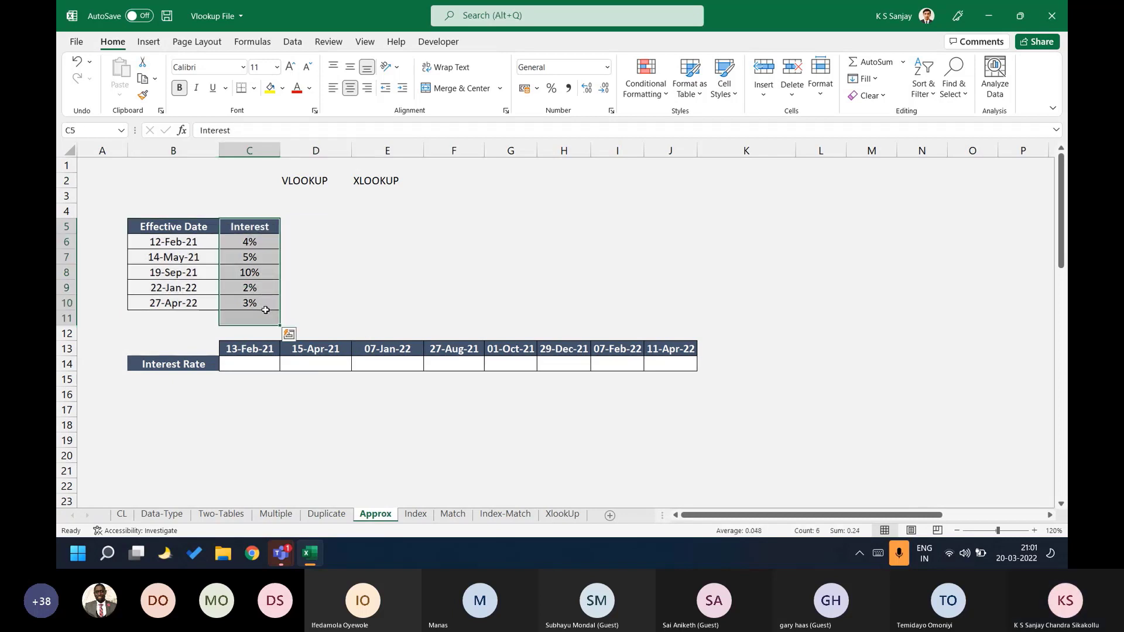
{"action": "left_click", "coordinate": [314, 240]}
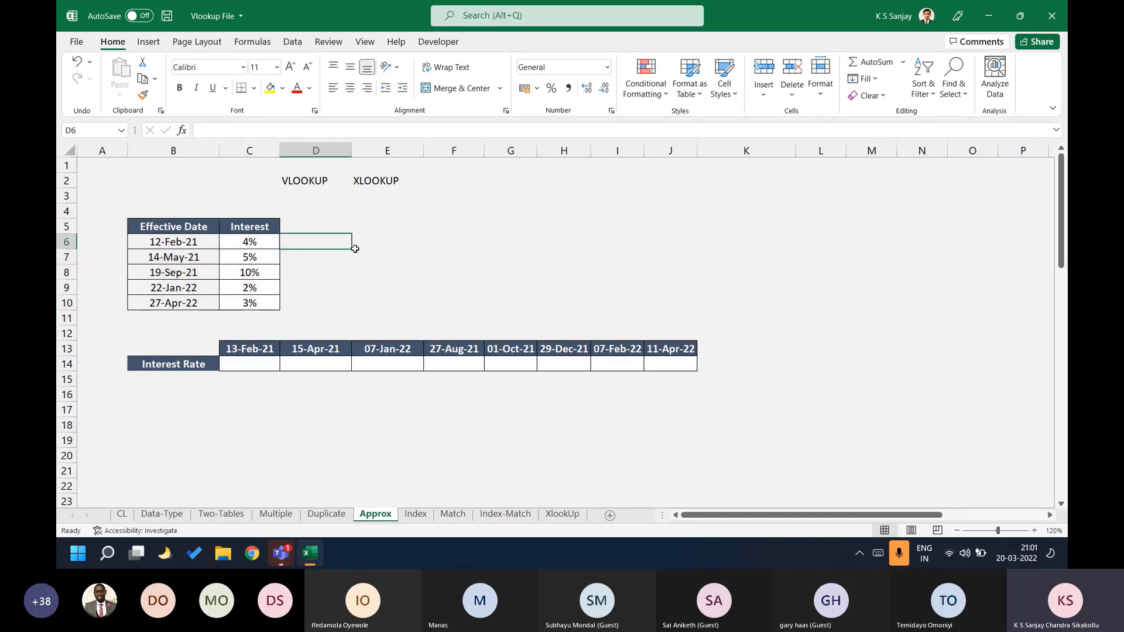
{"action": "left_click_drag", "start_coordinate": [202, 227], "coordinate": [259, 305]}
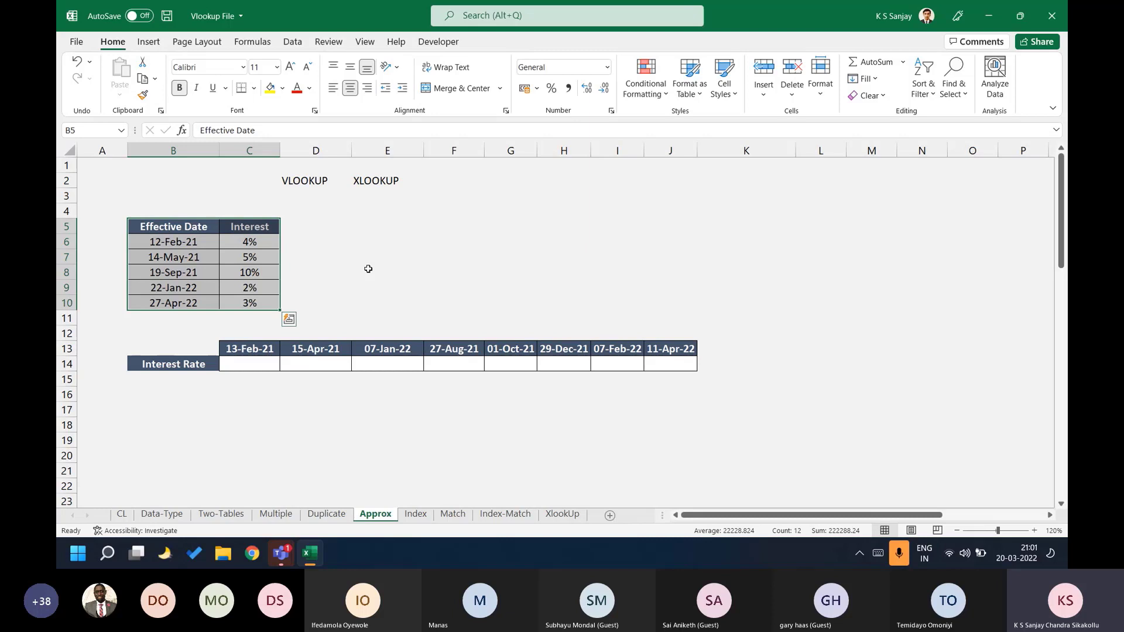
Enter the test date 11-Feb-21 in cell E6 beside the rate table.
{"action": "left_click", "coordinate": [333, 242]}
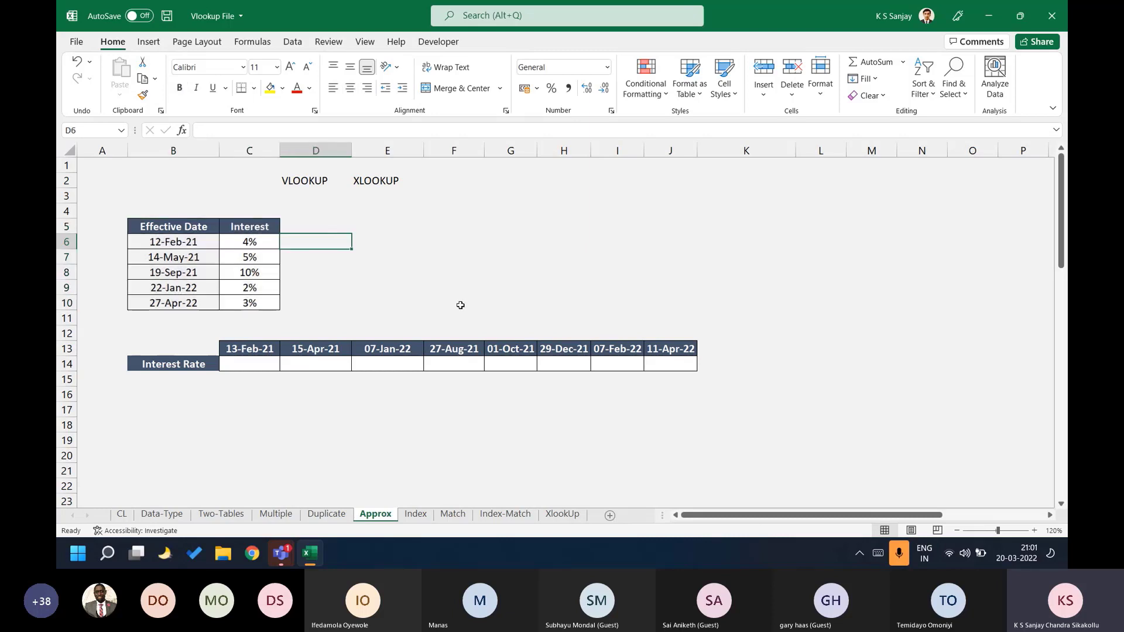
{"action": "key", "text": "Right"}
{"action": "type", "text": "11-feb"}
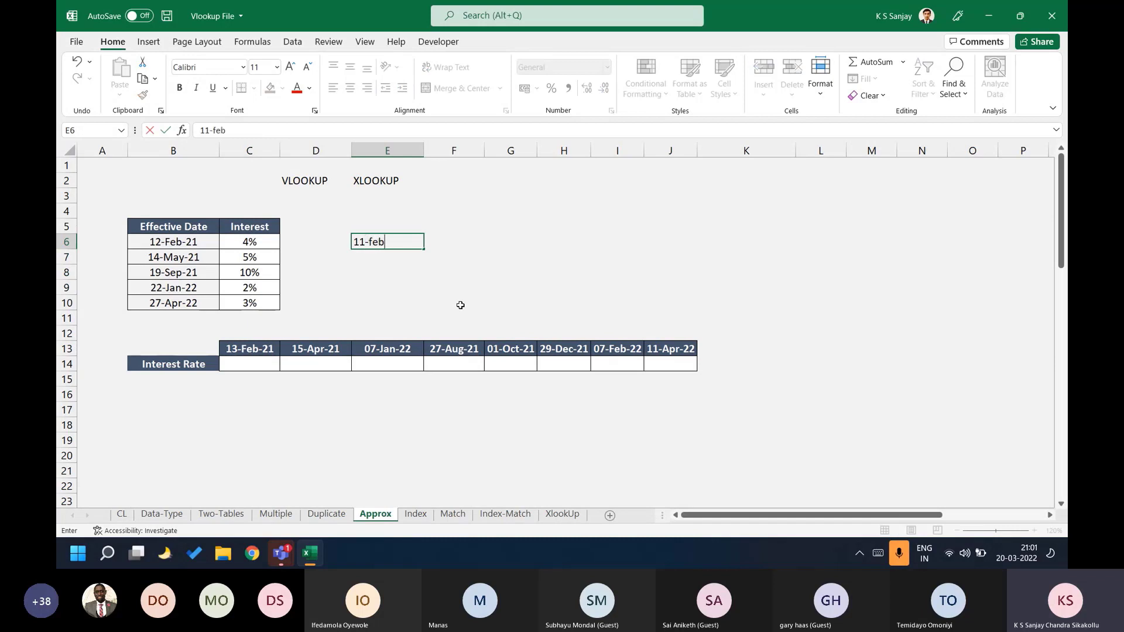
{"action": "type", "text": "-21"}
{"action": "key", "text": "ctrl+Return"}
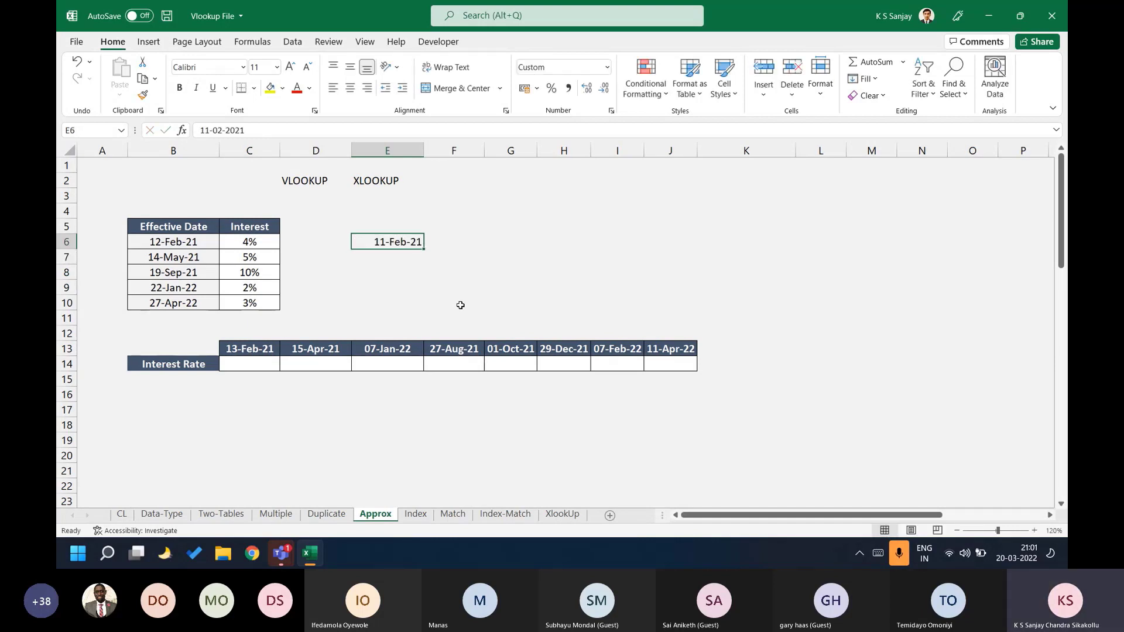
Compare the test date in E6 with the effective dates and interest rates in B6:C10.
{"action": "key", "text": "Left"}
{"action": "key", "text": "Left"}
{"action": "key", "text": "Left"}
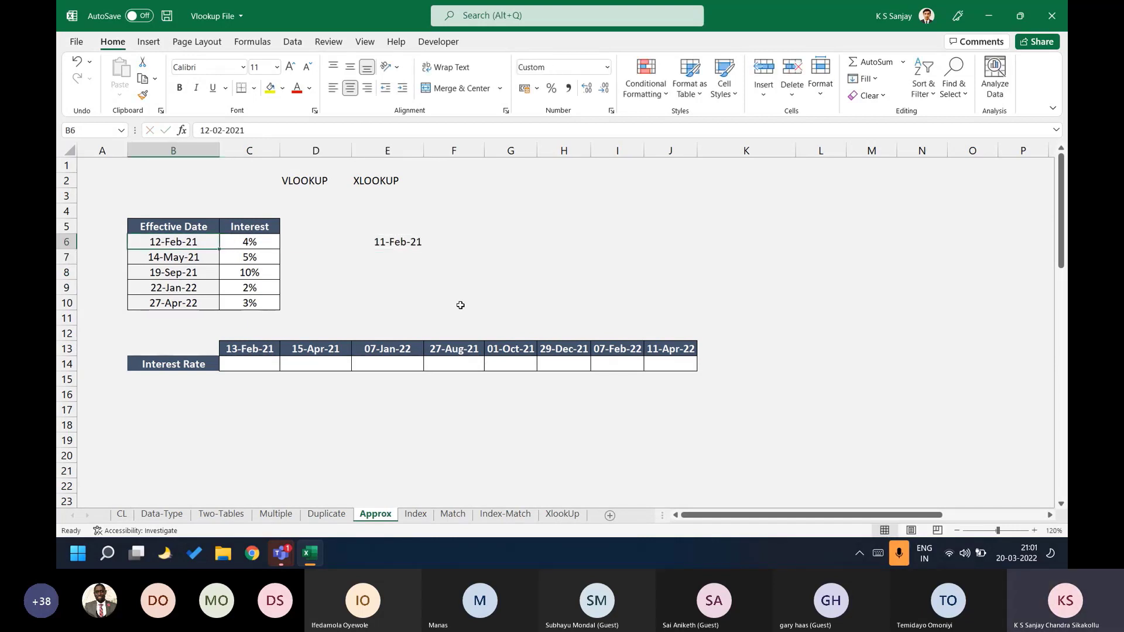
{"action": "key", "text": "shift+Right"}
{"action": "key", "text": "shift+Down"}
{"action": "key", "text": "shift+Down"}
{"action": "key", "text": "shift+Down"}
{"action": "key", "text": "shift+Down"}
{"action": "key", "text": "Right"}
{"action": "key", "text": "Right"}
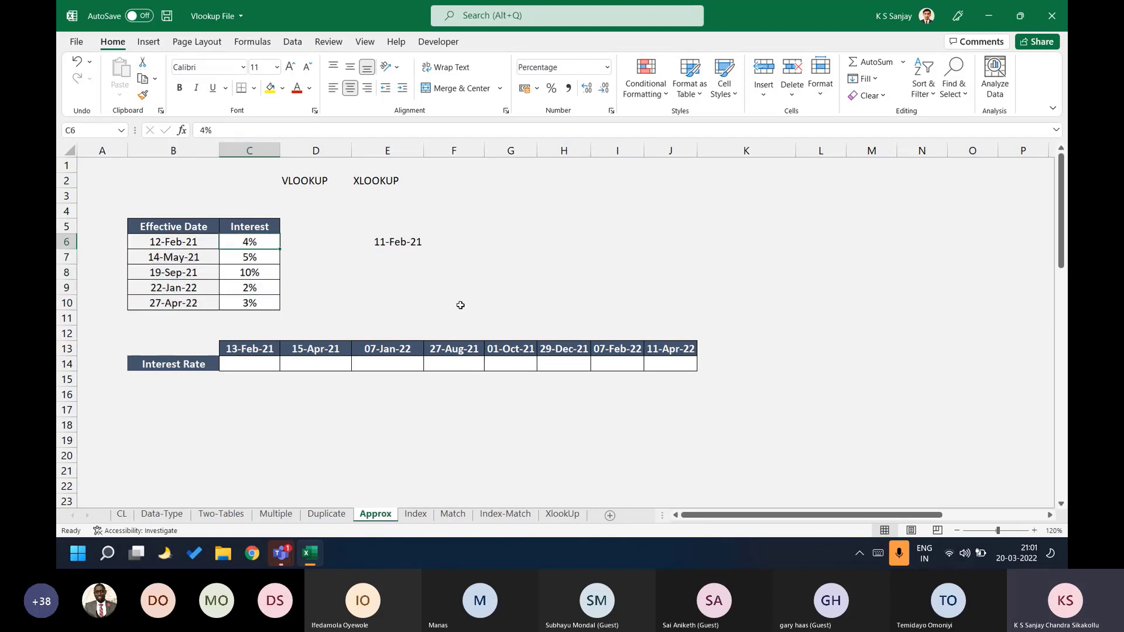
Replace the test date in E6 with 12-Mar-21.
{"action": "key", "text": "Right"}
{"action": "key", "text": "Delete"}
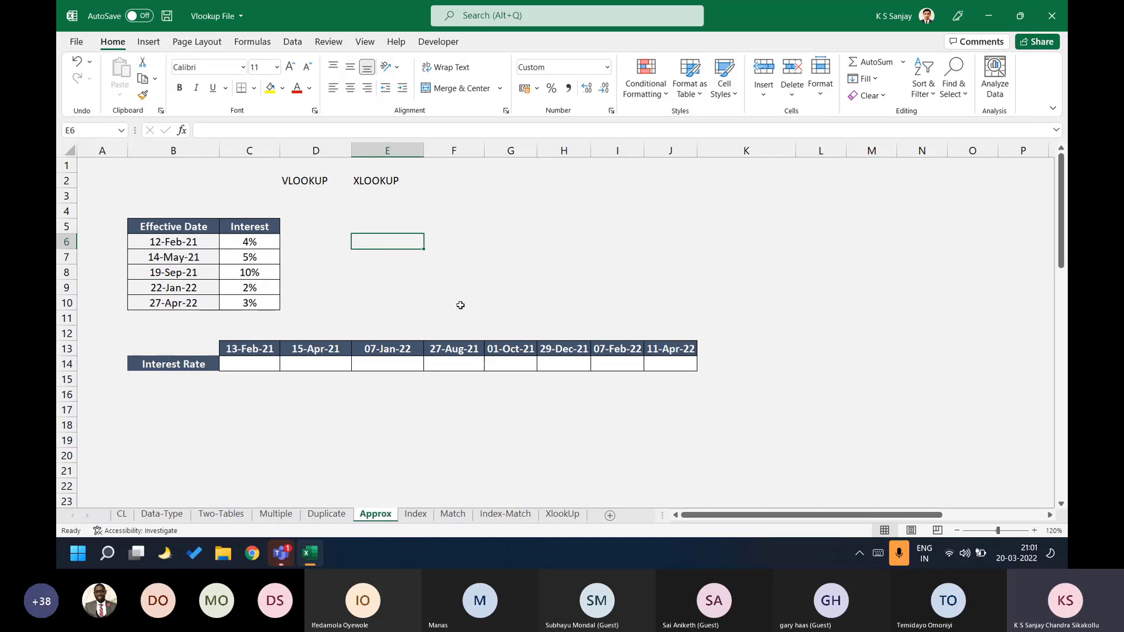
{"action": "type", "text": "12-mar-21"}
{"action": "key", "text": "Return"}
{"action": "key", "text": "Up"}
Highlight the 12-Feb-21 and 14-May-21 rows of the rate table in yellow and undo the fill.
{"action": "left_click_drag", "start_coordinate": [207, 241], "coordinate": [237, 256]}
{"action": "left_click", "coordinate": [270, 88]}
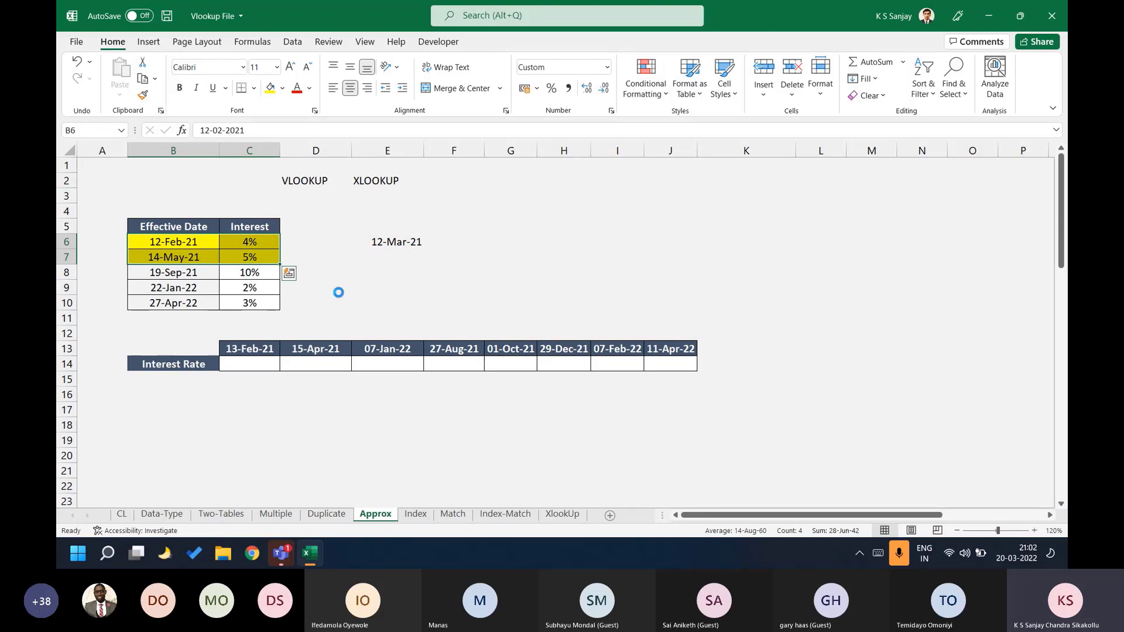
{"action": "key", "text": "ctrl+z"}
Enter 4% in F6 as the rate for the test date and check it against the 12-Feb-21 row.
{"action": "key", "text": "Right"}
{"action": "key", "text": "Right"}
{"action": "key", "text": "Right"}
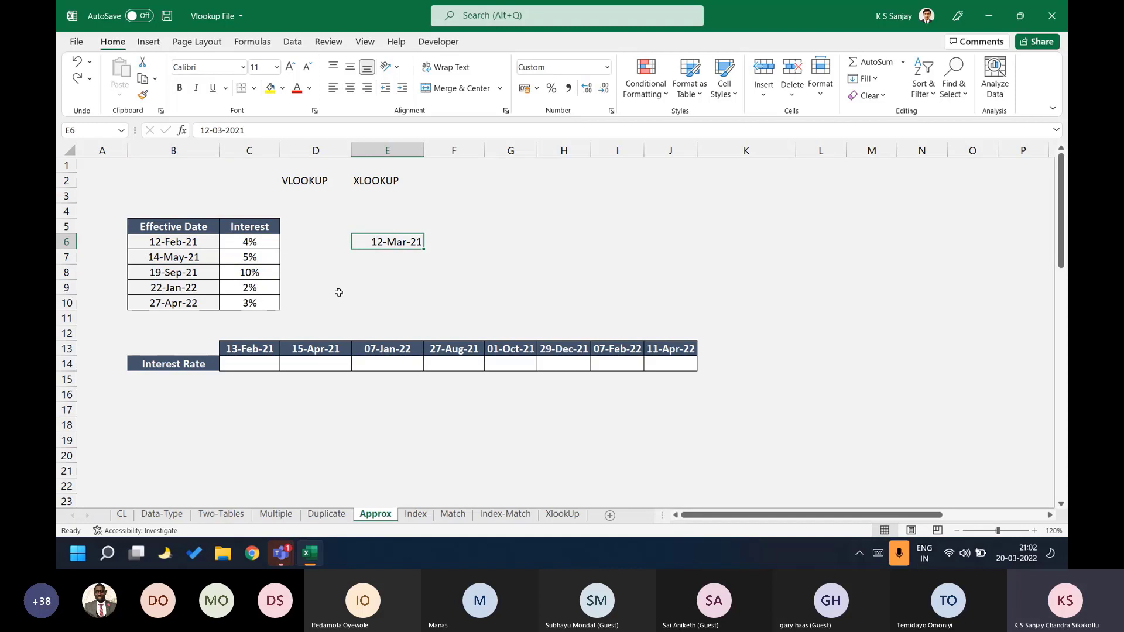
{"action": "key", "text": "Right"}
{"action": "type", "text": "4"}
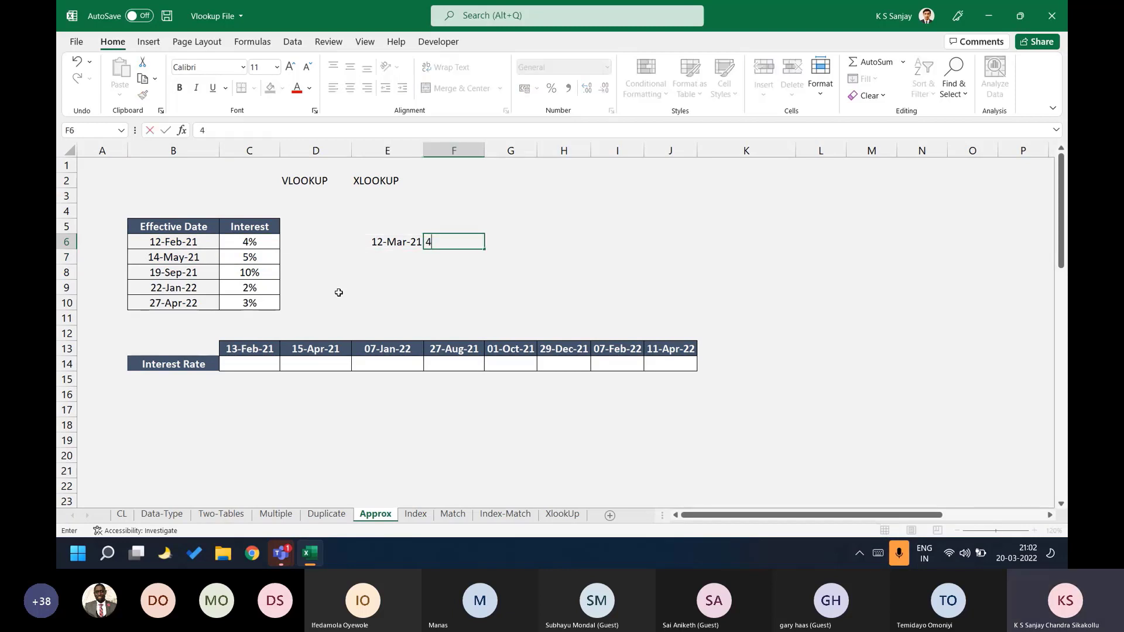
{"action": "type", "text": "%"}
{"action": "key", "text": "Return"}
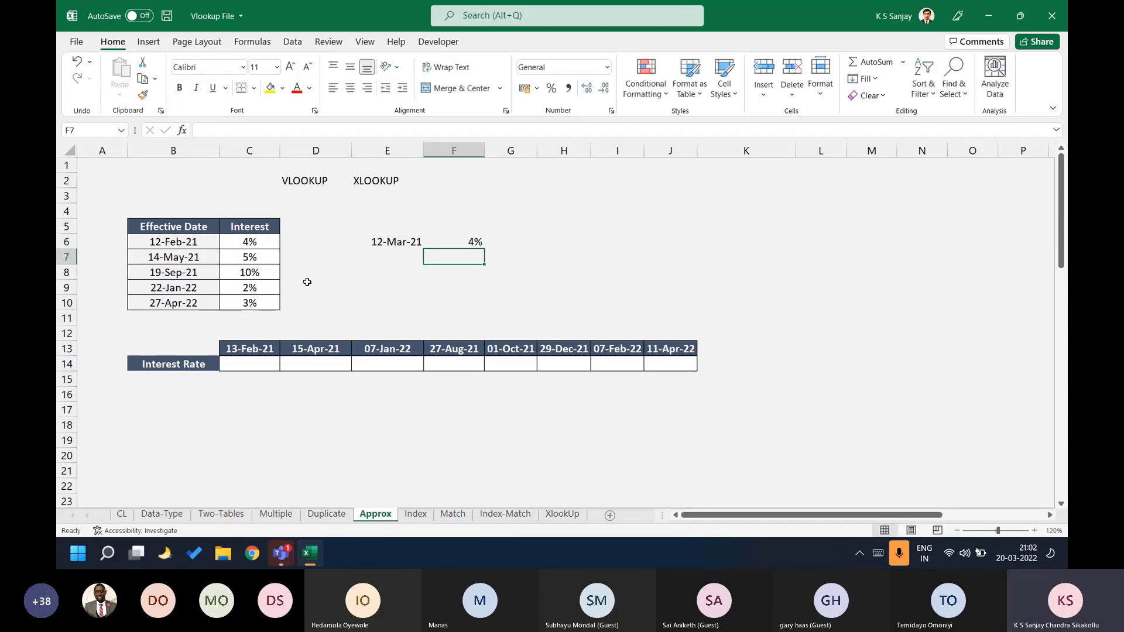
{"action": "left_click_drag", "start_coordinate": [191, 241], "coordinate": [248, 240]}
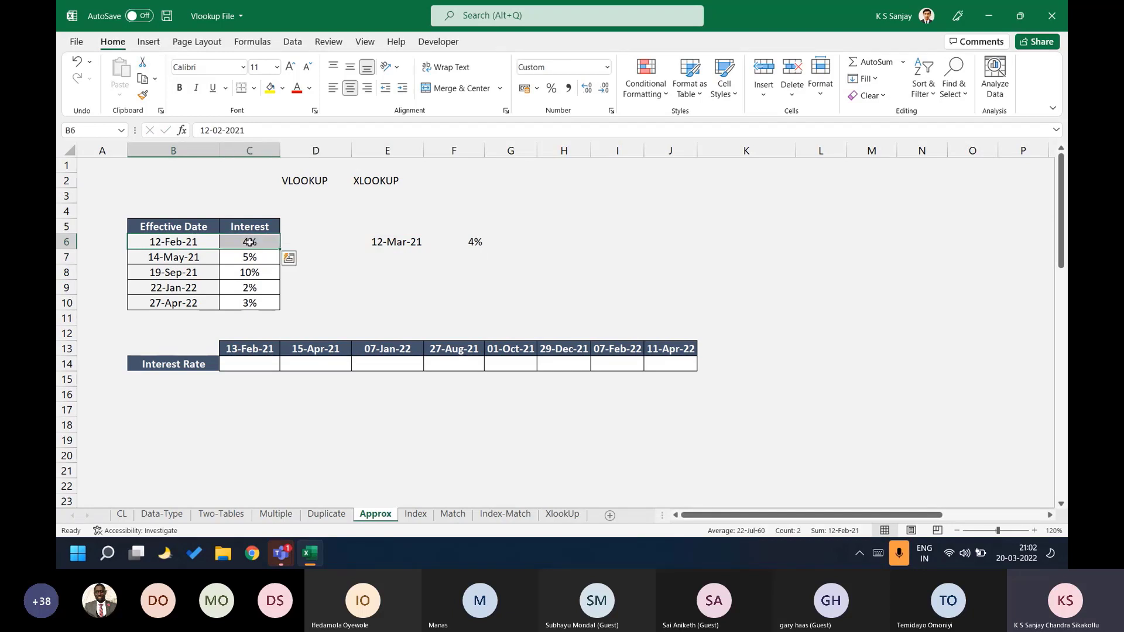
{"action": "left_click", "coordinate": [187, 241]}
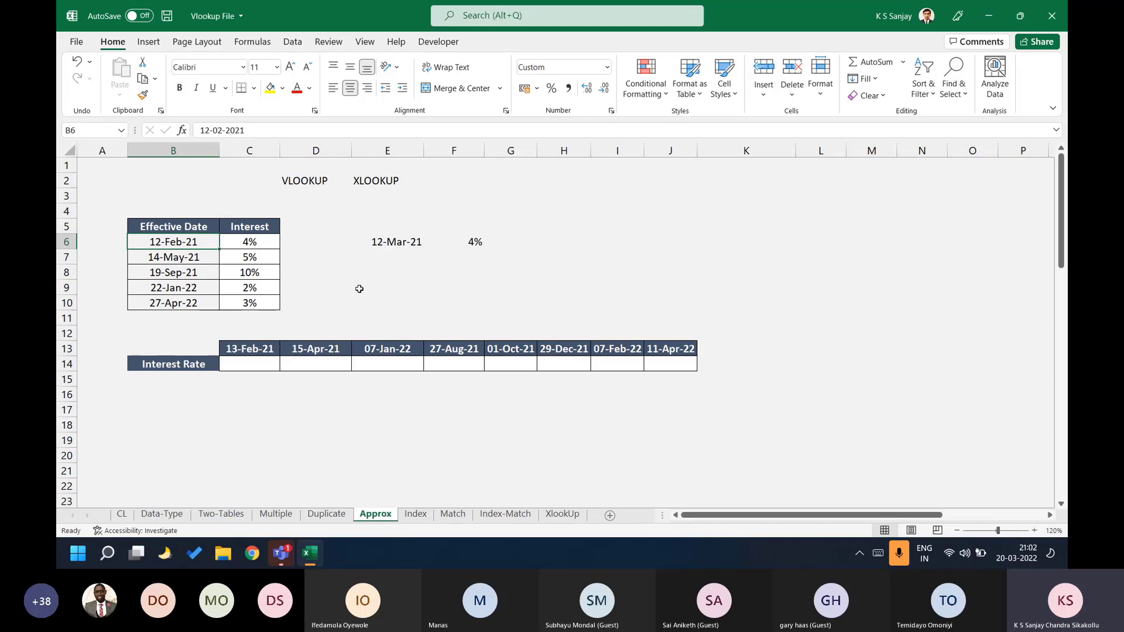
Add a second example with the date 1-Jan-22 in E7 and the rate 10% in F7.
{"action": "key", "text": "Down"}
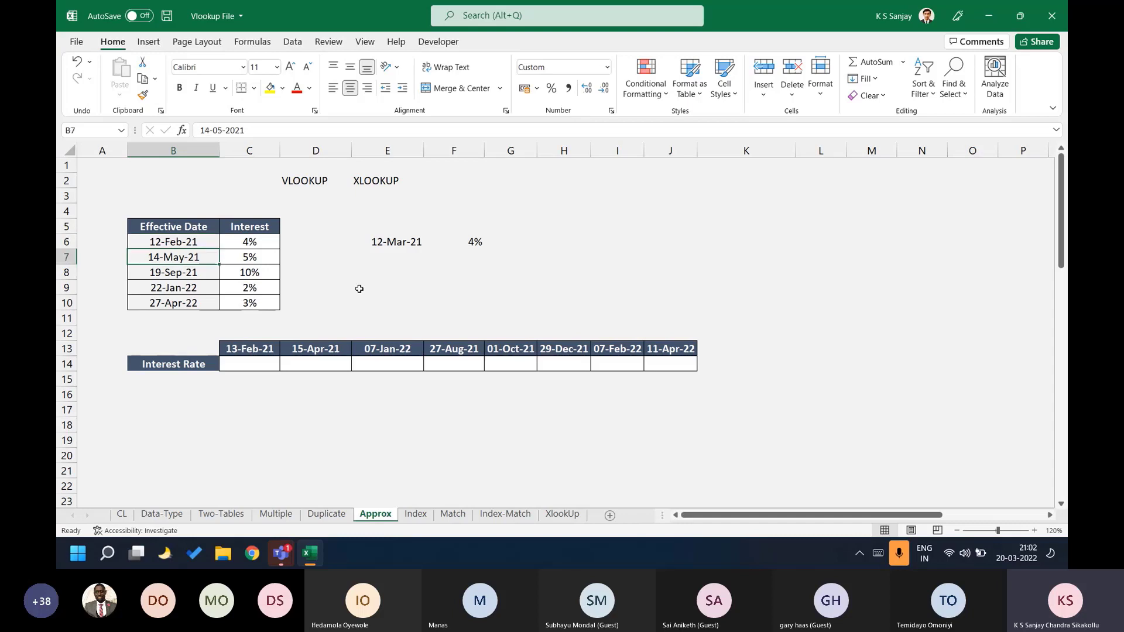
{"action": "key", "text": "Up"}
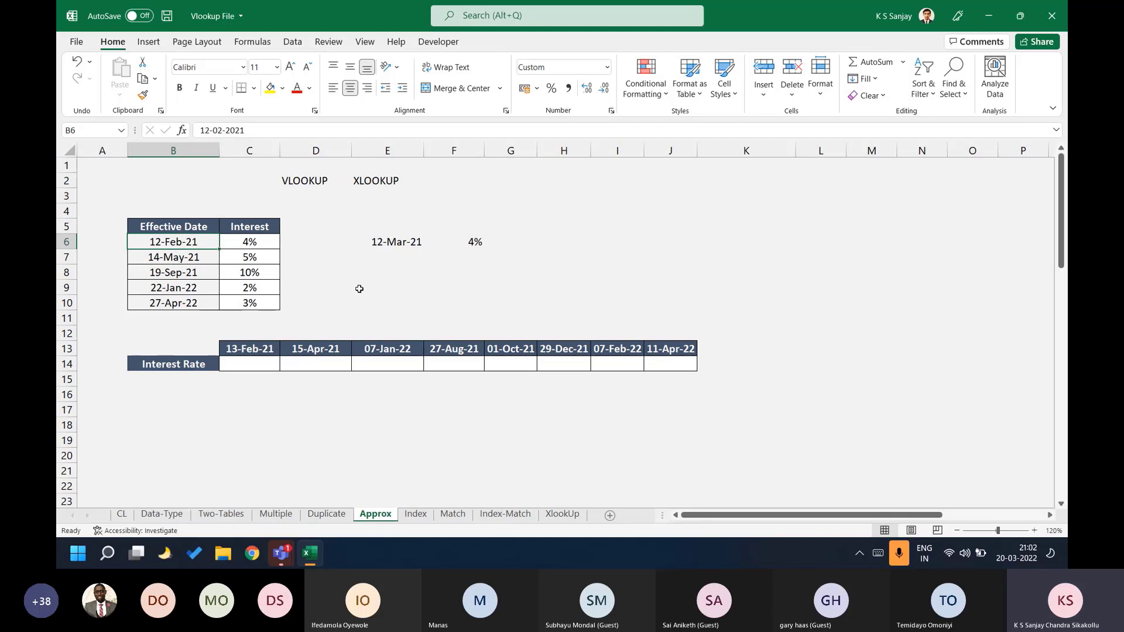
{"action": "key", "text": "Right"}
{"action": "key", "text": "Right"}
{"action": "key", "text": "Right"}
{"action": "key", "text": "Down"}
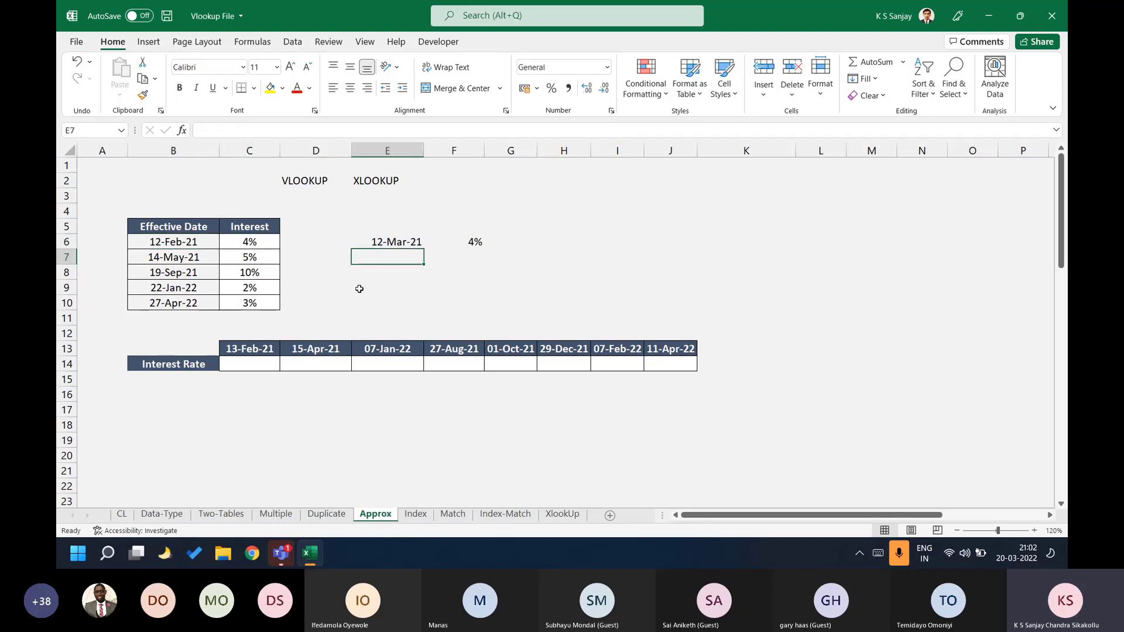
{"action": "type", "text": "1-jan-22"}
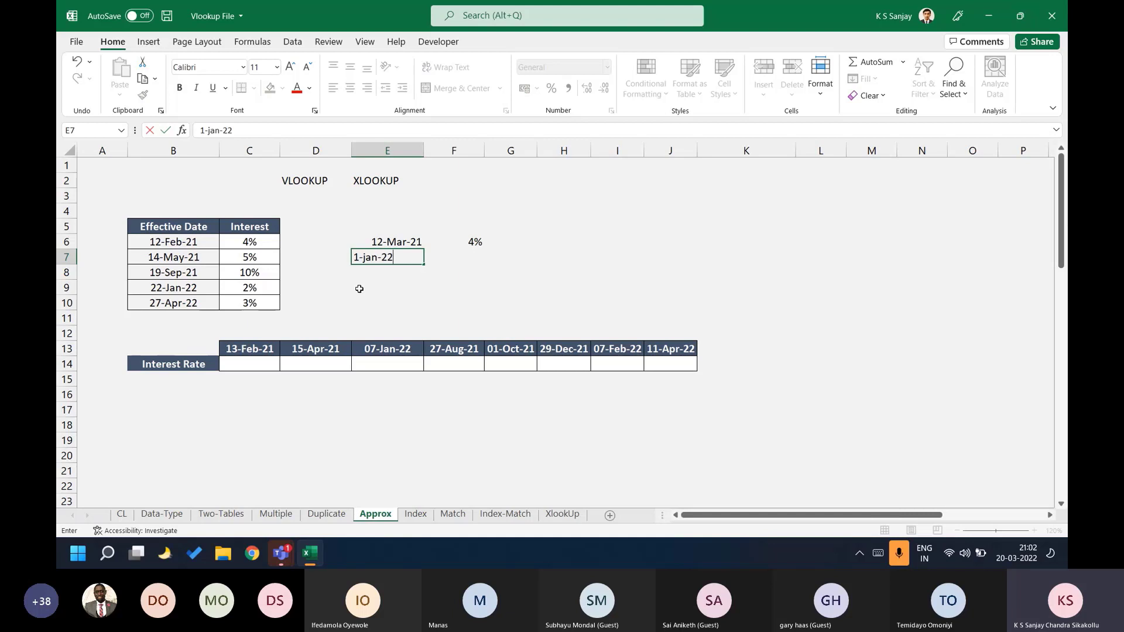
{"action": "key", "text": "Return"}
{"action": "key", "text": "Up"}
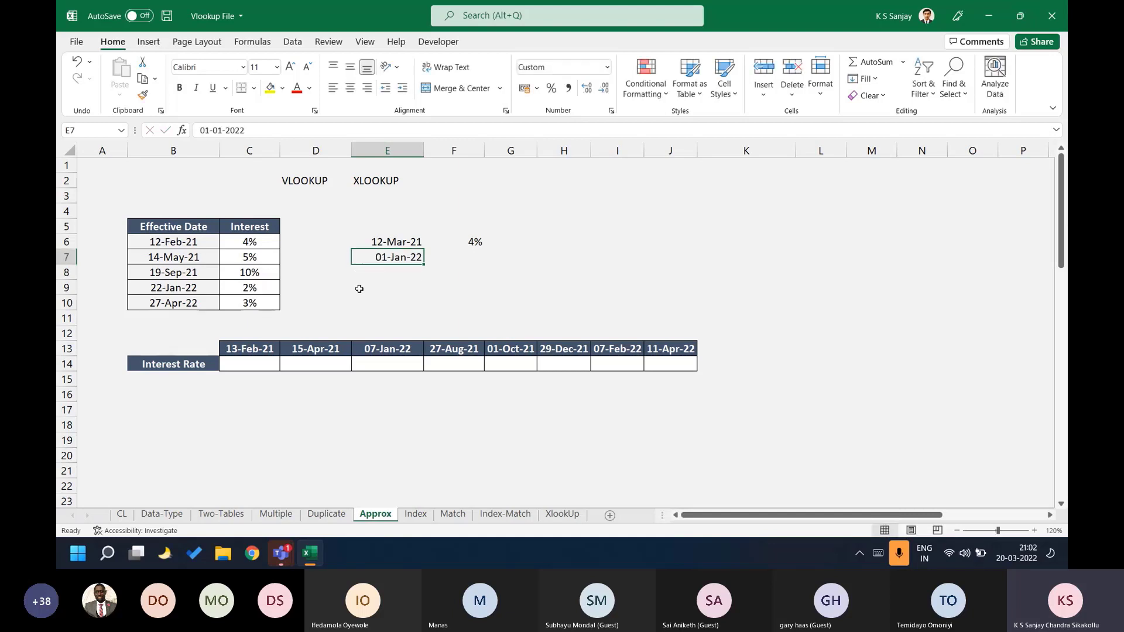
{"action": "key", "text": "Right"}
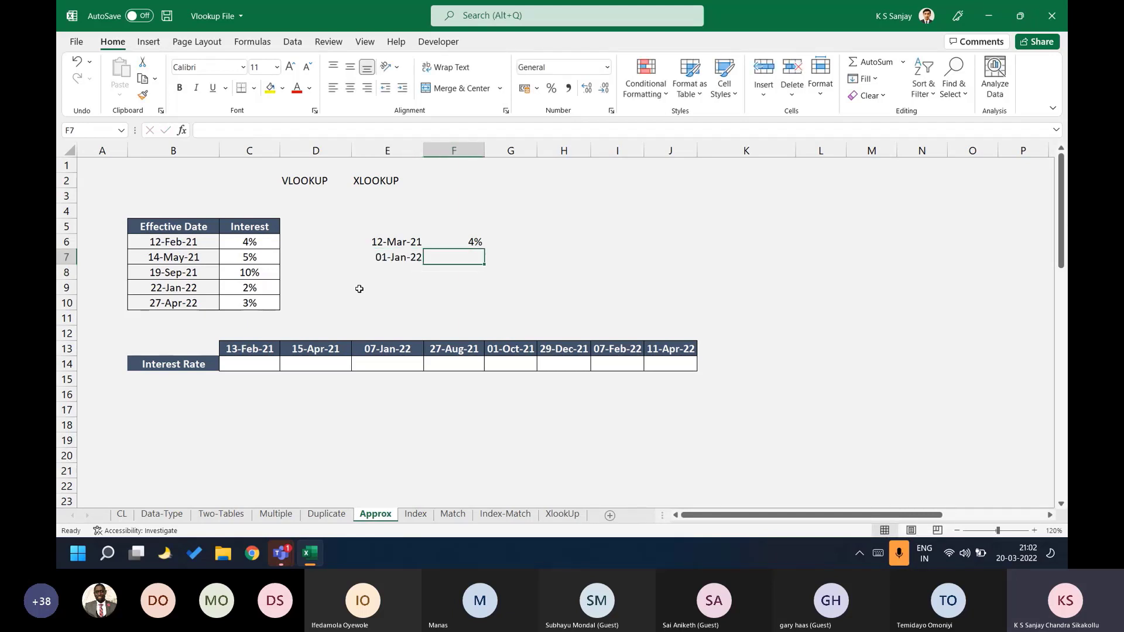
{"action": "type", "text": "10%"}
{"action": "key", "text": "Return"}
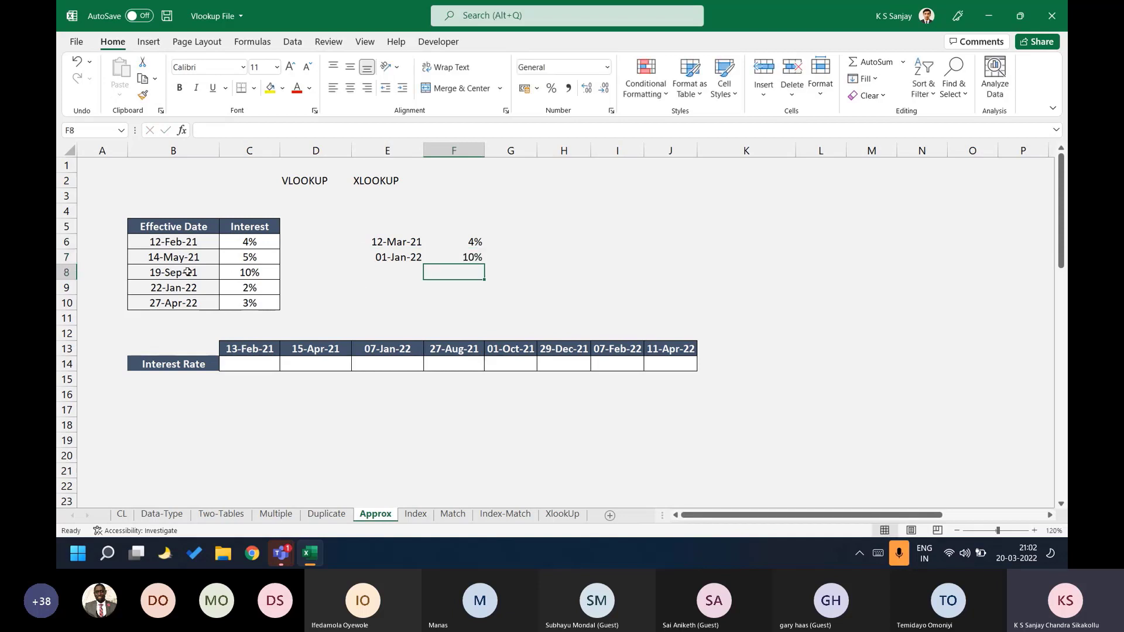
Highlight the effective dates in B8:B9 and the interest rate in C8 with yellow fill.
{"action": "left_click", "coordinate": [187, 272]}
{"action": "left_click", "coordinate": [411, 256]}
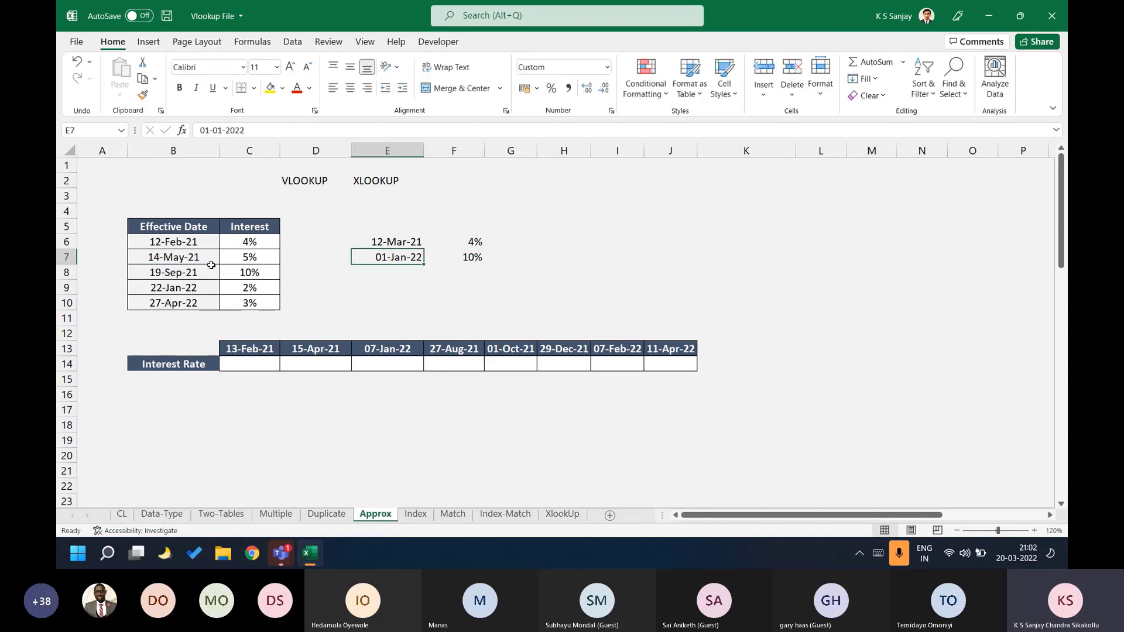
{"action": "left_click_drag", "start_coordinate": [169, 272], "coordinate": [249, 301]}
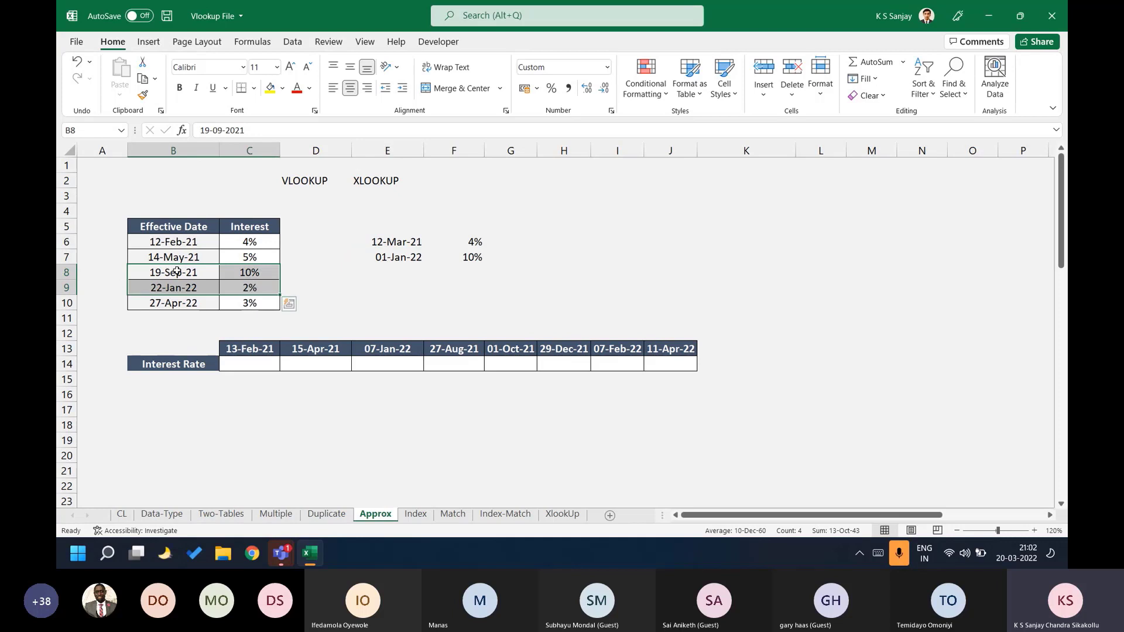
{"action": "left_click", "coordinate": [175, 272]}
{"action": "left_click_drag", "start_coordinate": [175, 273], "coordinate": [175, 287]}
{"action": "left_click", "coordinate": [270, 87]}
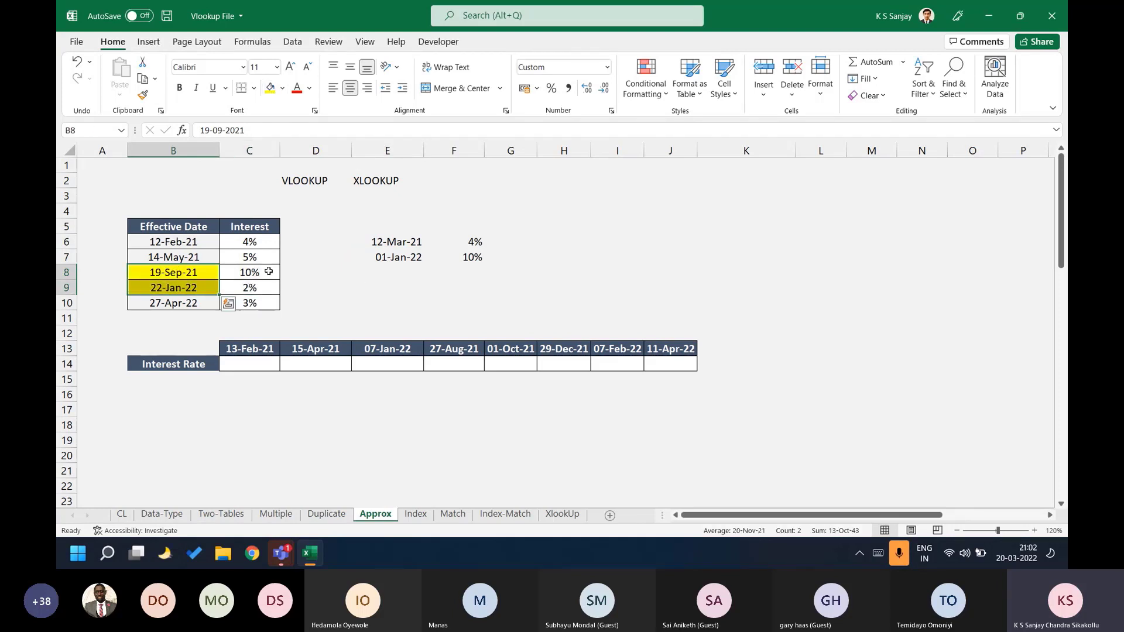
{"action": "left_click", "coordinate": [249, 273]}
{"action": "left_click", "coordinate": [270, 87]}
{"action": "key", "text": "Down"}
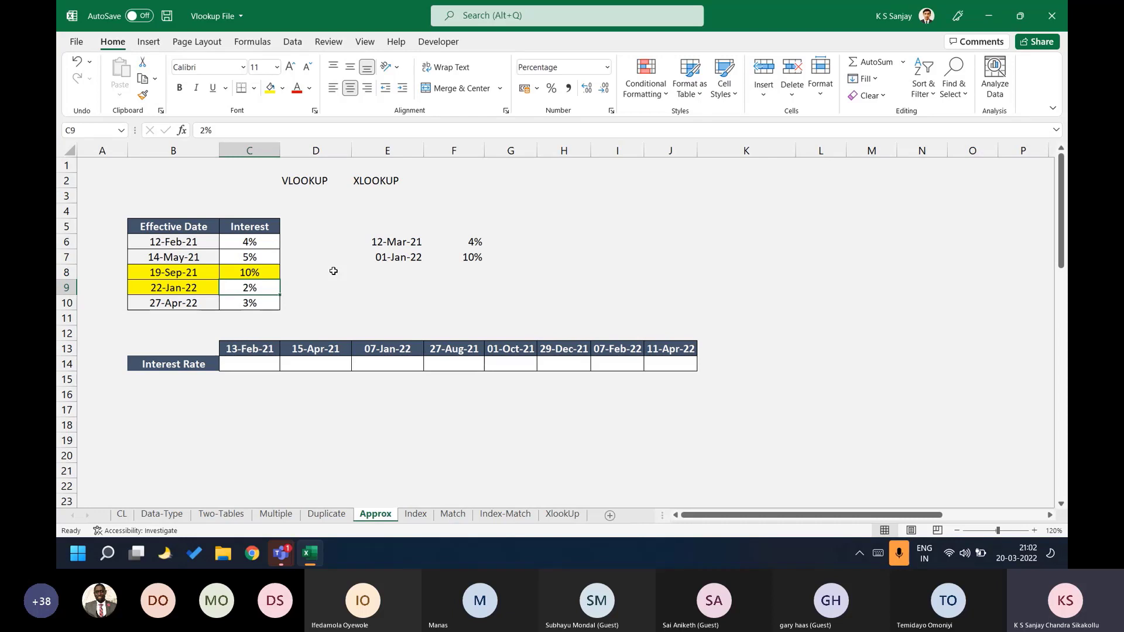
Undo the yellow fills on the effective dates and the interest rate.
{"action": "key", "text": "ctrl+z"}
{"action": "key", "text": "ctrl+z"}
{"action": "key", "text": "Down"}
{"action": "key", "text": "Down"}
{"action": "key", "text": "Down"}
{"action": "key", "text": "Down"}
{"action": "key", "text": "Down"}
{"action": "key", "text": "Down"}
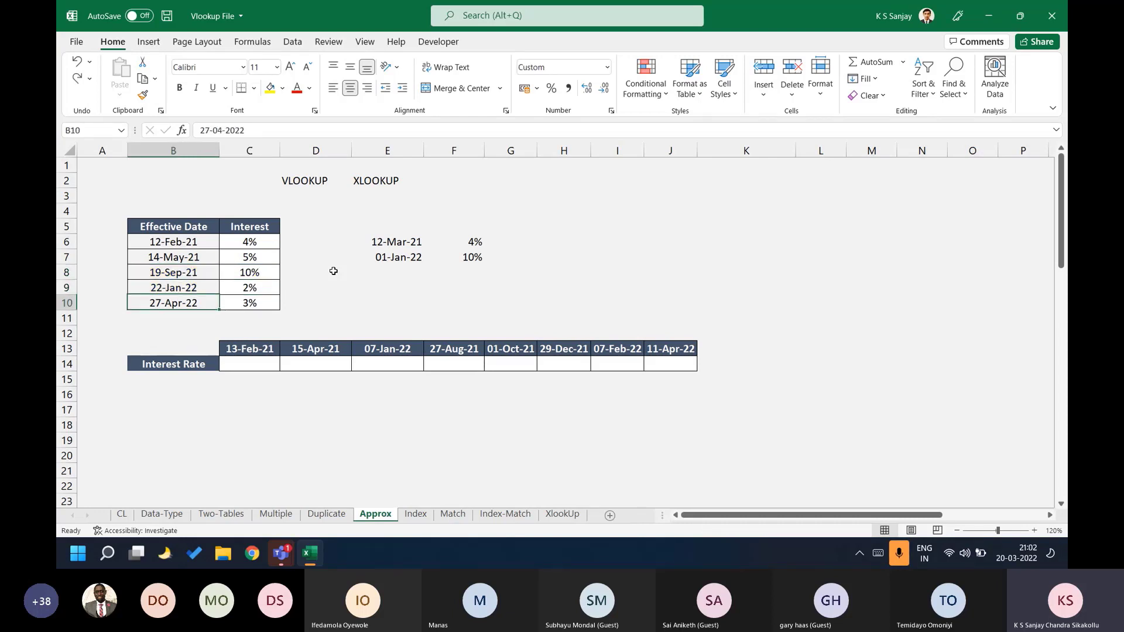
{"action": "key", "text": "Right"}
{"action": "left_click_drag", "start_coordinate": [249, 349], "coordinate": [683, 347]}
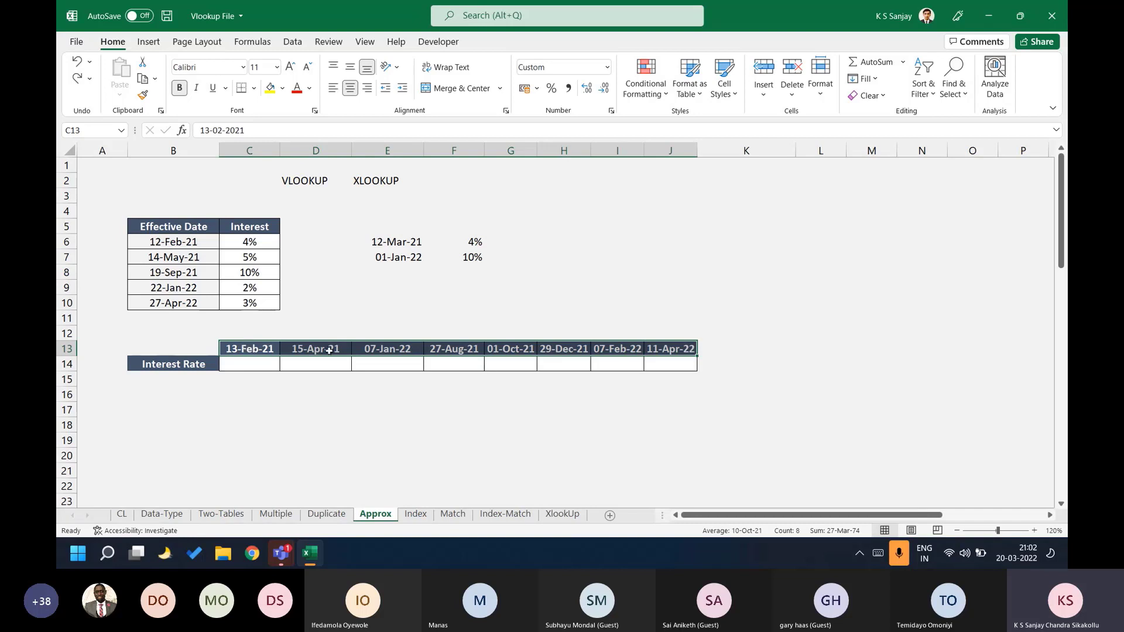
In C14, enter an exact-match VLOOKUP of C13 in the absolute range $B$6:$C$10, returning column 2 with FALSE.
{"action": "left_click", "coordinate": [243, 363]}
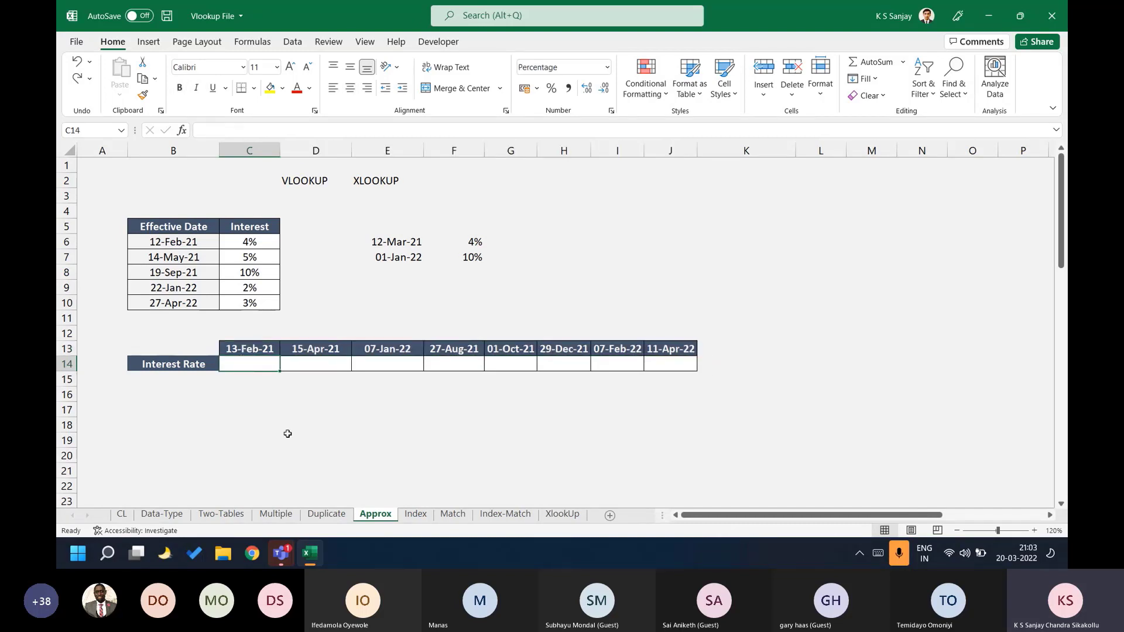
{"action": "type", "text": "=VLOOKUP("}
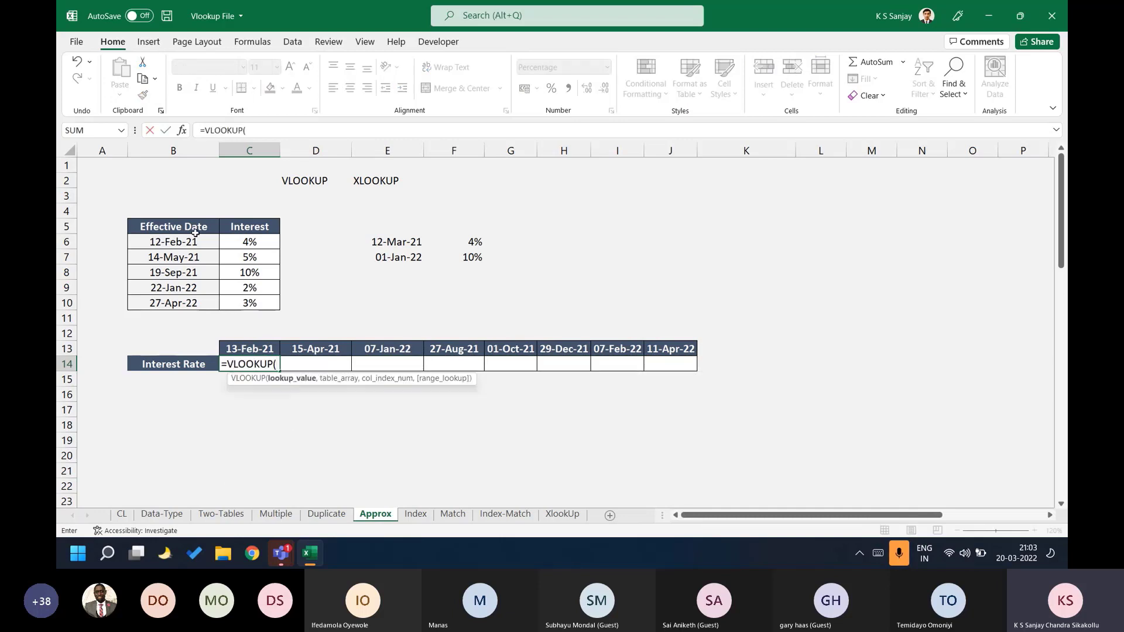
{"action": "left_click", "coordinate": [240, 347]}
{"action": "type", "text": ","}
{"action": "left_click_drag", "start_coordinate": [186, 237], "coordinate": [261, 302]}
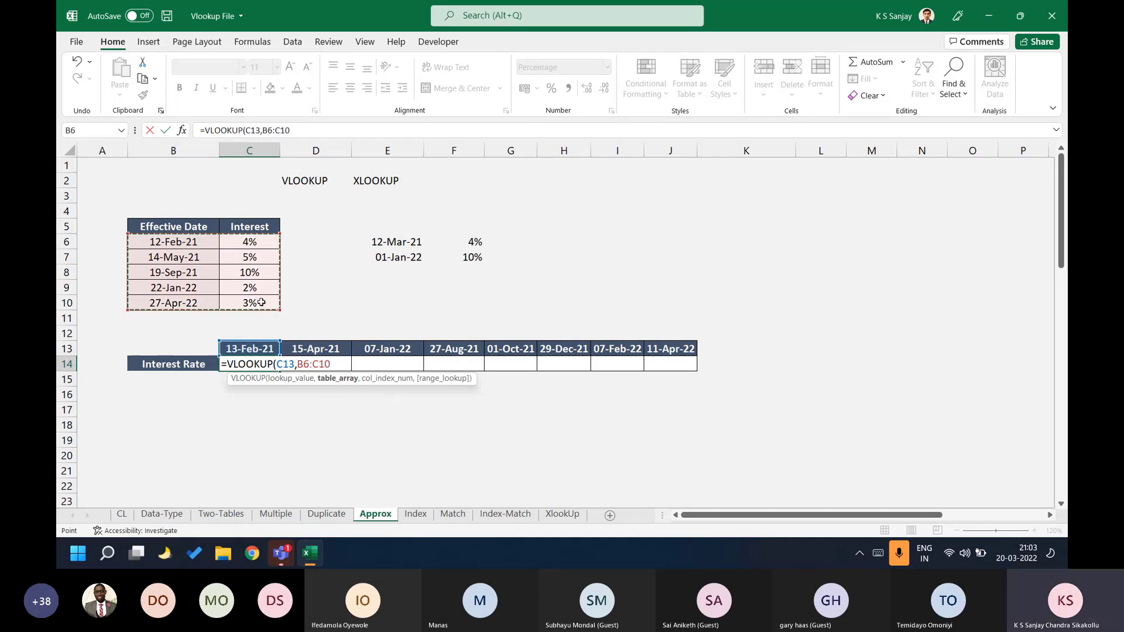
{"action": "key", "text": "F4"}
{"action": "type", "text": ","}
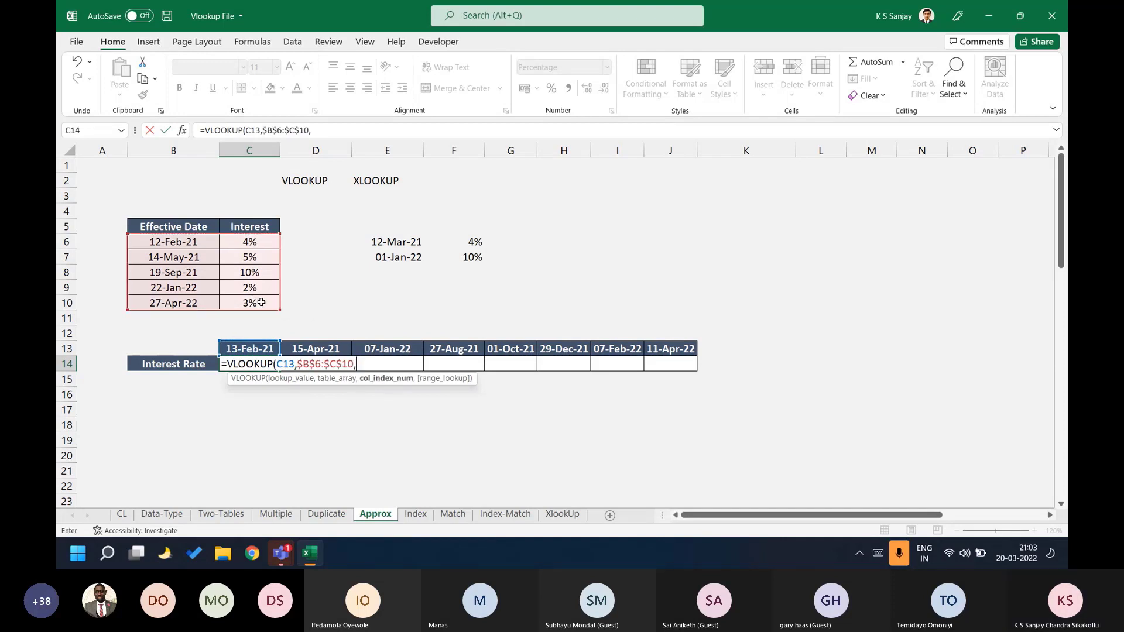
{"action": "type", "text": "2,"}
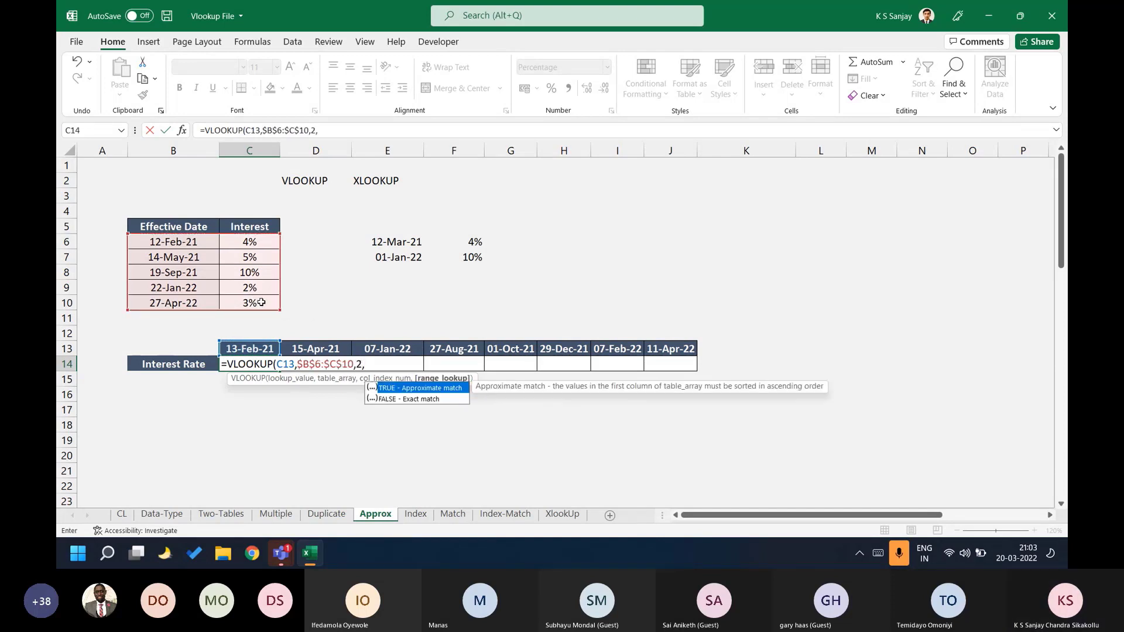
{"action": "key", "text": "Down"}
{"action": "key", "text": "Tab"}
{"action": "type", "text": ")"}
{"action": "key", "text": "Return"}
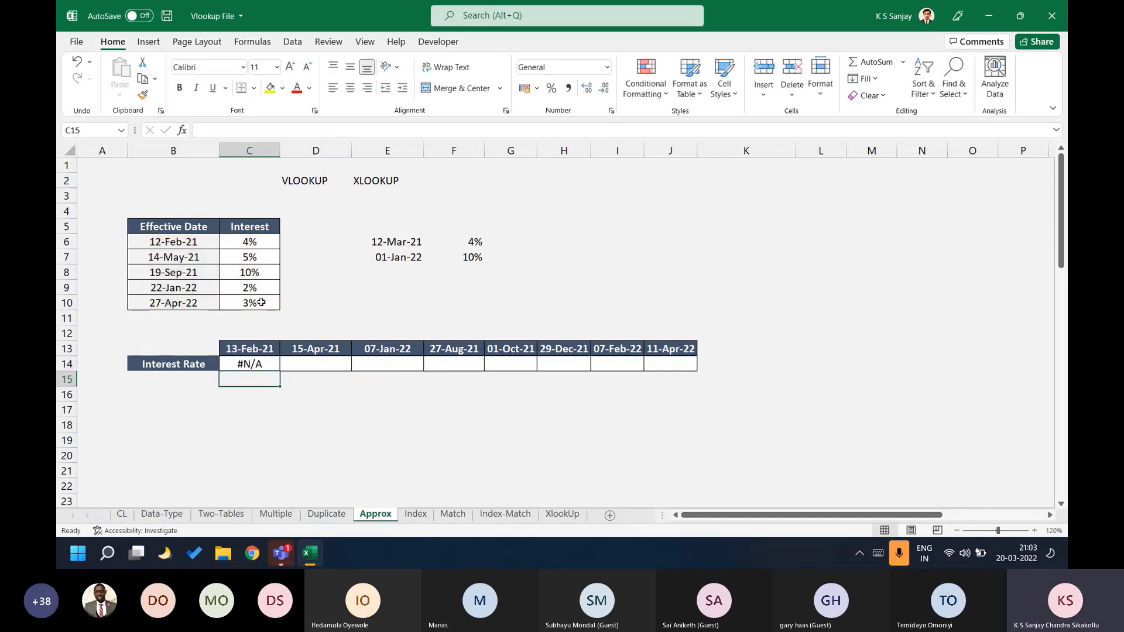
Enter the heading "Approximate Match" in G2, beside the VLOOKUP and XLOOKUP headings.
{"action": "left_click", "coordinate": [267, 350]}
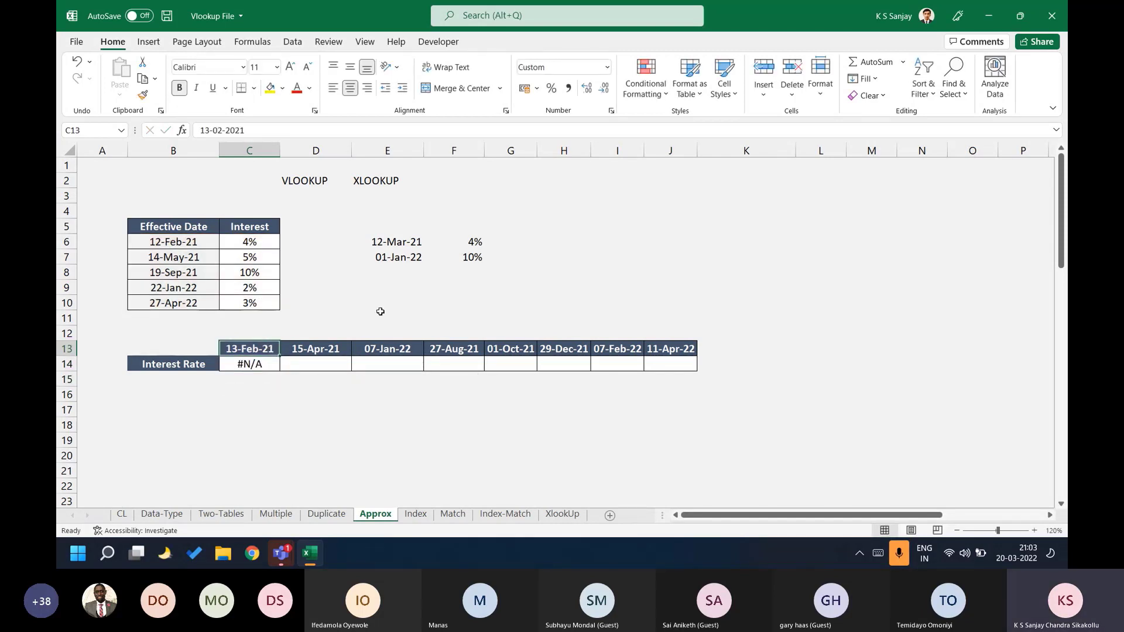
{"action": "left_click_drag", "start_coordinate": [218, 233], "coordinate": [254, 306]}
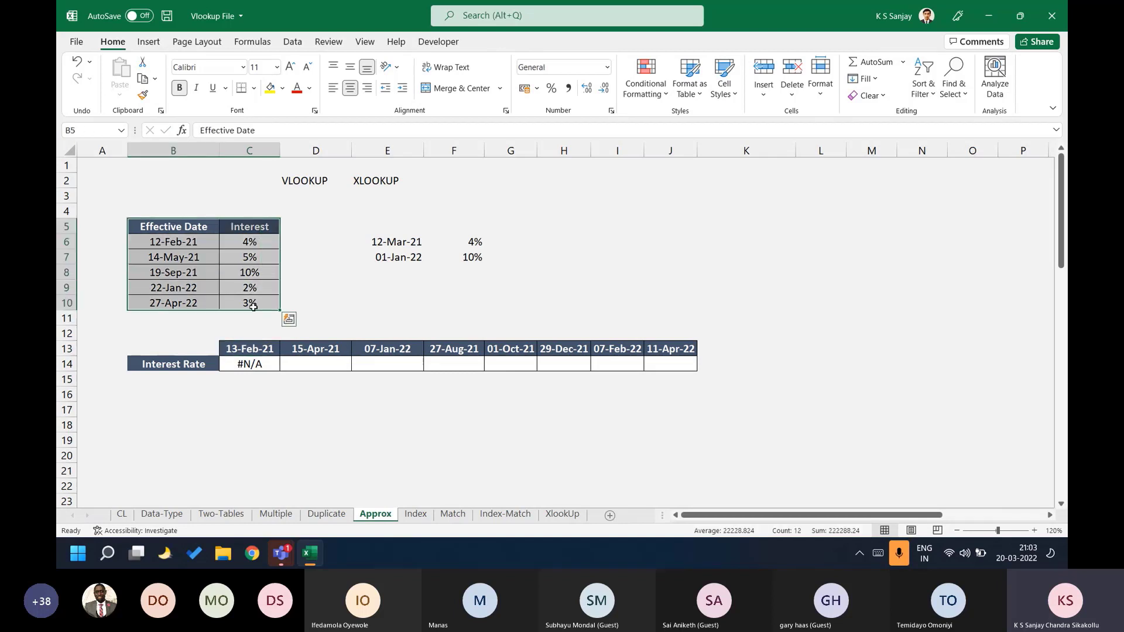
{"action": "left_click", "coordinate": [250, 363]}
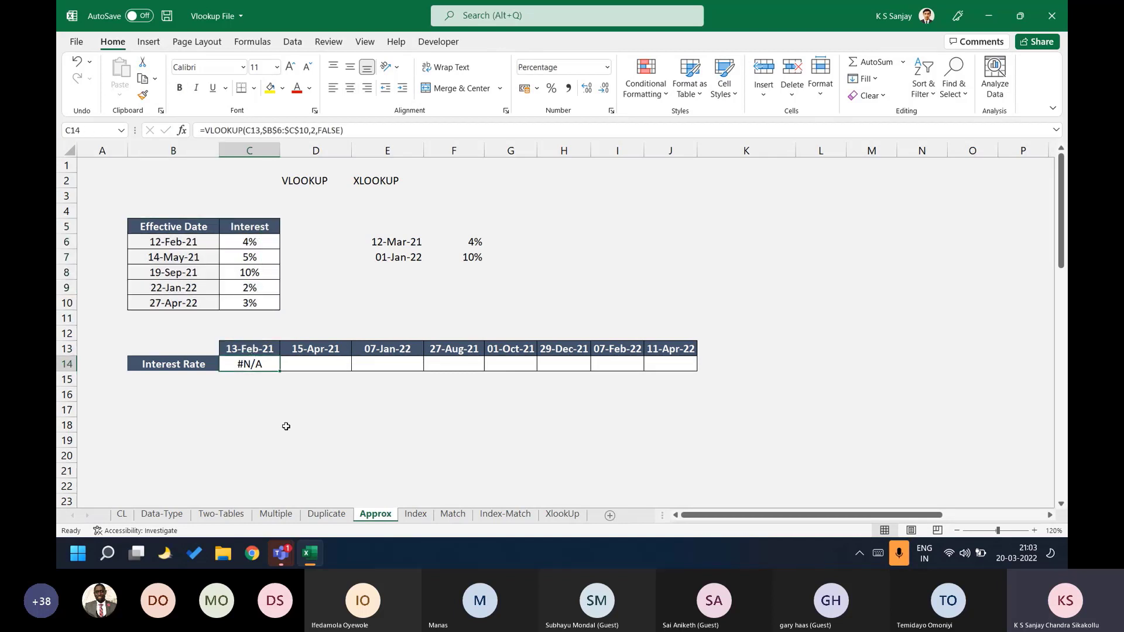
{"action": "left_click", "coordinate": [491, 185]}
{"action": "type", "text": "Appr"}
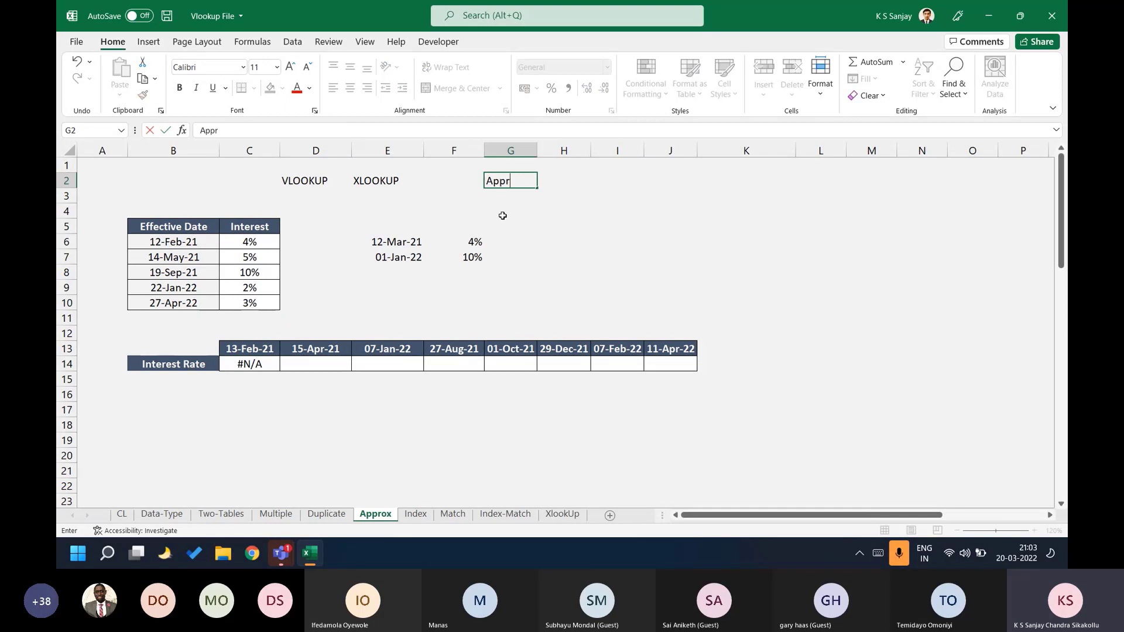
{"action": "type", "text": "oximate Match"}
{"action": "key", "text": "Return"}
{"action": "key", "text": "Up"}
Change the range lookup argument of the VLOOKUP in C14 to TRUE for an approximate match.
{"action": "left_click", "coordinate": [266, 363]}
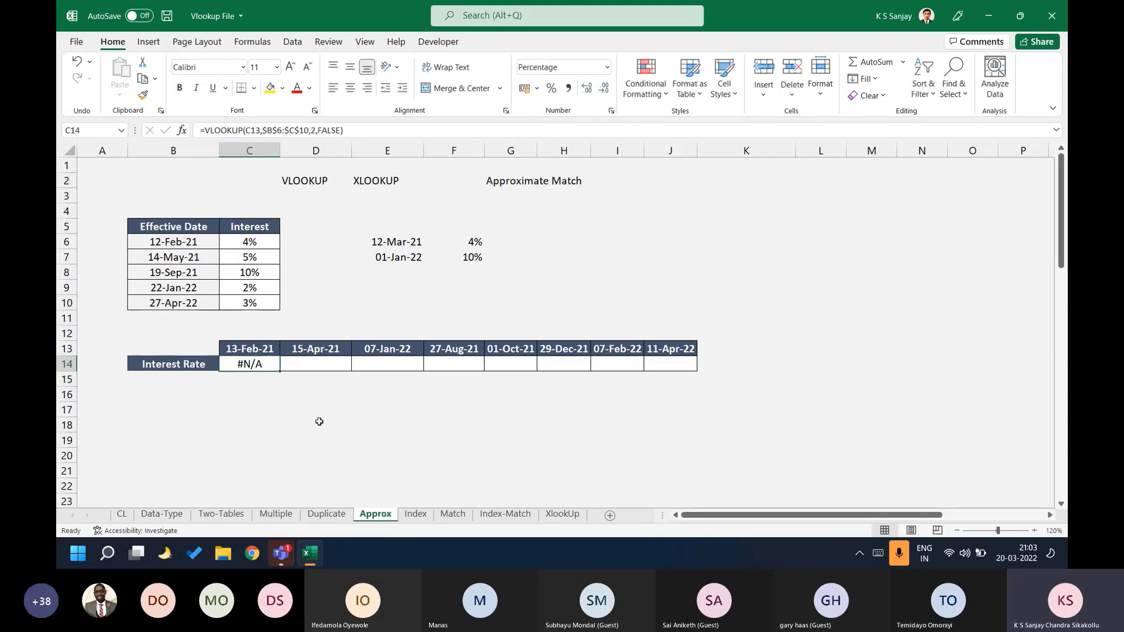
{"action": "key", "text": "F2"}
{"action": "key", "text": "Left"}
{"action": "key", "text": "BackSpace"}
{"action": "key", "text": "BackSpace"}
{"action": "key", "text": "BackSpace"}
{"action": "key", "text": "BackSpace"}
{"action": "key", "text": "BackSpace"}
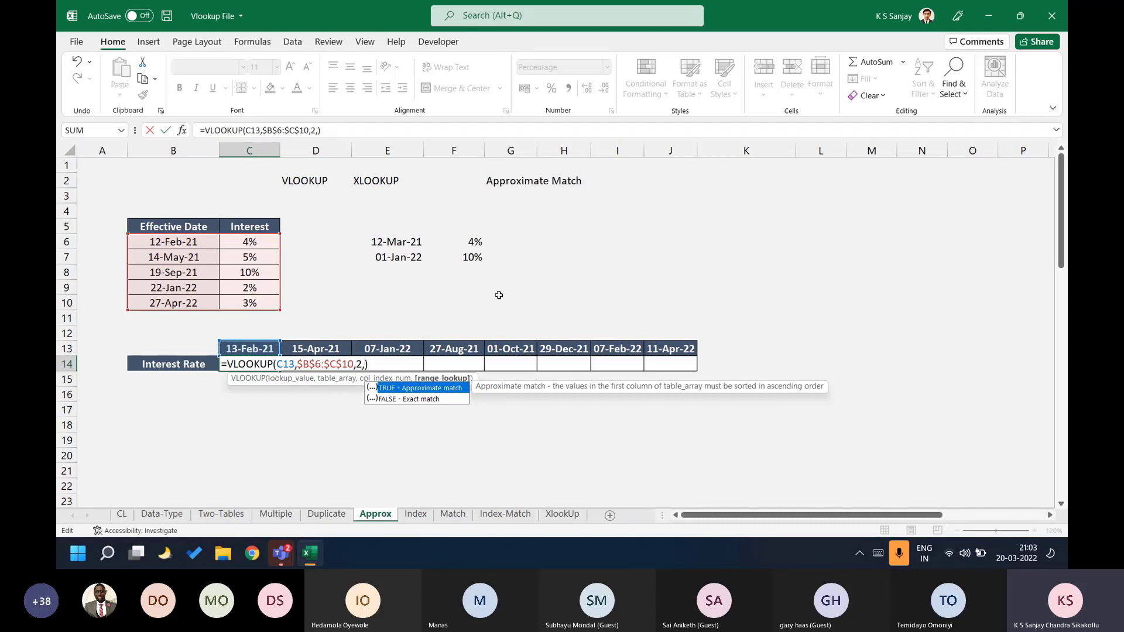
{"action": "key", "text": "Tab"}
{"action": "key", "text": "ctrl+Return"}
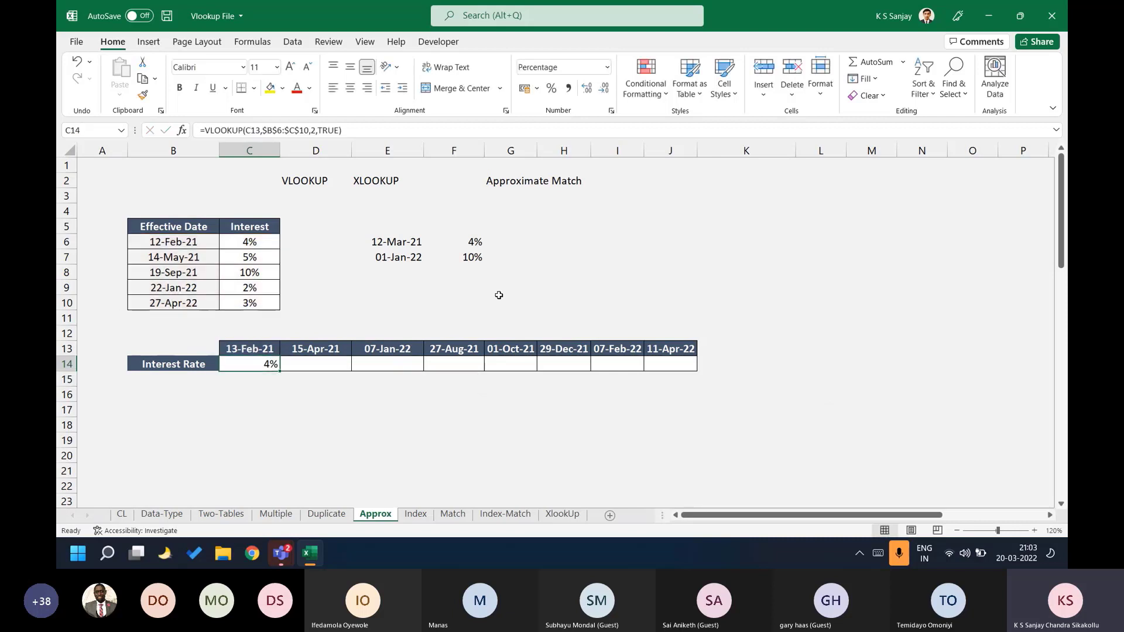
Copy the VLOOKUP formula from C14 across D14:J14 for the remaining dates.
{"action": "key", "text": "ctrl+c"}
{"action": "key", "text": "Right"}
{"action": "key", "text": "shift+Right"}
{"action": "key", "text": "shift+Right"}
{"action": "key", "text": "shift+Right"}
{"action": "key", "text": "shift+Right"}
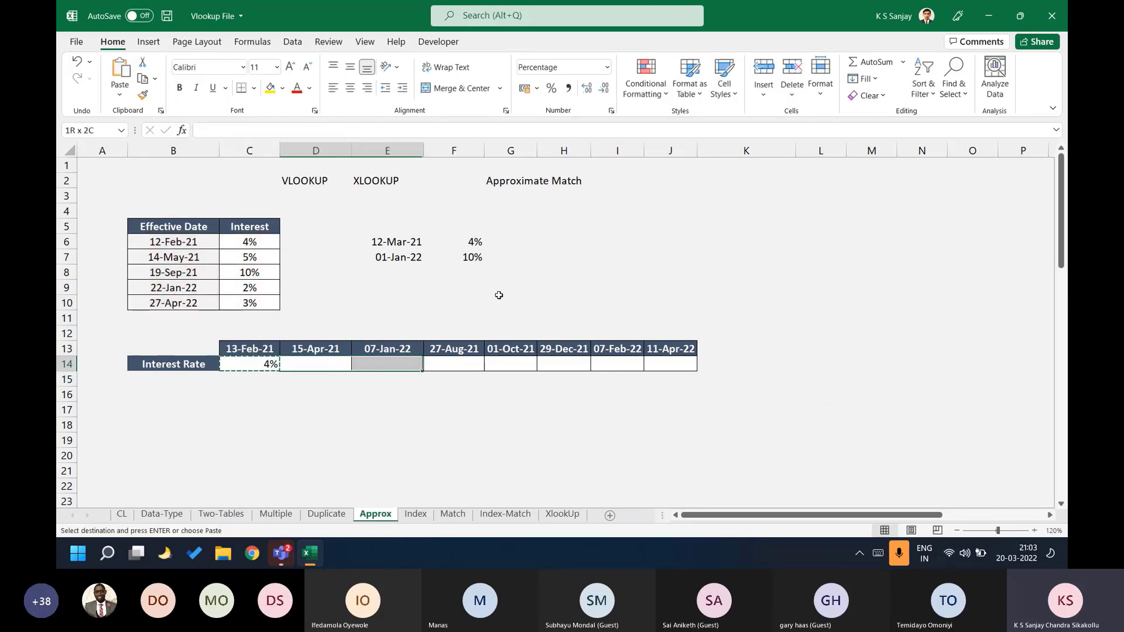
{"action": "key", "text": "shift+Right"}
{"action": "key", "text": "shift+Right"}
{"action": "key", "text": "ctrl+v"}
{"action": "key", "text": "Escape"}
{"action": "key", "text": "Left"}
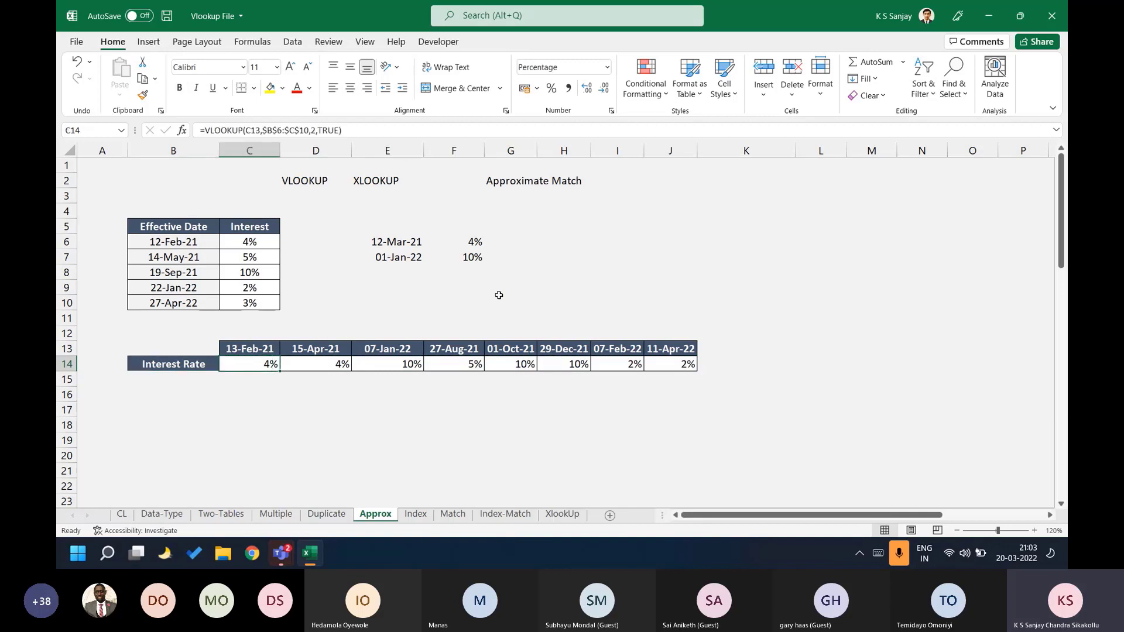
Check the interest rate for 15-Apr-21 against the first two effective dates and the rate in C6.
{"action": "left_click", "coordinate": [329, 349]}
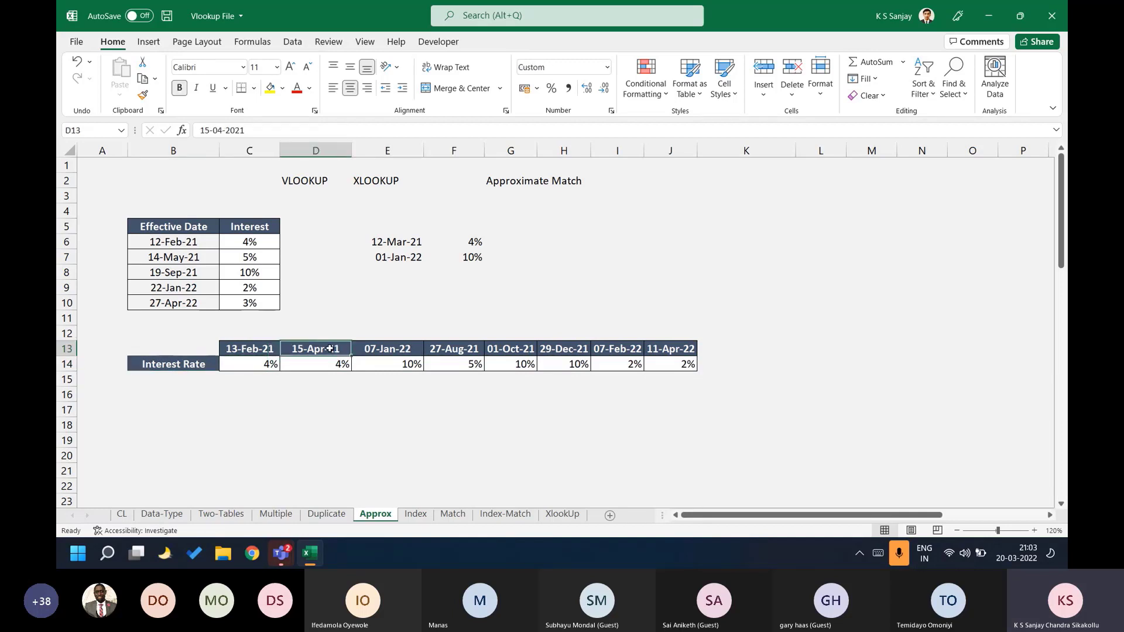
{"action": "left_click_drag", "start_coordinate": [204, 246], "coordinate": [197, 256]}
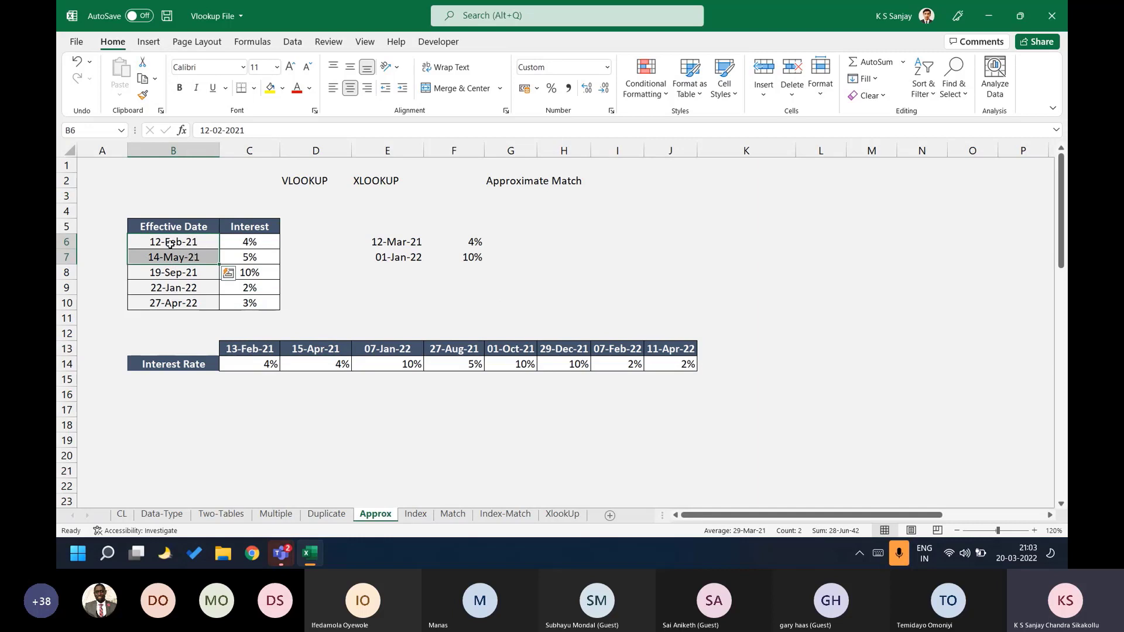
{"action": "left_click", "coordinate": [255, 242]}
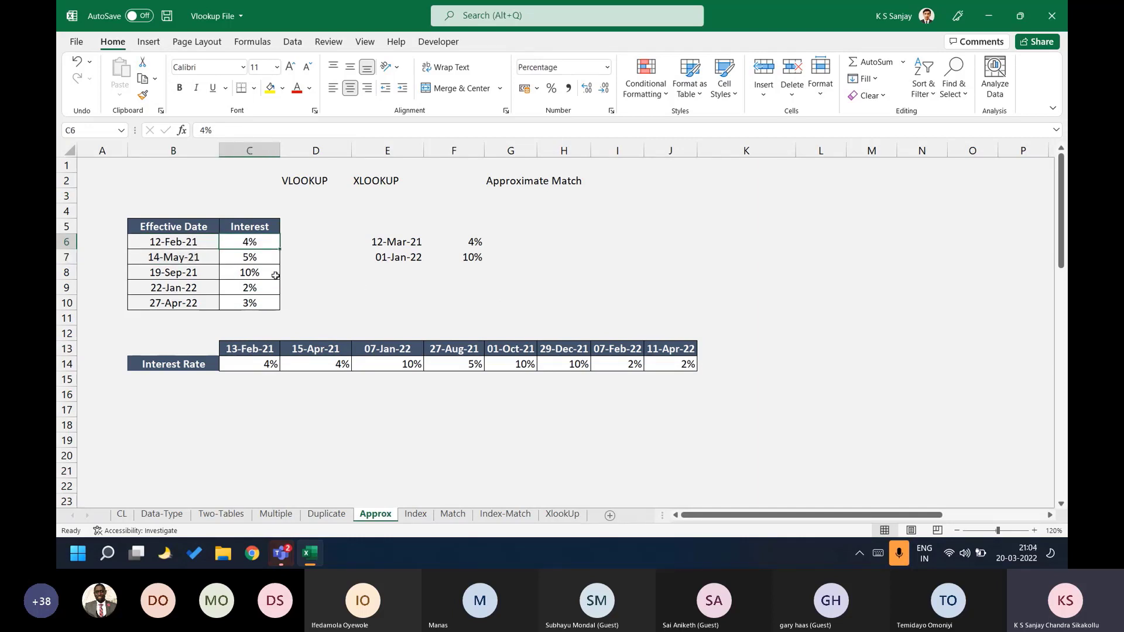
Highlight the interest rate for 07-Jan-22 in E14 with yellow fill, and undo the fill.
{"action": "left_click", "coordinate": [400, 364]}
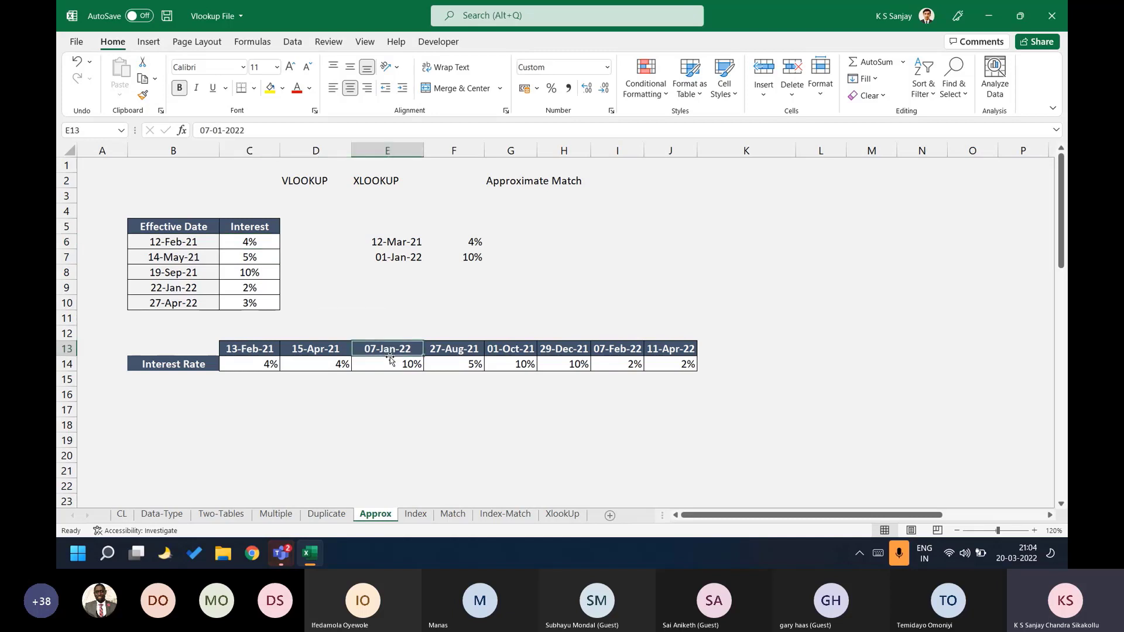
{"action": "left_click", "coordinate": [270, 88]}
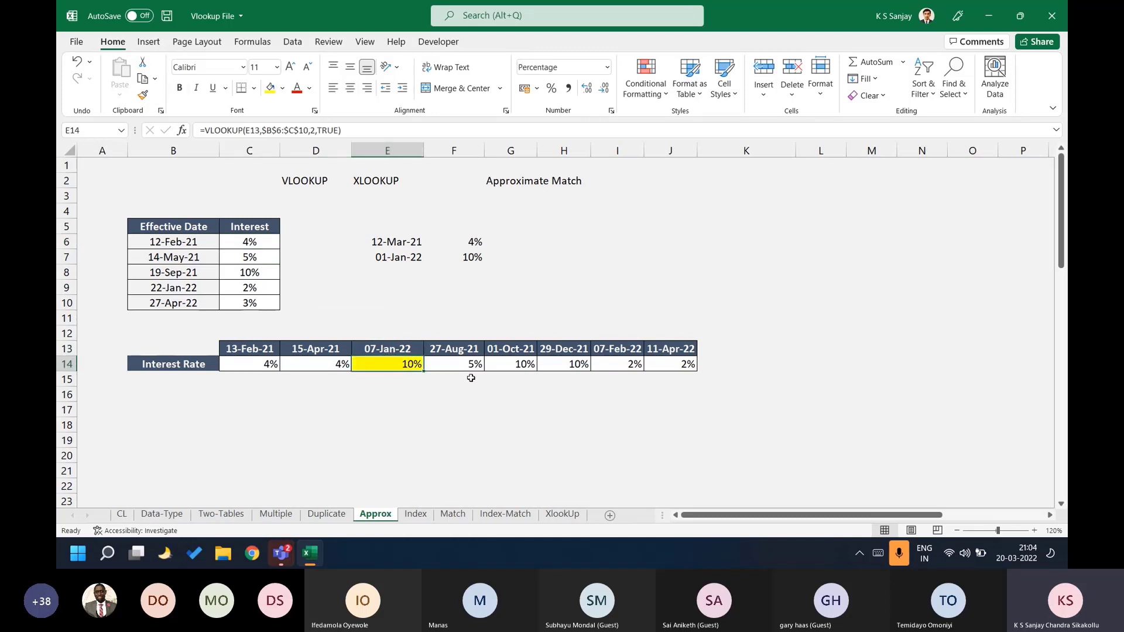
{"action": "key", "text": "ctrl+z"}
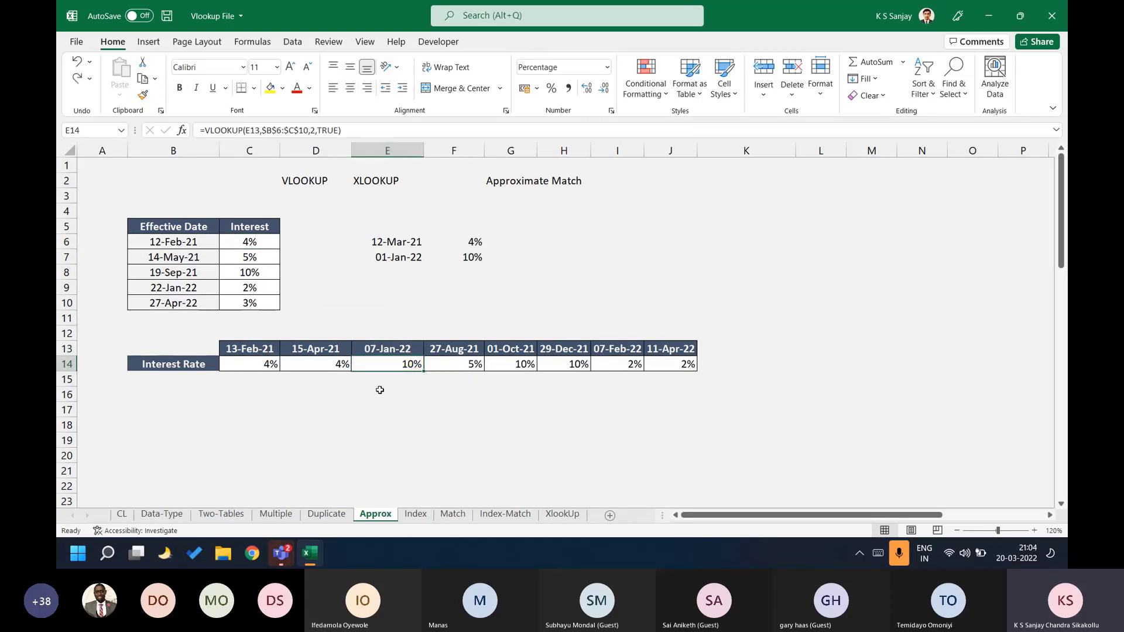
{"action": "key", "text": "Left"}
{"action": "key", "text": "Left"}
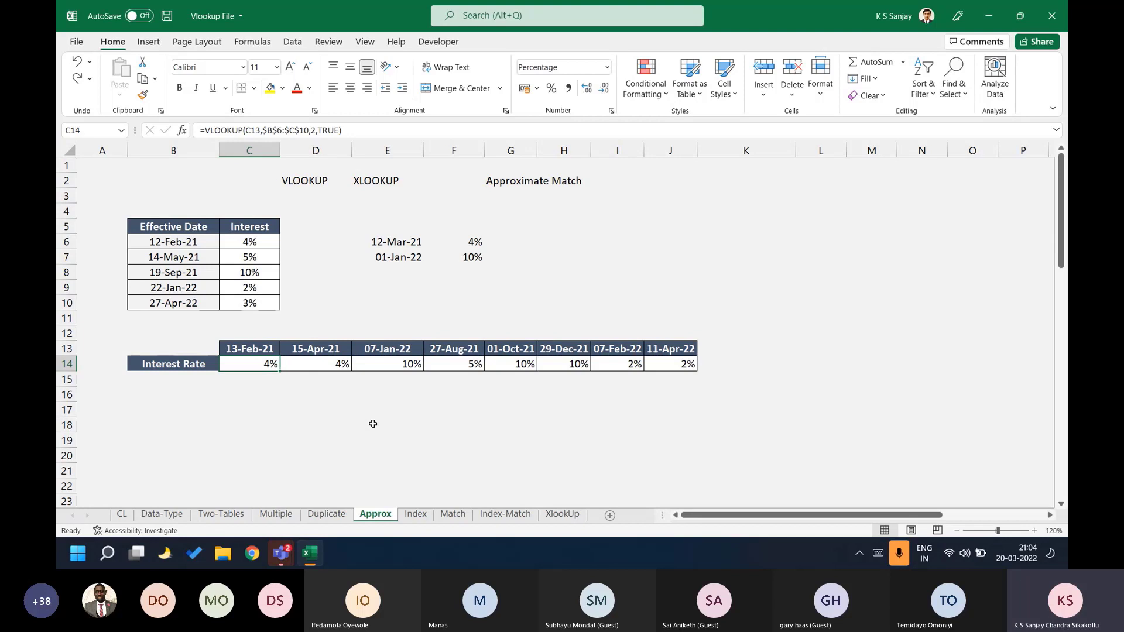
Clear the sample dates and rates in E6:F7 by pasting the blank cell E5 over them.
{"action": "left_click", "coordinate": [401, 231]}
{"action": "key", "text": "ctrl+c"}
{"action": "key", "text": "Down"}
{"action": "key", "text": "shift+Right"}
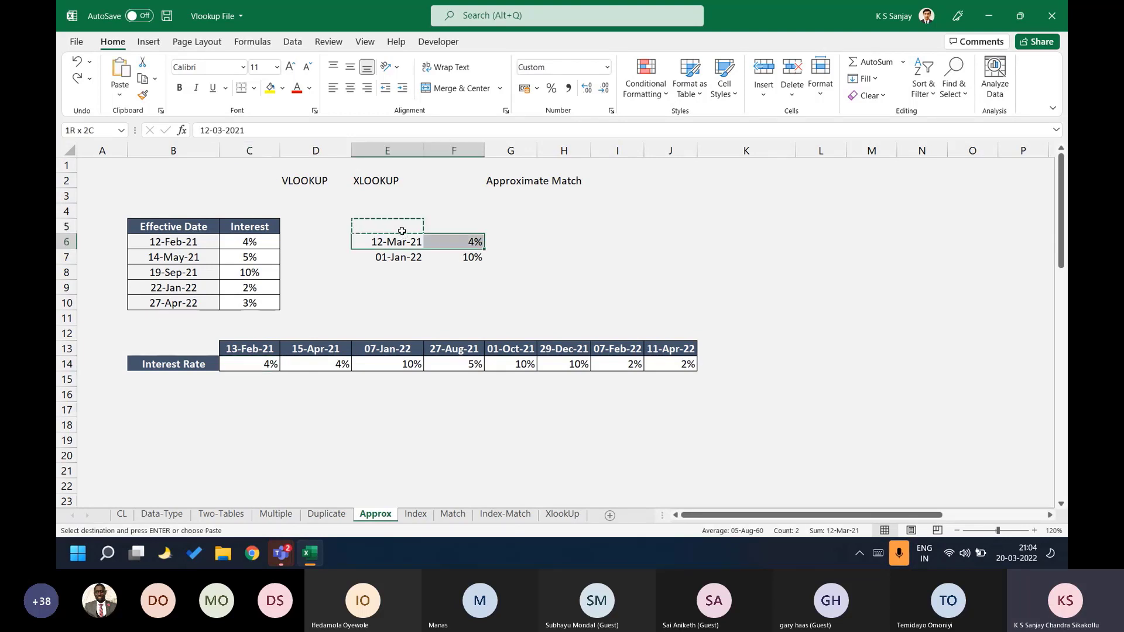
{"action": "key", "text": "shift+Down"}
{"action": "key", "text": "ctrl+v"}
{"action": "key", "text": "Escape"}
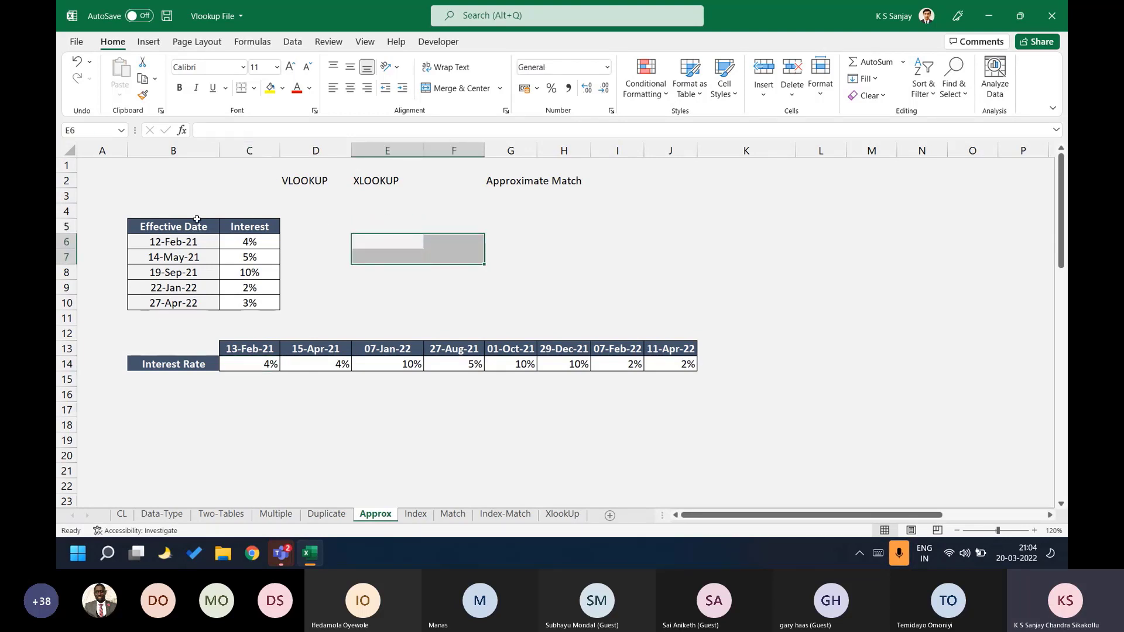
Add filters to the Effective Date and Interest headers in B5:C5.
{"action": "left_click_drag", "start_coordinate": [196, 219], "coordinate": [250, 228]}
{"action": "left_click", "coordinate": [292, 42]}
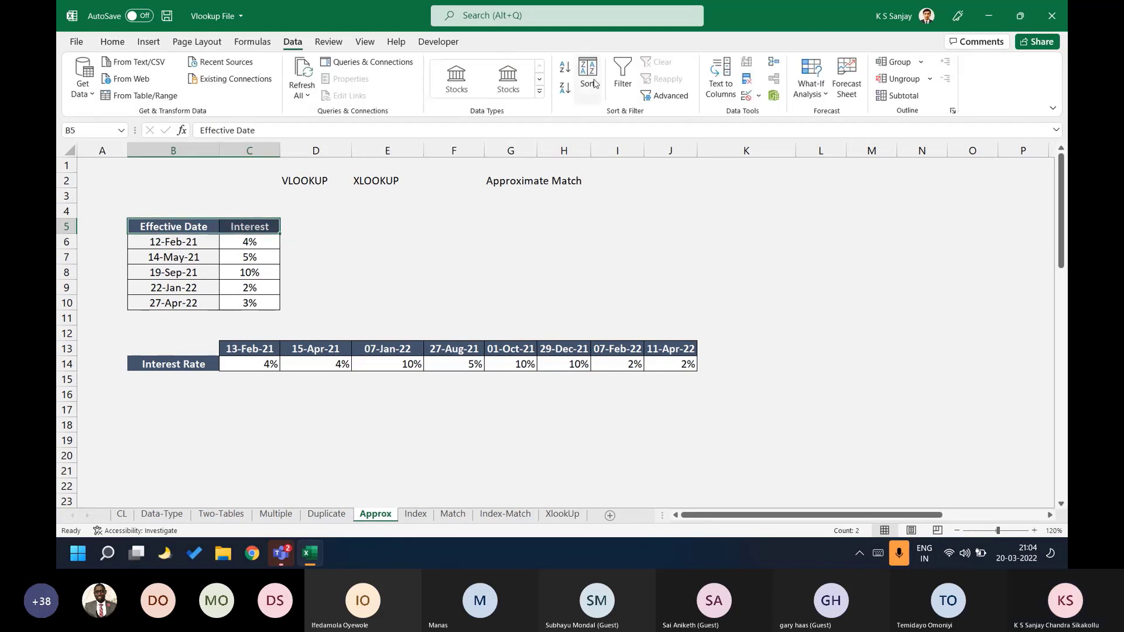
{"action": "left_click", "coordinate": [622, 76]}
{"action": "left_click", "coordinate": [112, 42]}
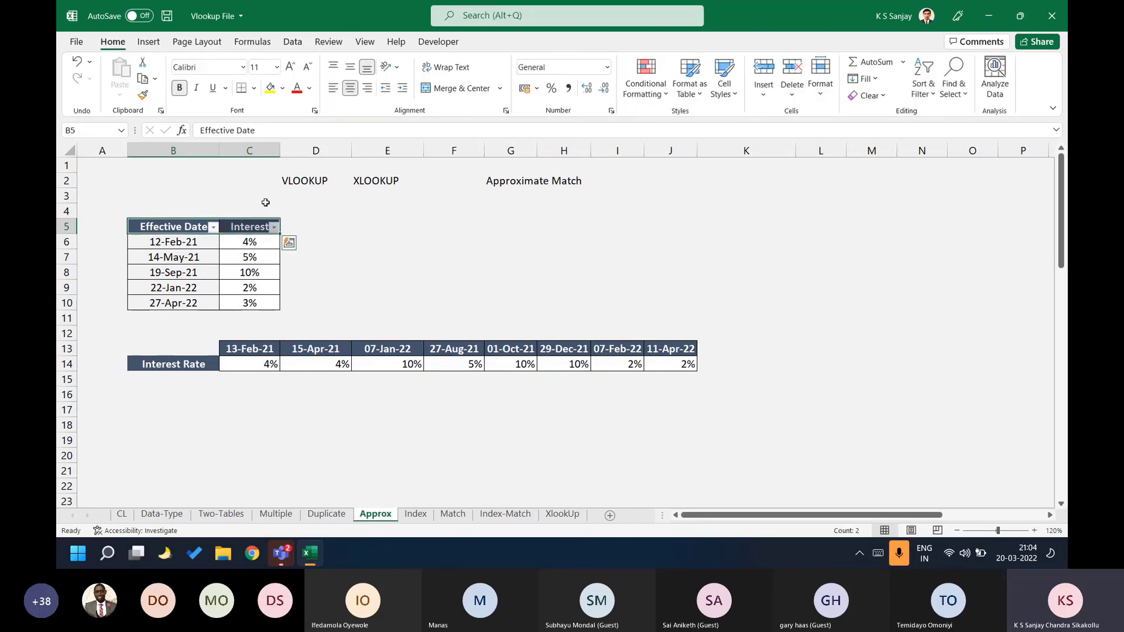
Sort the rate table by Interest from largest to smallest, check the lookup results in C14:J14, and undo the sort.
{"action": "left_click", "coordinate": [273, 227]}
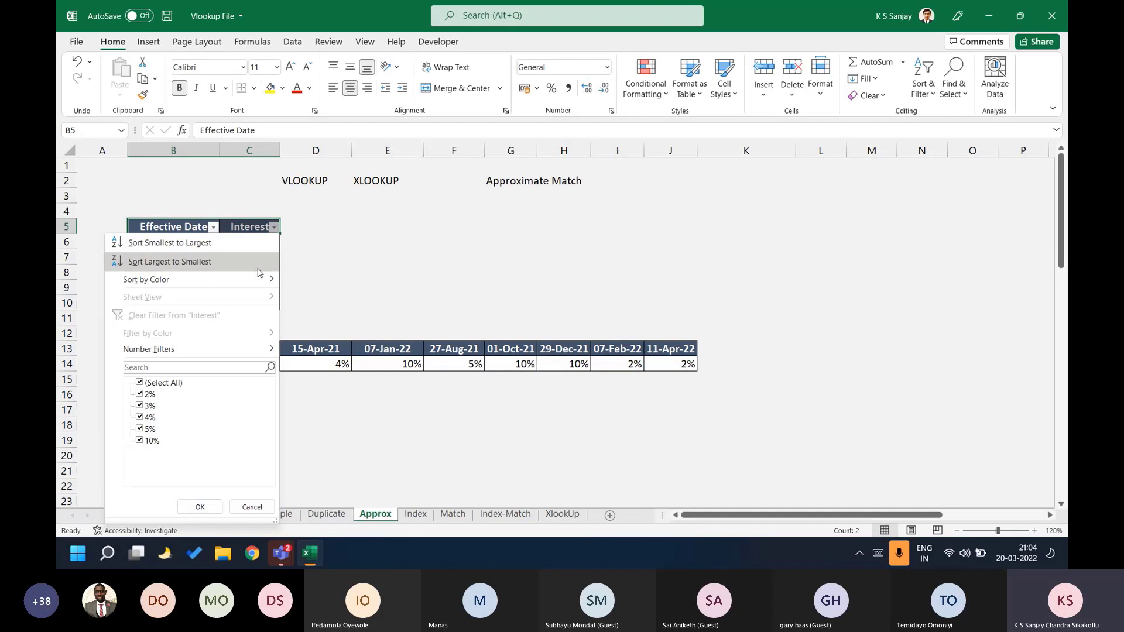
{"action": "left_click", "coordinate": [258, 263]}
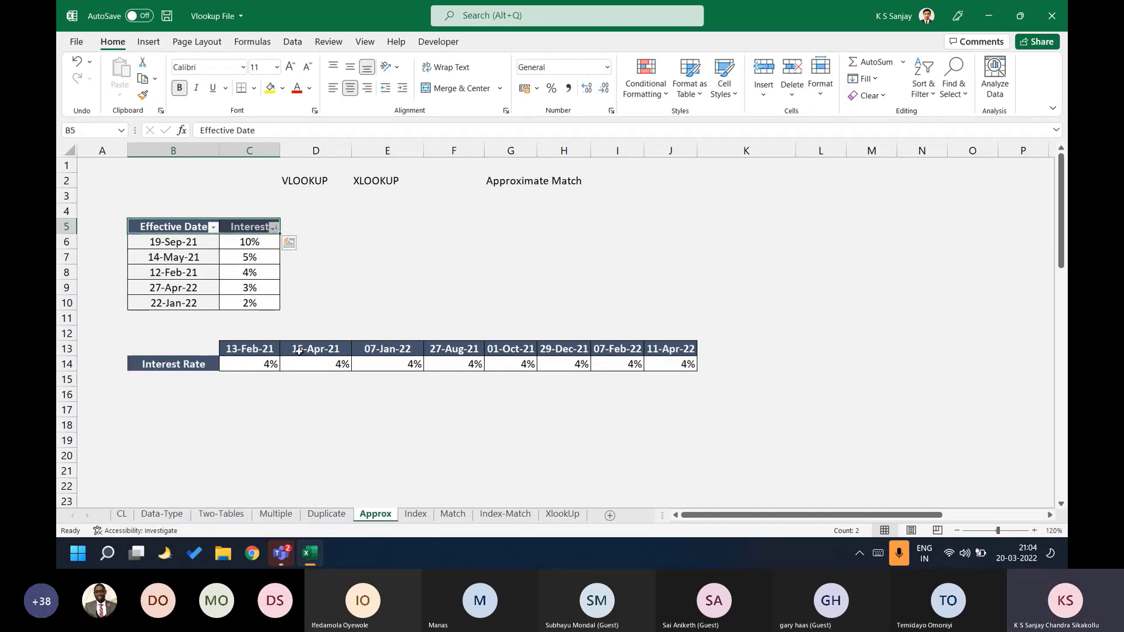
{"action": "left_click_drag", "start_coordinate": [251, 364], "coordinate": [670, 363]}
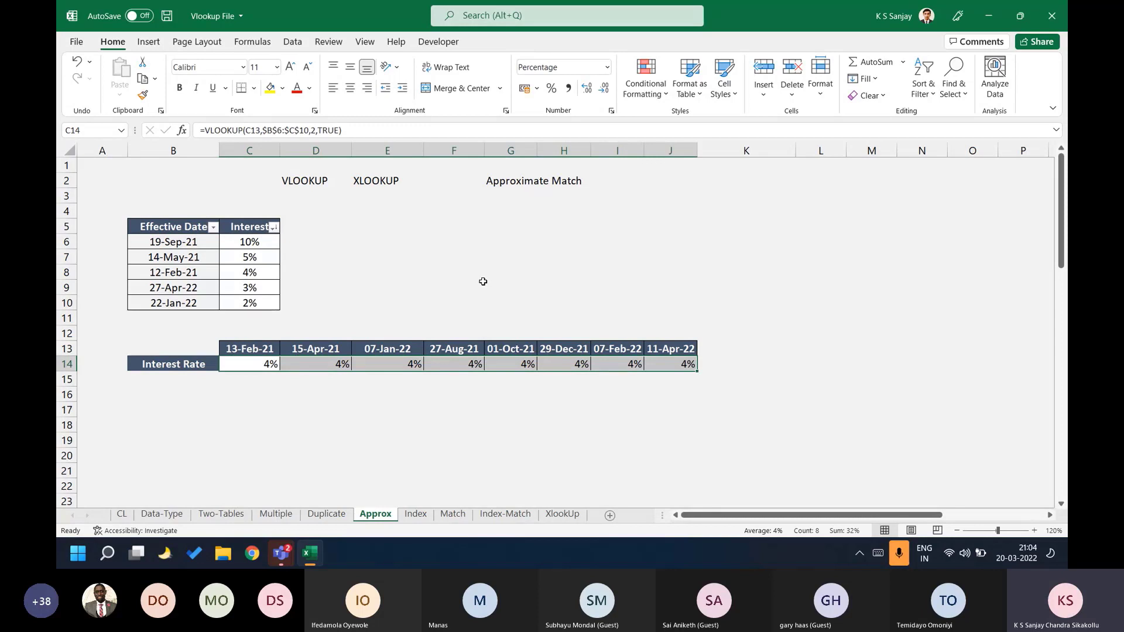
{"action": "key", "text": "ctrl+z"}
Examine the order of the effective dates in B6:B10 and the interest rates returned in C14:J14.
{"action": "left_click", "coordinate": [192, 227]}
{"action": "left_click_drag", "start_coordinate": [191, 228], "coordinate": [272, 305]}
{"action": "left_click", "coordinate": [189, 238]}
{"action": "left_click_drag", "start_coordinate": [190, 239], "coordinate": [181, 307]}
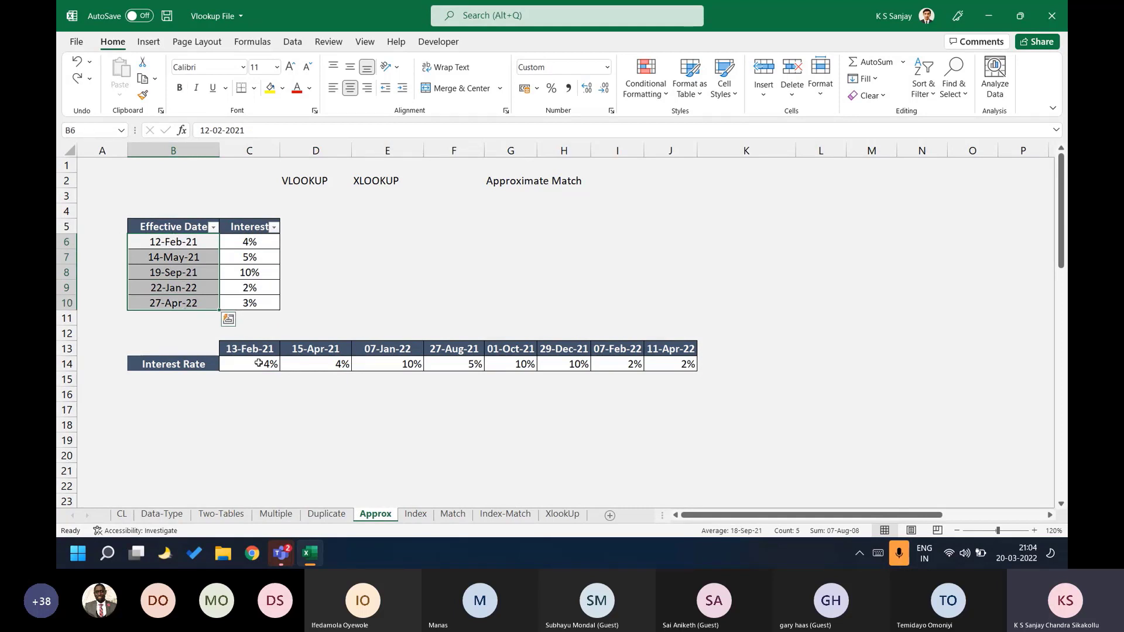
{"action": "left_click_drag", "start_coordinate": [256, 362], "coordinate": [651, 362]}
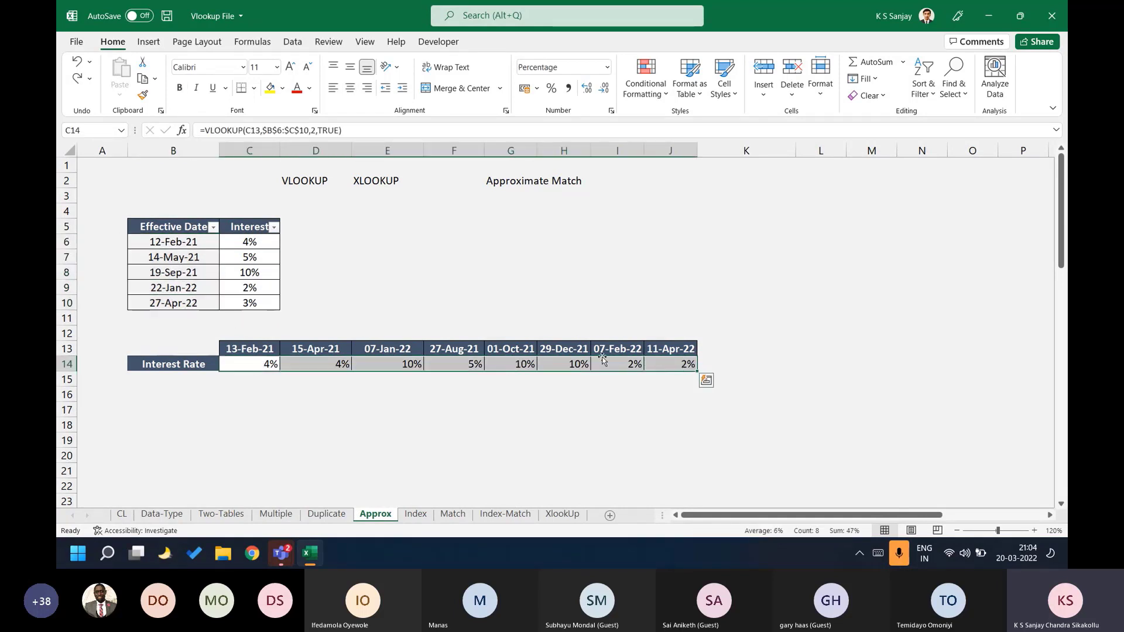
{"action": "left_click", "coordinate": [382, 228]}
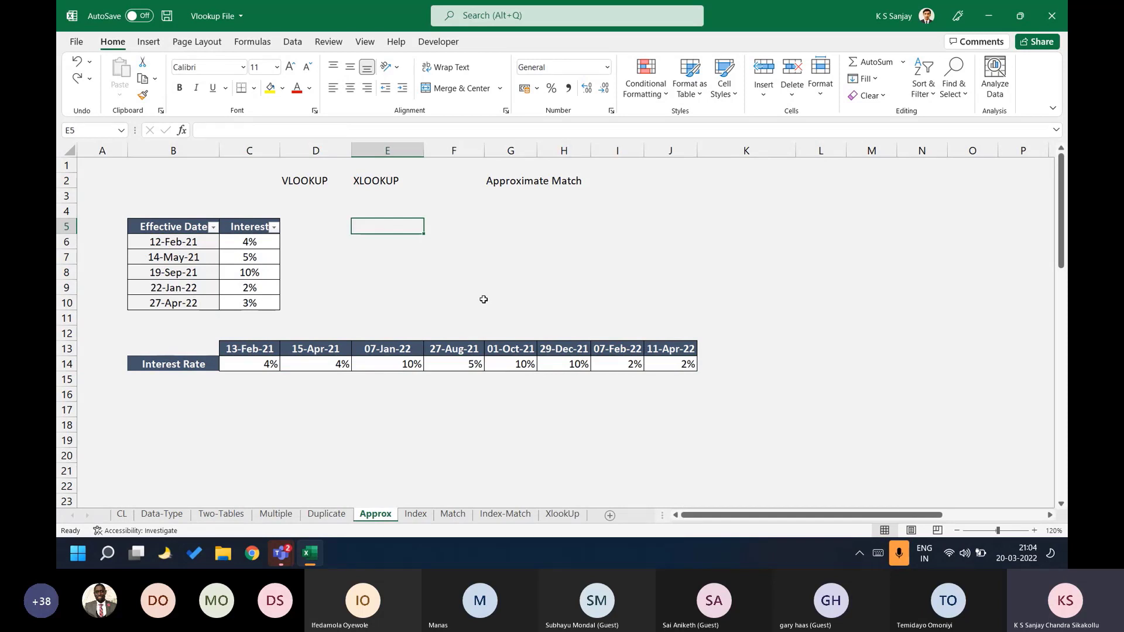
Enter the note "Values should be in ascending order" in I2 beside Approximate Match.
{"action": "left_click", "coordinate": [605, 181]}
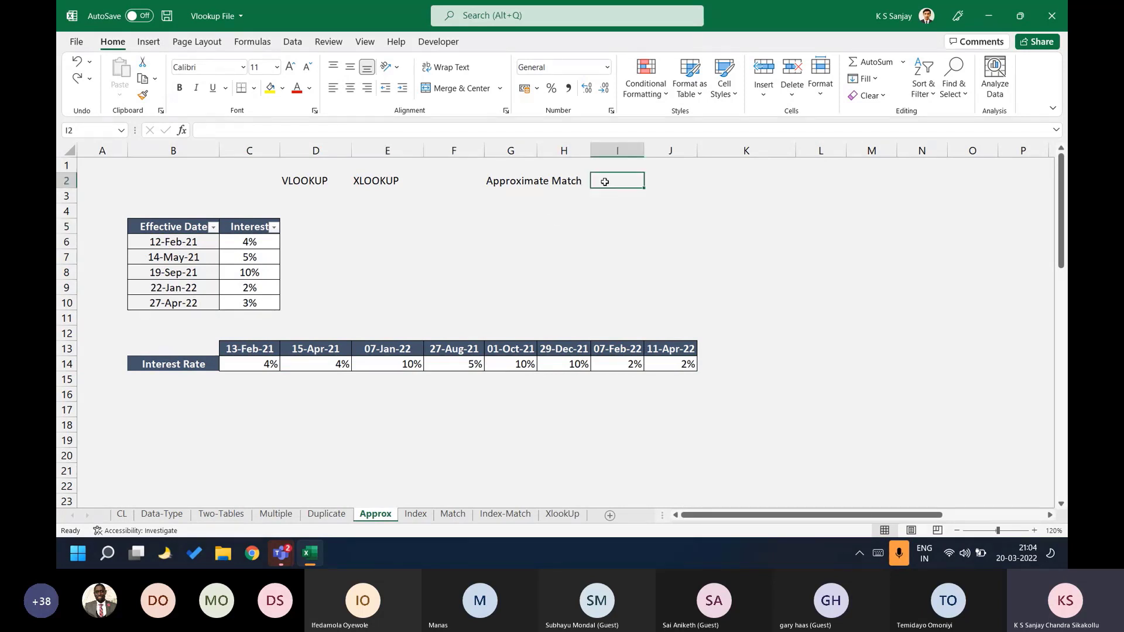
{"action": "type", "text": "Values should "}
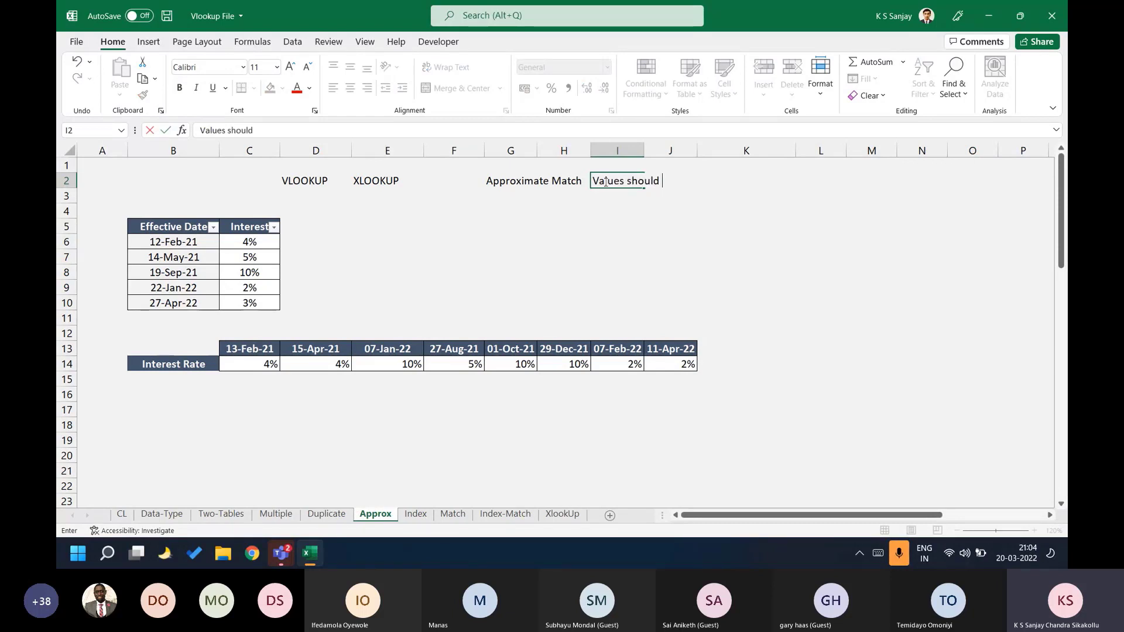
{"action": "type", "text": "be in ascen"}
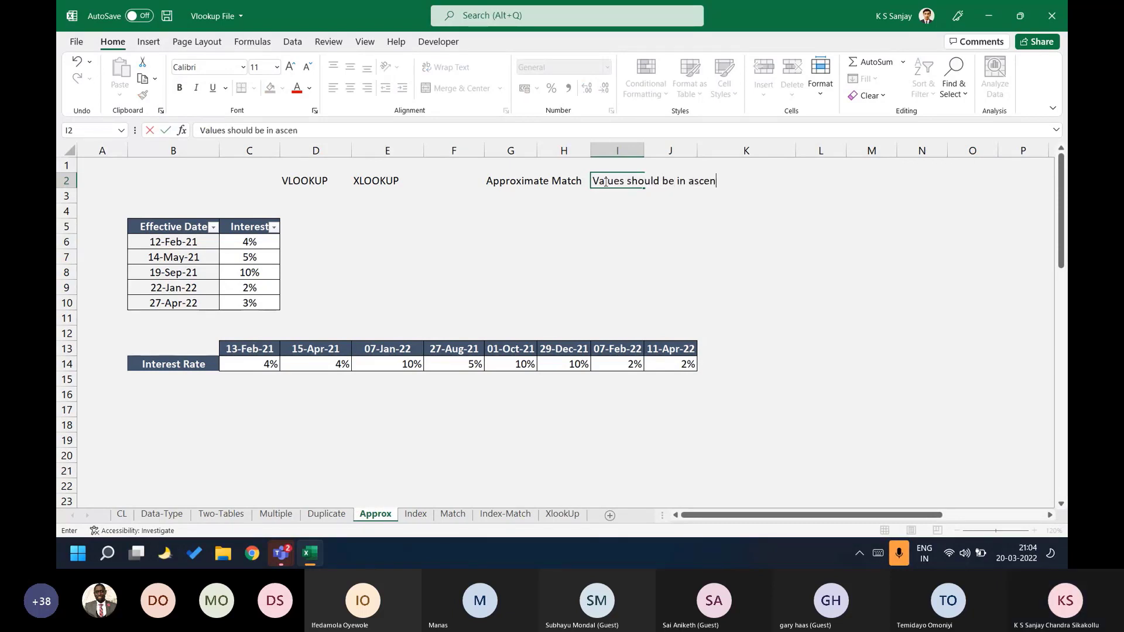
{"action": "type", "text": "ding order"}
{"action": "key", "text": "Return"}
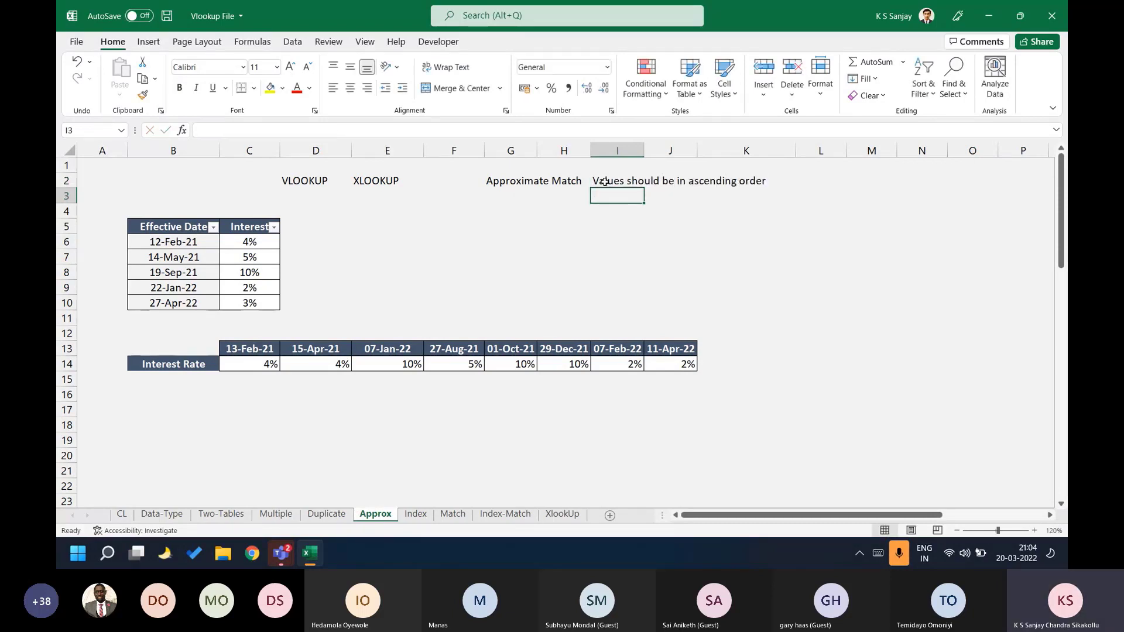
List the sample ranges 0-50, 50-100 and 100-150 in H4:H6.
{"action": "left_click", "coordinate": [540, 201]}
{"action": "key", "text": "Down"}
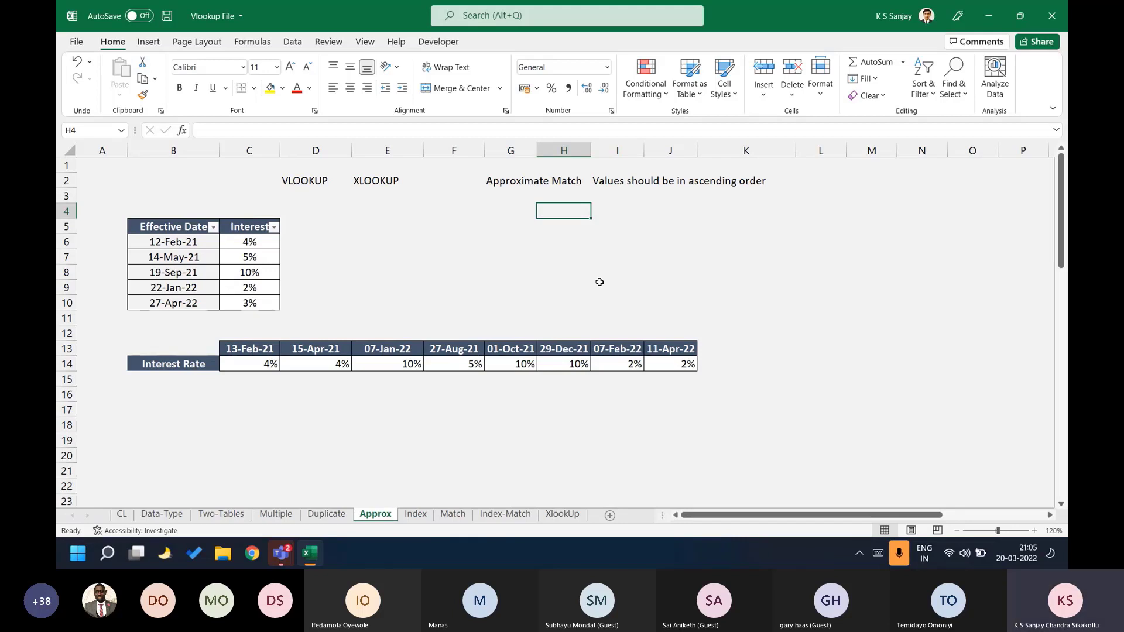
{"action": "type", "text": "0-50"}
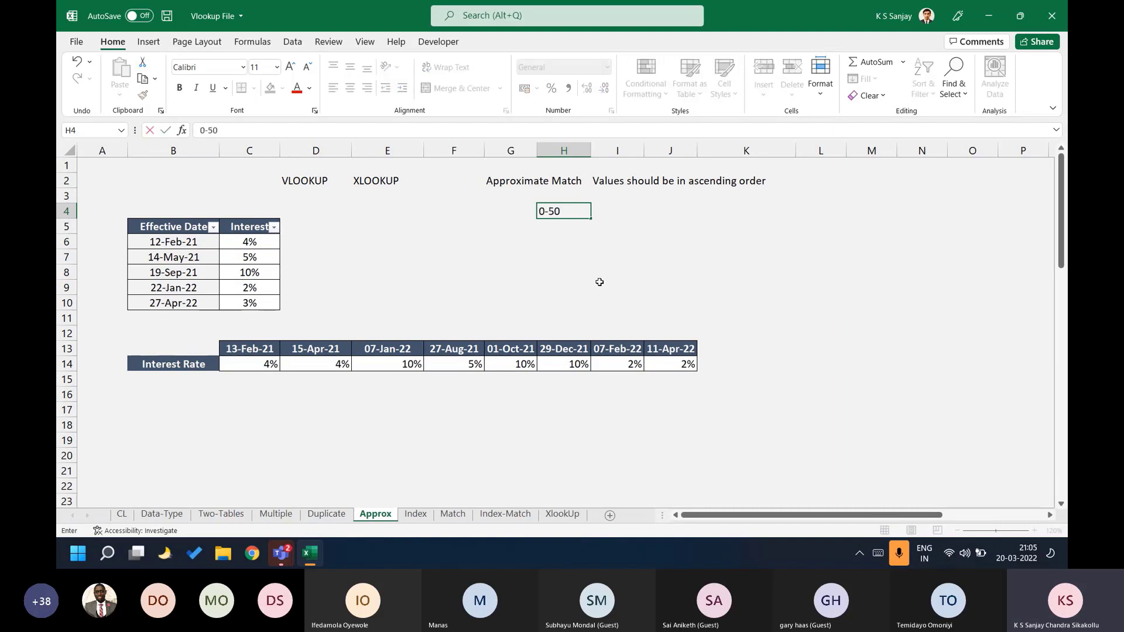
{"action": "key", "text": "Return"}
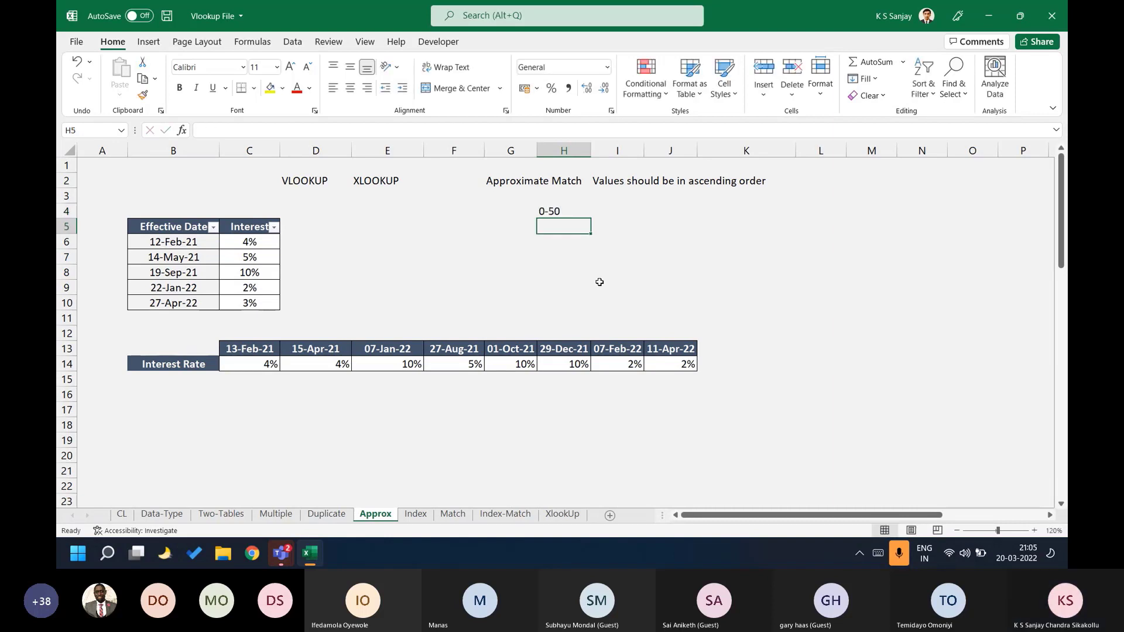
{"action": "type", "text": "50-100"}
{"action": "key", "text": "Return"}
{"action": "type", "text": "100-150"}
{"action": "key", "text": "Return"}
Enter the sample value 26 in I4 beside the 0-50 range.
{"action": "key", "text": "Up"}
{"action": "key", "text": "Up"}
{"action": "key", "text": "Up"}
{"action": "key", "text": "Right"}
{"action": "type", "text": "26"}
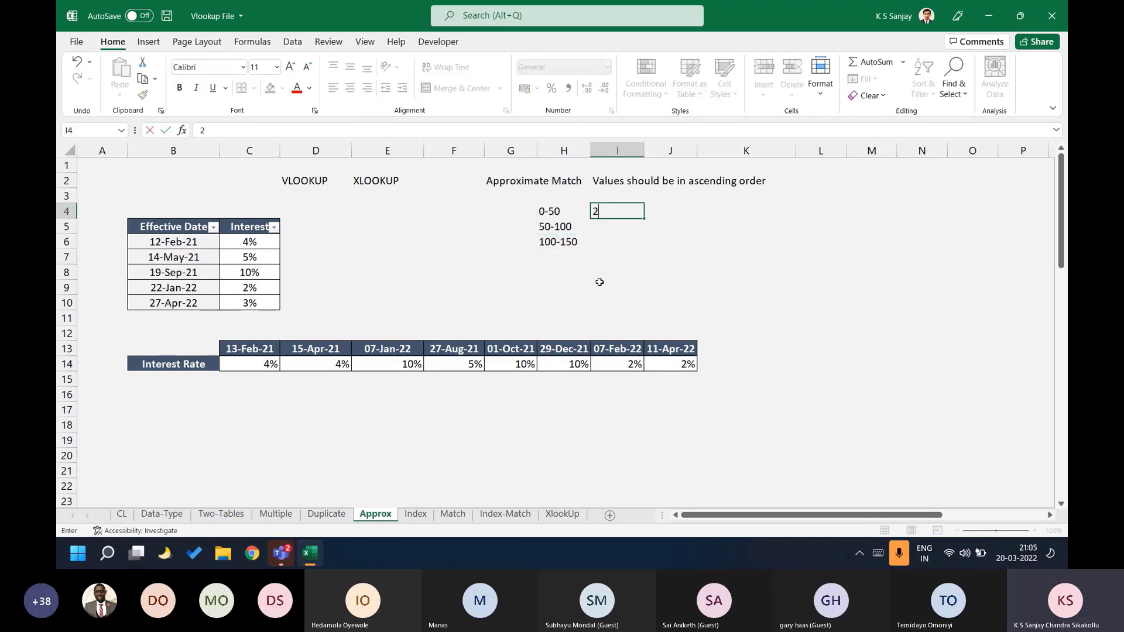
{"action": "key", "text": "Return"}
{"action": "key", "text": "Up"}
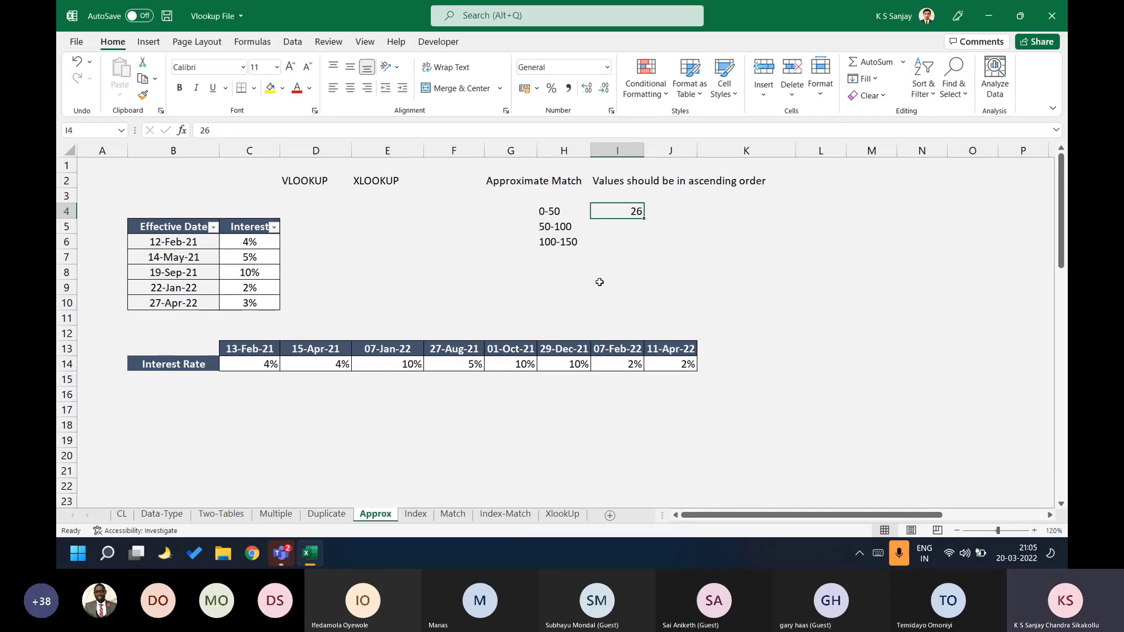
Enter the bounds of the first range, 0 in J4 and 50 in K4.
{"action": "key", "text": "Right"}
{"action": "type", "text": "0"}
{"action": "key", "text": "Return"}
{"action": "key", "text": "Up"}
{"action": "key", "text": "Right"}
{"action": "type", "text": "50"}
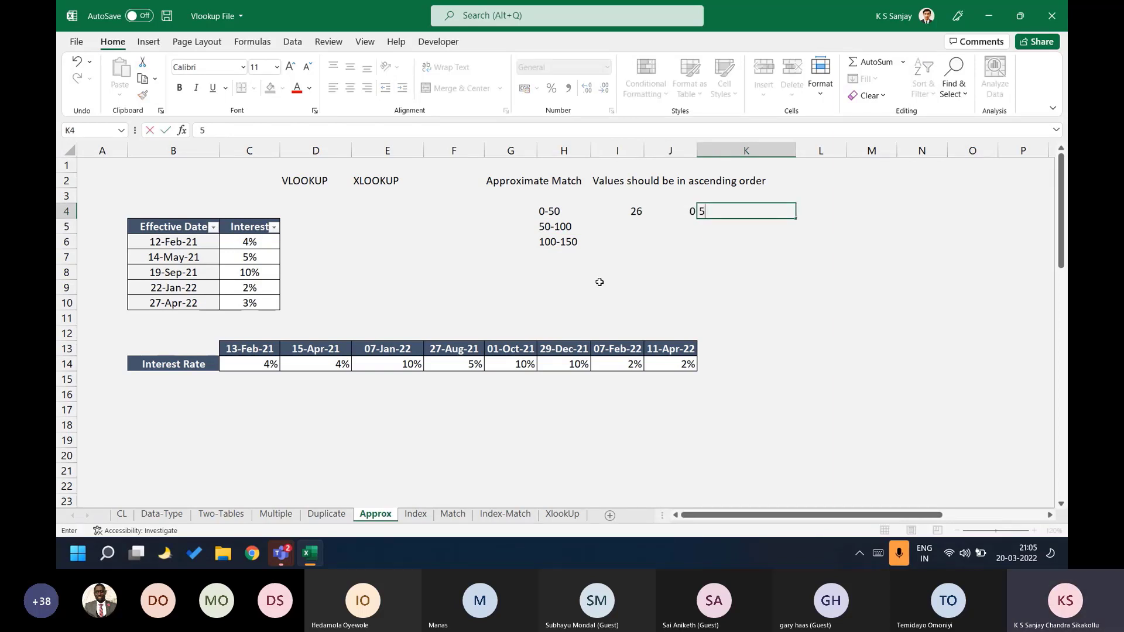
{"action": "key", "text": "Return"}
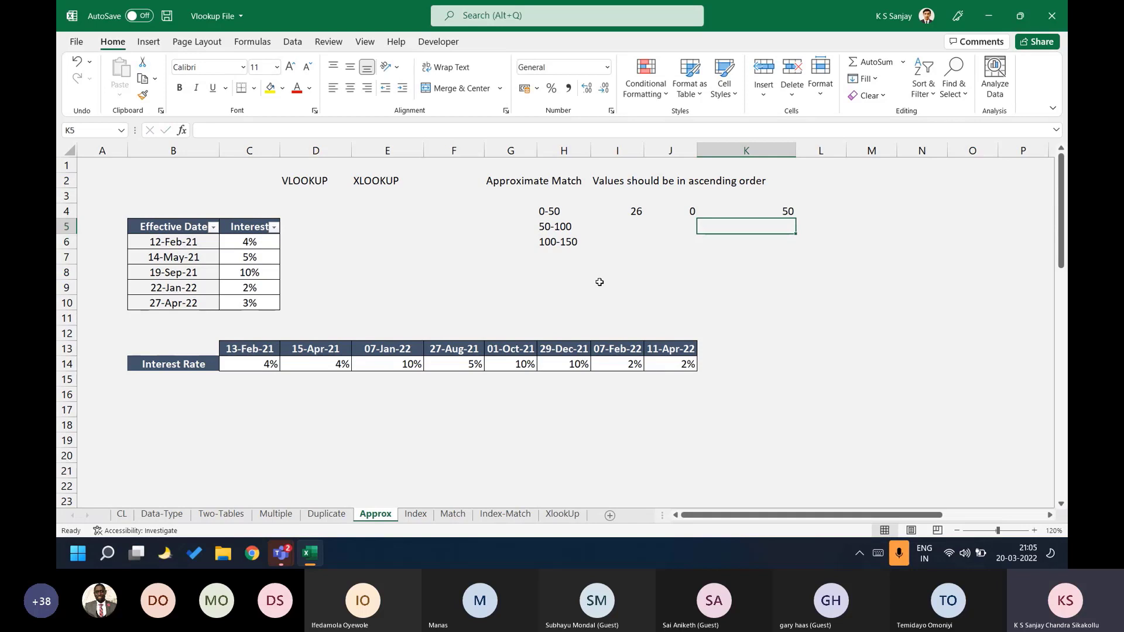
{"action": "key", "text": "Up"}
{"action": "key", "text": "Left"}
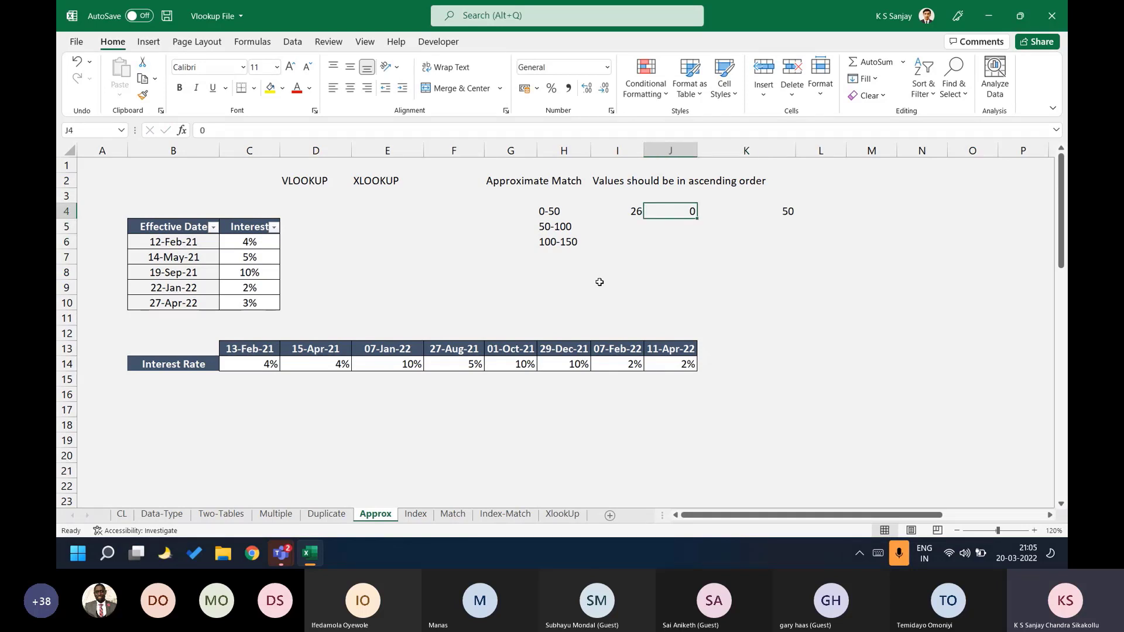
{"action": "left_click_drag", "start_coordinate": [571, 216], "coordinate": [813, 218]}
Fill the 50-100 row with the sample value 81 in I5 and the bounds 50 in J5 and 100 in K5.
{"action": "left_click", "coordinate": [614, 229]}
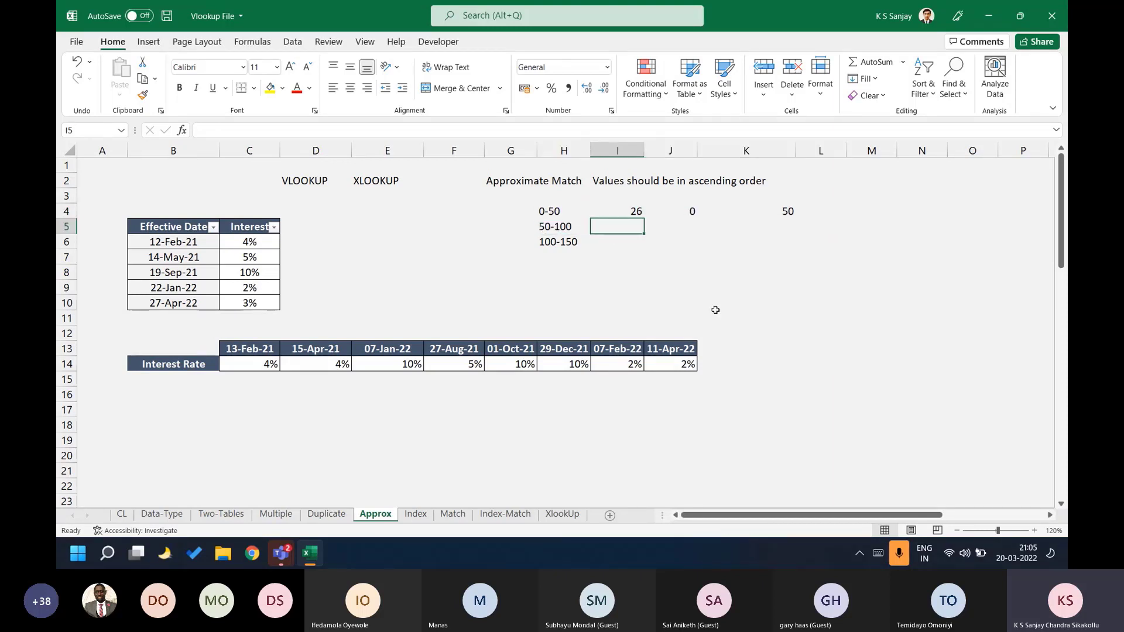
{"action": "type", "text": "7"}
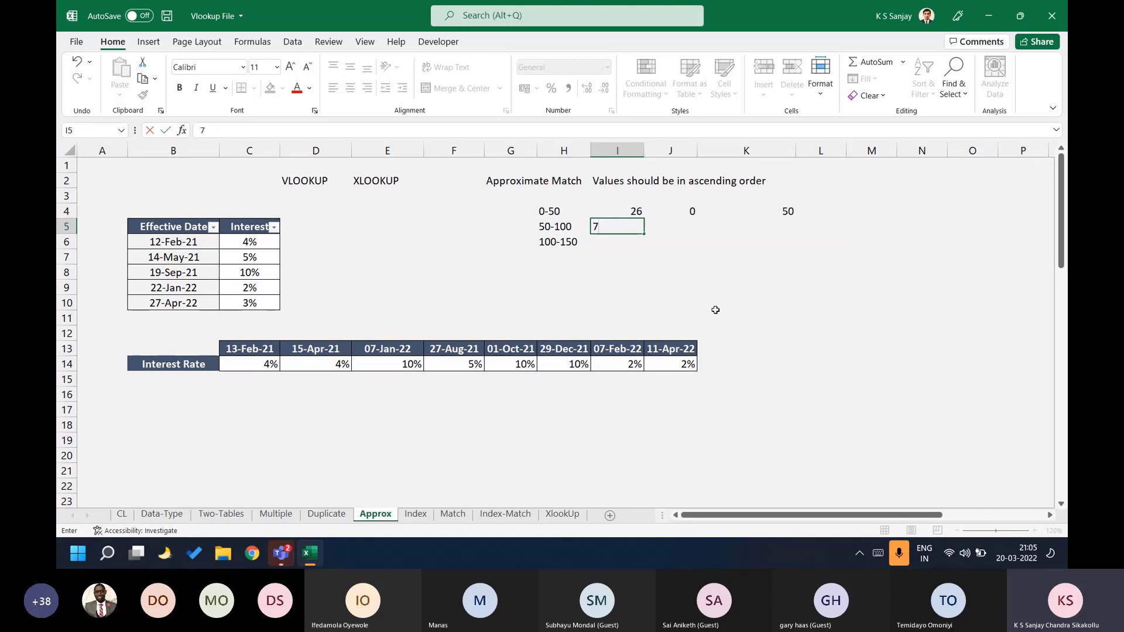
{"action": "type", "text": "1"}
{"action": "key", "text": "Tab"}
{"action": "type", "text": "50"}
{"action": "key", "text": "Tab"}
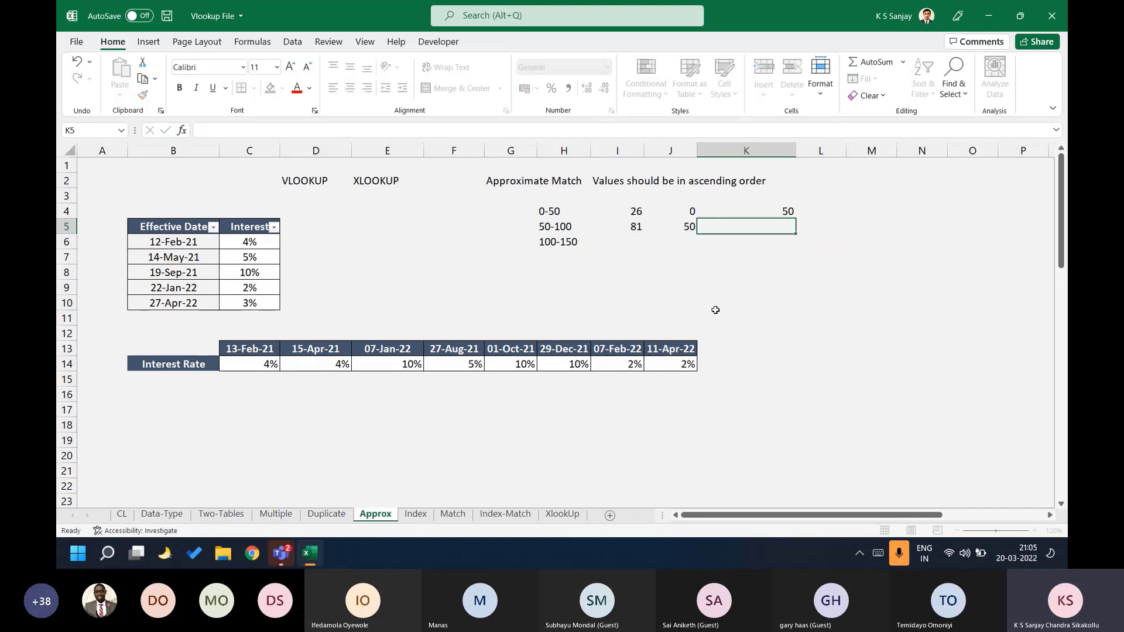
{"action": "type", "text": "100"}
{"action": "key", "text": "Return"}
{"action": "key", "text": "Up"}
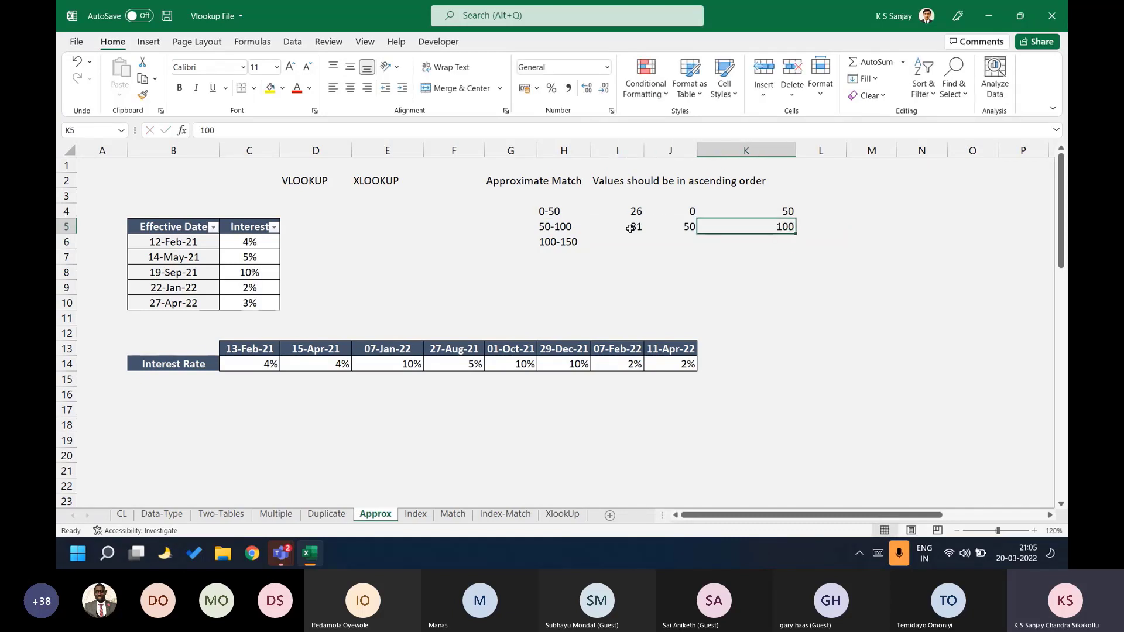
Highlight the lower bounds in J4:J5 with yellow fill.
{"action": "left_click", "coordinate": [630, 228]}
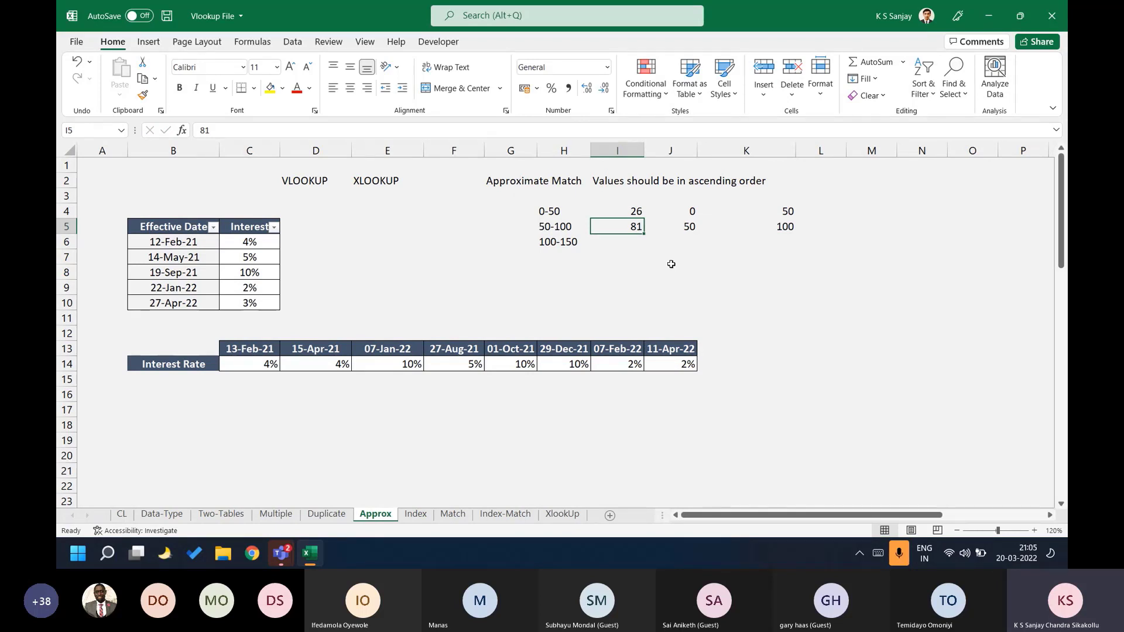
{"action": "left_click_drag", "start_coordinate": [673, 211], "coordinate": [673, 227]}
{"action": "left_click", "coordinate": [272, 90]}
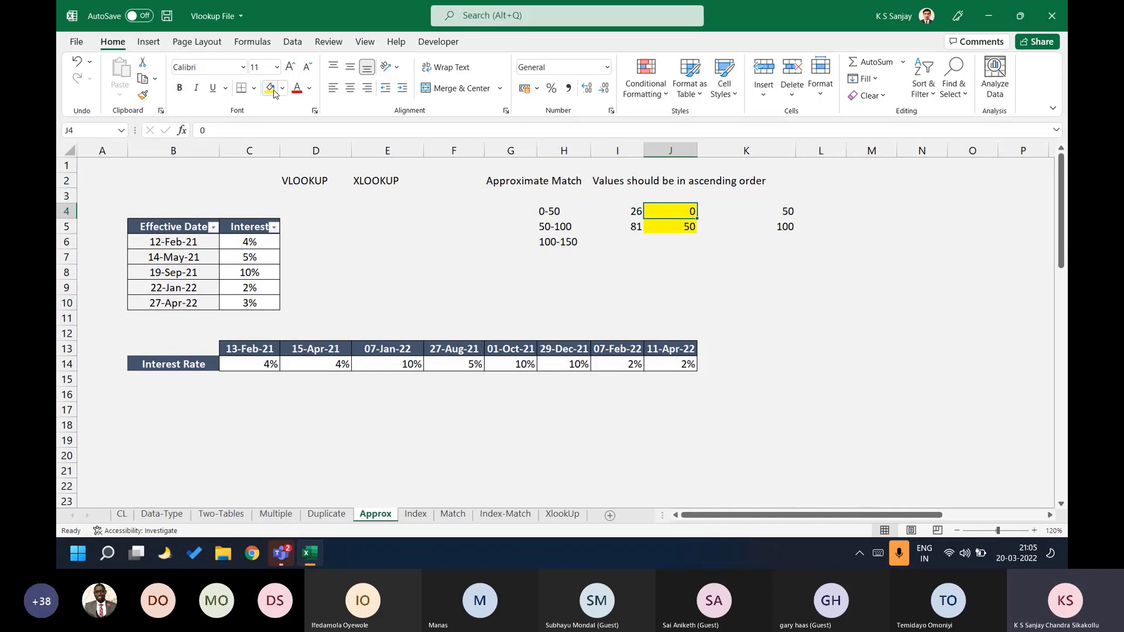
{"action": "key", "text": "Left"}
{"action": "key", "text": "Left"}
{"action": "key", "text": "Left"}
{"action": "key", "text": "ctrl+c"}
{"action": "key", "text": "Right"}
{"action": "key", "text": "shift+Right"}
{"action": "key", "text": "shift+Right"}
{"action": "key", "text": "shift+Right"}
{"action": "key", "text": "Left"}
{"action": "key", "text": "Escape"}
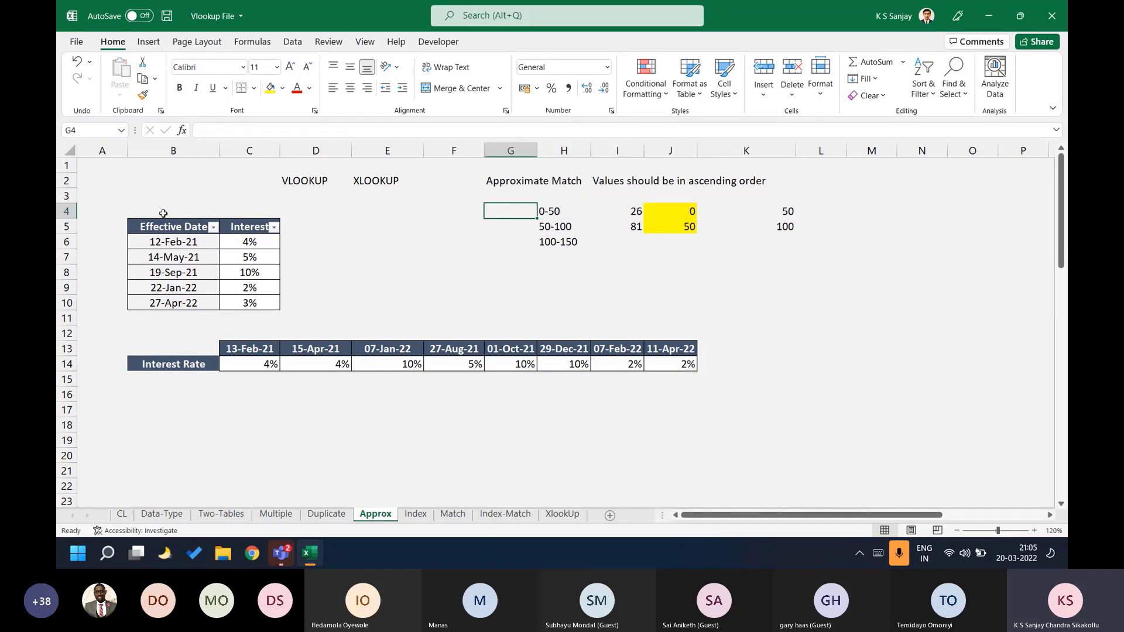
Compare the first two effective dates in B6:B7 and enter the sample date 11-apr in D7.
{"action": "left_click", "coordinate": [203, 251]}
{"action": "left_click", "coordinate": [186, 242]}
{"action": "left_click_drag", "start_coordinate": [186, 241], "coordinate": [187, 257]}
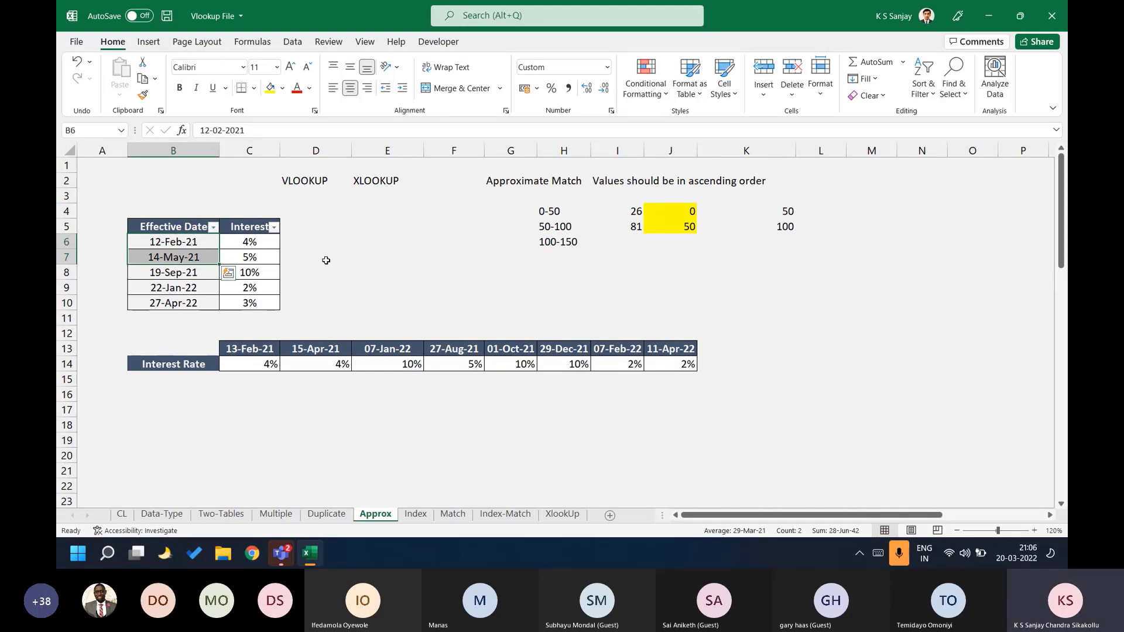
{"action": "left_click", "coordinate": [326, 259]}
{"action": "type", "text": "11-apr0"}
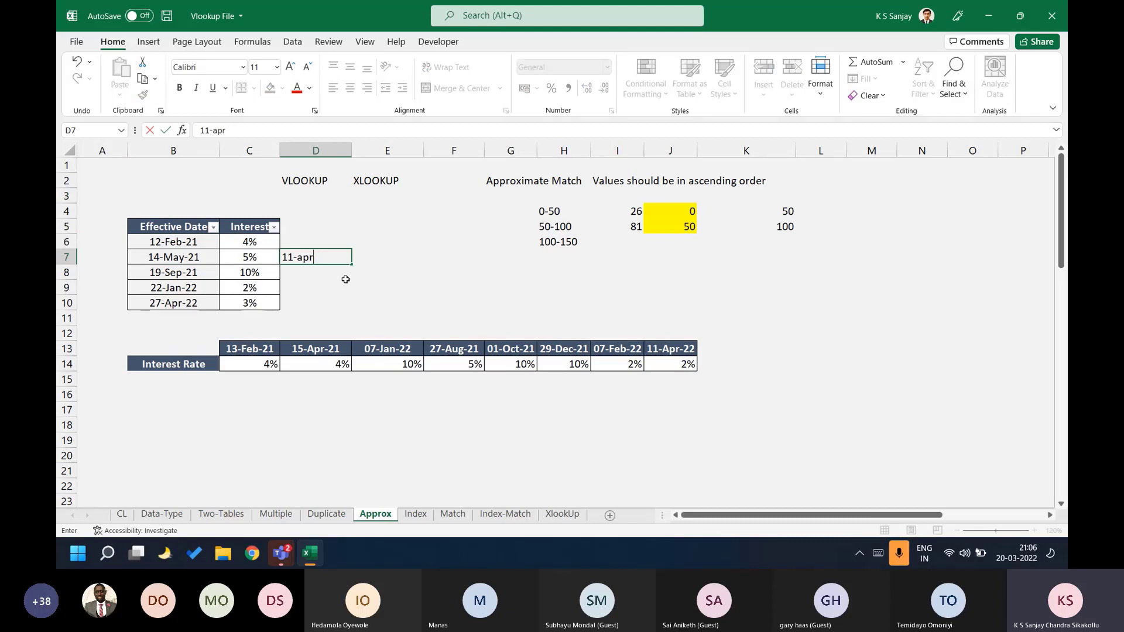
{"action": "key", "text": "Return"}
Set the font color of the 12-Feb-21 effective date in B6 to red, and clear the sample date from D7.
{"action": "left_click", "coordinate": [179, 257]}
{"action": "left_click_drag", "start_coordinate": [324, 248], "coordinate": [322, 255]}
{"action": "left_click", "coordinate": [182, 244]}
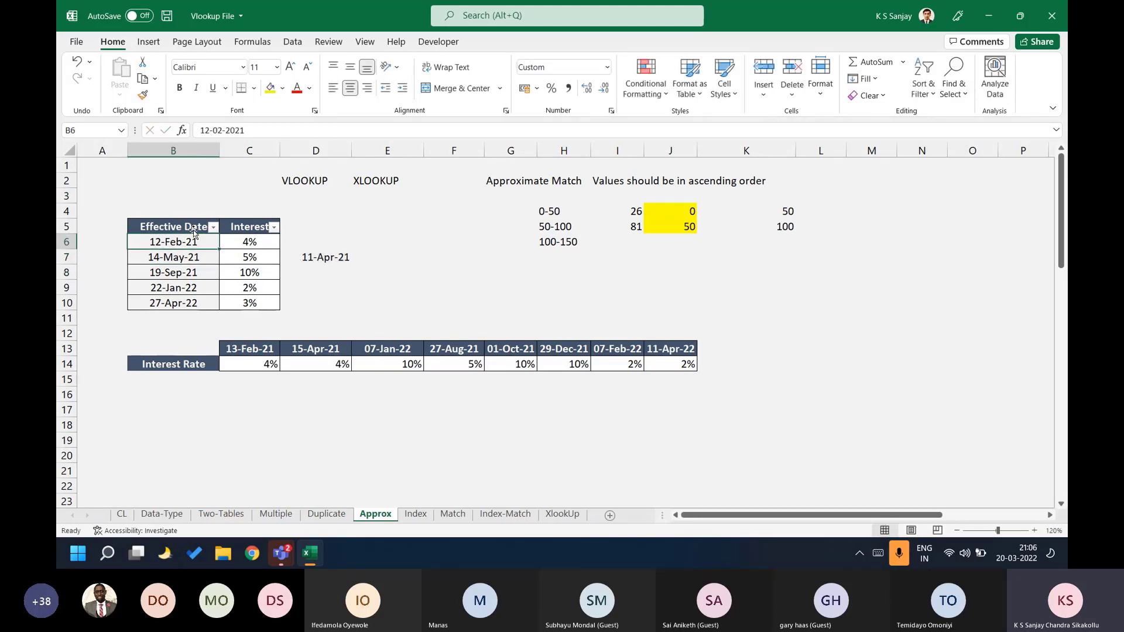
{"action": "left_click", "coordinate": [297, 88]}
{"action": "left_click", "coordinate": [338, 258]}
{"action": "key", "text": "Delete"}
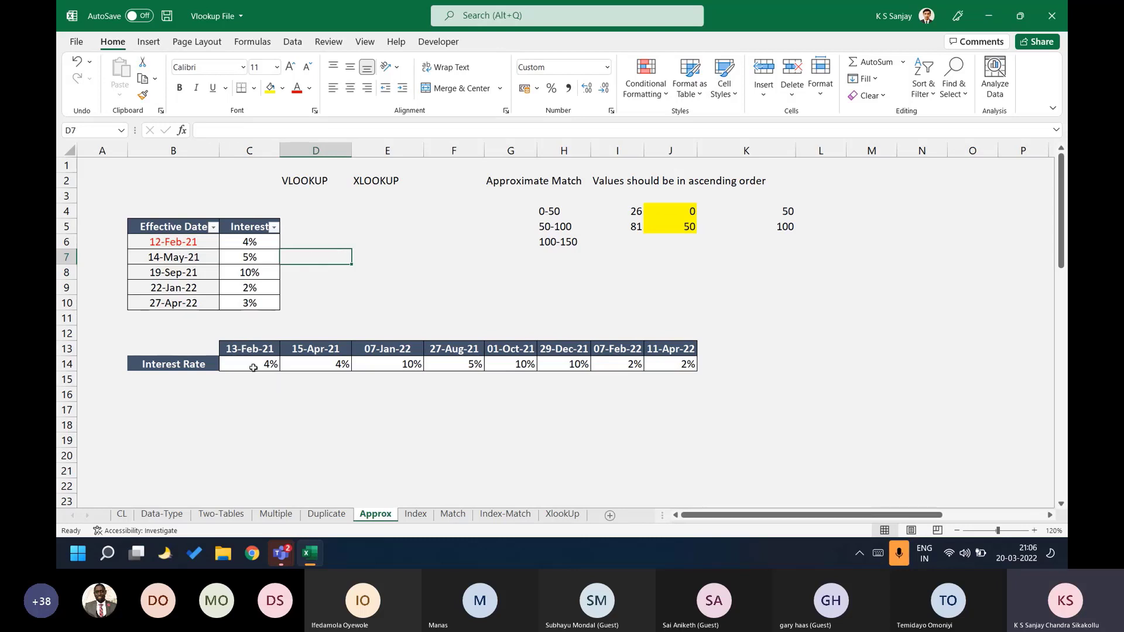
Sort the table by descending Interest again with the results C14:J14 selected, and undo the sort.
{"action": "left_click", "coordinate": [253, 367]}
{"action": "key", "text": "ctrl+shift+Right"}
{"action": "left_click", "coordinate": [272, 228]}
{"action": "left_click", "coordinate": [158, 256]}
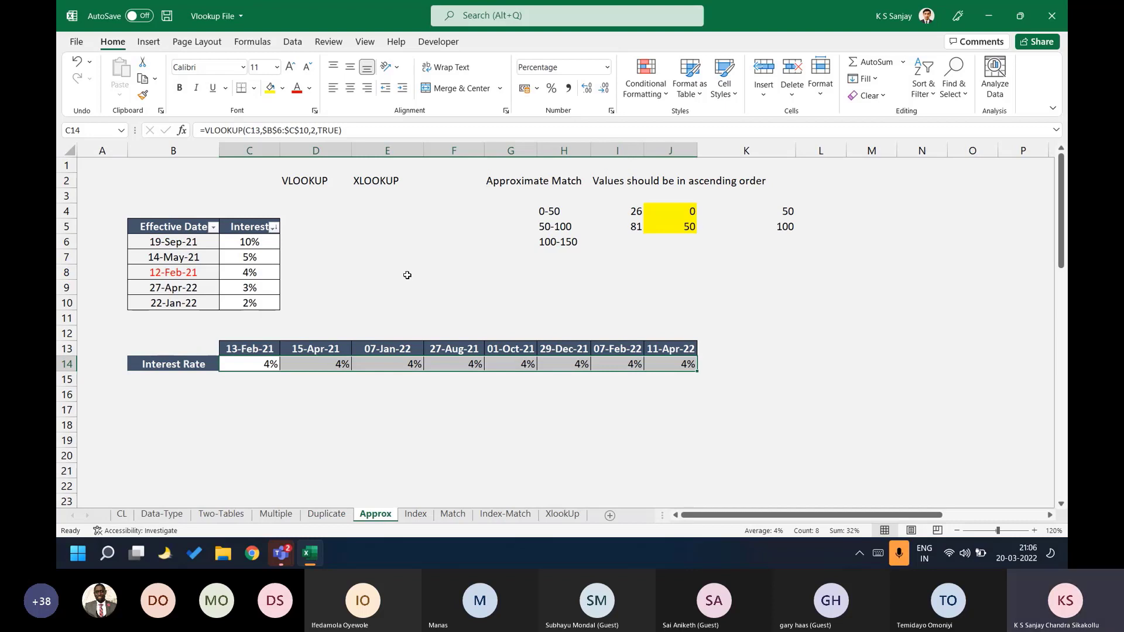
{"action": "key", "text": "ctrl+z"}
{"action": "left_click", "coordinate": [245, 240]}
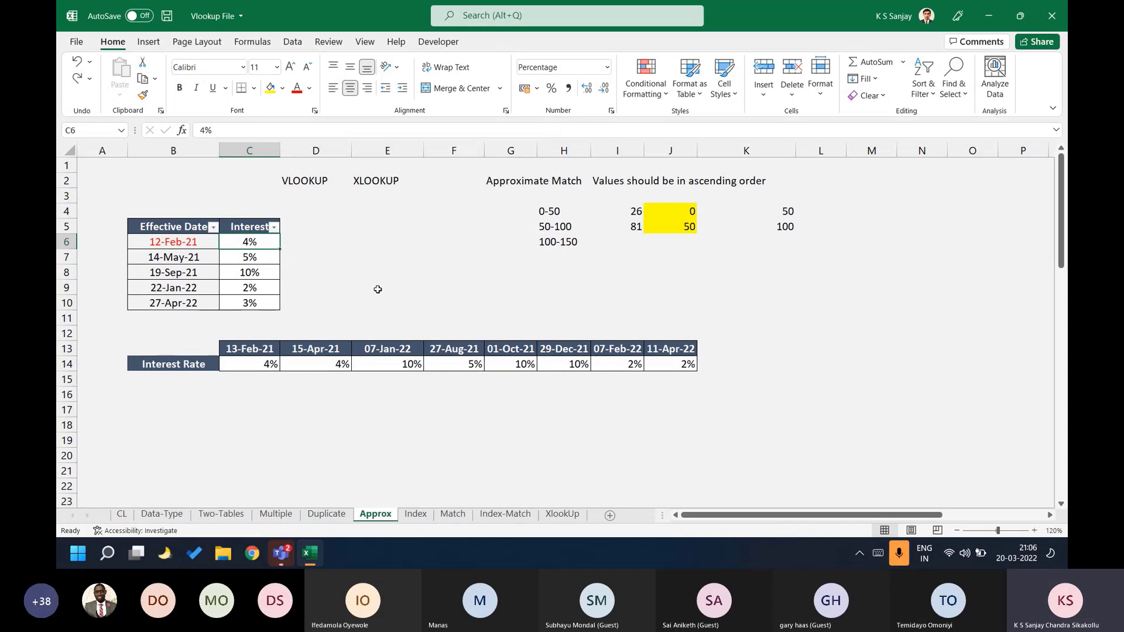
{"action": "key", "text": "shift+Down"}
{"action": "key", "text": "shift+Down"}
{"action": "key", "text": "shift+Down"}
{"action": "key", "text": "shift+Down"}
{"action": "key", "text": "Delete"}
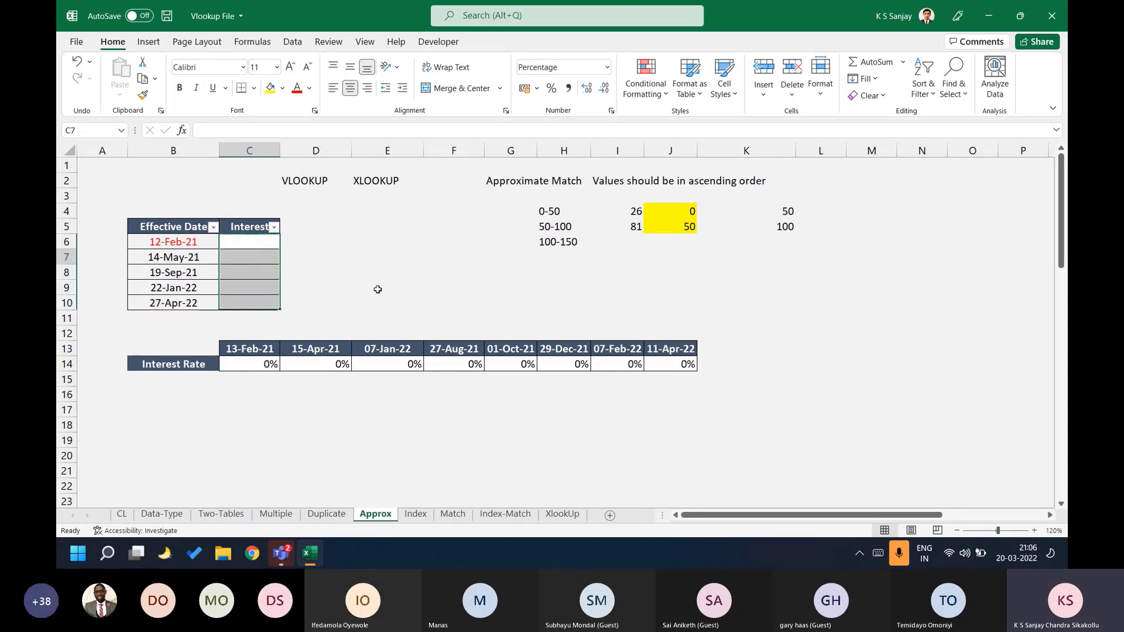
{"action": "key", "text": "ctrl+v"}
Clear the interest rate results in C14:J14 and begin an XLOOKUP in C14 with C13 as the lookup value.
{"action": "left_click_drag", "start_coordinate": [249, 365], "coordinate": [682, 366]}
{"action": "key", "text": "Delete"}
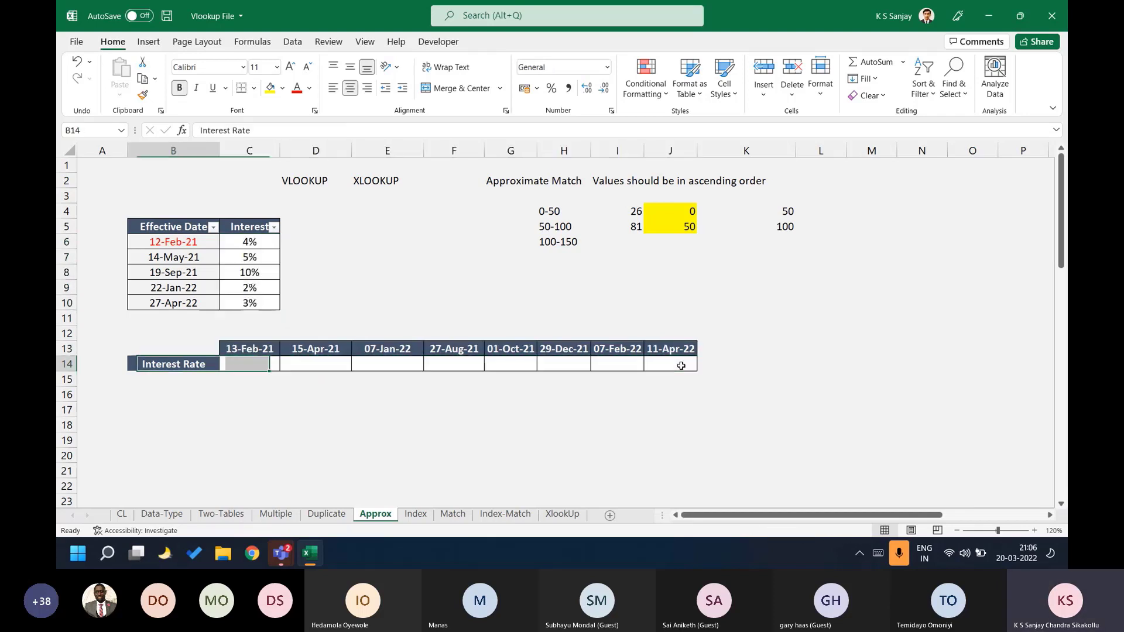
{"action": "type", "text": "=XLOOKUP("}
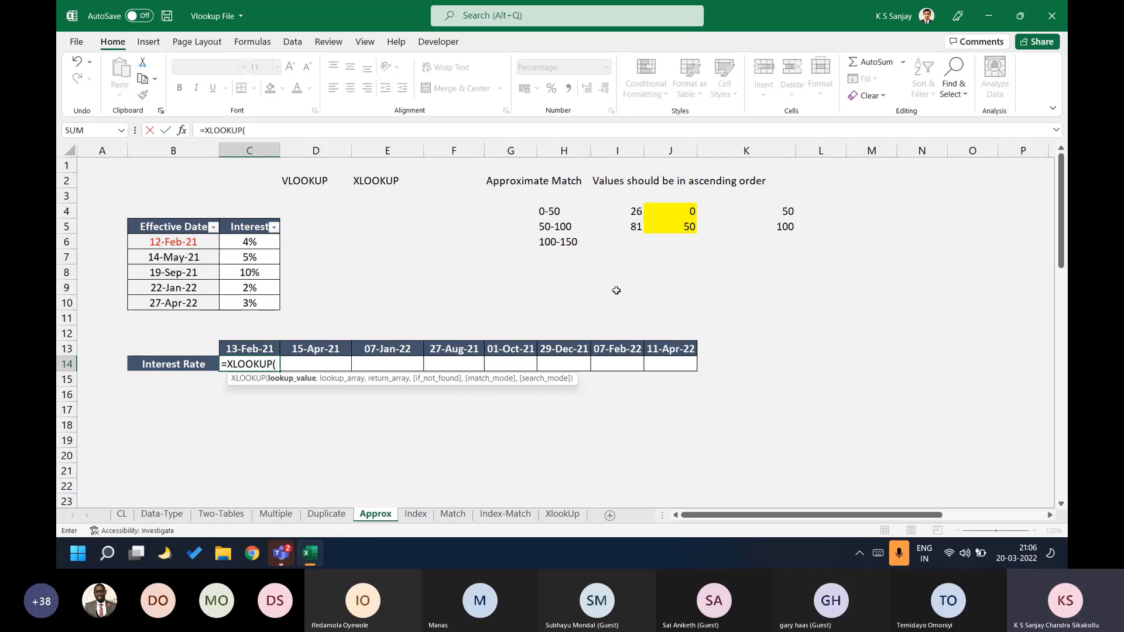
{"action": "left_click", "coordinate": [268, 345]}
{"action": "type", "text": "."}
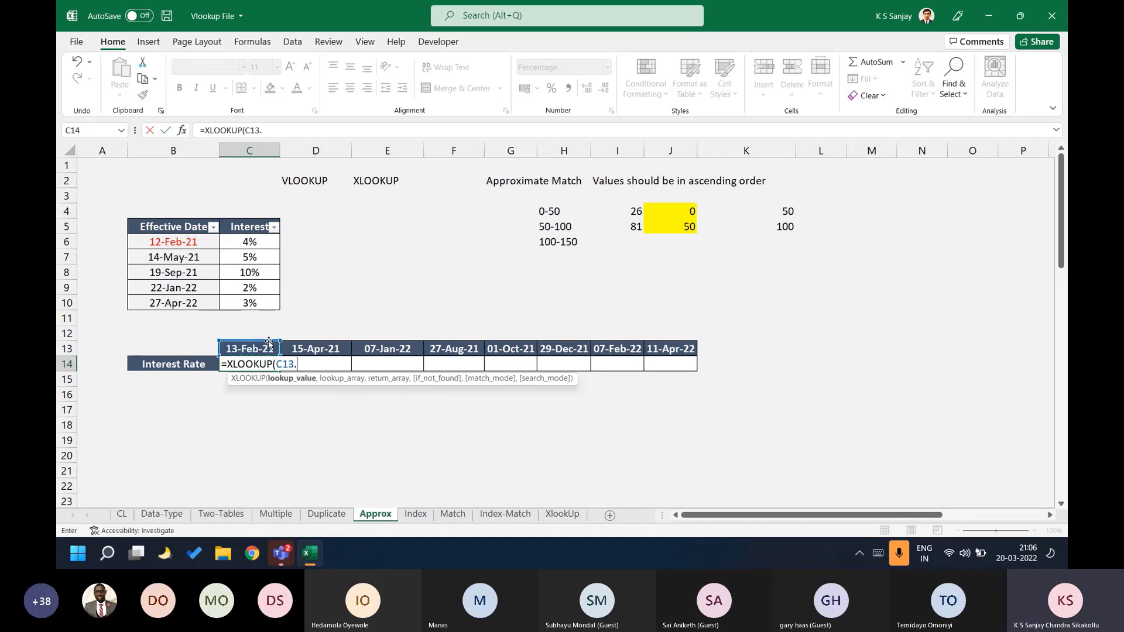
{"action": "key", "text": "BackSpace"}
{"action": "type", "text": ","}
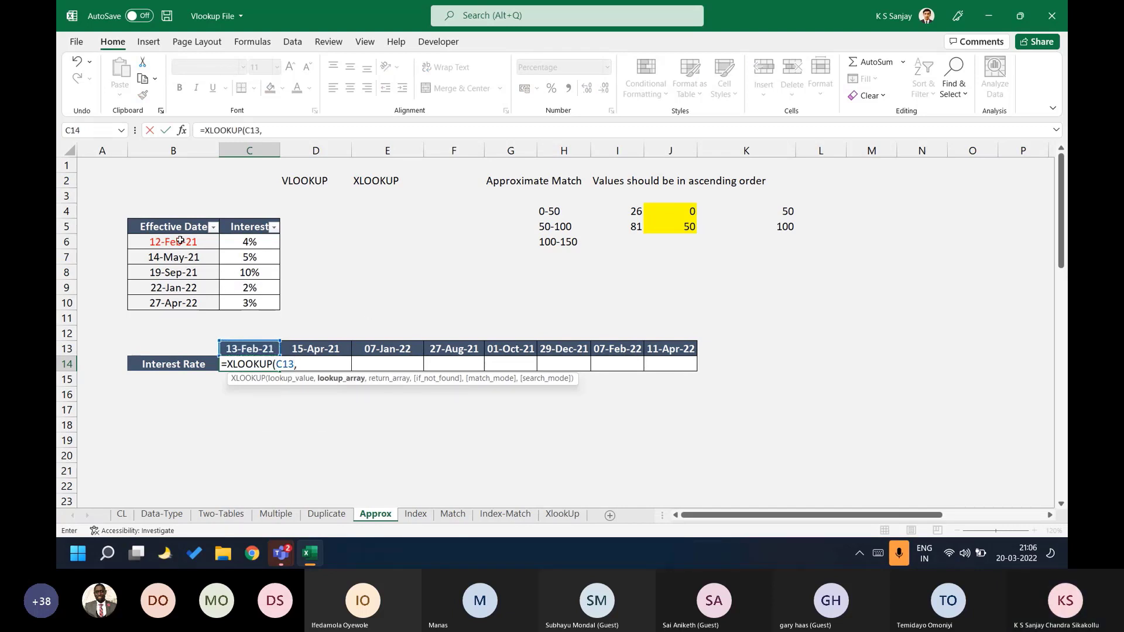
Add $B$6:$B$10 as the lookup array and $C$6:$C$10 as the return array of the XLOOKUP, both as absolute references.
{"action": "left_click_drag", "start_coordinate": [181, 243], "coordinate": [185, 302]}
{"action": "key", "text": "F4"}
{"action": "type", "text": ","}
{"action": "left_click", "coordinate": [251, 243]}
{"action": "left_click_drag", "start_coordinate": [251, 243], "coordinate": [245, 300]}
{"action": "key", "text": "F4"}
{"action": "type", "text": ","}
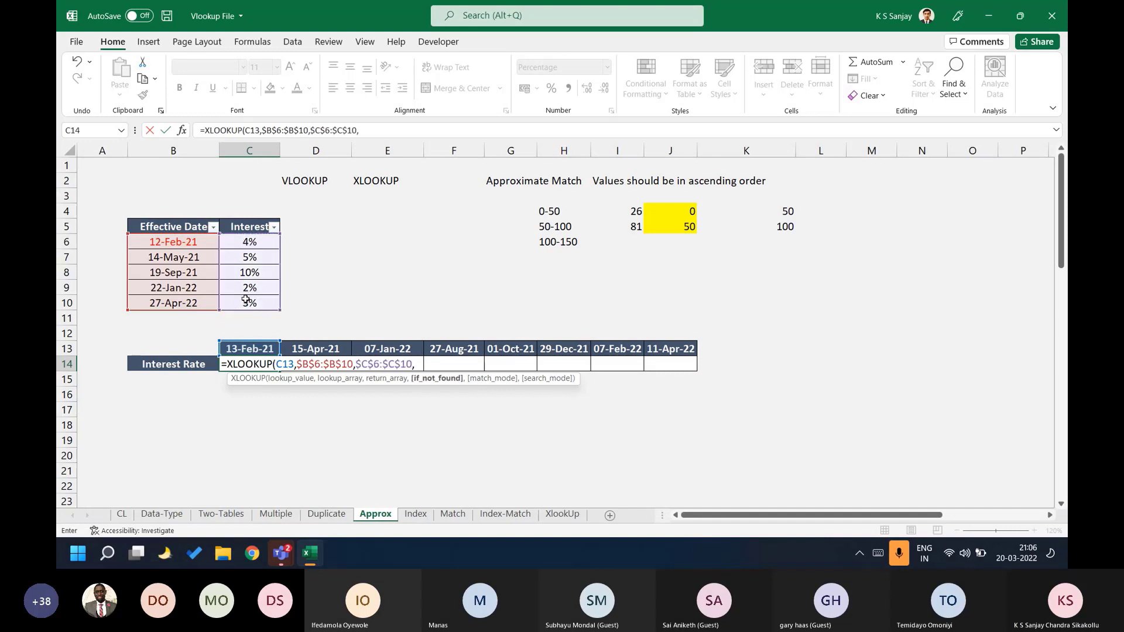
Complete the XLOOKUP with "Not Found" as the if-not-found text and match mode -1, exact match or next smaller item.
{"action": "type", "text": "\"Not Found\","}
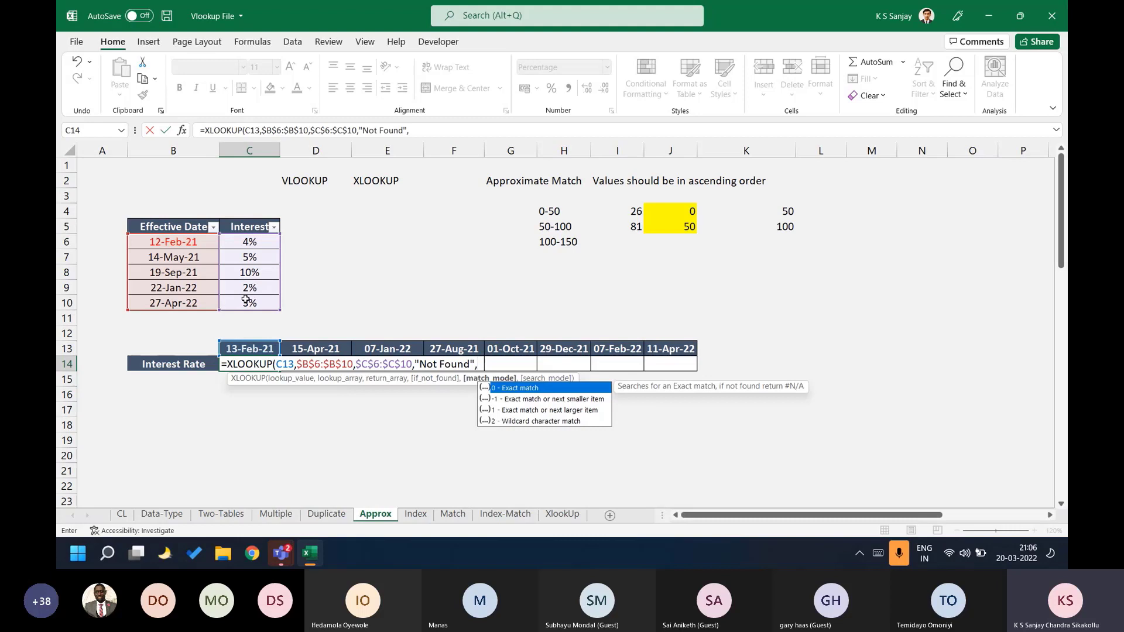
{"action": "key", "text": "Down"}
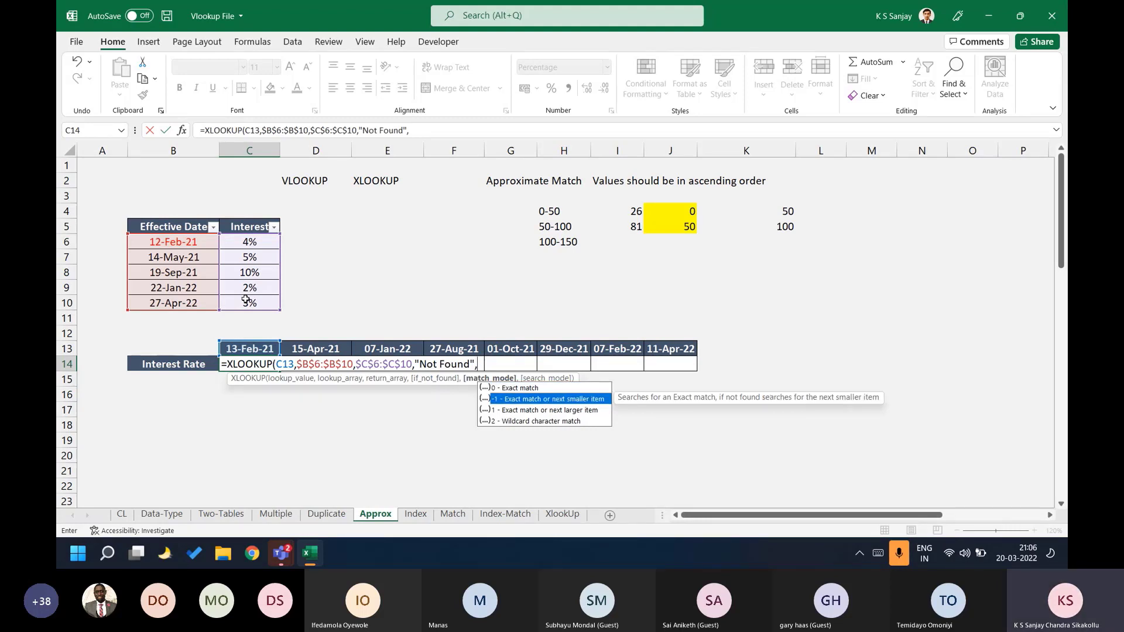
{"action": "key", "text": "Tab"}
{"action": "key", "text": "ctrl+Return"}
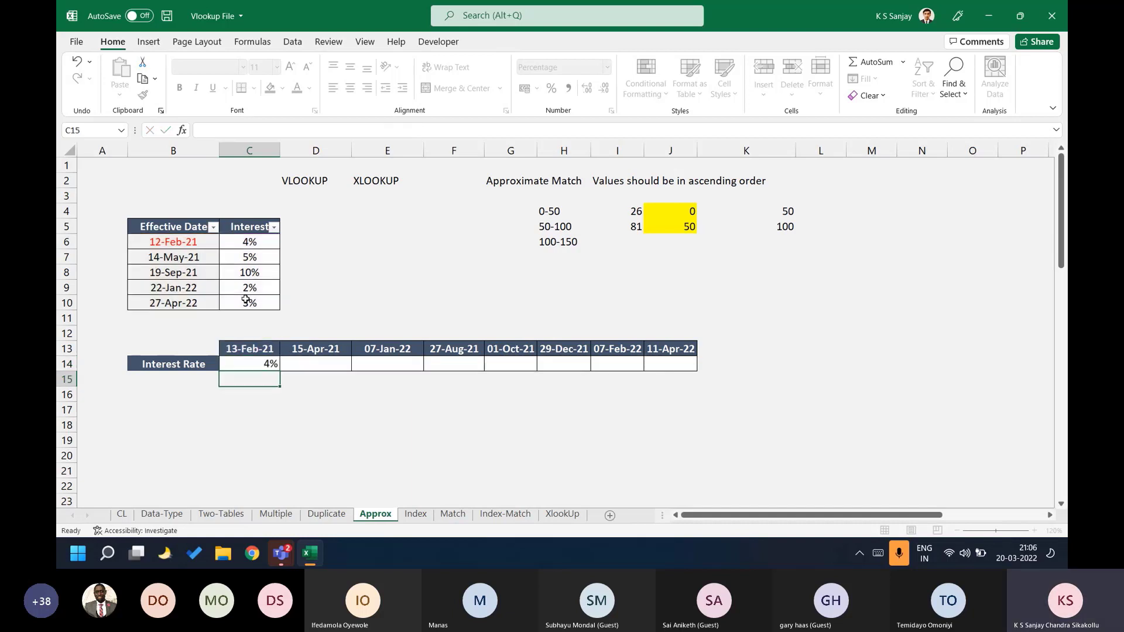
Copy the XLOOKUP formula from C14 across the Interest Rate row to J14.
{"action": "key", "text": "ctrl+c"}
{"action": "key", "text": "shift+Right"}
{"action": "key", "text": "shift+Right"}
{"action": "key", "text": "shift+Right"}
{"action": "key", "text": "shift+Right"}
{"action": "key", "text": "shift+Right"}
{"action": "key", "text": "shift+Right"}
{"action": "key", "text": "shift+Right"}
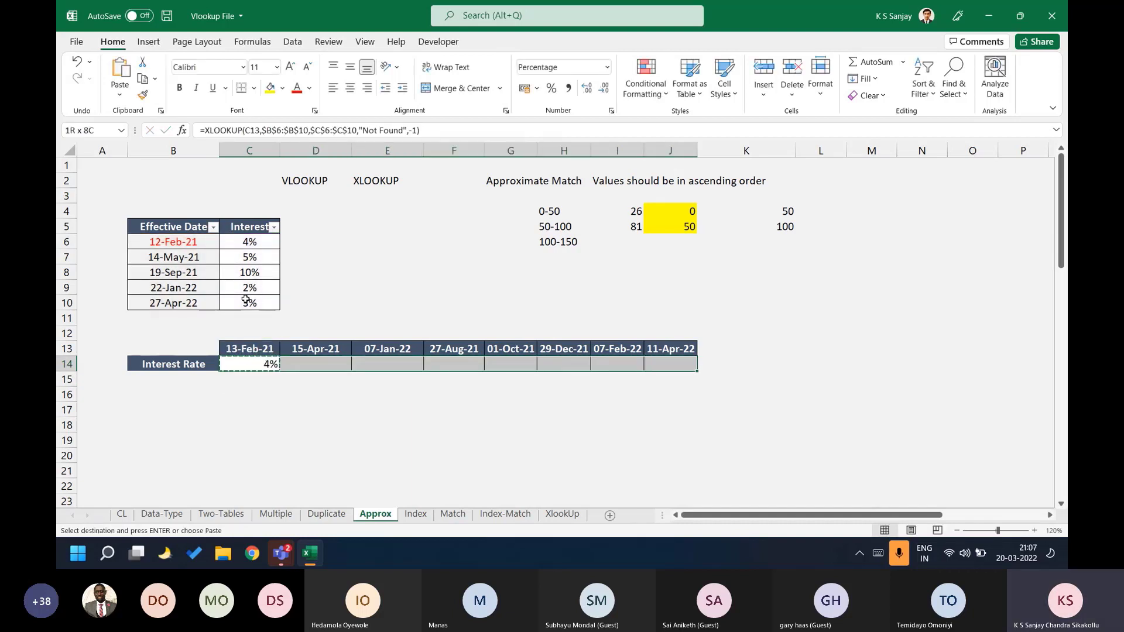
{"action": "key", "text": "Return"}
Sort the effective-date table by Interest in descending and in ascending order to test the XLOOKUP.
{"action": "left_click", "coordinate": [274, 227]}
{"action": "left_click", "coordinate": [170, 262]}
{"action": "left_click", "coordinate": [274, 228]}
{"action": "left_click", "coordinate": [270, 244]}
Sort the table by Effective Date in descending order and back to ascending order, and select the results C14:J14.
{"action": "left_click", "coordinate": [205, 228]}
{"action": "left_click", "coordinate": [213, 227]}
{"action": "left_click", "coordinate": [205, 260]}
{"action": "left_click", "coordinate": [213, 228]}
{"action": "left_click", "coordinate": [206, 243]}
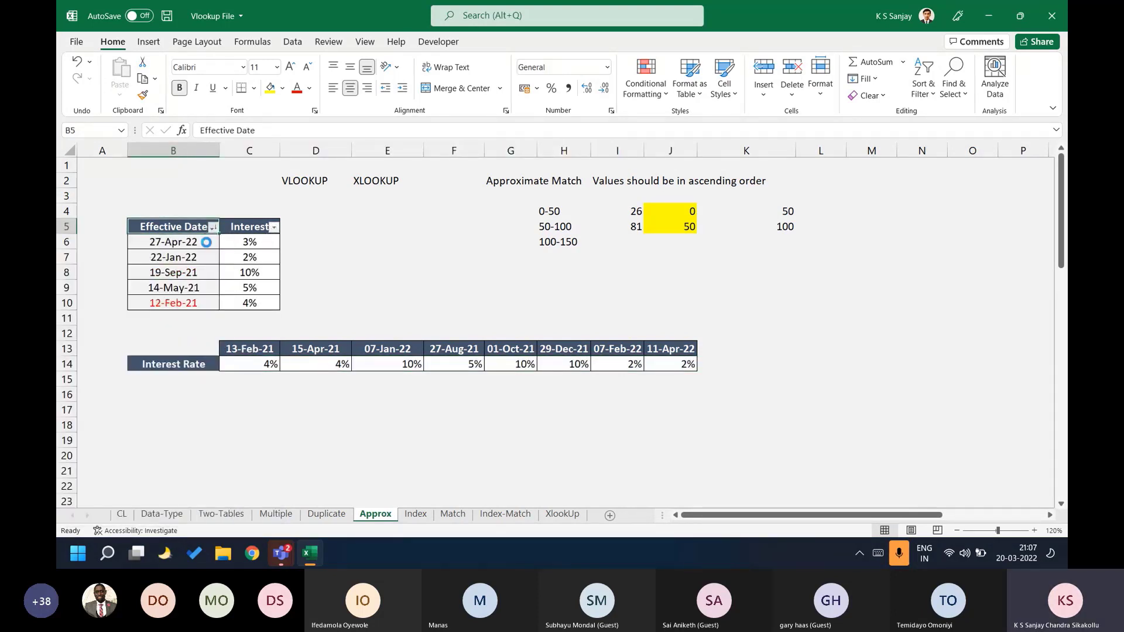
{"action": "left_click_drag", "start_coordinate": [244, 364], "coordinate": [676, 362]}
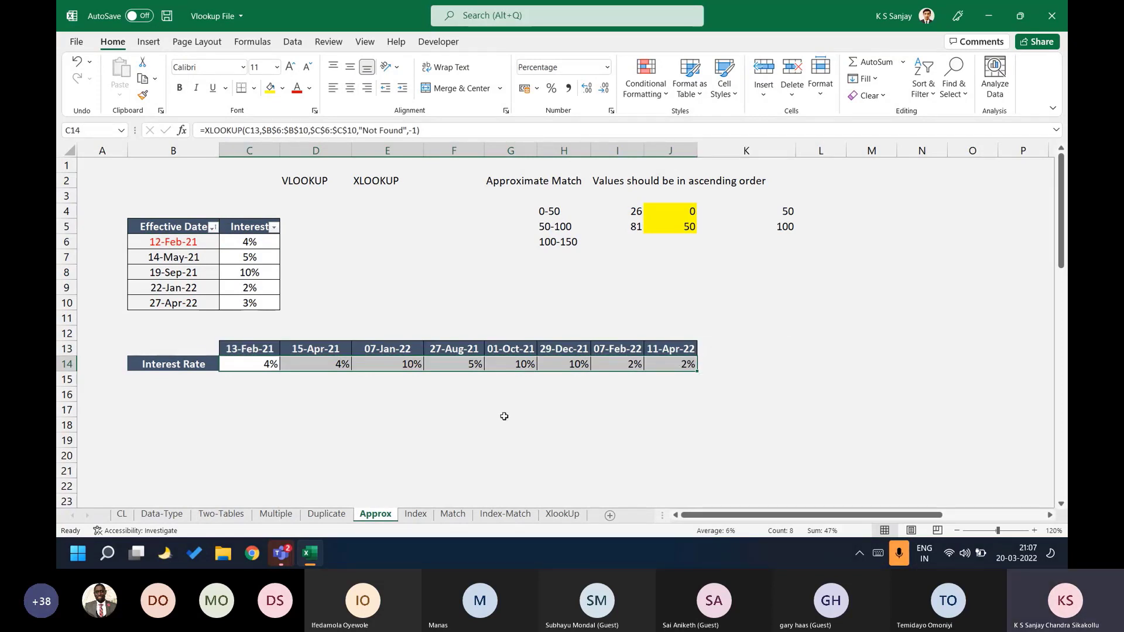
Begin an empty VLOOKUP in E5 up to its range_lookup argument to read the approximate-match hint, and discard it.
{"action": "left_click", "coordinate": [631, 180]}
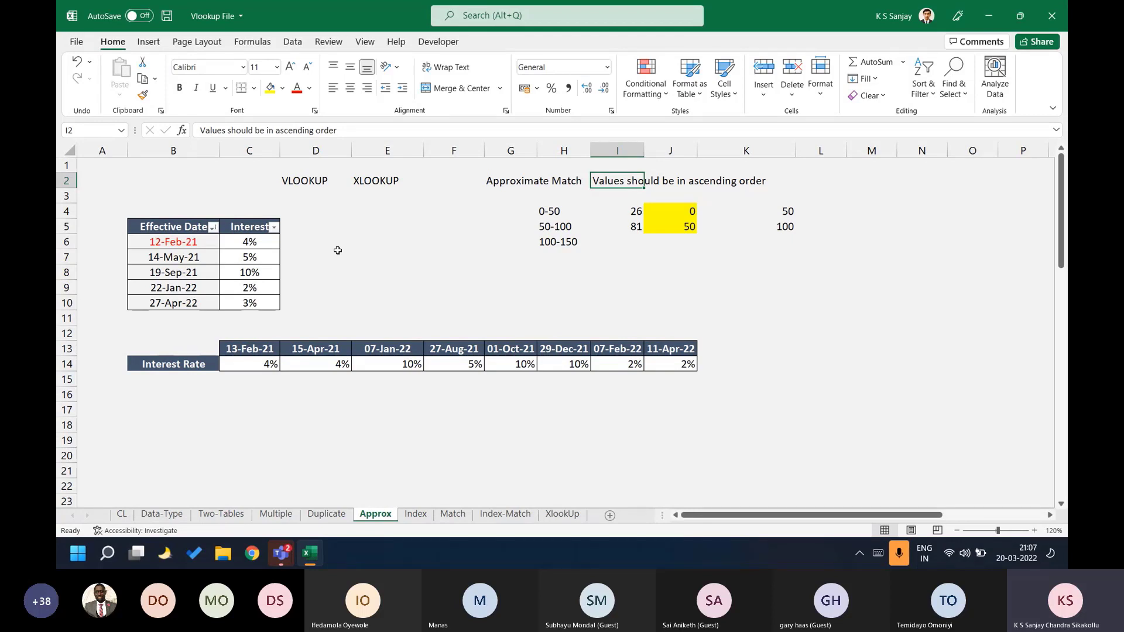
{"action": "left_click", "coordinate": [355, 228]}
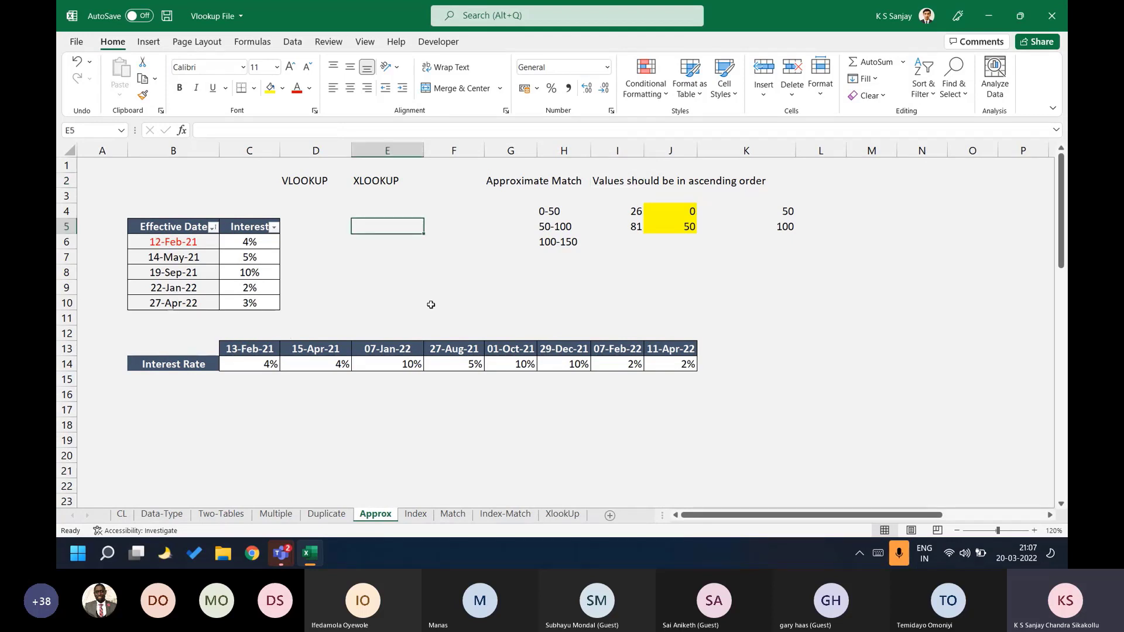
{"action": "type", "text": "=VLOOKUP(,"}
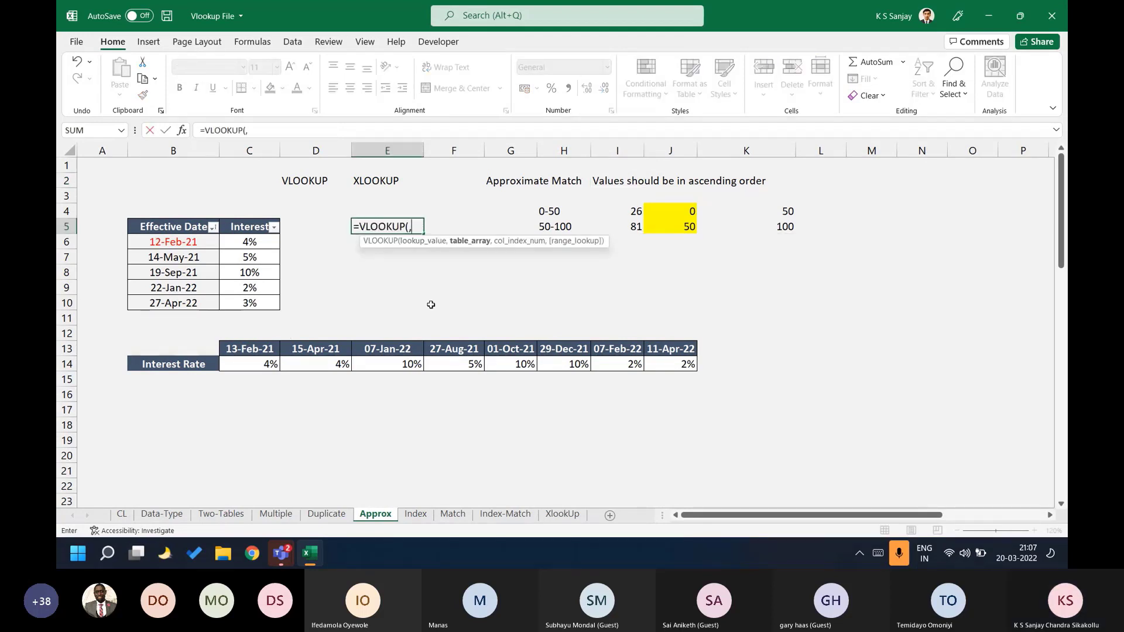
{"action": "type", "text": ",,"}
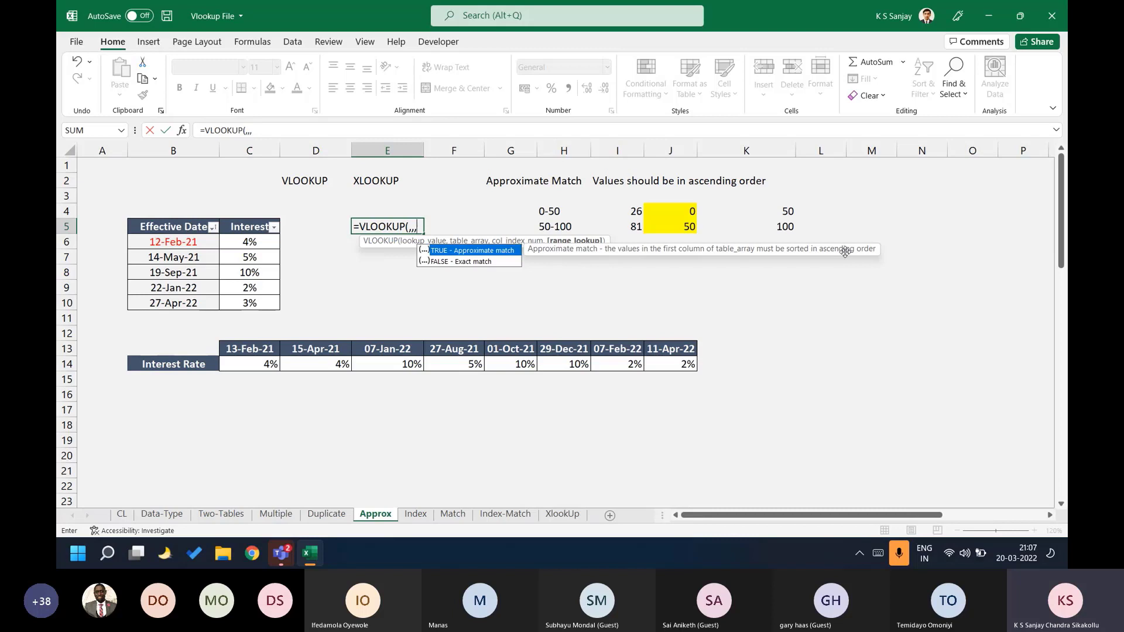
{"action": "key", "text": "BackSpace"}
{"action": "key", "text": "BackSpace"}
{"action": "key", "text": "BackSpace"}
{"action": "key", "text": "BackSpace"}
{"action": "key", "text": "BackSpace"}
{"action": "key", "text": "BackSpace"}
{"action": "key", "text": "BackSpace"}
{"action": "key", "text": "BackSpace"}
{"action": "key", "text": "BackSpace"}
{"action": "key", "text": "BackSpace"}
{"action": "key", "text": "BackSpace"}
{"action": "key", "text": "BackSpace"}
{"action": "key", "text": "Return"}
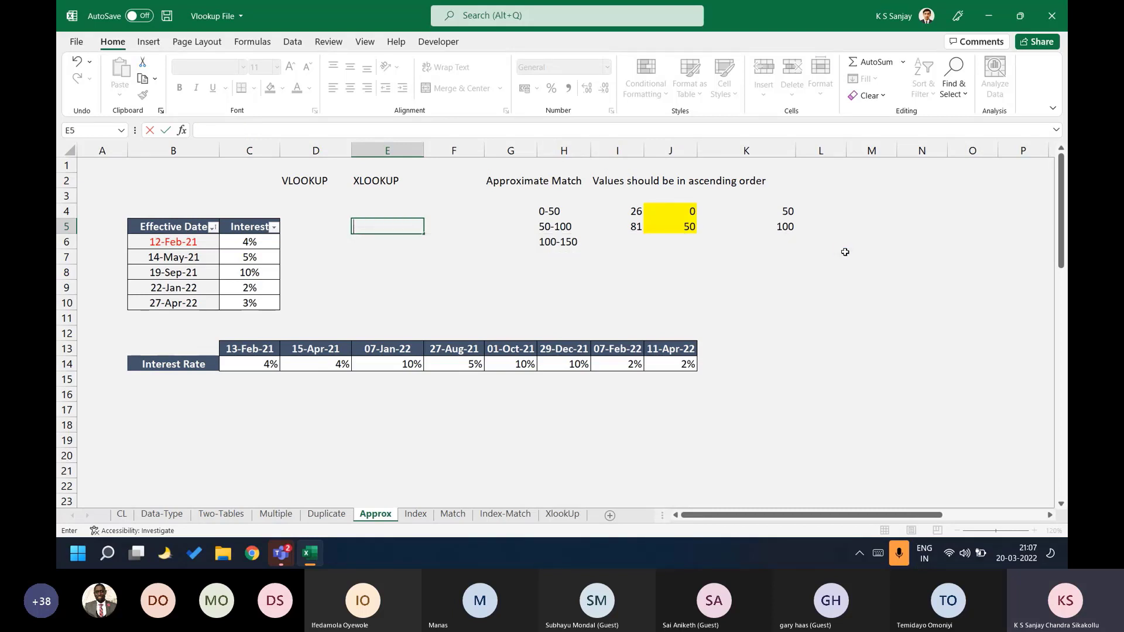
Compare the VLOOKUP and XLOOKUP labels in D2:E2 and select the area around the effective-date table, B5:D11.
{"action": "key", "text": "Up"}
{"action": "key", "text": "Up"}
{"action": "key", "text": "Up"}
{"action": "key", "text": "Up"}
{"action": "key", "text": "Left"}
{"action": "key", "text": "Right"}
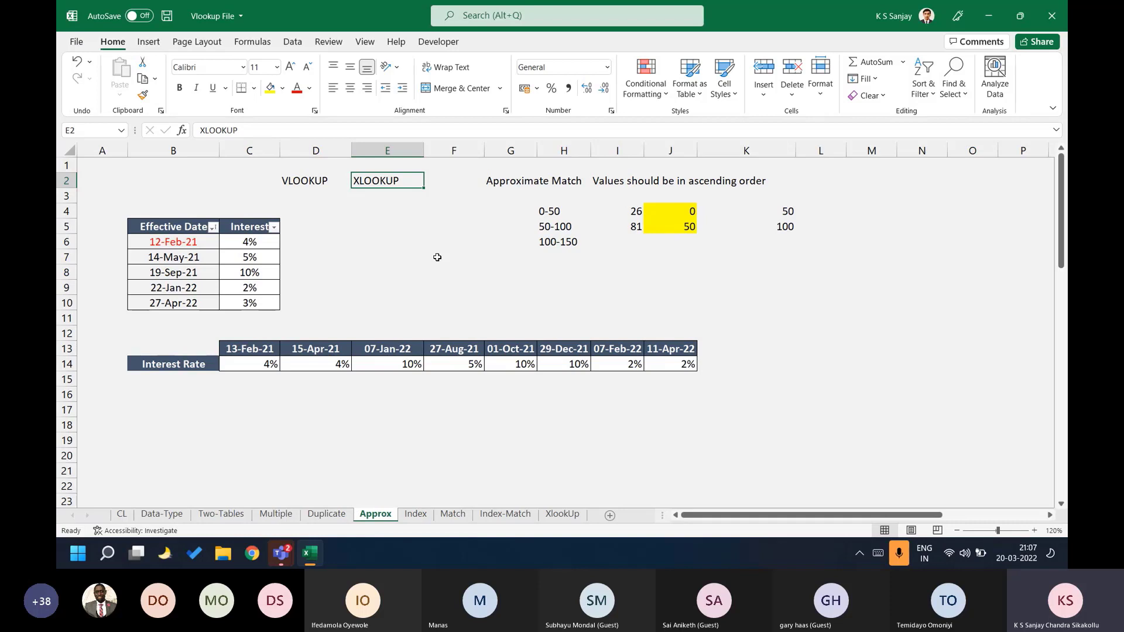
{"action": "left_click_drag", "start_coordinate": [170, 228], "coordinate": [345, 321]}
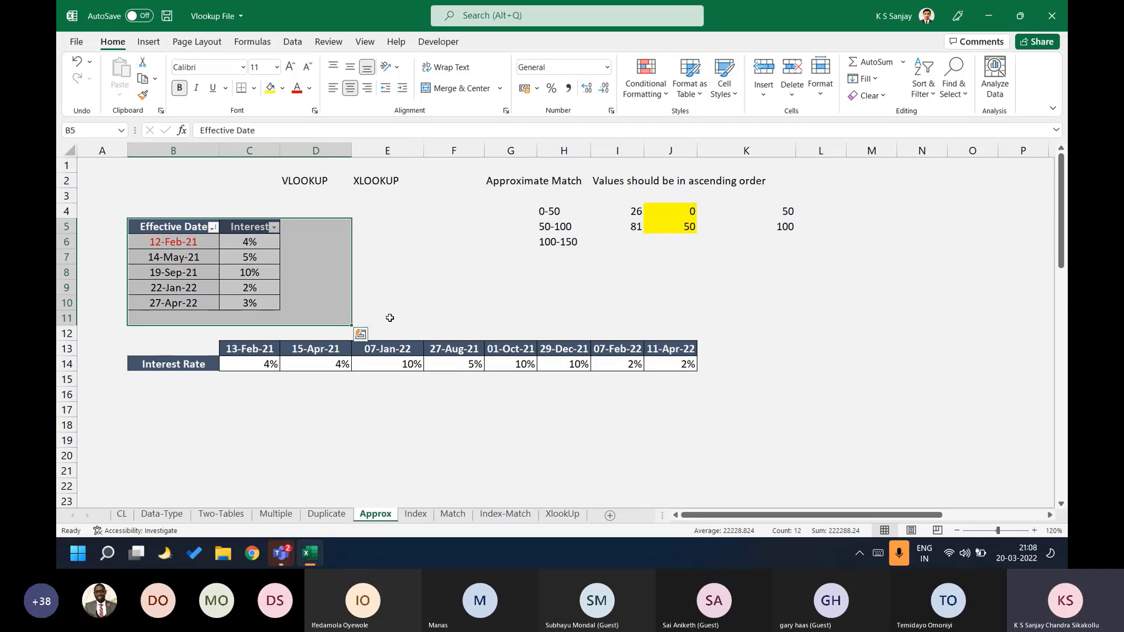
Enter the sample values 100, 80 and 50 in F26:F28 beside the quantity price table.
{"action": "scroll", "coordinate": [389, 317], "scroll_direction": "down", "scroll_amount": 7}
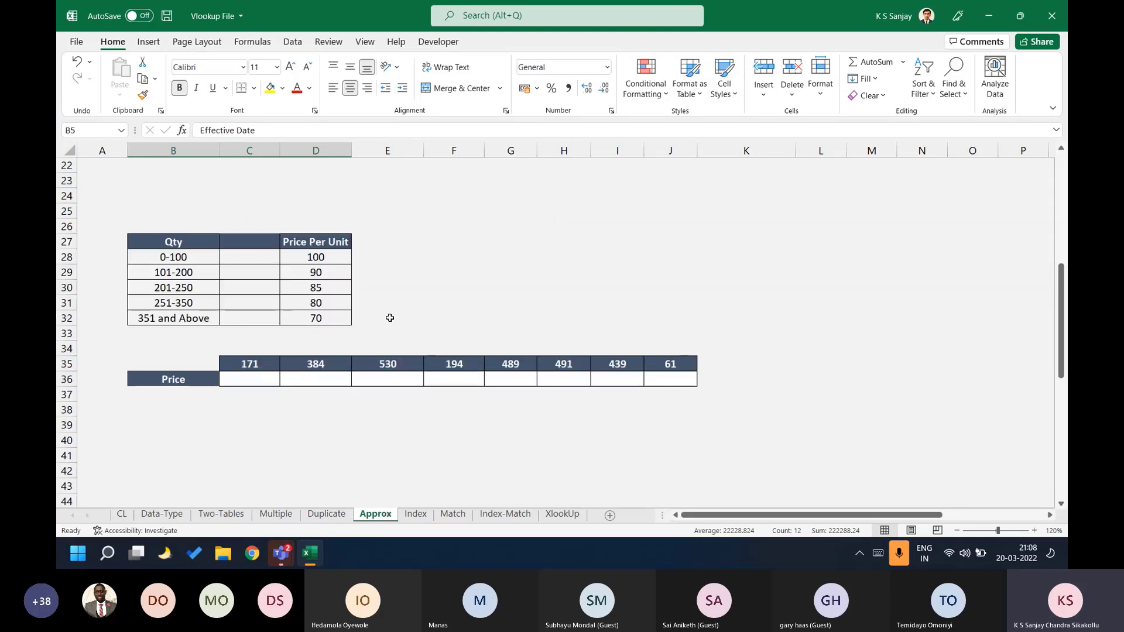
{"action": "left_click", "coordinate": [258, 255]}
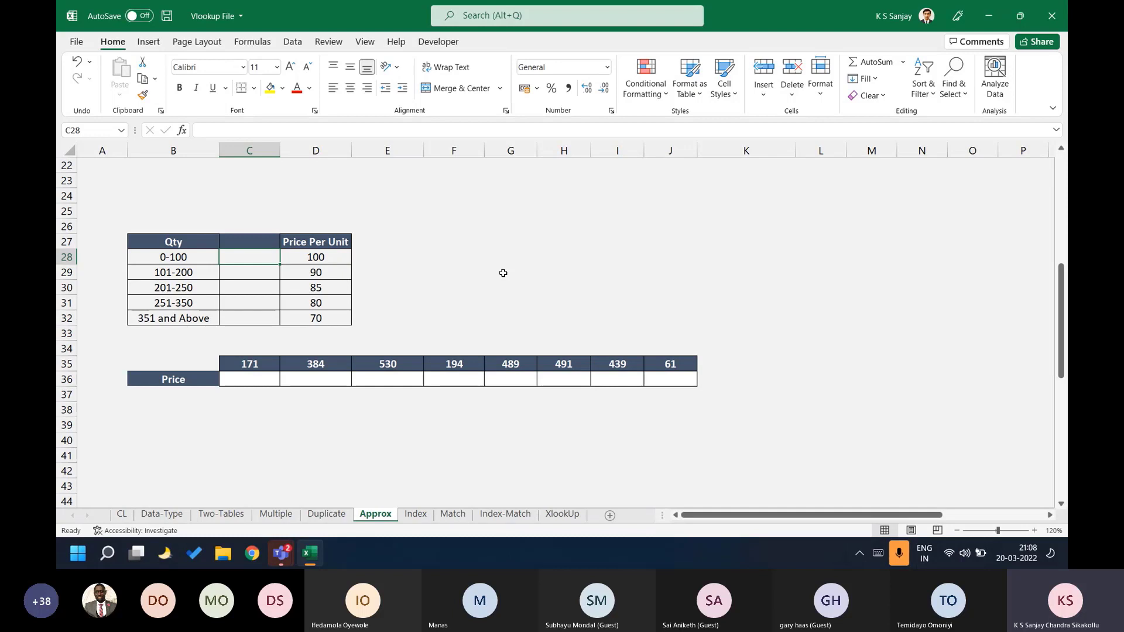
{"action": "left_click", "coordinate": [473, 220]}
{"action": "type", "text": "100"}
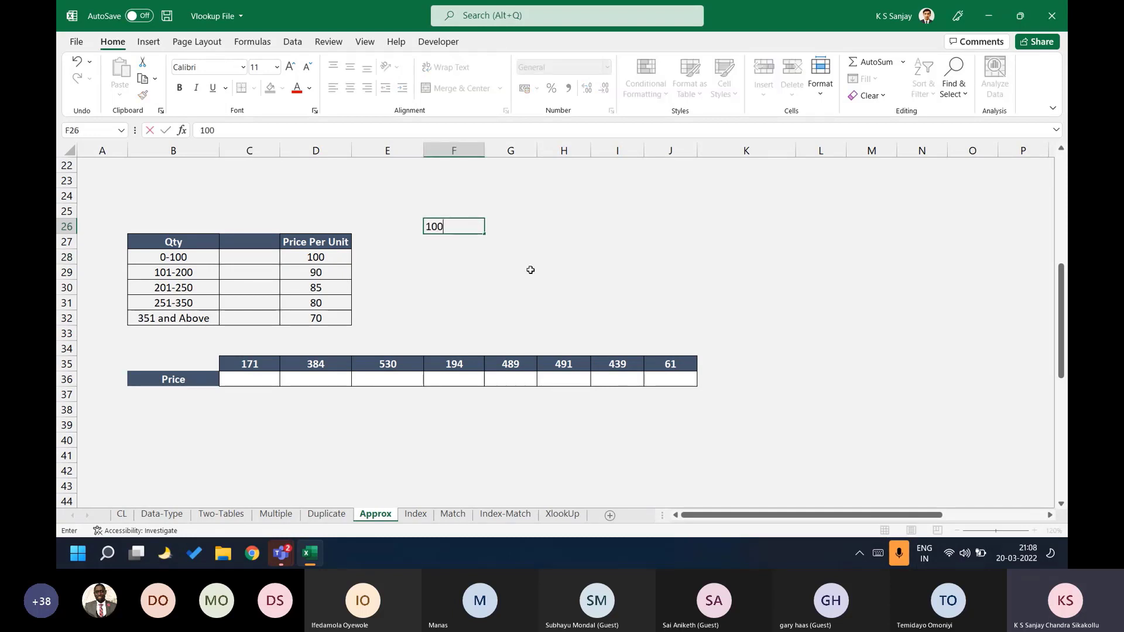
{"action": "key", "text": "Return"}
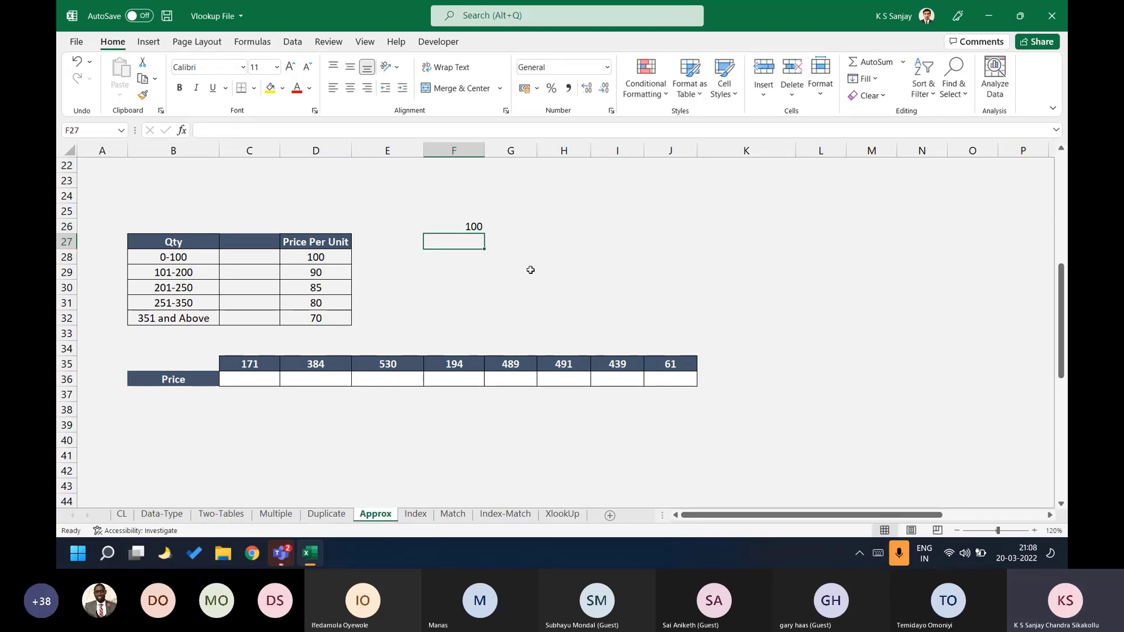
{"action": "type", "text": "80"}
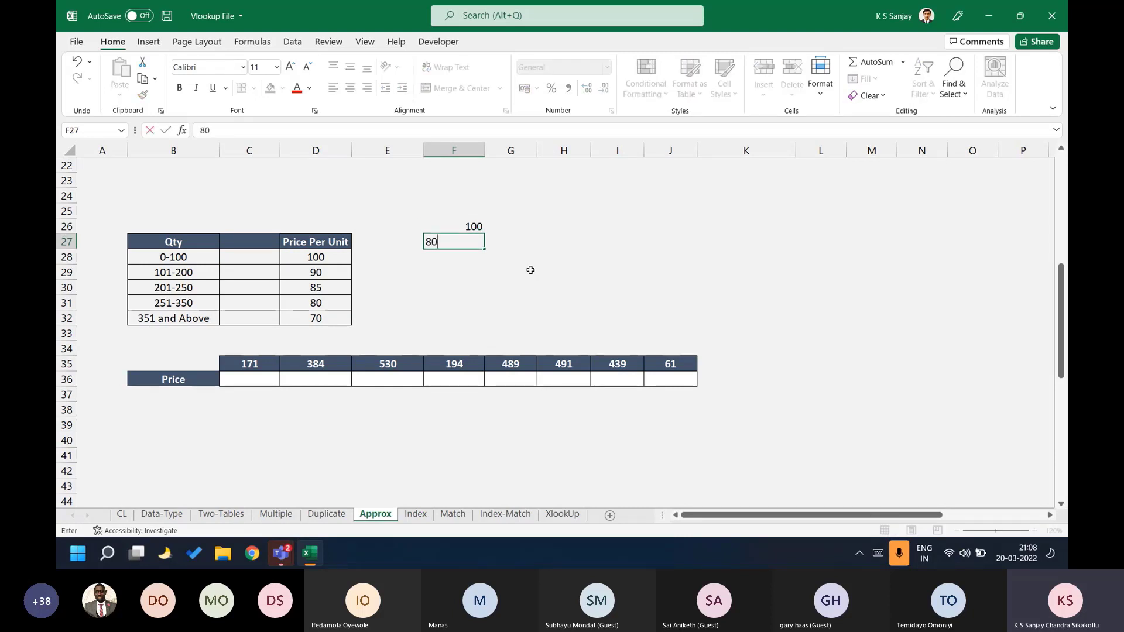
{"action": "key", "text": "Return"}
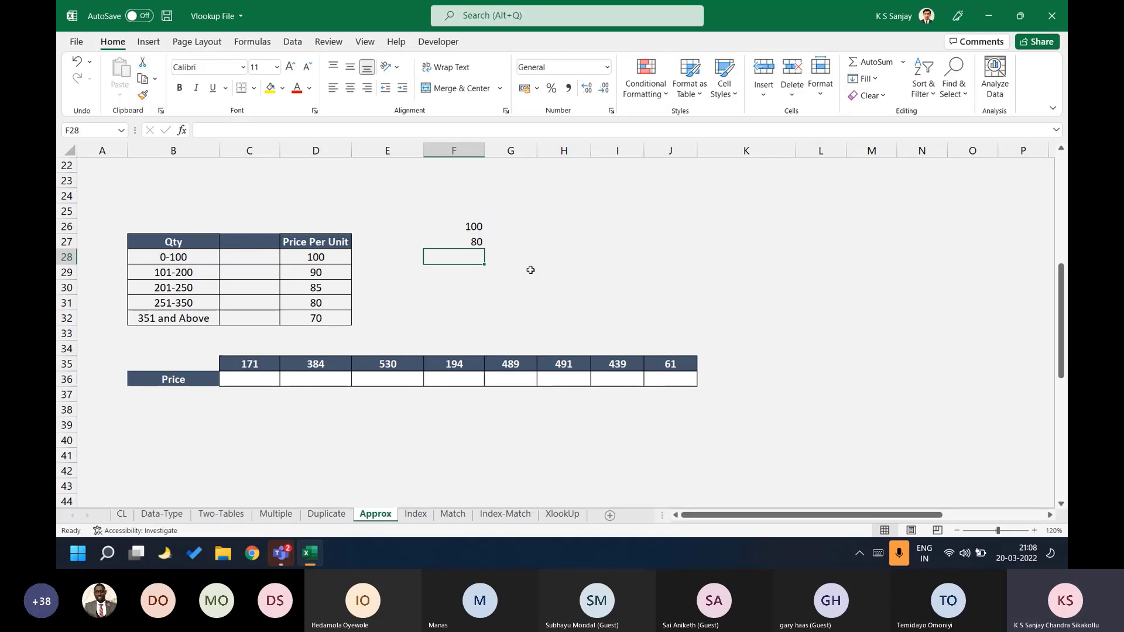
{"action": "type", "text": "50"}
{"action": "key", "text": "Return"}
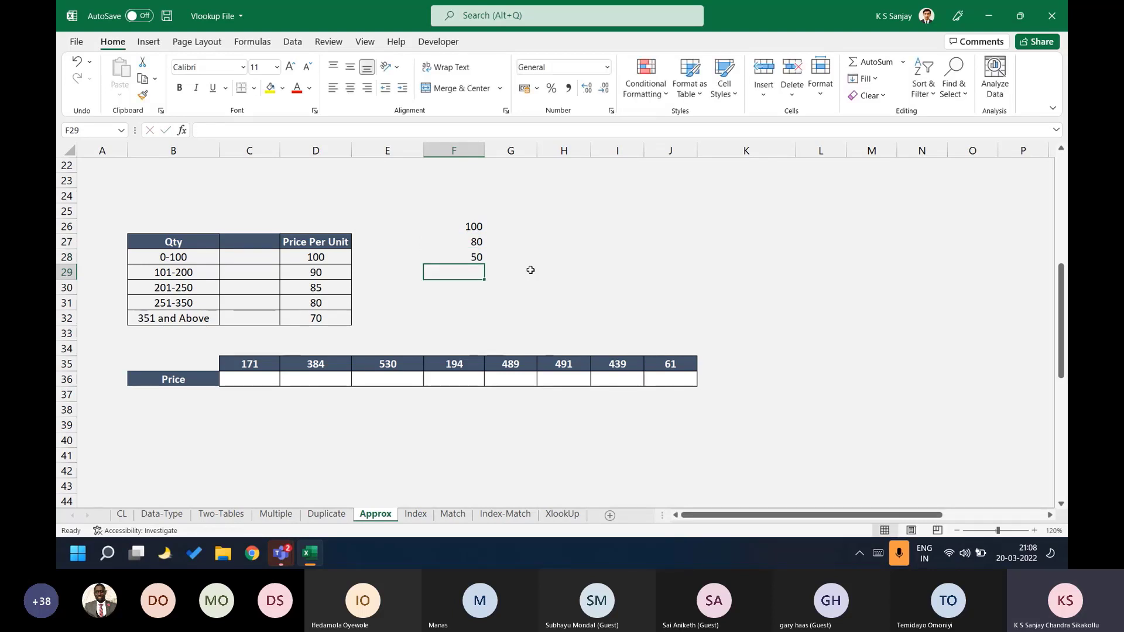
Clear the sample values from F26:F28.
{"action": "key", "text": "Up"}
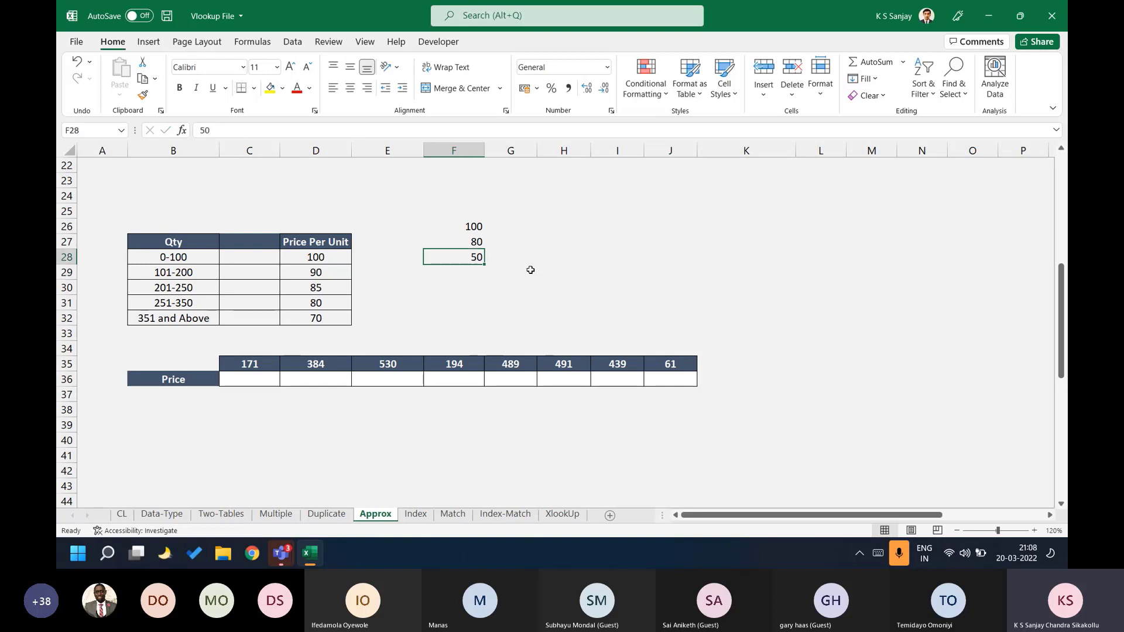
{"action": "key", "text": "Up"}
{"action": "key", "text": "Up"}
{"action": "key", "text": "Up"}
{"action": "key", "text": "ctrl+c"}
{"action": "key", "text": "Down"}
{"action": "key", "text": "shift+Down"}
{"action": "key", "text": "shift+Down"}
{"action": "key", "text": "ctrl+v"}
{"action": "key", "text": "Escape"}
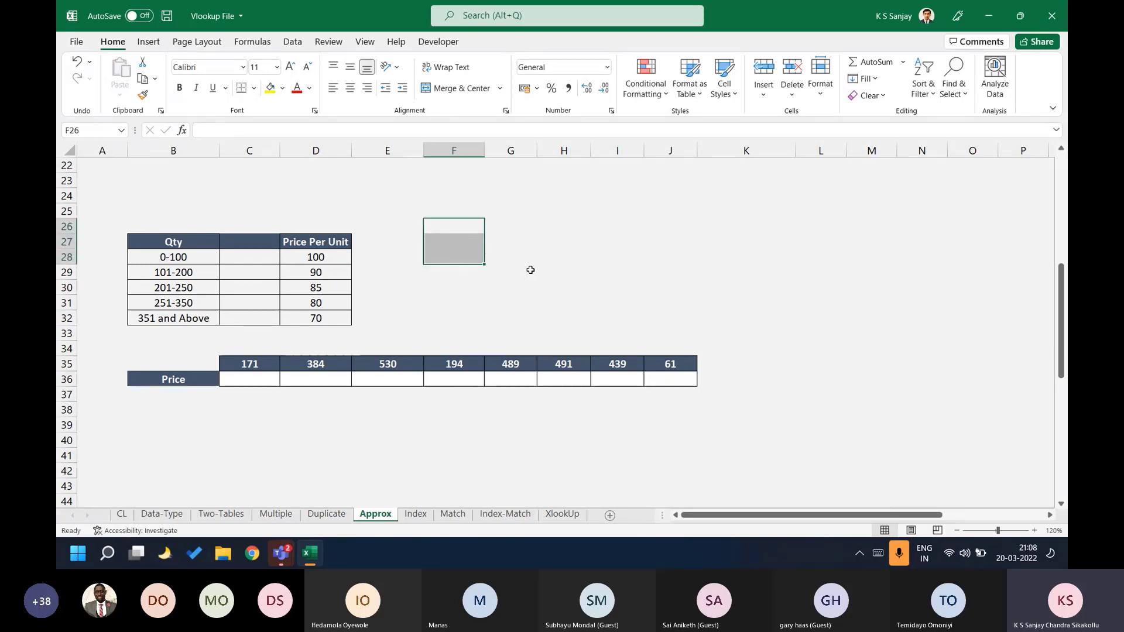
Review the approximate-match note about ascending order in G2:K2.
{"action": "left_click", "coordinate": [242, 235]}
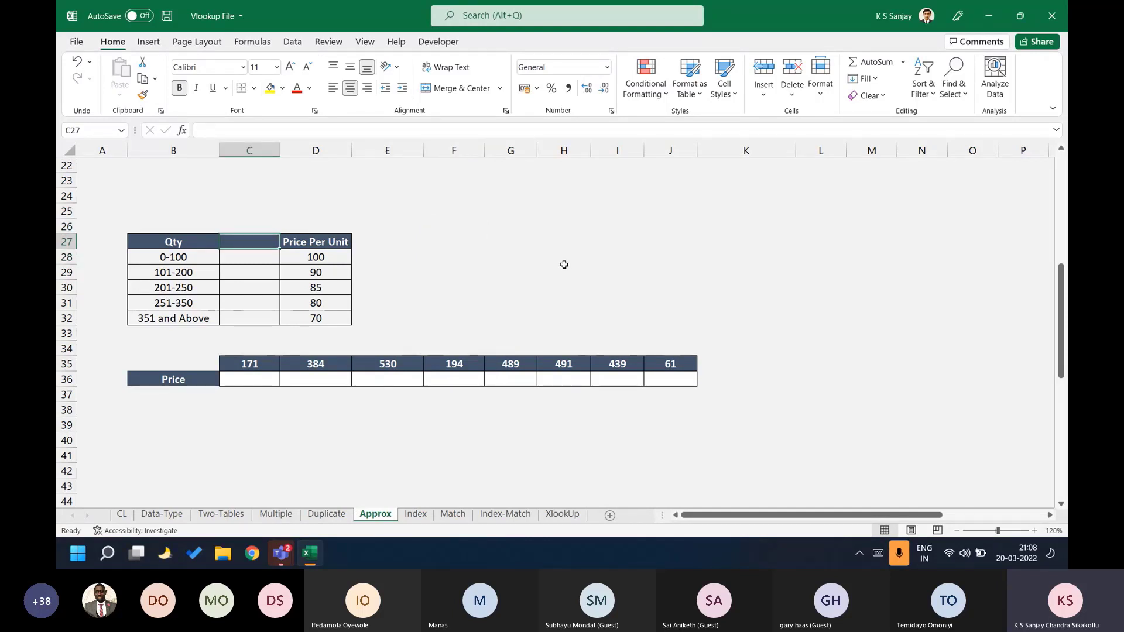
{"action": "scroll", "coordinate": [556, 264], "scroll_direction": "up", "scroll_amount": 7}
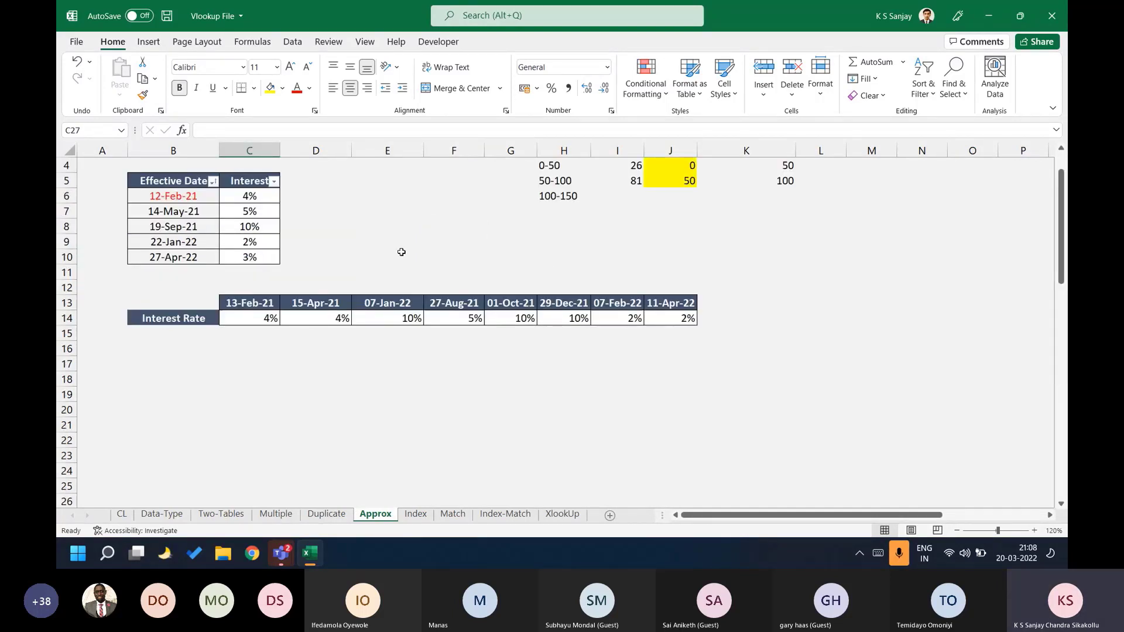
{"action": "left_click_drag", "start_coordinate": [495, 178], "coordinate": [770, 181]}
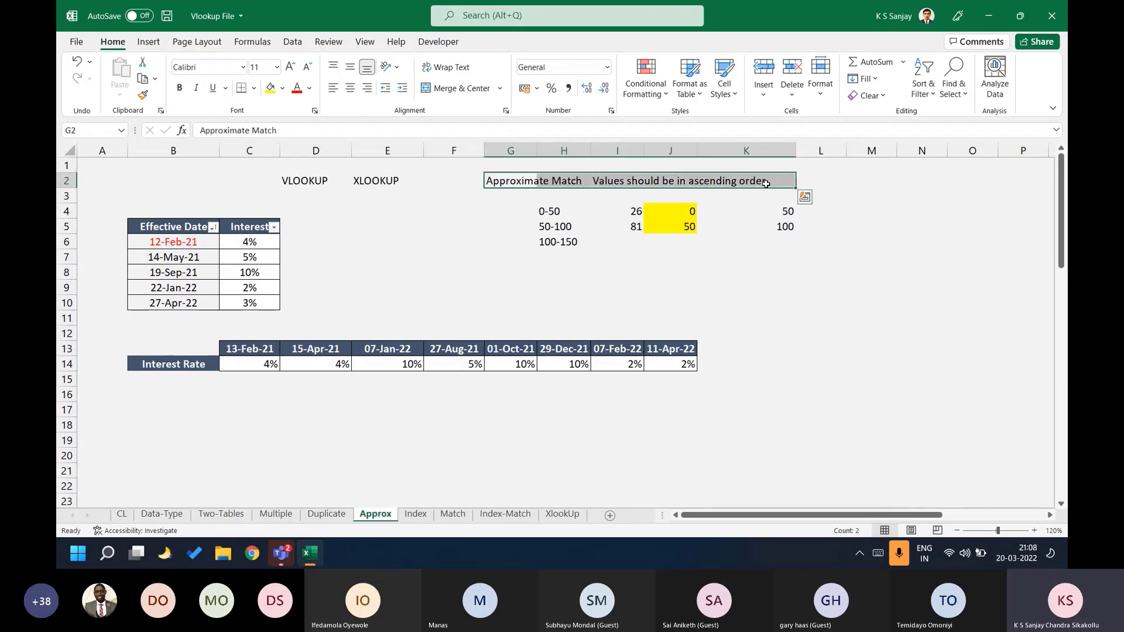
Enter the lower bounds 0, 101, 201, 251 and 351 in C28:C32 of the quantity price table.
{"action": "scroll", "coordinate": [343, 290], "scroll_direction": "down", "scroll_amount": 6}
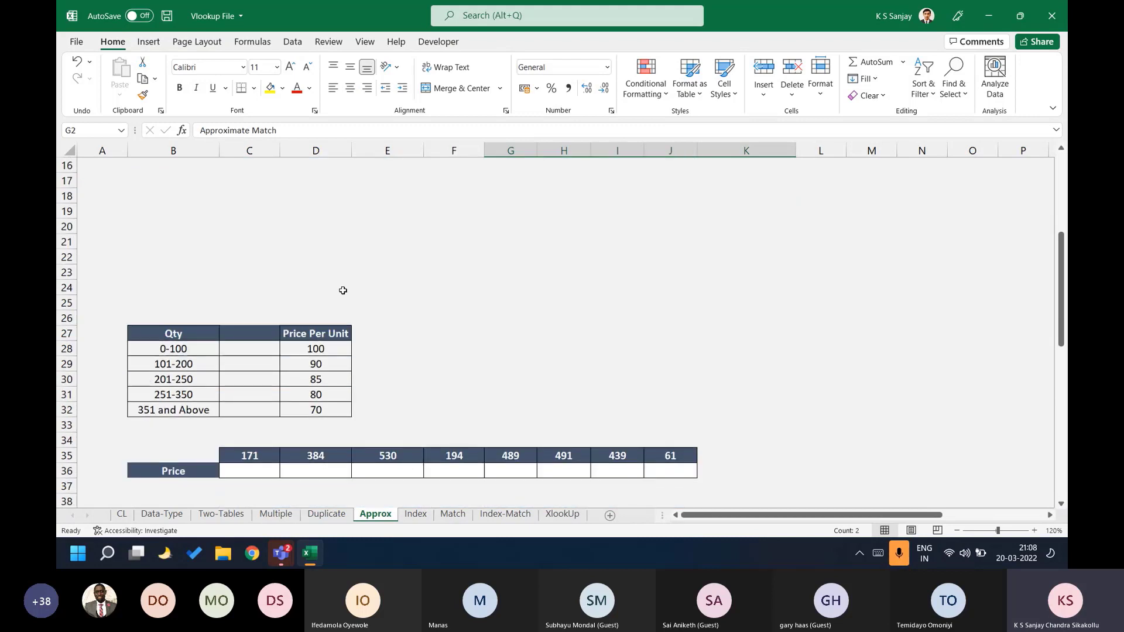
{"action": "left_click", "coordinate": [256, 296]}
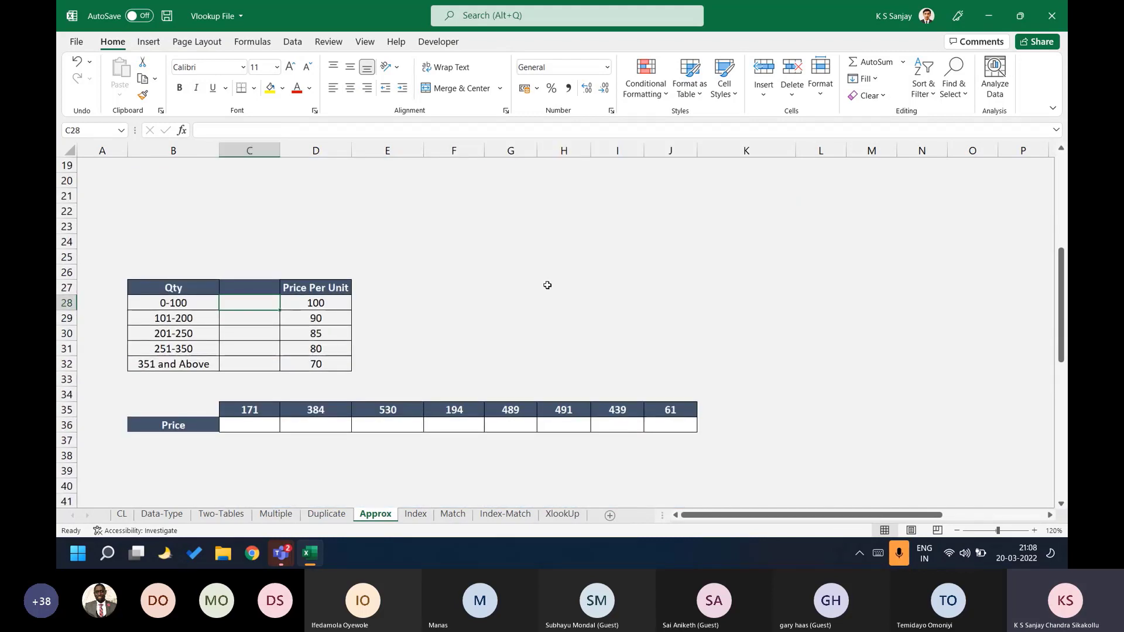
{"action": "type", "text": "0"}
{"action": "key", "text": "Return"}
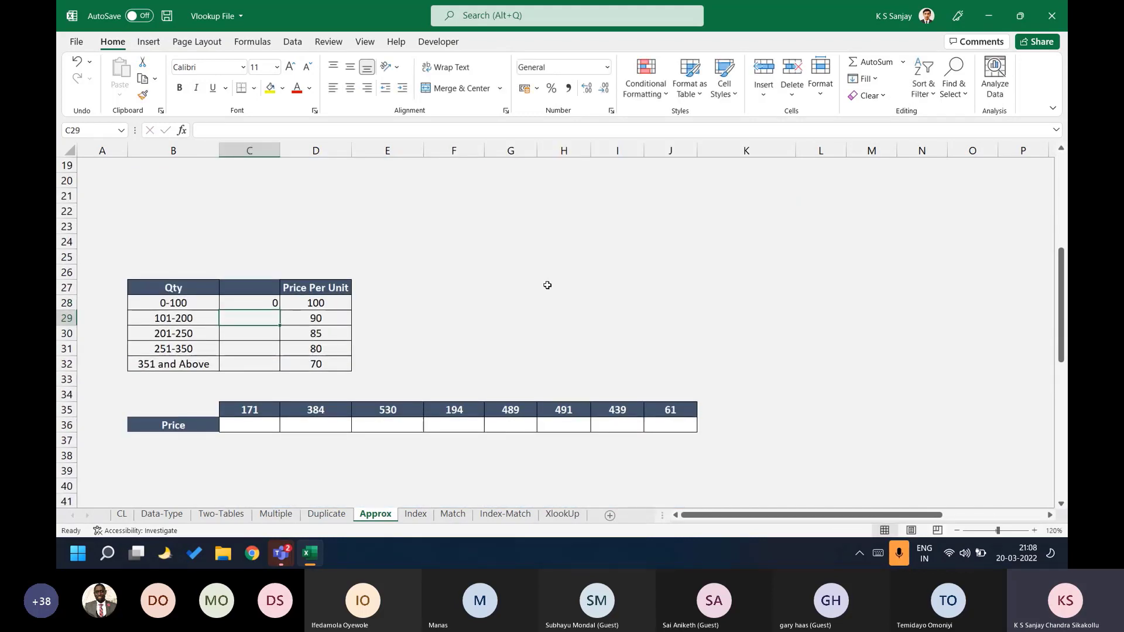
{"action": "type", "text": "101"}
{"action": "key", "text": "Return"}
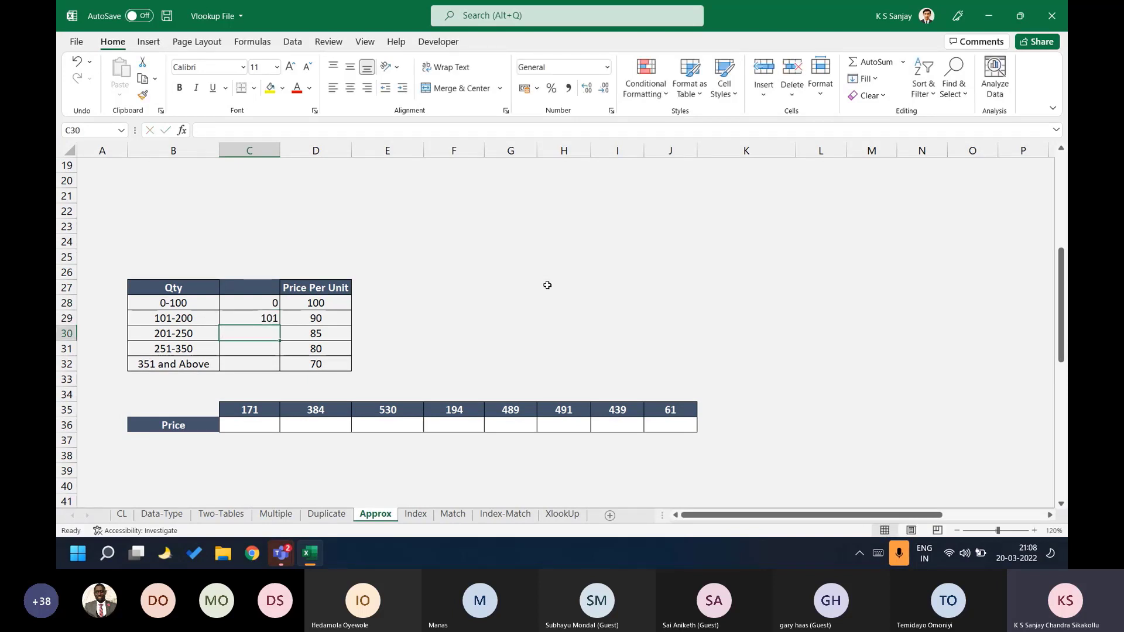
{"action": "type", "text": "201"}
{"action": "key", "text": "Return"}
{"action": "type", "text": "251"}
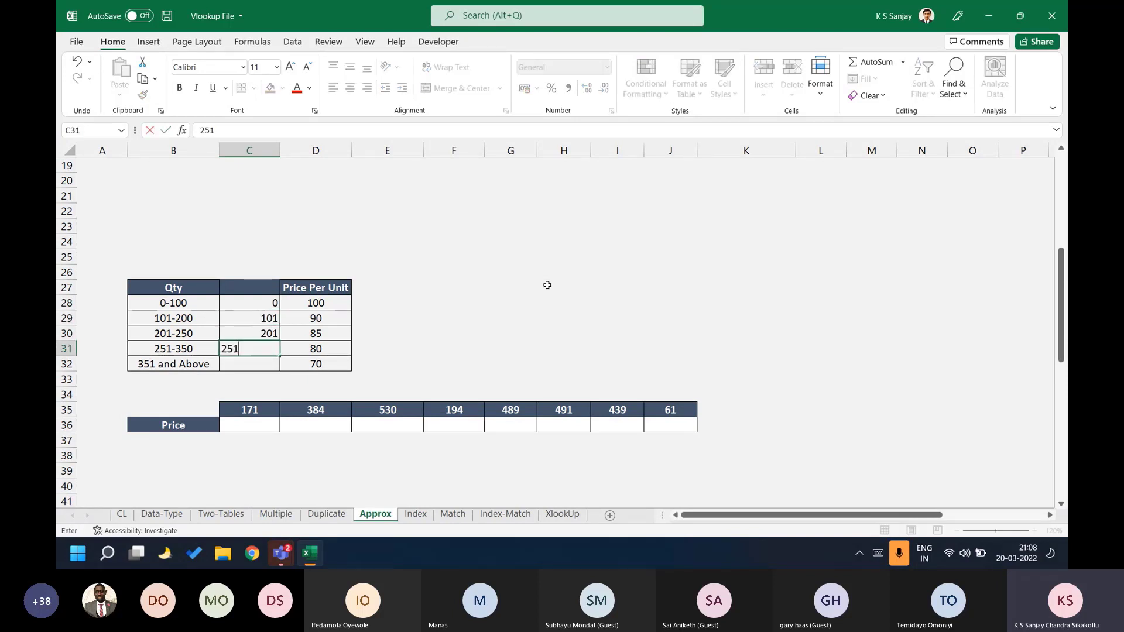
{"action": "key", "text": "Return"}
{"action": "type", "text": "351"}
{"action": "key", "text": "Return"}
Label the lower-bound column "Lower Limit" in C26, above the table header.
{"action": "left_click", "coordinate": [256, 274]}
{"action": "type", "text": "Lower Limit"}
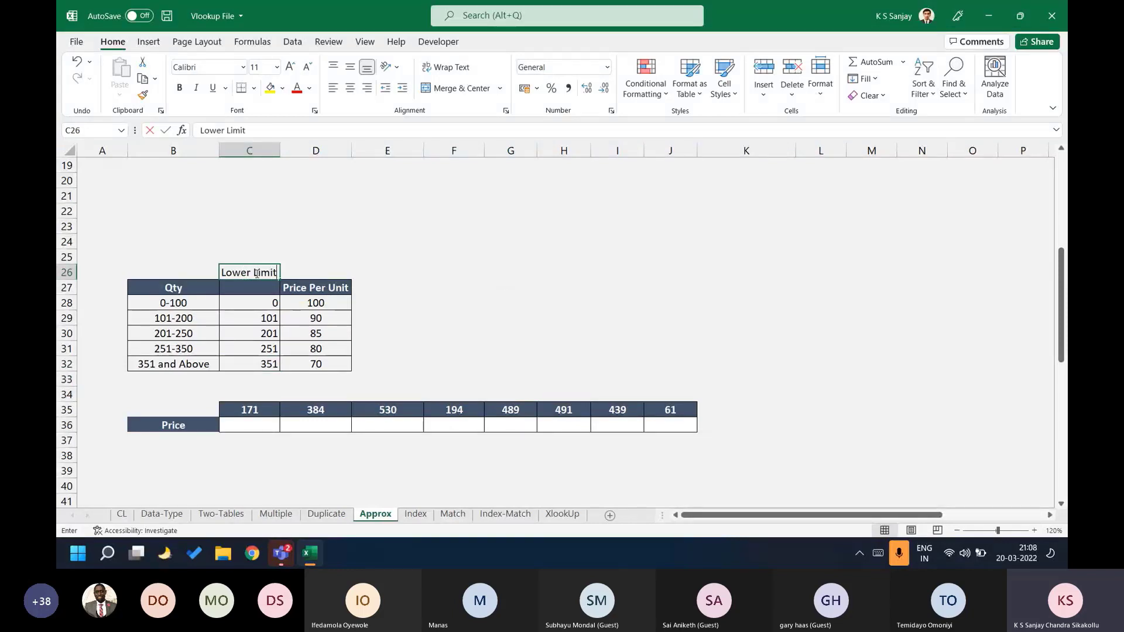
{"action": "key", "text": "Return"}
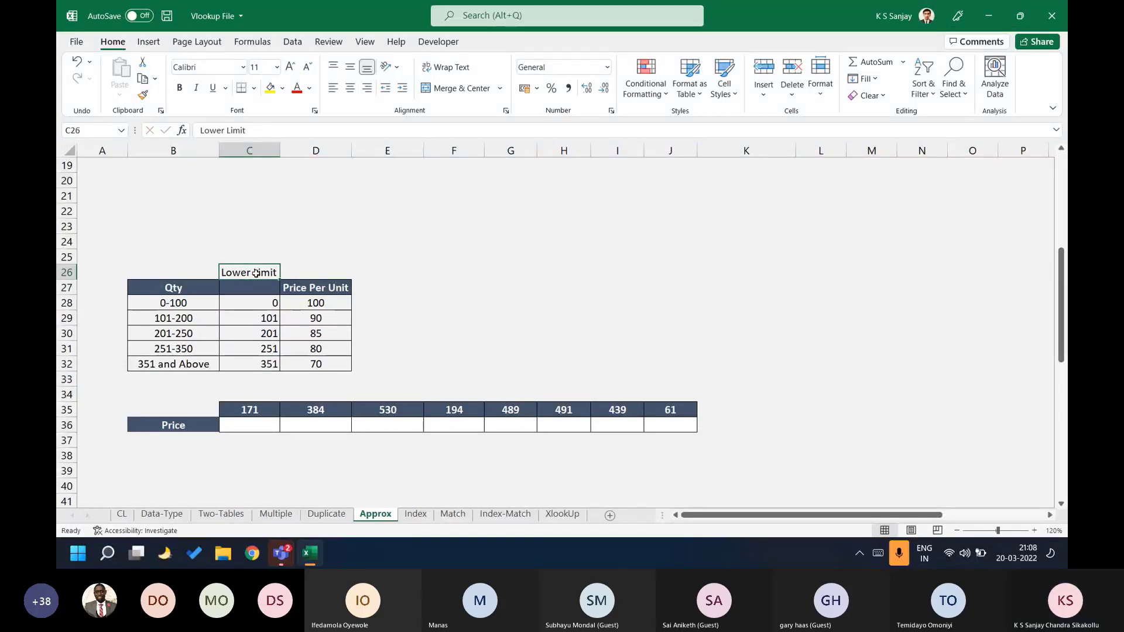
{"action": "left_click_drag", "start_coordinate": [168, 306], "coordinate": [172, 379]}
{"action": "left_click", "coordinate": [256, 305]}
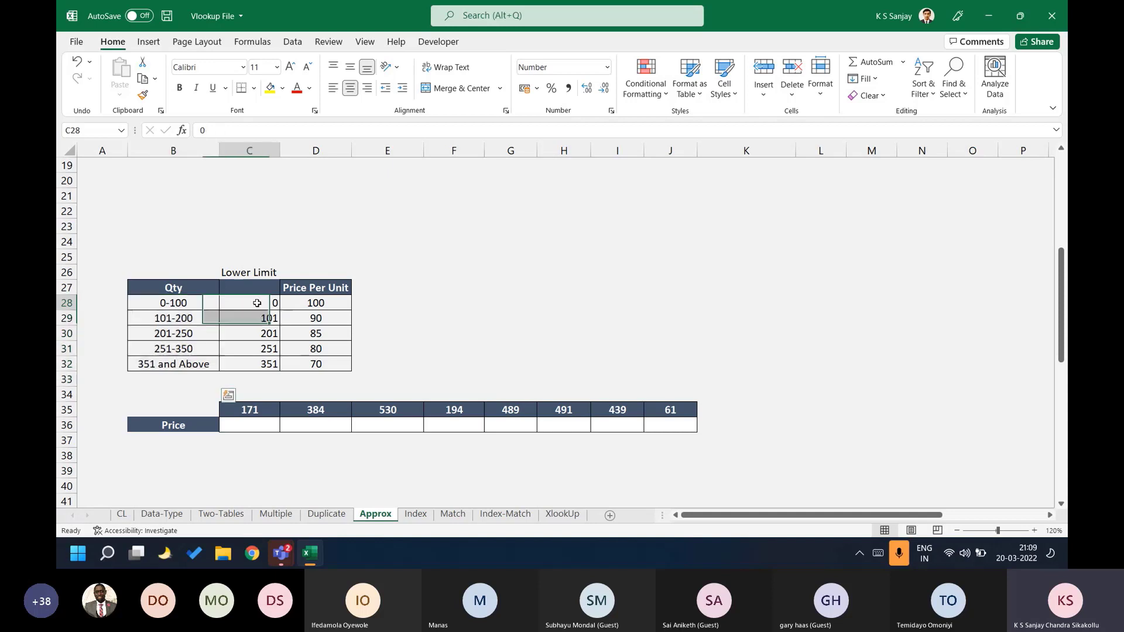
Look up the price for the quantity in C35 with =VLOOKUP(C35,$C$28:$D$32,2,TRUE) in C36.
{"action": "left_click", "coordinate": [260, 422]}
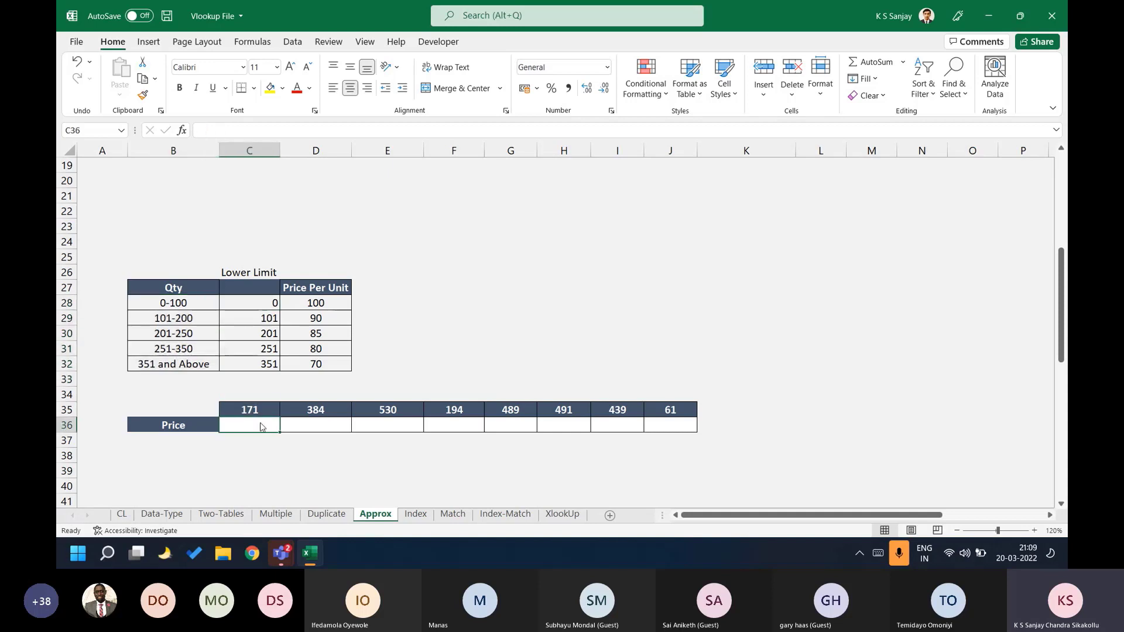
{"action": "type", "text": "=vl"}
{"action": "key", "text": "Tab"}
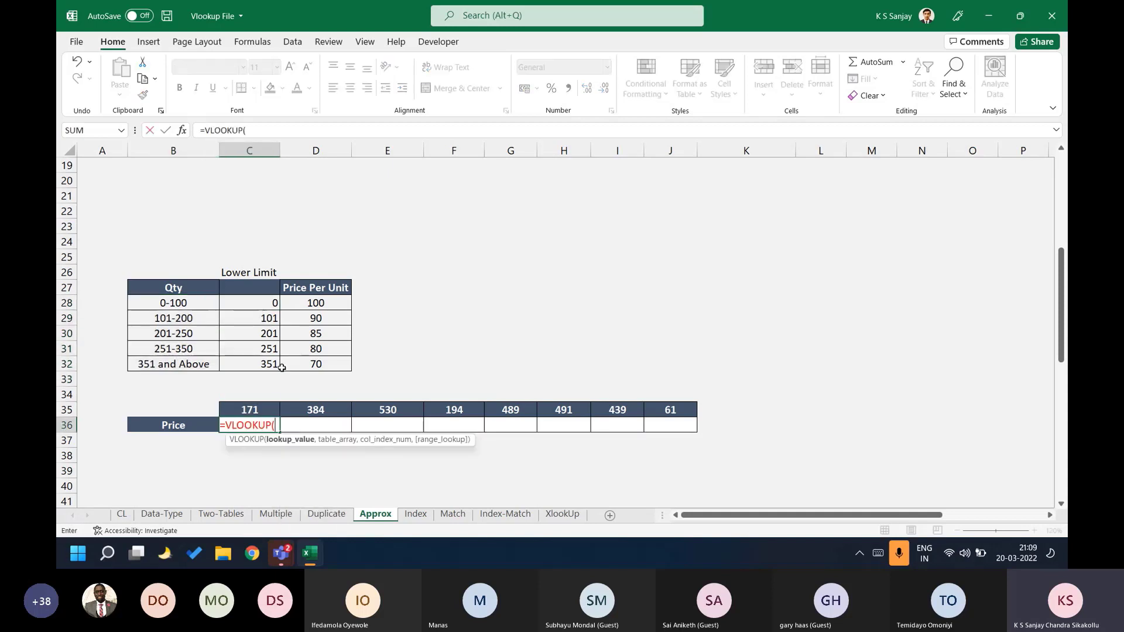
{"action": "left_click", "coordinate": [259, 408]}
{"action": "type", "text": ","}
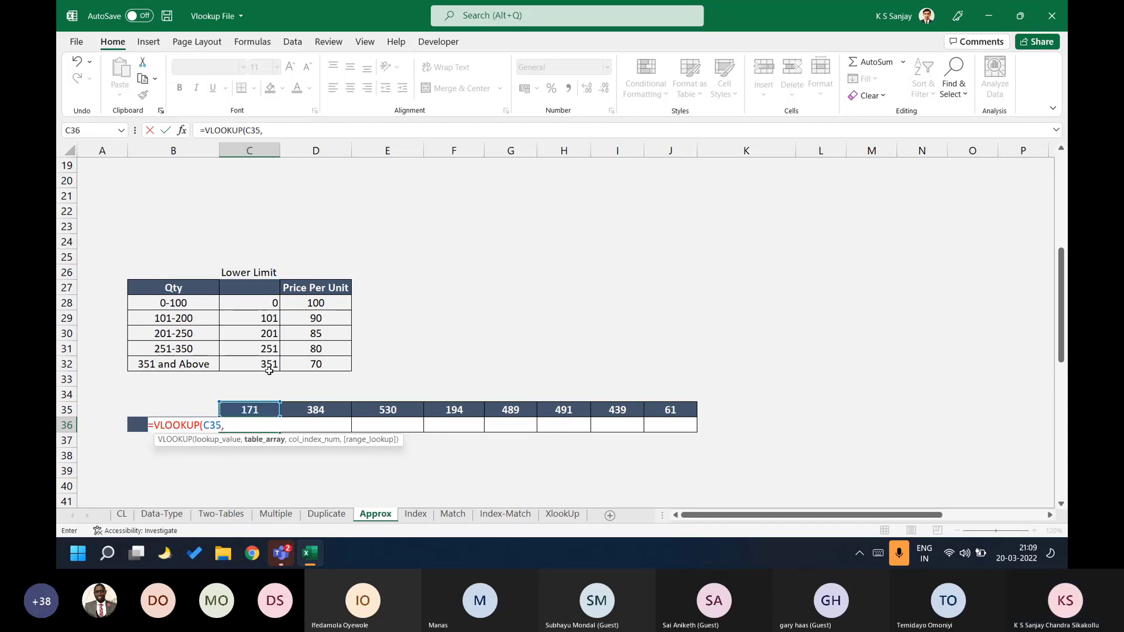
{"action": "left_click", "coordinate": [261, 304]}
{"action": "key", "text": "F4"}
{"action": "type", "text": ",2,TRUE)"}
{"action": "key", "text": "ctrl+Return"}
Copy the VLOOKUP formula from C36 across the Price row to J36.
{"action": "key", "text": "ctrl+c"}
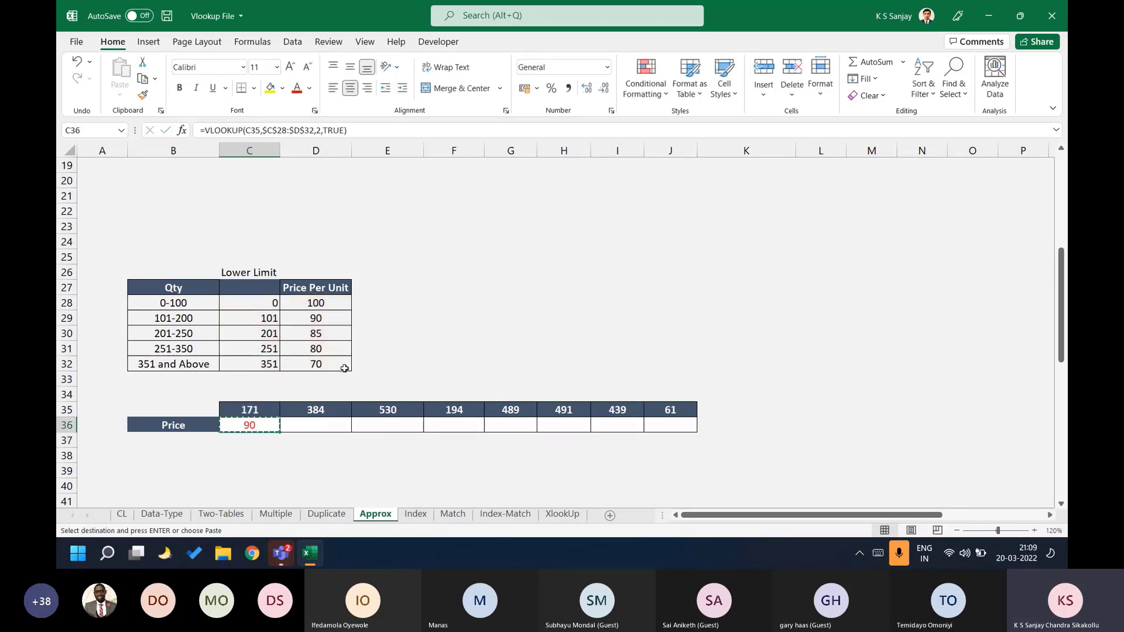
{"action": "key", "text": "shift+Right"}
{"action": "key", "text": "shift+Right"}
{"action": "key", "text": "shift+Right"}
{"action": "key", "text": "shift+Right"}
{"action": "key", "text": "shift+Right"}
{"action": "key", "text": "shift+Right"}
{"action": "key", "text": "shift+Right"}
{"action": "key", "text": "ctrl+v"}
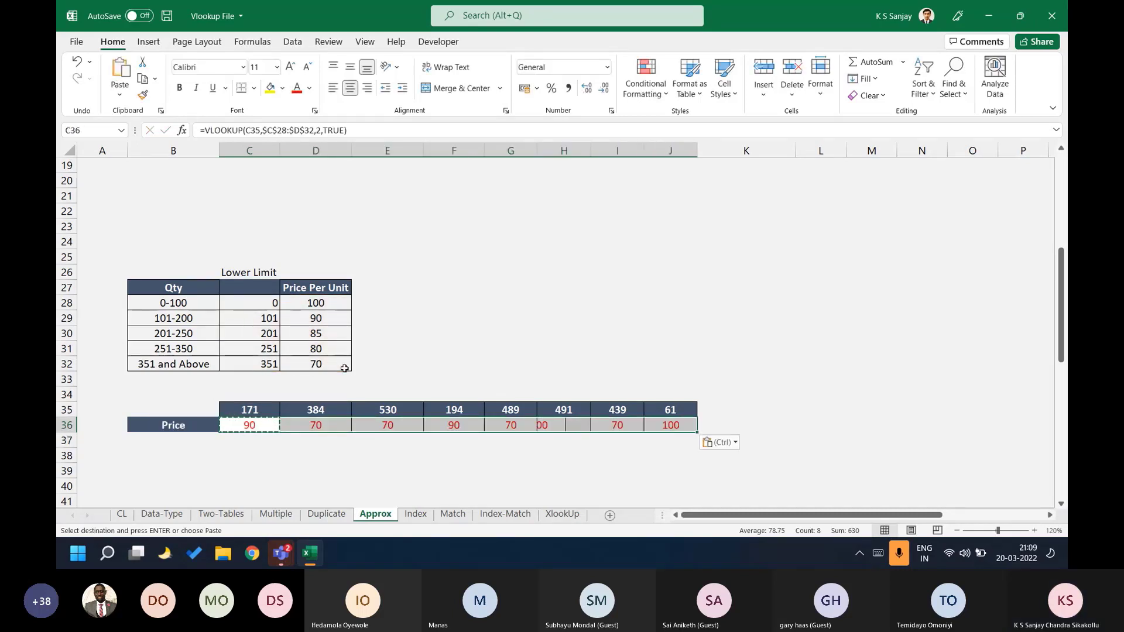
{"action": "key", "text": "Escape"}
{"action": "key", "text": "shift+Left"}
{"action": "key", "text": "shift+Left"}
{"action": "key", "text": "shift+Left"}
{"action": "key", "text": "shift+Left"}
{"action": "key", "text": "shift+Left"}
{"action": "key", "text": "shift+Left"}
{"action": "key", "text": "shift+Left"}
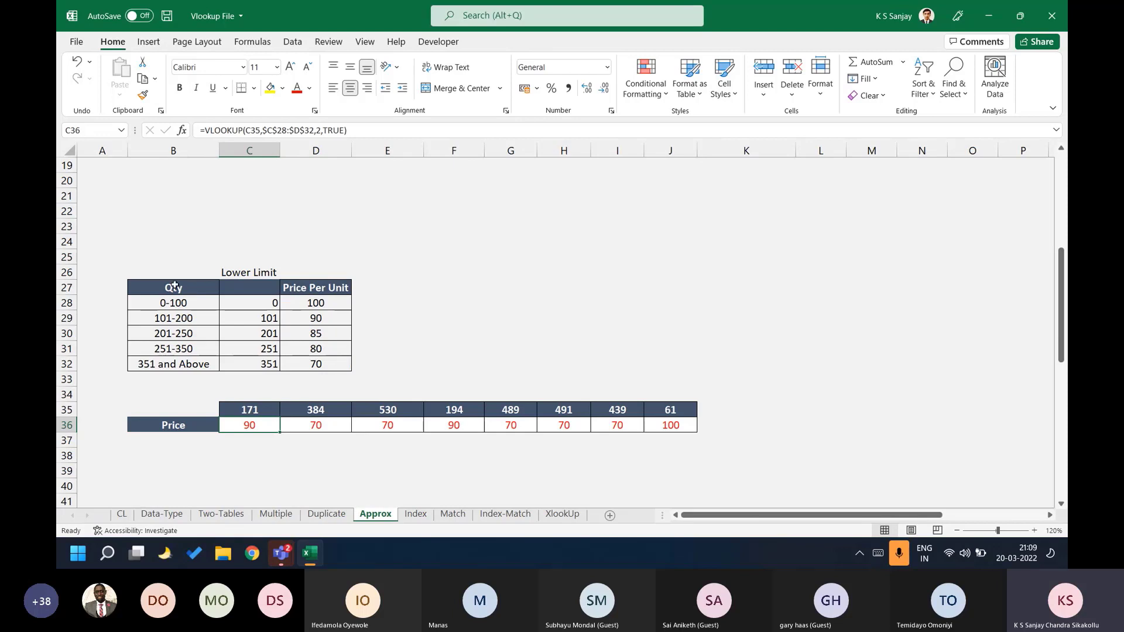
Add filters to the quantity price table's header row, B27:D27.
{"action": "left_click_drag", "start_coordinate": [174, 286], "coordinate": [326, 287]}
{"action": "left_click", "coordinate": [293, 42]}
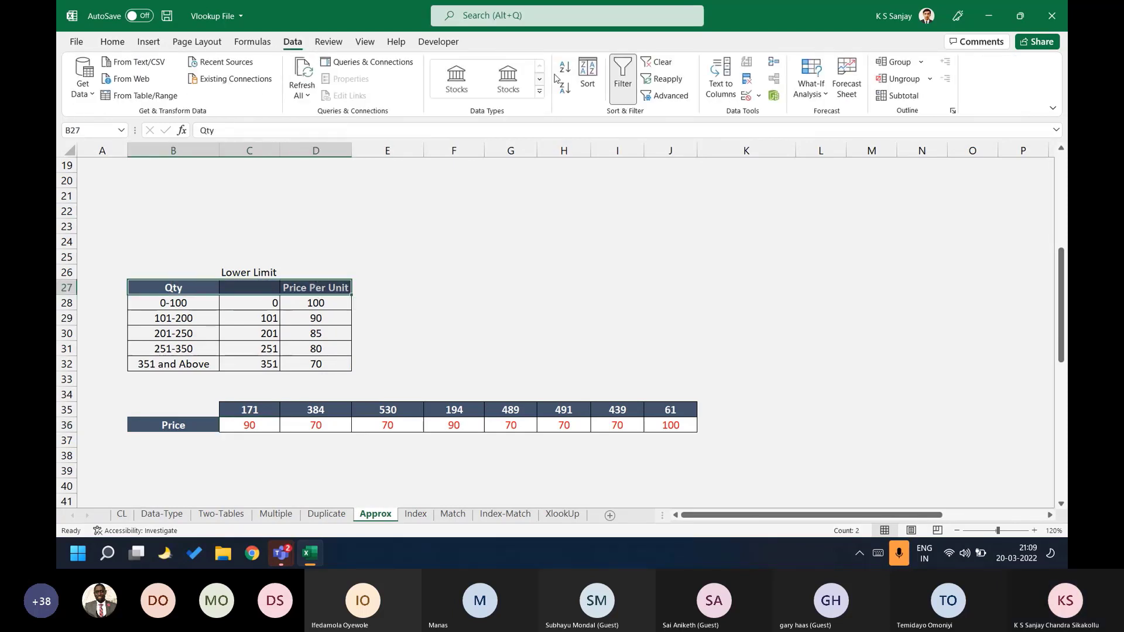
{"action": "left_click", "coordinate": [622, 76]}
Try sorting the quantity price table by lower limit from largest to smallest, and undo the sort.
{"action": "left_click", "coordinate": [273, 288]}
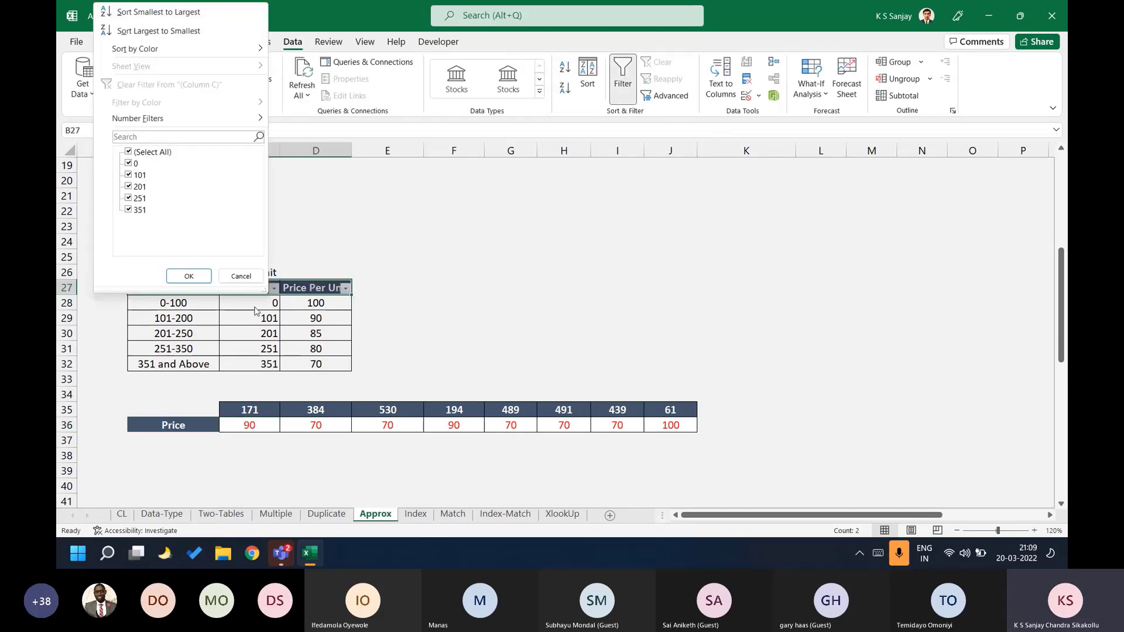
{"action": "left_click", "coordinate": [159, 31]}
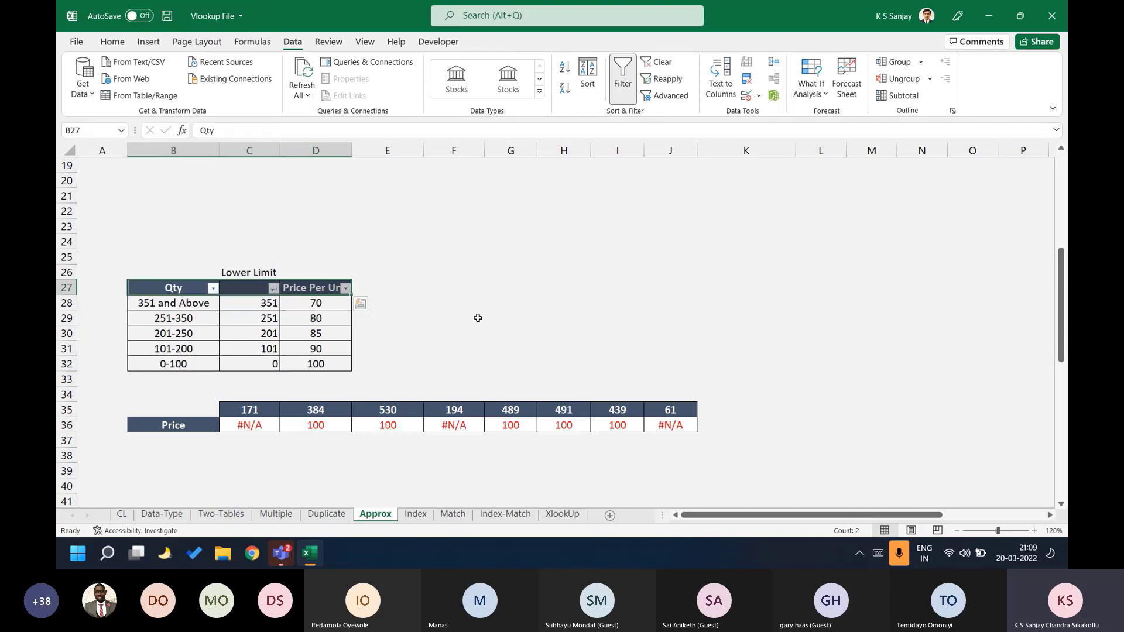
{"action": "left_click_drag", "start_coordinate": [253, 423], "coordinate": [645, 421]}
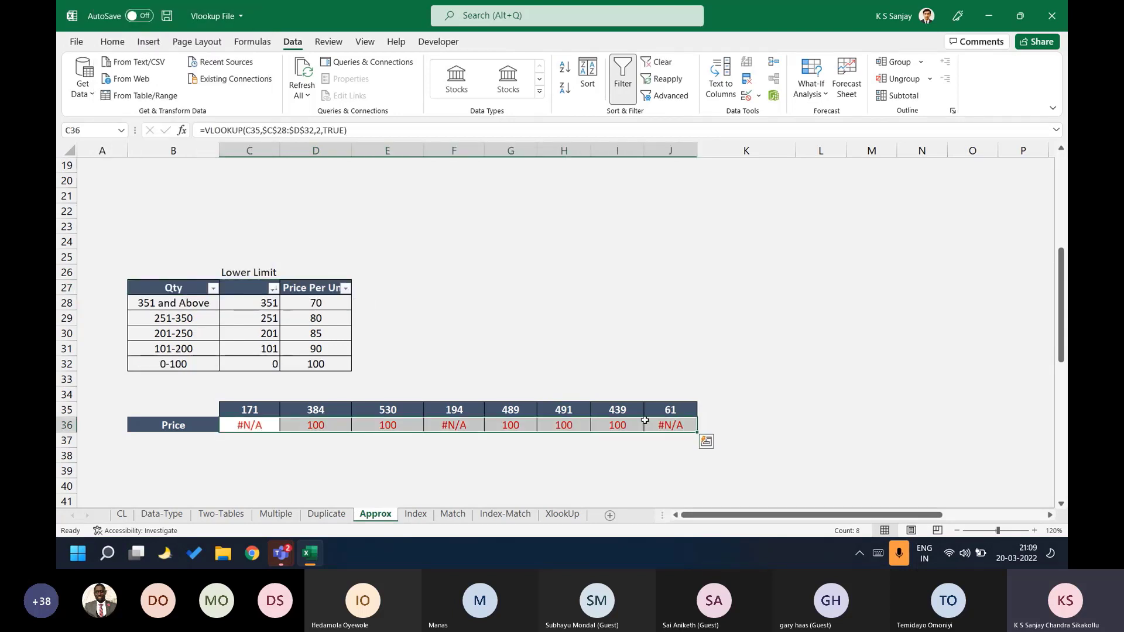
{"action": "key", "text": "ctrl+z"}
{"action": "left_click_drag", "start_coordinate": [257, 303], "coordinate": [258, 366]}
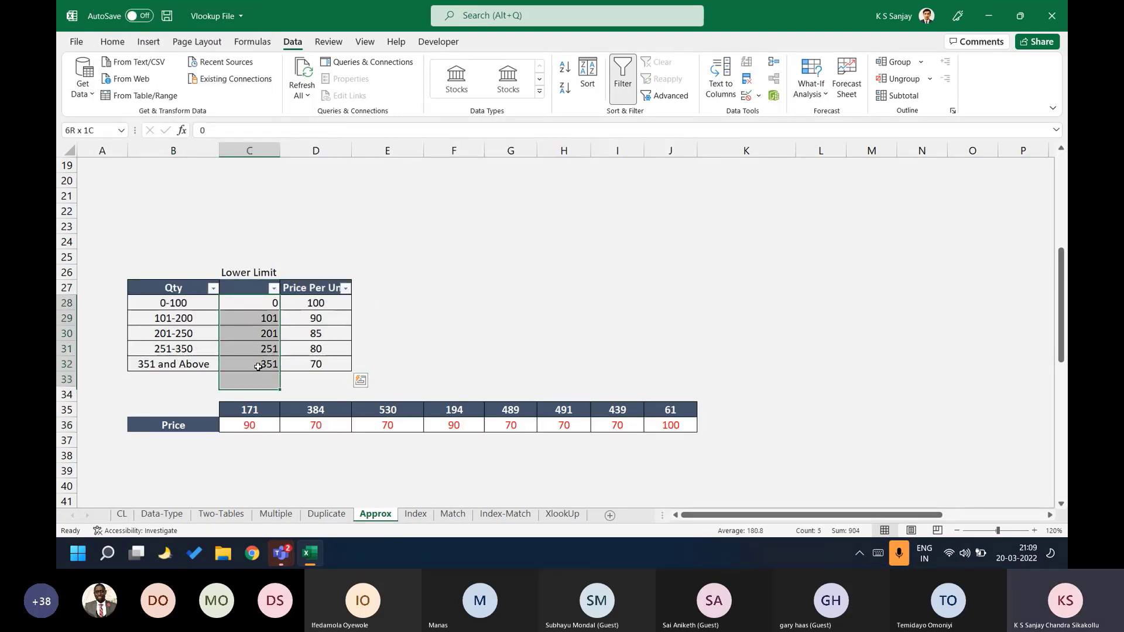
Highlight the "Lower Limit" label in C26 with a yellow fill.
{"action": "left_click", "coordinate": [253, 274]}
{"action": "left_click", "coordinate": [125, 40]}
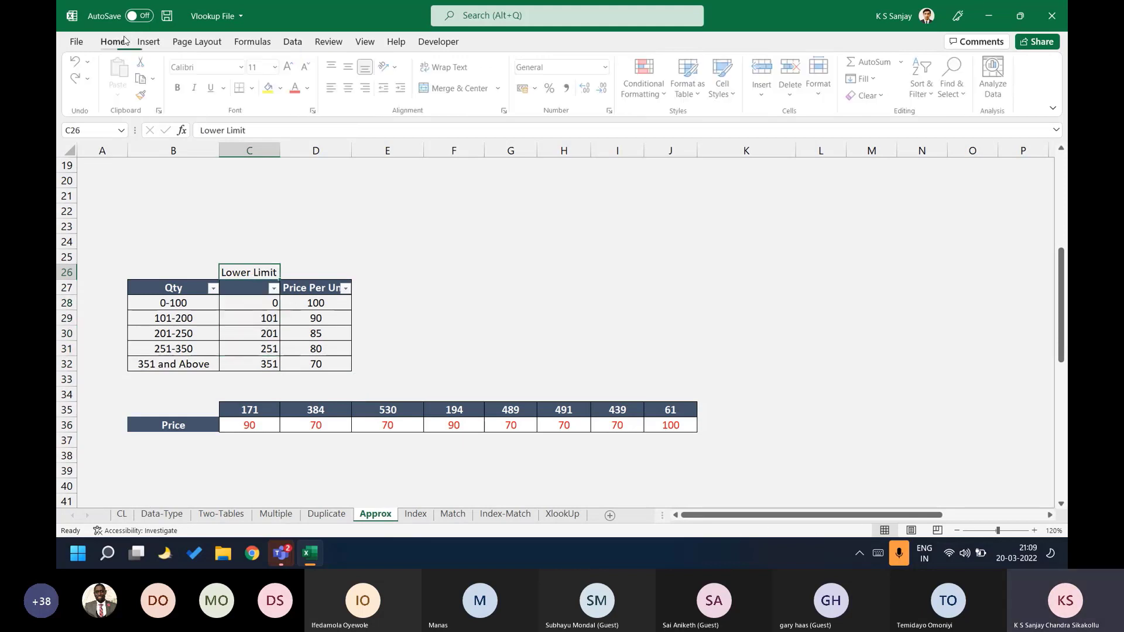
{"action": "left_click", "coordinate": [268, 87]}
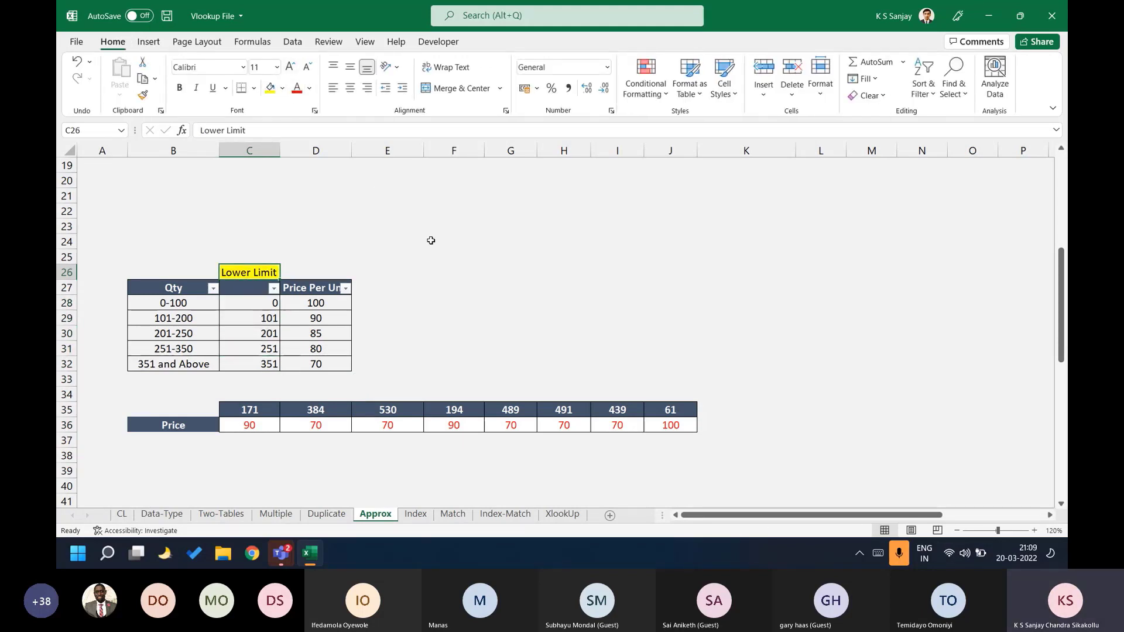
Enter the note heading "Two Conditions" in F25.
{"action": "left_click", "coordinate": [417, 256]}
{"action": "left_click", "coordinate": [433, 256]}
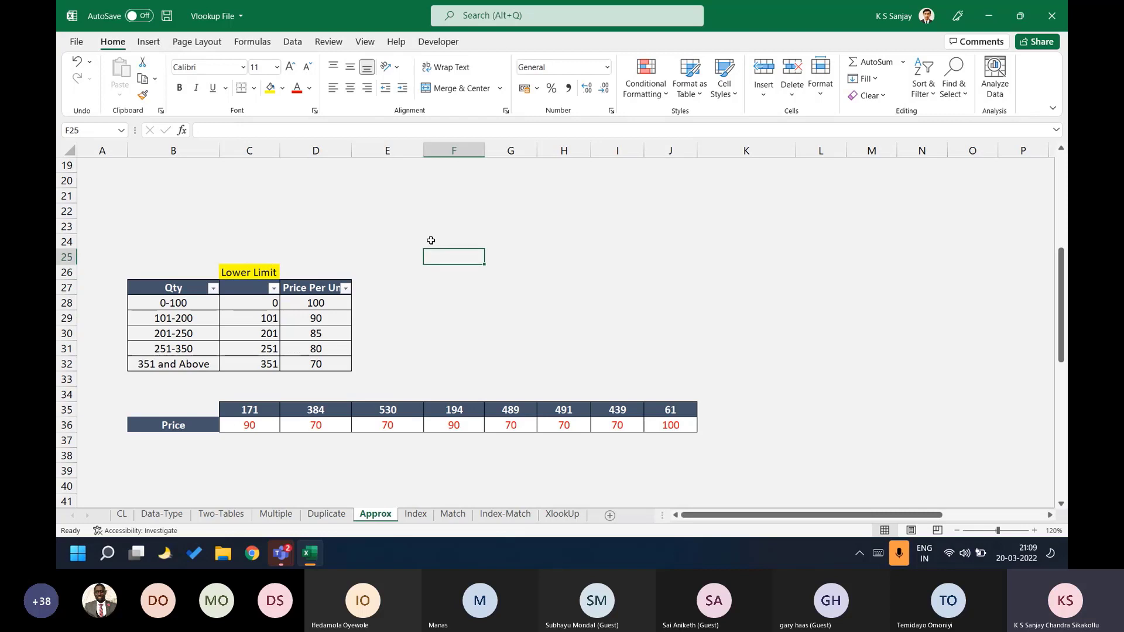
{"action": "type", "text": "Two Conditions"}
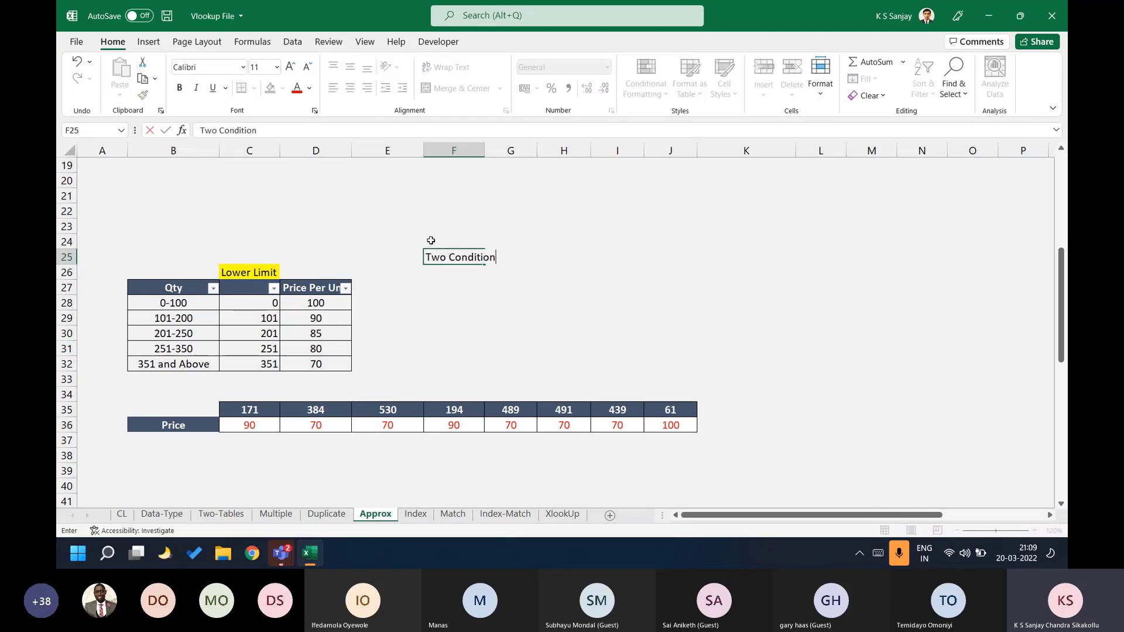
{"action": "key", "text": "Return"}
List the conditions "Works only with lower limit" in H25 and "Ascending Order" in H26.
{"action": "key", "text": "Up"}
{"action": "key", "text": "Up"}
{"action": "key", "text": "Right"}
{"action": "key", "text": "Right"}
{"action": "key", "text": "Down"}
{"action": "type", "text": "Wor"}
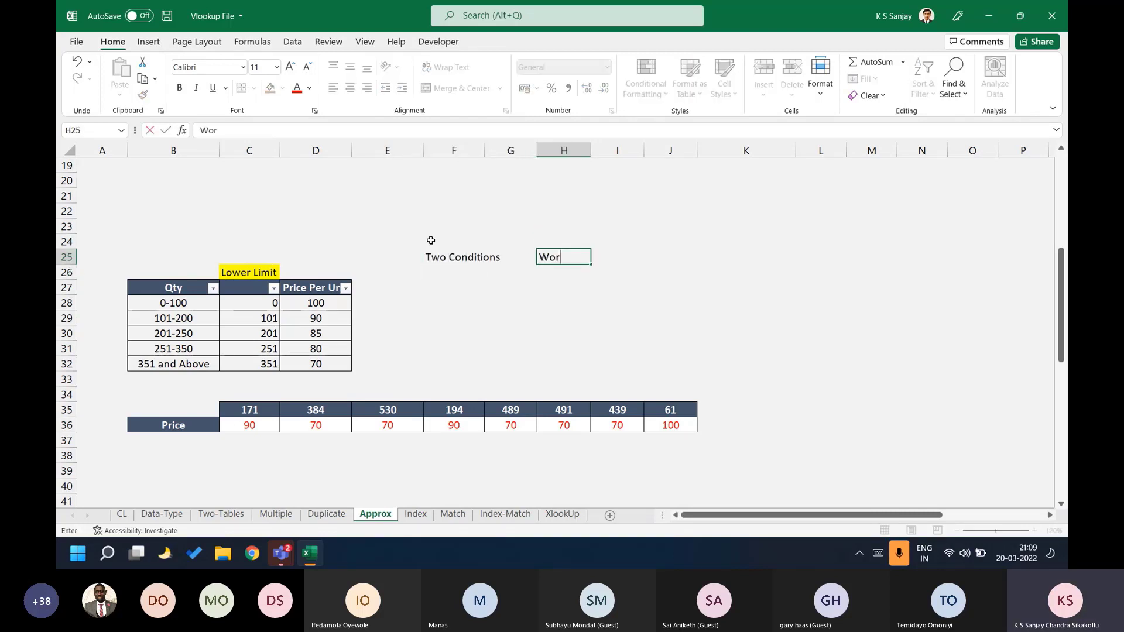
{"action": "type", "text": "ks only with lower limit"}
{"action": "key", "text": "Return"}
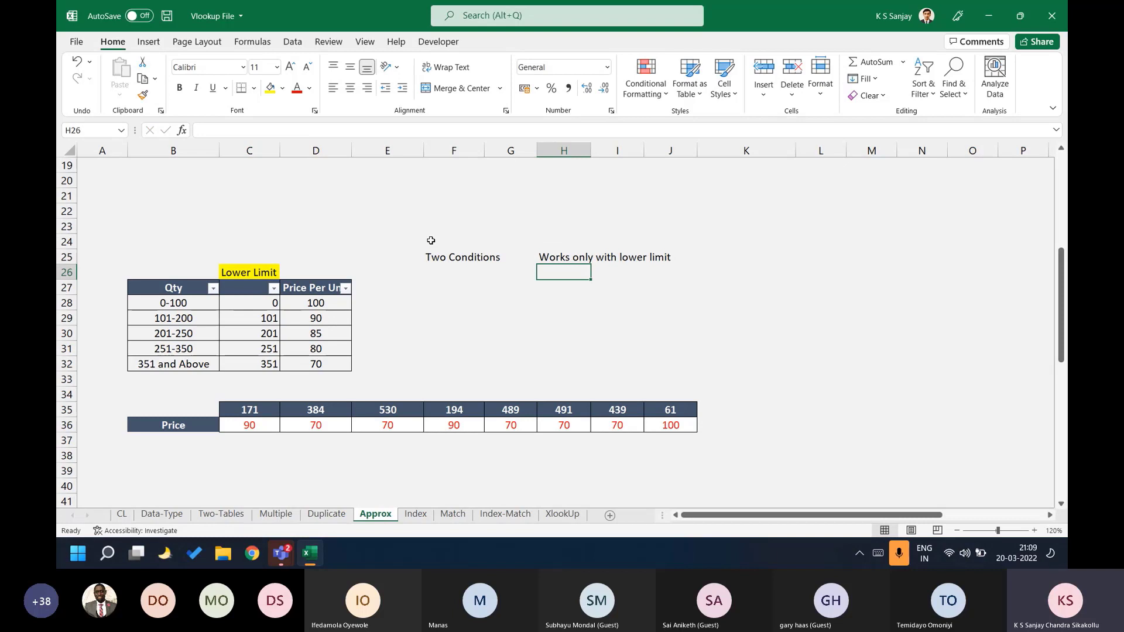
{"action": "type", "text": "Ascending Order"}
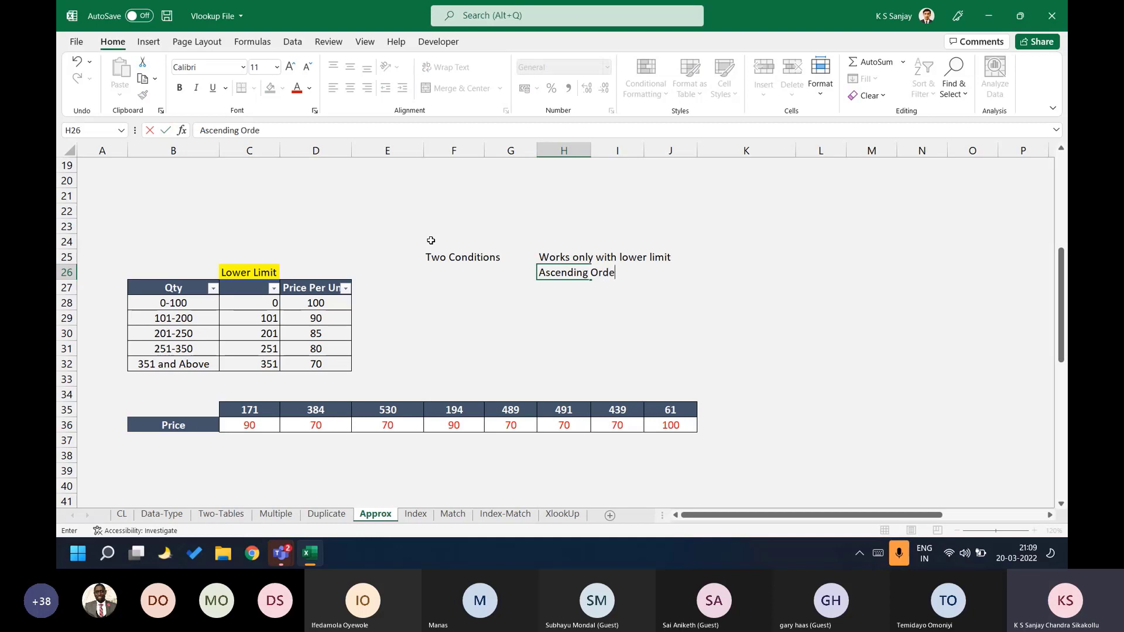
{"action": "key", "text": "Return"}
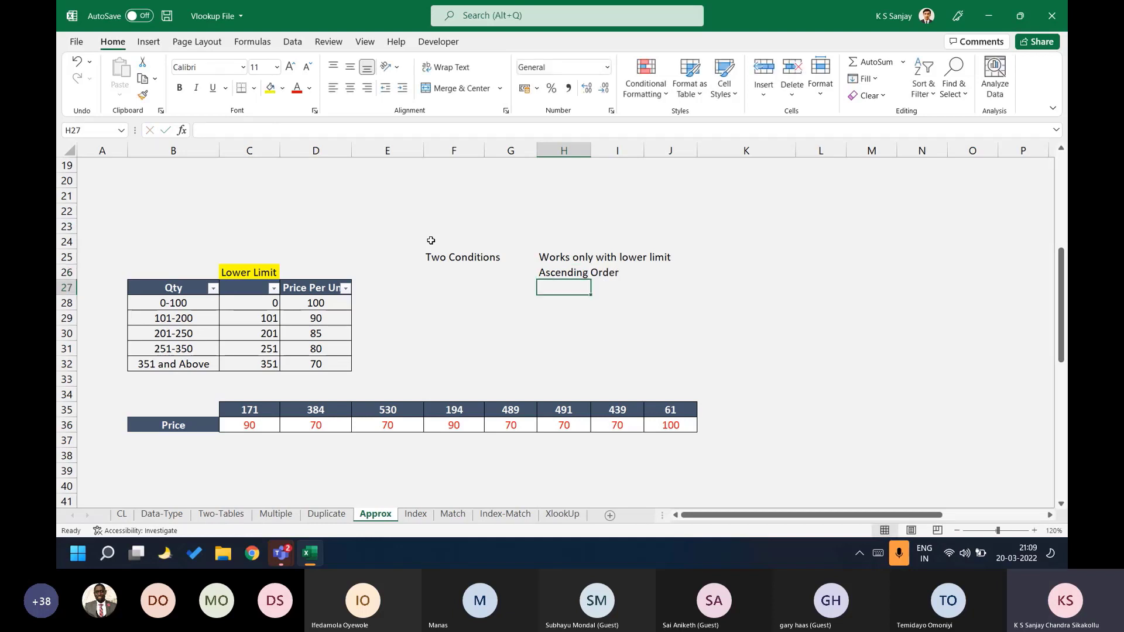
{"action": "left_click_drag", "start_coordinate": [548, 260], "coordinate": [567, 287]}
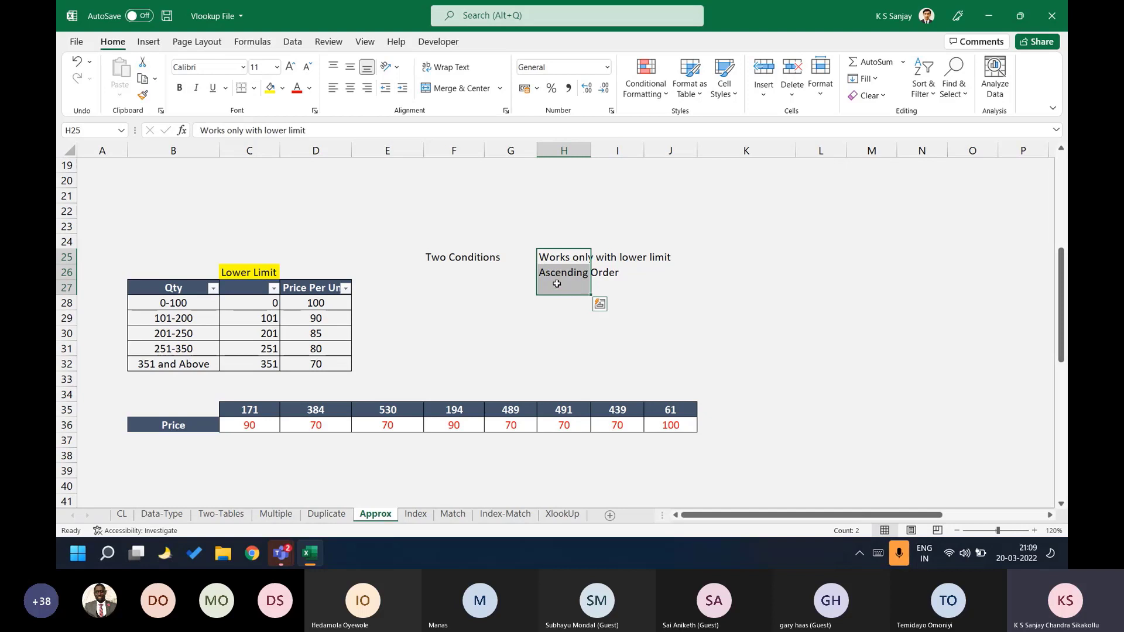
{"action": "left_click", "coordinate": [556, 272]}
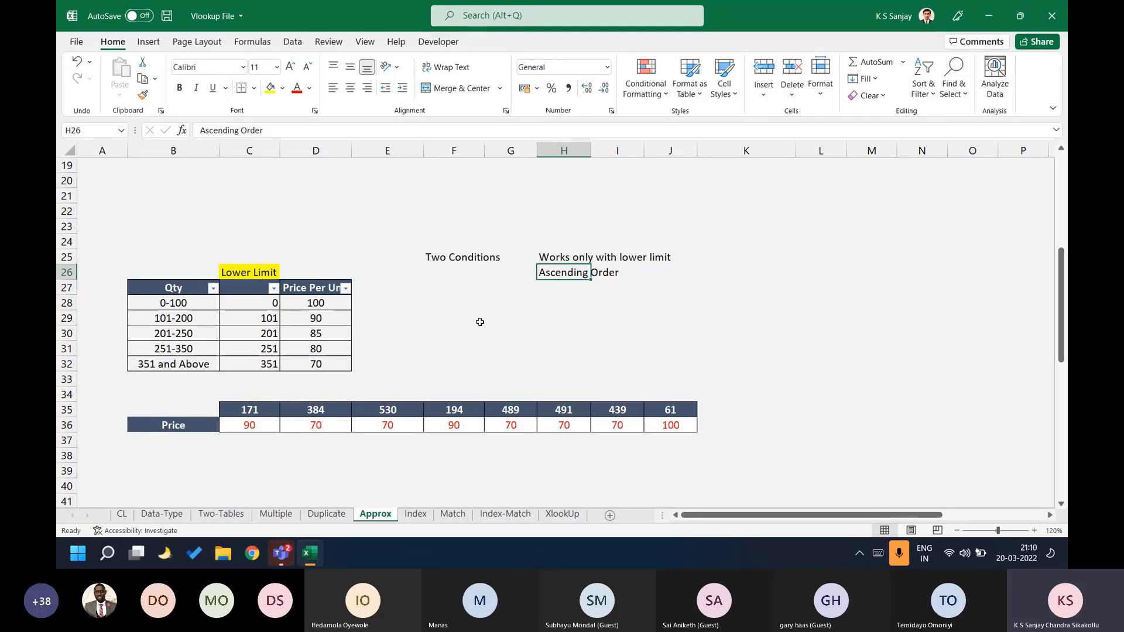
Start an XLOOKUP formula in C37 with C35 as the lookup value and $C$28:$C$32 as the lookup array.
{"action": "left_click", "coordinate": [250, 440]}
{"action": "type", "text": "=XLOOKUP("}
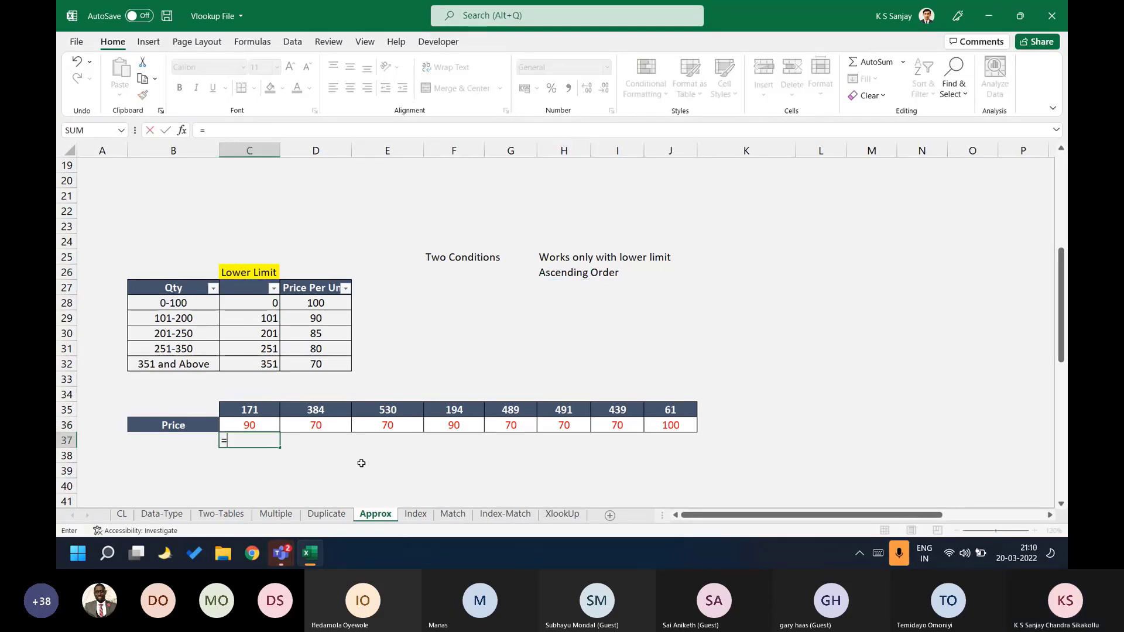
{"action": "key", "text": "Tab"}
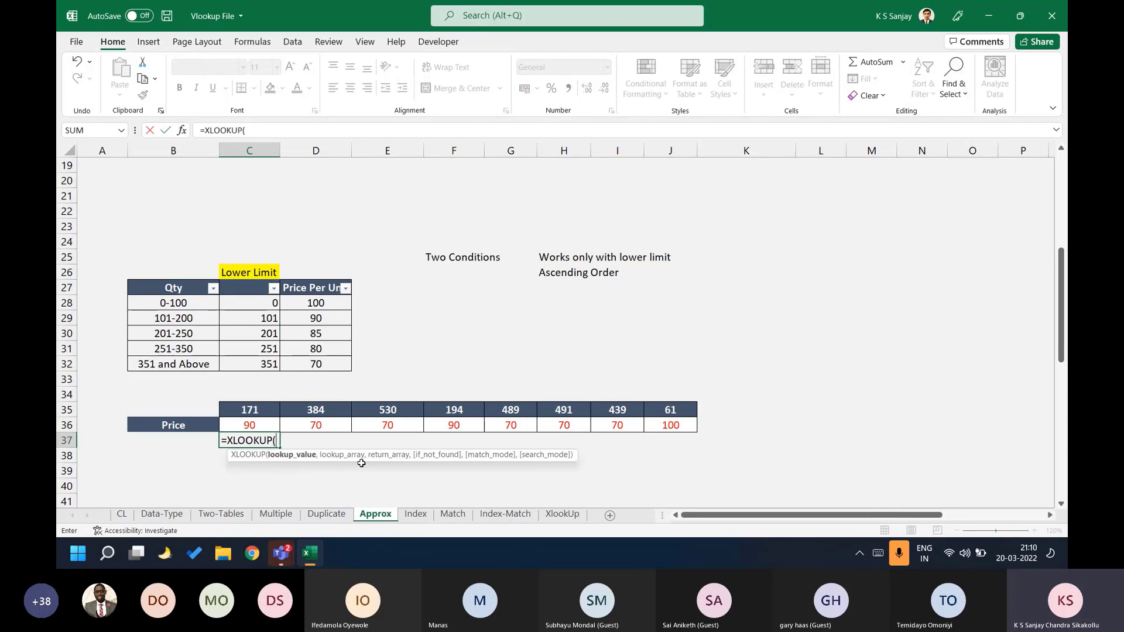
{"action": "left_click", "coordinate": [249, 410]}
{"action": "type", "text": ","}
{"action": "left_click_drag", "start_coordinate": [258, 302], "coordinate": [269, 364]}
{"action": "key", "text": "F4"}
{"action": "type", "text": ","}
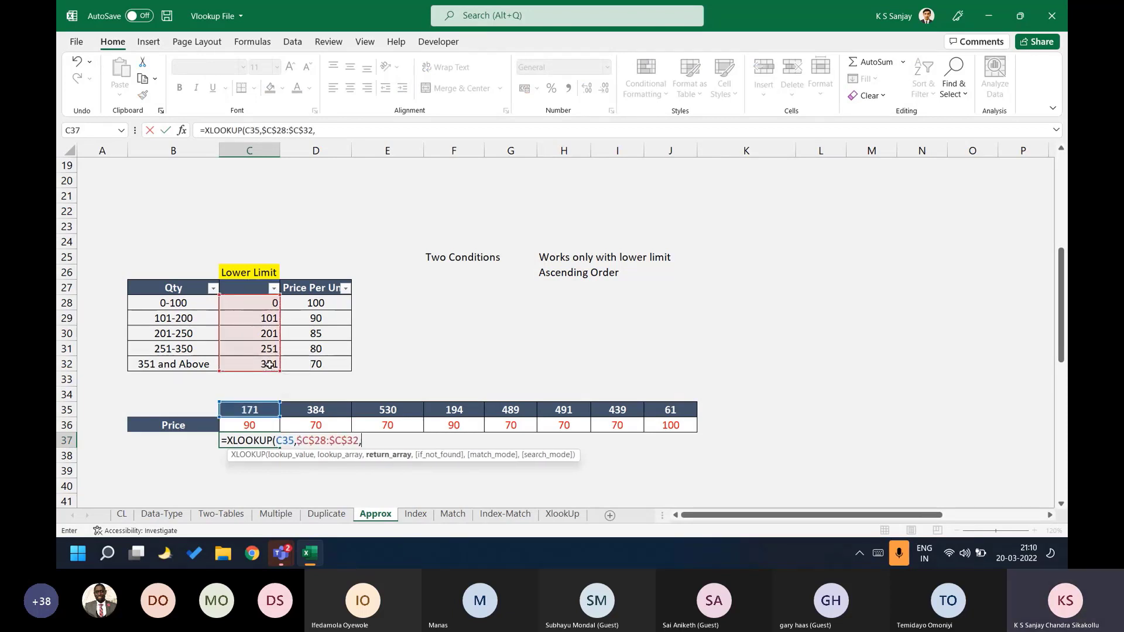
Complete the C37 formula with return array $D$28:$D$32, no if_not_found value, and match mode -1.
{"action": "left_click_drag", "start_coordinate": [313, 303], "coordinate": [326, 363]}
{"action": "key", "text": "F4"}
{"action": "type", "text": ",,"}
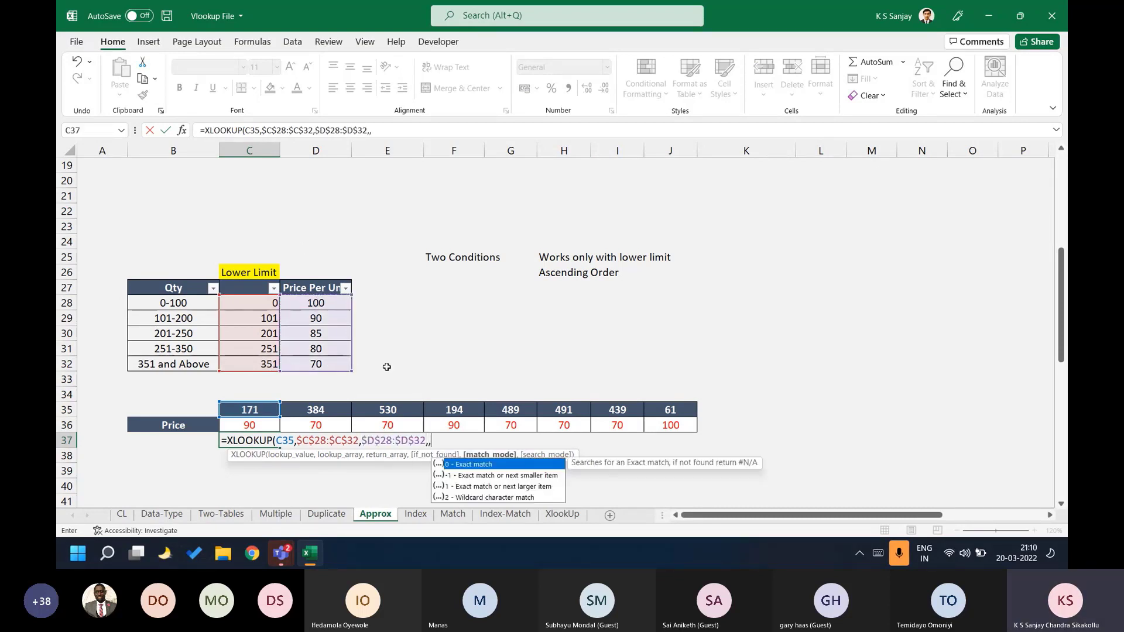
{"action": "key", "text": "Down"}
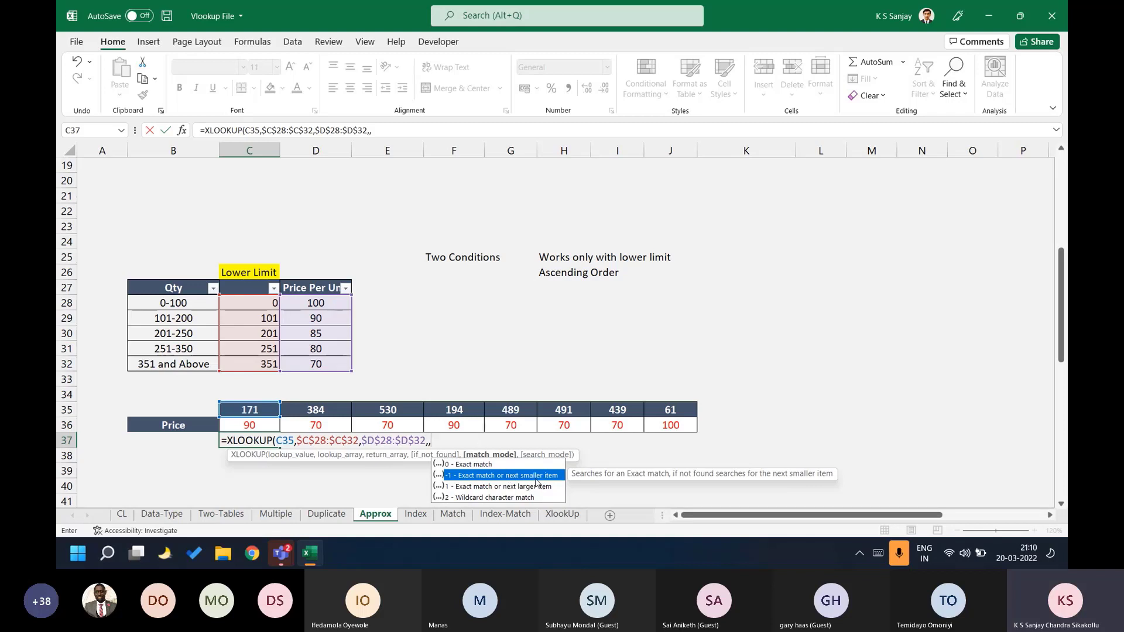
{"action": "key", "text": "Tab"}
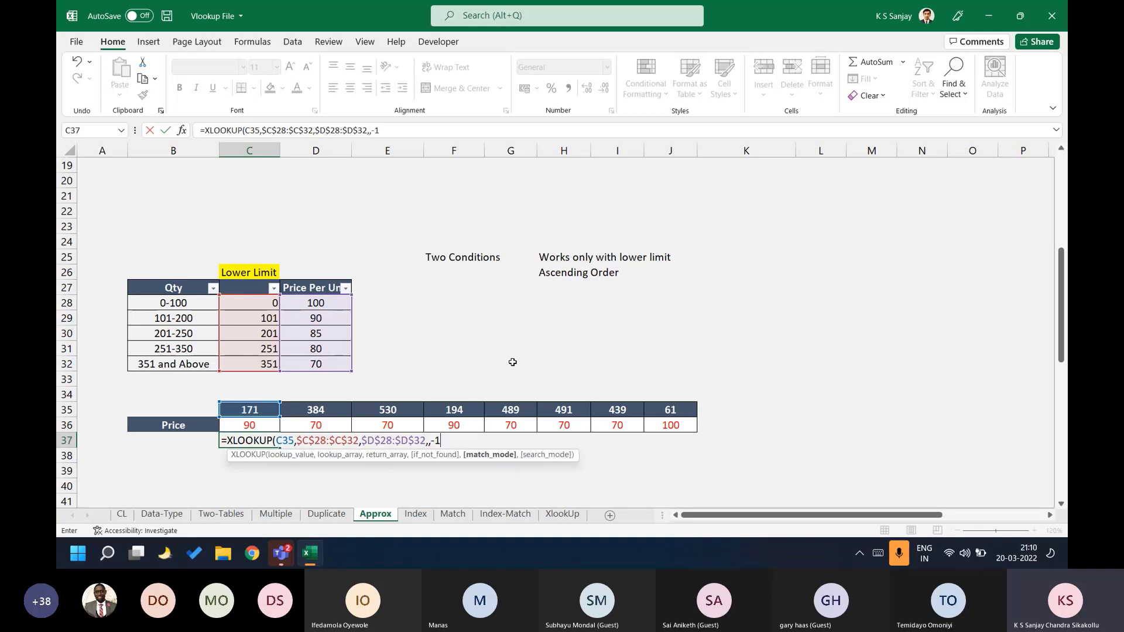
{"action": "key", "text": "ctrl+Return"}
Copy the XLOOKUP formula from C37 across the row to J37.
{"action": "key", "text": "ctrl+c"}
{"action": "key", "text": "shift+Right"}
{"action": "key", "text": "shift+Right"}
{"action": "key", "text": "shift+Right"}
{"action": "key", "text": "shift+Right"}
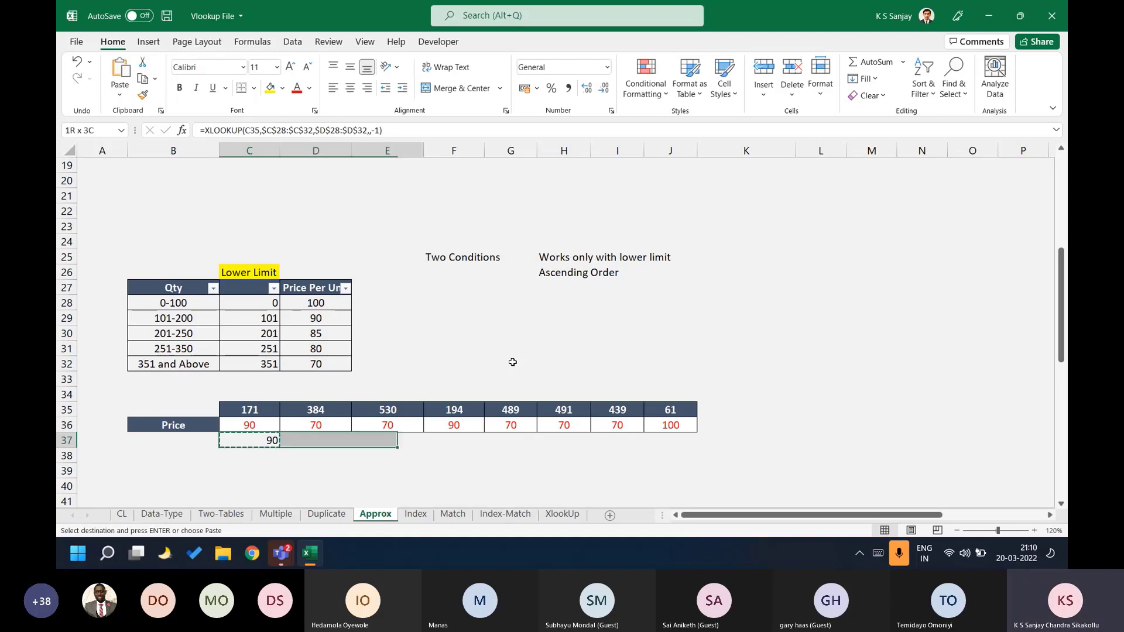
{"action": "key", "text": "shift+Right"}
{"action": "key", "text": "shift+Right"}
{"action": "key", "text": "shift+Right"}
{"action": "key", "text": "ctrl+v"}
{"action": "key", "text": "Escape"}
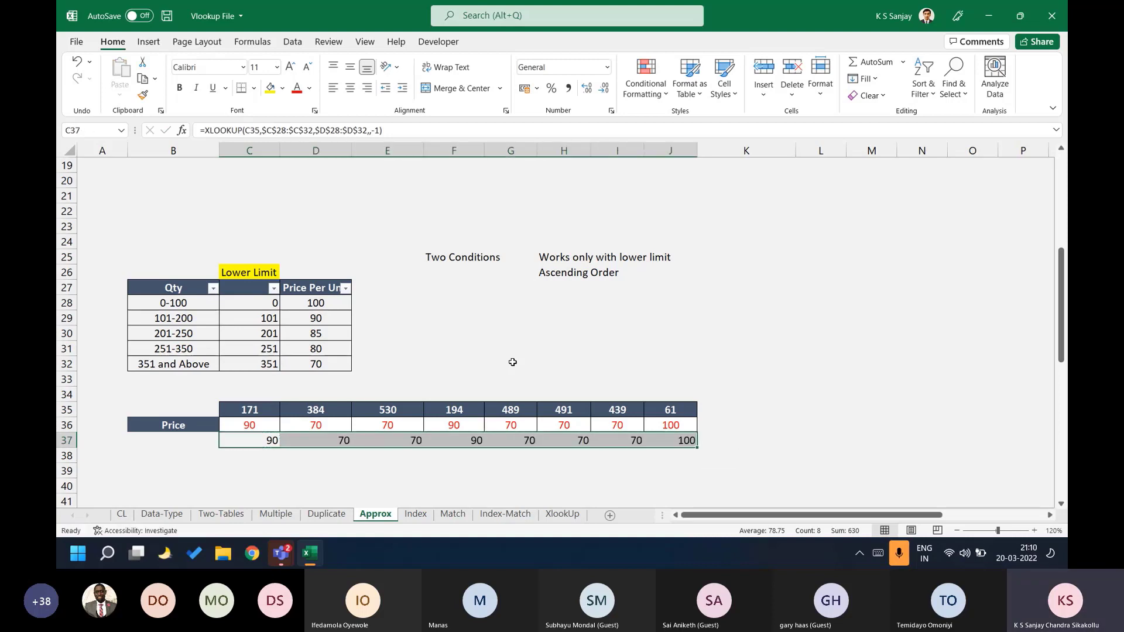
Copy the full XLOOKUP formula text from C37 and paste it unchanged into C38.
{"action": "key", "text": "Down"}
{"action": "key", "text": "Up"}
{"action": "key", "text": "F2"}
{"action": "key", "text": "shift+Left"}
{"action": "key", "text": "shift+Left"}
{"action": "key", "text": "shift+Left"}
{"action": "key", "text": "shift+Left"}
{"action": "key", "text": "shift+Left"}
{"action": "key", "text": "shift+Left"}
{"action": "key", "text": "shift+Left"}
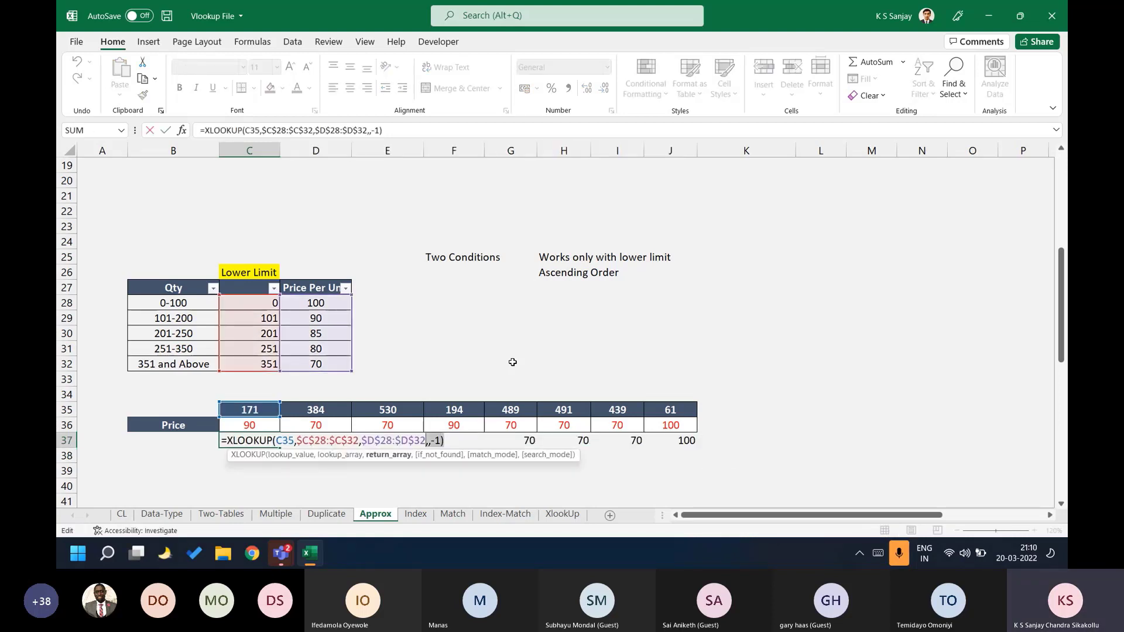
{"action": "key", "text": "shift+Left"}
{"action": "key", "text": "shift+Left"}
{"action": "key", "text": "shift+Left"}
{"action": "key", "text": "shift+Left"}
{"action": "key", "text": "shift+Left"}
{"action": "key", "text": "shift+Left"}
{"action": "key", "text": "shift+Left"}
{"action": "key", "text": "shift+Left"}
{"action": "key", "text": "shift+Left"}
{"action": "key", "text": "shift+Left"}
{"action": "key", "text": "shift+Left"}
{"action": "key", "text": "shift+Left"}
{"action": "key", "text": "shift+Left"}
{"action": "key", "text": "shift+Left"}
{"action": "key", "text": "shift+Left"}
{"action": "key", "text": "shift+Left"}
{"action": "key", "text": "shift+Left"}
{"action": "key", "text": "shift+Left"}
{"action": "key", "text": "shift+Left"}
{"action": "key", "text": "shift+Left"}
{"action": "key", "text": "Return"}
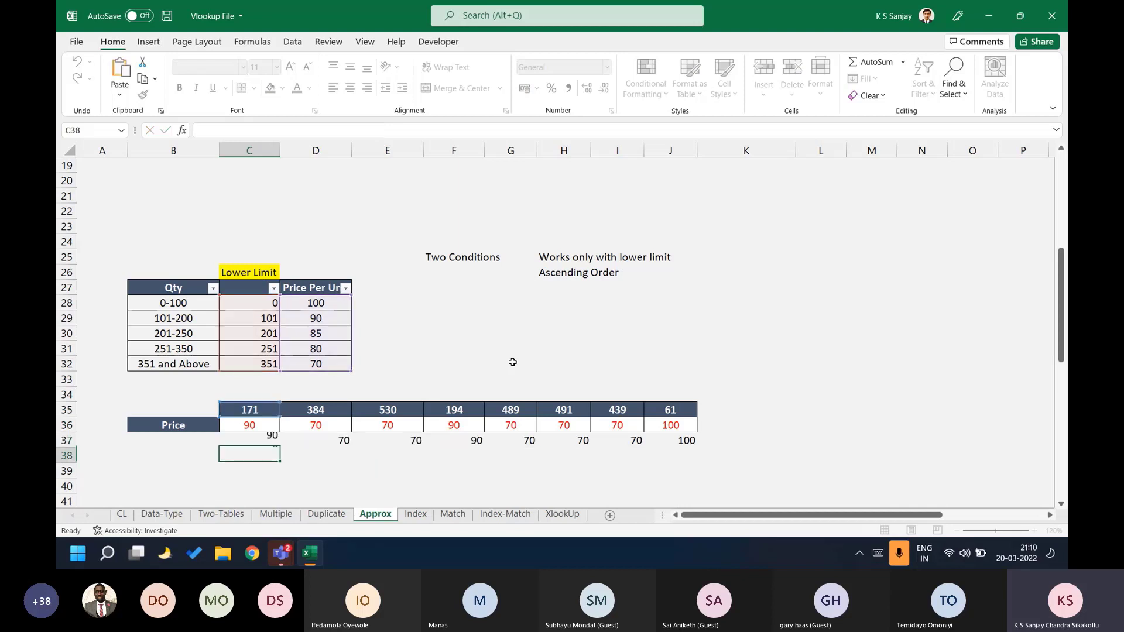
{"action": "key", "text": "ctrl+v"}
Change the match mode of the XLOOKUP formula in C38 to 1, exact match or next larger item.
{"action": "key", "text": "F2"}
{"action": "key", "text": "Left"}
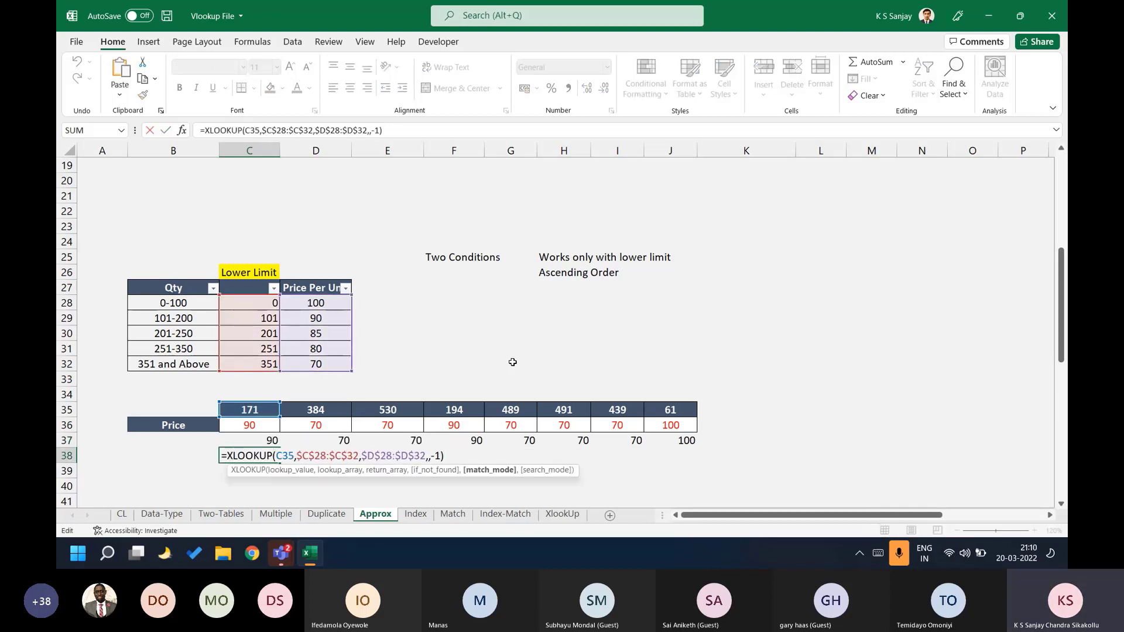
{"action": "key", "text": "BackSpace"}
{"action": "key", "text": "BackSpace"}
{"action": "key", "text": "Down"}
{"action": "key", "text": "Down"}
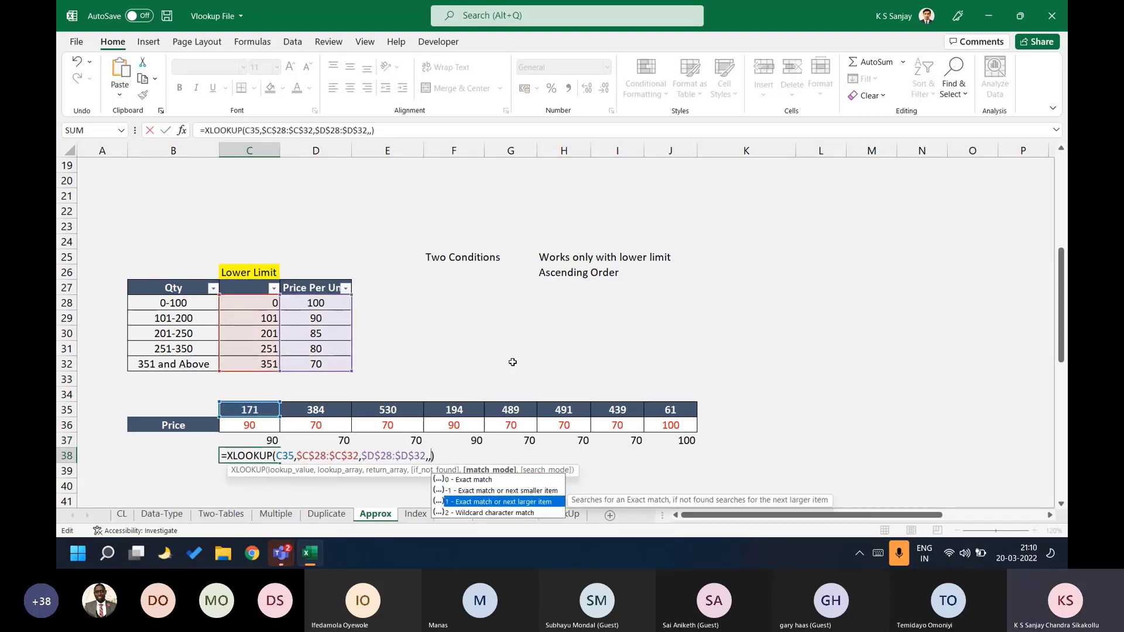
{"action": "key", "text": "Up"}
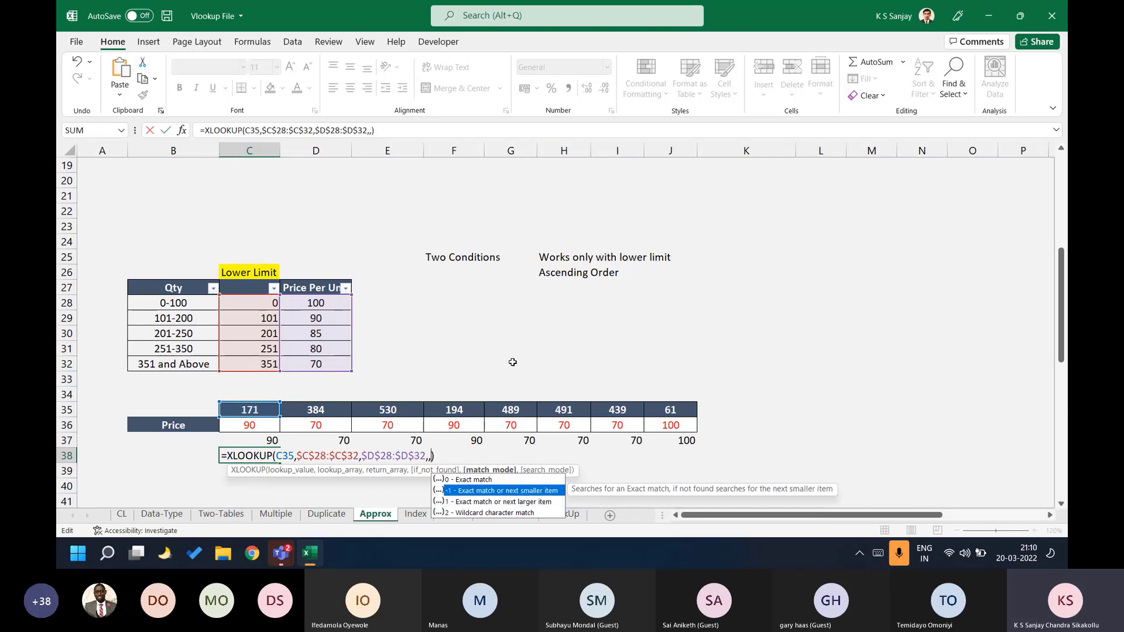
{"action": "key", "text": "Tab"}
{"action": "key", "text": "Return"}
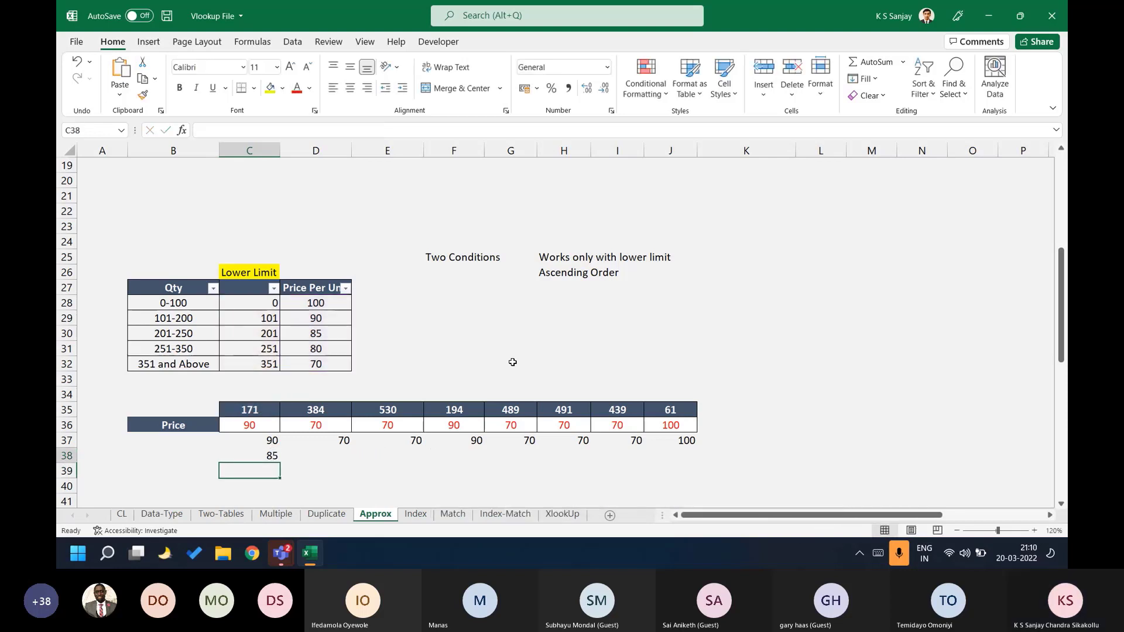
Copy the next-larger XLOOKUP formula from C38 across the row to J38.
{"action": "key", "text": "Up"}
{"action": "key", "text": "ctrl+c"}
{"action": "key", "text": "shift+Right"}
{"action": "key", "text": "shift+Right"}
{"action": "key", "text": "shift+Right"}
{"action": "key", "text": "shift+Right"}
{"action": "key", "text": "shift+Right"}
{"action": "key", "text": "shift+Right"}
{"action": "key", "text": "shift+Right"}
{"action": "key", "text": "ctrl+v"}
{"action": "key", "text": "Escape"}
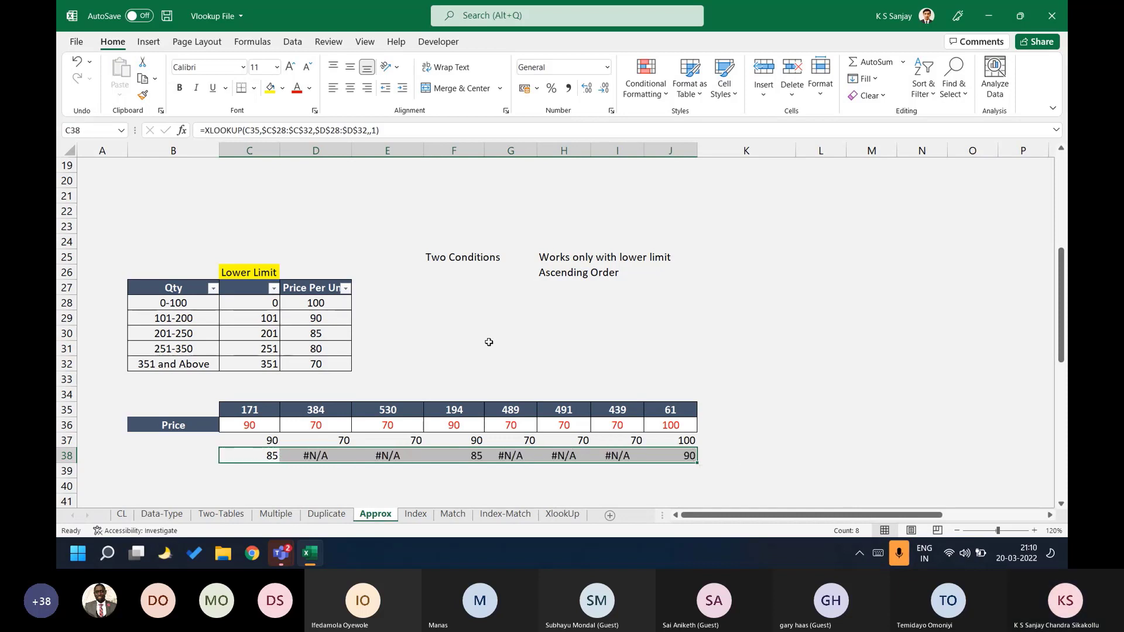
Compare the XLOOKUP results in row 37 with those in row 38.
{"action": "left_click", "coordinate": [277, 442]}
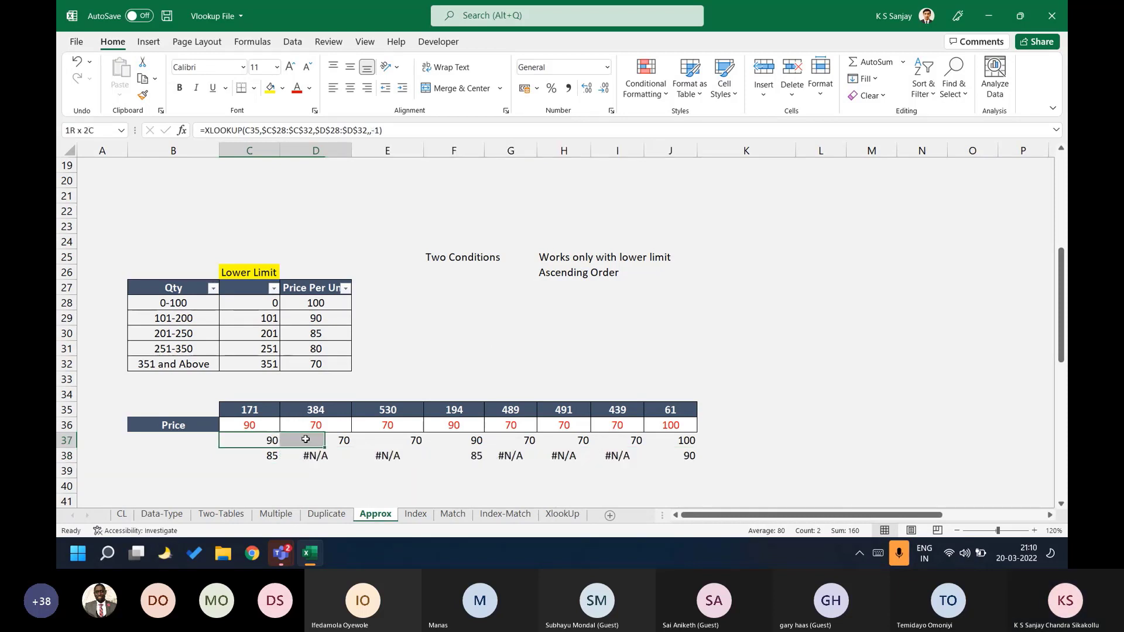
{"action": "key", "text": "shift+Right"}
{"action": "key", "text": "shift+Right"}
{"action": "key", "text": "shift+Right"}
{"action": "key", "text": "shift+Right"}
{"action": "key", "text": "shift+Right"}
{"action": "key", "text": "shift+Right"}
{"action": "key", "text": "shift+Right"}
{"action": "left_click_drag", "start_coordinate": [247, 457], "coordinate": [658, 465]}
Examine the match mode arguments of the XLOOKUP formulas in C37 and C38.
{"action": "left_click", "coordinate": [273, 441]}
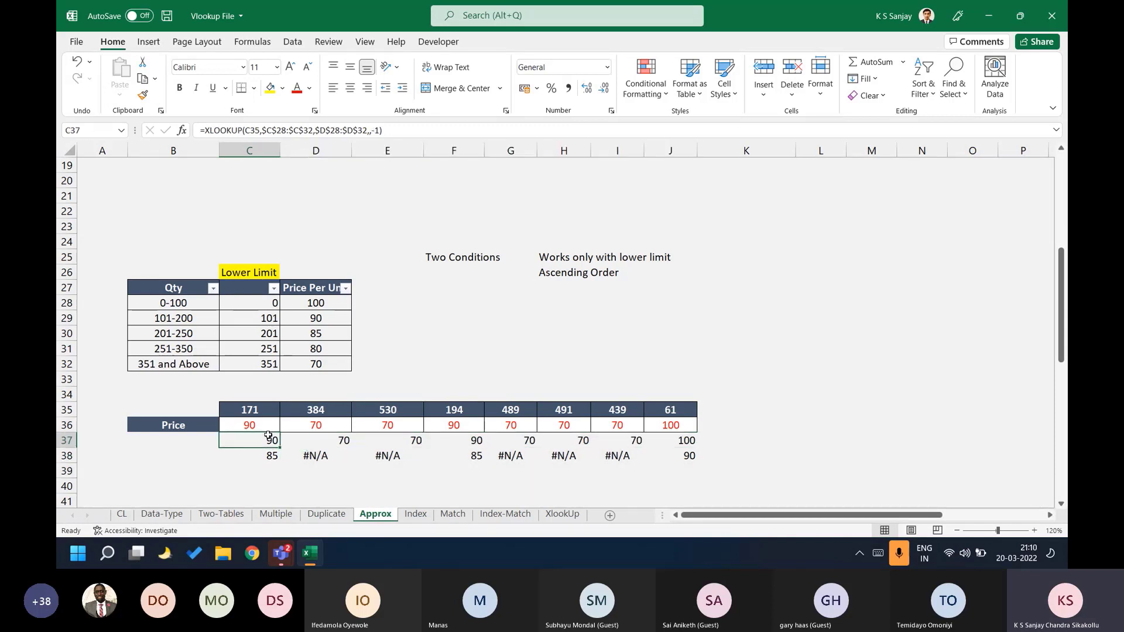
{"action": "key", "text": "F2"}
{"action": "left_click_drag", "start_coordinate": [441, 441], "coordinate": [432, 442]}
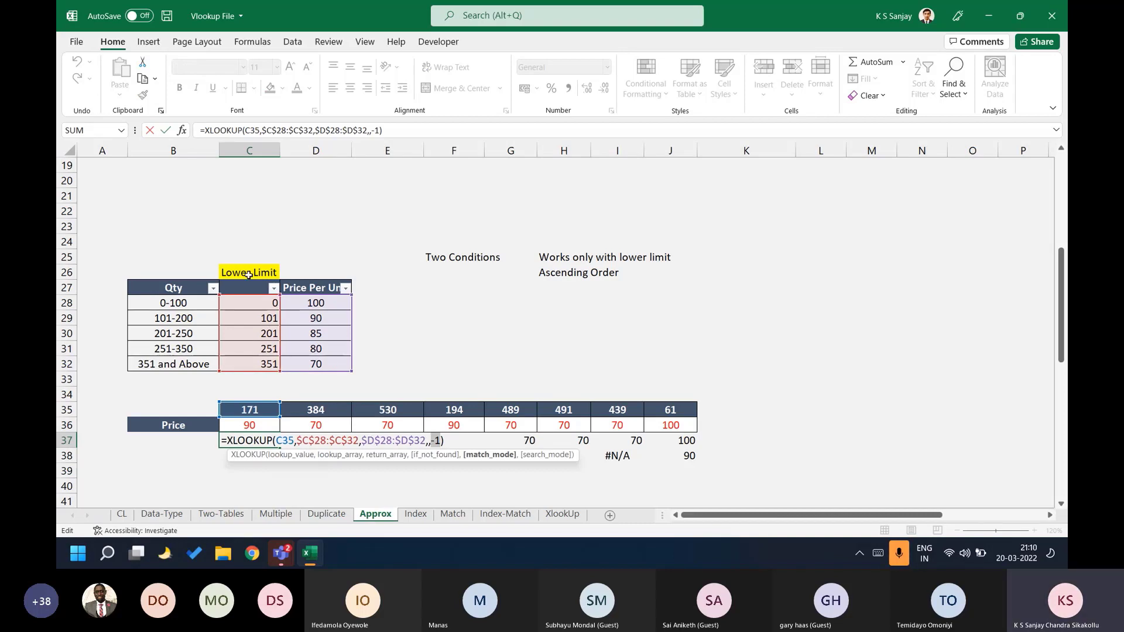
{"action": "key", "text": "Return"}
{"action": "key", "text": "F2"}
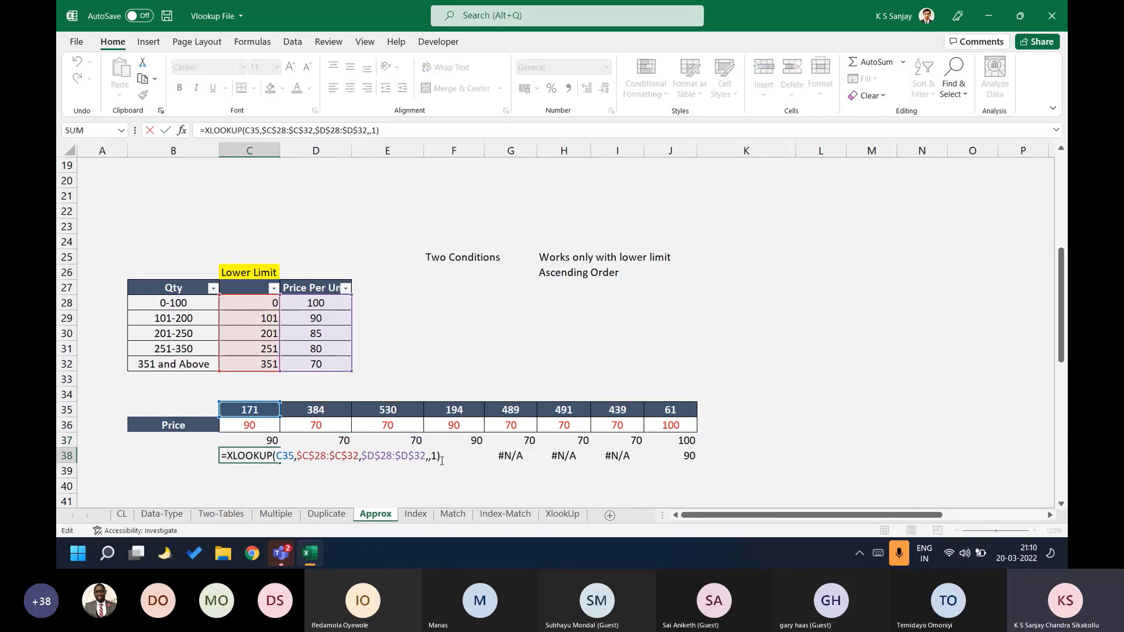
{"action": "left_click_drag", "start_coordinate": [438, 456], "coordinate": [432, 457]}
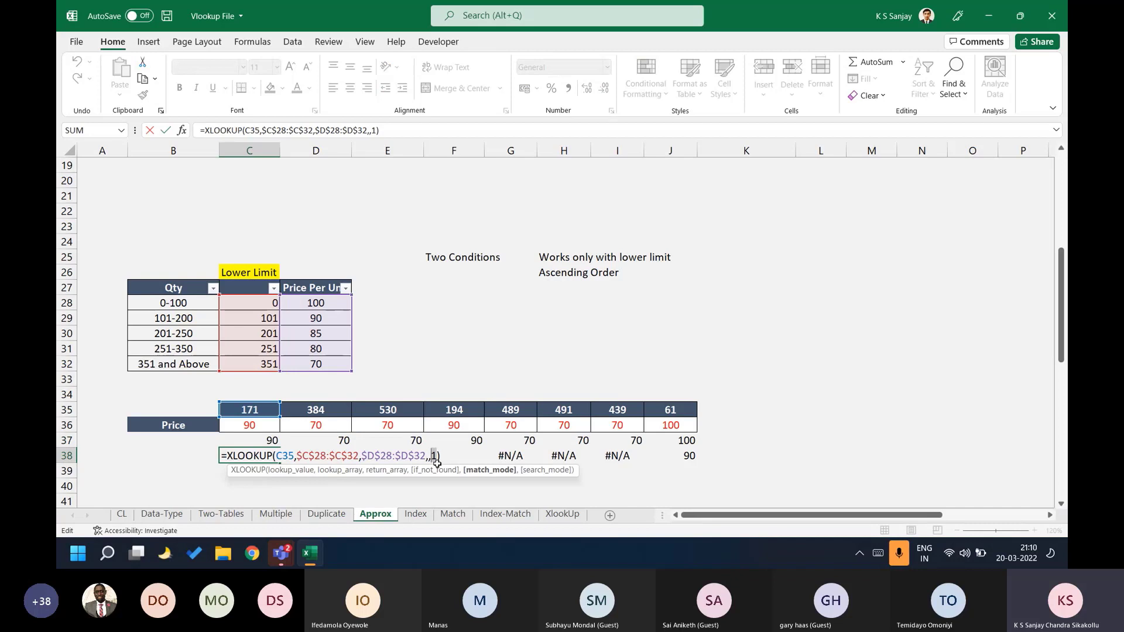
{"action": "key", "text": "Return"}
{"action": "key", "text": "Up"}
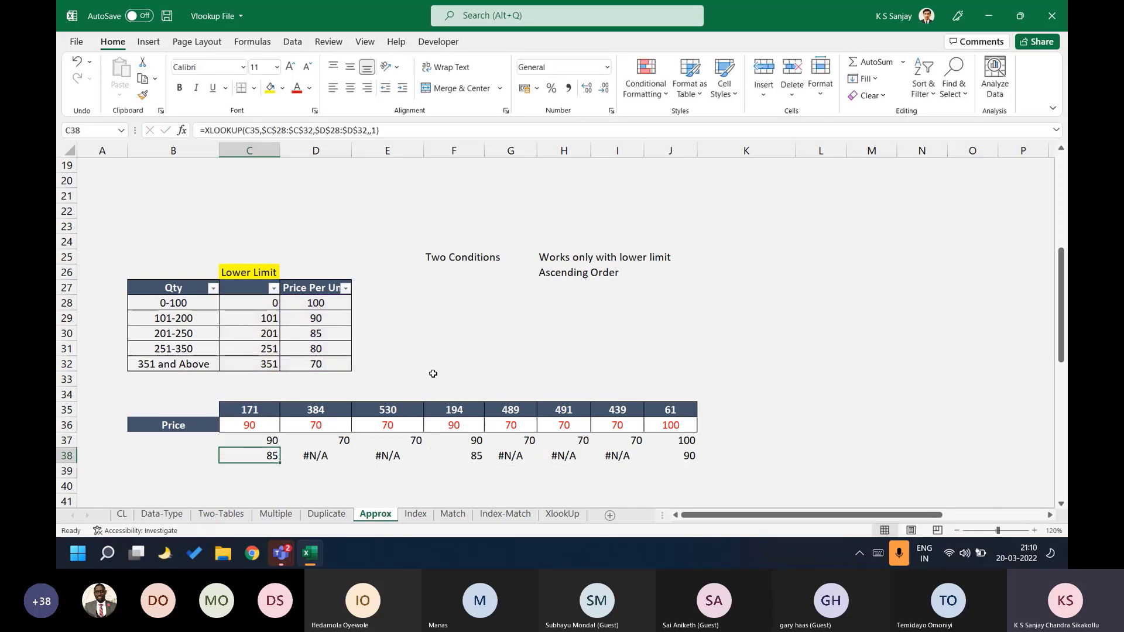
{"action": "left_click", "coordinate": [365, 297]}
{"action": "left_click_drag", "start_coordinate": [319, 288], "coordinate": [334, 374]}
{"action": "key", "text": "ctrl+x"}
{"action": "key", "text": "Right"}
{"action": "key", "text": "ctrl+v"}
{"action": "key", "text": "Left"}
{"action": "key", "text": "Left"}
{"action": "key", "text": "ctrl+z"}
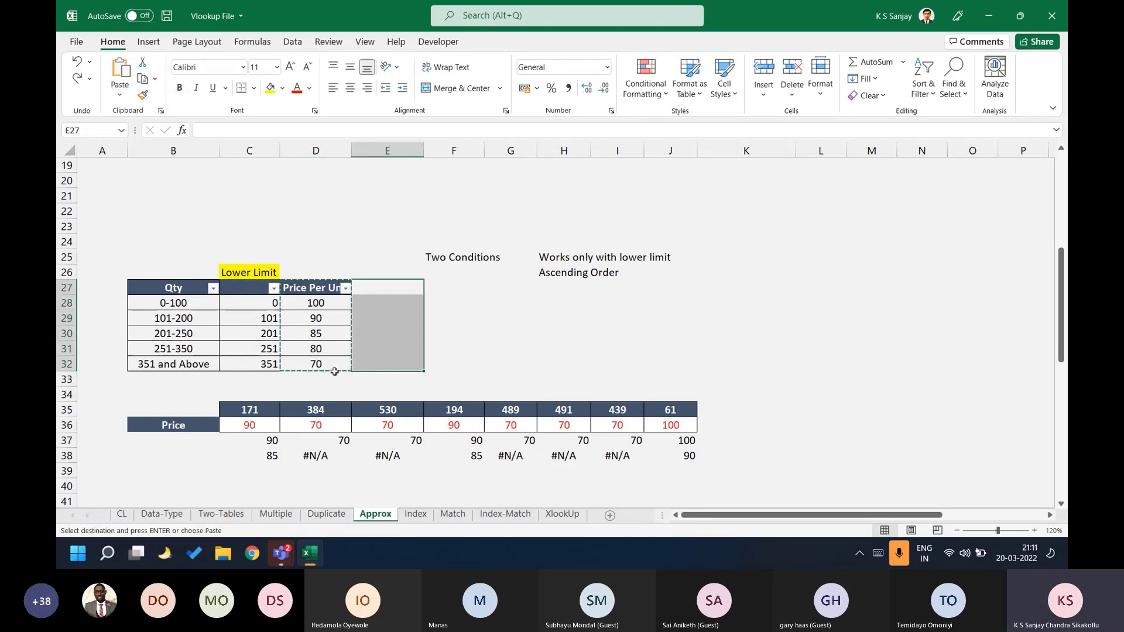
Enter the upper limits 100, 200, 250 and 350 in E28:E31 beside the price table.
{"action": "key", "text": "Down"}
{"action": "type", "text": "100"}
{"action": "key", "text": "Return"}
{"action": "type", "text": "200"}
{"action": "key", "text": "Return"}
{"action": "type", "text": "300"}
{"action": "key", "text": "Return"}
{"action": "key", "text": "Up"}
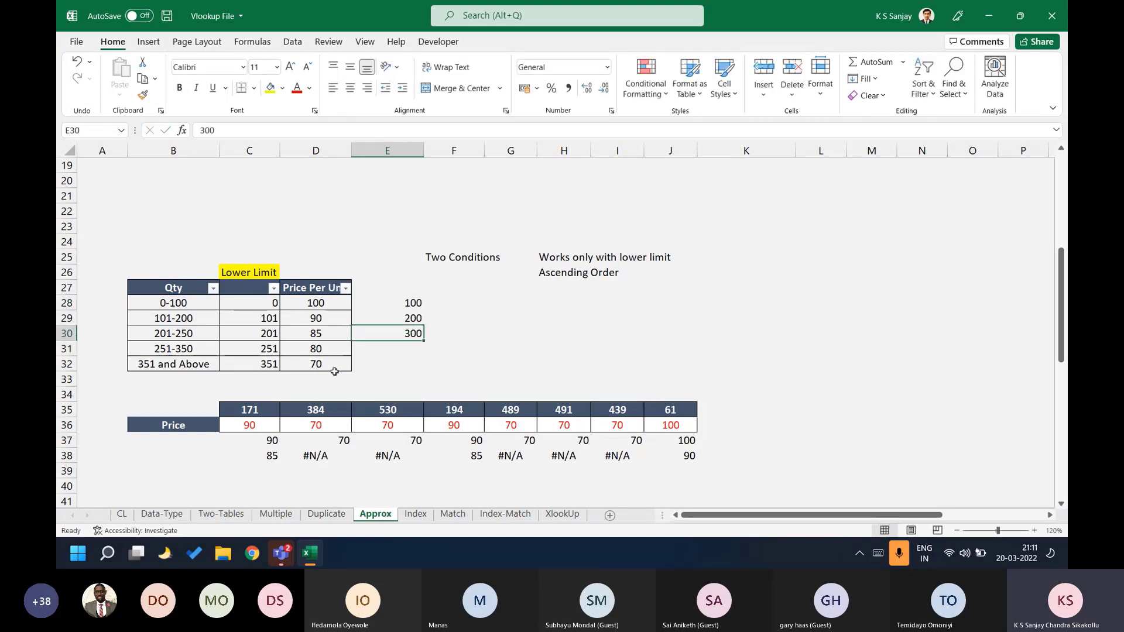
{"action": "type", "text": "250"}
{"action": "key", "text": "Return"}
{"action": "type", "text": "350"}
{"action": "key", "text": "Return"}
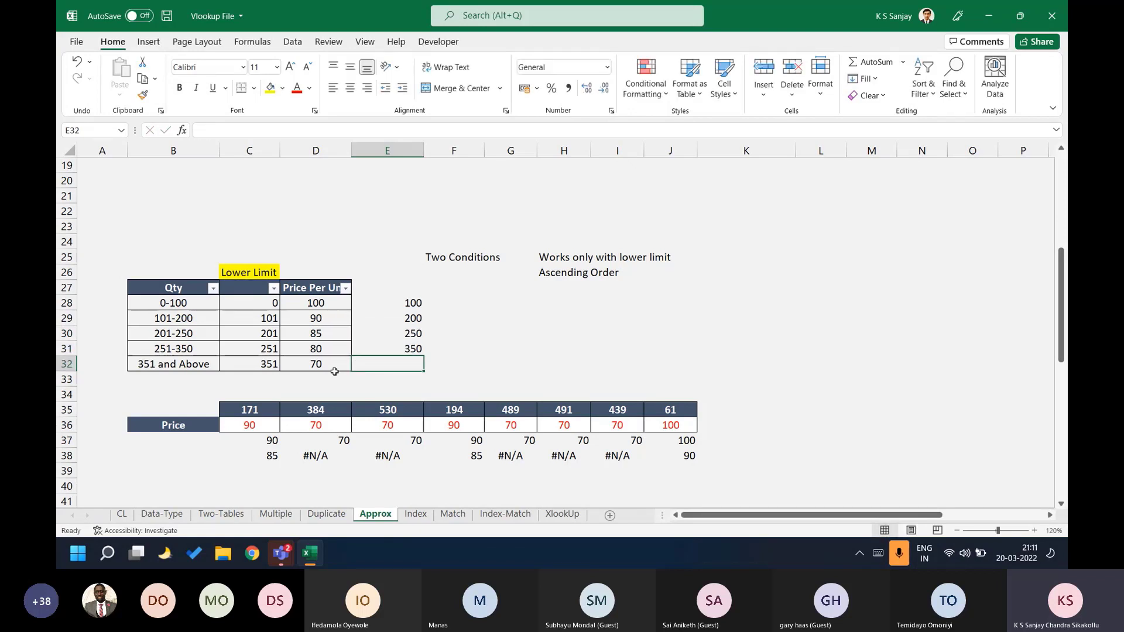
Enter 1000 in E32 as the upper limit for the "351 and Above" range.
{"action": "type", "text": "351"}
{"action": "key", "text": "Return"}
{"action": "key", "text": "Up"}
{"action": "key", "text": "Delete"}
{"action": "type", "text": "1000"}
{"action": "key", "text": "Return"}
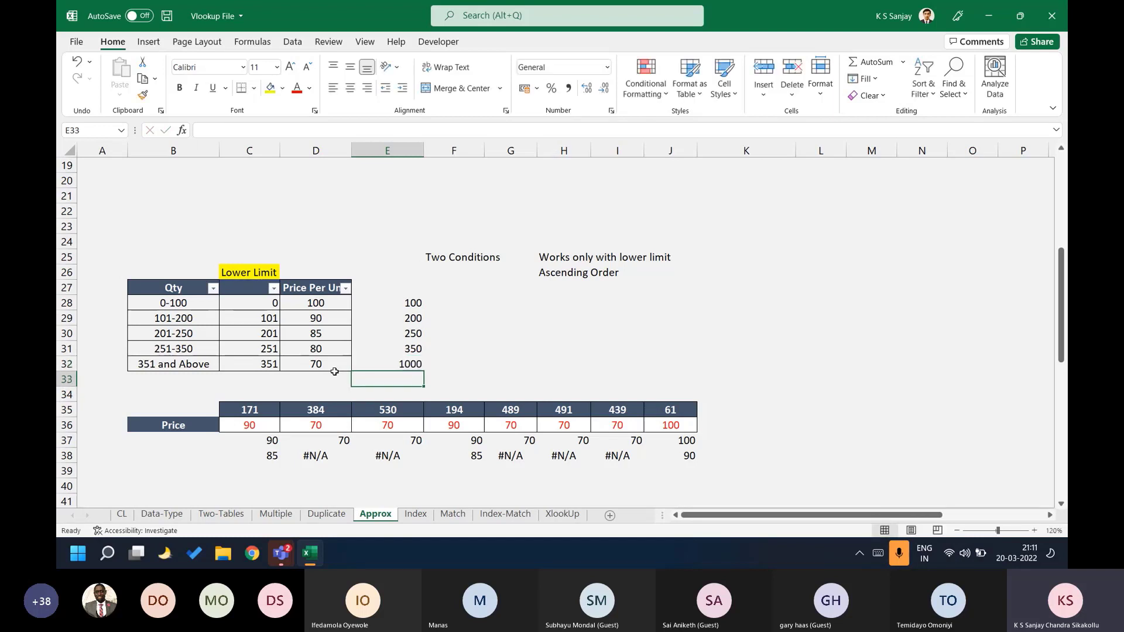
Change the lookup array of the C38 XLOOKUP formula to the upper limits in $E$28:$E$32.
{"action": "double_click", "coordinate": [258, 456]}
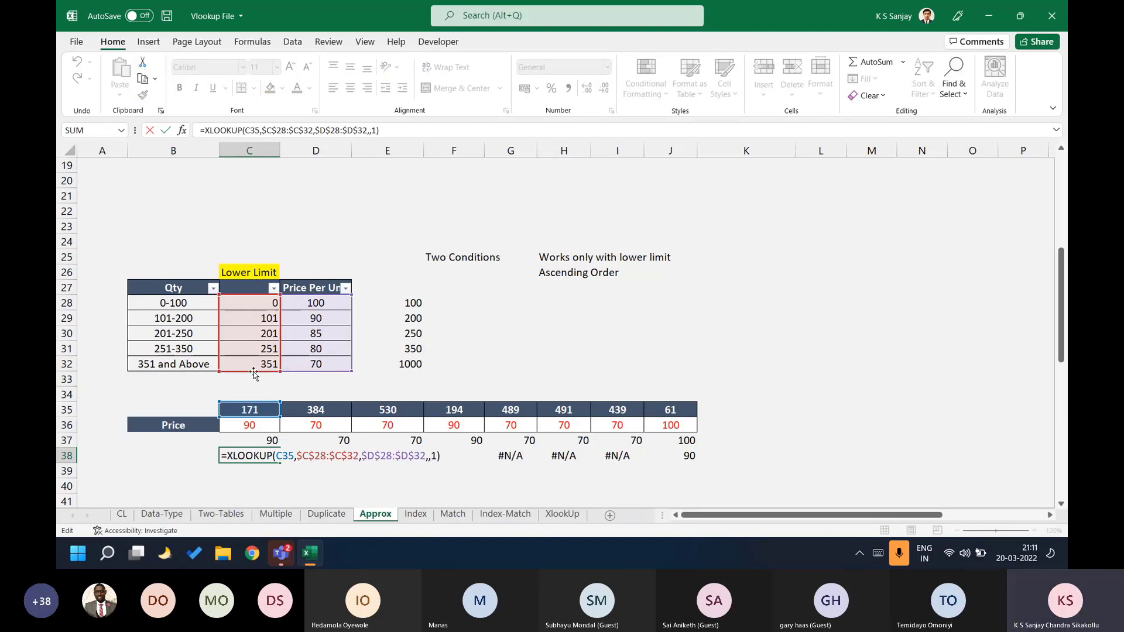
{"action": "left_click_drag", "start_coordinate": [254, 372], "coordinate": [386, 373]}
{"action": "key", "text": "Return"}
Fill the revised upper-limit XLOOKUP formula from C38 across to J38.
{"action": "key", "text": "Up"}
{"action": "key", "text": "shift+Right"}
{"action": "key", "text": "shift+Right"}
{"action": "key", "text": "shift+Right"}
{"action": "key", "text": "shift+Right"}
{"action": "key", "text": "shift+Right"}
{"action": "key", "text": "shift+Right"}
{"action": "key", "text": "shift+Right"}
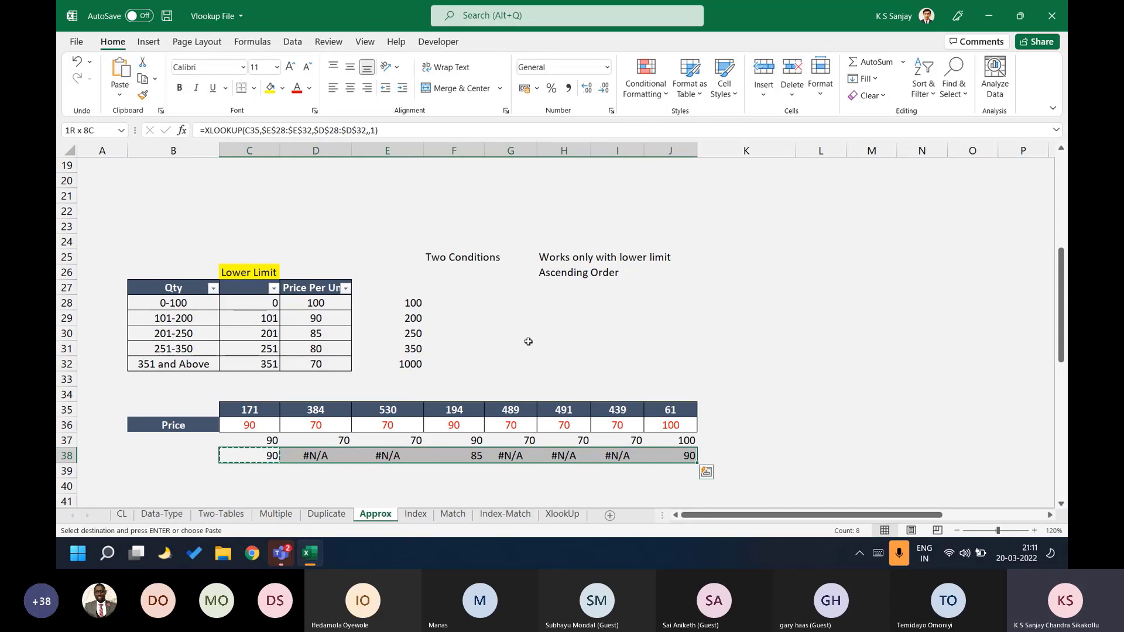
{"action": "key", "text": "ctrl+r"}
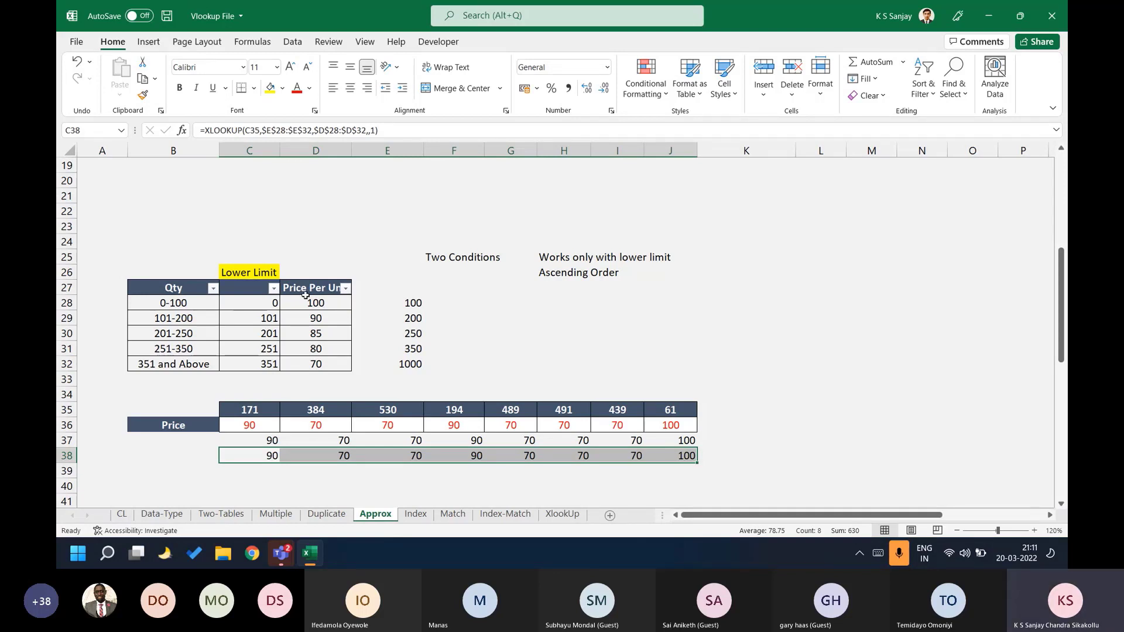
Compare the lower limits with the row 37 results, and the upper limits with the row 38 results.
{"action": "left_click_drag", "start_coordinate": [234, 275], "coordinate": [253, 389]}
{"action": "left_click_drag", "start_coordinate": [246, 440], "coordinate": [772, 440]}
{"action": "left_click_drag", "start_coordinate": [386, 268], "coordinate": [398, 394]}
{"action": "left_click_drag", "start_coordinate": [252, 456], "coordinate": [703, 457]}
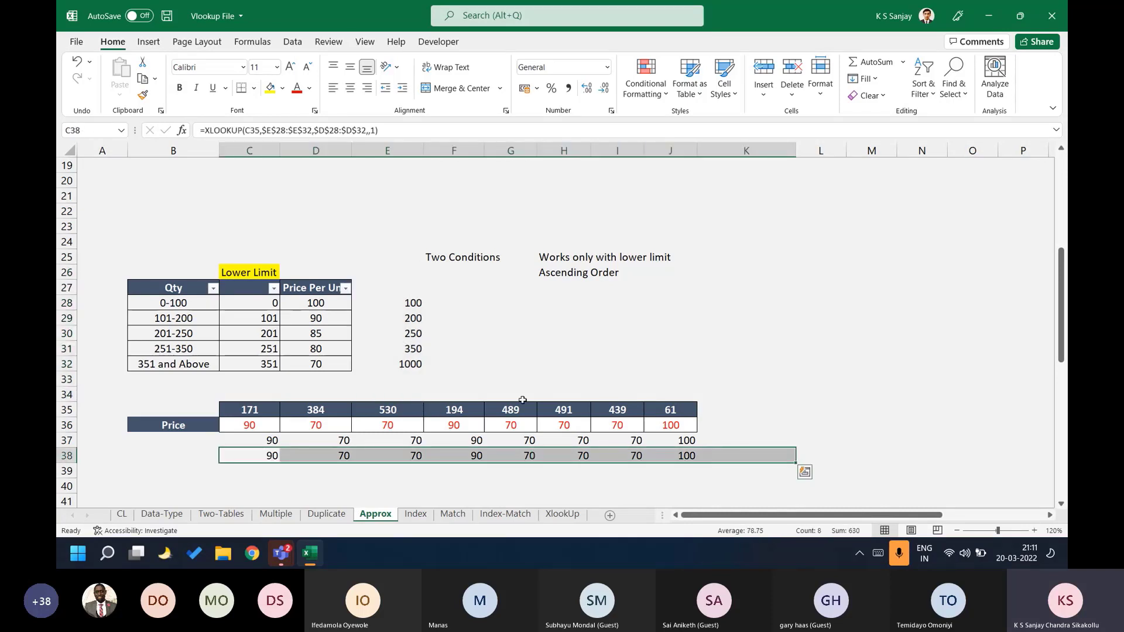
Try sorting the price table by Qty from Z to A, and restore the A to Z order.
{"action": "left_click", "coordinate": [212, 288]}
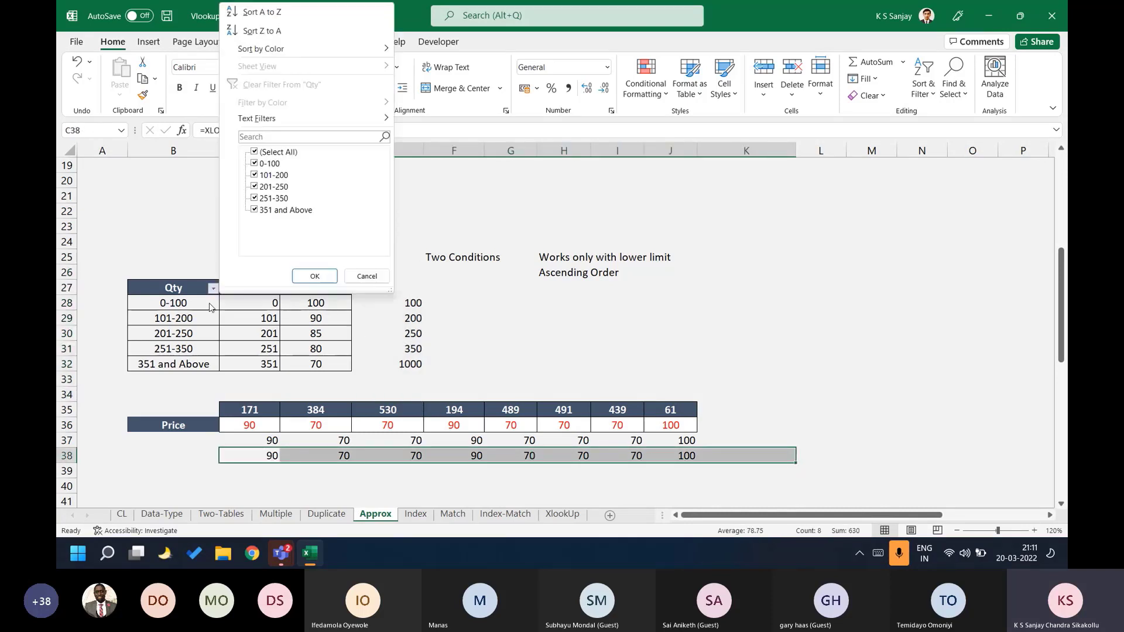
{"action": "left_click", "coordinate": [262, 30]}
{"action": "left_click", "coordinate": [213, 288]}
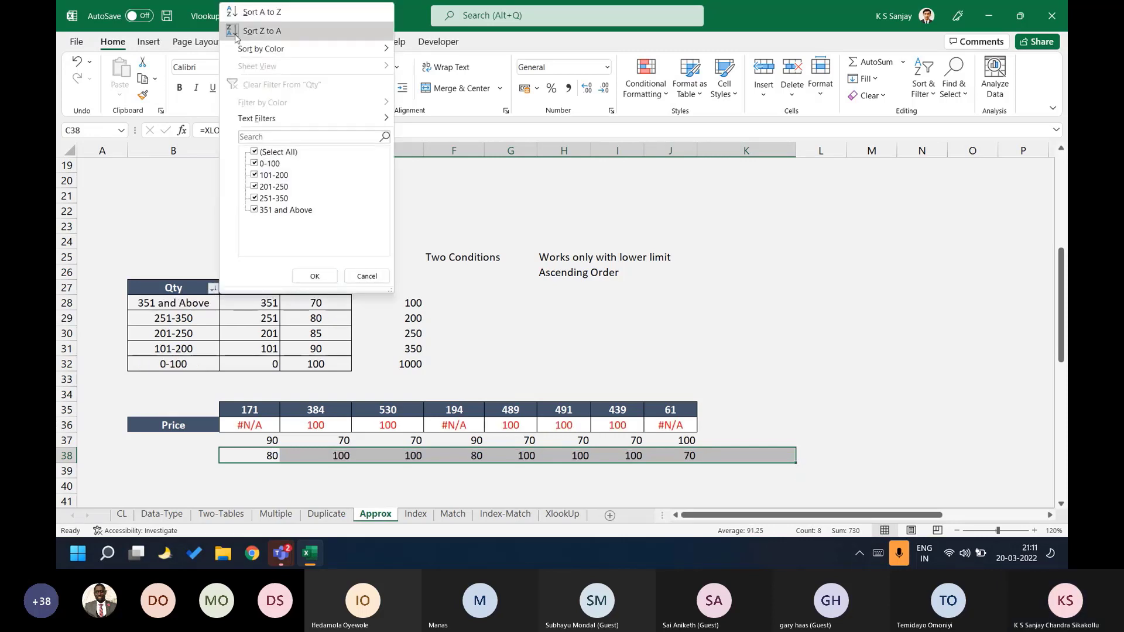
{"action": "left_click", "coordinate": [249, 15]}
{"action": "left_click_drag", "start_coordinate": [264, 457], "coordinate": [761, 457]}
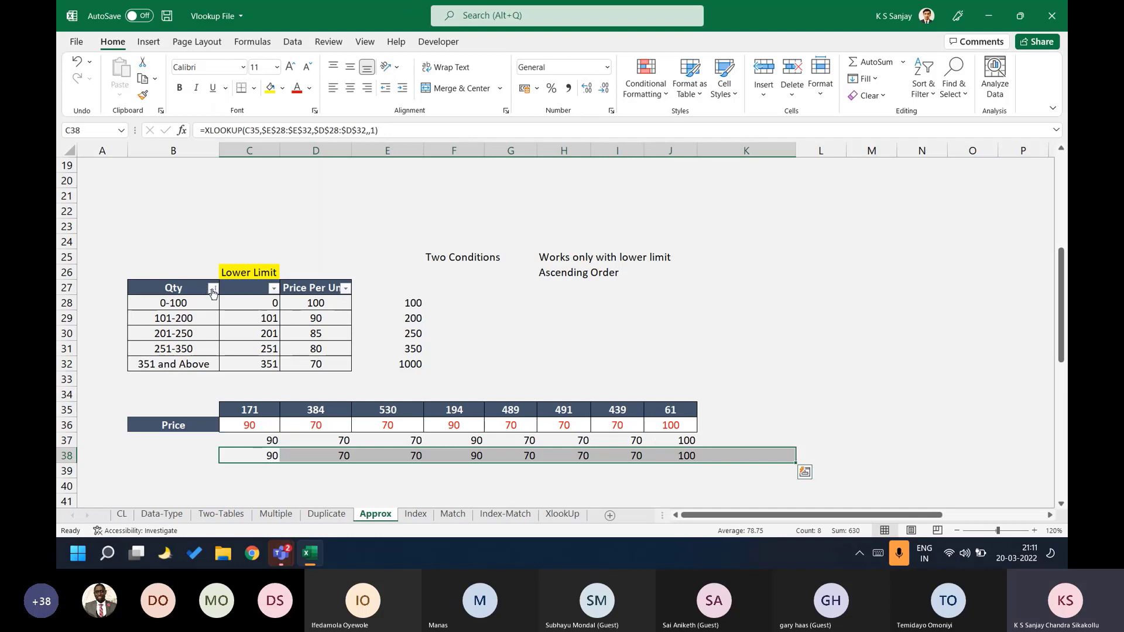
Reapply the filter on header row B27:E27 so that it includes the upper limits column.
{"action": "left_click", "coordinate": [313, 288]}
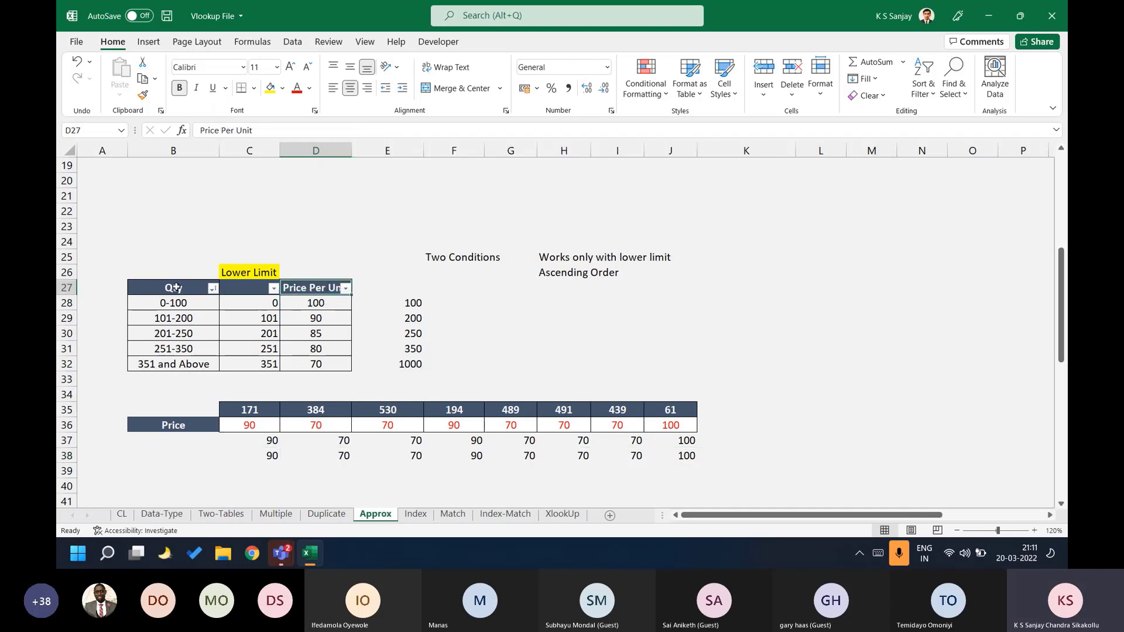
{"action": "left_click_drag", "start_coordinate": [176, 287], "coordinate": [412, 287]}
{"action": "left_click", "coordinate": [292, 41]}
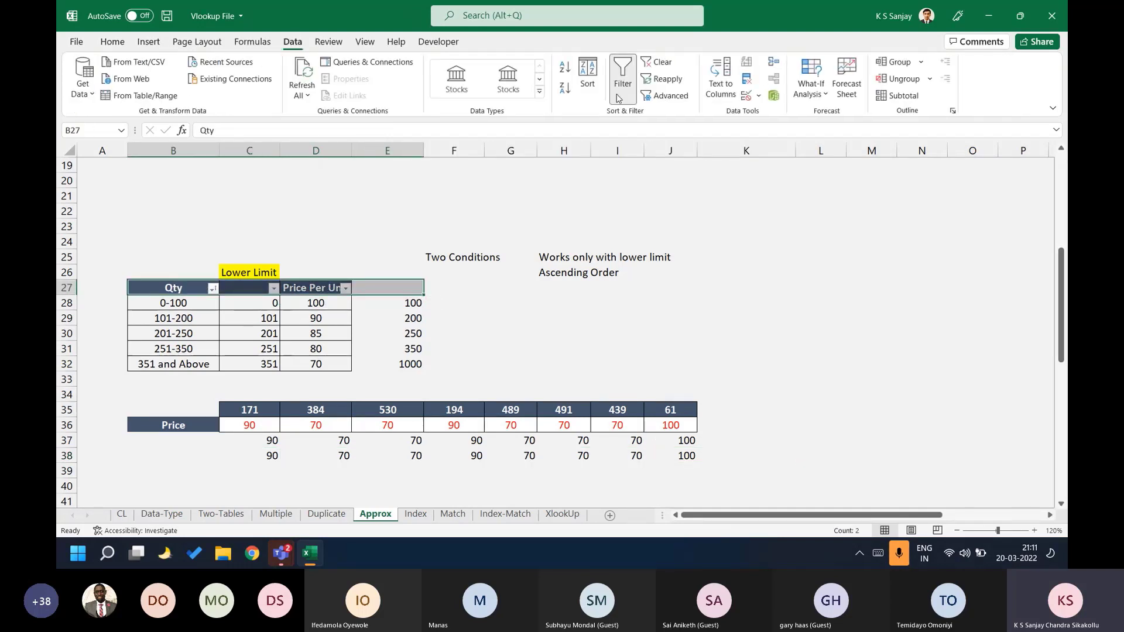
{"action": "left_click", "coordinate": [615, 91]}
{"action": "left_click", "coordinate": [615, 91]}
{"action": "left_click_drag", "start_coordinate": [173, 287], "coordinate": [383, 349]}
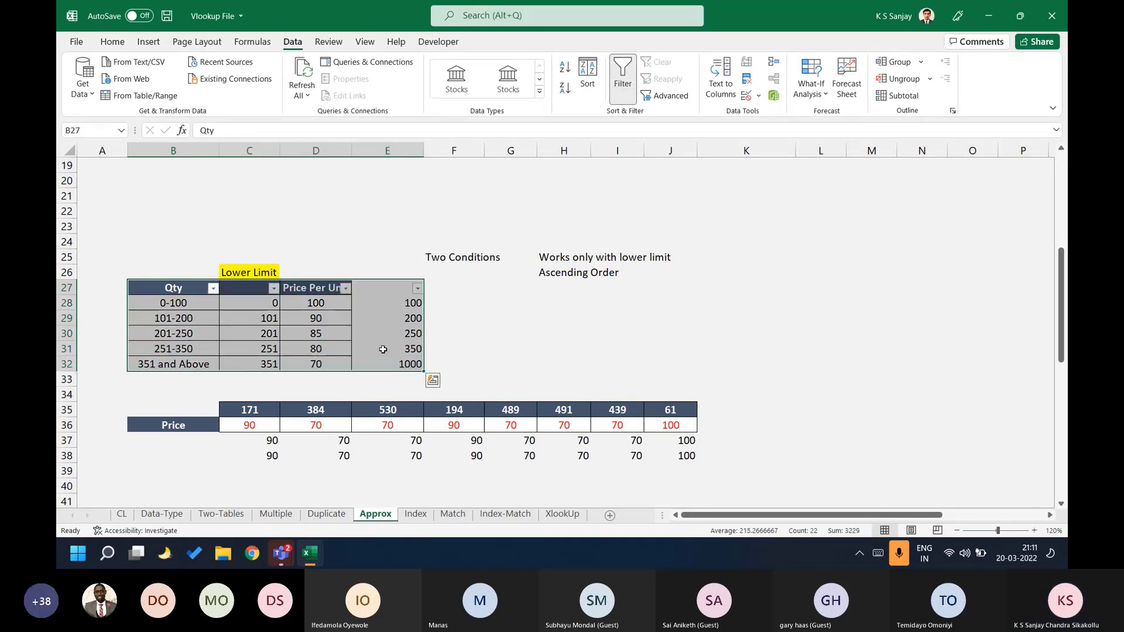
Apply all borders to the price table in B27:E32.
{"action": "left_click", "coordinate": [113, 41]}
{"action": "left_click", "coordinate": [254, 89]}
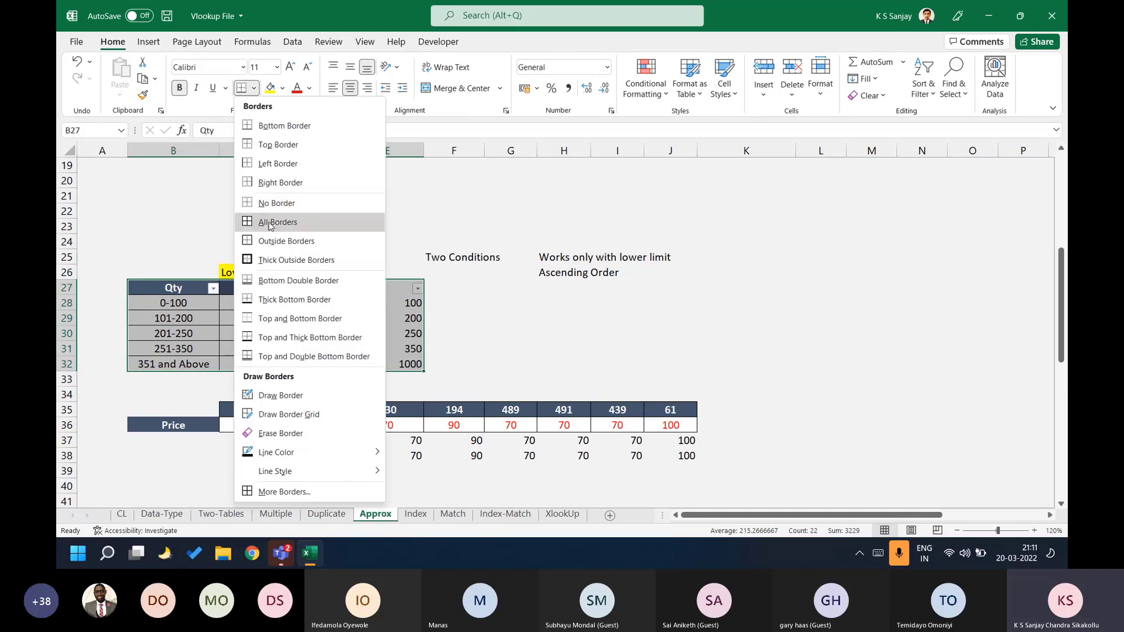
{"action": "left_click", "coordinate": [278, 222]}
{"action": "left_click", "coordinate": [315, 333]}
Sort the price table by Qty from Z to A to check the XLOOKUP results in C37:J38, and restore the A to Z order.
{"action": "left_click", "coordinate": [213, 288]}
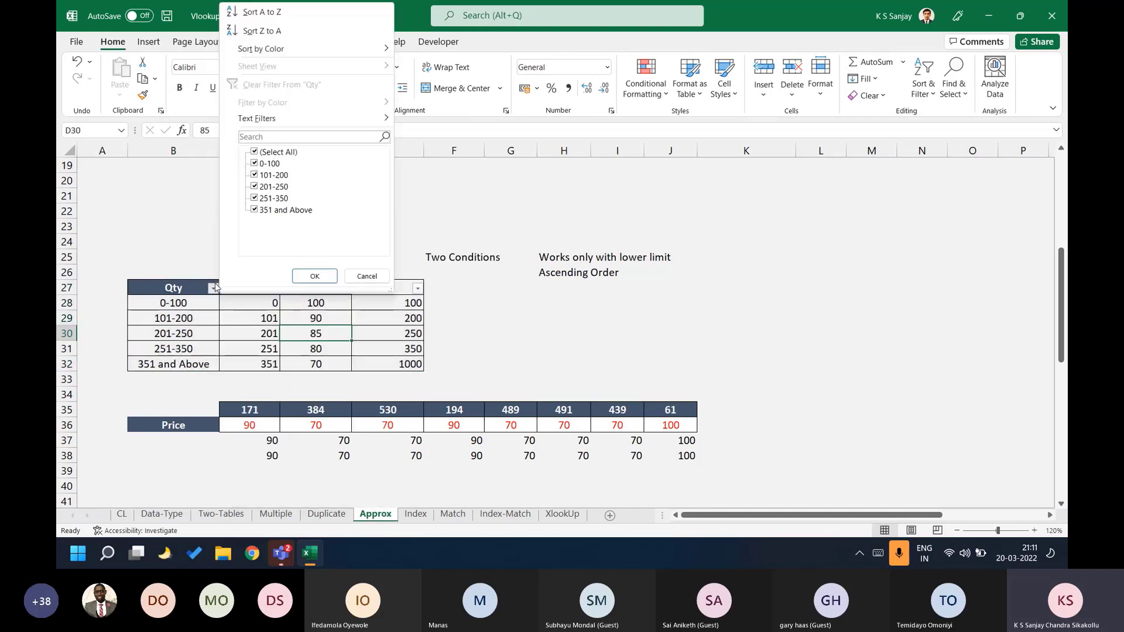
{"action": "left_click", "coordinate": [314, 31]}
{"action": "left_click_drag", "start_coordinate": [272, 440], "coordinate": [683, 454]}
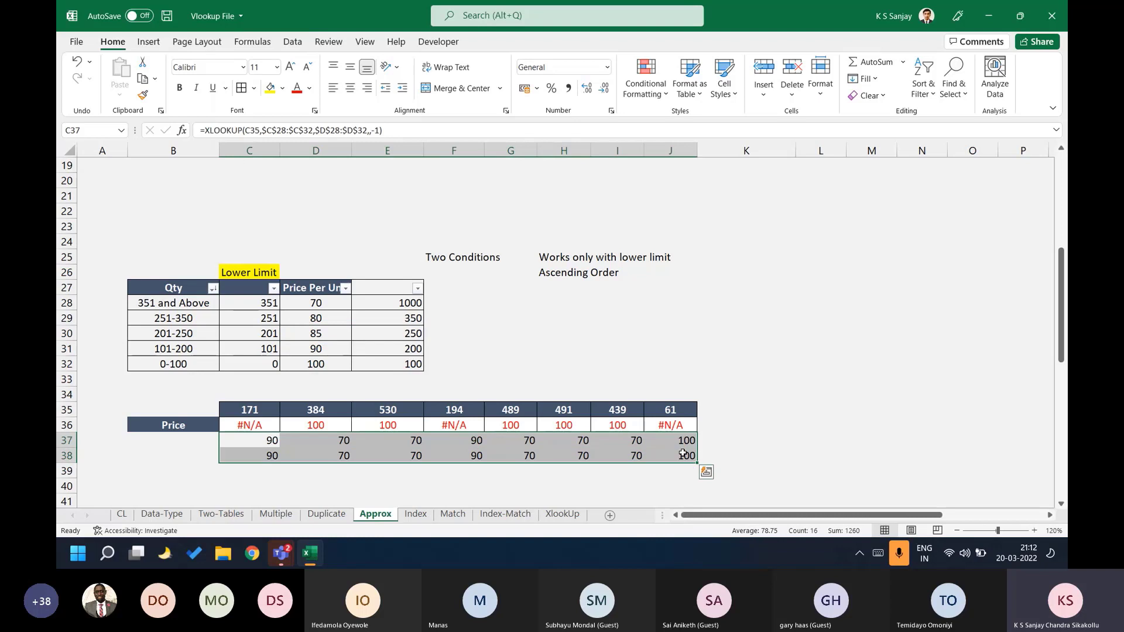
{"action": "left_click", "coordinate": [213, 288]}
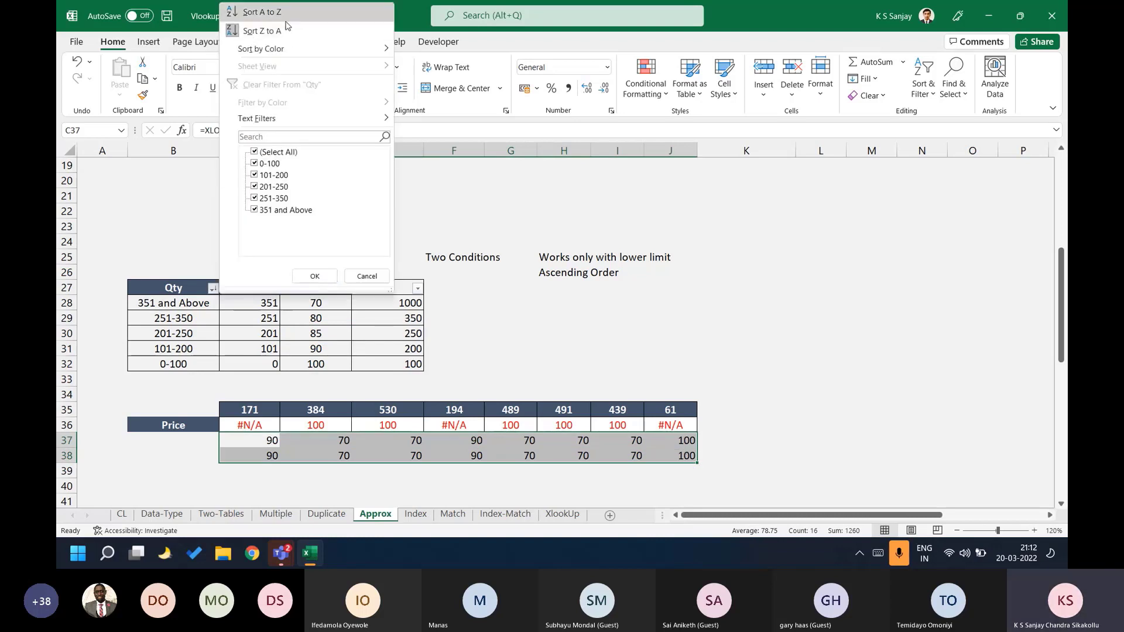
{"action": "left_click", "coordinate": [285, 17]}
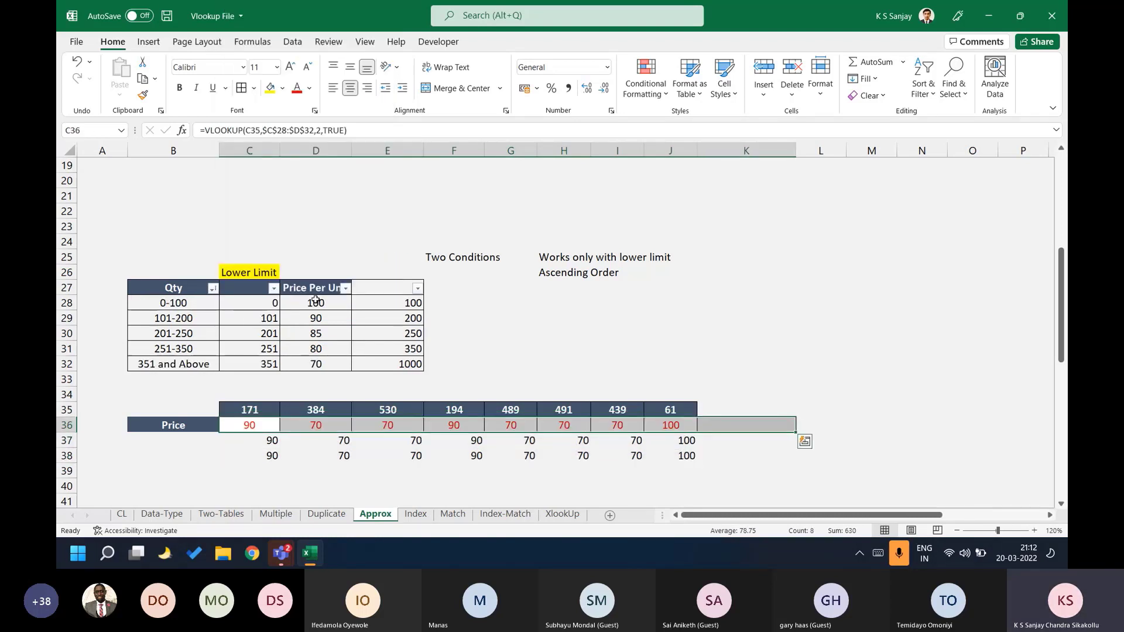
Sort the price table by the lower limit column in descending order and examine the XLOOKUP results in C37:J38.
{"action": "left_click", "coordinate": [271, 288]}
{"action": "left_click", "coordinate": [230, 26]}
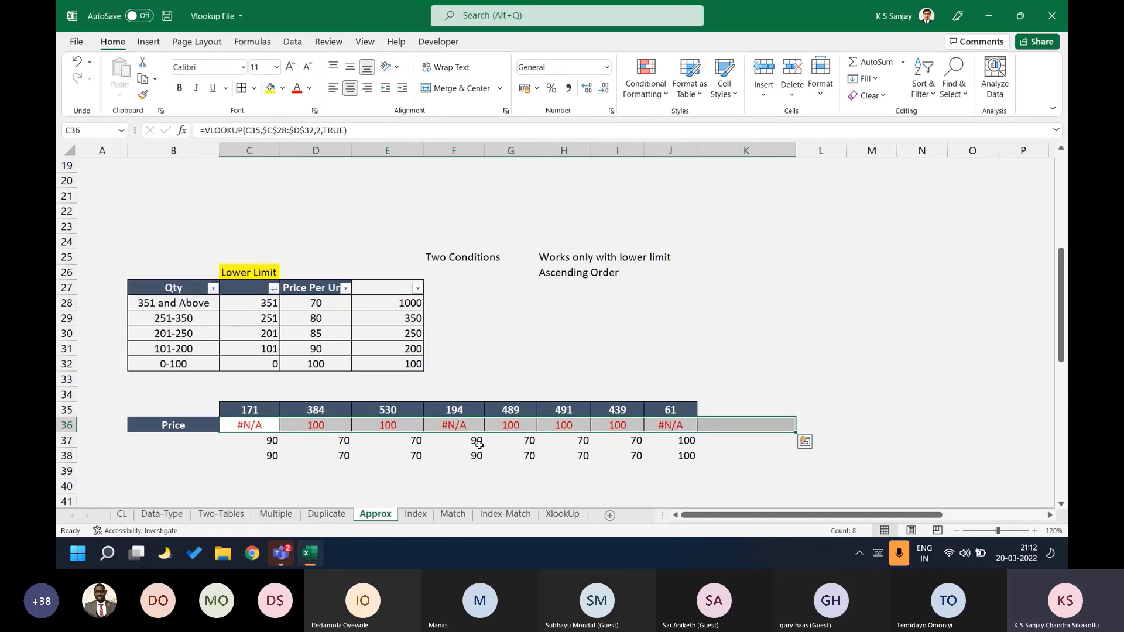
{"action": "left_click_drag", "start_coordinate": [261, 440], "coordinate": [667, 459]}
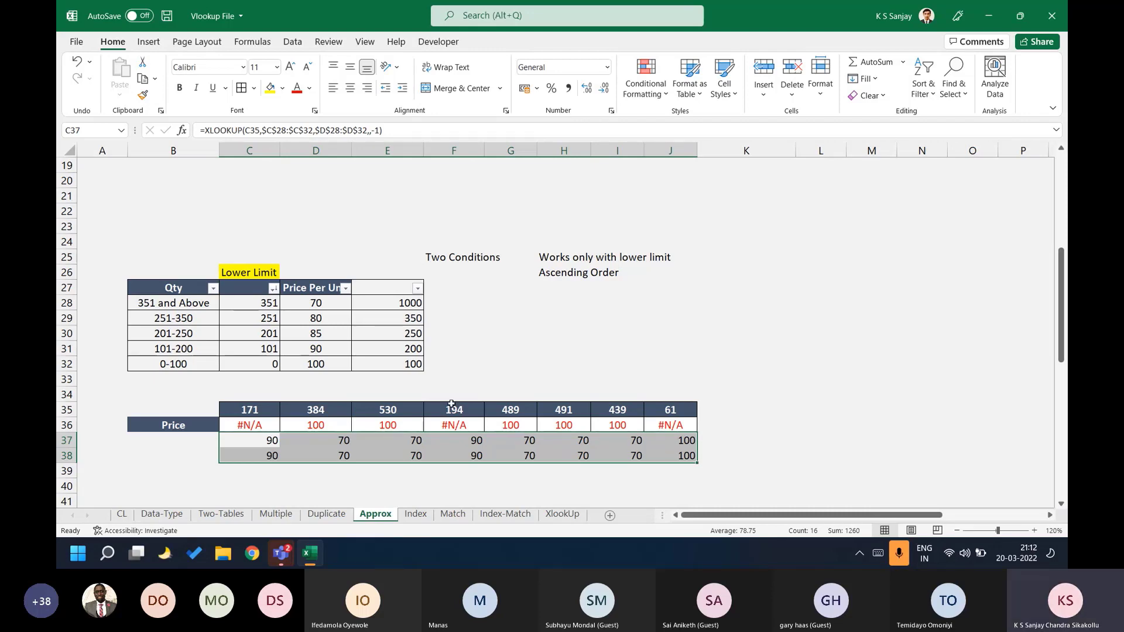
Switch to Teams to read the latest meeting chat messages, and return to the Excel workbook.
{"action": "left_click", "coordinate": [282, 552]}
{"action": "left_click", "coordinate": [194, 441]}
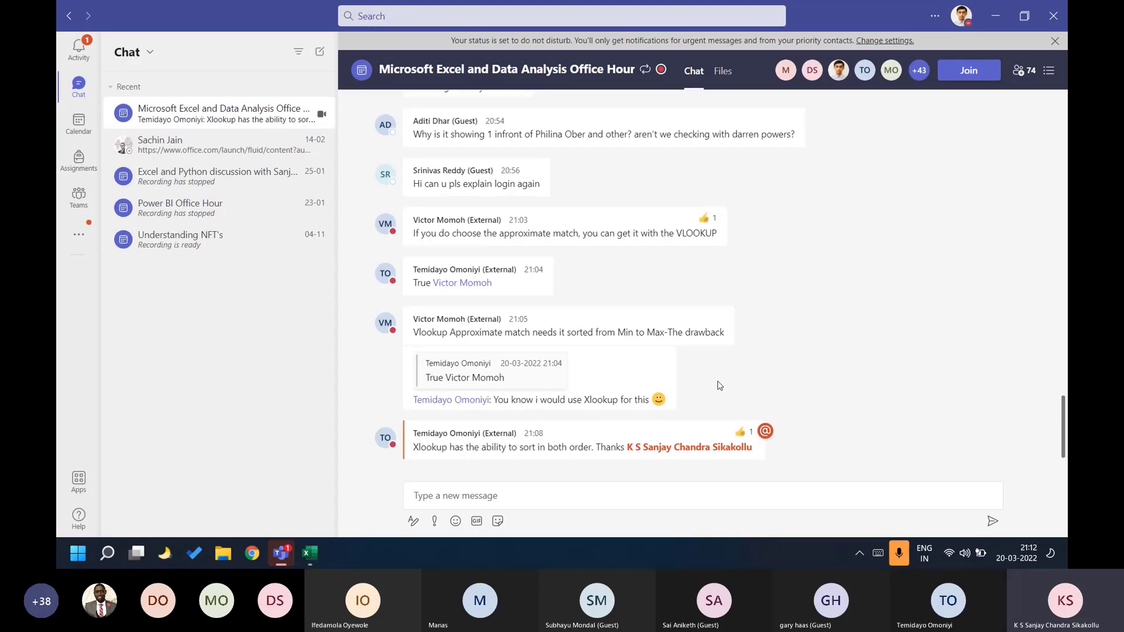
{"action": "left_click", "coordinate": [314, 557]}
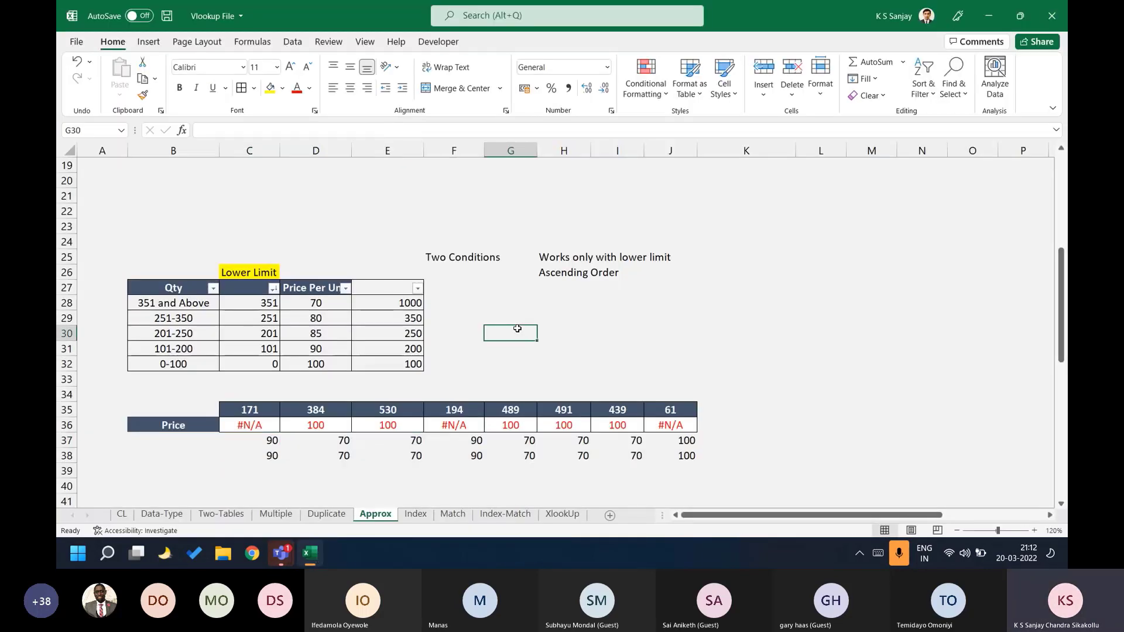
Save the workbook and go to the Index sheet.
{"action": "key", "text": "ctrl+s"}
{"action": "scroll", "coordinate": [438, 340], "scroll_direction": "up", "scroll_amount": 6}
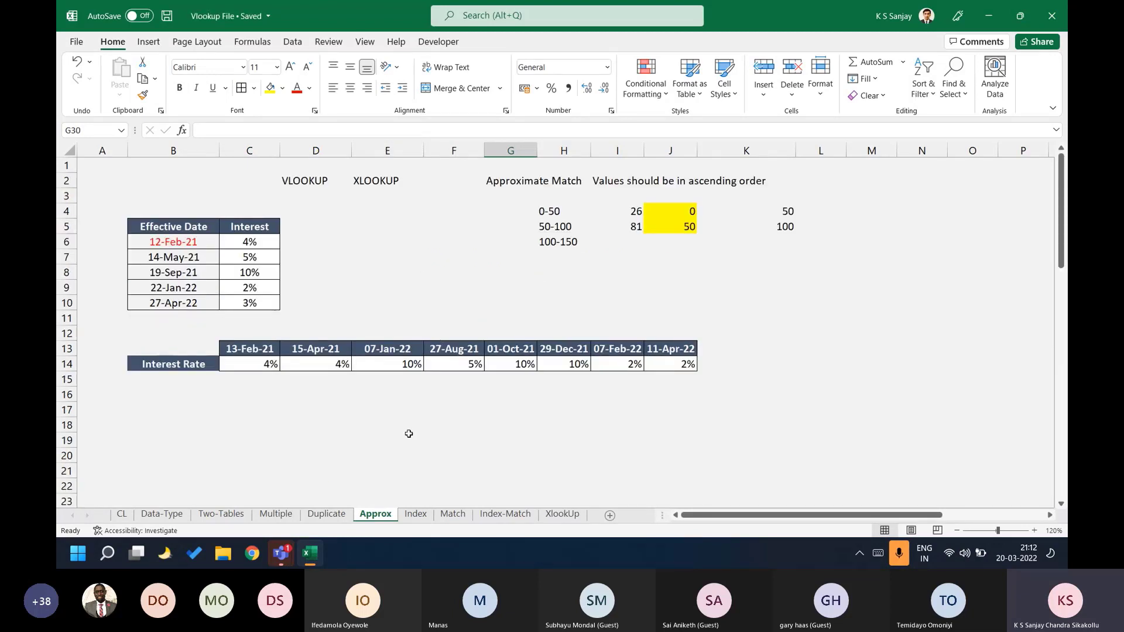
{"action": "key", "text": "ctrl+Page_Down"}
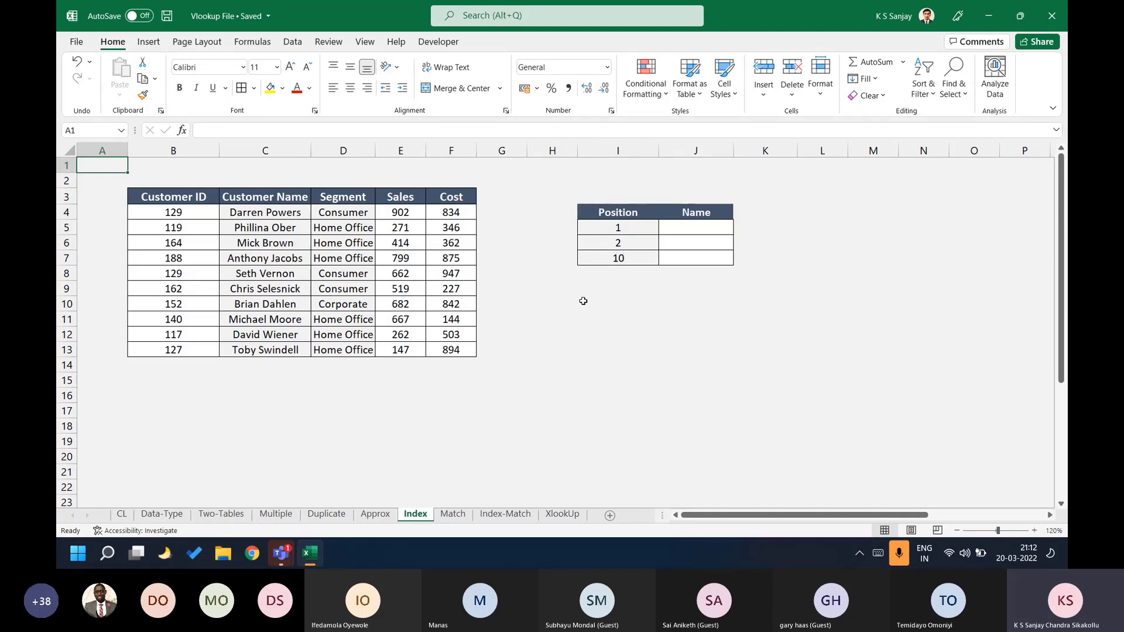
Start an INDEX formula in J5, trying the Customer Name range C4:C13 and the Customer ID range B4:B13 as its array.
{"action": "left_click", "coordinate": [675, 227]}
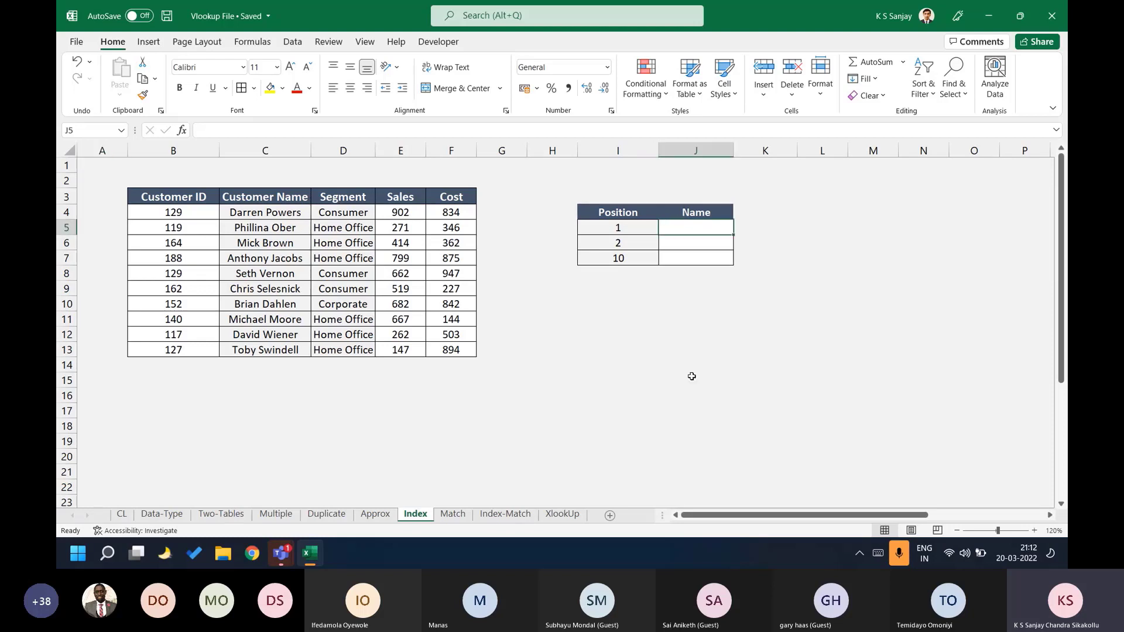
{"action": "type", "text": "=INDEX("}
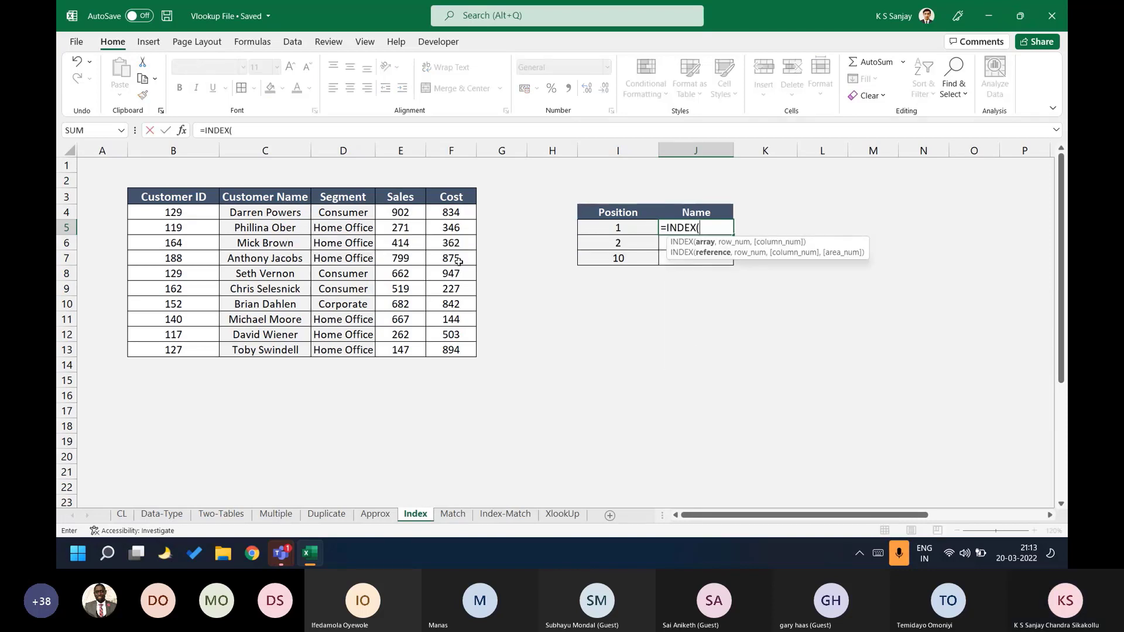
{"action": "left_click_drag", "start_coordinate": [286, 212], "coordinate": [304, 351]}
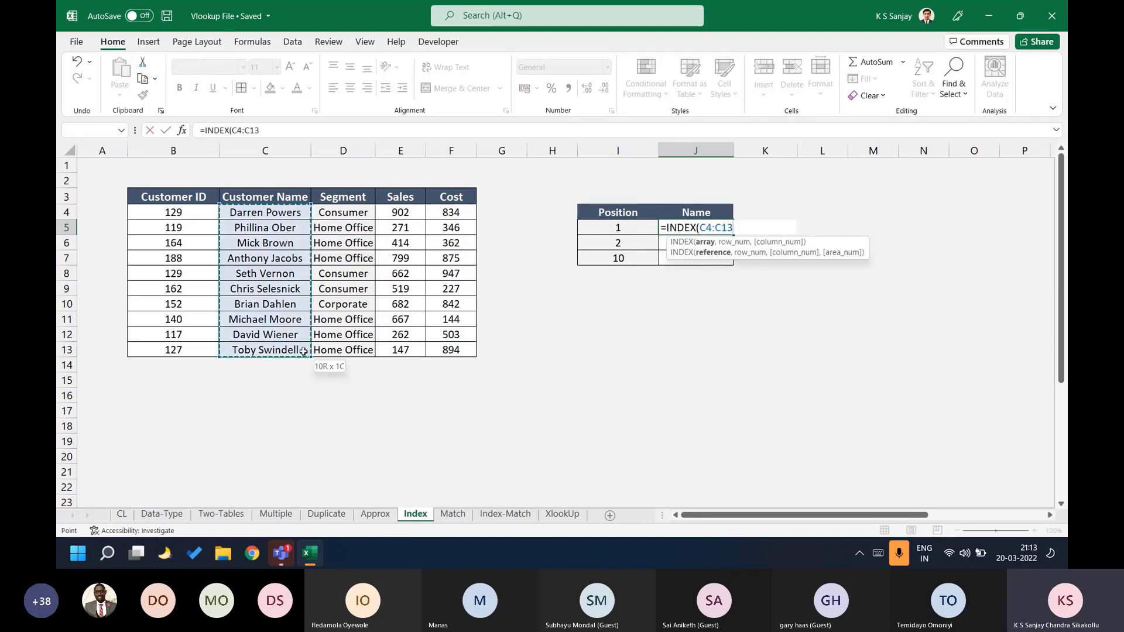
{"action": "left_click", "coordinate": [547, 304]}
{"action": "key", "text": "Up"}
{"action": "key", "text": "Up"}
{"action": "key", "text": "Up"}
{"action": "key", "text": "Up"}
{"action": "key", "text": "Up"}
{"action": "key", "text": "Up"}
{"action": "key", "text": "Up"}
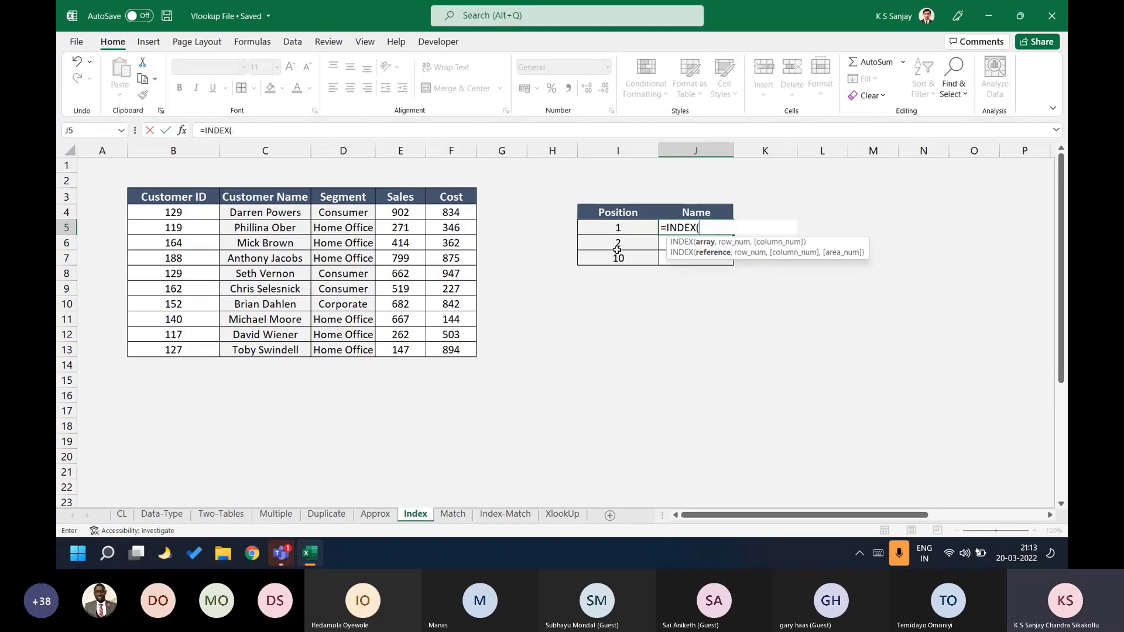
{"action": "left_click", "coordinate": [281, 212]}
{"action": "left_click_drag", "start_coordinate": [281, 212], "coordinate": [279, 351]}
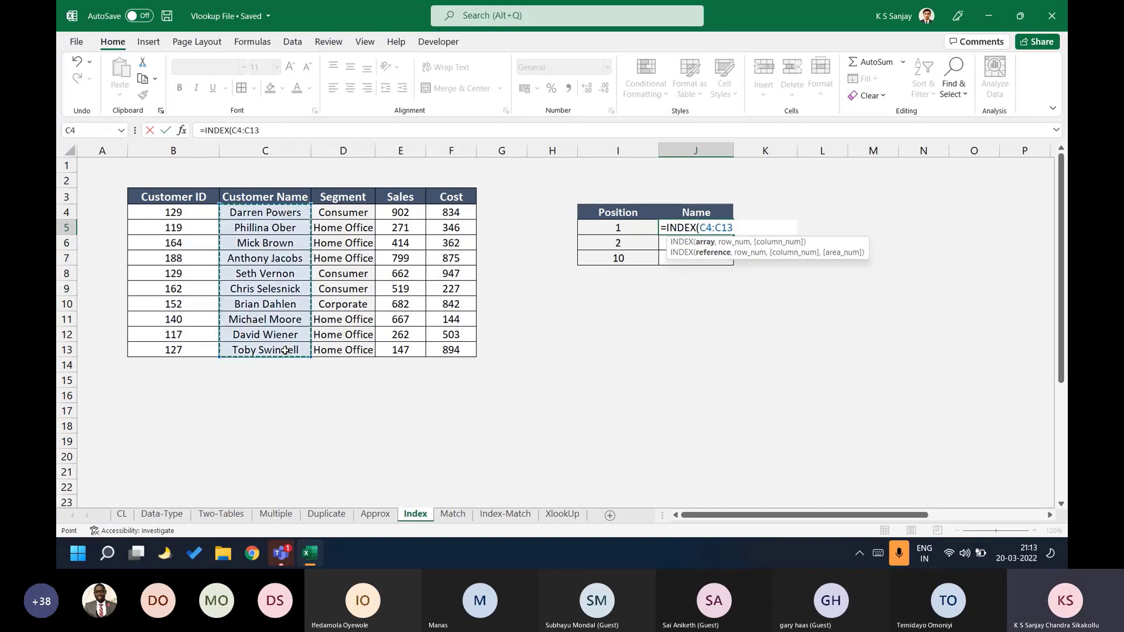
{"action": "left_click_drag", "start_coordinate": [187, 213], "coordinate": [193, 350]}
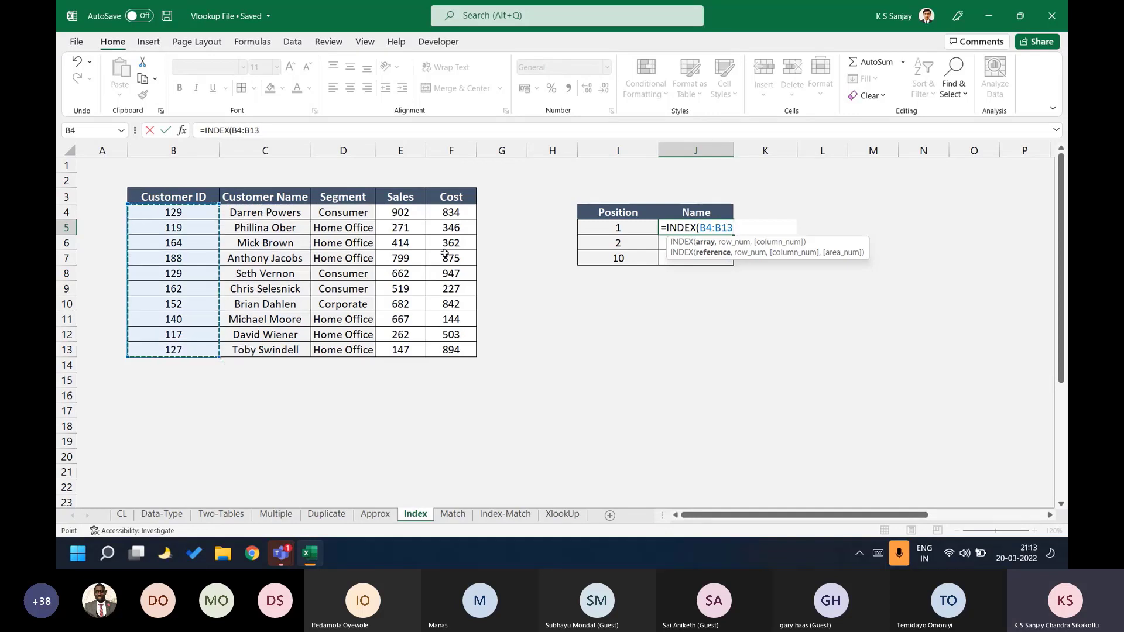
Complete the J5 formula as =INDEX($C$4:$C$13,I5), with the Customer Name range as an absolute reference.
{"action": "left_click", "coordinate": [273, 211]}
{"action": "left_click_drag", "start_coordinate": [273, 209], "coordinate": [269, 350]}
{"action": "key", "text": "F4"}
{"action": "type", "text": ","}
{"action": "left_click", "coordinate": [640, 226]}
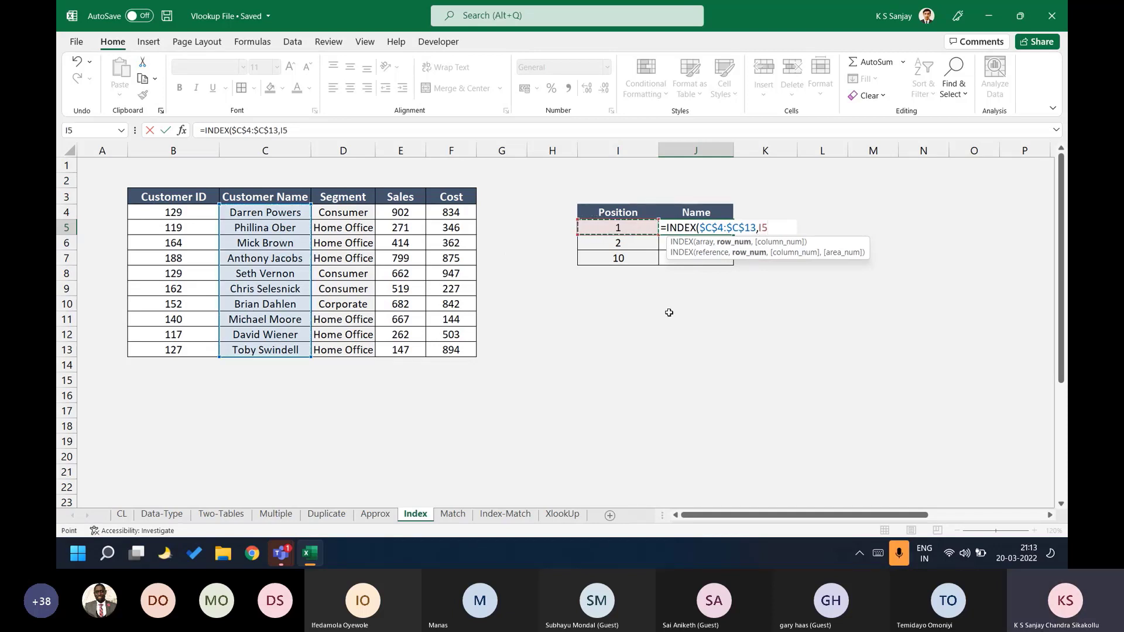
{"action": "type", "text": ")"}
{"action": "key", "text": "Return"}
Copy the INDEX formula from J5 into J6 and J7.
{"action": "key", "text": "Up"}
{"action": "key", "text": "ctrl+c"}
{"action": "key", "text": "Down"}
{"action": "key", "text": "ctrl+v"}
{"action": "key", "text": "Down"}
{"action": "key", "text": "ctrl+v"}
{"action": "key", "text": "Escape"}
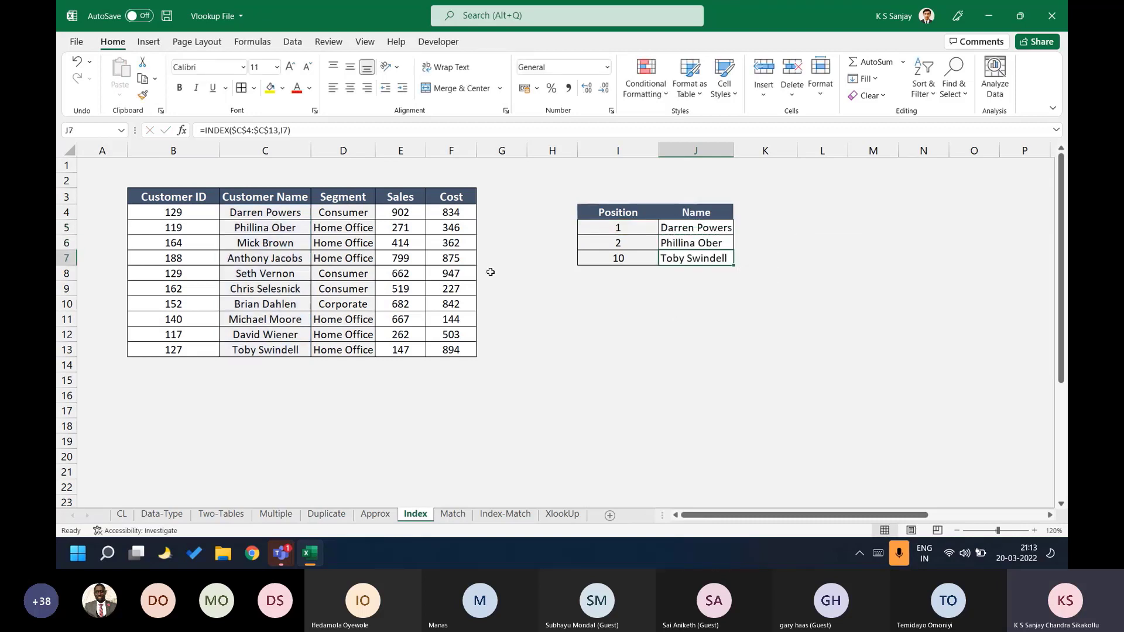
Highlight the customer names in C4, C5 and C13, at positions 1, 2 and 10, with yellow fill.
{"action": "left_click", "coordinate": [277, 211]}
{"action": "left_click", "coordinate": [270, 88]}
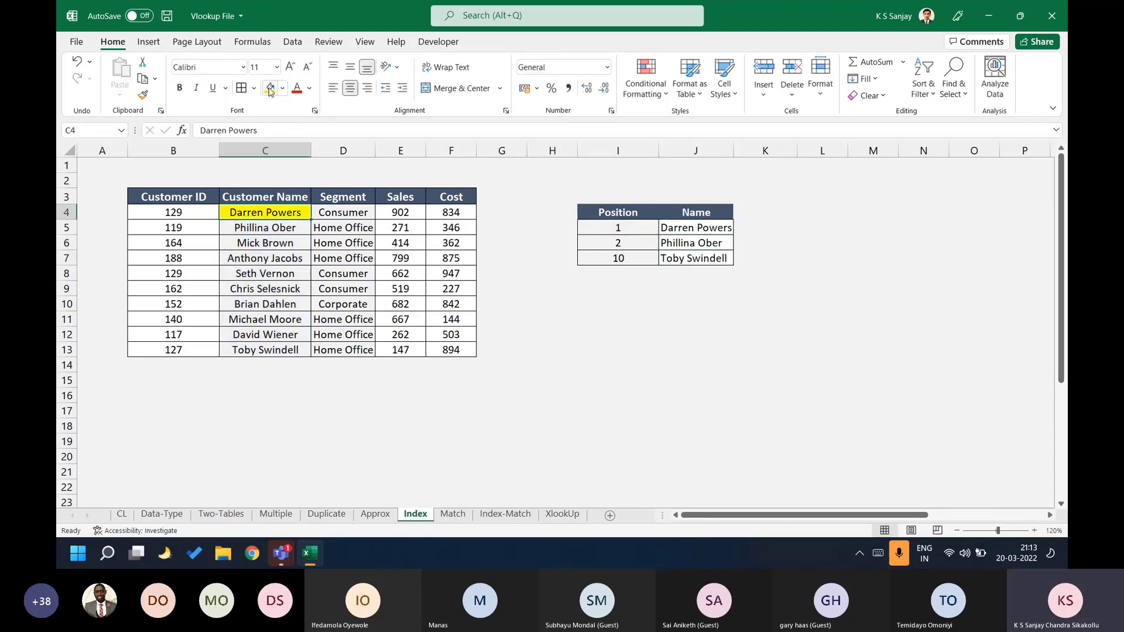
{"action": "key", "text": "Down"}
{"action": "key", "text": "Down"}
{"action": "key", "text": "Up"}
{"action": "left_click", "coordinate": [270, 88]}
{"action": "key", "text": "Down"}
{"action": "key", "text": "Down"}
{"action": "key", "text": "Down"}
{"action": "key", "text": "Down"}
{"action": "key", "text": "Down"}
{"action": "key", "text": "Down"}
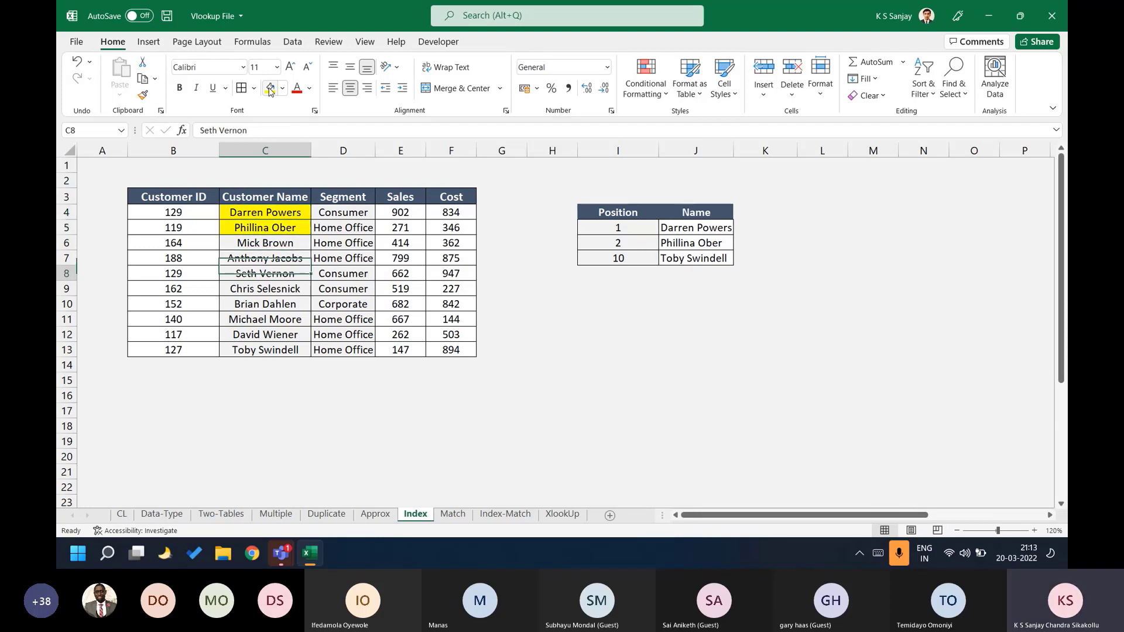
{"action": "key", "text": "Down"}
{"action": "key", "text": "Down"}
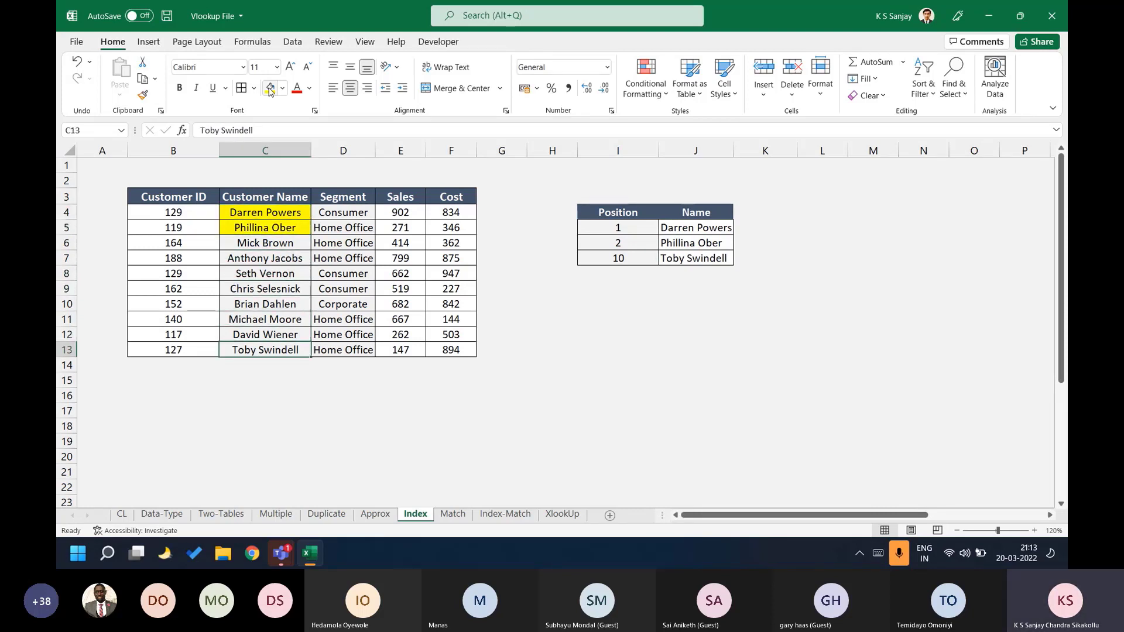
{"action": "left_click", "coordinate": [270, 89]}
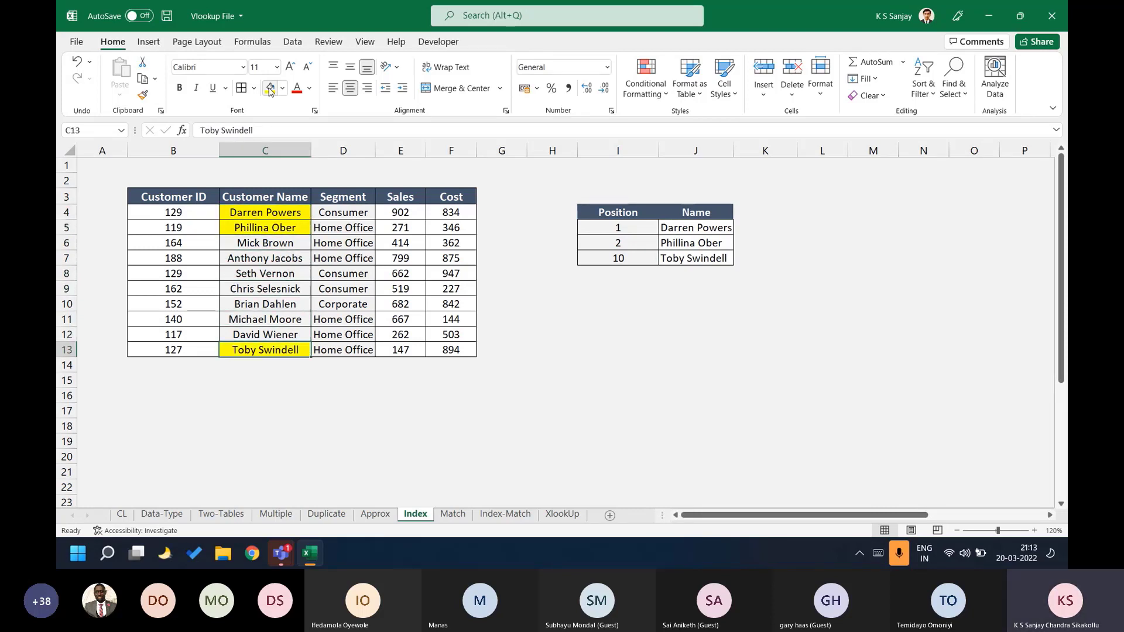
Enter the label INDEX in I9, below the Position and Name table.
{"action": "left_click", "coordinate": [693, 232]}
{"action": "key", "text": "Down"}
{"action": "key", "text": "Down"}
{"action": "key", "text": "Down"}
{"action": "key", "text": "Down"}
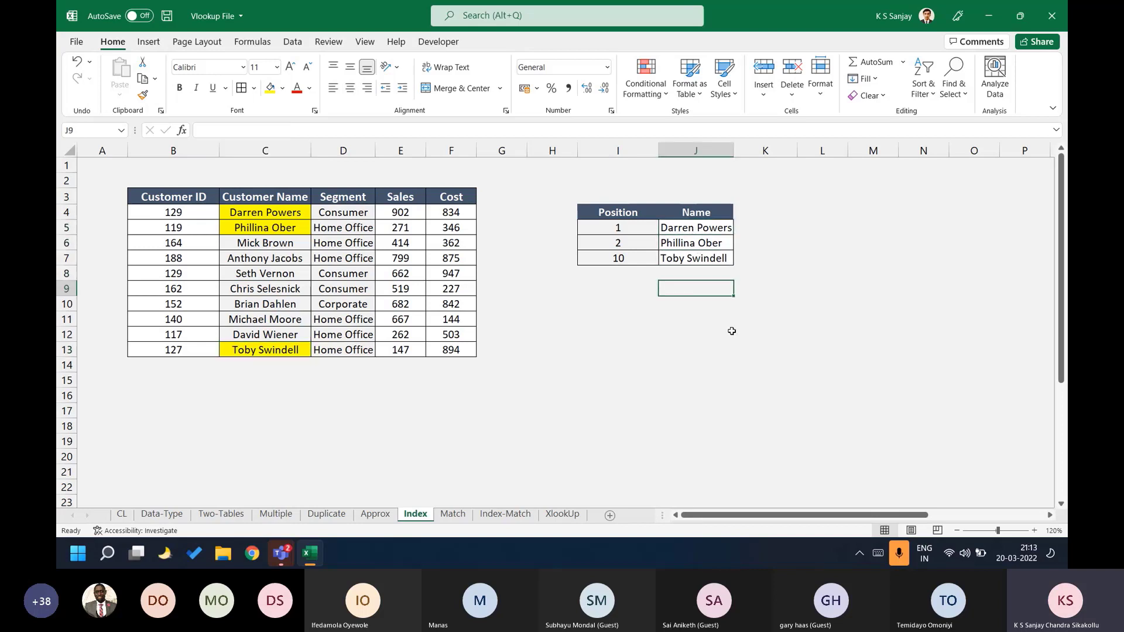
{"action": "key", "text": "Left"}
{"action": "type", "text": "INDEX"}
{"action": "key", "text": "Return"}
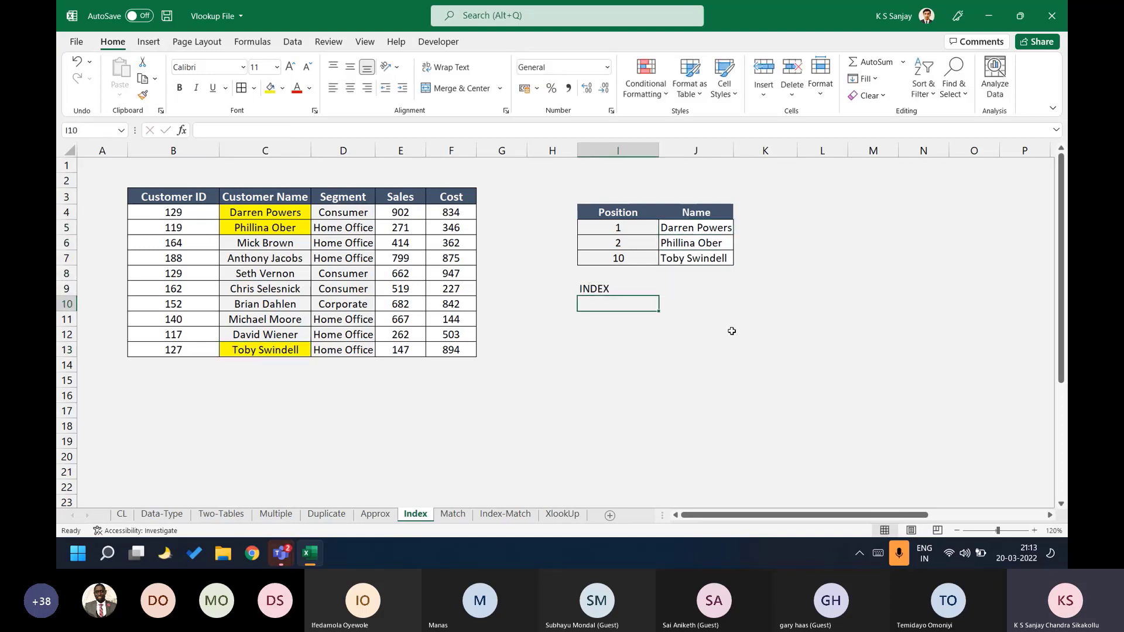
Enter the note "From Position, you will get the value" in J9, beside the INDEX label.
{"action": "key", "text": "Up"}
{"action": "key", "text": "Right"}
{"action": "type", "text": "FR"}
{"action": "key", "text": "BackSpace"}
{"action": "type", "text": "rom Po"}
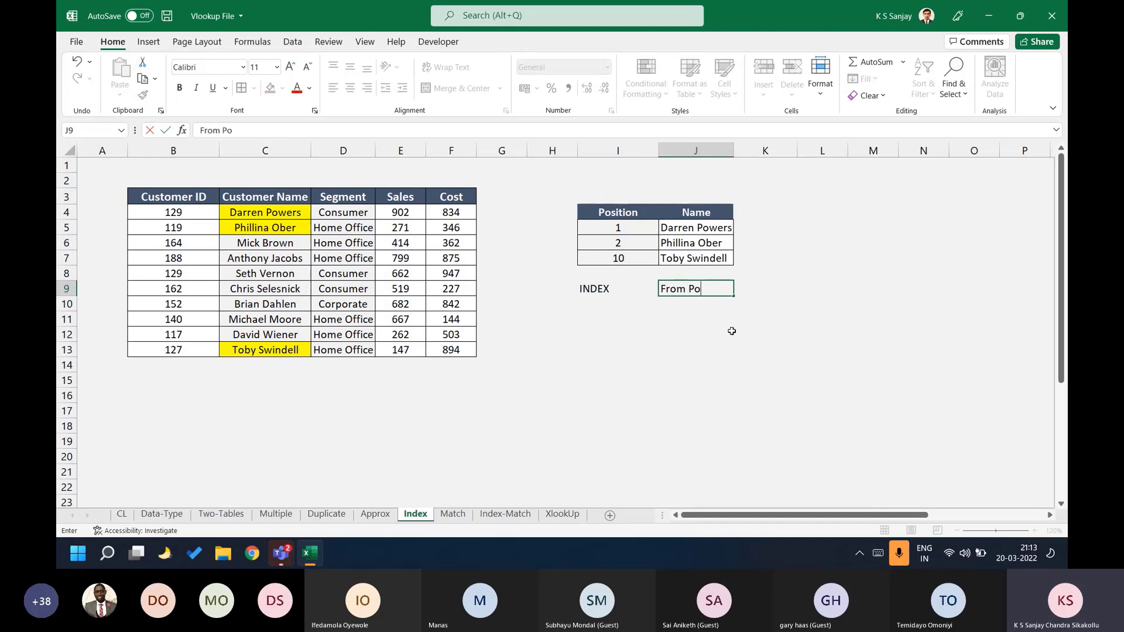
{"action": "type", "text": "sition, you wulll "}
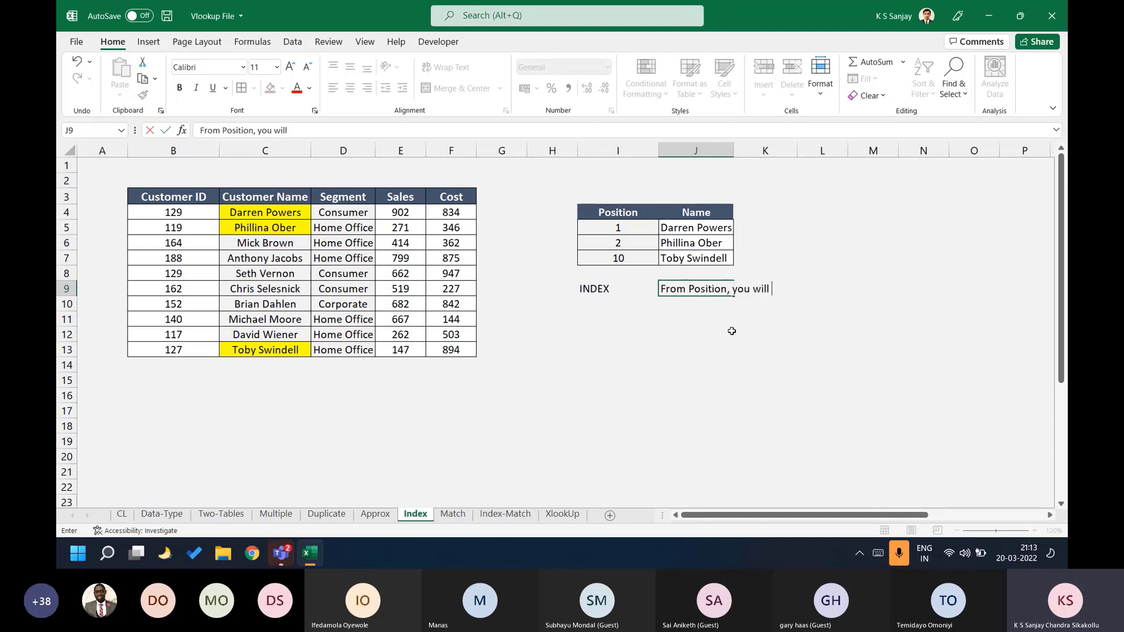
{"action": "type", "text": "get the value"}
{"action": "key", "text": "Return"}
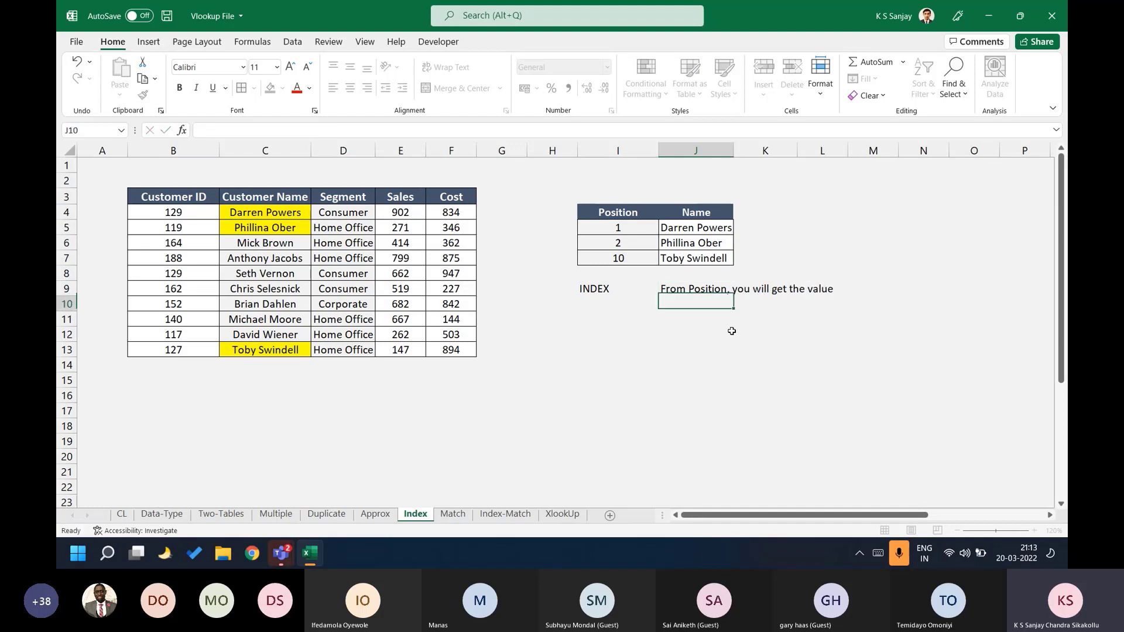
{"action": "key", "text": "Up"}
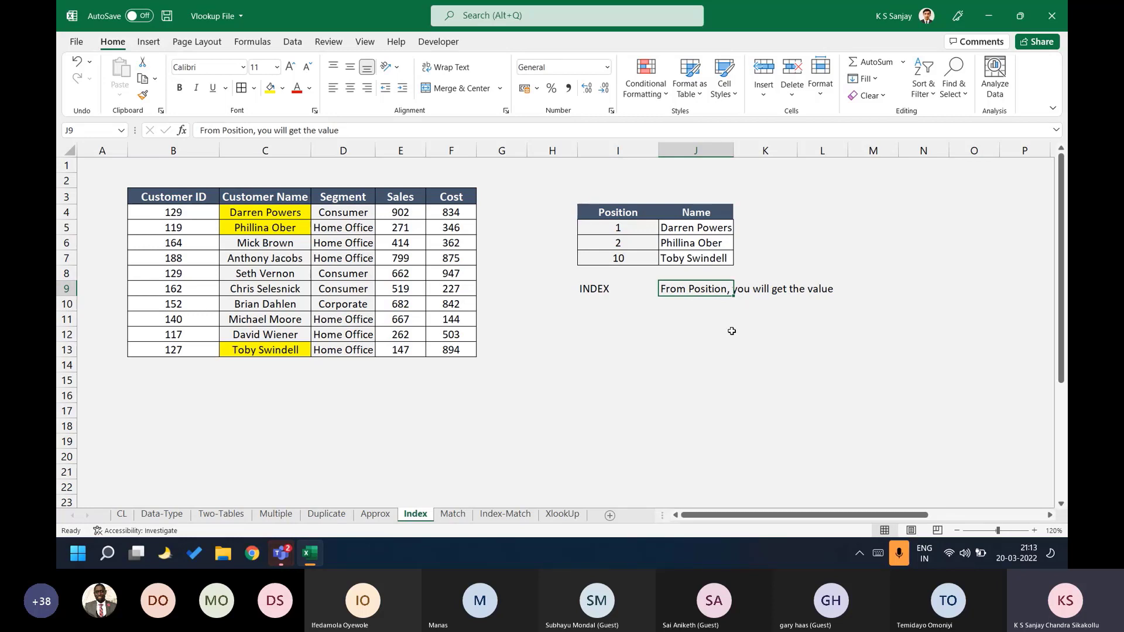
On the Match sheet, enter the note "You will be given a value and you need to find position" in I9.
{"action": "left_click", "coordinate": [455, 503]}
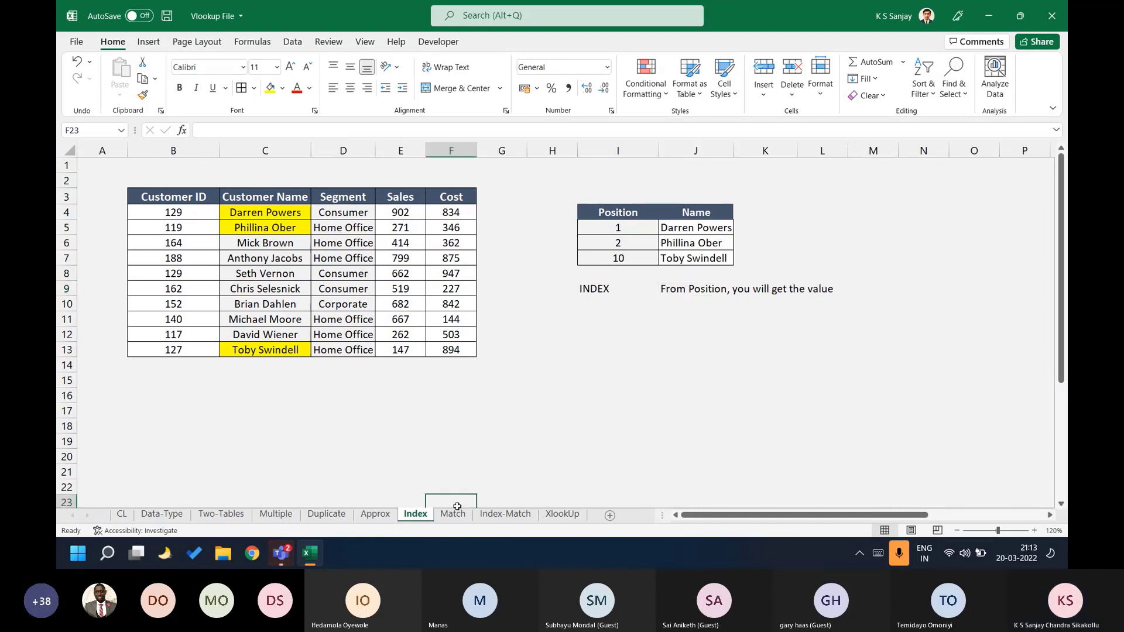
{"action": "left_click", "coordinate": [666, 291]}
{"action": "left_click", "coordinate": [456, 518]}
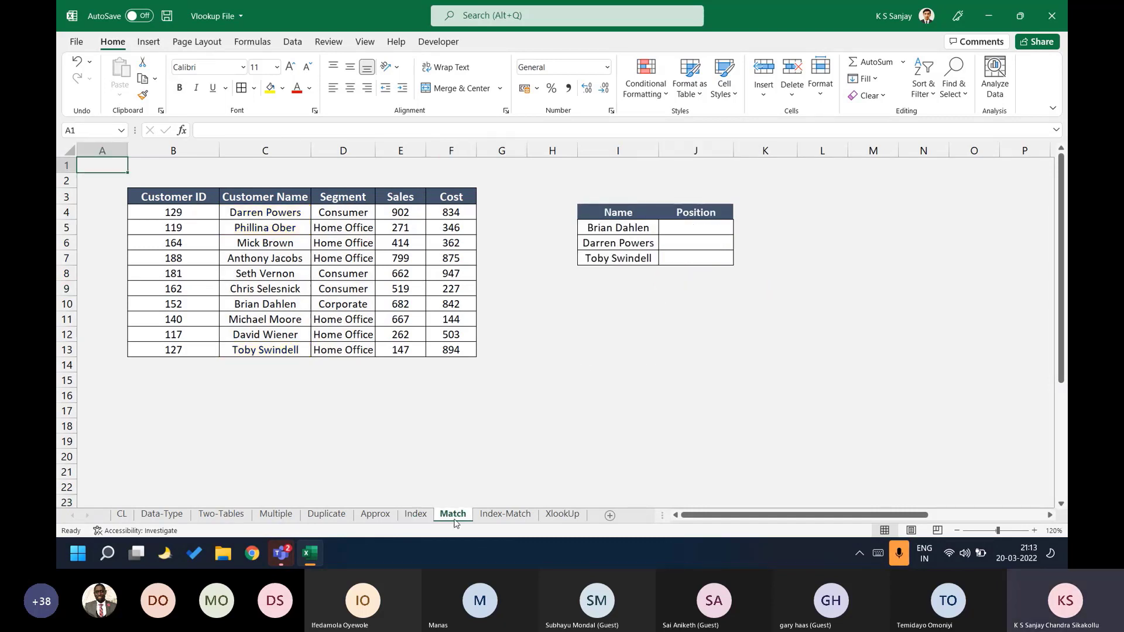
{"action": "left_click", "coordinate": [668, 287]}
{"action": "left_click", "coordinate": [654, 292]}
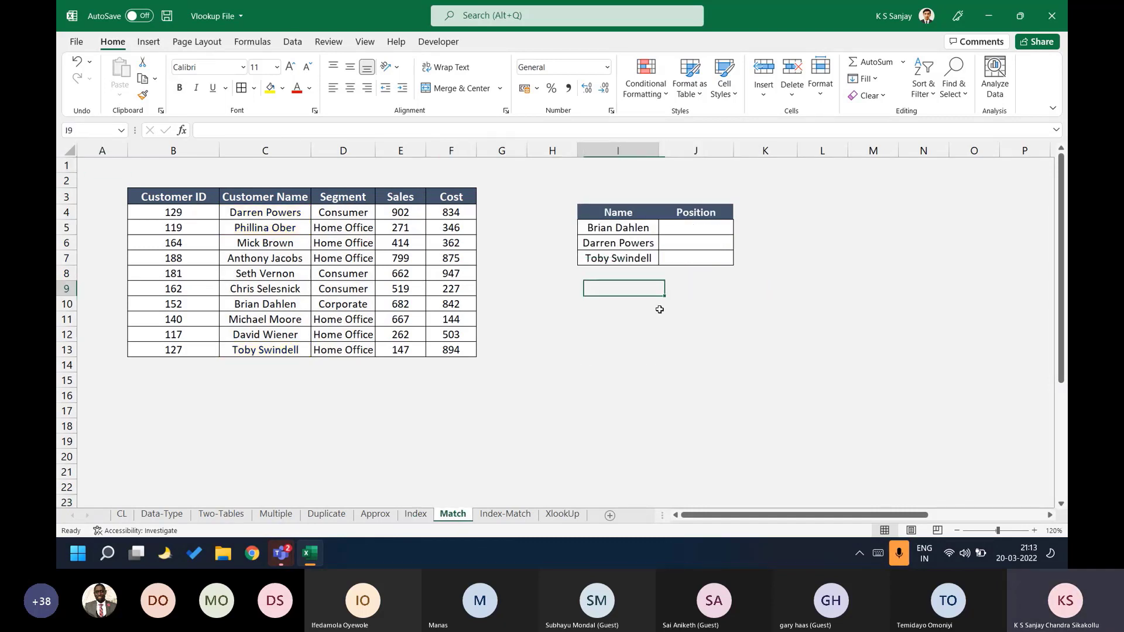
{"action": "type", "text": "You will "}
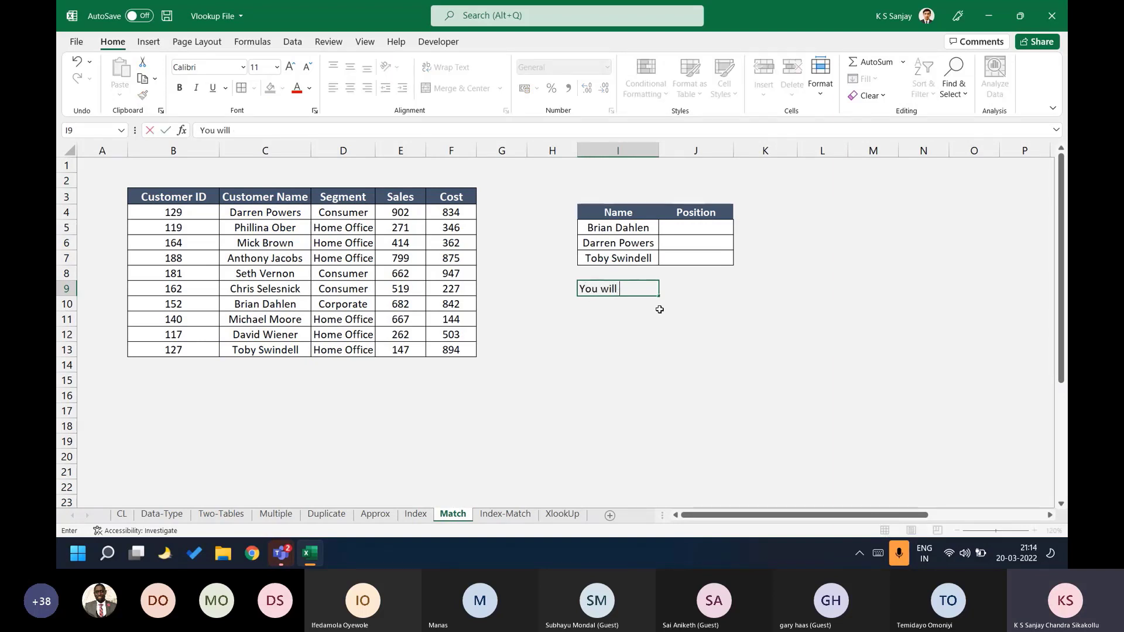
{"action": "type", "text": "be given a value and you need to find position"}
{"action": "key", "text": "Return"}
Enter the label MATCH in I10, below the note.
{"action": "key", "text": "Up"}
{"action": "key", "text": "Down"}
{"action": "type", "text": "MATCH"}
{"action": "key", "text": "Return"}
{"action": "key", "text": "Up"}
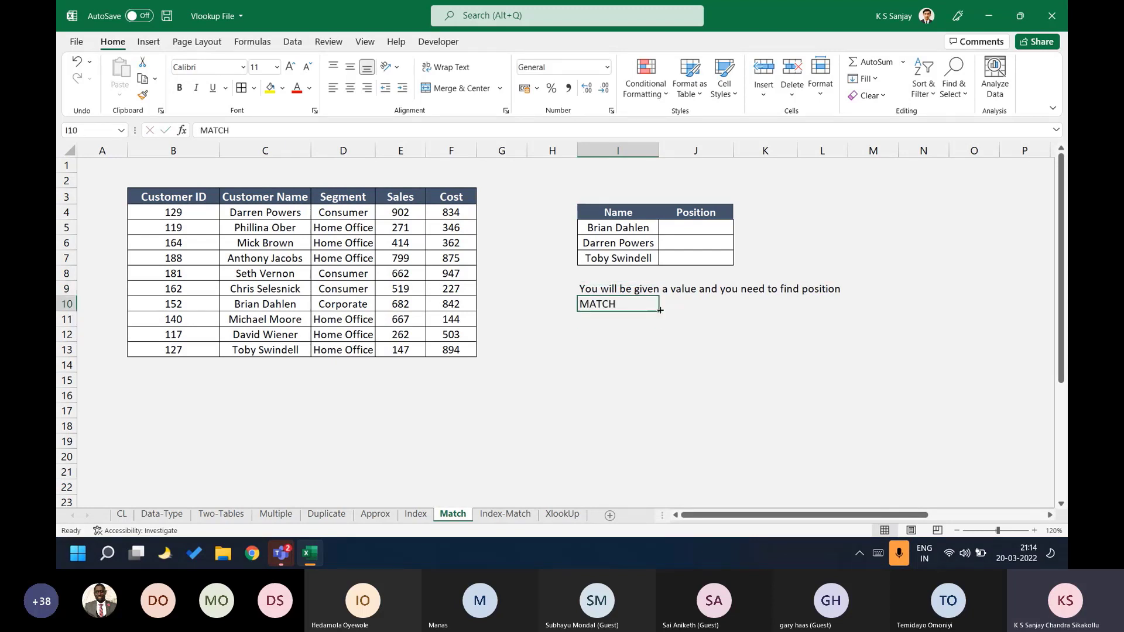
Review the position inputs and the INDEX note on the Index sheet, and return to the Match sheet.
{"action": "left_click", "coordinate": [416, 514]}
{"action": "left_click_drag", "start_coordinate": [632, 228], "coordinate": [634, 265]}
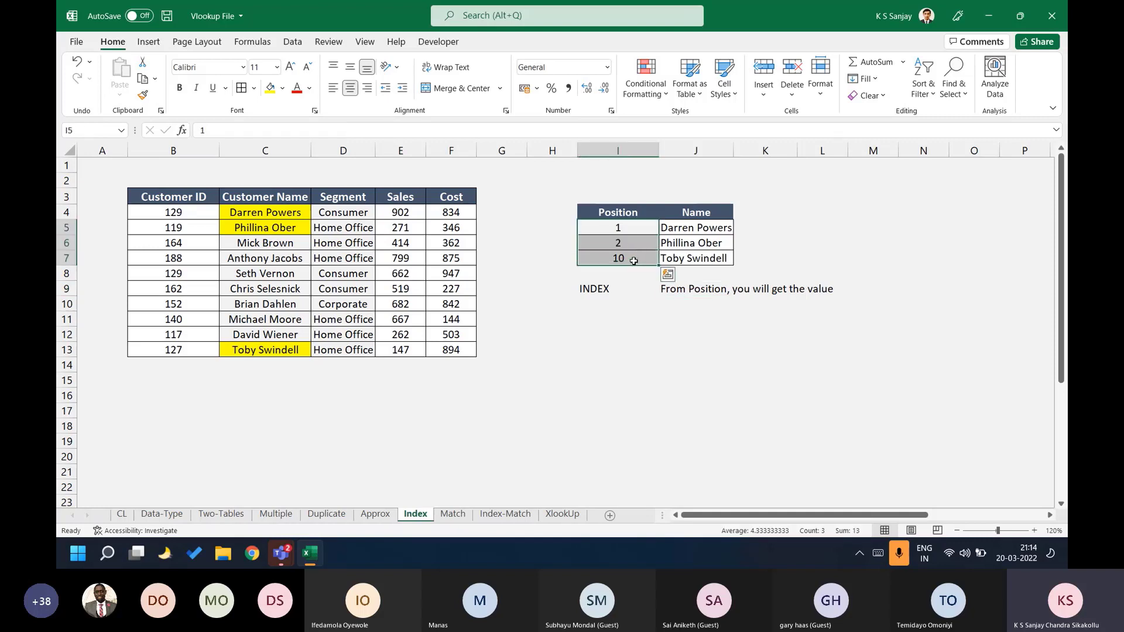
{"action": "left_click", "coordinate": [695, 293]}
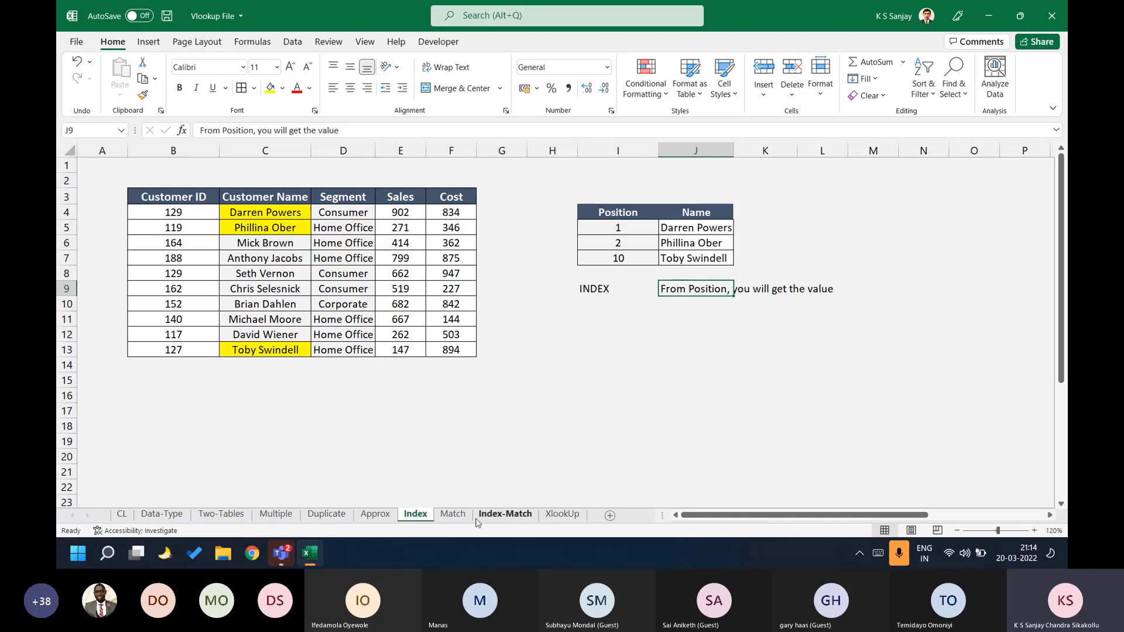
{"action": "left_click", "coordinate": [452, 514]}
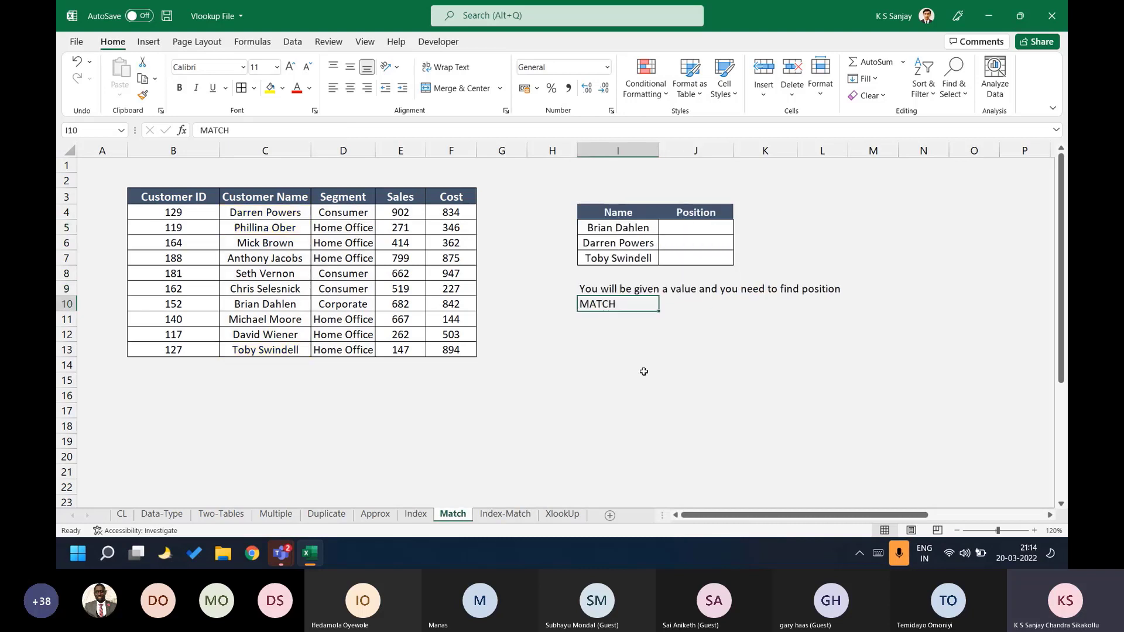
Enter an exact-match formula in J5 that finds the first name's position in the Customer Name column: =MATCH(I5,$C$4:$C$13,0).
{"action": "left_click", "coordinate": [679, 227]}
{"action": "type", "text": "=MATCH("}
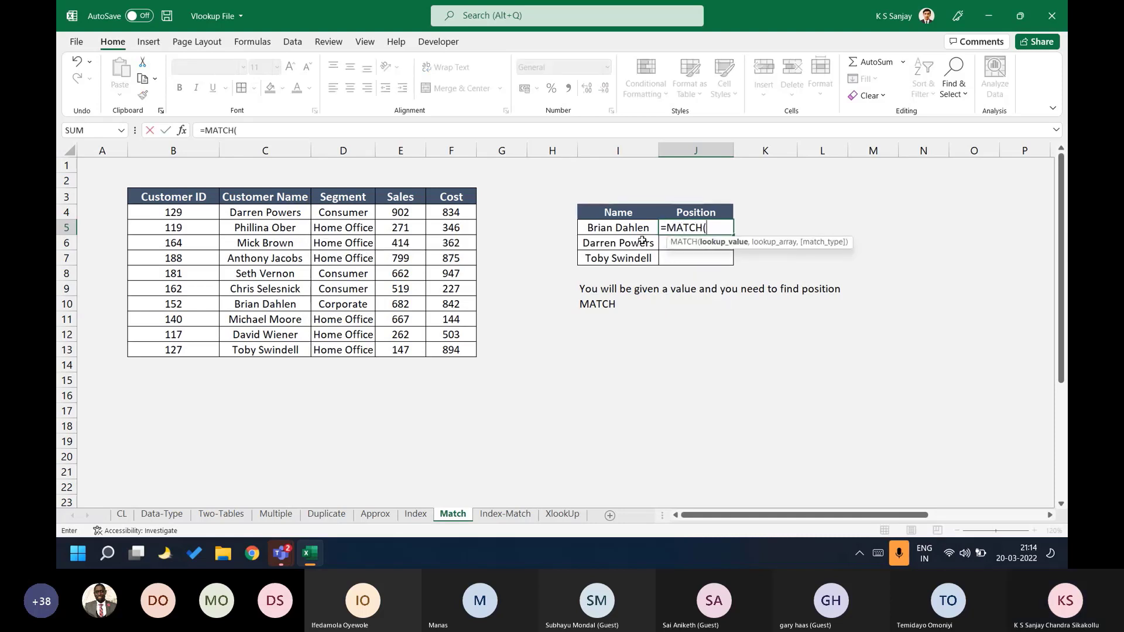
{"action": "left_click", "coordinate": [637, 228]}
{"action": "type", "text": ","}
{"action": "left_click_drag", "start_coordinate": [274, 216], "coordinate": [280, 350]}
{"action": "key", "text": "F4"}
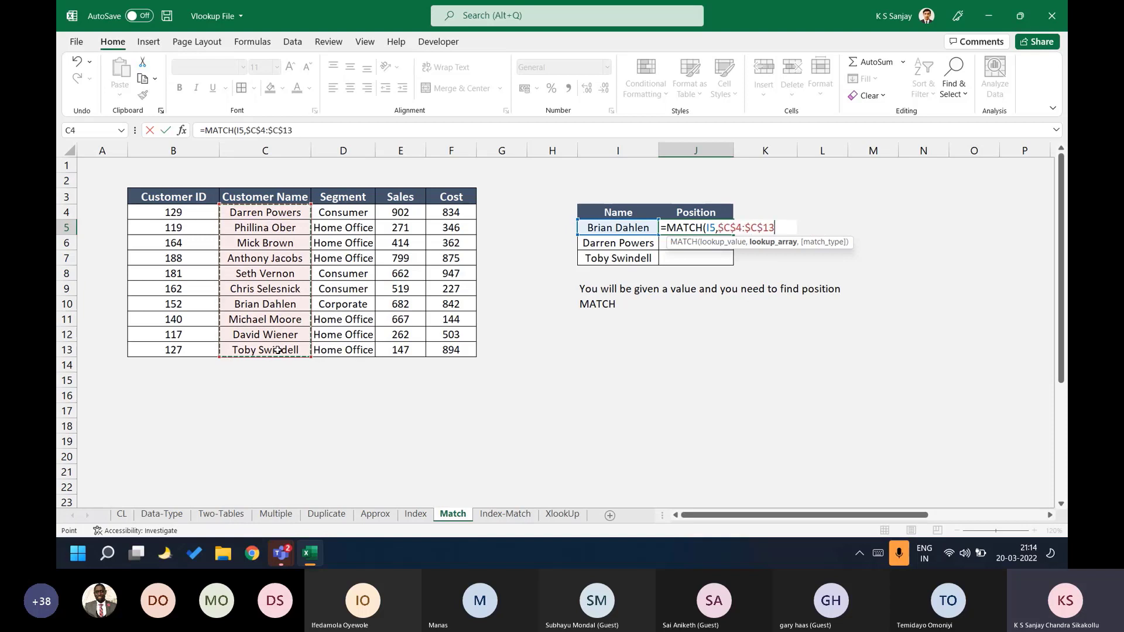
{"action": "type", "text": ","}
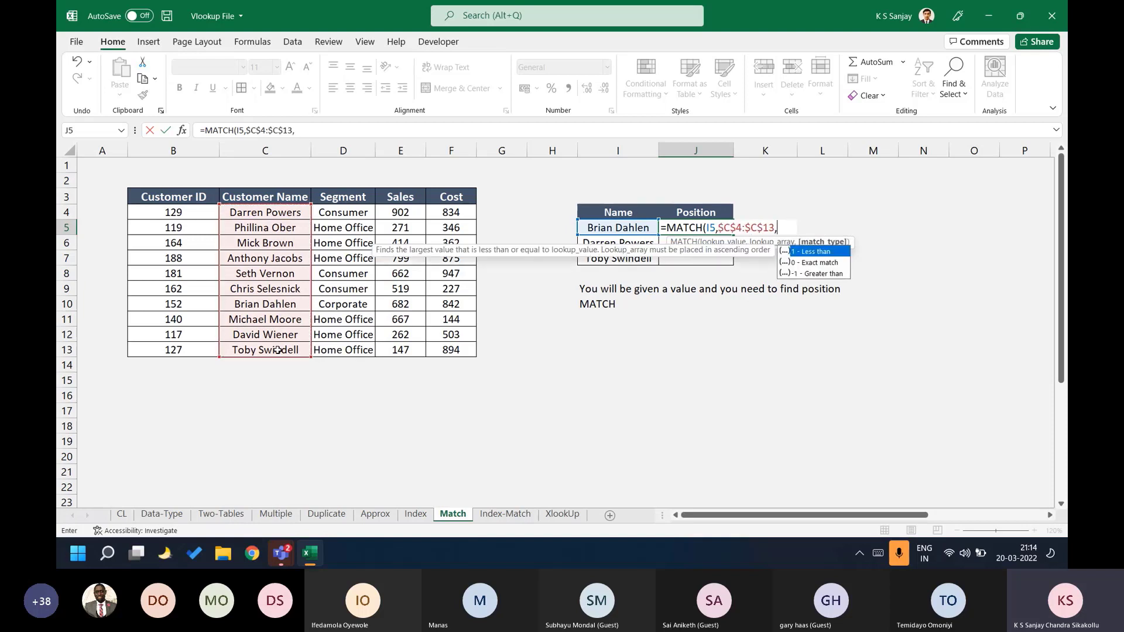
{"action": "key", "text": "Right"}
{"action": "key", "text": "BackSpace"}
{"action": "type", "text": "0"}
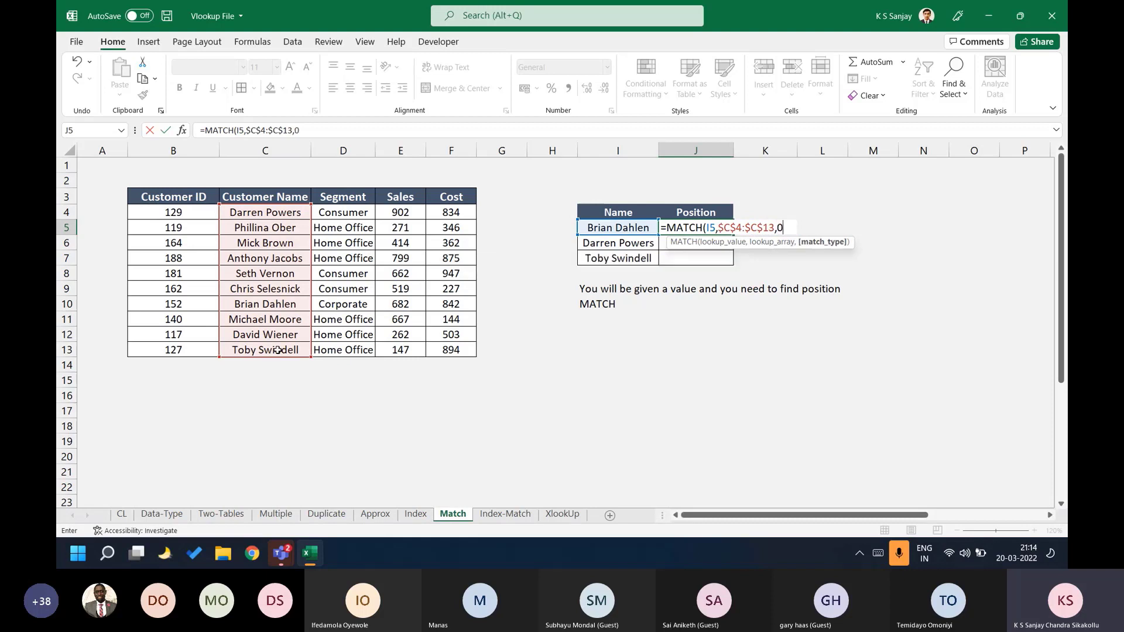
{"action": "key", "text": "Return"}
Copy the MATCH formula from J5 to J6 and J7 for the remaining names.
{"action": "key", "text": "Up"}
{"action": "key", "text": "ctrl+c"}
{"action": "key", "text": "Down"}
{"action": "key", "text": "ctrl+v"}
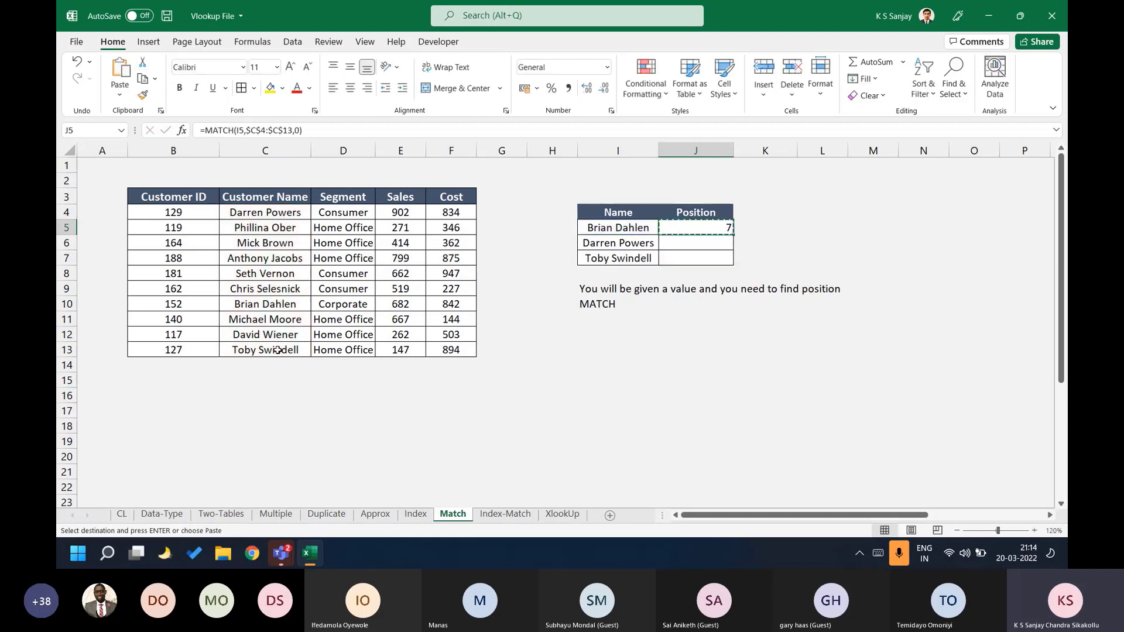
{"action": "key", "text": "Down"}
{"action": "key", "text": "Return"}
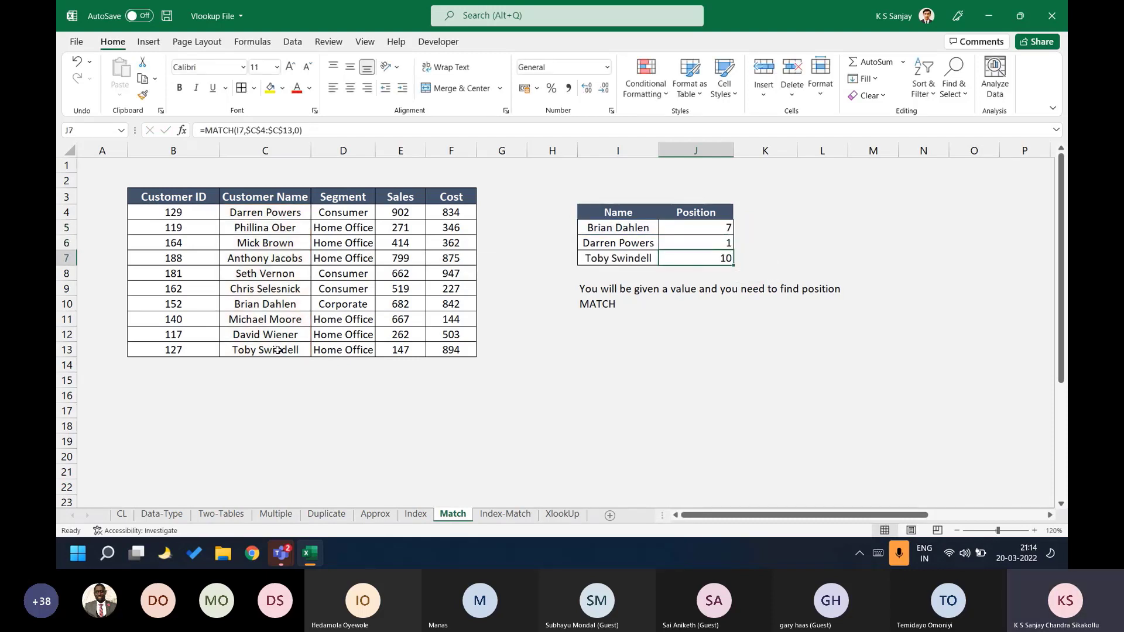
Compare the name-to-position lookup on the Match sheet with the position-to-name lookup on the Index sheet.
{"action": "left_click", "coordinate": [621, 230]}
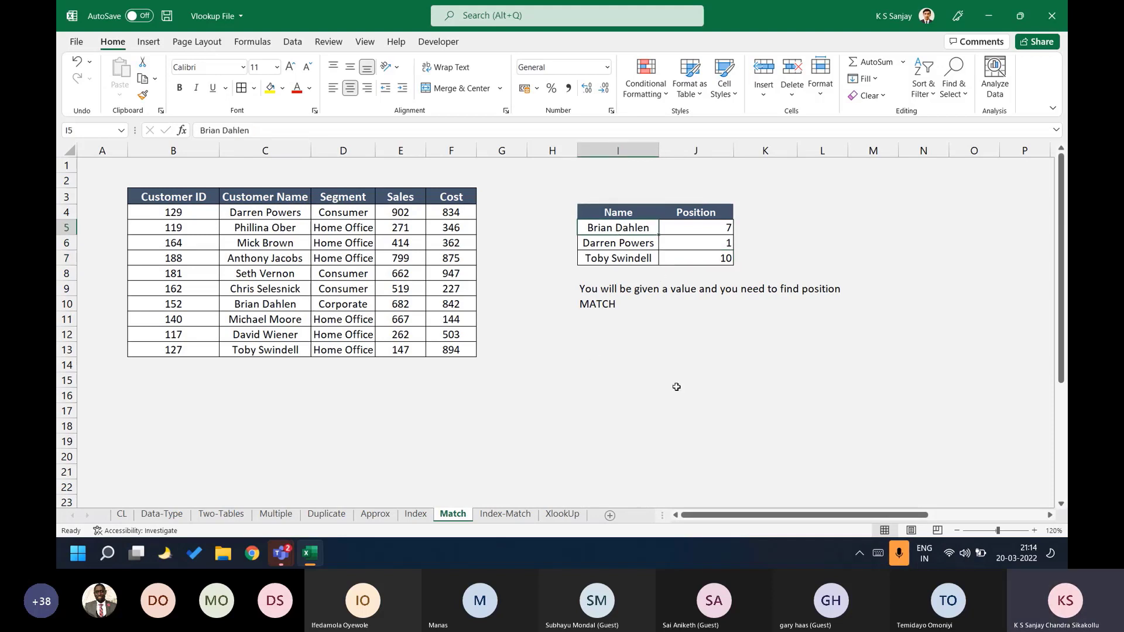
{"action": "key", "text": "Right"}
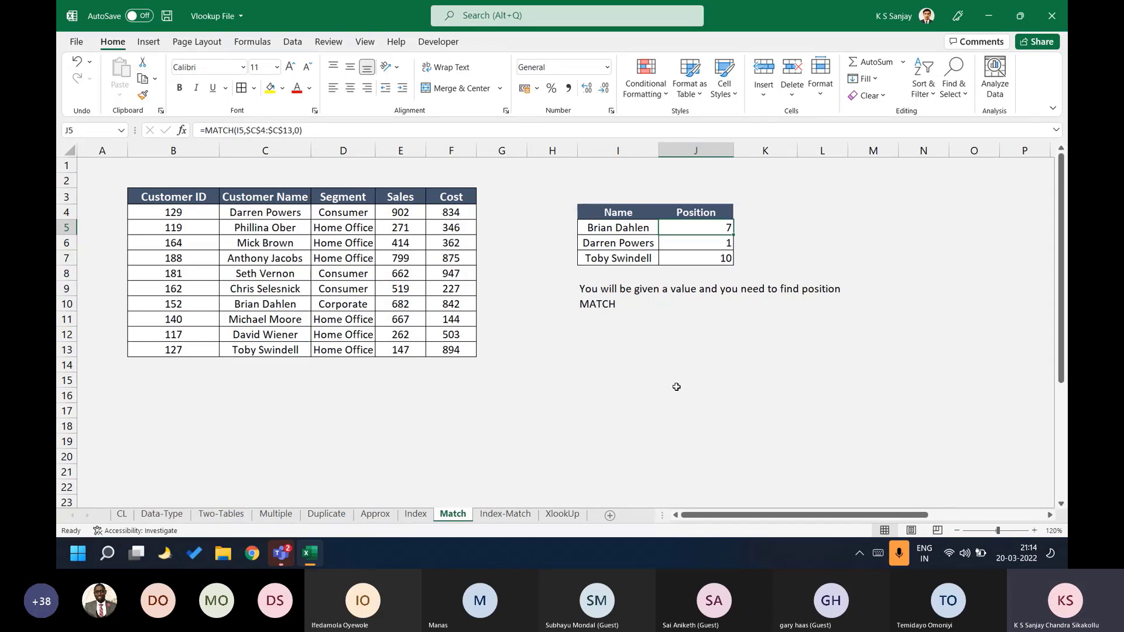
{"action": "key", "text": "ctrl+Page_Up"}
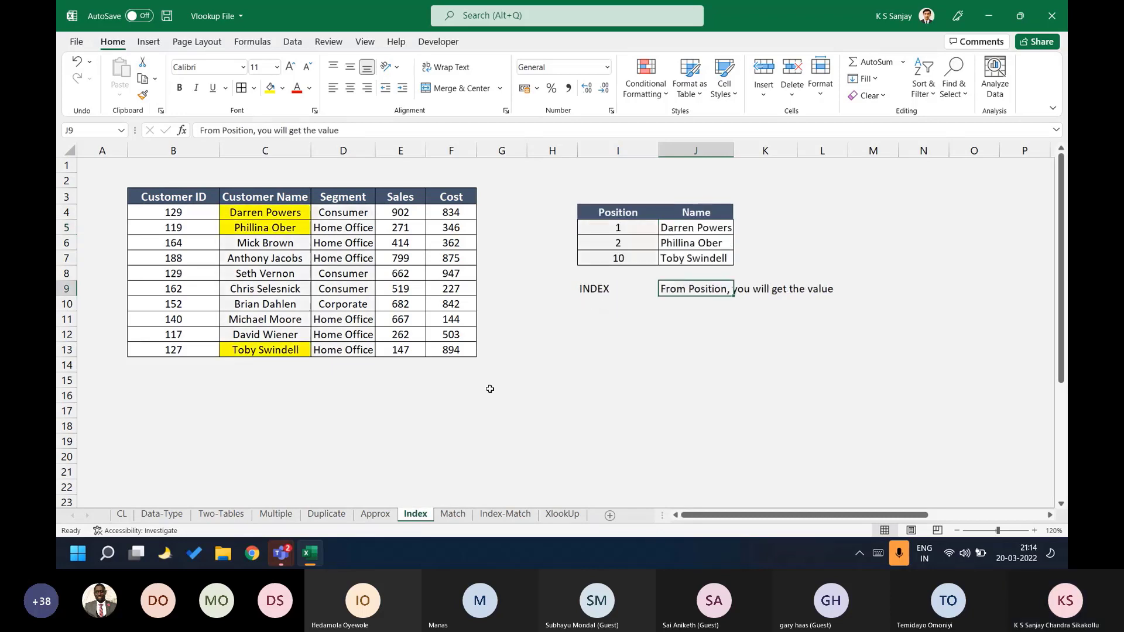
{"action": "mouse_move", "coordinate": [633, 229]}
{"action": "left_mouse_down"}
{"action": "mouse_move", "coordinate": [620, 258]}
{"action": "mouse_move", "coordinate": [621, 228]}
{"action": "left_mouse_up"}
{"action": "left_click", "coordinate": [452, 514]}
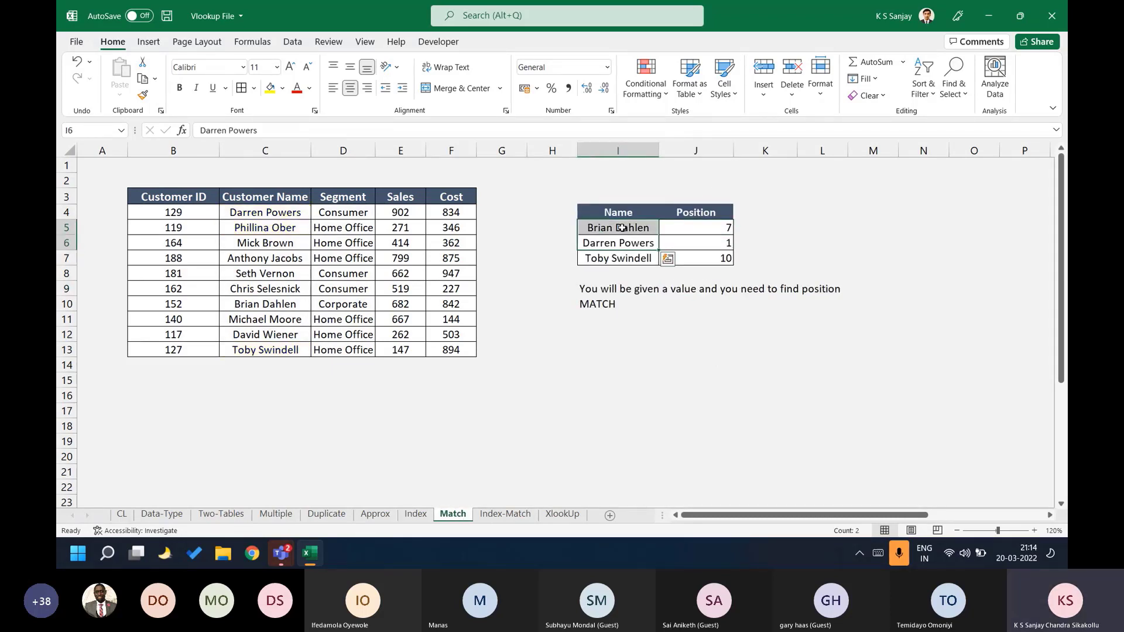
{"action": "left_click", "coordinate": [621, 228]}
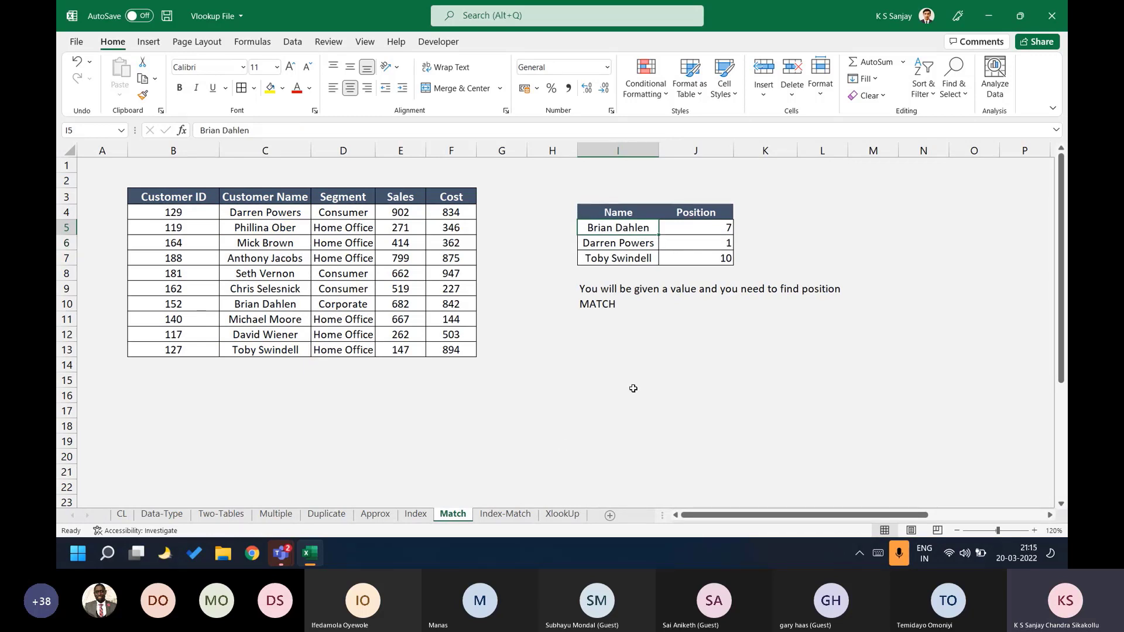
On the Index-Match sheet, clear the existing formulas from the Sales column, K5:K7.
{"action": "left_click", "coordinate": [515, 514]}
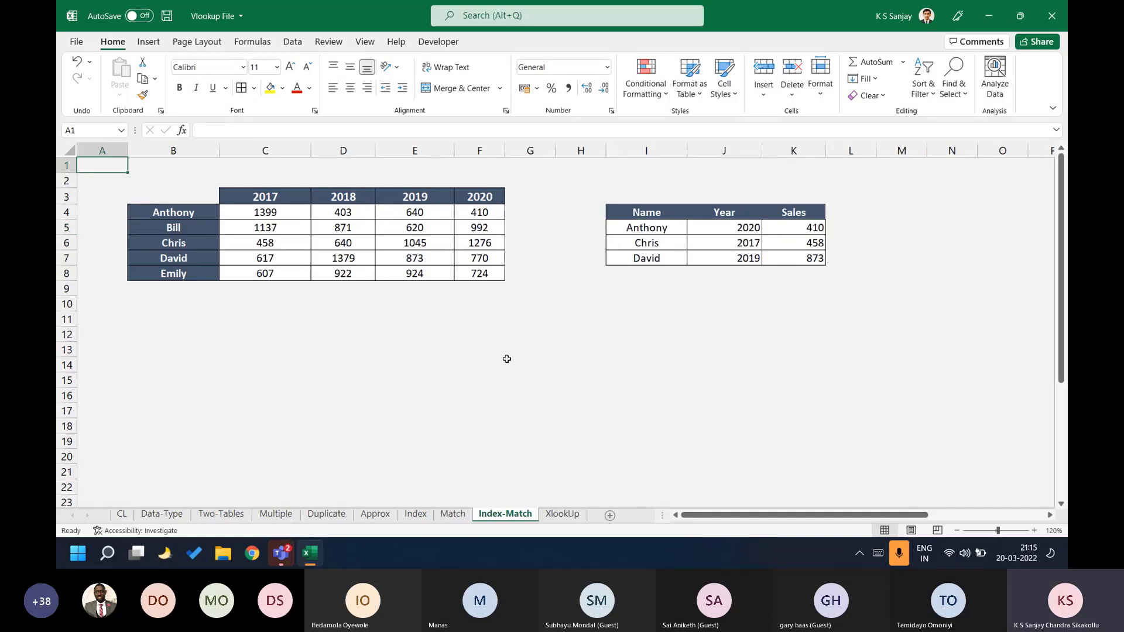
{"action": "left_click_drag", "start_coordinate": [788, 224], "coordinate": [785, 254]}
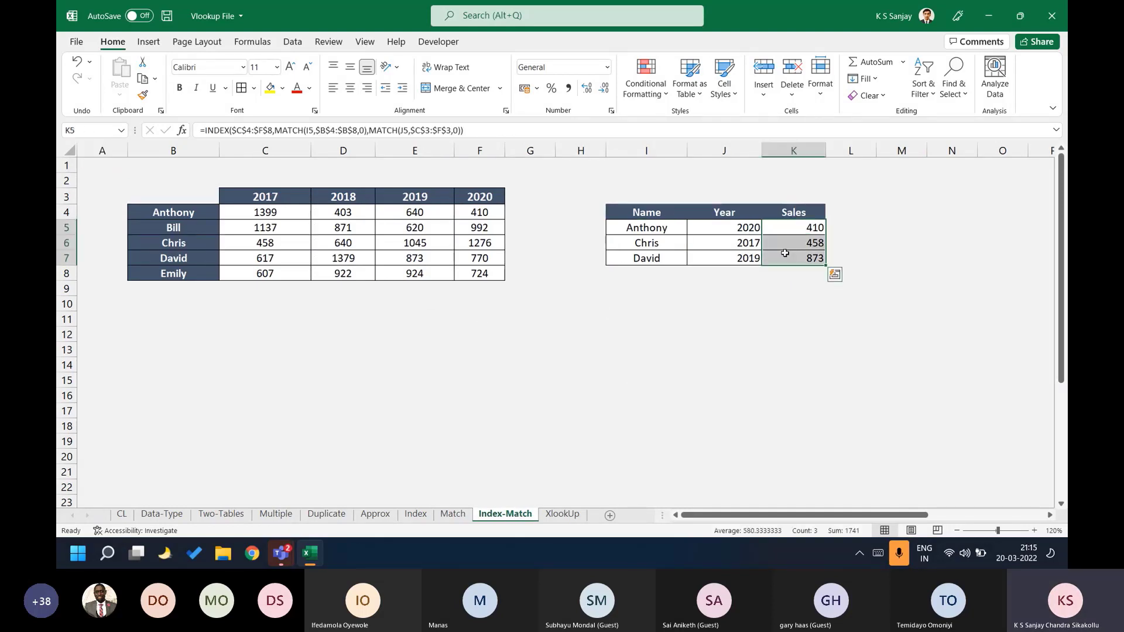
{"action": "key", "text": "Delete"}
{"action": "key", "text": "Left"}
{"action": "key", "text": "Left"}
{"action": "key", "text": "Left"}
{"action": "key", "text": "Left"}
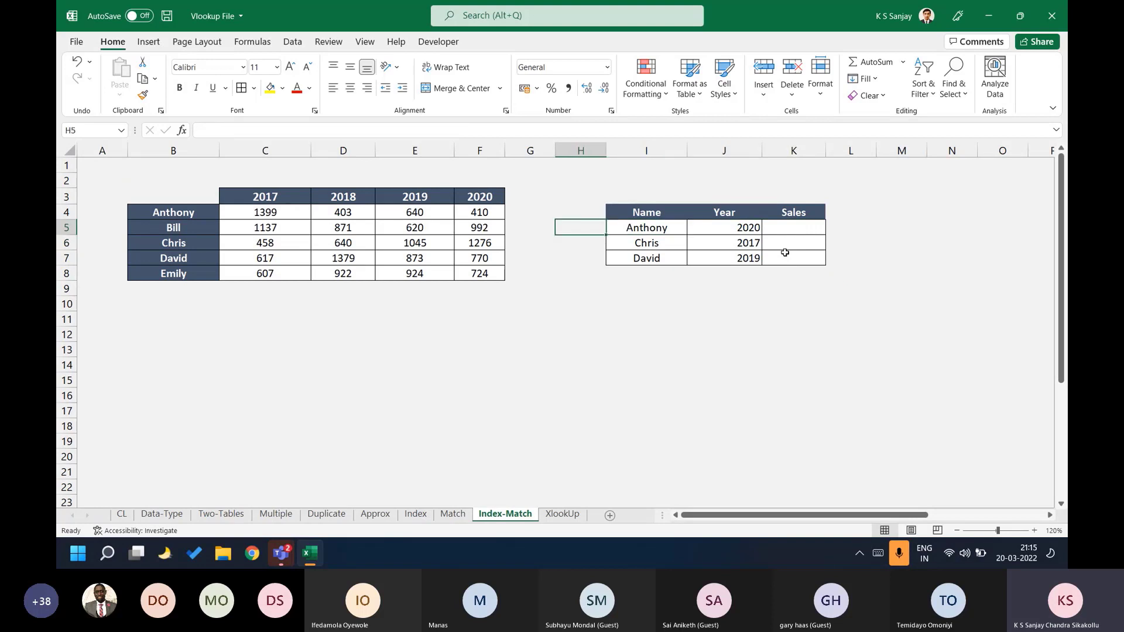
Examine the sales table's year headers in row 3, names in column B and values in C4:F8.
{"action": "left_click_drag", "start_coordinate": [159, 197], "coordinate": [449, 296]}
{"action": "left_click_drag", "start_coordinate": [283, 197], "coordinate": [495, 191]}
{"action": "left_click_drag", "start_coordinate": [175, 212], "coordinate": [193, 288]}
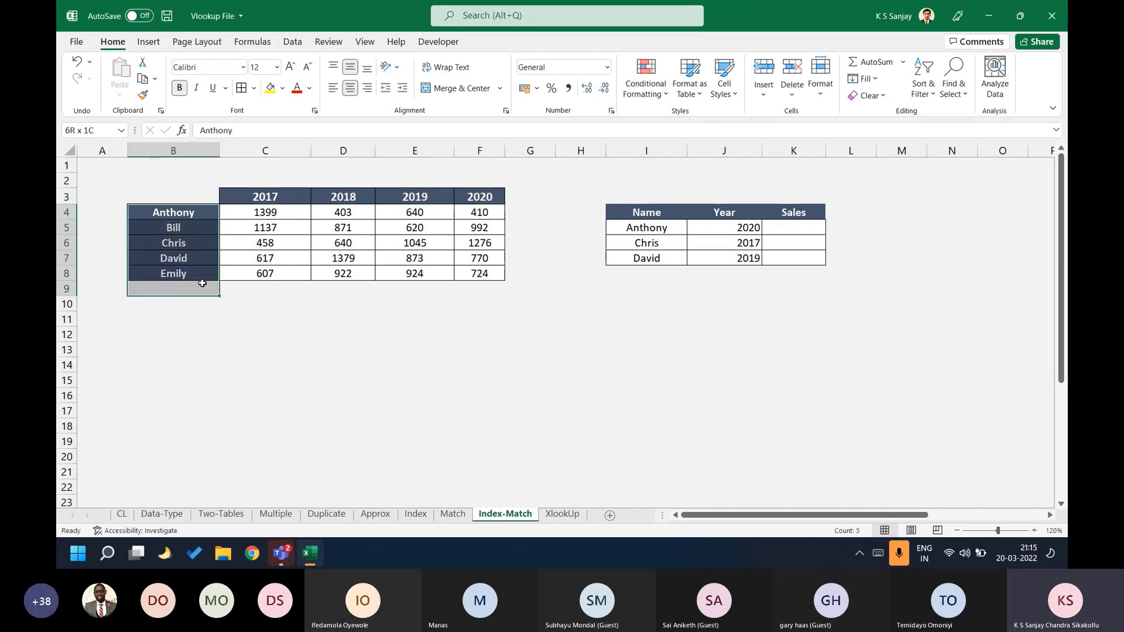
{"action": "left_click_drag", "start_coordinate": [248, 206], "coordinate": [519, 328]}
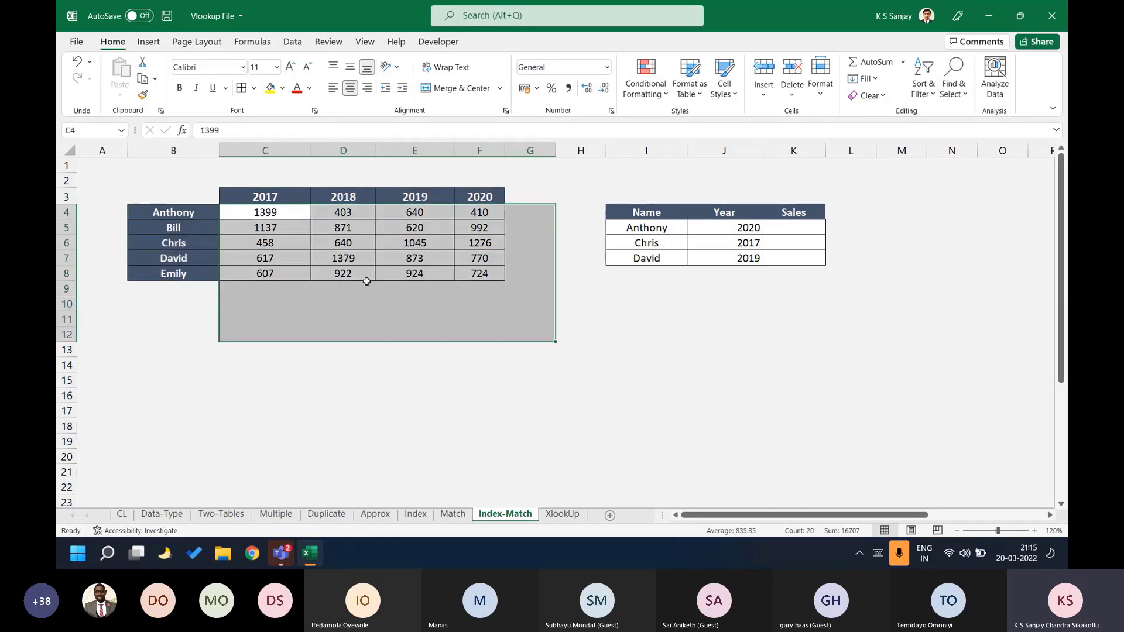
{"action": "left_click_drag", "start_coordinate": [267, 211], "coordinate": [515, 312]}
Highlight the sales value in E6, its row name in B6 and its year header in E3 in yellow.
{"action": "left_click", "coordinate": [408, 243]}
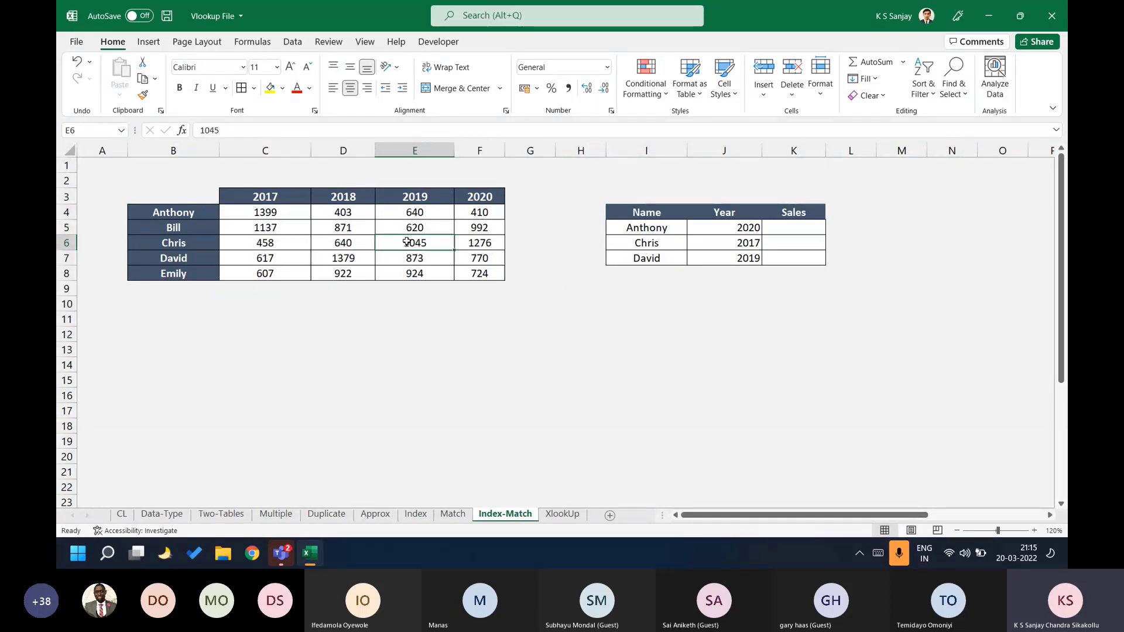
{"action": "left_click", "coordinate": [269, 88]}
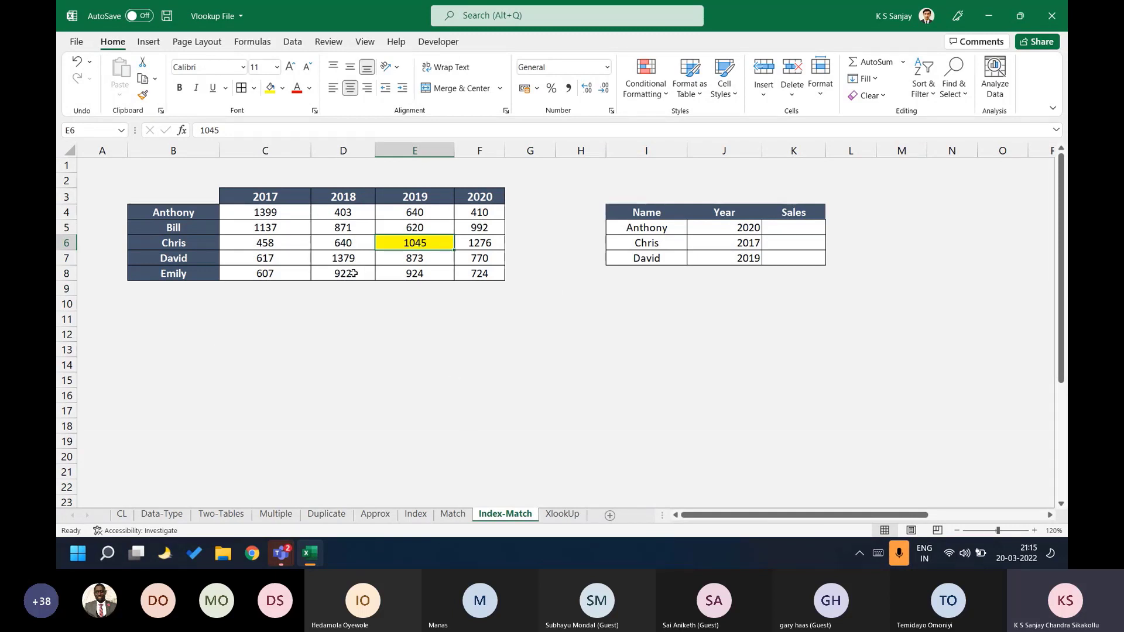
{"action": "left_click", "coordinate": [205, 244]}
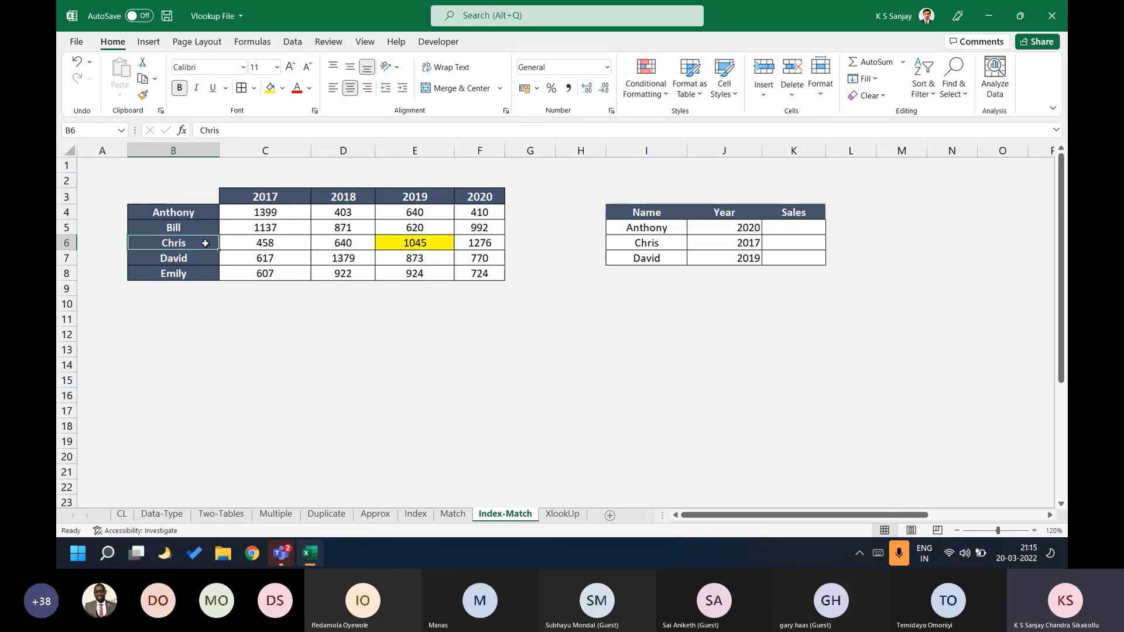
{"action": "left_click", "coordinate": [404, 196]}
{"action": "left_click", "coordinate": [189, 239]}
{"action": "left_click", "coordinate": [270, 88]}
{"action": "left_click", "coordinate": [403, 197]}
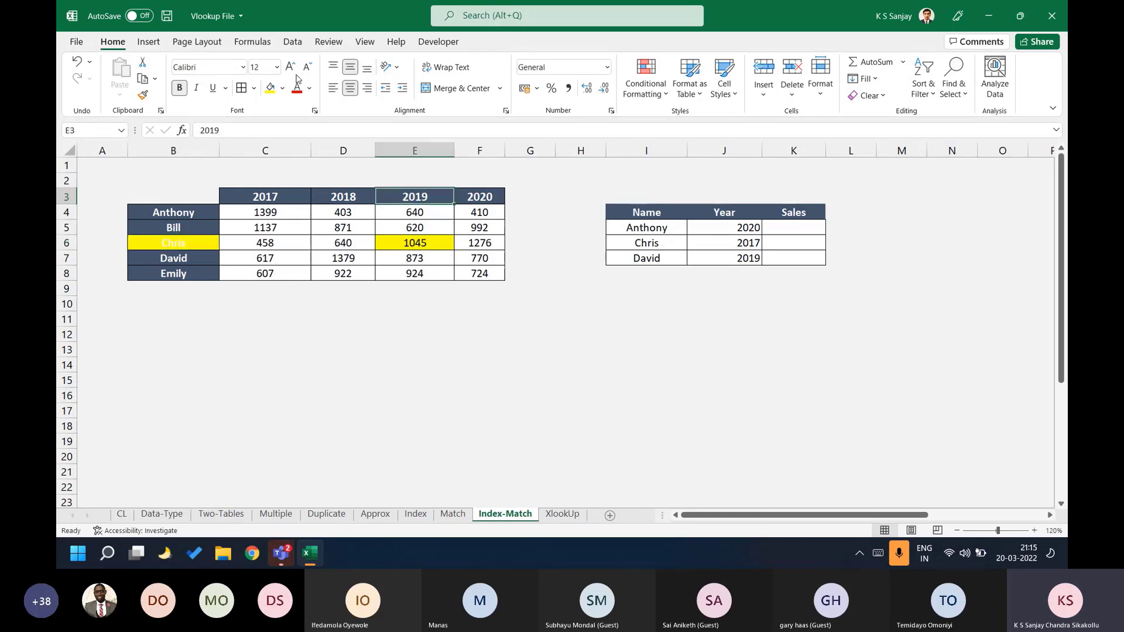
{"action": "left_click", "coordinate": [270, 88]}
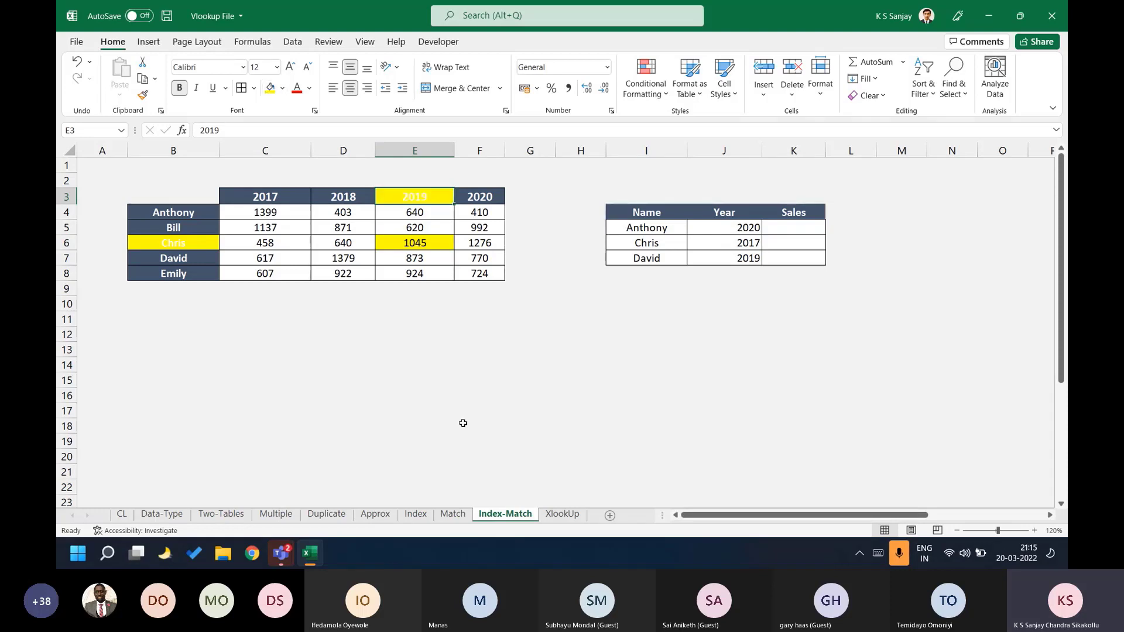
Undo the yellow highlighting of the year header, row name and sales value.
{"action": "key", "text": "Down"}
{"action": "key", "text": "Down"}
{"action": "key", "text": "Down"}
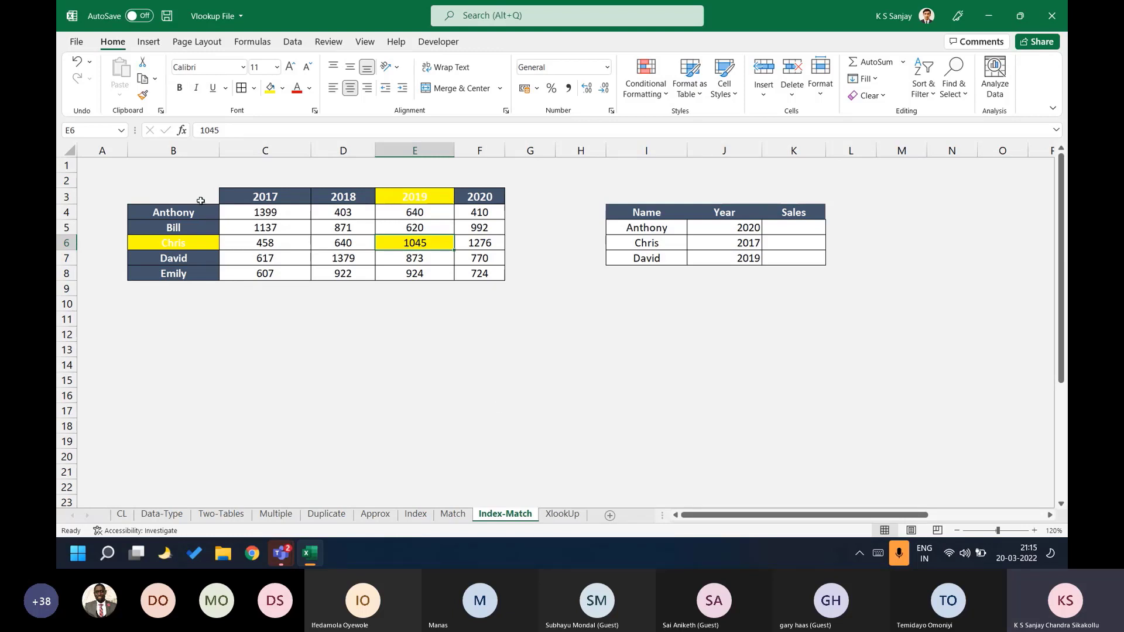
{"action": "left_click_drag", "start_coordinate": [201, 201], "coordinate": [532, 387]}
{"action": "key", "text": "ctrl+z"}
{"action": "key", "text": "ctrl+z"}
{"action": "key", "text": "ctrl+z"}
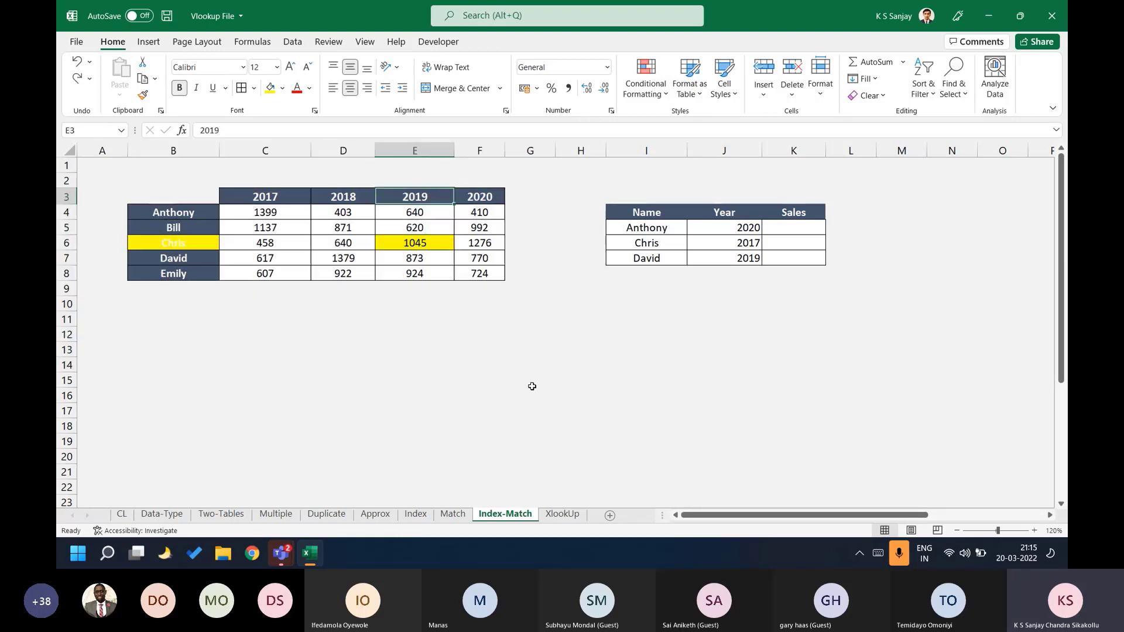
{"action": "left_click", "coordinate": [799, 225]}
{"action": "type", "text": "=IND"}
{"action": "type", "text": "EX"}
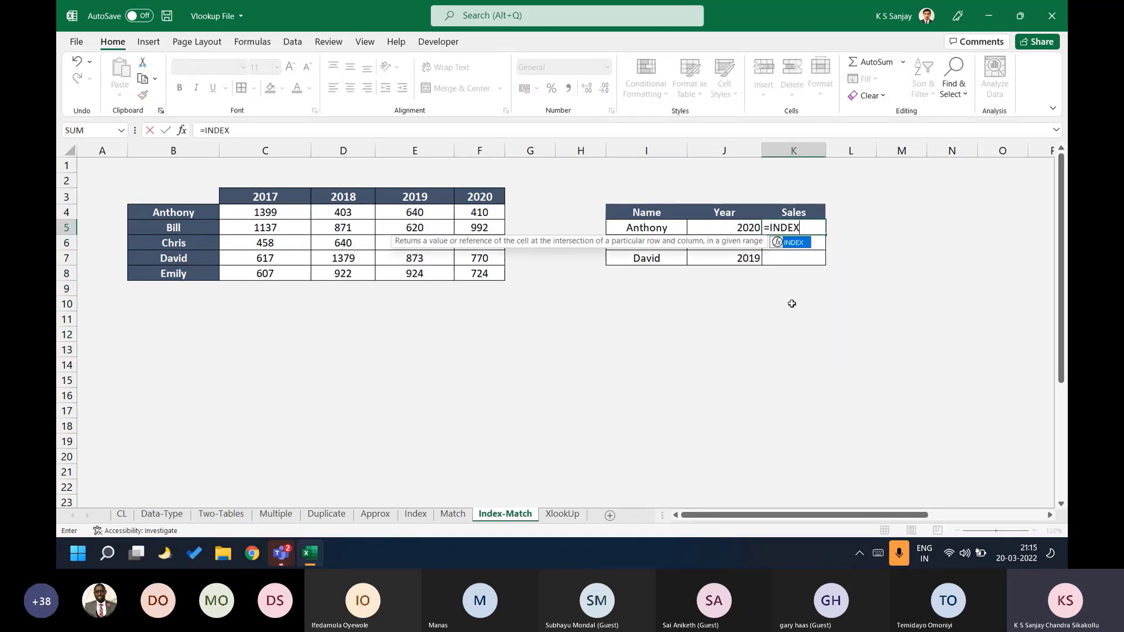
{"action": "type", "text": "("}
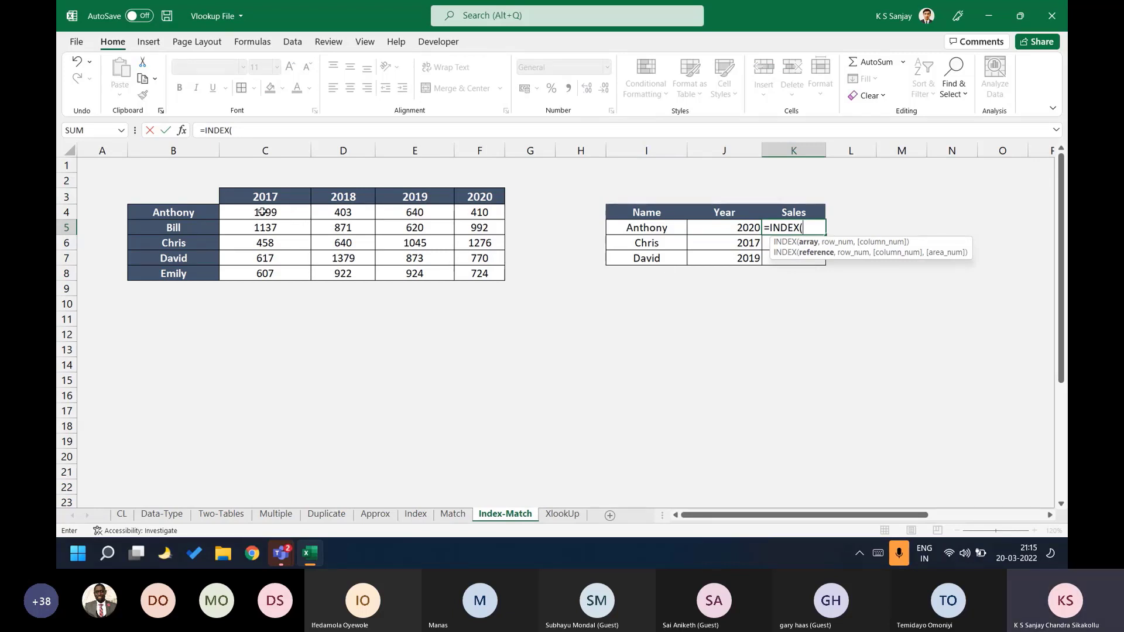
{"action": "left_click_drag", "start_coordinate": [262, 212], "coordinate": [485, 272]}
{"action": "key", "text": "F4"}
{"action": "type", "text": ",MATCH("}
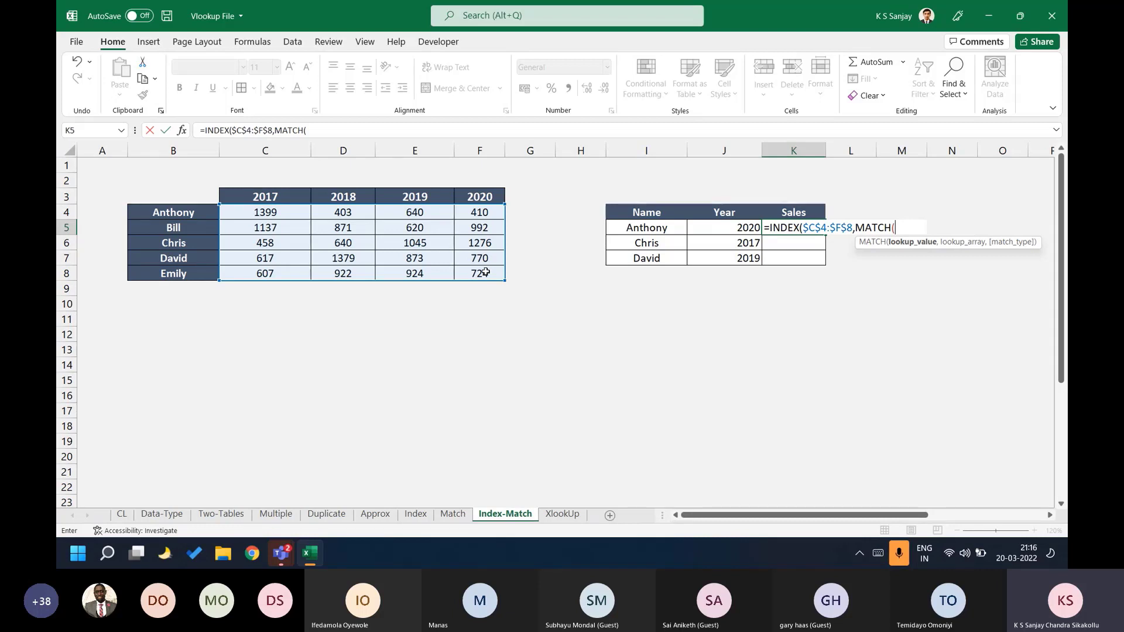
{"action": "key", "text": "BackSpace"}
{"action": "key", "text": "Escape"}
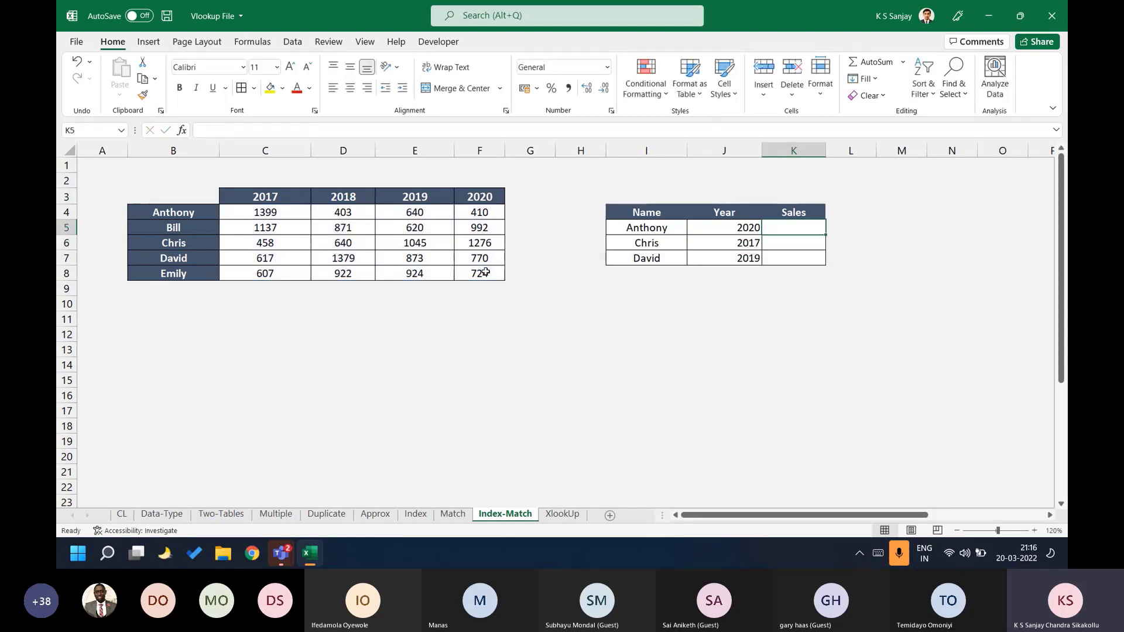
Enter the labels INDEX in K9 and MATCH in L9, below the Sales column.
{"action": "key", "text": "Down"}
{"action": "key", "text": "Down"}
{"action": "key", "text": "Down"}
{"action": "key", "text": "Down"}
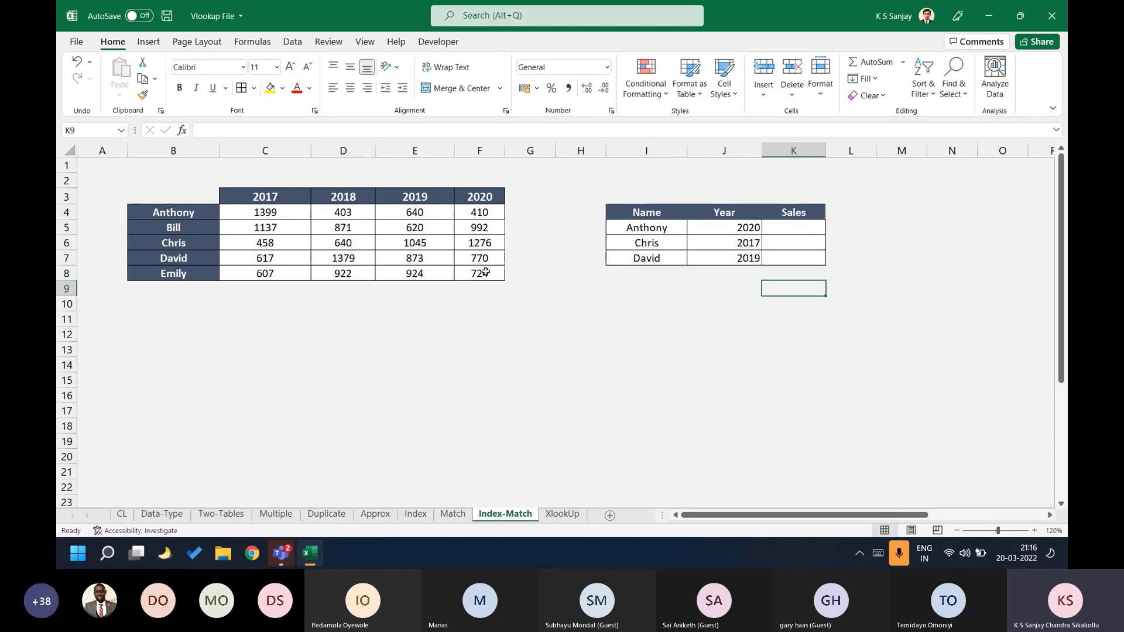
{"action": "type", "text": "INDEX"}
{"action": "key", "text": "Tab"}
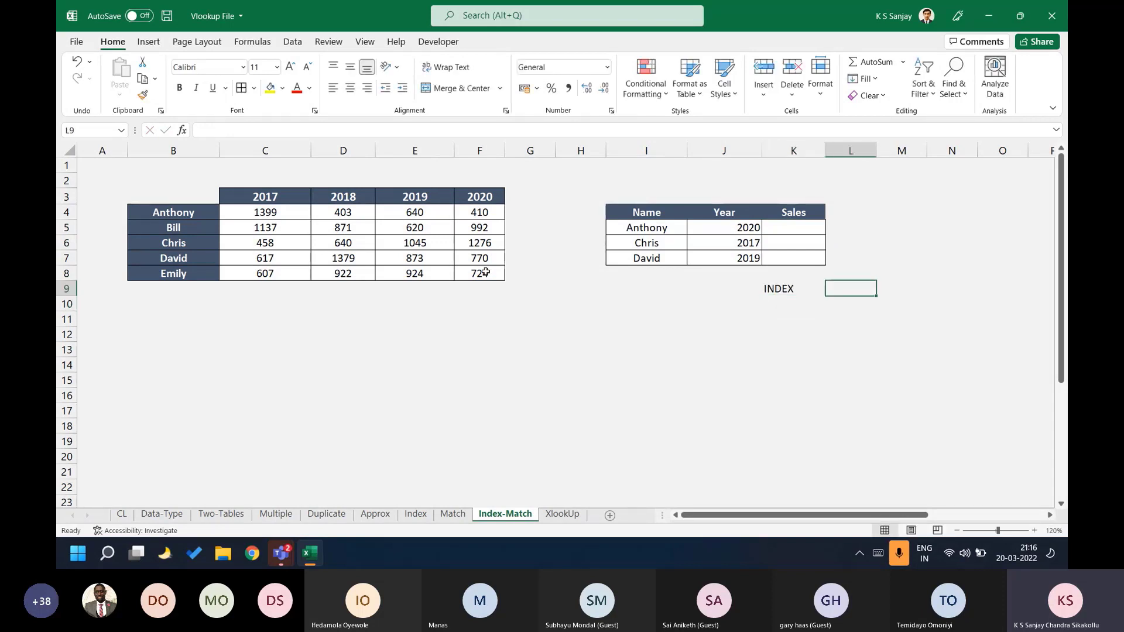
{"action": "type", "text": "MATCH"}
{"action": "key", "text": "Left"}
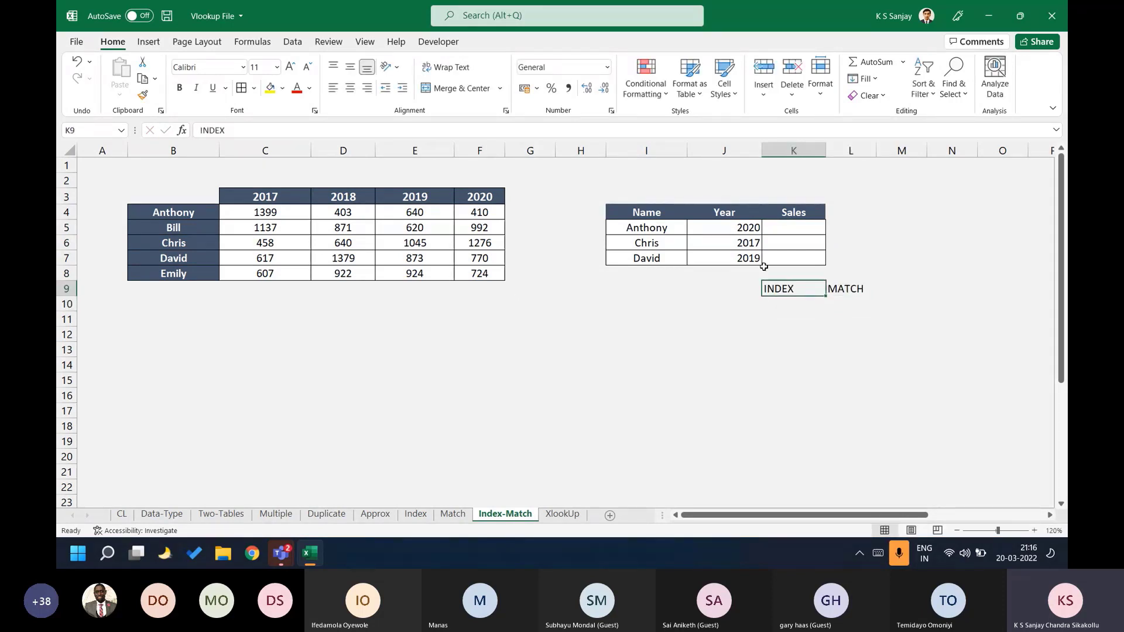
Review the INDEX note in J9 of the Index sheet and the MATCH note on the Match sheet.
{"action": "left_click", "coordinate": [415, 514]}
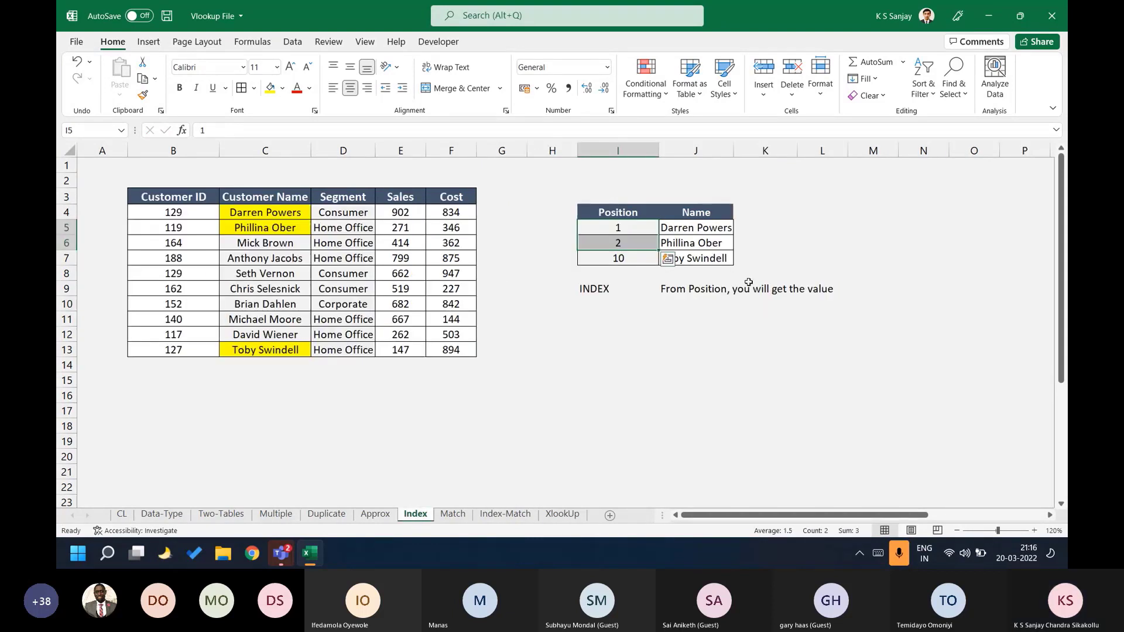
{"action": "left_click_drag", "start_coordinate": [670, 291], "coordinate": [834, 290]}
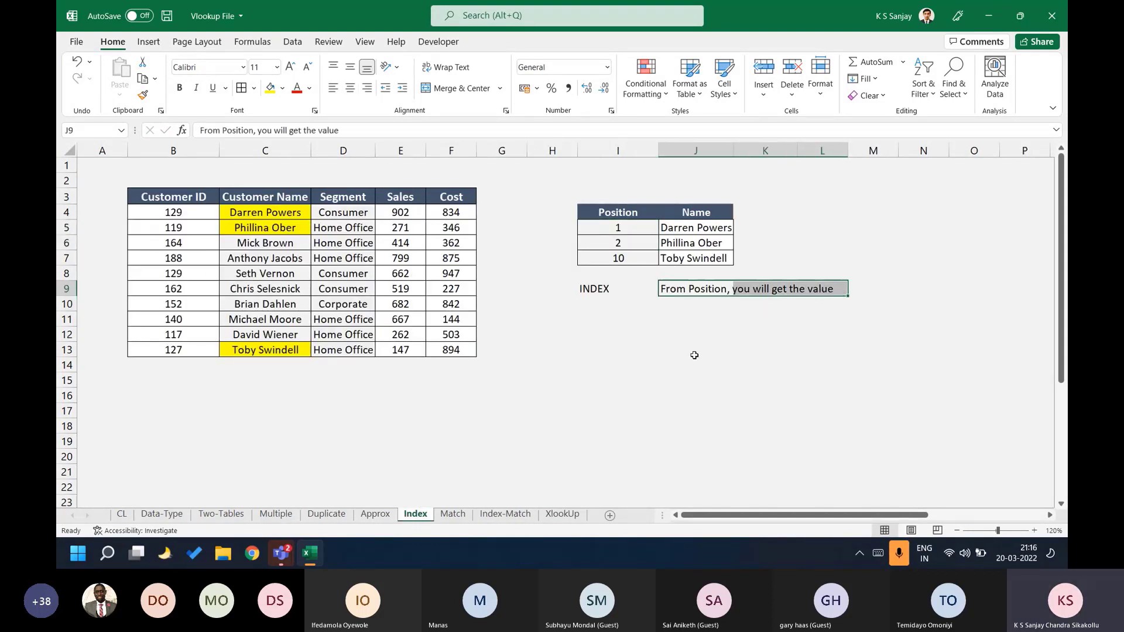
{"action": "key", "text": "ctrl+Page_Down"}
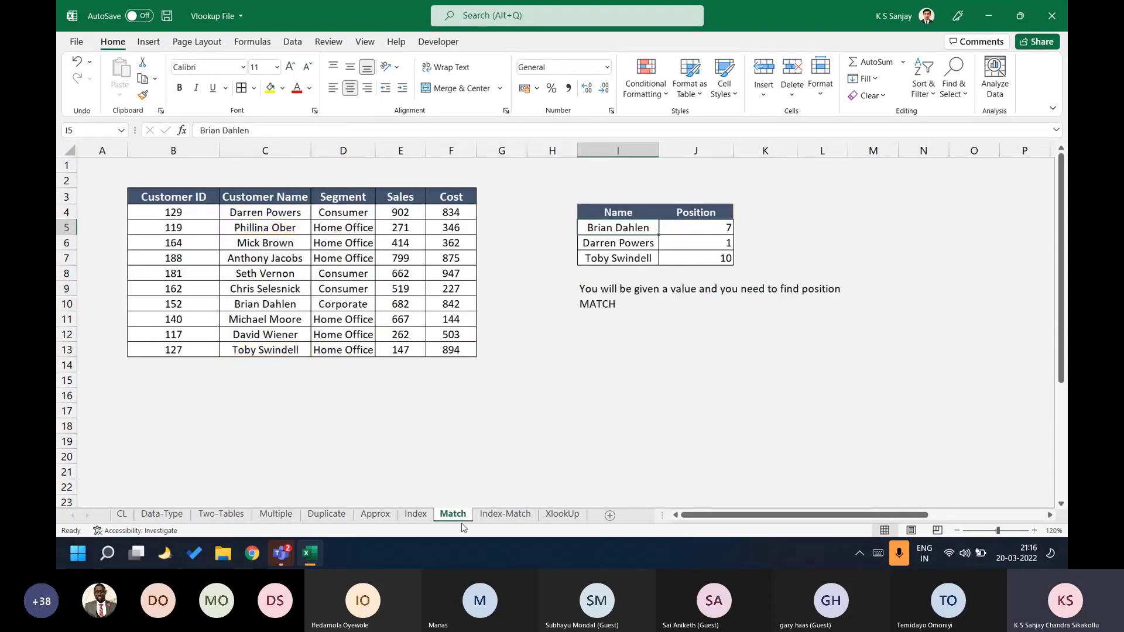
On the Index-Match sheet, list Input, Position, Output and Value in K10, K11, K13 and K14 under INDEX.
{"action": "left_click", "coordinate": [505, 514]}
{"action": "type", "text": "Input"}
{"action": "key", "text": "Return"}
{"action": "type", "text": "Position"}
{"action": "key", "text": "Return"}
{"action": "key", "text": "Return"}
{"action": "type", "text": "Output"}
{"action": "key", "text": "Return"}
{"action": "type", "text": "Val"}
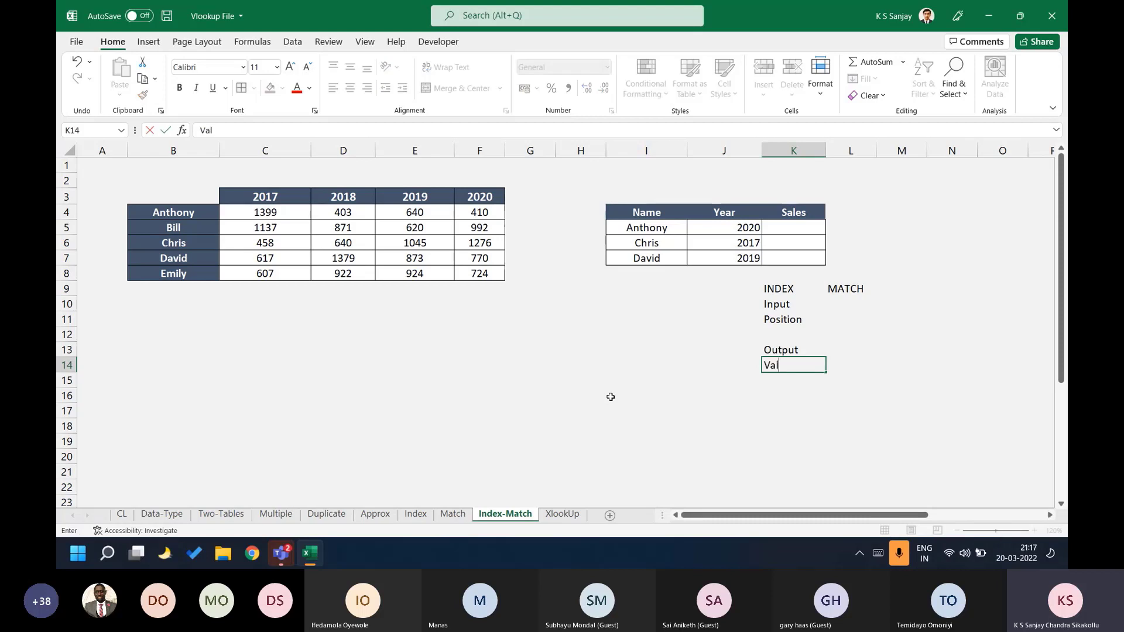
{"action": "type", "text": "ue"}
List Input, Value, Output and Position in L10, L11, L13 and L14 under MATCH.
{"action": "key", "text": "Up"}
{"action": "key", "text": "Up"}
{"action": "key", "text": "Up"}
{"action": "key", "text": "Up"}
{"action": "key", "text": "Right"}
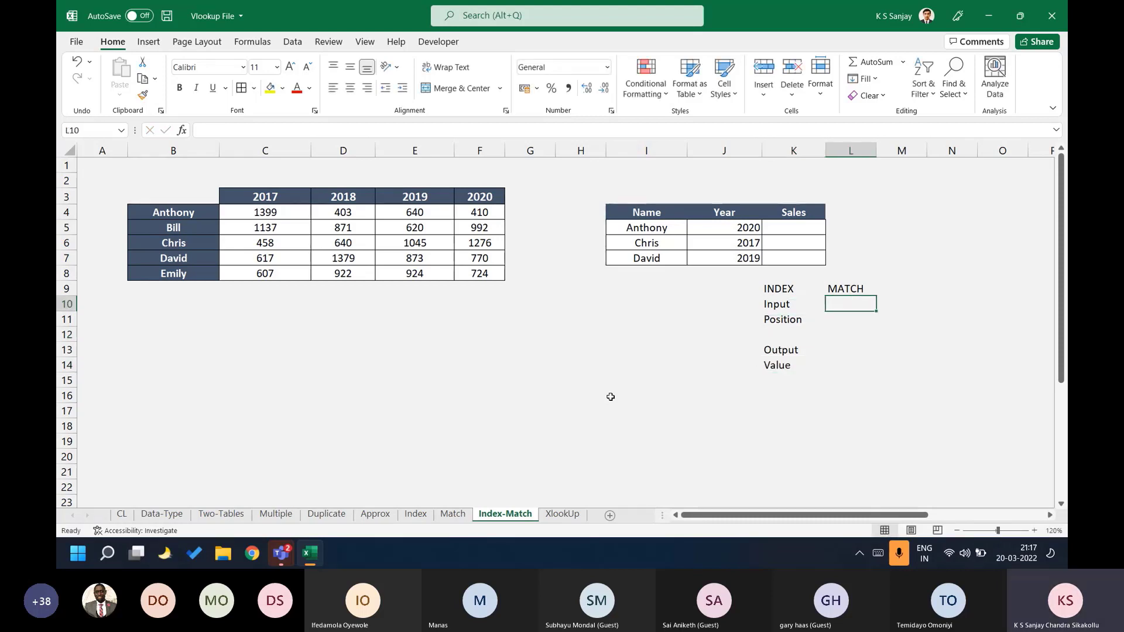
{"action": "type", "text": "Input"}
{"action": "key", "text": "Return"}
{"action": "type", "text": "Value"}
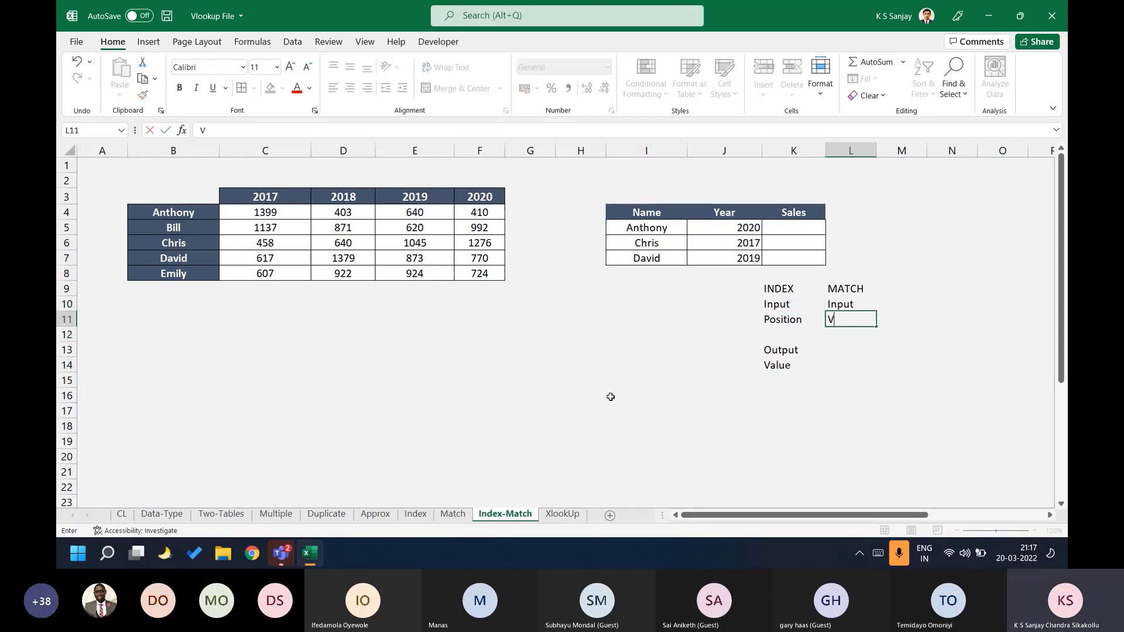
{"action": "key", "text": "Return"}
{"action": "key", "text": "Return"}
{"action": "type", "text": "Output"}
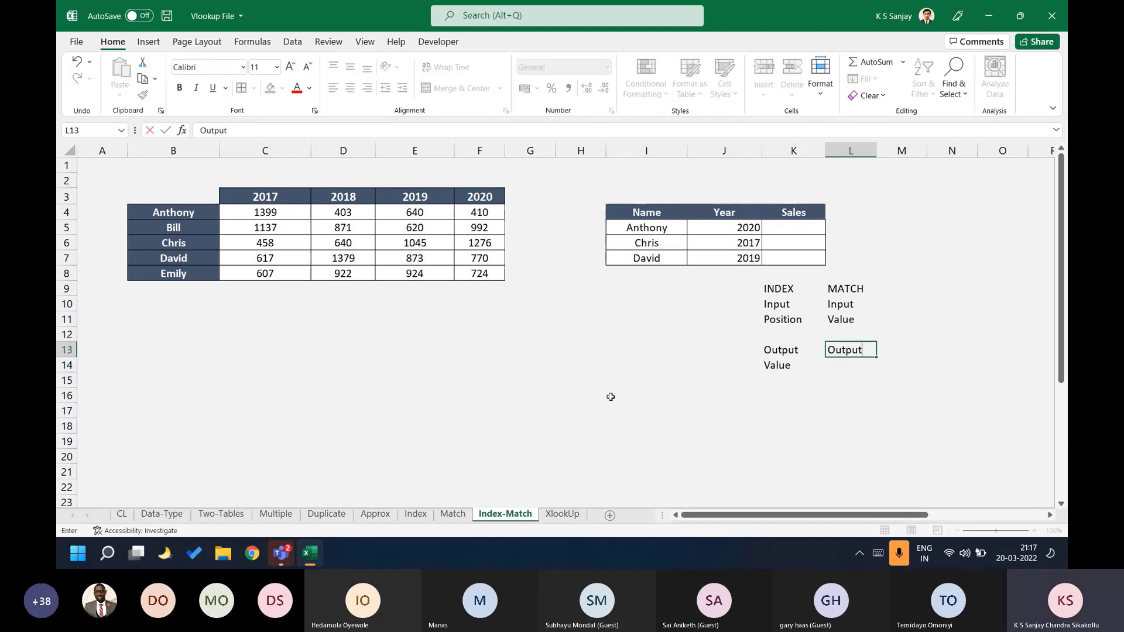
{"action": "key", "text": "Return"}
{"action": "type", "text": "Position"}
{"action": "key", "text": "Return"}
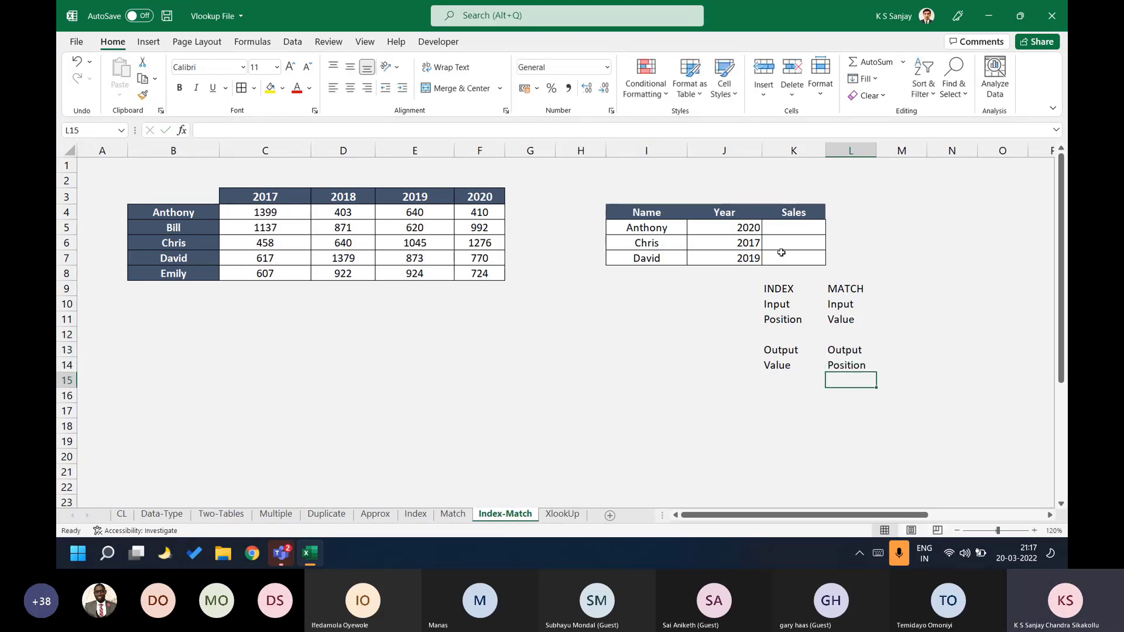
Start an INDEX formula in K5 with the absolute range $C$4:$F$8 as its array.
{"action": "left_click", "coordinate": [786, 230]}
{"action": "left_click_drag", "start_coordinate": [786, 236], "coordinate": [791, 258]}
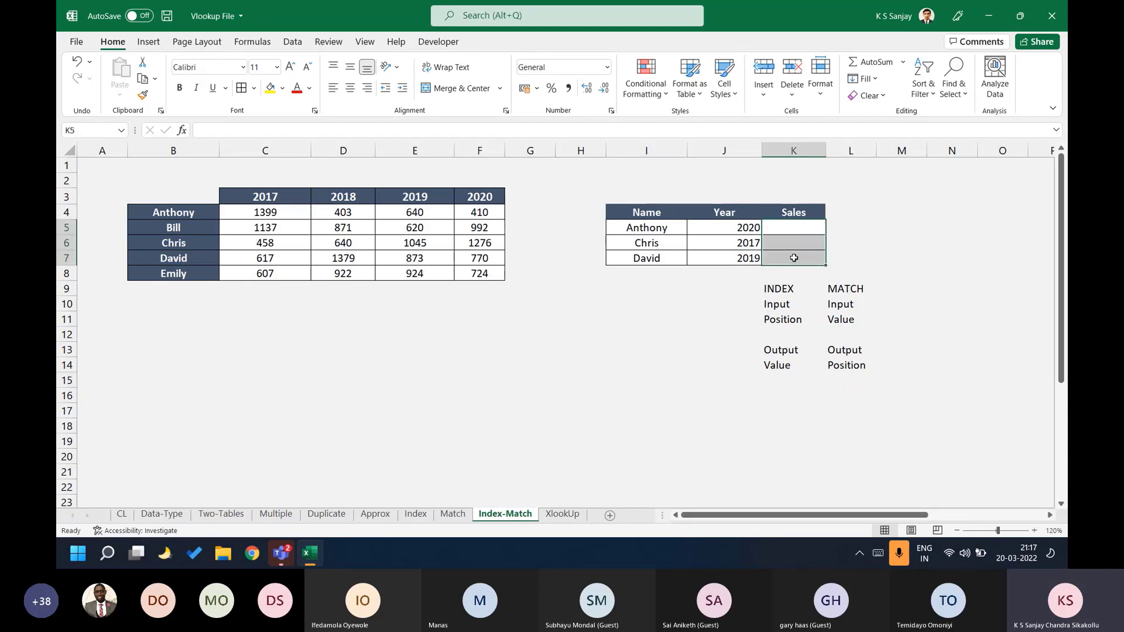
{"action": "left_click", "coordinate": [794, 227]}
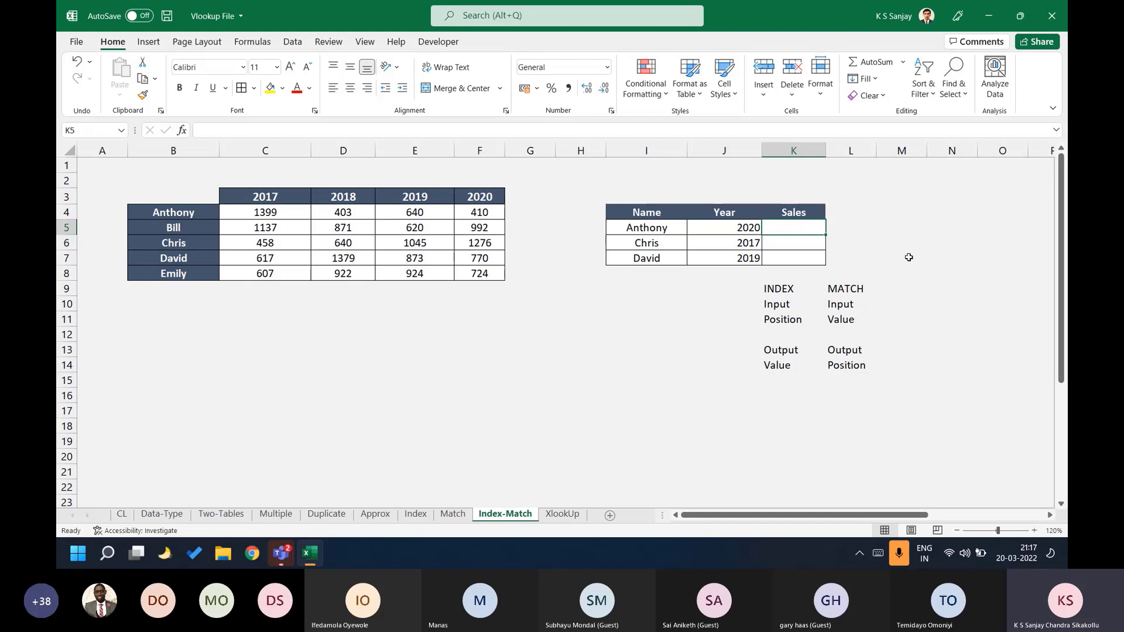
{"action": "type", "text": "=INDEX("}
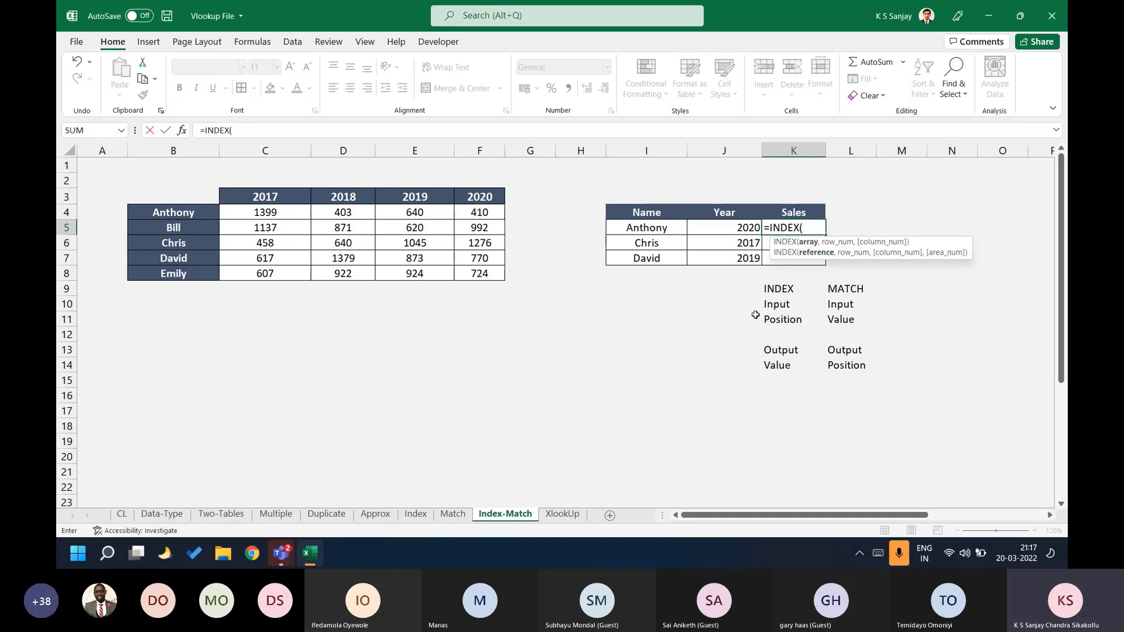
{"action": "left_click_drag", "start_coordinate": [293, 213], "coordinate": [486, 273]}
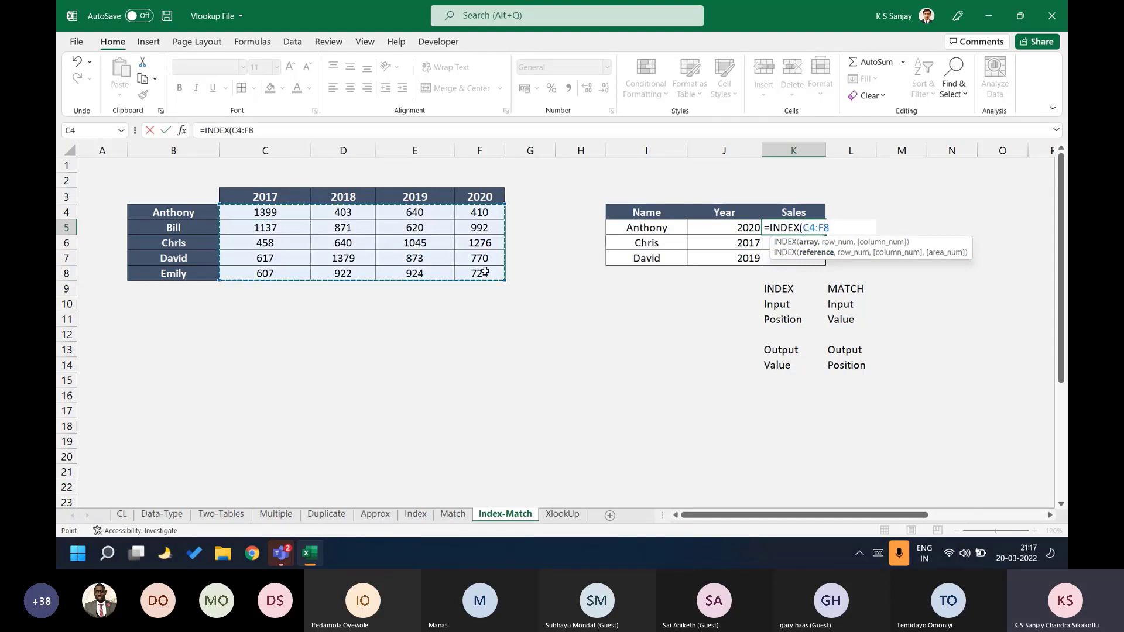
{"action": "key", "text": "F4"}
{"action": "type", "text": ","}
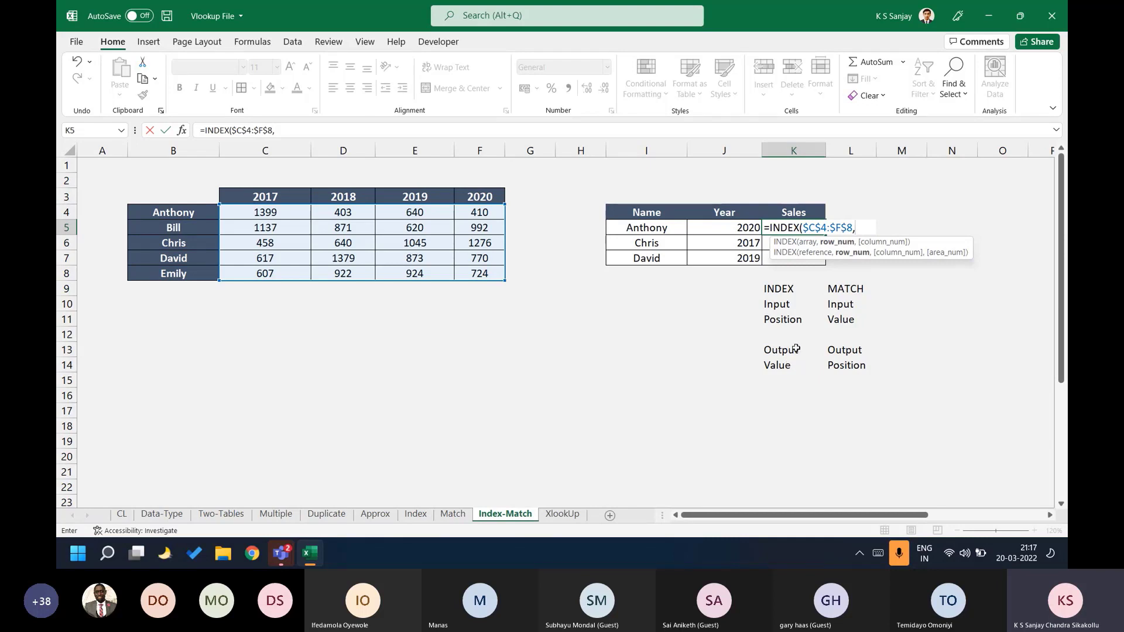
{"action": "type", "text": "MATCH("}
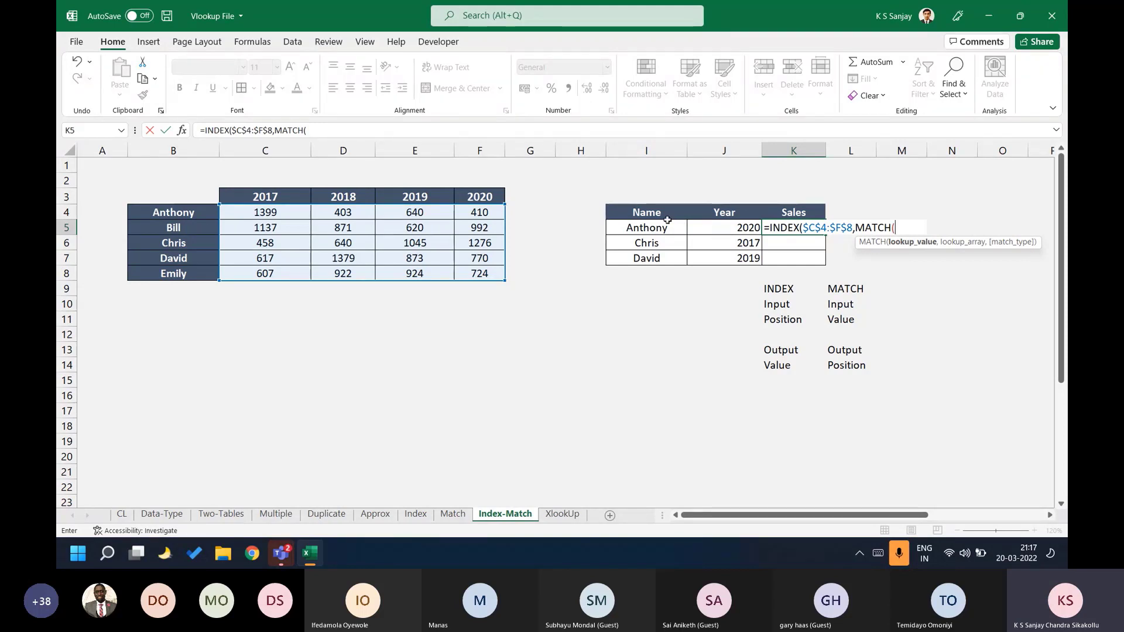
{"action": "left_click", "coordinate": [676, 231]}
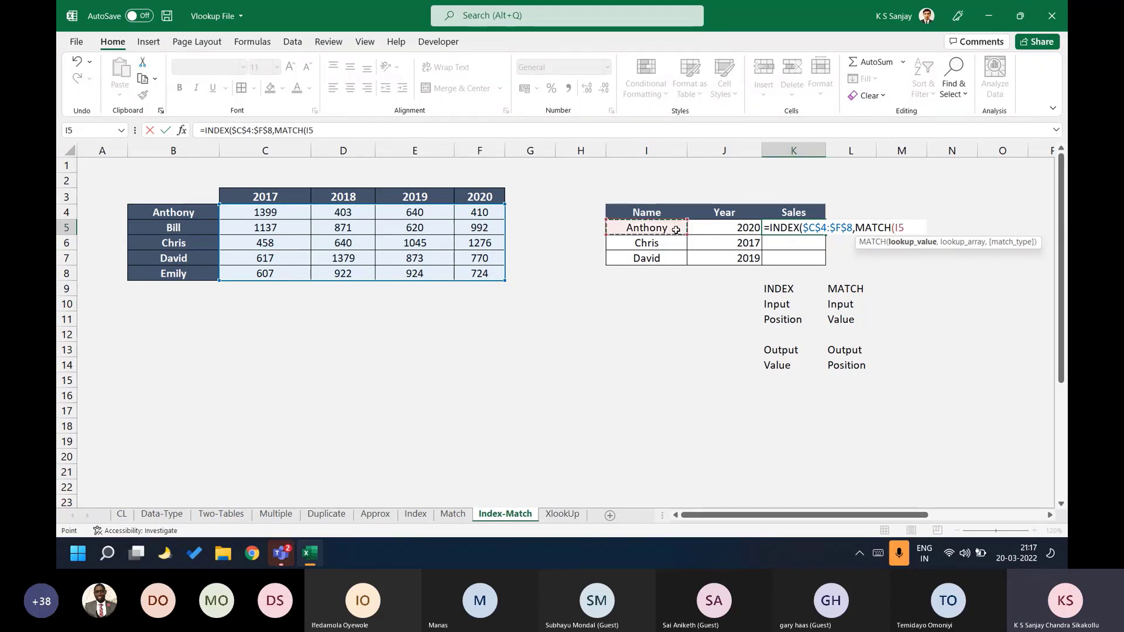
{"action": "type", "text": ","}
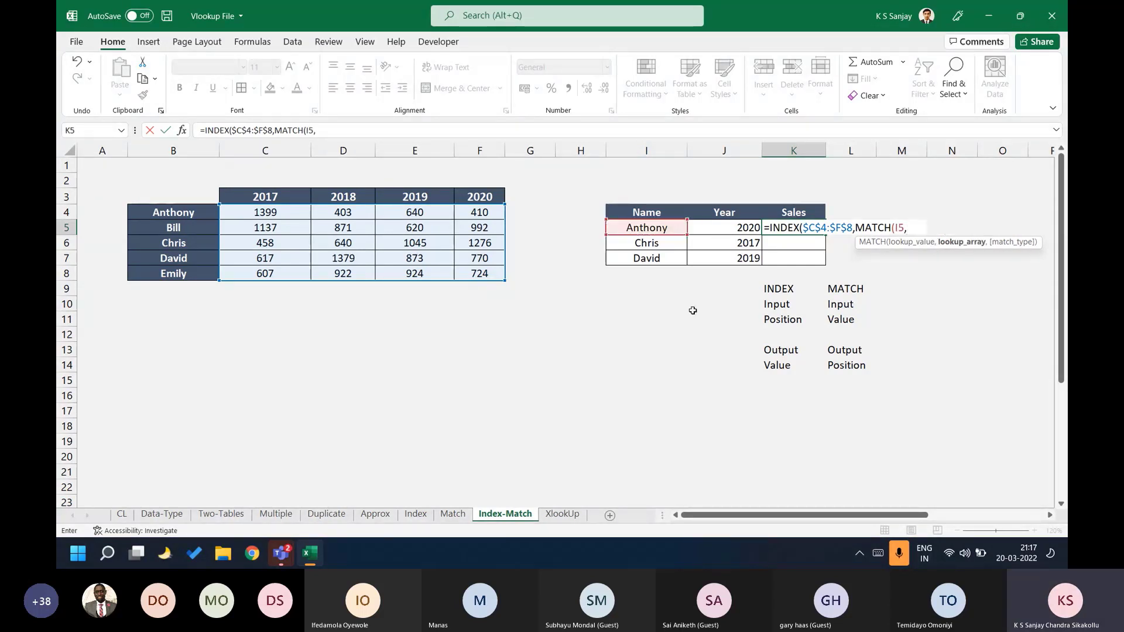
{"action": "key", "text": "BackSpace"}
{"action": "key", "text": "BackSpace"}
{"action": "key", "text": "BackSpace"}
{"action": "key", "text": "BackSpace"}
{"action": "key", "text": "BackSpace"}
{"action": "key", "text": "BackSpace"}
{"action": "key", "text": "BackSpace"}
{"action": "key", "text": "BackSpace"}
{"action": "key", "text": "BackSpace"}
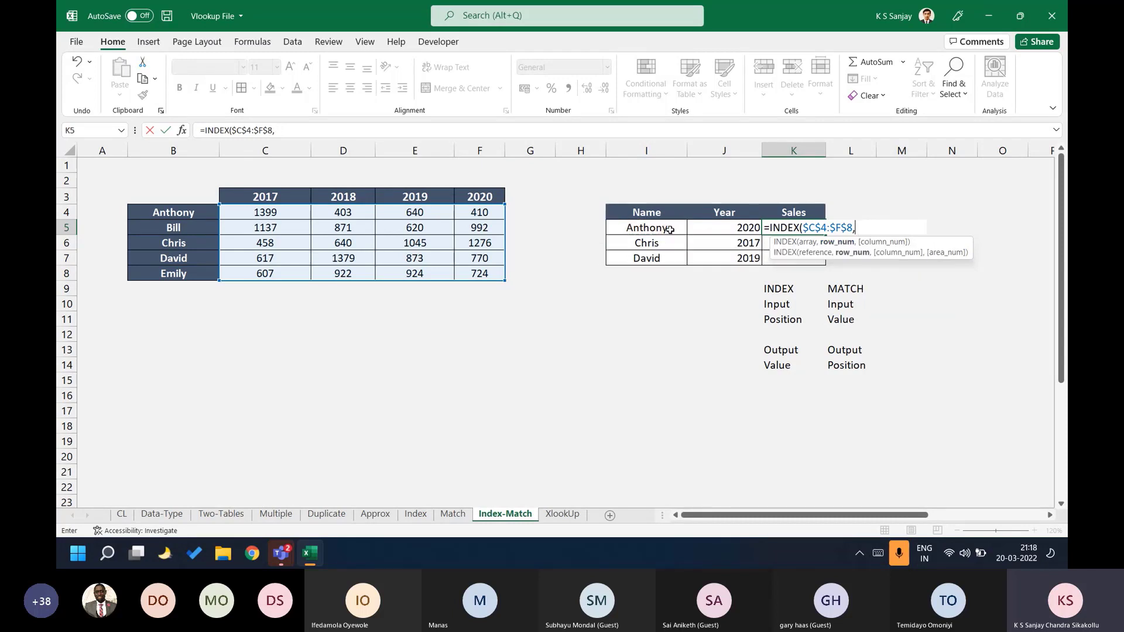
Add MATCH(I5,$B$4:$B$8,0) as the row number and open a second MATCH for the column number.
{"action": "type", "text": "MATCH("}
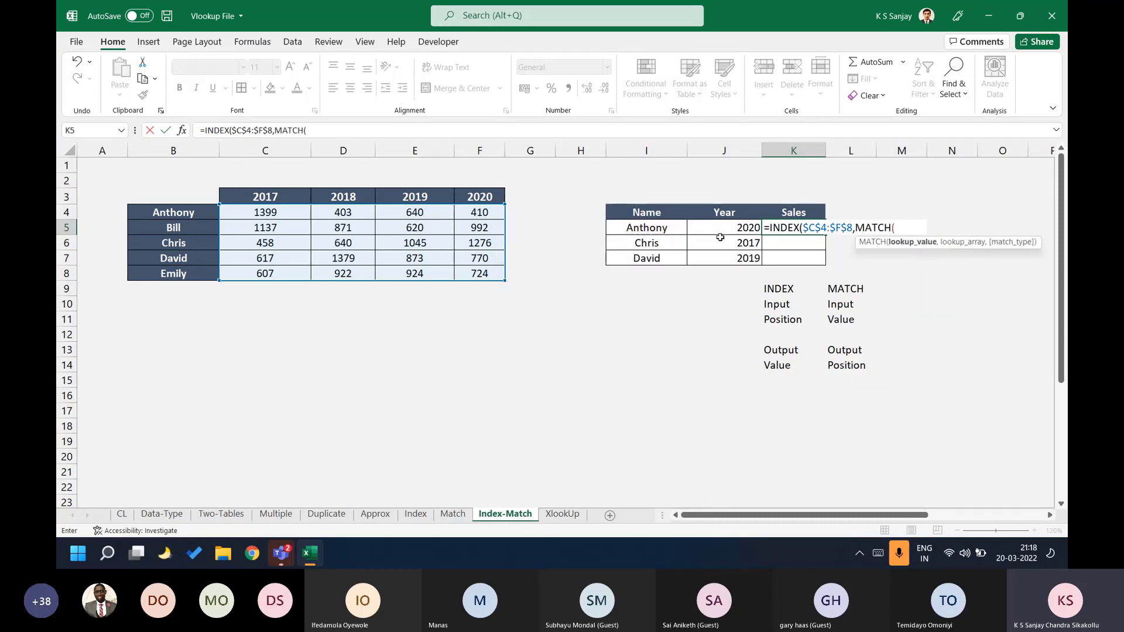
{"action": "left_click", "coordinate": [668, 230]}
{"action": "type", "text": ","}
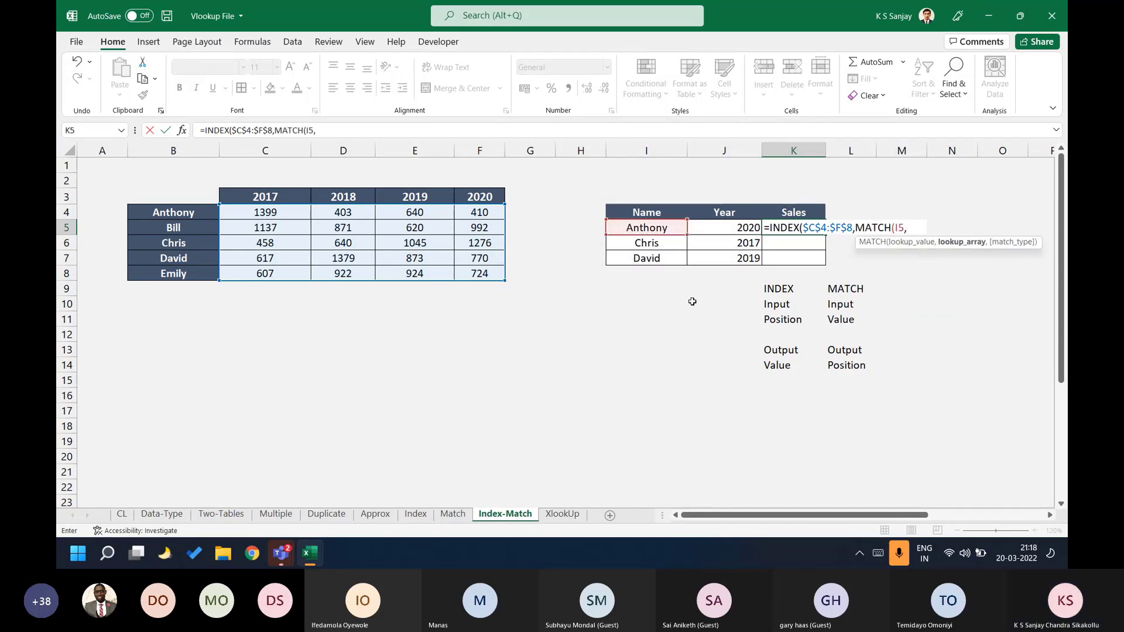
{"action": "left_click_drag", "start_coordinate": [174, 212], "coordinate": [184, 271]}
{"action": "key", "text": "F4"}
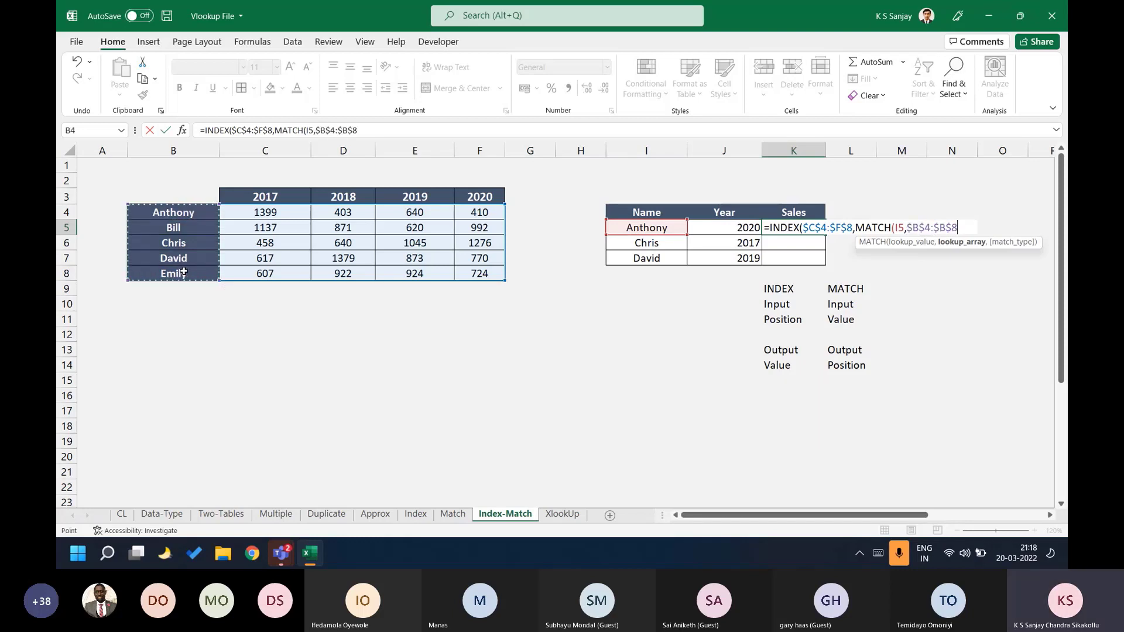
{"action": "type", "text": ")"}
{"action": "key", "text": "BackSpace"}
{"action": "type", "text": ",0),MATCH("}
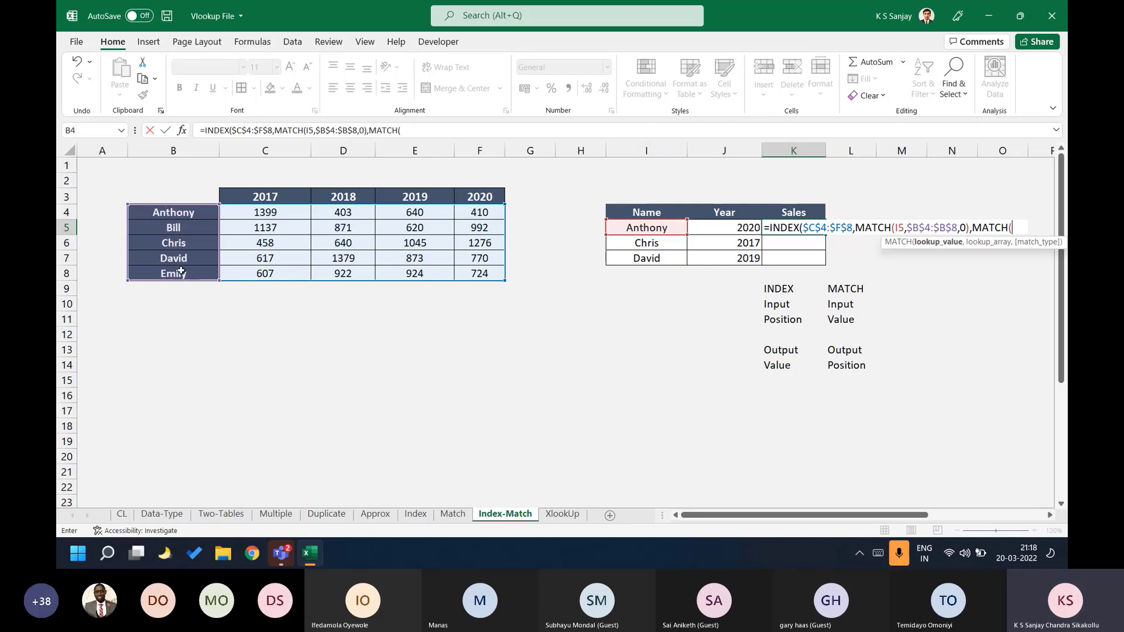
Complete the K5 formula with MATCH(J5,$C$3:$F$3,0) as the column number and commit it.
{"action": "left_click", "coordinate": [725, 229]}
{"action": "type", "text": ","}
{"action": "left_click_drag", "start_coordinate": [314, 193], "coordinate": [459, 186]}
{"action": "left_click", "coordinate": [292, 192]}
{"action": "left_click_drag", "start_coordinate": [292, 192], "coordinate": [493, 192]}
{"action": "key", "text": "F4"}
{"action": "type", "text": ","}
{"action": "key", "text": "Down"}
{"action": "key", "text": "Tab"}
{"action": "type", "text": ")"}
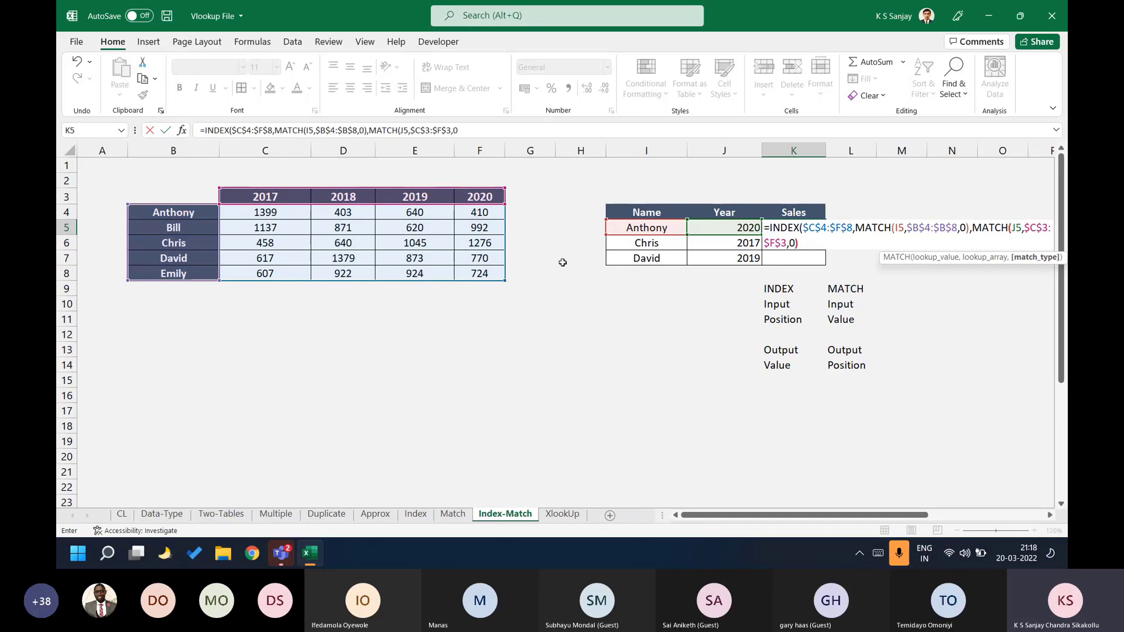
{"action": "key", "text": "ctrl+Return"}
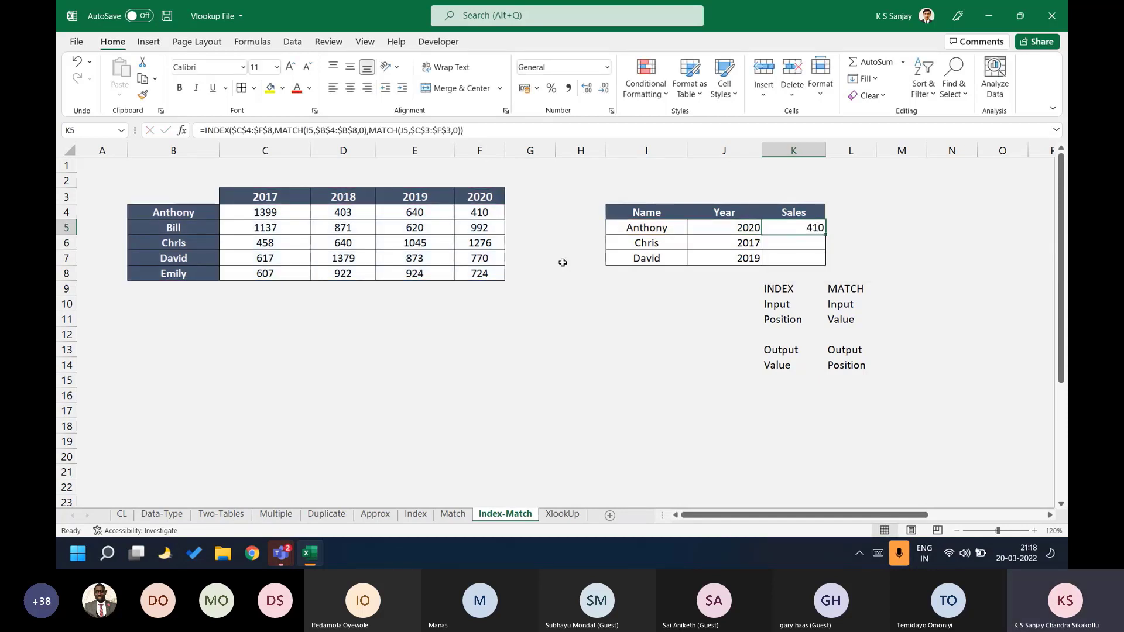
Give the 2020 header in F3 and the row name in B4 a yellow fill and red font.
{"action": "left_click", "coordinate": [463, 195]}
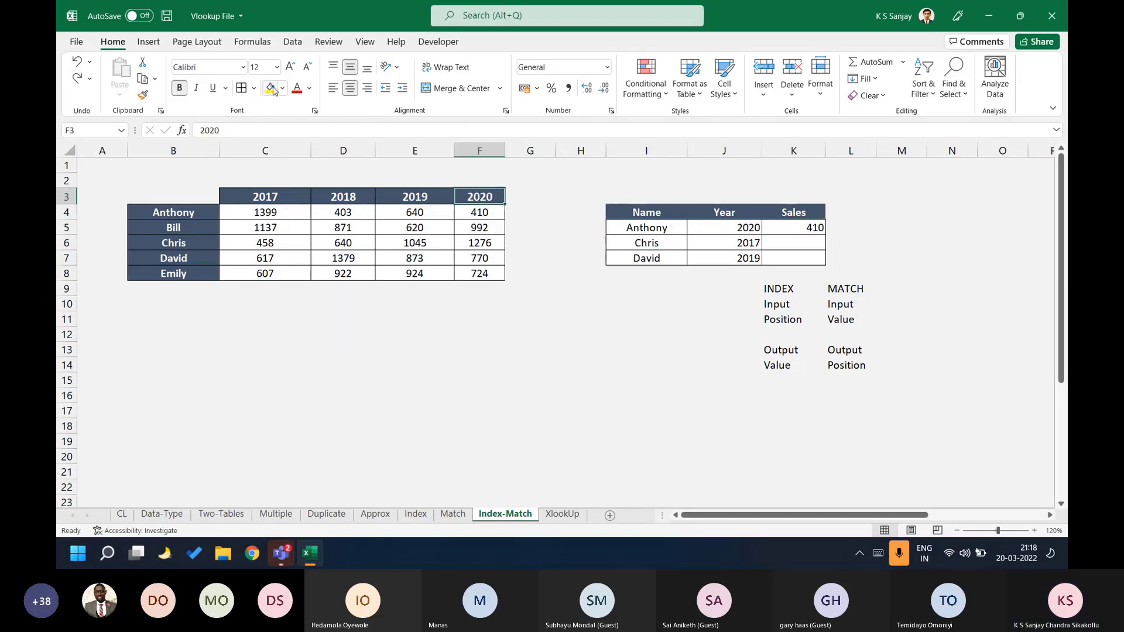
{"action": "left_click", "coordinate": [269, 87]}
{"action": "left_click", "coordinate": [297, 88]}
{"action": "left_click", "coordinate": [174, 211]}
{"action": "left_click", "coordinate": [270, 88]}
{"action": "left_click", "coordinate": [297, 87]}
Copy the sales lookup formula from K5 into K6 and K7.
{"action": "left_click", "coordinate": [793, 227]}
{"action": "key", "text": "ctrl+c"}
{"action": "key", "text": "Down"}
{"action": "key", "text": "ctrl+v"}
{"action": "key", "text": "Down"}
{"action": "key", "text": "ctrl+v"}
{"action": "key", "text": "Up"}
{"action": "key", "text": "Left"}
{"action": "key", "text": "Left"}
{"action": "key", "text": "Escape"}
Give the 2017 header in C3 and the row name in B6 a yellow fill and red font.
{"action": "left_click", "coordinate": [281, 199]}
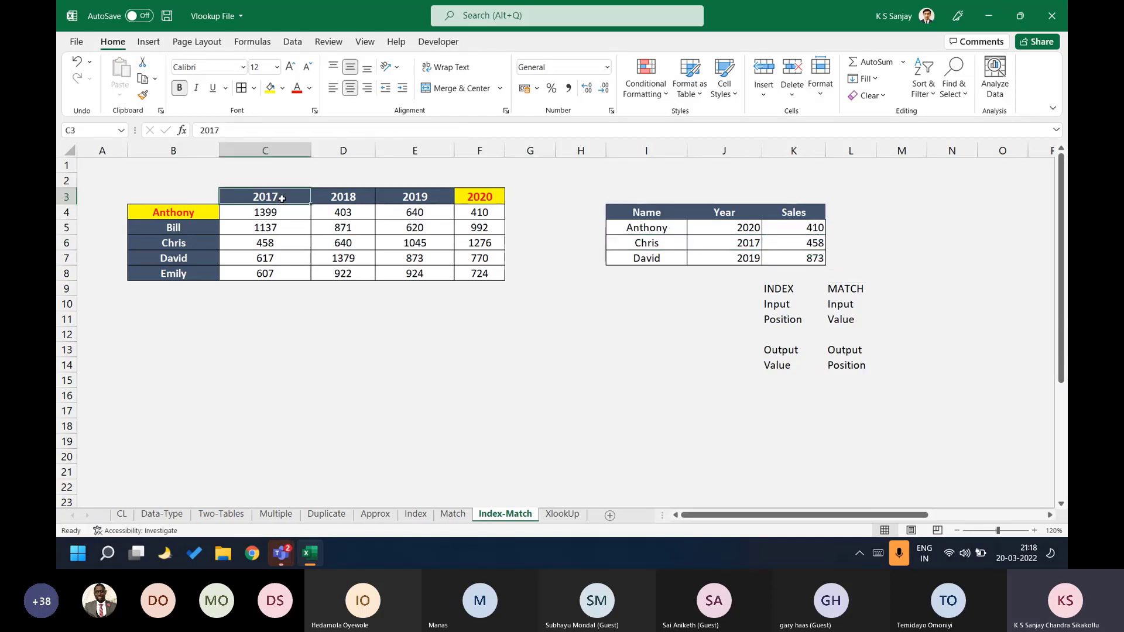
{"action": "left_click", "coordinate": [271, 88]}
{"action": "left_click", "coordinate": [295, 89]}
{"action": "key", "text": "Down"}
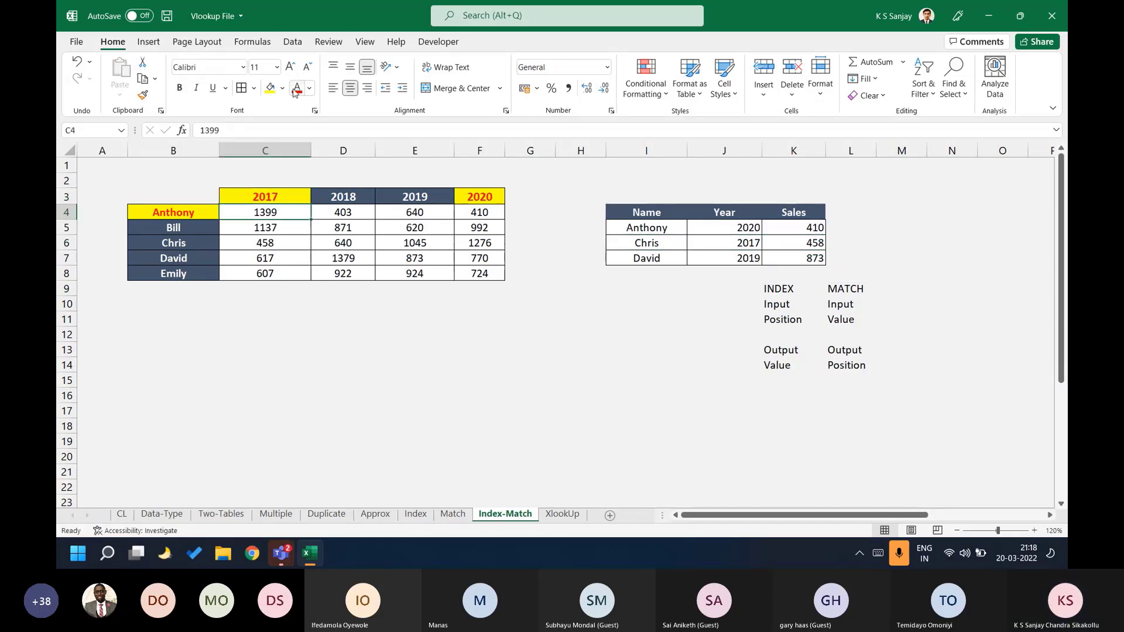
{"action": "key", "text": "Down"}
{"action": "key", "text": "Down"}
{"action": "key", "text": "Left"}
{"action": "left_click", "coordinate": [295, 89]}
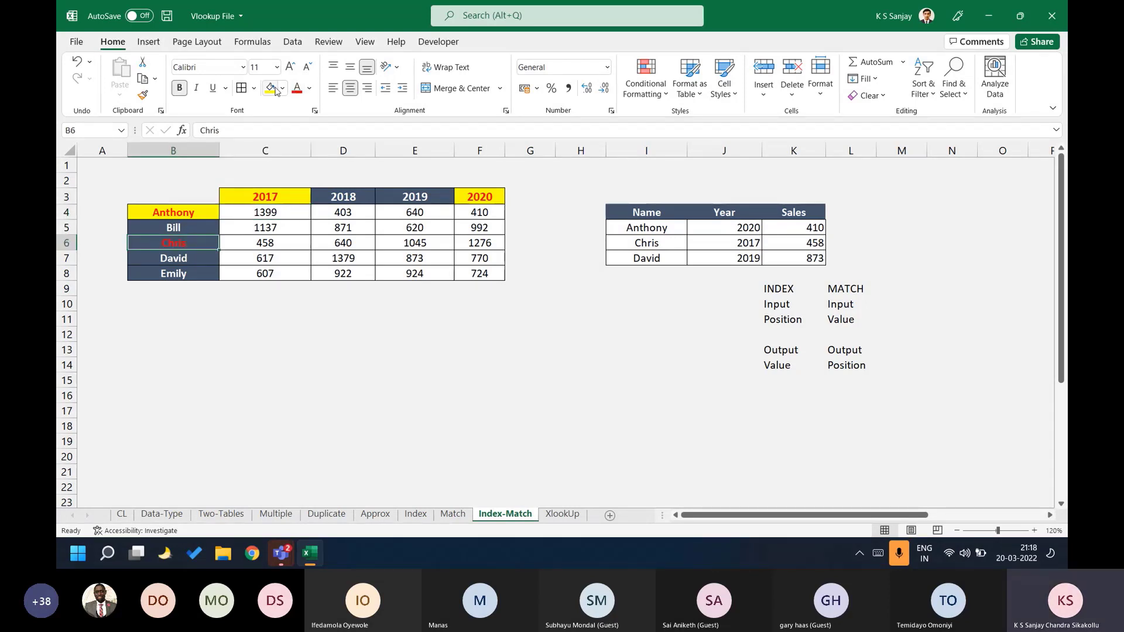
{"action": "left_click", "coordinate": [271, 88]}
Give B7 and the 2019 header in E3 a yellow fill and red font, and colour the E7 value red.
{"action": "key", "text": "Down"}
{"action": "left_click", "coordinate": [271, 88]}
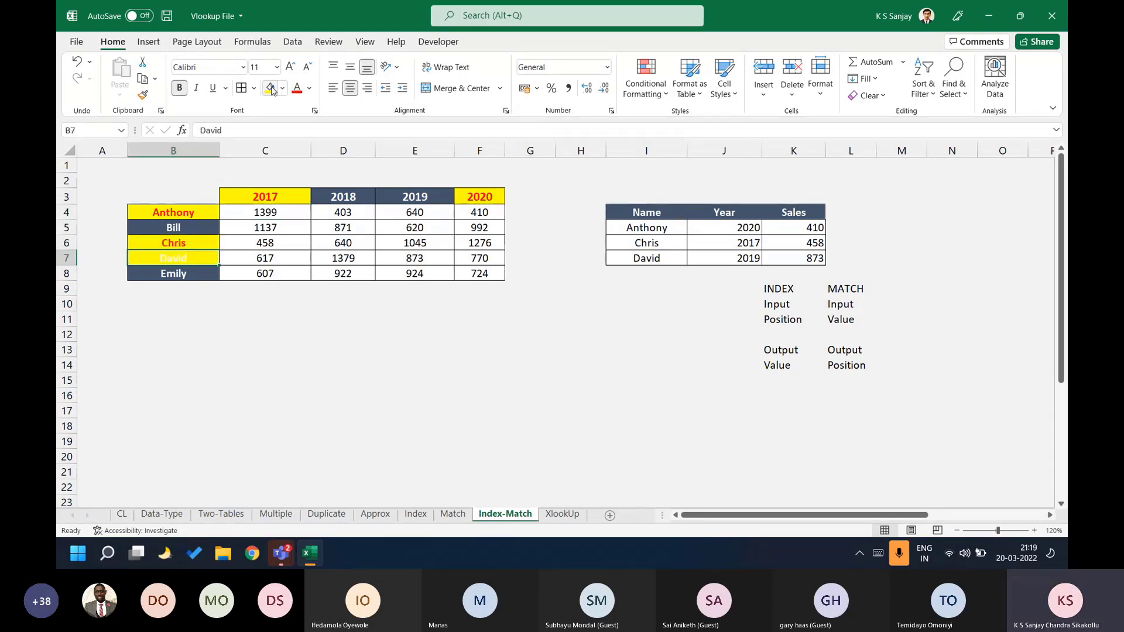
{"action": "left_click", "coordinate": [295, 89]}
{"action": "key", "text": "Right"}
{"action": "key", "text": "Right"}
{"action": "key", "text": "Right"}
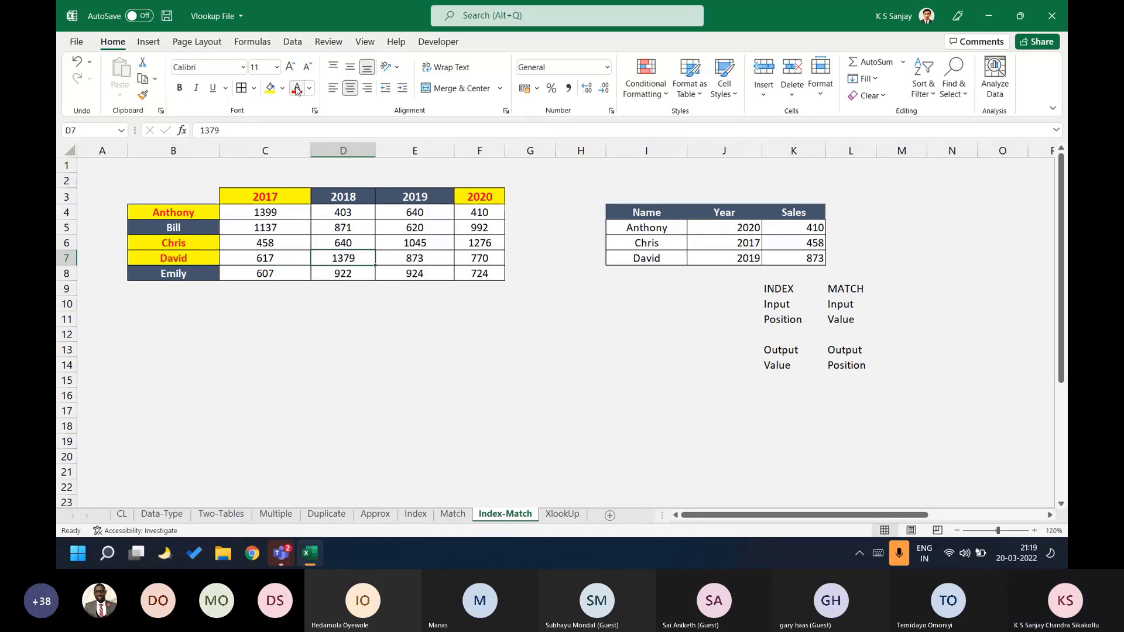
{"action": "left_click", "coordinate": [295, 89]}
{"action": "key", "text": "Up"}
{"action": "key", "text": "Up"}
{"action": "key", "text": "Up"}
{"action": "key", "text": "Up"}
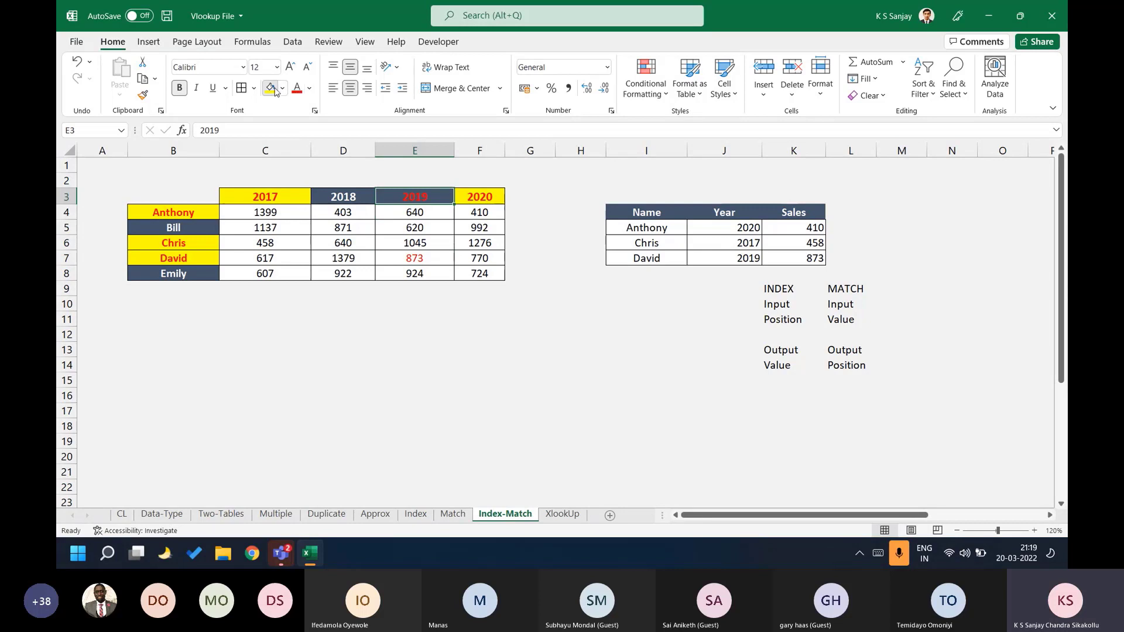
{"action": "left_click", "coordinate": [270, 88]}
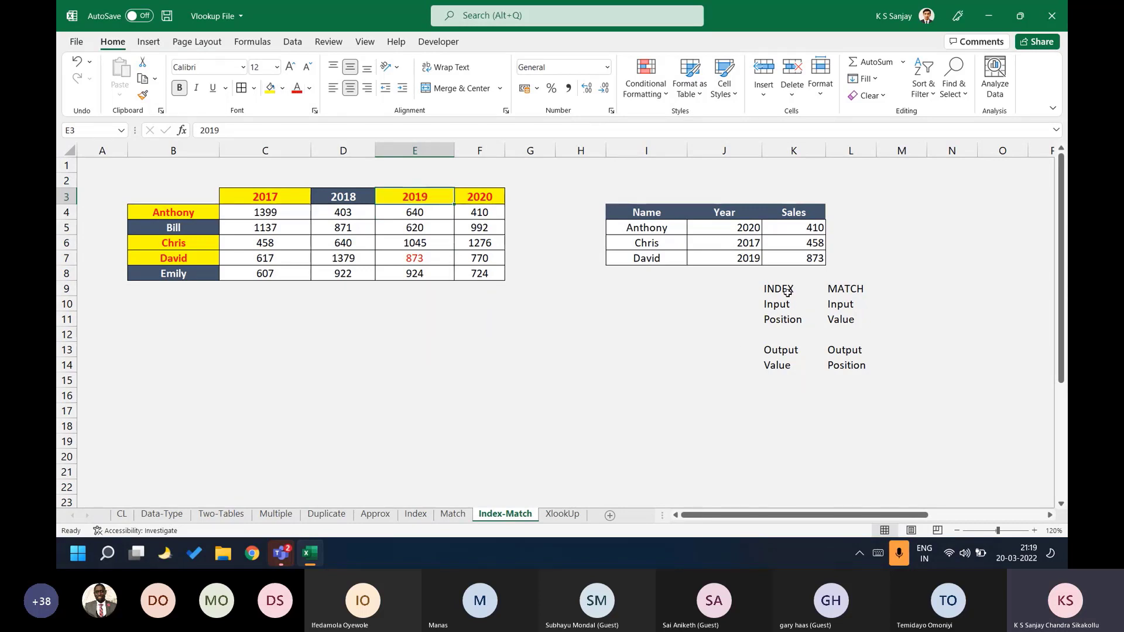
Highlight the Value entry in K14, under the INDEX output, in yellow.
{"action": "left_click_drag", "start_coordinate": [778, 289], "coordinate": [893, 393]}
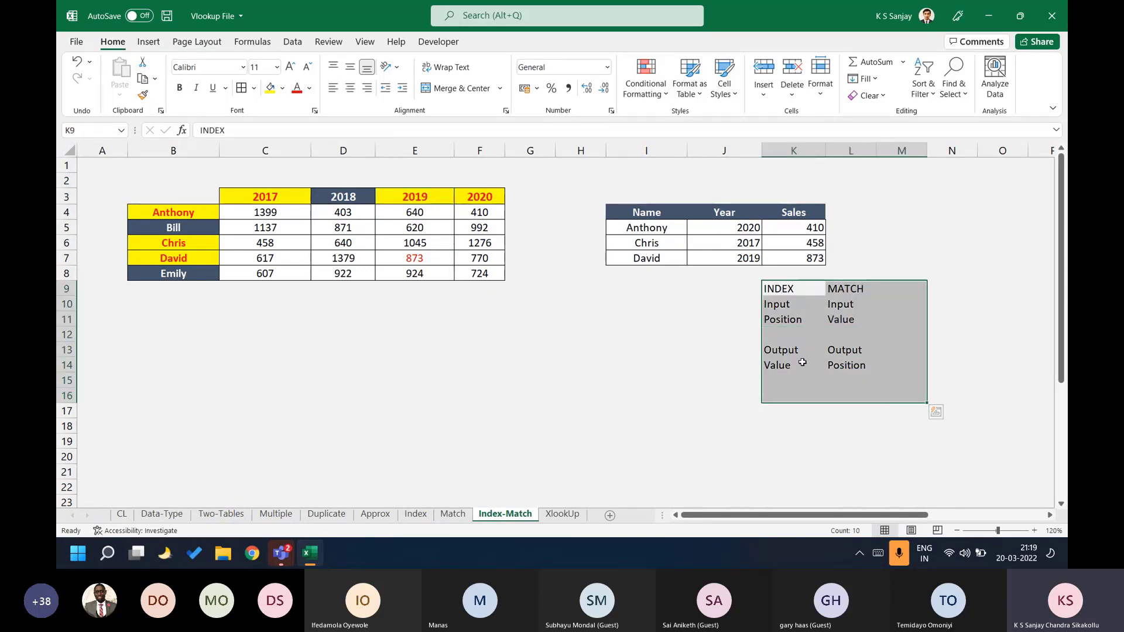
{"action": "left_click", "coordinate": [785, 366]}
{"action": "left_click", "coordinate": [271, 88]}
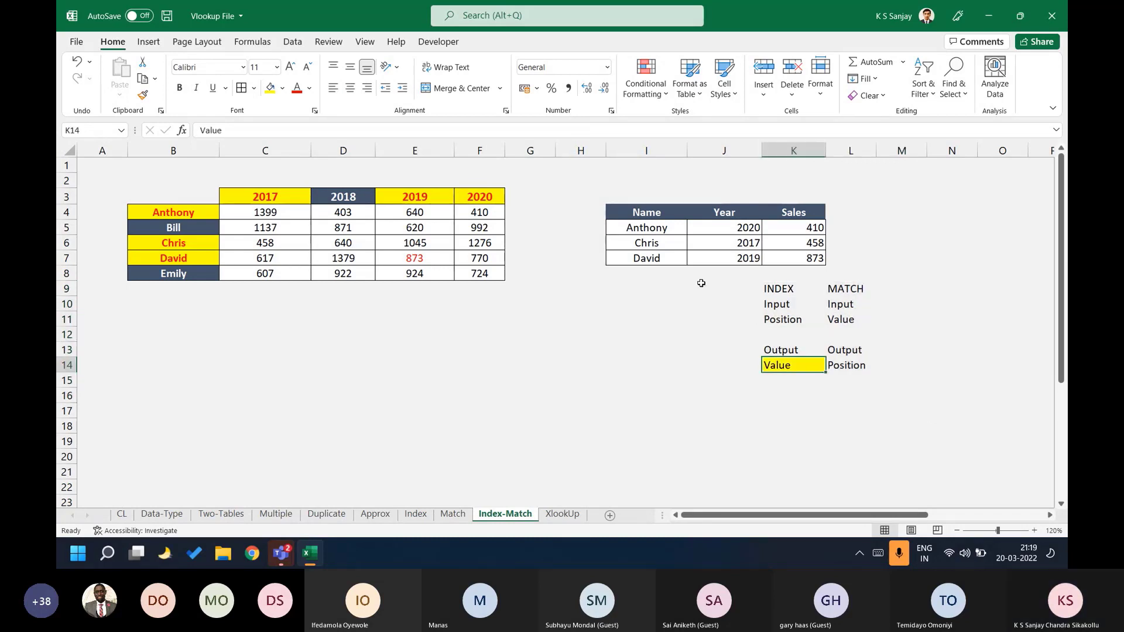
Inspect the combined INDEX and MATCH formula in K5, focusing on the MATCH part that supplies the row position.
{"action": "left_click", "coordinate": [786, 227]}
{"action": "double_click", "coordinate": [786, 228]}
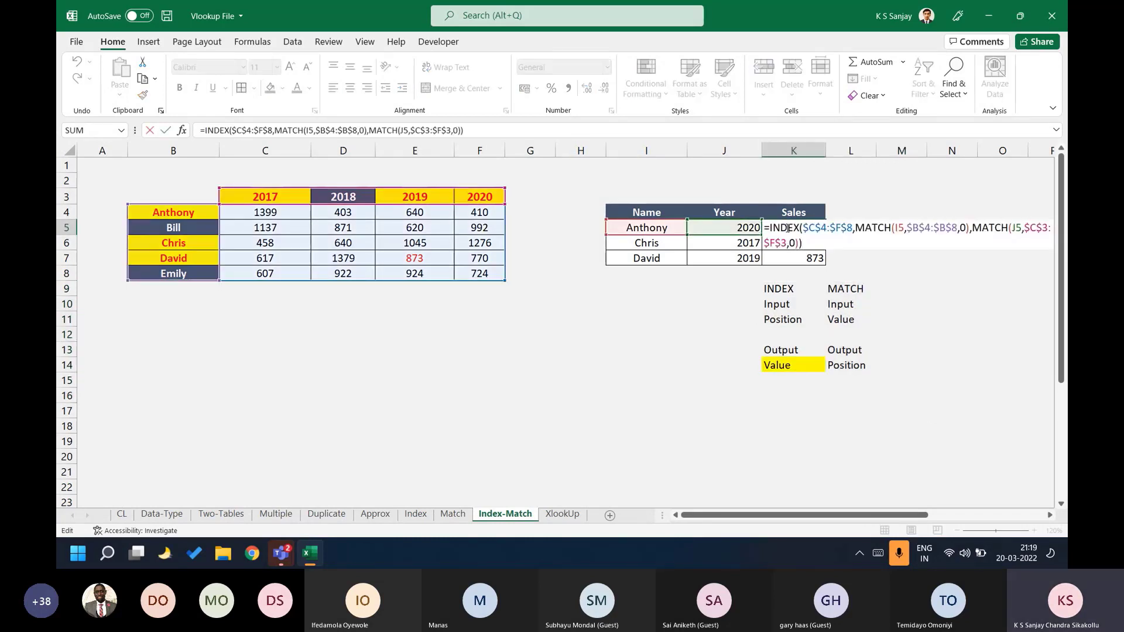
{"action": "double_click", "coordinate": [797, 228]}
{"action": "left_click", "coordinate": [856, 227]}
{"action": "left_click_drag", "start_coordinate": [856, 227], "coordinate": [951, 230]}
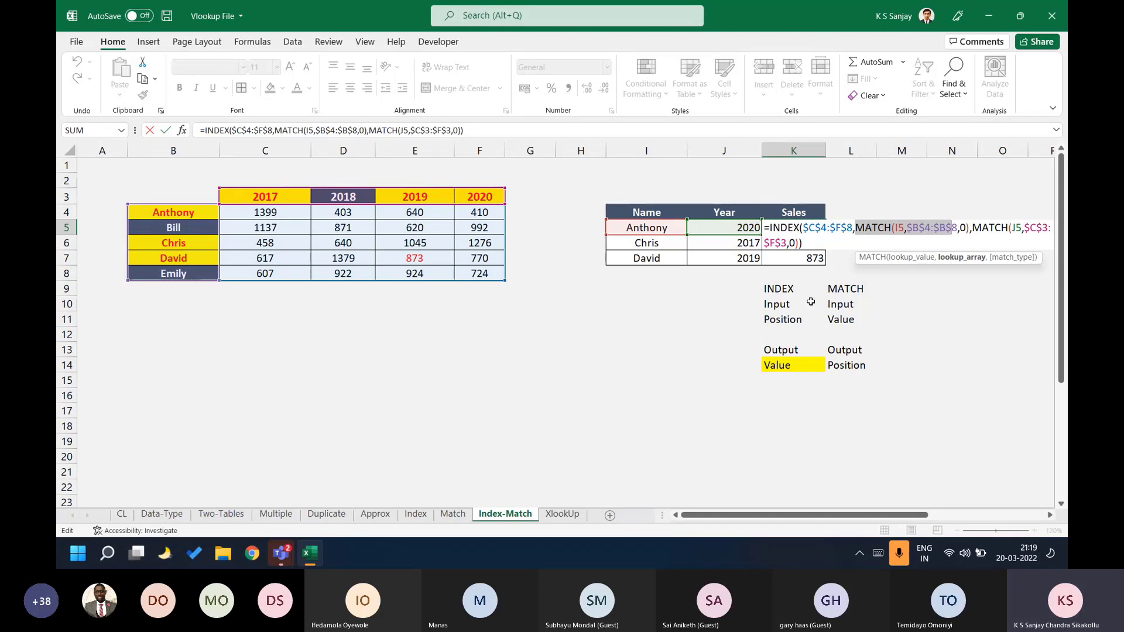
{"action": "key", "text": "Return"}
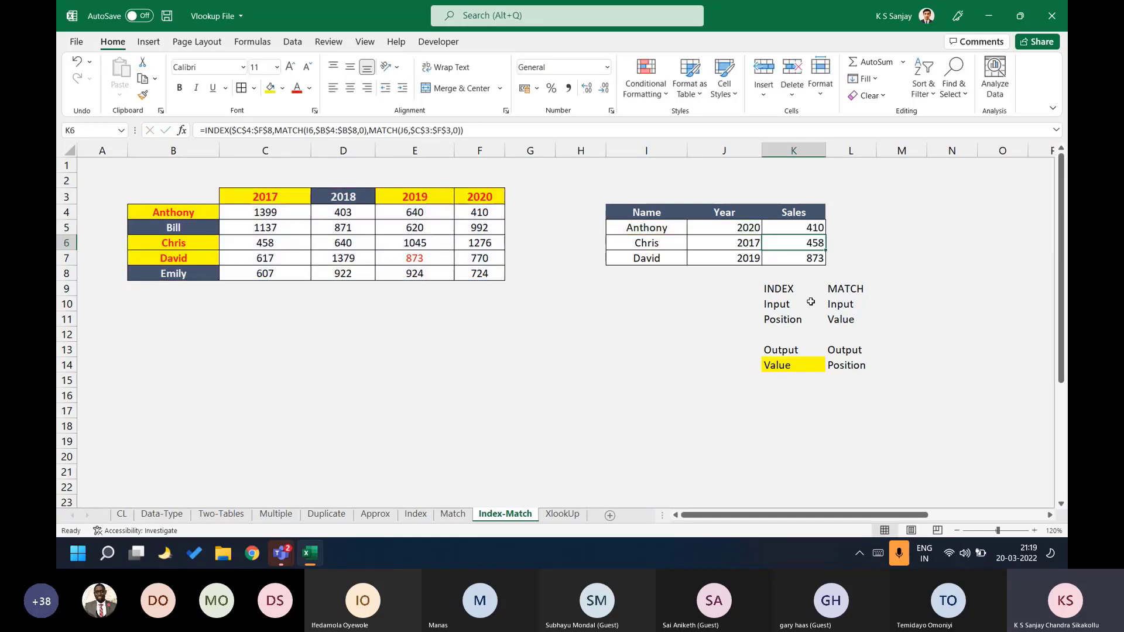
Add the note "INDEX -> Value" in G16, below the sales tables.
{"action": "left_click", "coordinate": [525, 397]}
{"action": "type", "text": "IN"}
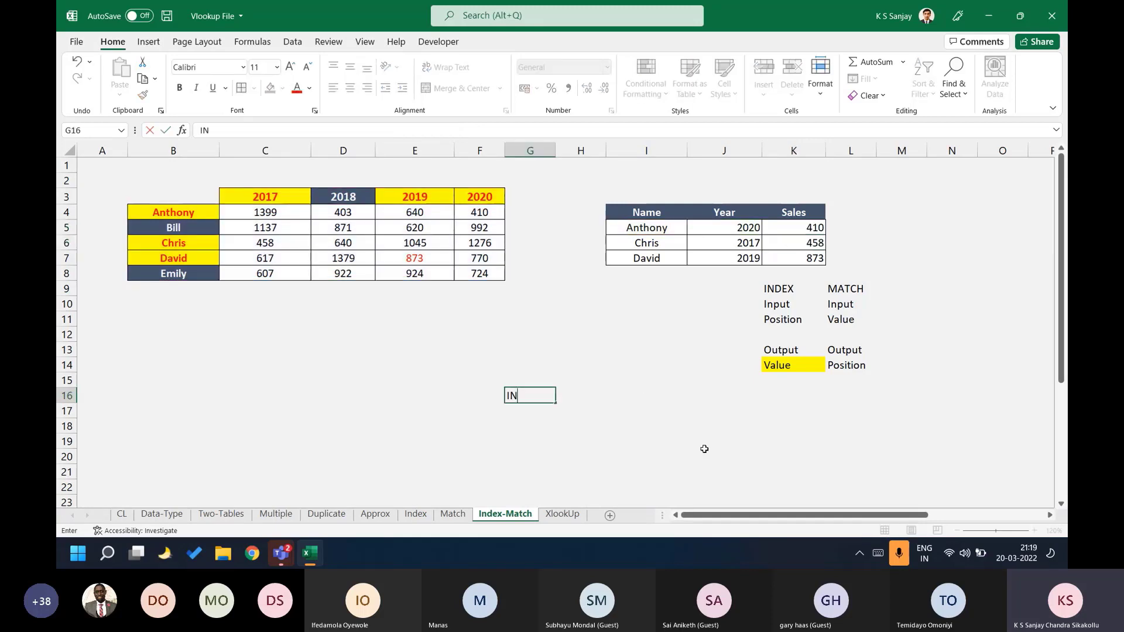
{"action": "type", "text": "DEX -> Value"}
{"action": "key", "text": "ctrl+Return"}
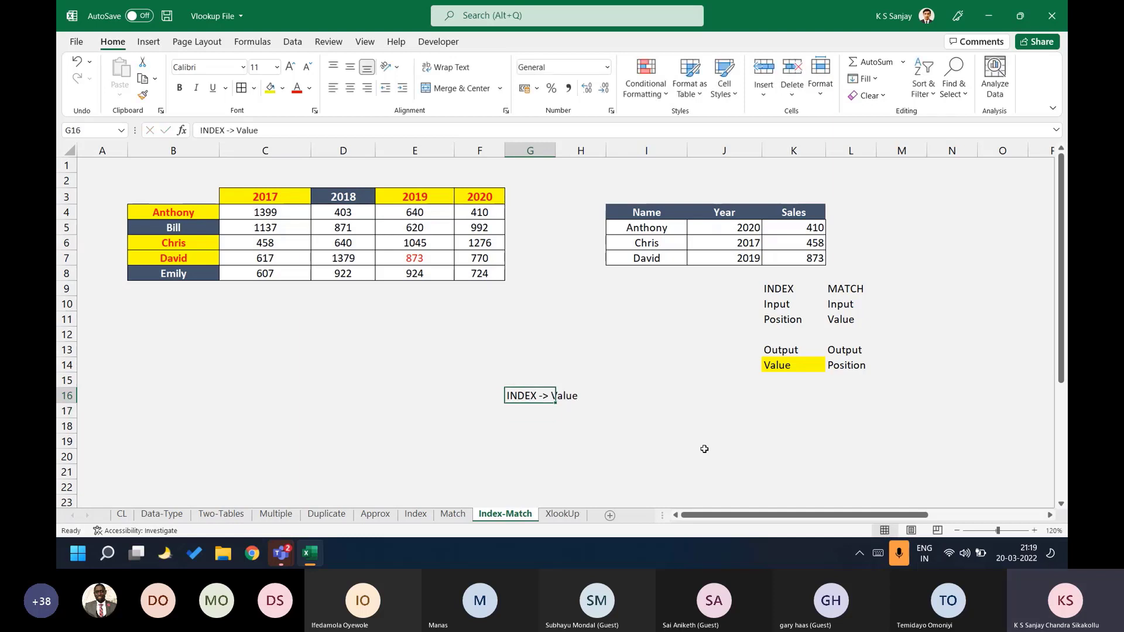
{"action": "left_click_drag", "start_coordinate": [265, 213], "coordinate": [479, 273]}
{"action": "left_click", "coordinate": [521, 393]}
Add the note "MATCH -> Values and converting into Position" in G17, under the INDEX note.
{"action": "key", "text": "Return"}
{"action": "type", "text": "MATCH"}
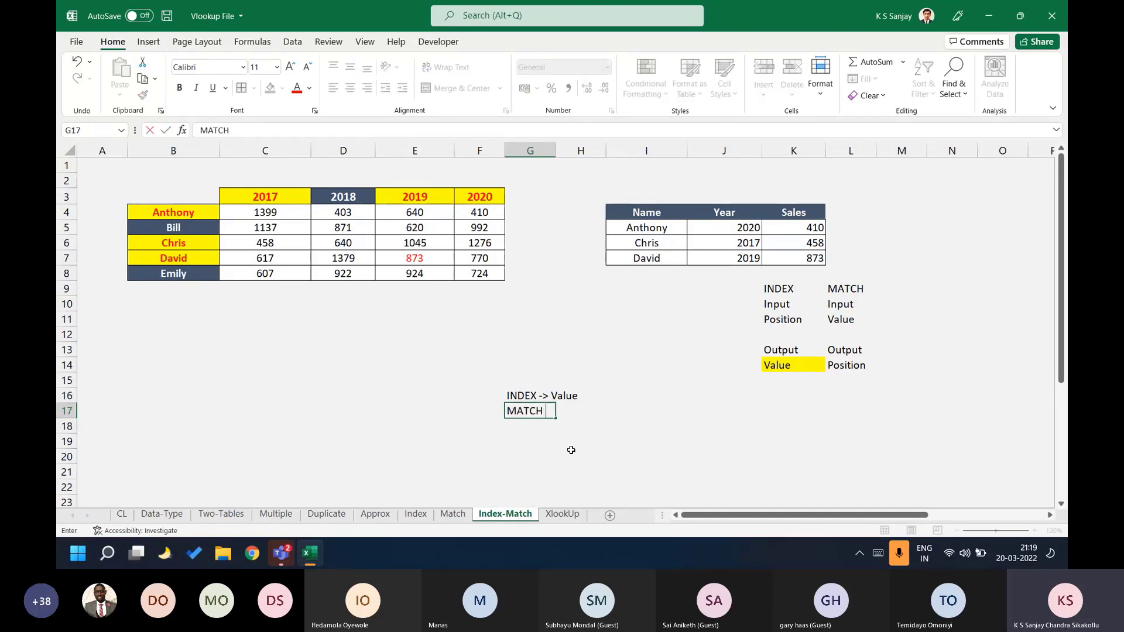
{"action": "type", "text": " -> Position"}
{"action": "left_click", "coordinate": [559, 413]}
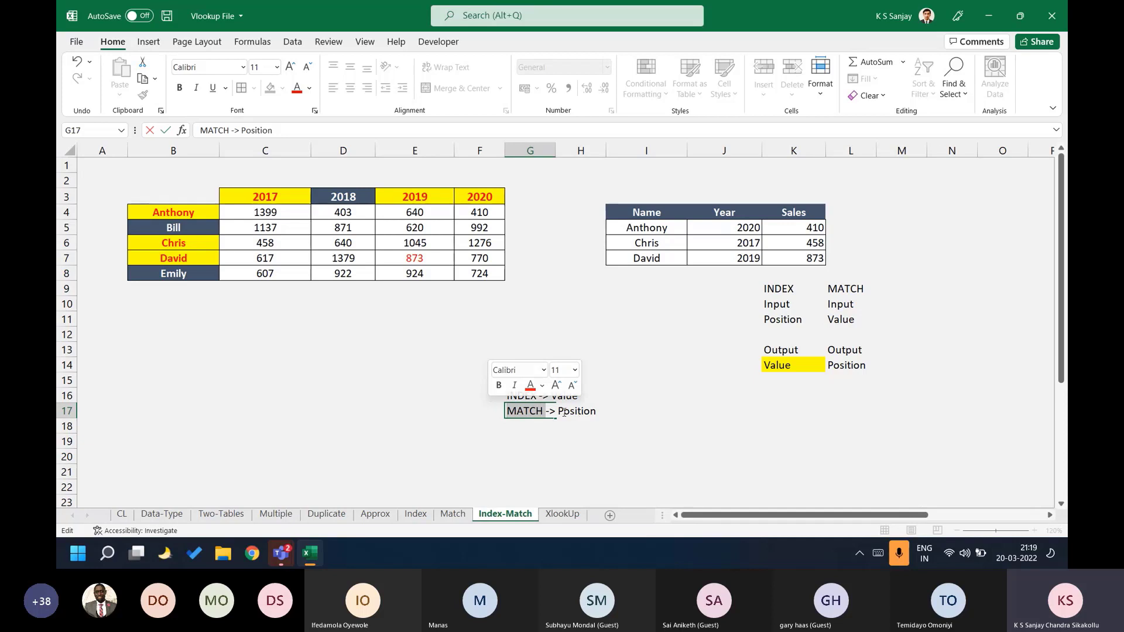
{"action": "type", "text": "Values and converting into"}
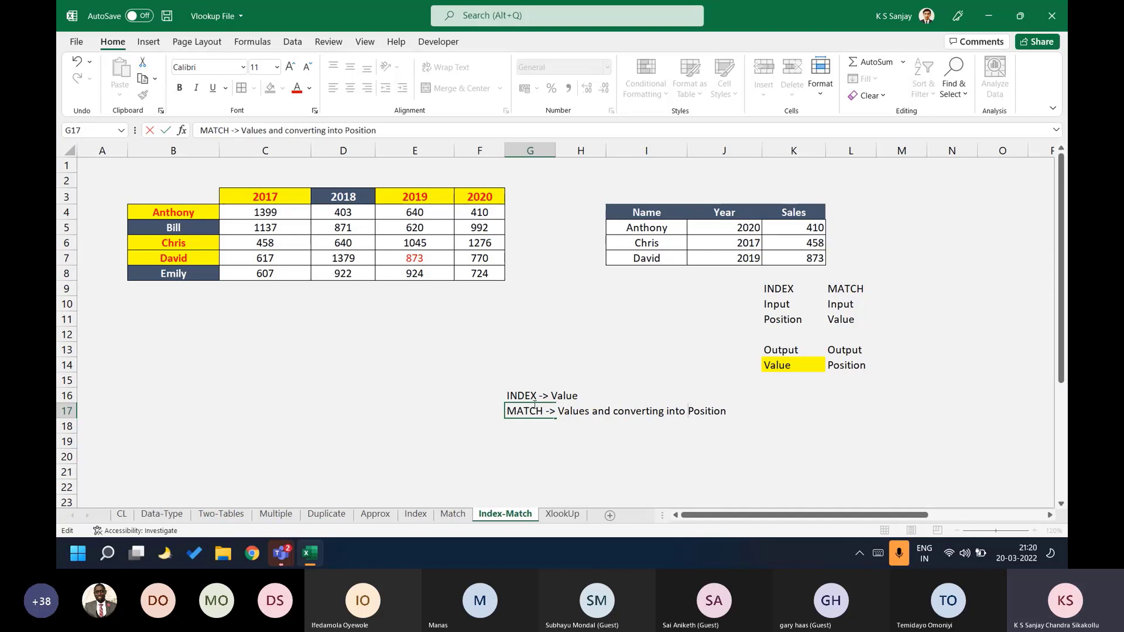
{"action": "left_click_drag", "start_coordinate": [557, 411], "coordinate": [735, 419]}
{"action": "key", "text": "Return"}
Expand the G16 note to read "INDEX -> Taking those positions and givingValue".
{"action": "key", "text": "Up"}
{"action": "key", "text": "Up"}
{"action": "key", "text": "F2"}
{"action": "type", "text": "Taking thosse p"}
{"action": "key", "text": "BackSpace"}
{"action": "key", "text": "BackSpace"}
{"action": "key", "text": "BackSpace"}
{"action": "key", "text": "BackSpace"}
{"action": "type", "text": "e positions and giv"}
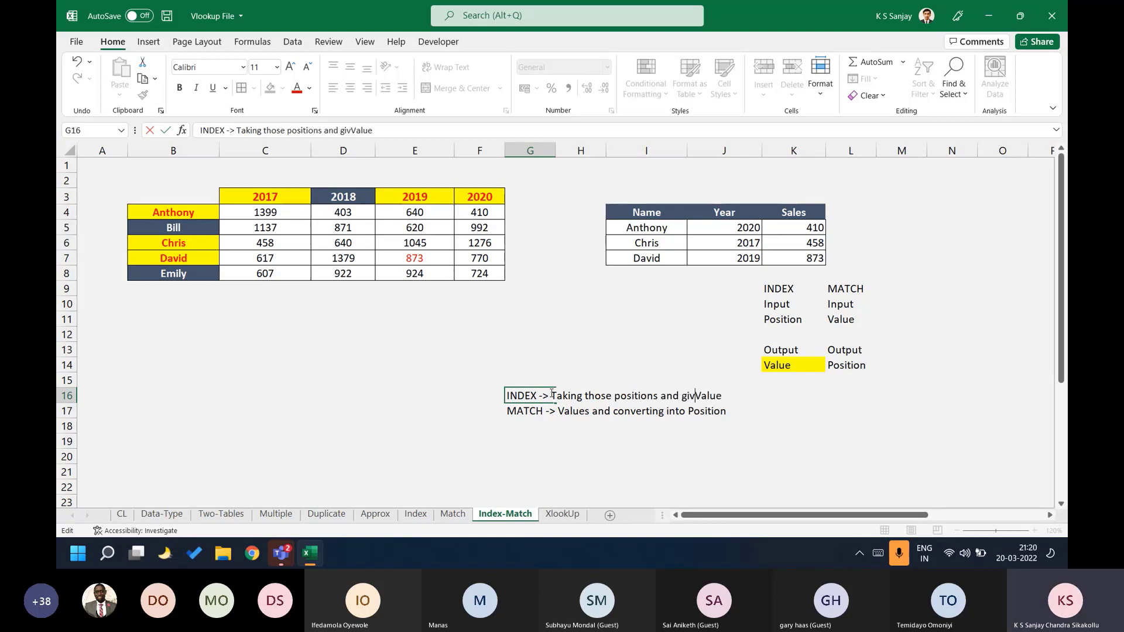
{"action": "type", "text": "ing"}
{"action": "key", "text": "Return"}
Move the INDEX note from G16 to G18, beneath the MATCH note.
{"action": "key", "text": "Up"}
{"action": "key", "text": "ctrl+x"}
{"action": "key", "text": "Down"}
{"action": "key", "text": "Down"}
{"action": "key", "text": "ctrl+v"}
{"action": "key", "text": "Up"}
{"action": "key", "text": "Up"}
{"action": "key", "text": "Up"}
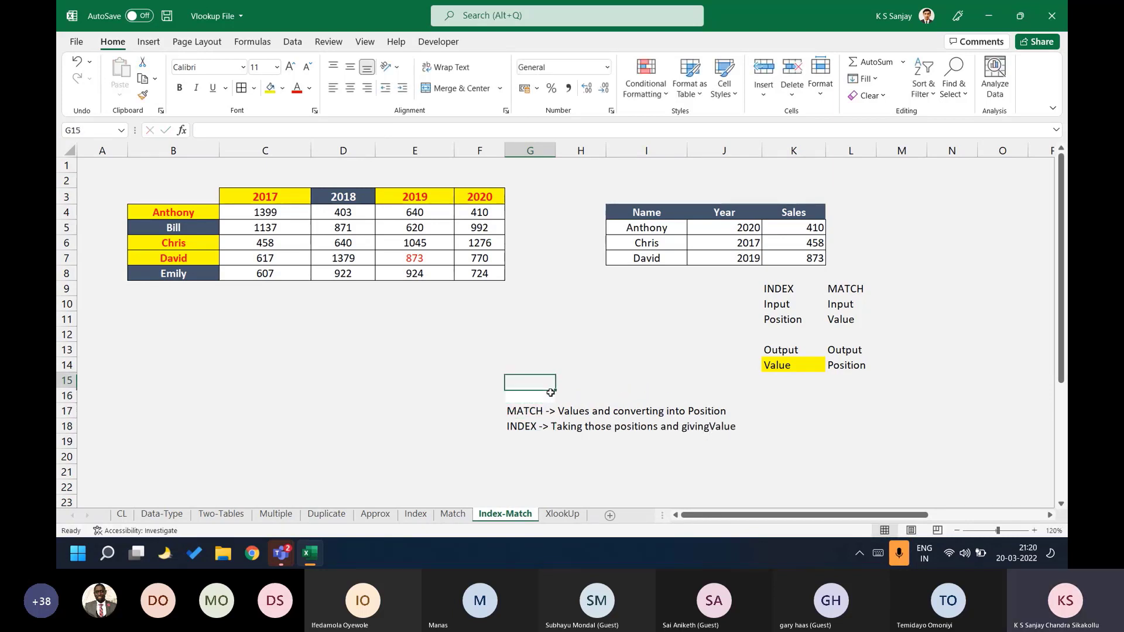
{"action": "key", "text": "Down"}
{"action": "key", "text": "Down"}
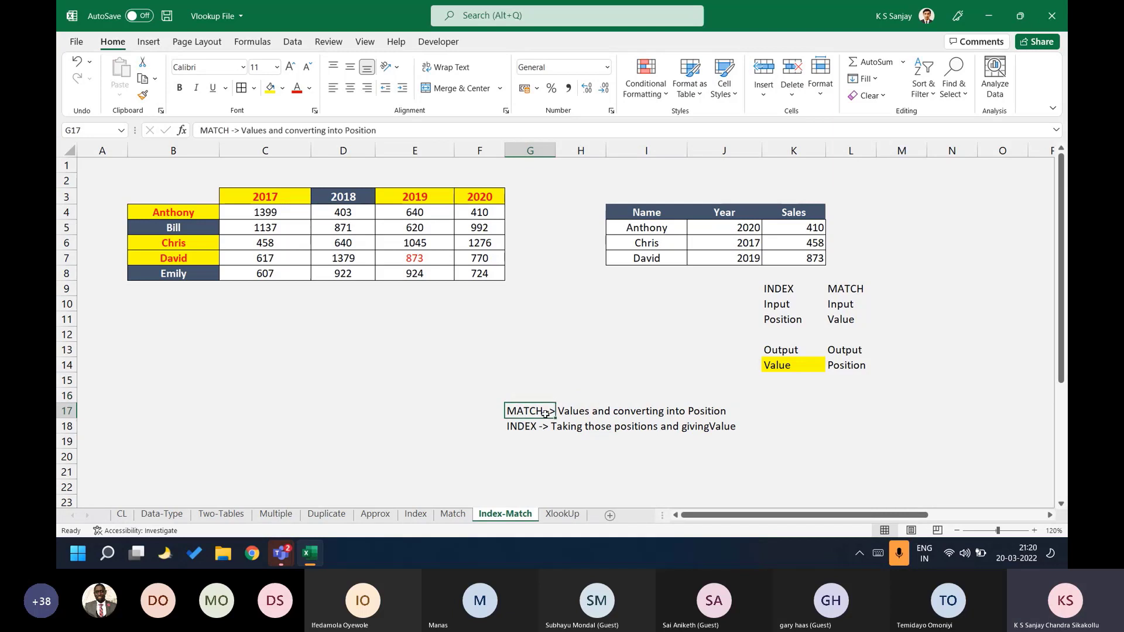
Review the MATCH and INDEX notes against the lookup name and year in row 5 and the input/output comparison in K9:L14.
{"action": "mouse_move", "coordinate": [545, 413]}
{"action": "left_mouse_down"}
{"action": "mouse_move", "coordinate": [773, 420]}
{"action": "mouse_move", "coordinate": [752, 416]}
{"action": "left_mouse_up"}
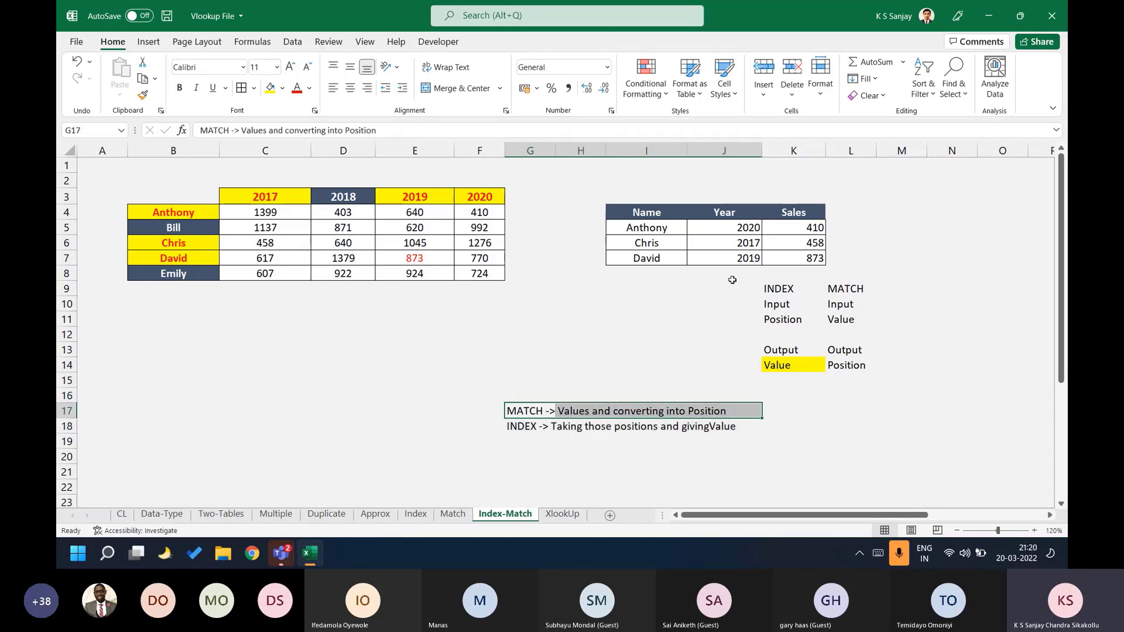
{"action": "left_click", "coordinate": [662, 227]}
{"action": "left_click", "coordinate": [722, 230]}
{"action": "left_click", "coordinate": [660, 225]}
{"action": "left_click", "coordinate": [717, 229]}
{"action": "left_click", "coordinate": [663, 228]}
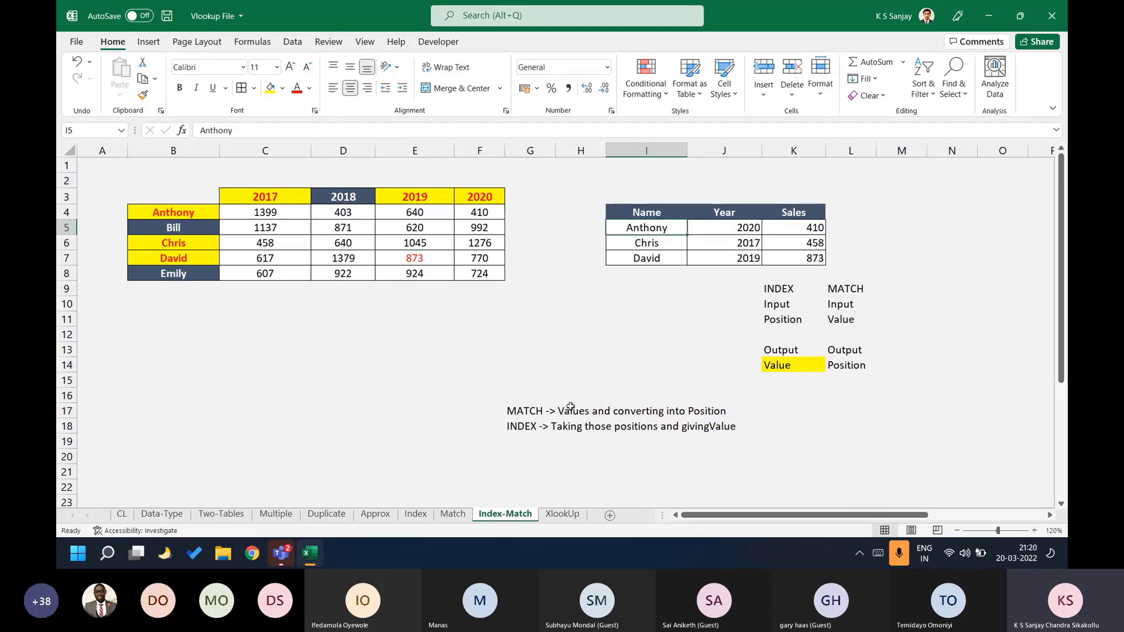
{"action": "left_click", "coordinate": [529, 427]}
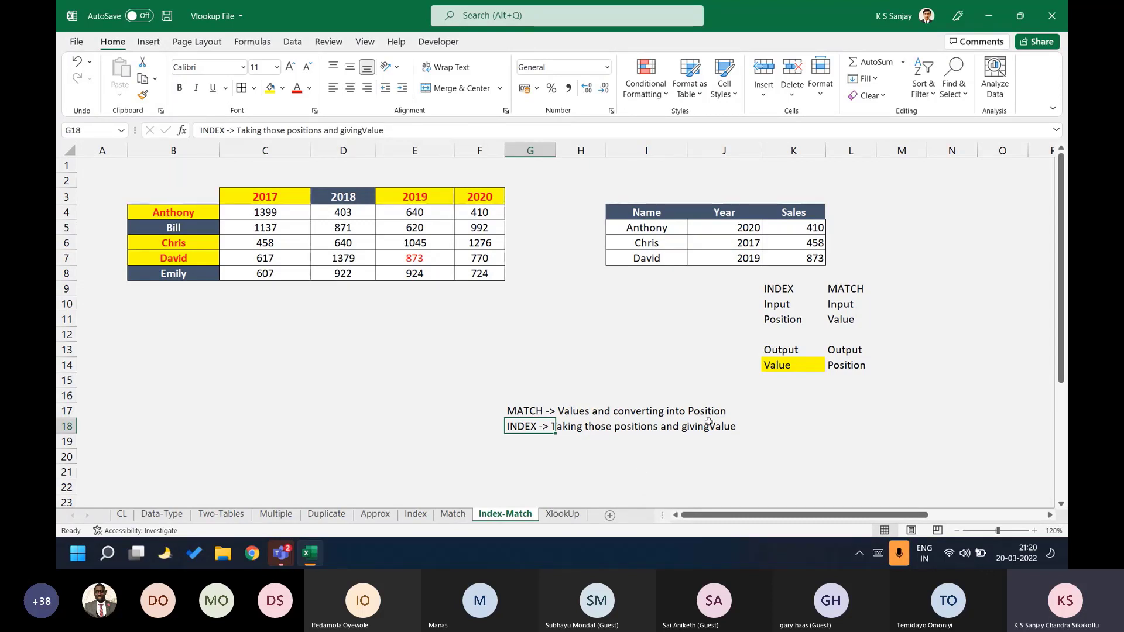
{"action": "left_click_drag", "start_coordinate": [780, 285], "coordinate": [877, 377]}
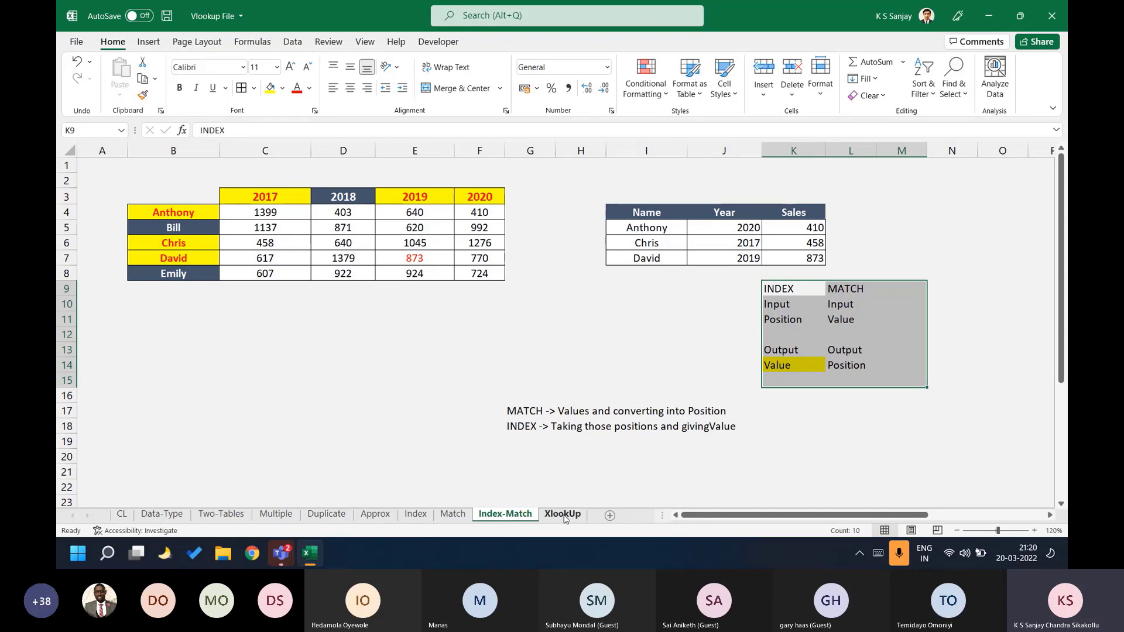
Go to the XlookUp sheet and look over the yearly sales table and its name column.
{"action": "left_click", "coordinate": [563, 516]}
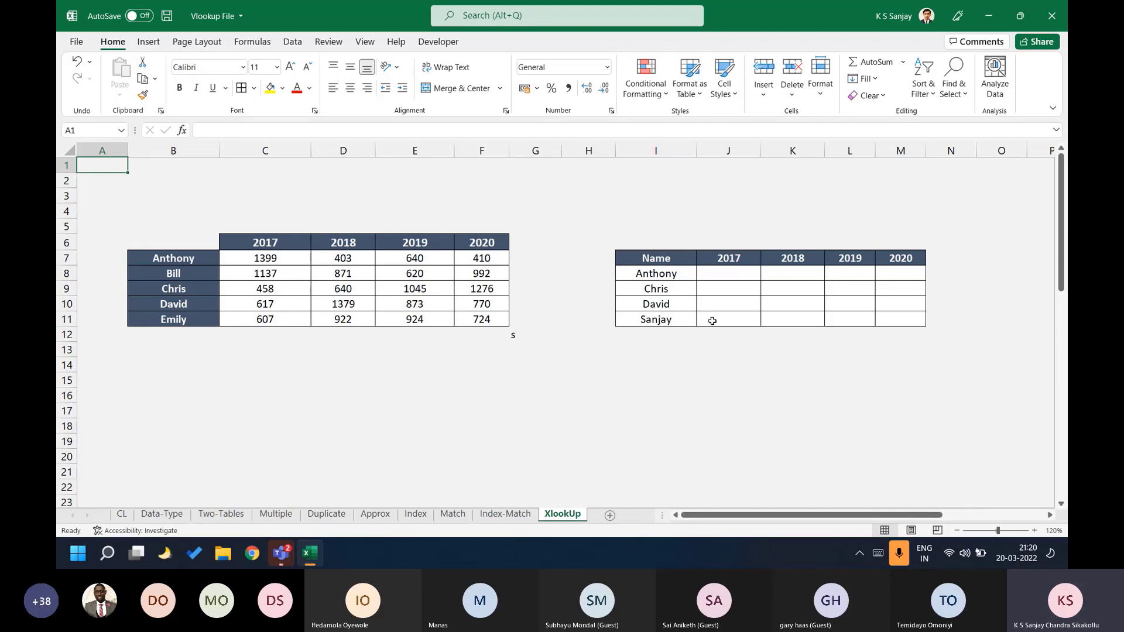
{"action": "left_click_drag", "start_coordinate": [297, 240], "coordinate": [485, 359]}
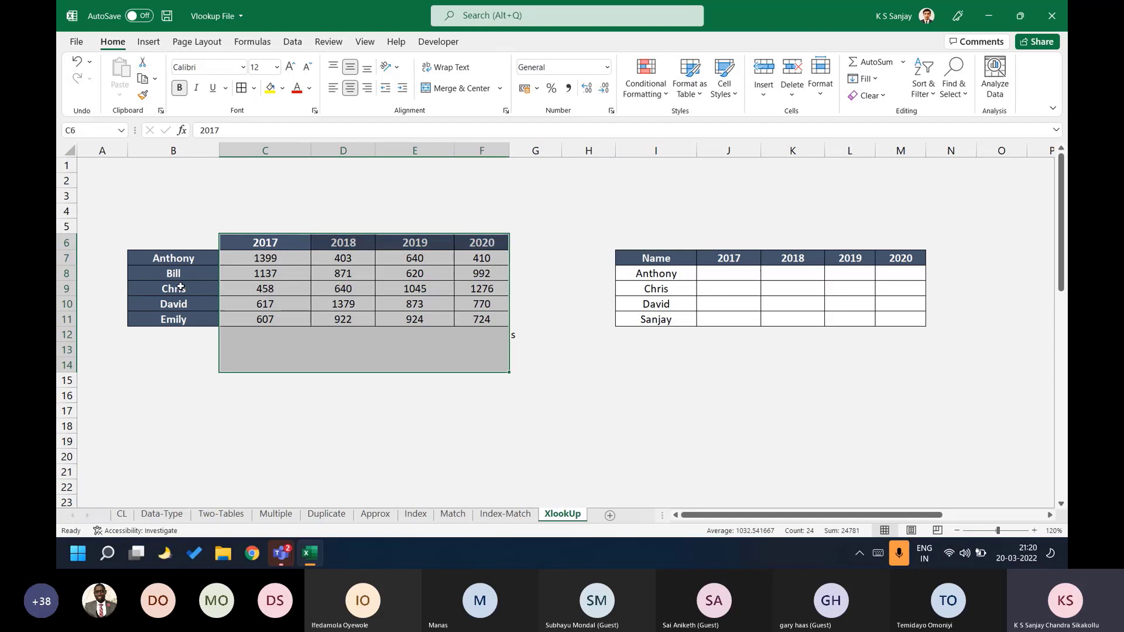
{"action": "left_click_drag", "start_coordinate": [171, 253], "coordinate": [184, 362]}
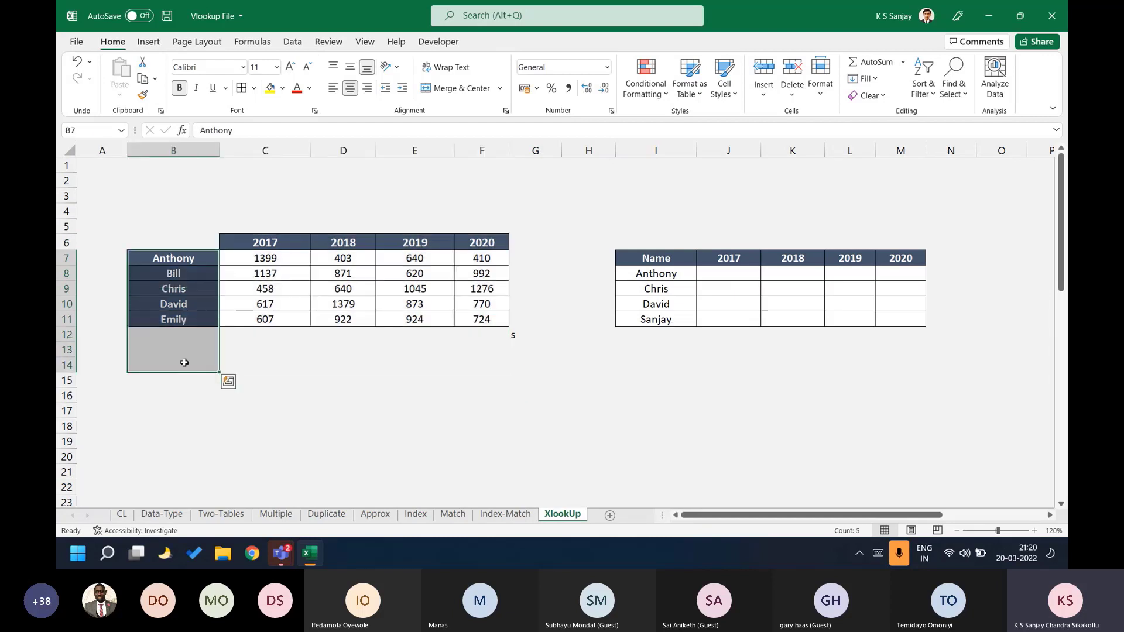
Enter an XLOOKUP formula in J8 with lookup value I8, lookup array $B$7:$B$11 and return array C7:F11.
{"action": "left_click", "coordinate": [711, 278]}
{"action": "type", "text": "=xl"}
{"action": "key", "text": "Tab"}
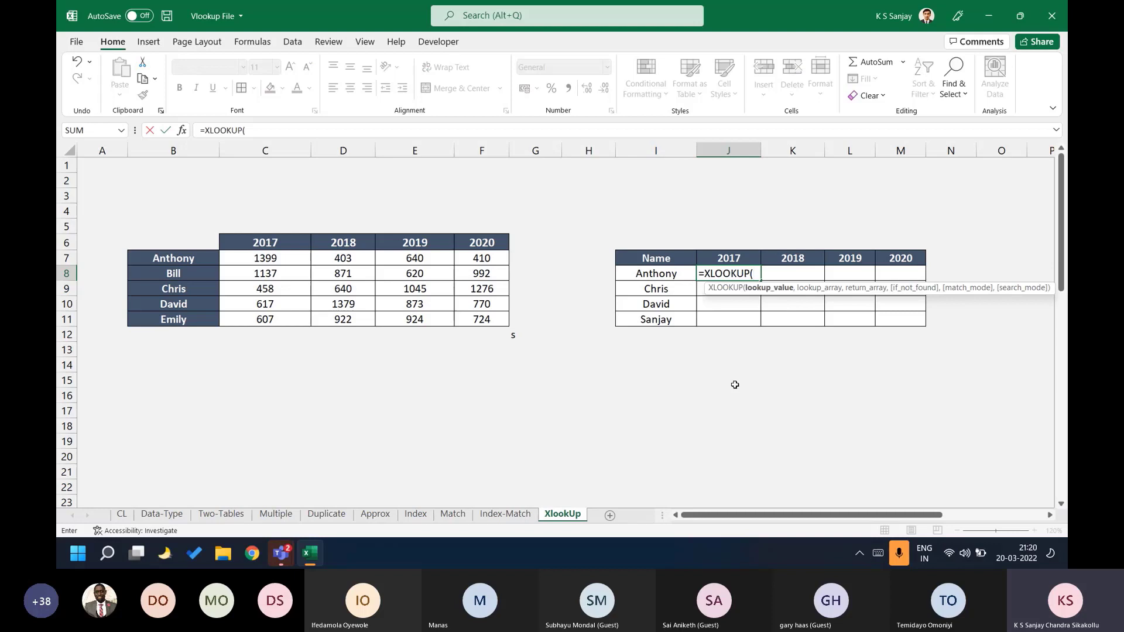
{"action": "left_click", "coordinate": [669, 273]}
{"action": "type", "text": ","}
{"action": "left_click_drag", "start_coordinate": [302, 258], "coordinate": [472, 319]}
{"action": "left_click_drag", "start_coordinate": [209, 256], "coordinate": [477, 326]}
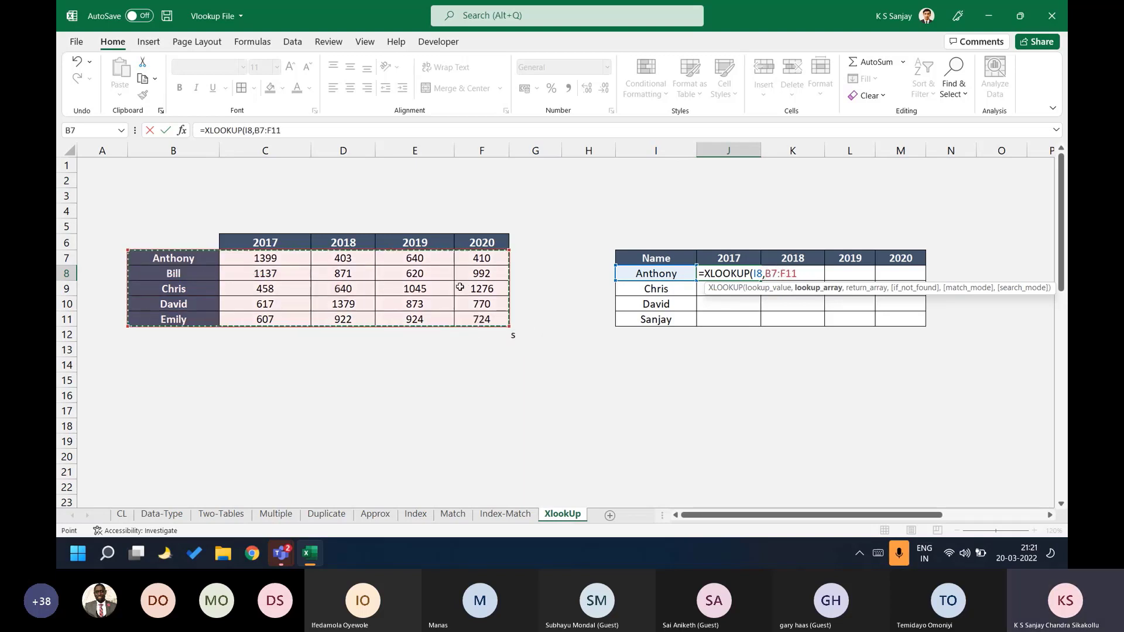
{"action": "left_click_drag", "start_coordinate": [210, 260], "coordinate": [200, 324]}
{"action": "key", "text": "F4"}
{"action": "type", "text": ","}
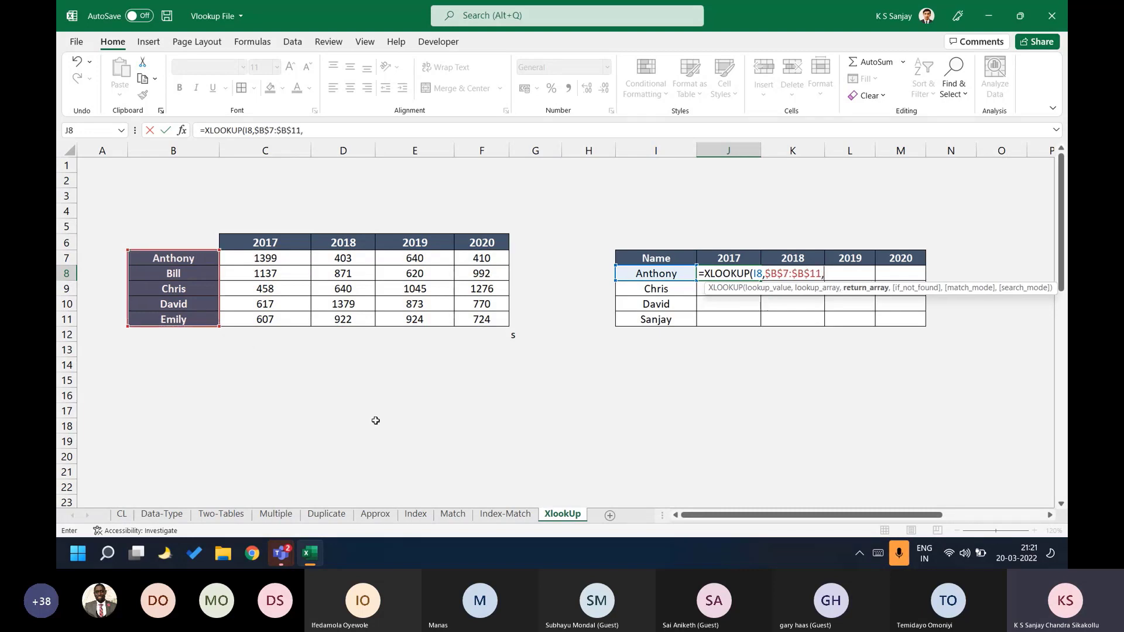
{"action": "left_click_drag", "start_coordinate": [246, 258], "coordinate": [481, 319]}
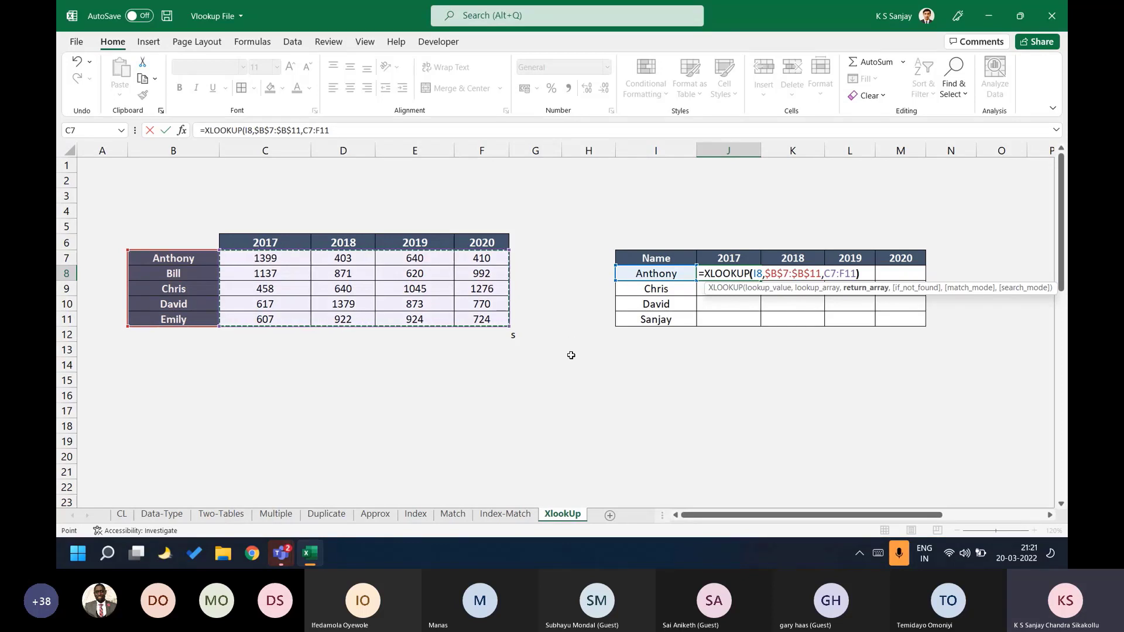
{"action": "key", "text": "Return"}
Copy the XLOOKUP formula from J8 into J9, J10 and J11.
{"action": "key", "text": "Up"}
{"action": "key", "text": "ctrl+c"}
{"action": "key", "text": "Down"}
{"action": "key", "text": "ctrl+v"}
{"action": "key", "text": "Down"}
{"action": "key", "text": "ctrl+v"}
{"action": "key", "text": "Down"}
{"action": "key", "text": "ctrl+v"}
Make the return array of the J8 XLOOKUP formula absolute, as $C$7:$F$11.
{"action": "key", "text": "Up"}
{"action": "key", "text": "Up"}
{"action": "key", "text": "Up"}
{"action": "key", "text": "F2"}
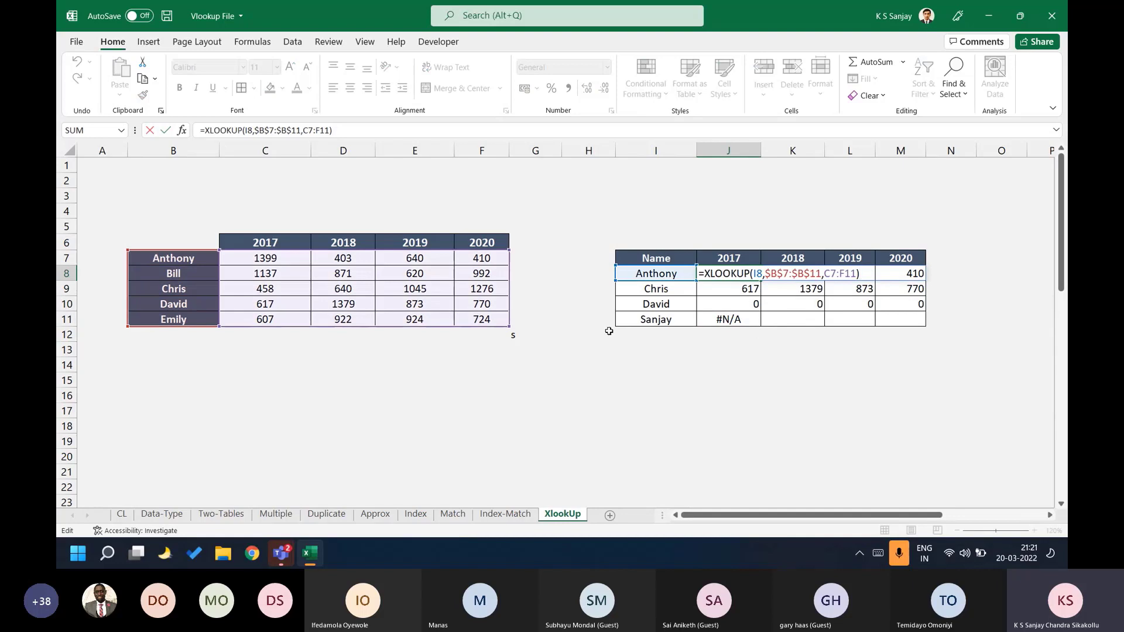
{"action": "key", "text": "Left"}
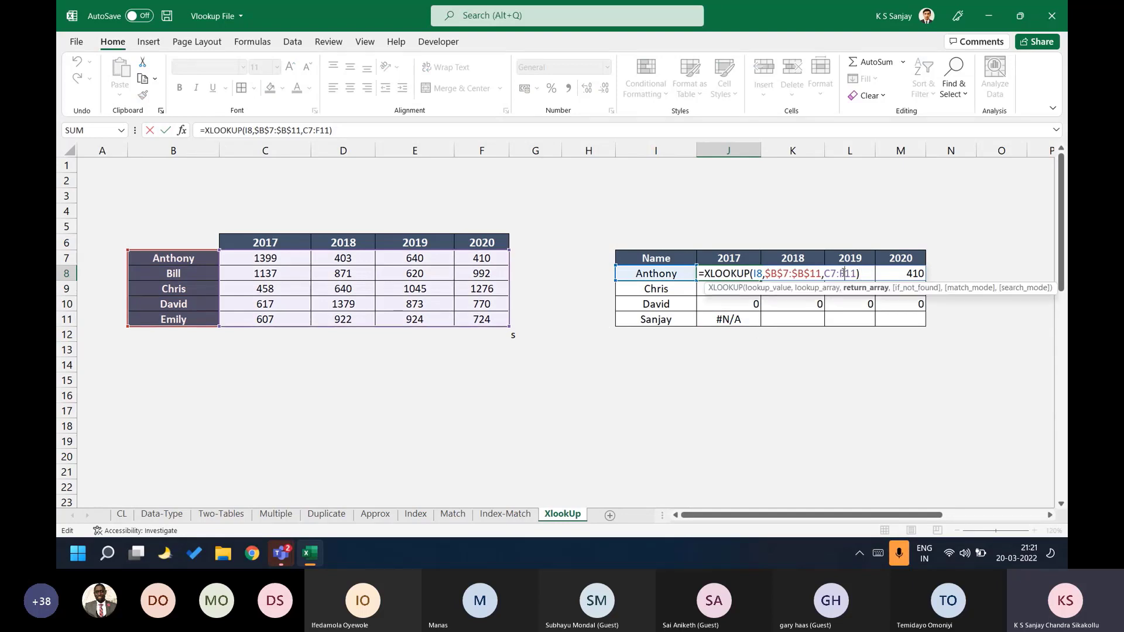
{"action": "left_click", "coordinate": [849, 309]}
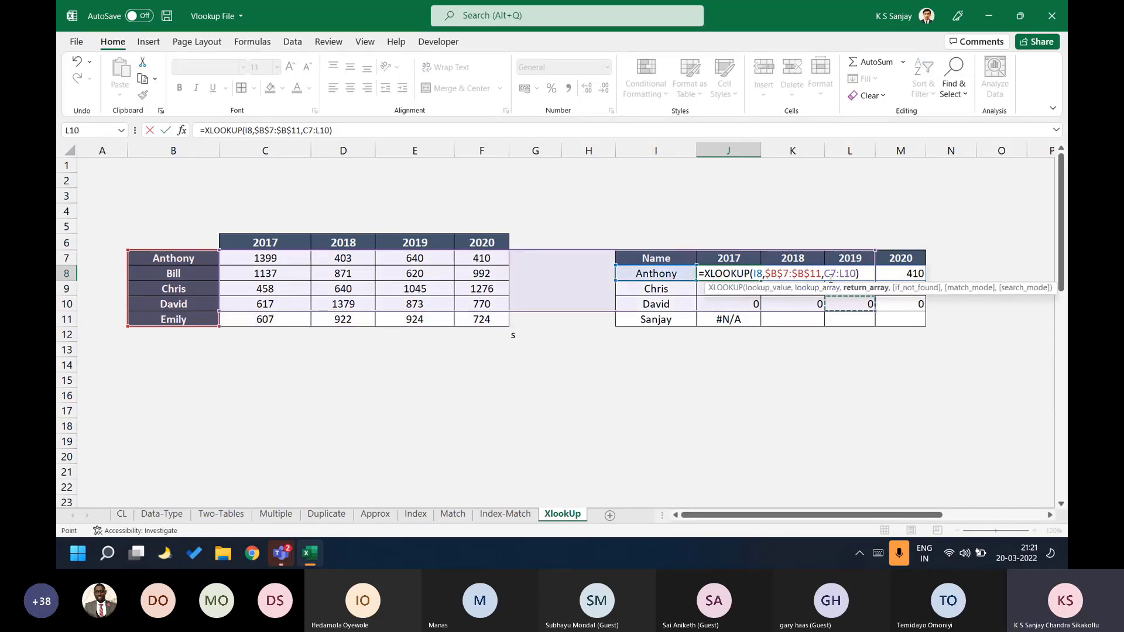
{"action": "key", "text": "BackSpace"}
{"action": "key", "text": "BackSpace"}
{"action": "key", "text": "BackSpace"}
{"action": "key", "text": "BackSpace"}
{"action": "key", "text": "BackSpace"}
{"action": "key", "text": "BackSpace"}
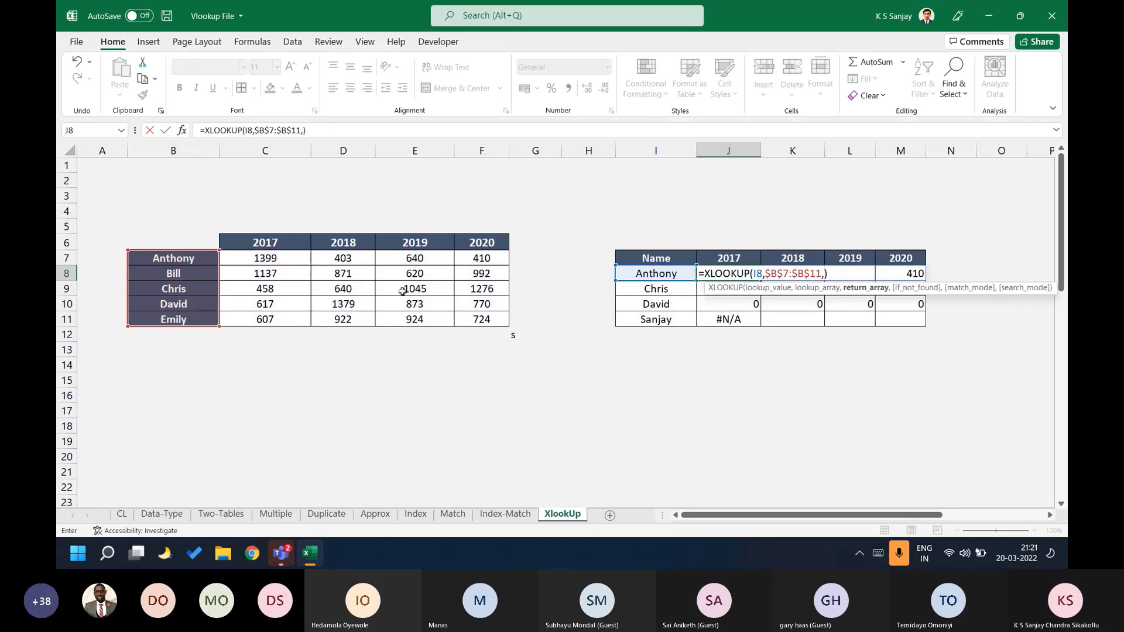
{"action": "left_click_drag", "start_coordinate": [289, 261], "coordinate": [504, 318]}
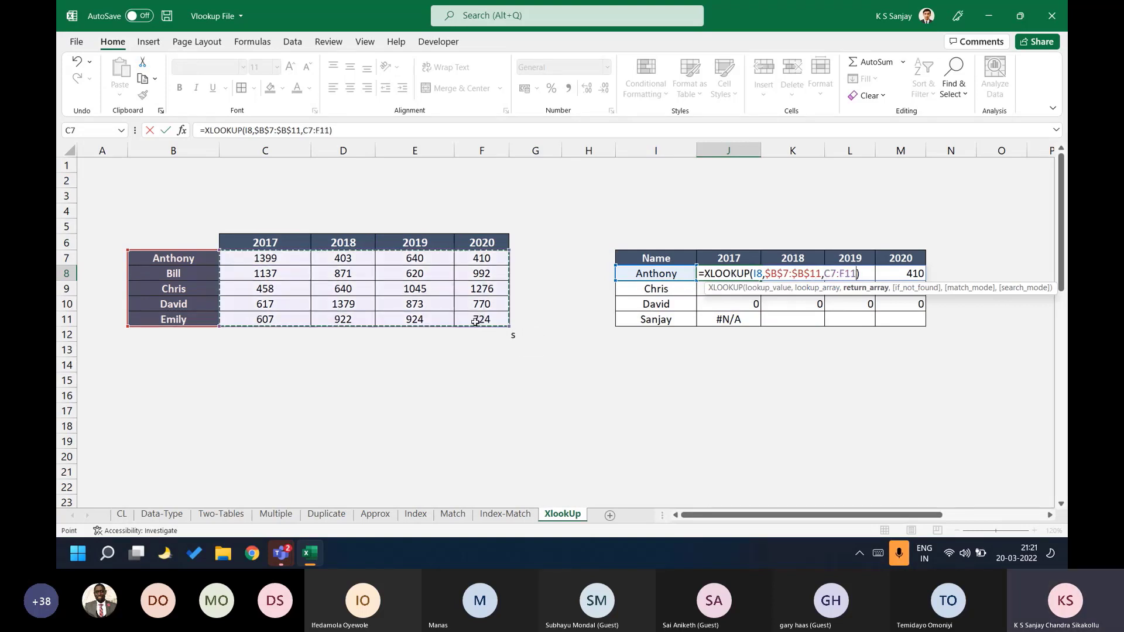
{"action": "key", "text": "F4"}
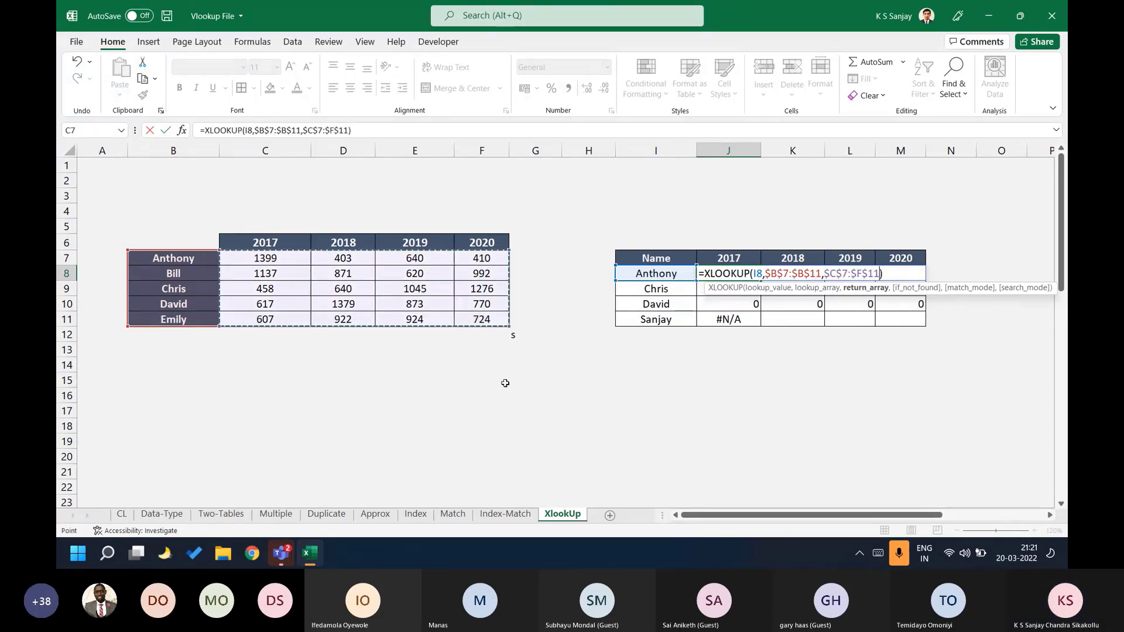
{"action": "key", "text": "Return"}
Copy the corrected XLOOKUP formula from J8 down to J9, J10 and J11.
{"action": "key", "text": "Up"}
{"action": "key", "text": "ctrl+c"}
{"action": "key", "text": "Down"}
{"action": "key", "text": "ctrl+v"}
{"action": "key", "text": "Down"}
{"action": "key", "text": "ctrl+v"}
{"action": "key", "text": "Down"}
{"action": "key", "text": "ctrl+v"}
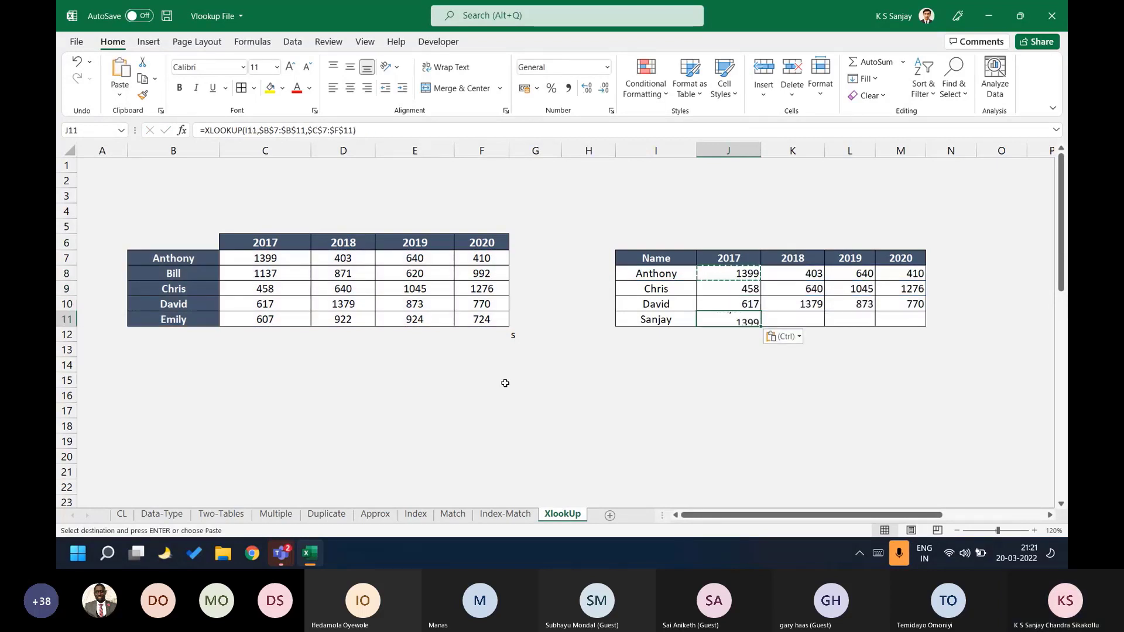
{"action": "key", "text": "Escape"}
Check the references of the XLOOKUP formulas in J8 through J11 and the lookup name in I11.
{"action": "key", "text": "Up"}
{"action": "key", "text": "Up"}
{"action": "key", "text": "Up"}
{"action": "key", "text": "F2"}
{"action": "key", "text": "Return"}
{"action": "key", "text": "F2"}
{"action": "key", "text": "Return"}
{"action": "key", "text": "F2"}
{"action": "key", "text": "Return"}
{"action": "key", "text": "F2"}
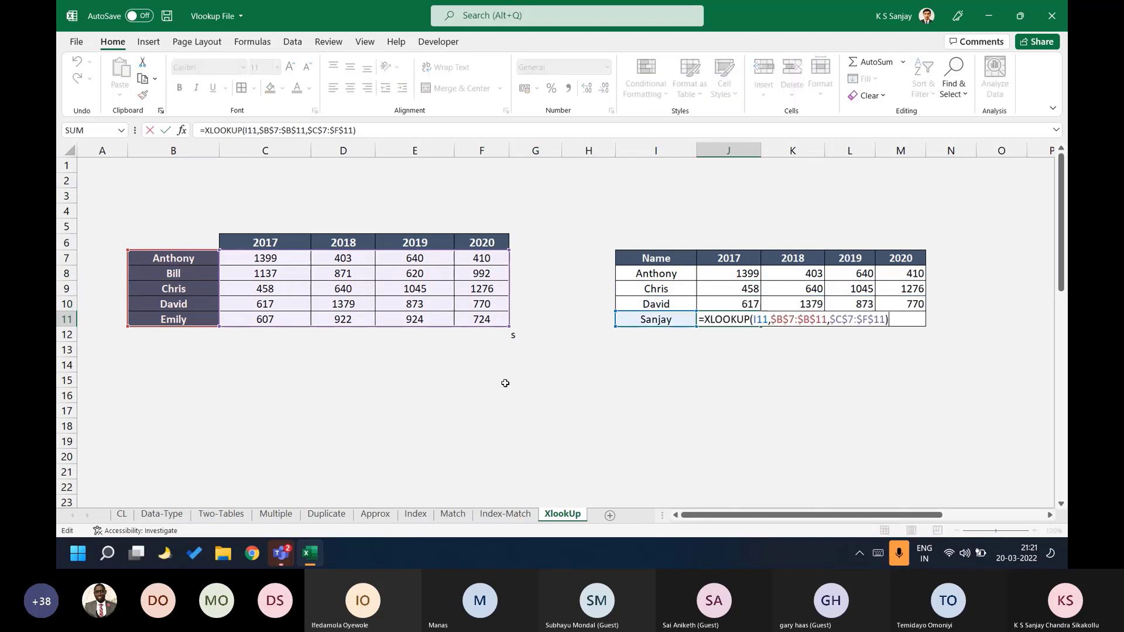
{"action": "key", "text": "Return"}
{"action": "key", "text": "Up"}
{"action": "key", "text": "Left"}
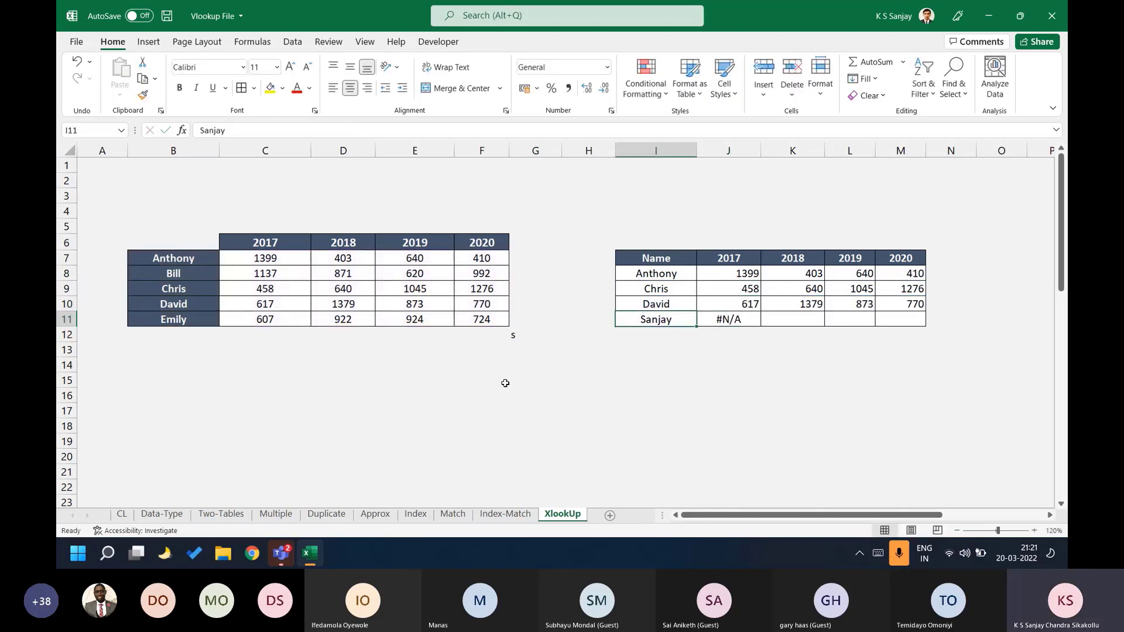
Add the label "Dynamic Arrays" in J5, above the XLOOKUP results table.
{"action": "key", "text": "Right"}
{"action": "key", "text": "Up"}
{"action": "key", "text": "Up"}
{"action": "key", "text": "Up"}
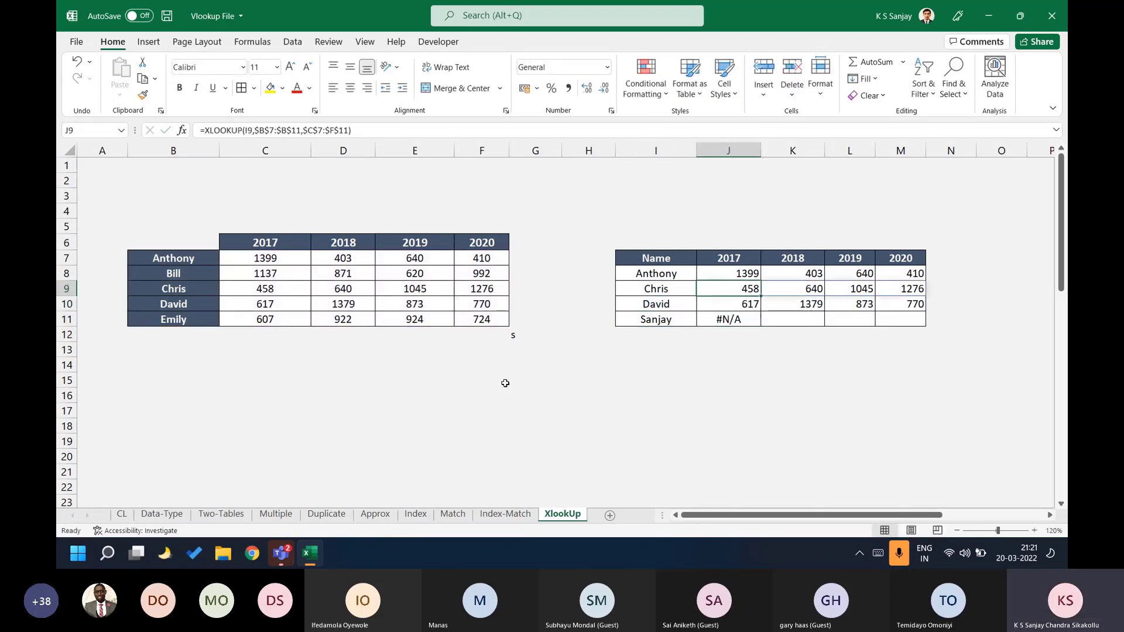
{"action": "key", "text": "Up"}
{"action": "key", "text": "Up"}
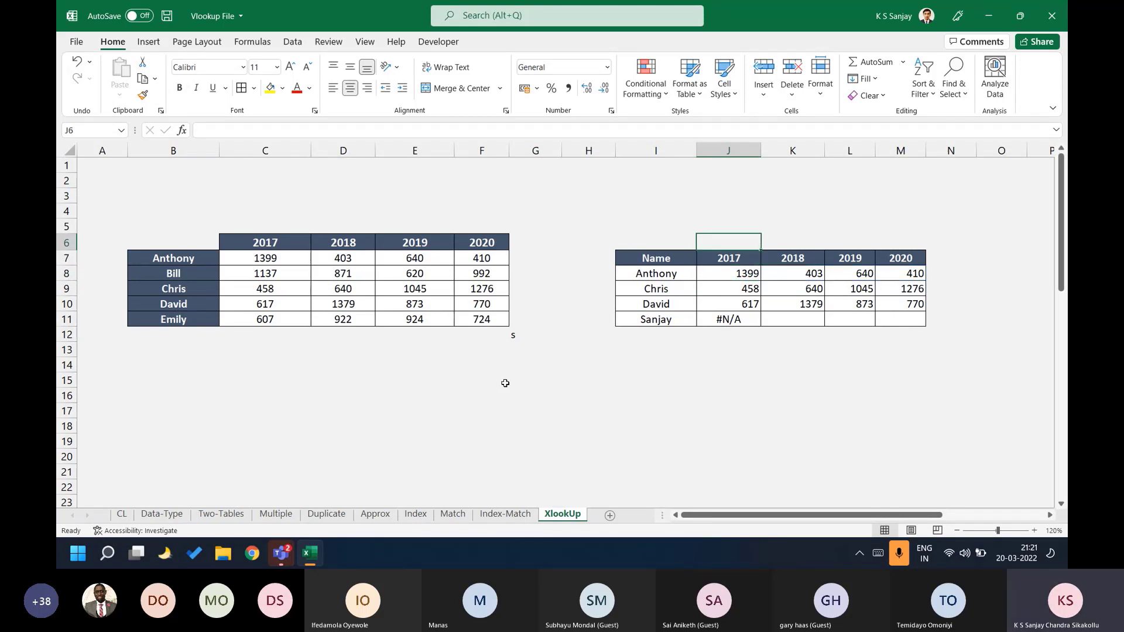
{"action": "key", "text": "Up"}
{"action": "type", "text": "Dynam"}
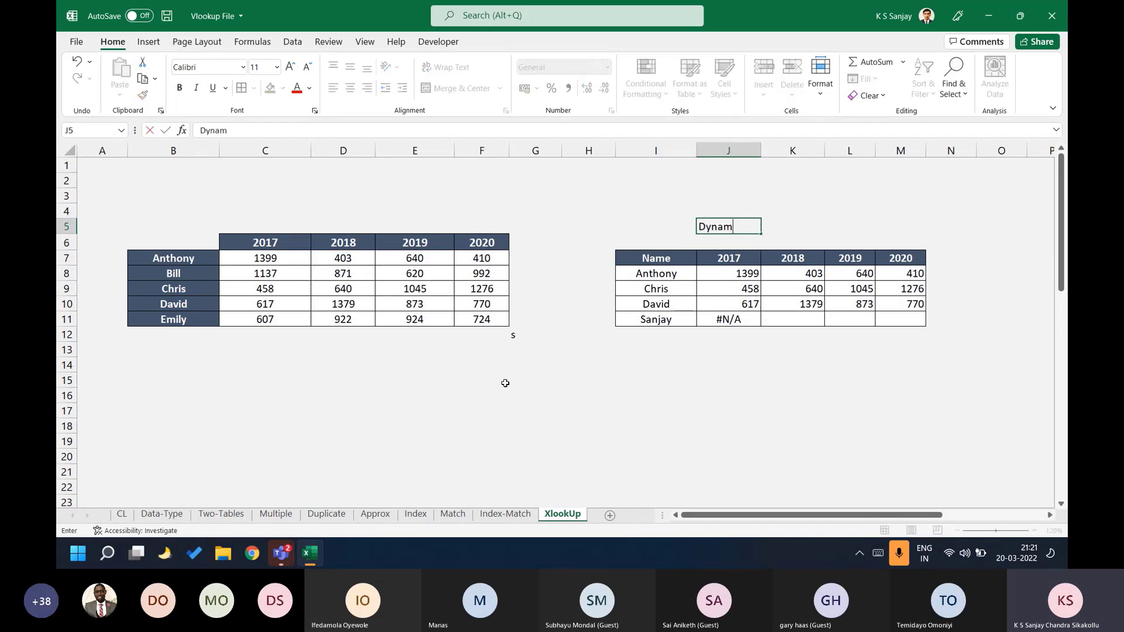
{"action": "type", "text": "ic Arrays"}
{"action": "key", "text": "Return"}
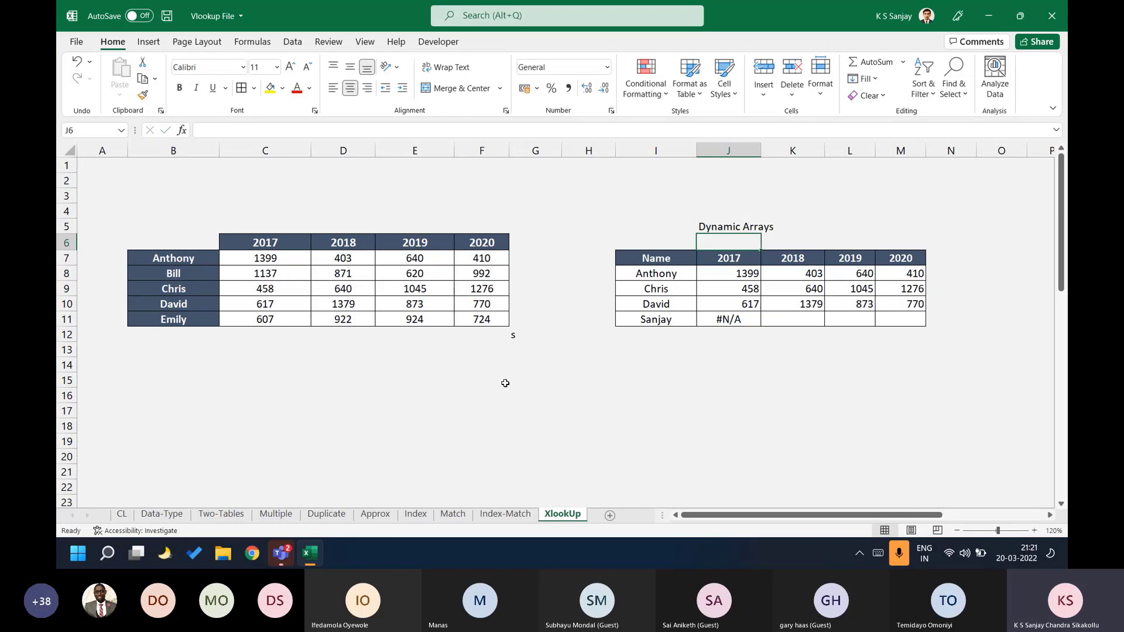
Review the references of the XLOOKUP formula in J8 and compare them with the J11 formula on the XlookUp sheet.
{"action": "left_click", "coordinate": [265, 514]}
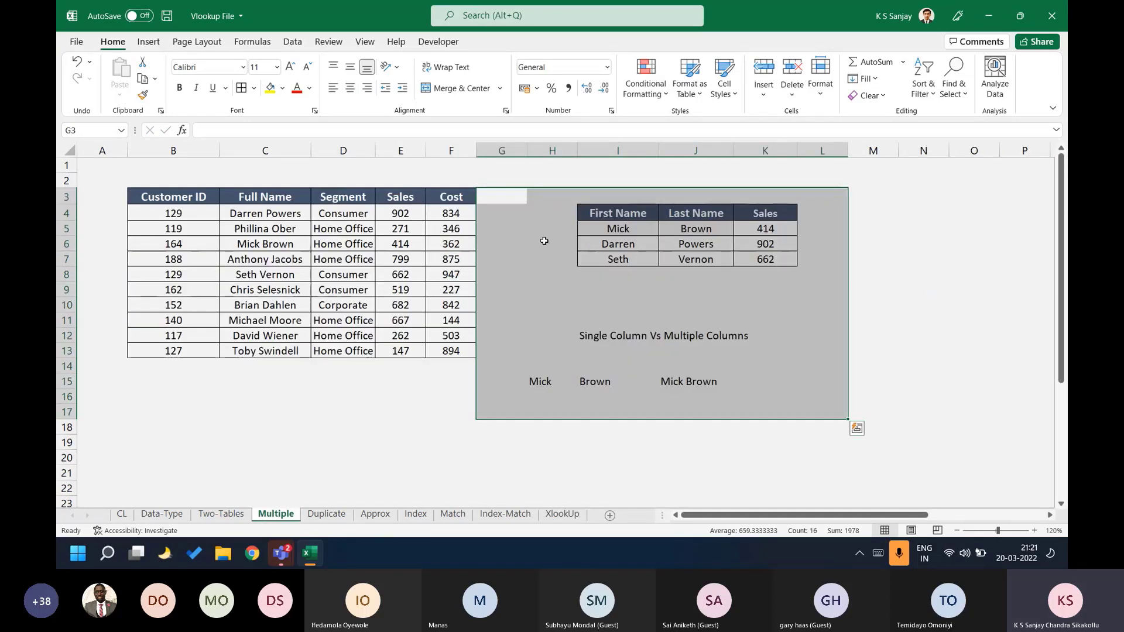
{"action": "left_click", "coordinate": [575, 515]}
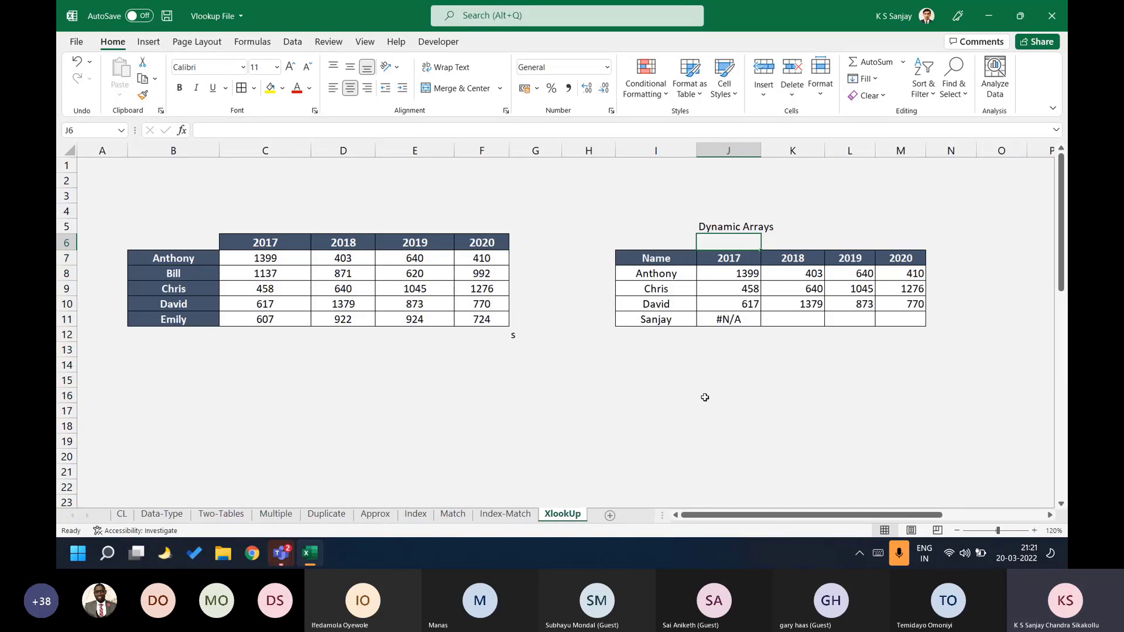
{"action": "key", "text": "Down"}
{"action": "key", "text": "Down"}
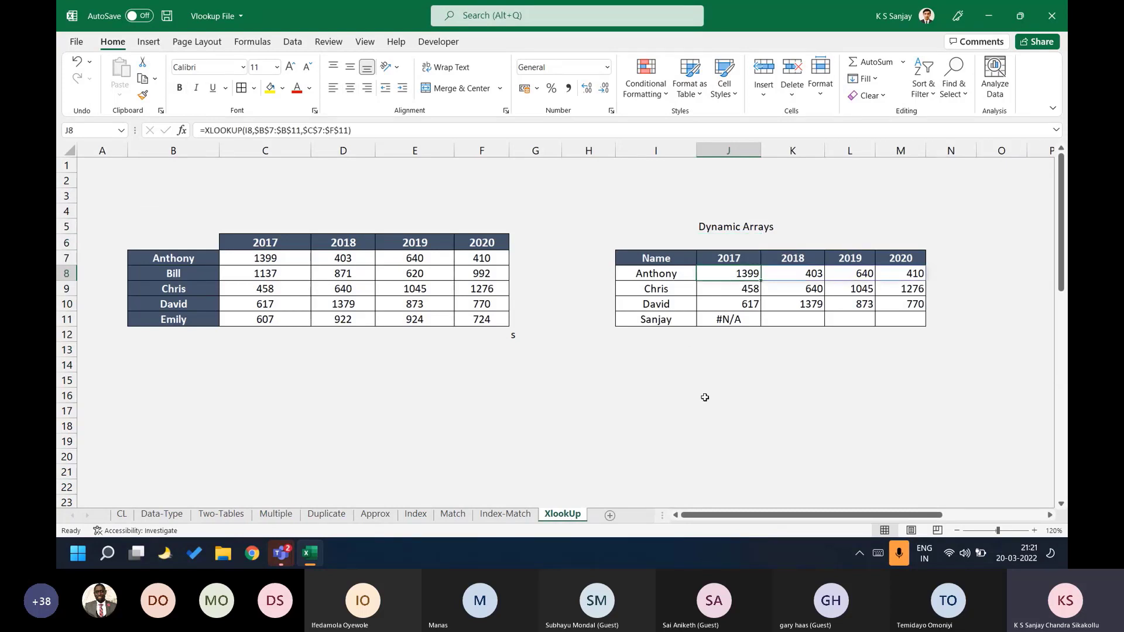
{"action": "key", "text": "F2"}
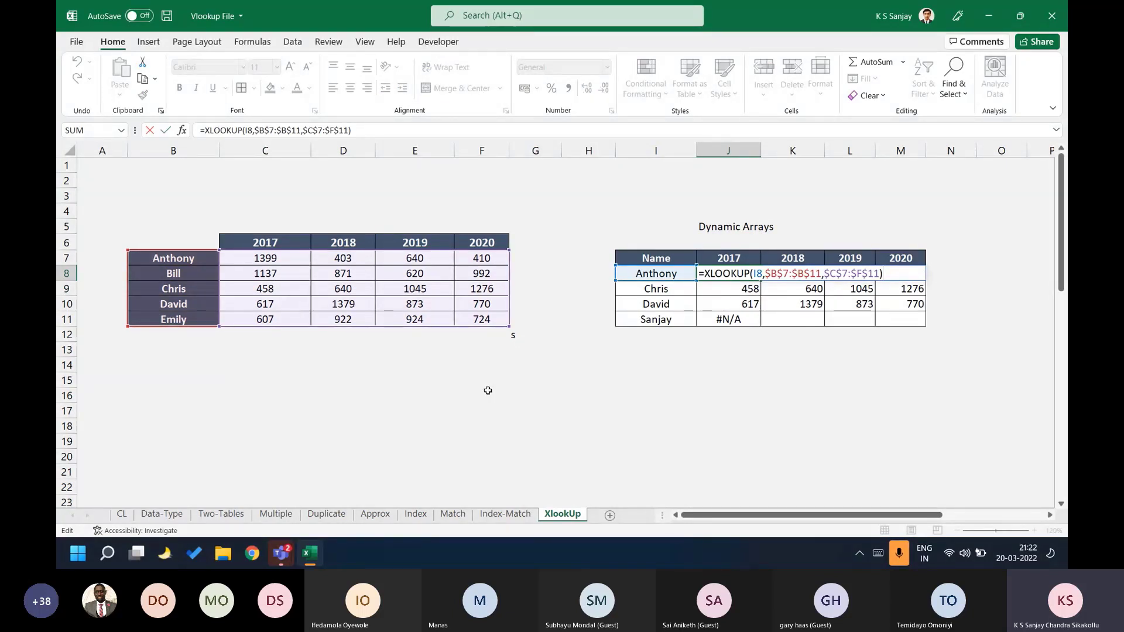
{"action": "key", "text": "Return"}
{"action": "key", "text": "Down"}
{"action": "key", "text": "Down"}
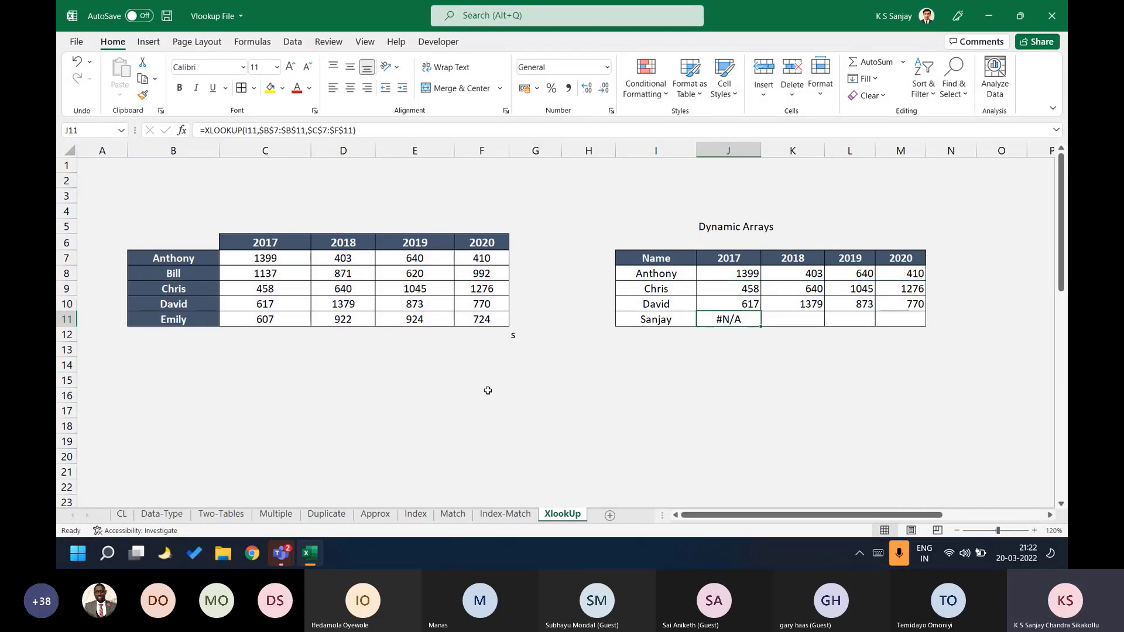
{"action": "key", "text": "Up"}
{"action": "key", "text": "Up"}
{"action": "key", "text": "Up"}
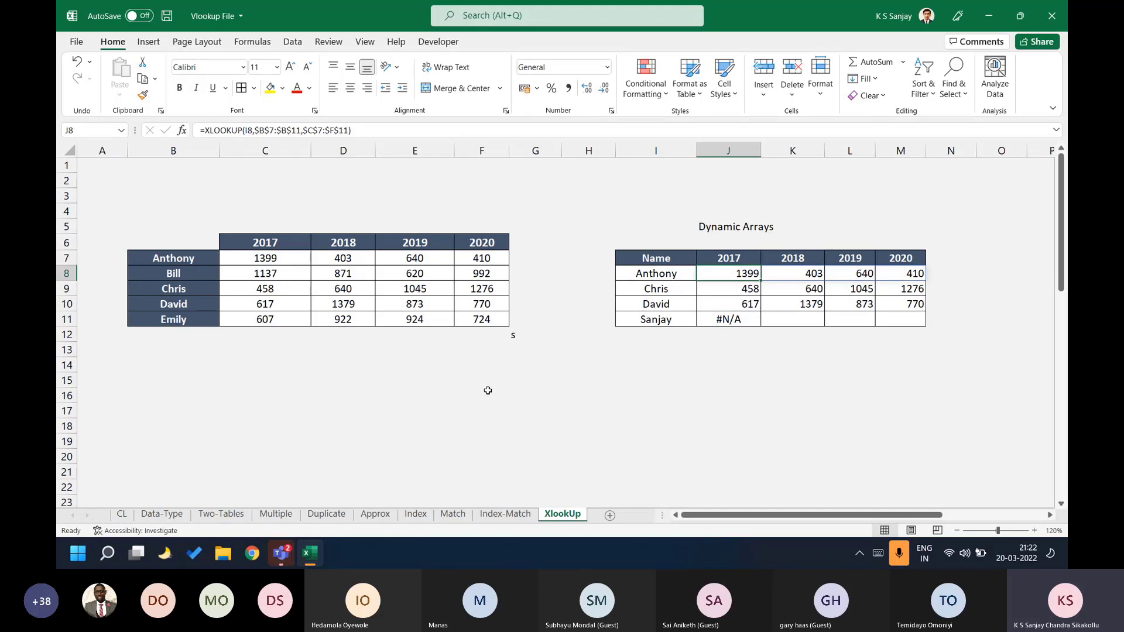
{"action": "key", "text": "F2"}
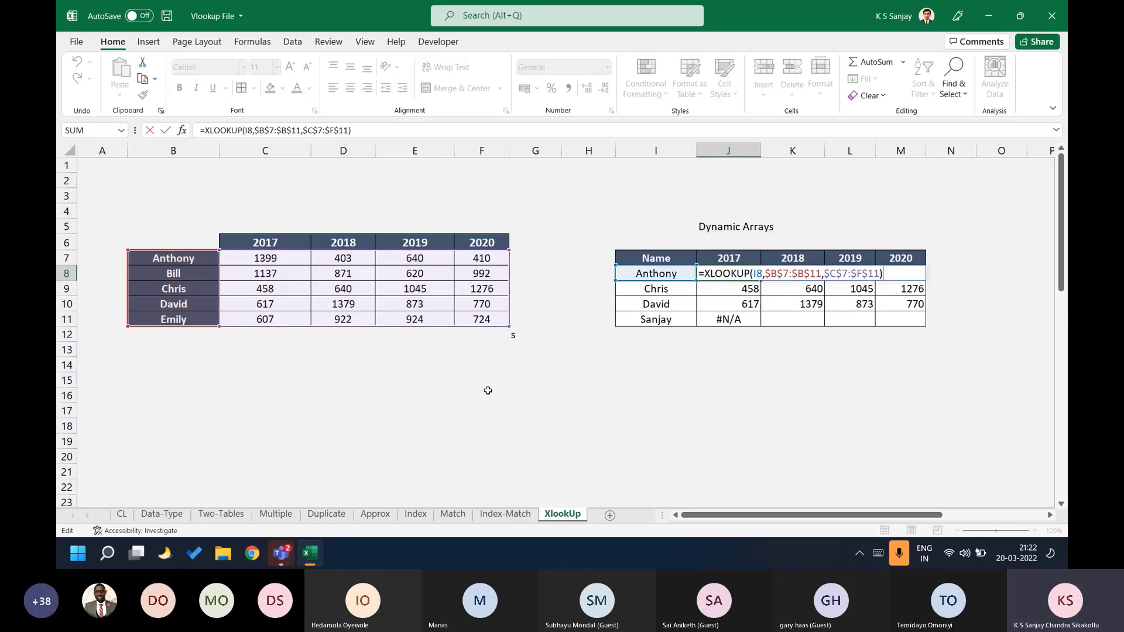
{"action": "key", "text": "Return"}
{"action": "key", "text": "Down"}
{"action": "key", "text": "Down"}
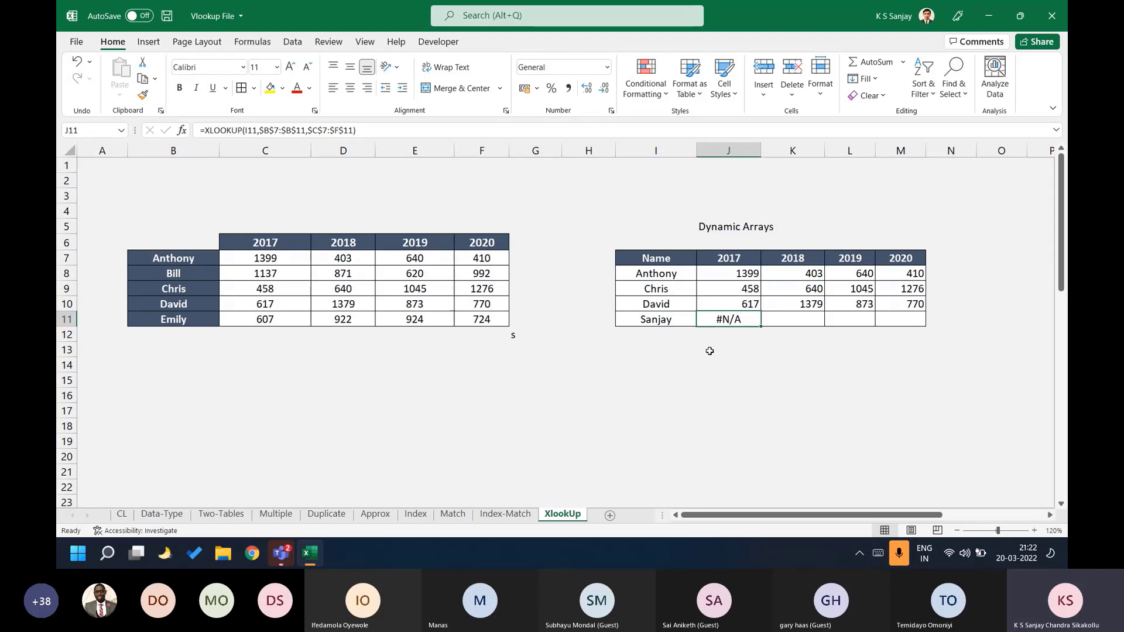
Add "Person not found" as the if_not_found argument of the XLOOKUP formula in J8.
{"action": "key", "text": "Up"}
{"action": "key", "text": "Up"}
{"action": "key", "text": "Up"}
{"action": "key", "text": "F2"}
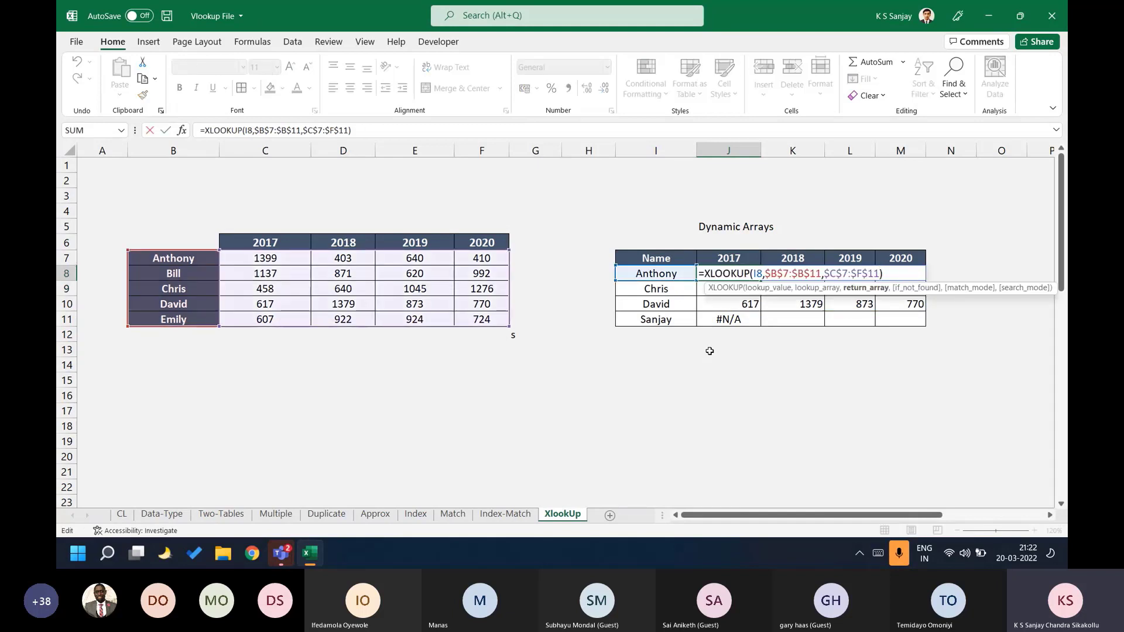
{"action": "type", "text": ","}
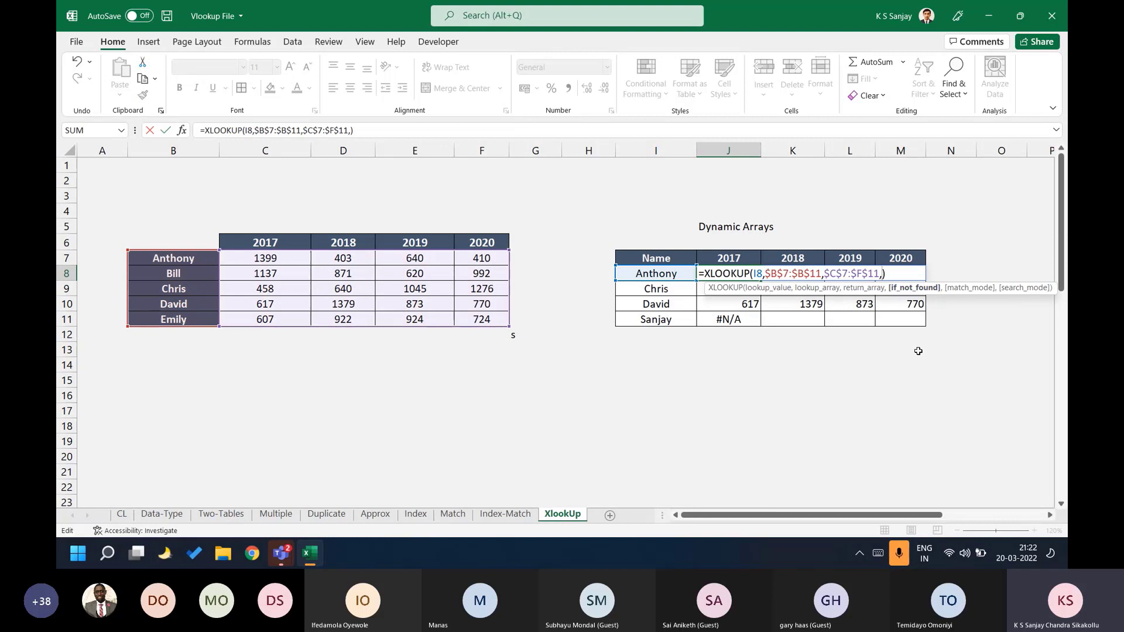
{"action": "type", "text": "\"Us"}
{"action": "key", "text": "BackSpace"}
{"action": "key", "text": "BackSpace"}
{"action": "type", "text": "Person n"}
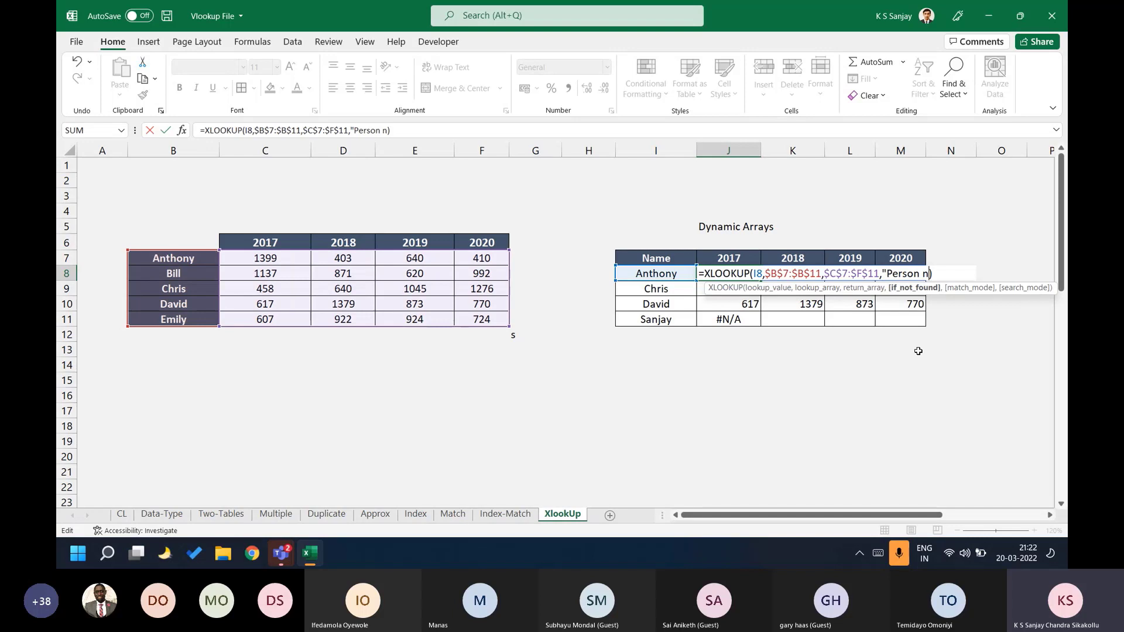
{"action": "type", "text": "ot found\""}
{"action": "key", "text": "Return"}
Copy the XLOOKUP formula with the not-found text from J8 down to J9, J10 and J11.
{"action": "key", "text": "Up"}
{"action": "key", "text": "ctrl+c"}
{"action": "key", "text": "Down"}
{"action": "key", "text": "ctrl+v"}
{"action": "key", "text": "Down"}
{"action": "key", "text": "ctrl"}
{"action": "key", "text": "Escape"}
{"action": "key", "text": "Up"}
{"action": "key", "text": "ctrl+c"}
{"action": "key", "text": "Down"}
{"action": "key", "text": "ctrl+v"}
{"action": "key", "text": "Down"}
{"action": "key", "text": "Return"}
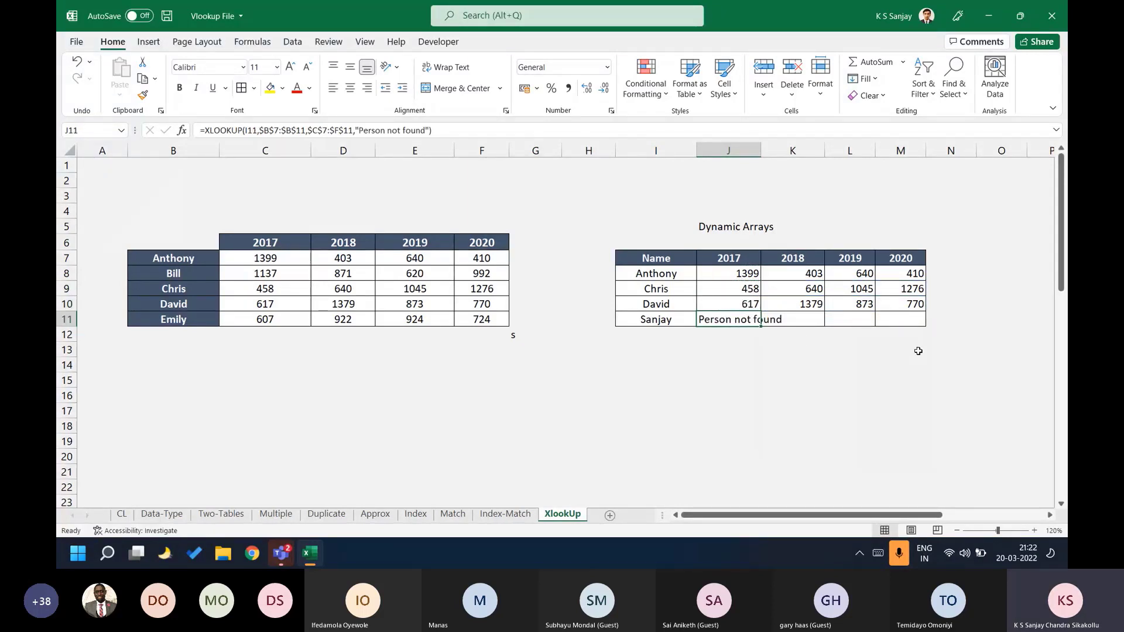
{"action": "key", "text": "Down"}
{"action": "key", "text": "Down"}
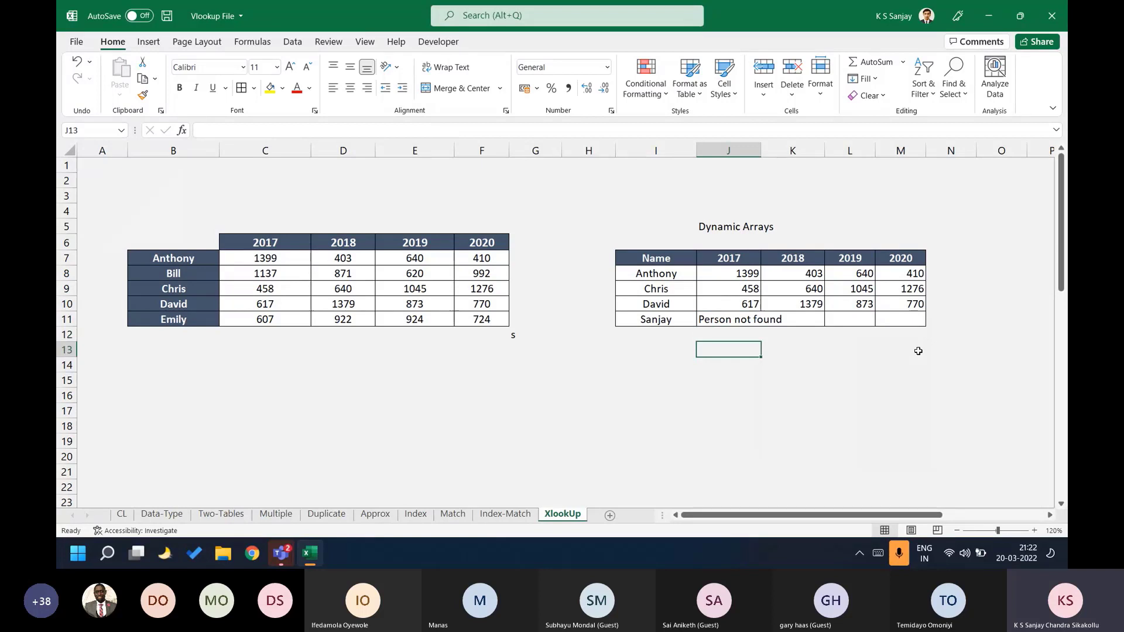
{"action": "key", "text": "F2"}
{"action": "type", "text": "=IFERROR(VLOOK"}
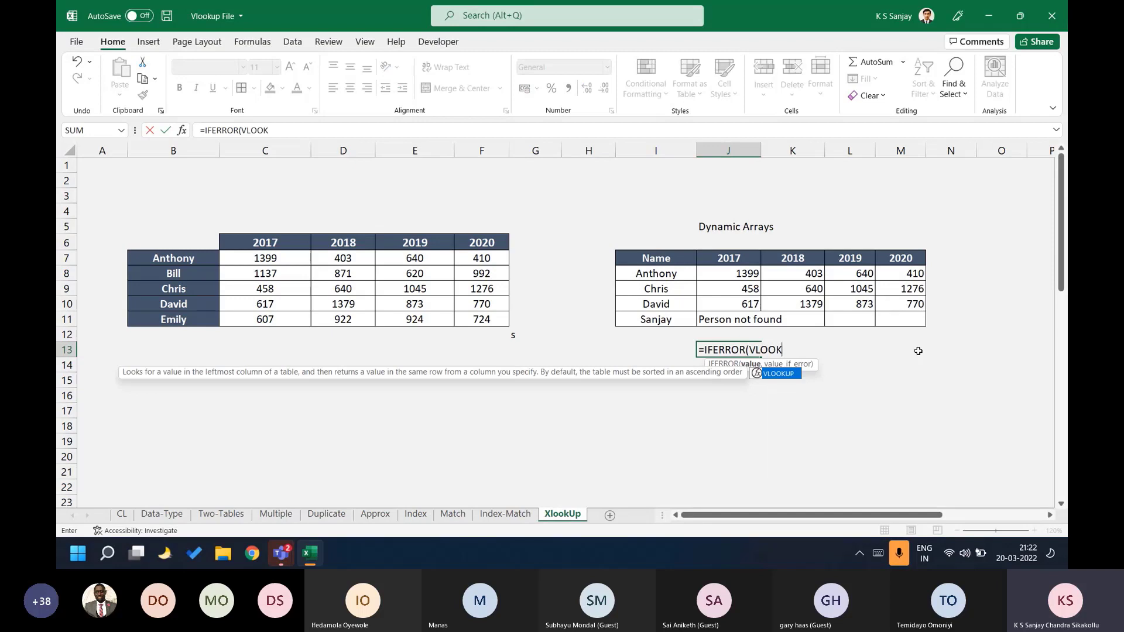
{"action": "key", "text": "BackSpace"}
{"action": "key", "text": "BackSpace"}
{"action": "key", "text": "BackSpace"}
{"action": "key", "text": "BackSpace"}
{"action": "key", "text": "BackSpace"}
{"action": "key", "text": "BackSpace"}
{"action": "key", "text": "BackSpace"}
{"action": "key", "text": "BackSpace"}
{"action": "key", "text": "BackSpace"}
{"action": "key", "text": "BackSpace"}
{"action": "key", "text": "BackSpace"}
{"action": "key", "text": "BackSpace"}
{"action": "key", "text": "BackSpace"}
{"action": "key", "text": "BackSpace"}
{"action": "key", "text": "Escape"}
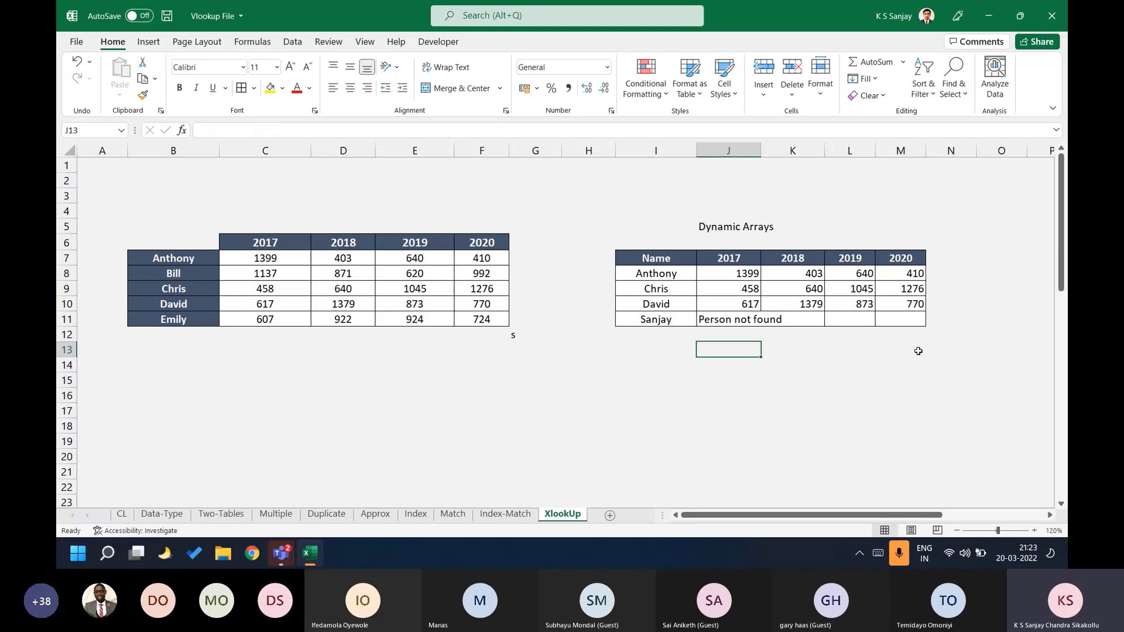
Examine the lookup arguments and the if_not_found text inside the XLOOKUP formula in J11.
{"action": "key", "text": "Up"}
{"action": "key", "text": "Up"}
{"action": "key", "text": "F2"}
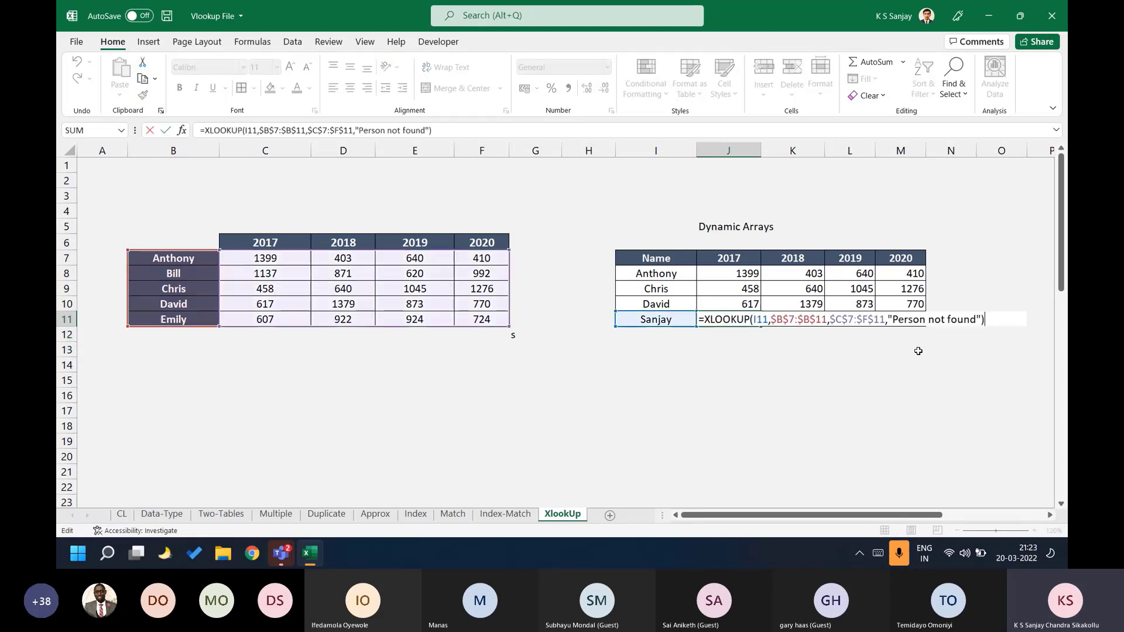
{"action": "left_click_drag", "start_coordinate": [889, 317], "coordinate": [993, 320]}
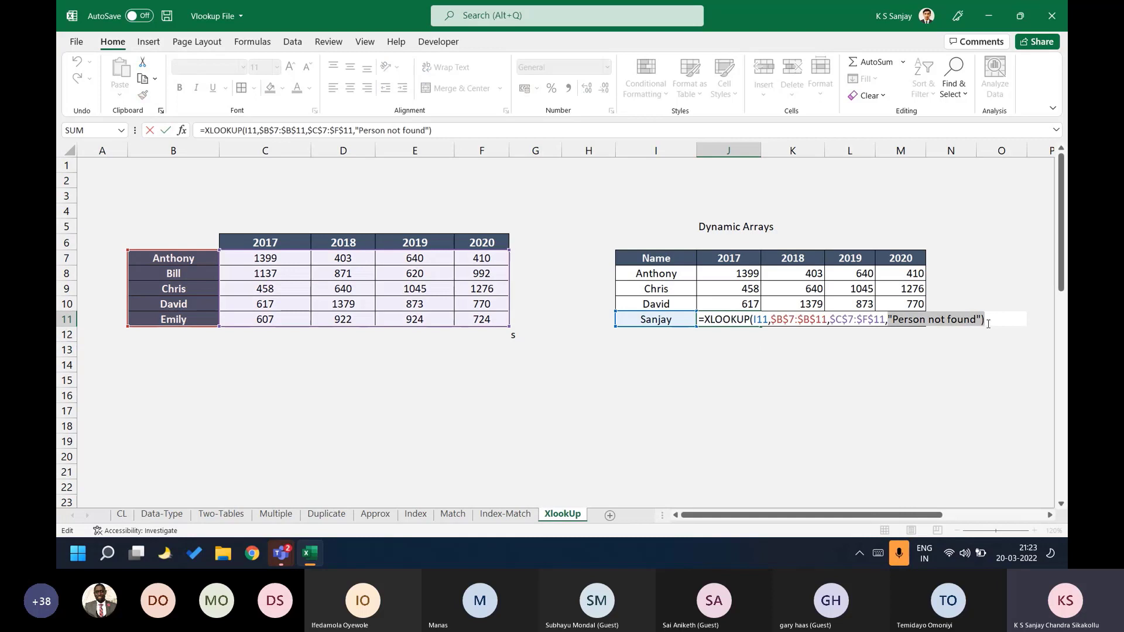
{"action": "left_click_drag", "start_coordinate": [752, 319], "coordinate": [926, 320]}
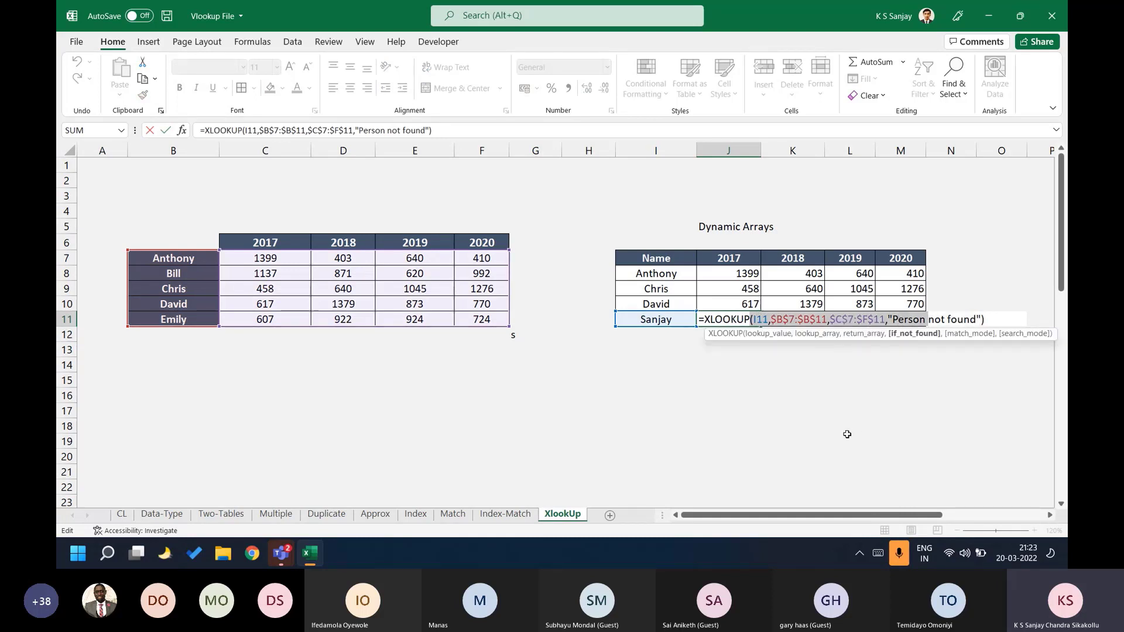
{"action": "key", "text": "Escape"}
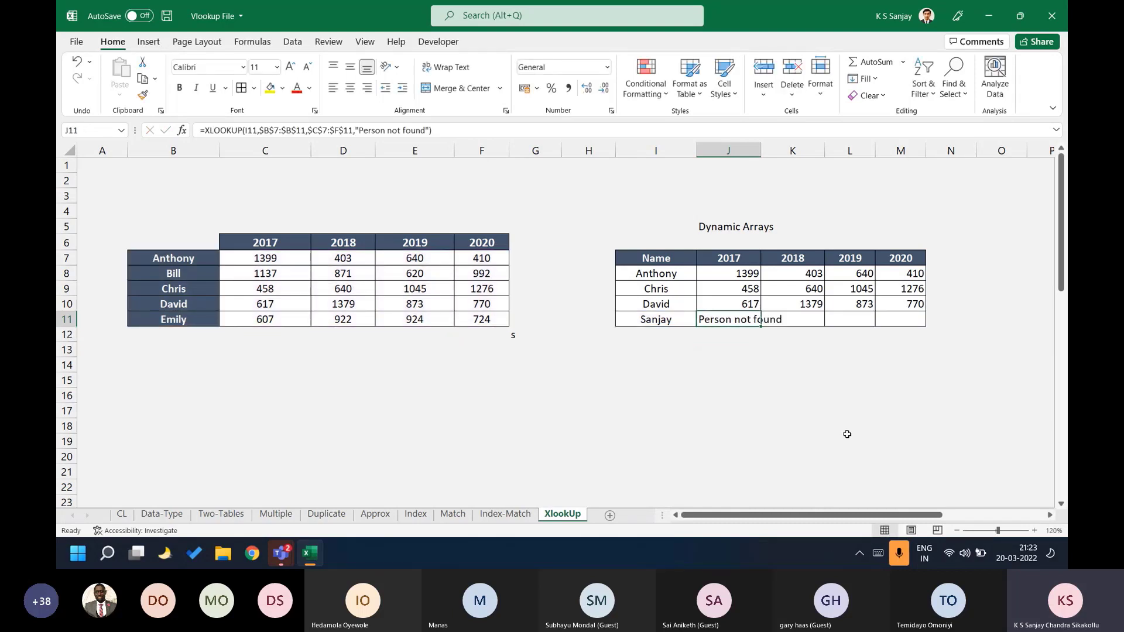
{"action": "key", "text": "Down"}
{"action": "key", "text": "Down"}
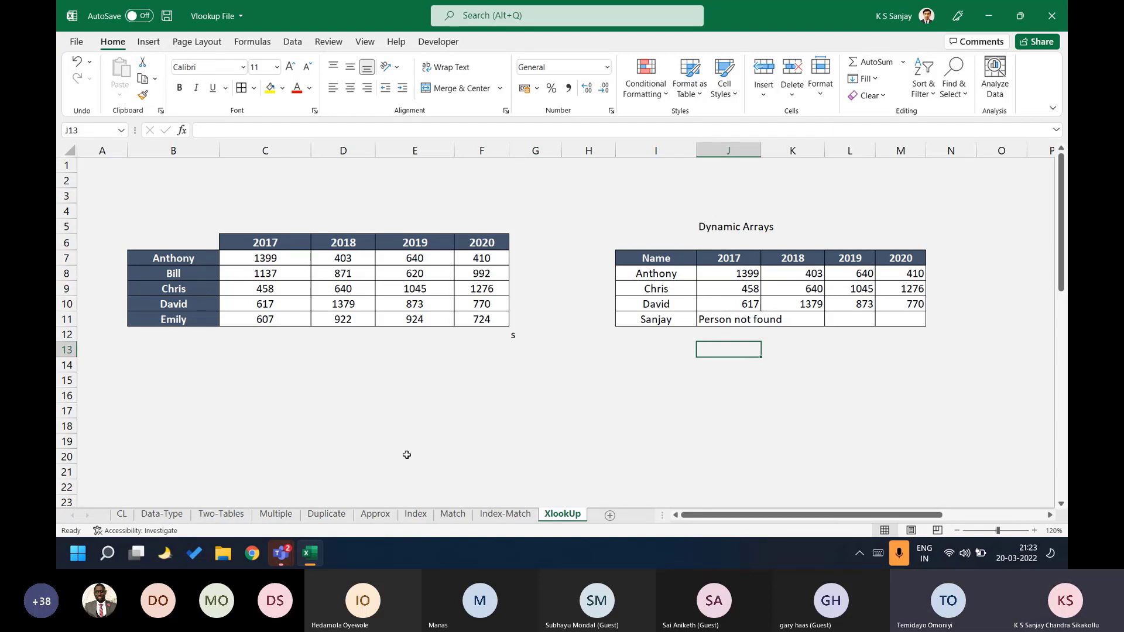
Switch to Microsoft Teams and read the recent messages in the meeting chat.
{"action": "mouse_move", "coordinate": [286, 557]}
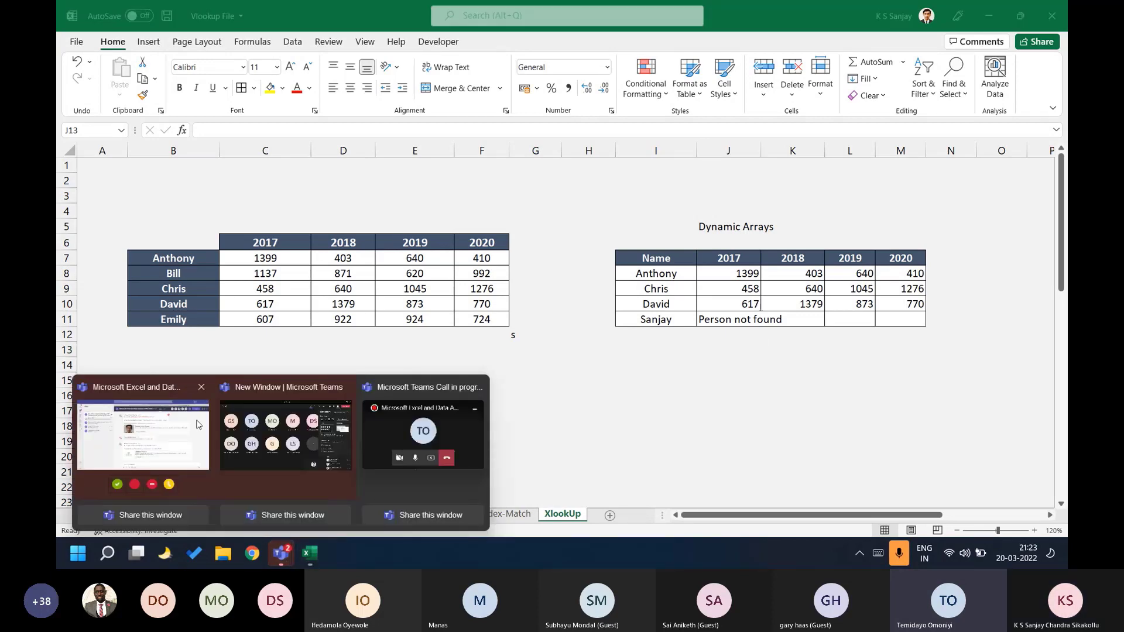
{"action": "left_click", "coordinate": [146, 436]}
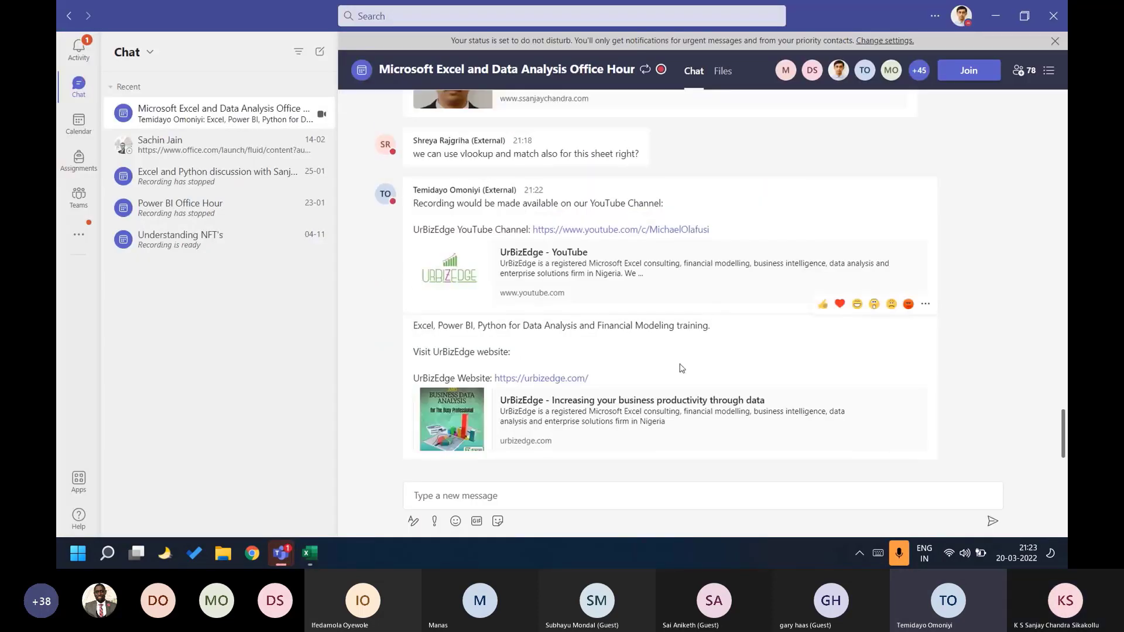
{"action": "scroll", "coordinate": [572, 378], "scroll_direction": "up", "scroll_amount": 3}
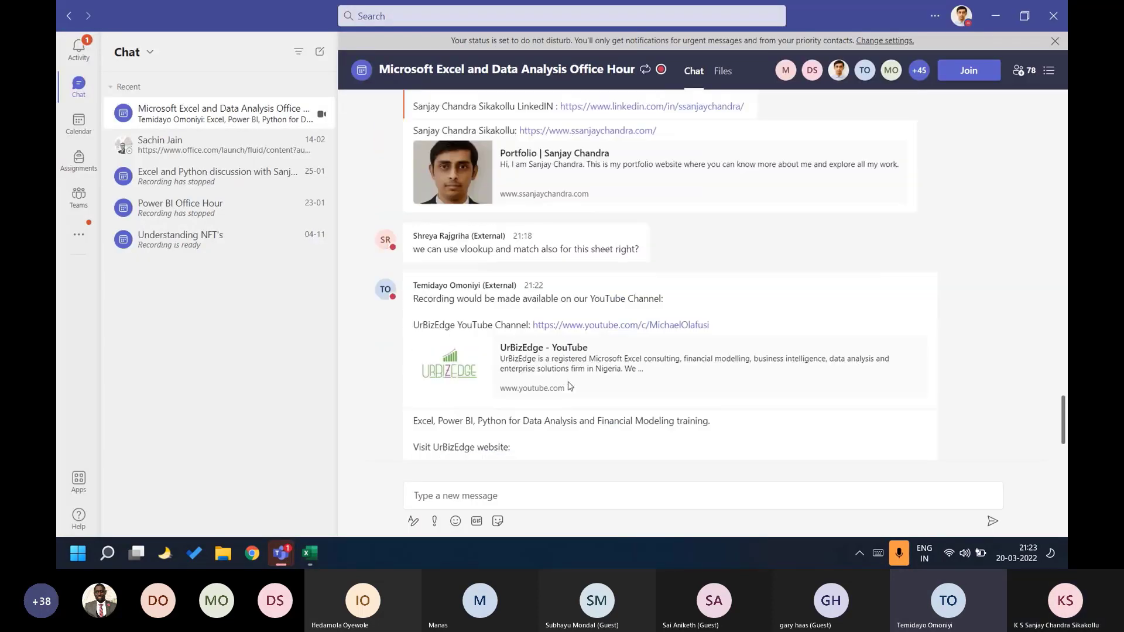
{"action": "mouse_move", "coordinate": [313, 556]}
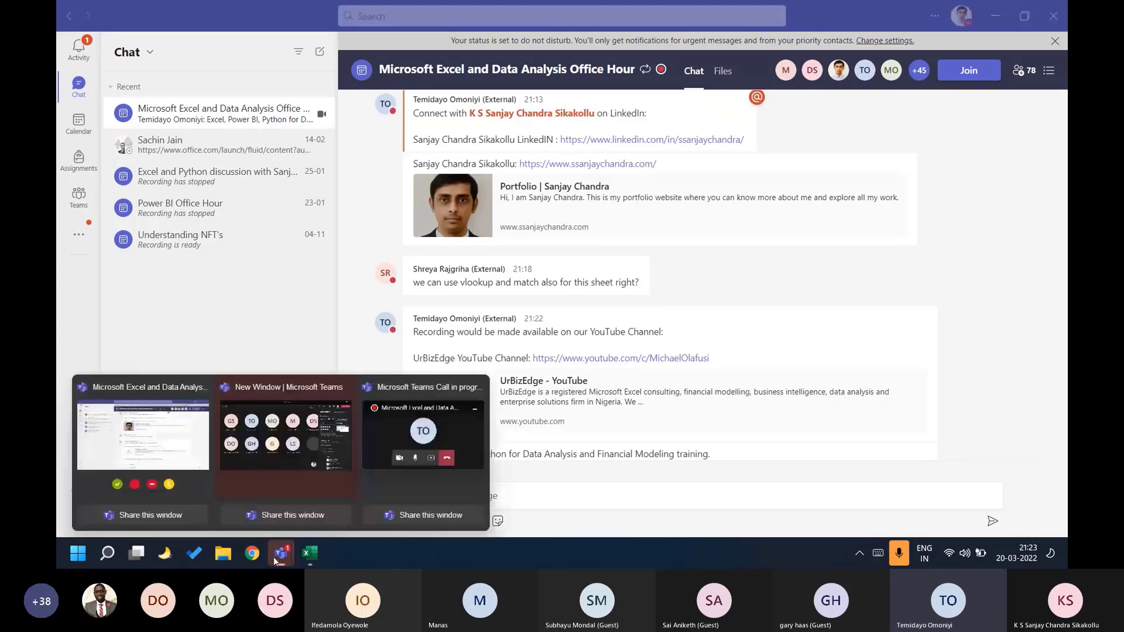
{"action": "left_click", "coordinate": [400, 440]}
Save the workbook in Excel and delete the stray "s" from cell G12 of the XlookUp sheet.
{"action": "left_click", "coordinate": [724, 274]}
{"action": "key", "text": "ctrl+s"}
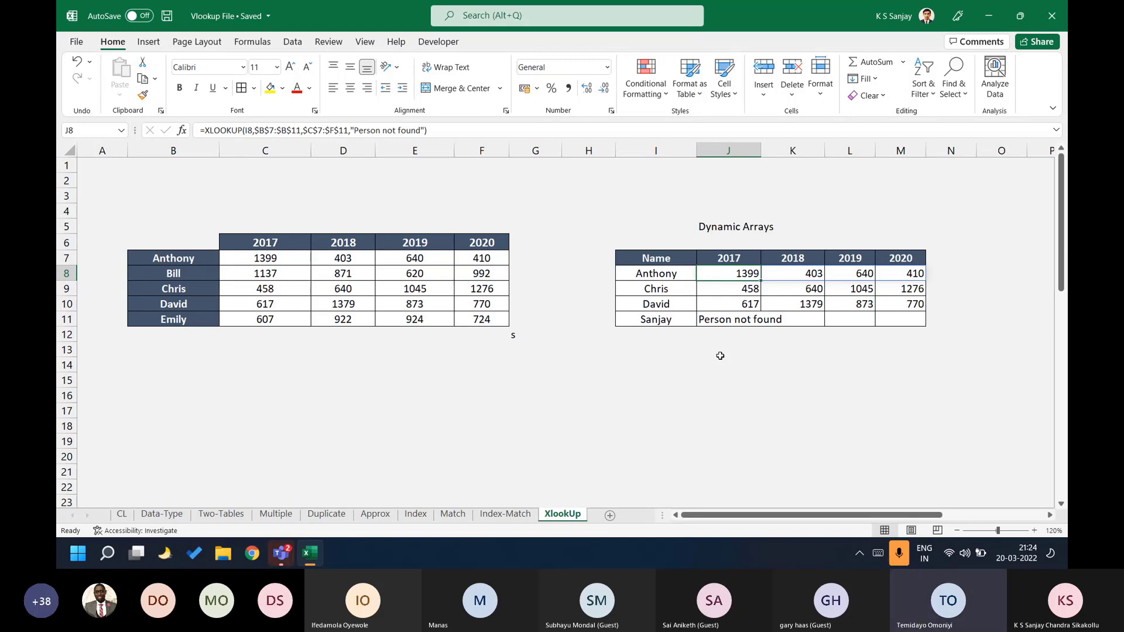
{"action": "left_click", "coordinate": [506, 339]}
{"action": "key", "text": "Right"}
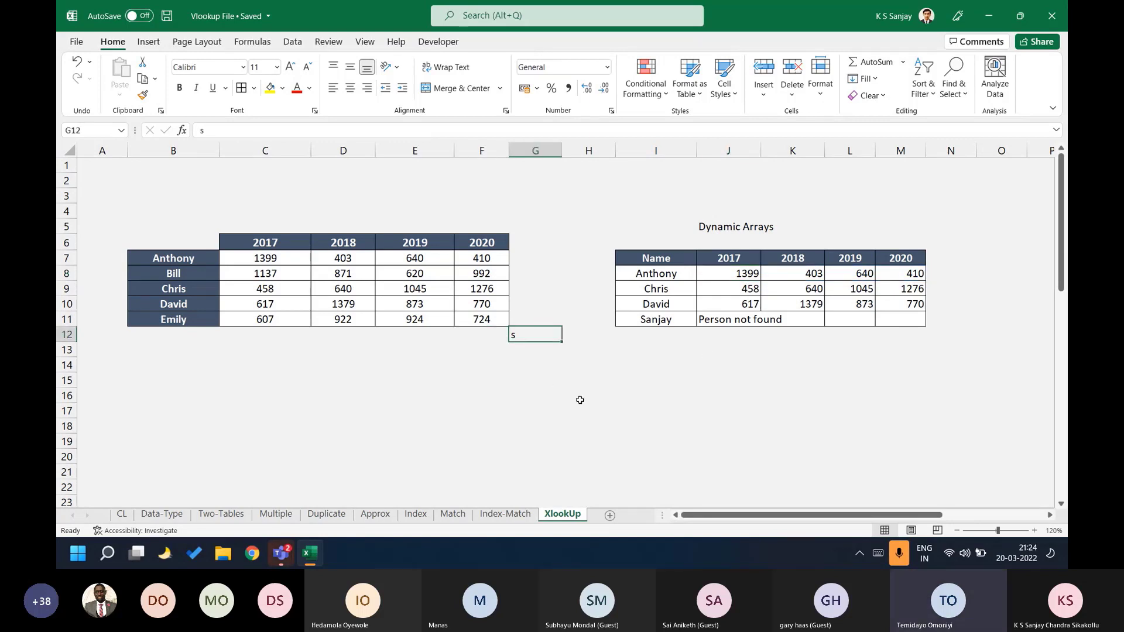
{"action": "key", "text": "Delete"}
{"action": "key", "text": "Right"}
{"action": "key", "text": "Right"}
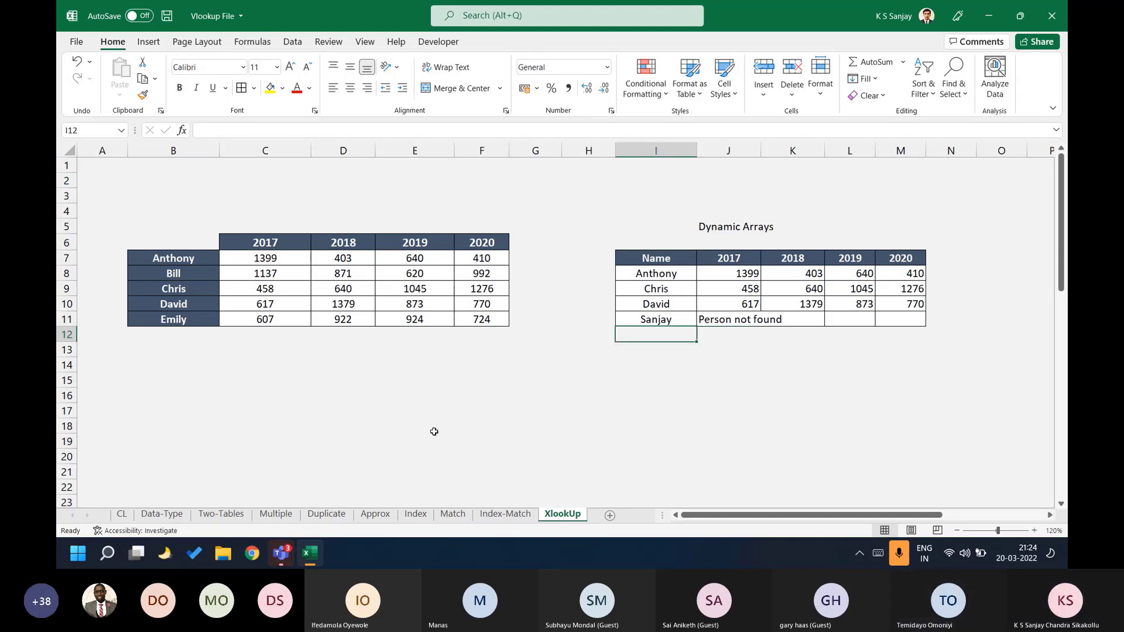
{"action": "left_click", "coordinate": [281, 553]}
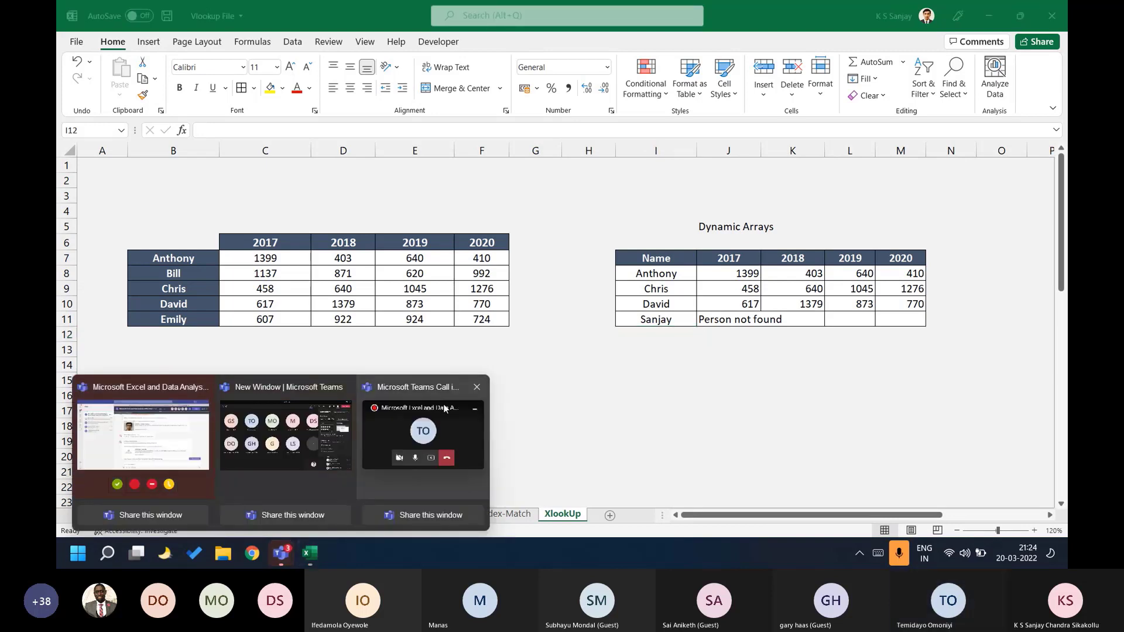
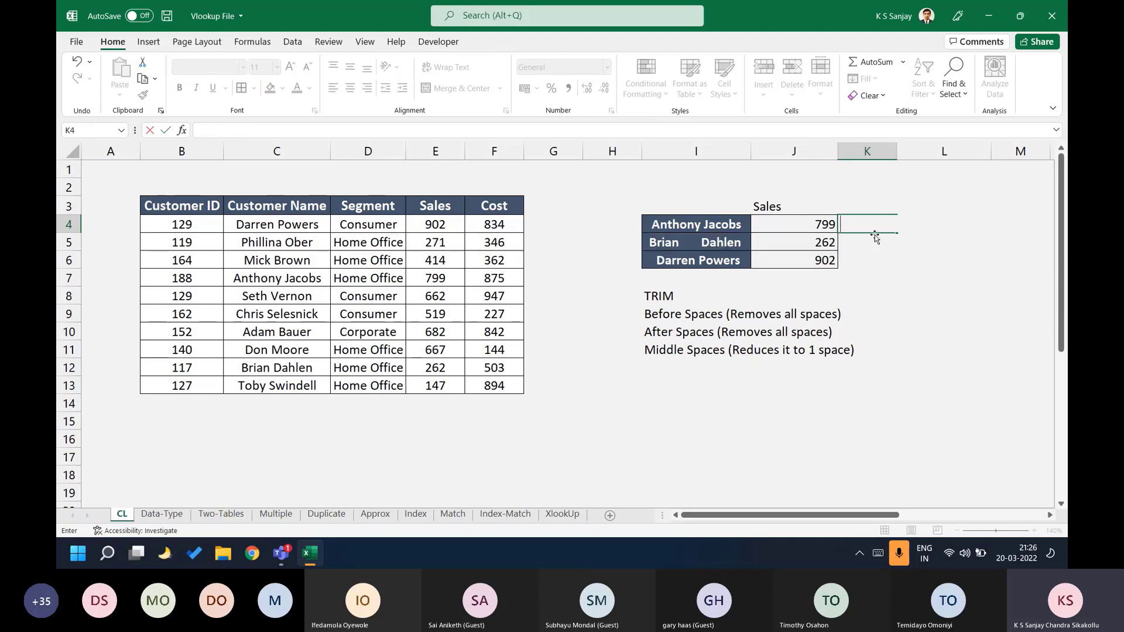
Retype the surname of the lookup name in I4 of the CL sheet in capital letters.
{"action": "key", "text": "Up"}
{"action": "key", "text": "Left"}
{"action": "key", "text": "Left"}
{"action": "key", "text": "Down"}
{"action": "key", "text": "F2"}
{"action": "key", "text": "BackSpace"}
{"action": "key", "text": "BackSpace"}
{"action": "key", "text": "BackSpace"}
{"action": "key", "text": "BackSpace"}
{"action": "key", "text": "BackSpace"}
{"action": "key", "text": "BackSpace"}
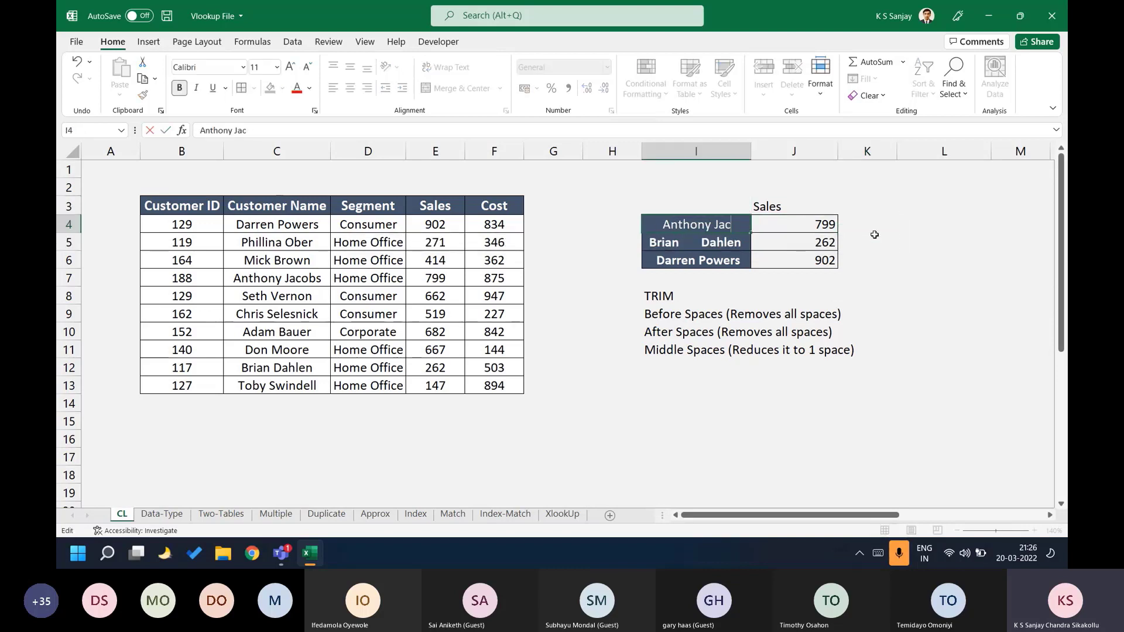
{"action": "type", "text": "JAC"}
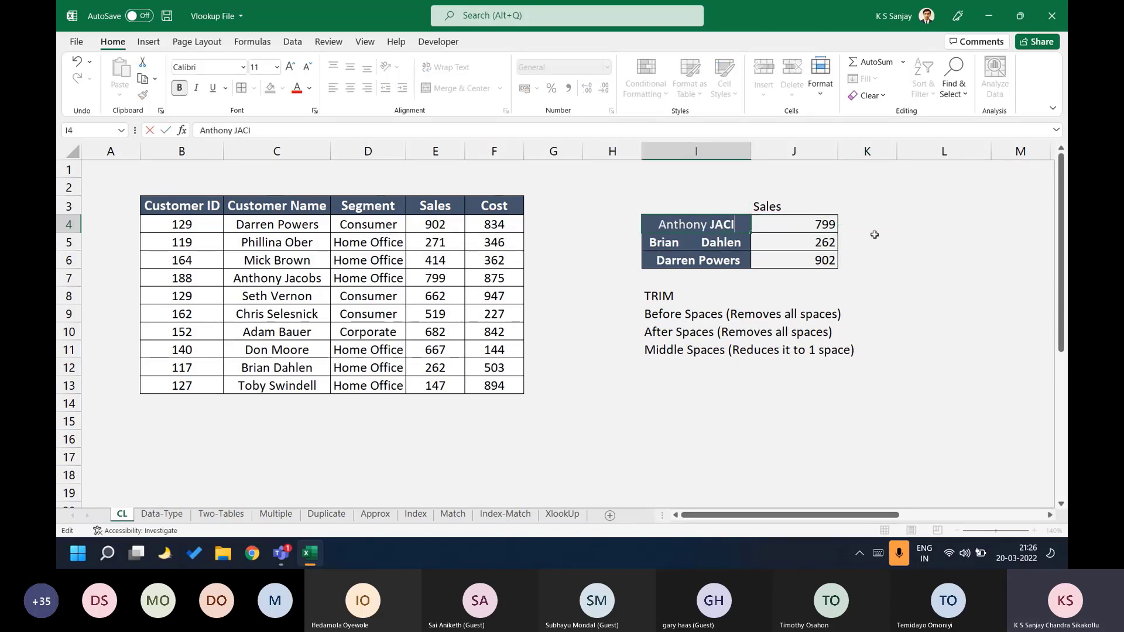
{"action": "type", "text": "OBS"}
{"action": "key", "text": "ctrl+Return"}
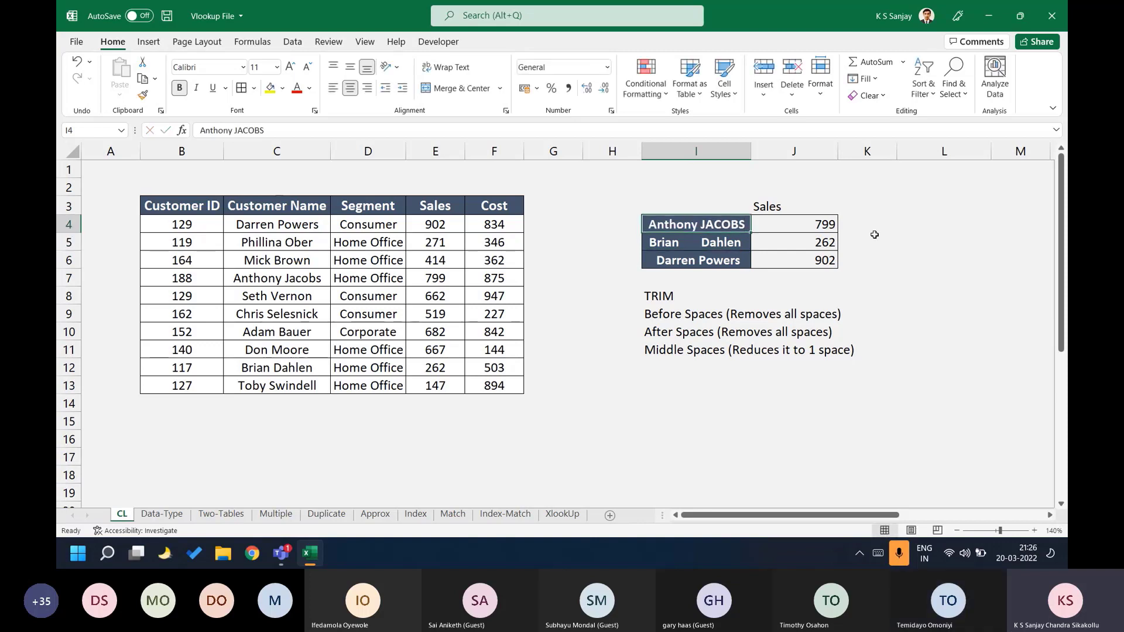
Enter =XLOOKUP(I4,$C$4:$C$13,$E$4:$E$13) in K4 to look up the customer's sales.
{"action": "key", "text": "Right"}
{"action": "key", "text": "Right"}
{"action": "type", "text": "=XLOOKUP("}
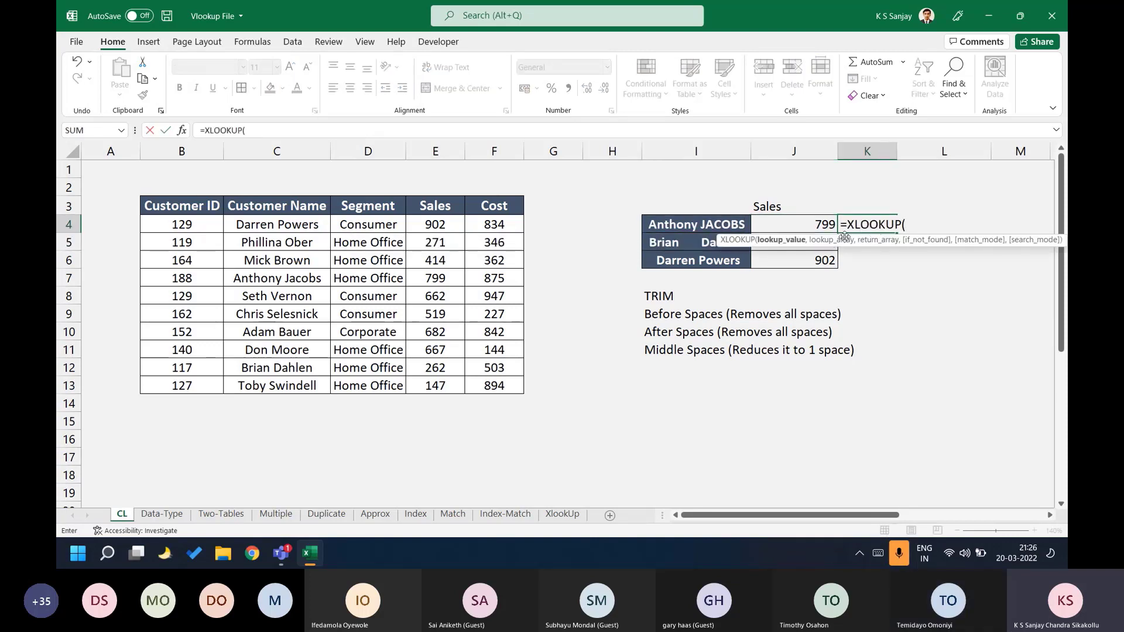
{"action": "left_click", "coordinate": [702, 225]}
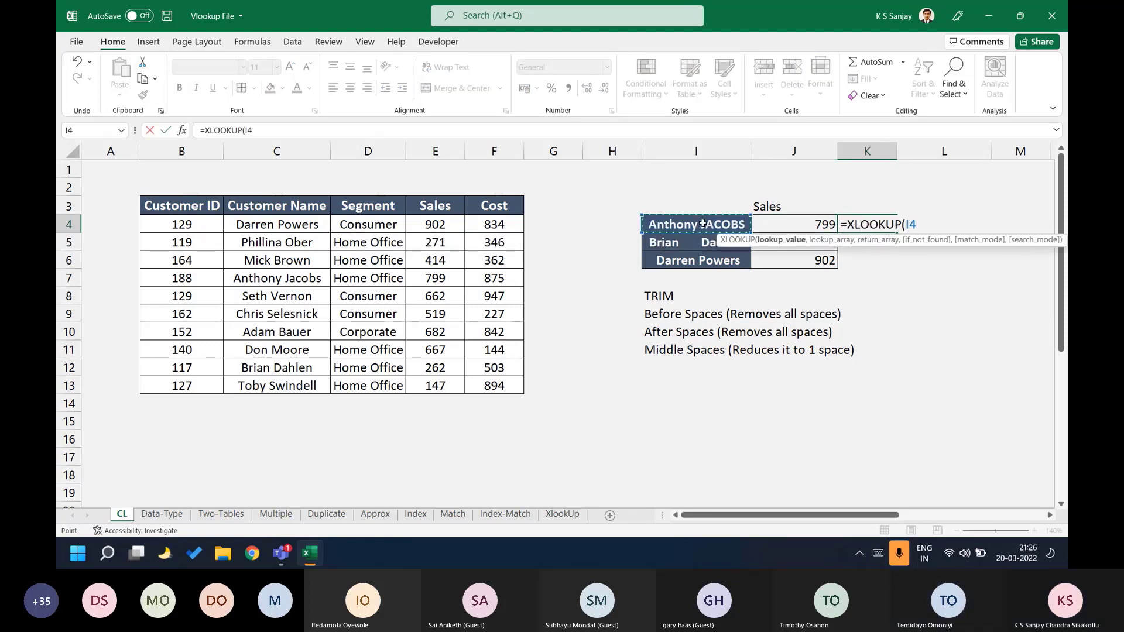
{"action": "type", "text": ","}
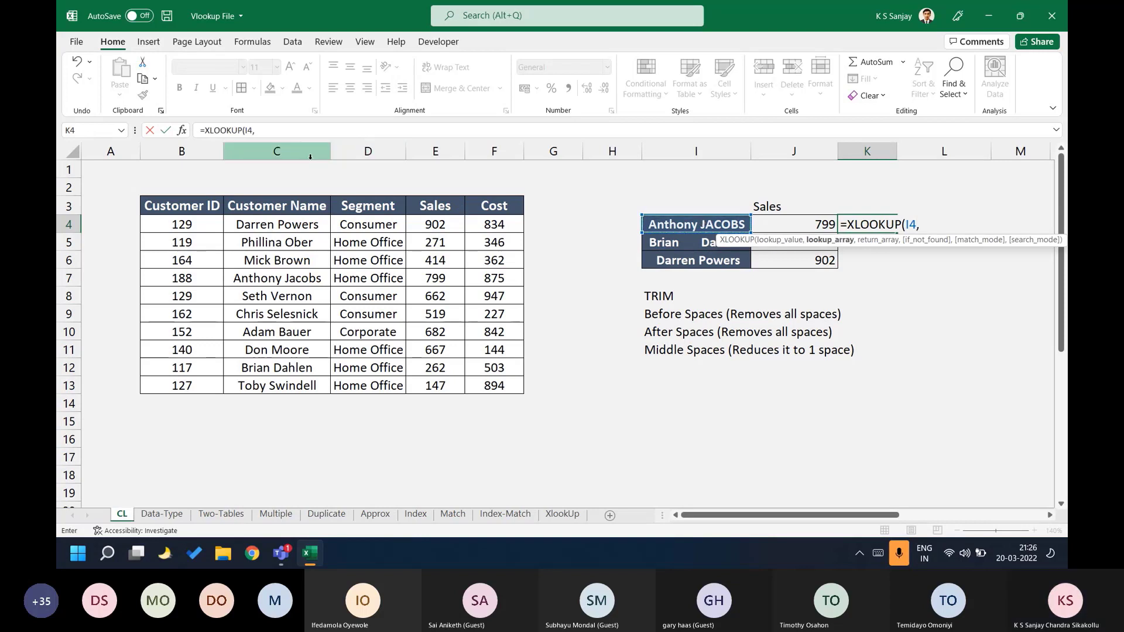
{"action": "left_click_drag", "start_coordinate": [289, 224], "coordinate": [308, 385]}
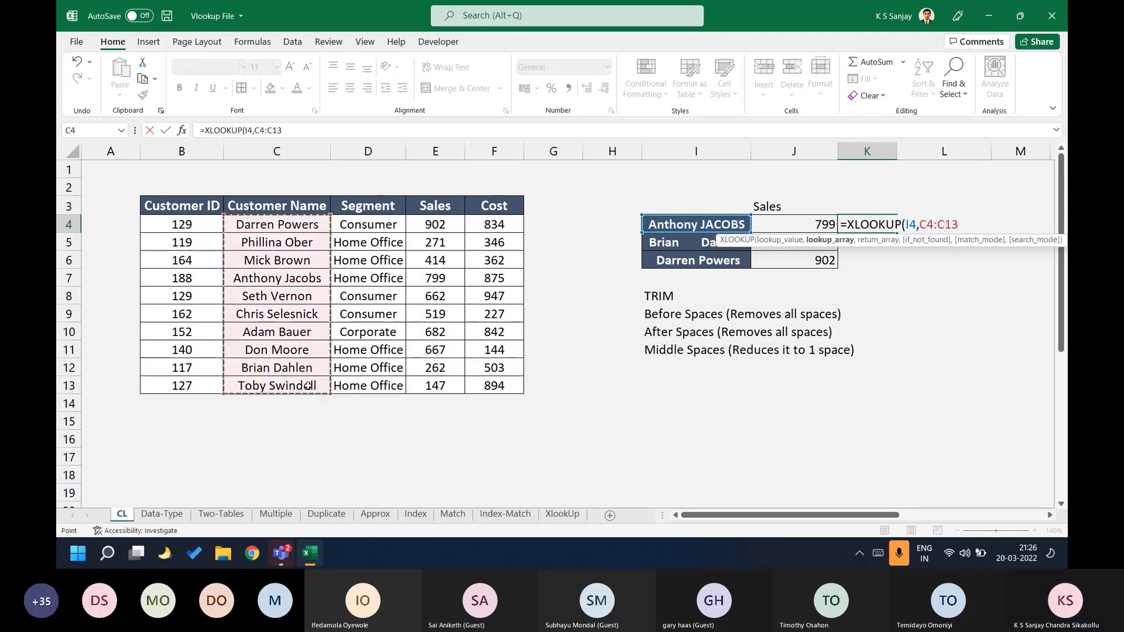
{"action": "key", "text": "F4"}
{"action": "type", "text": ","}
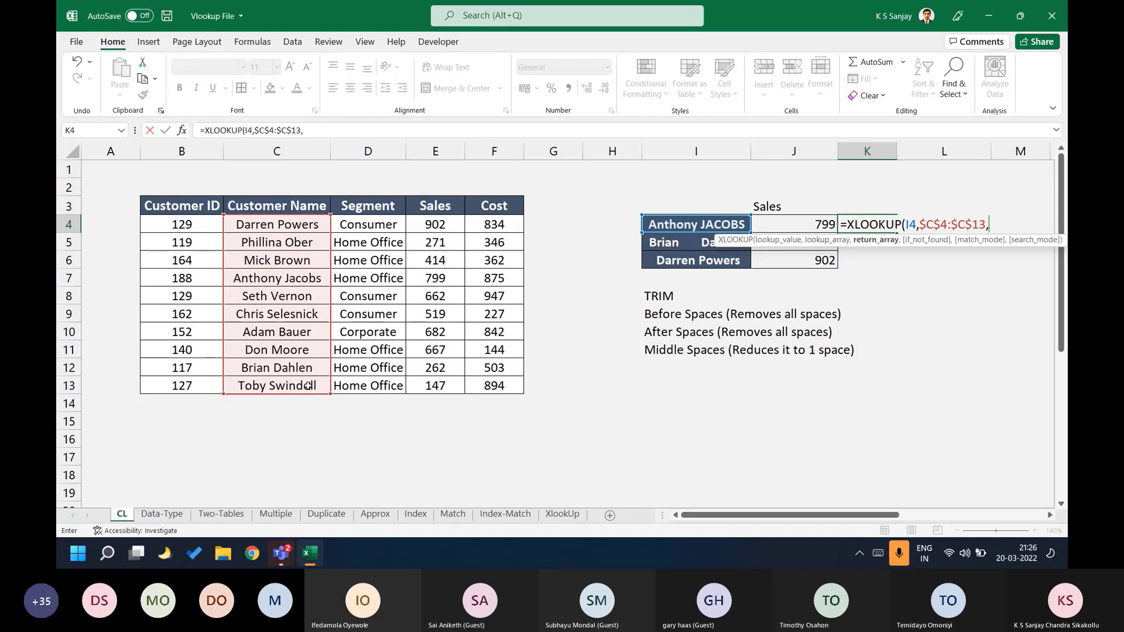
{"action": "left_click_drag", "start_coordinate": [445, 225], "coordinate": [436, 383]}
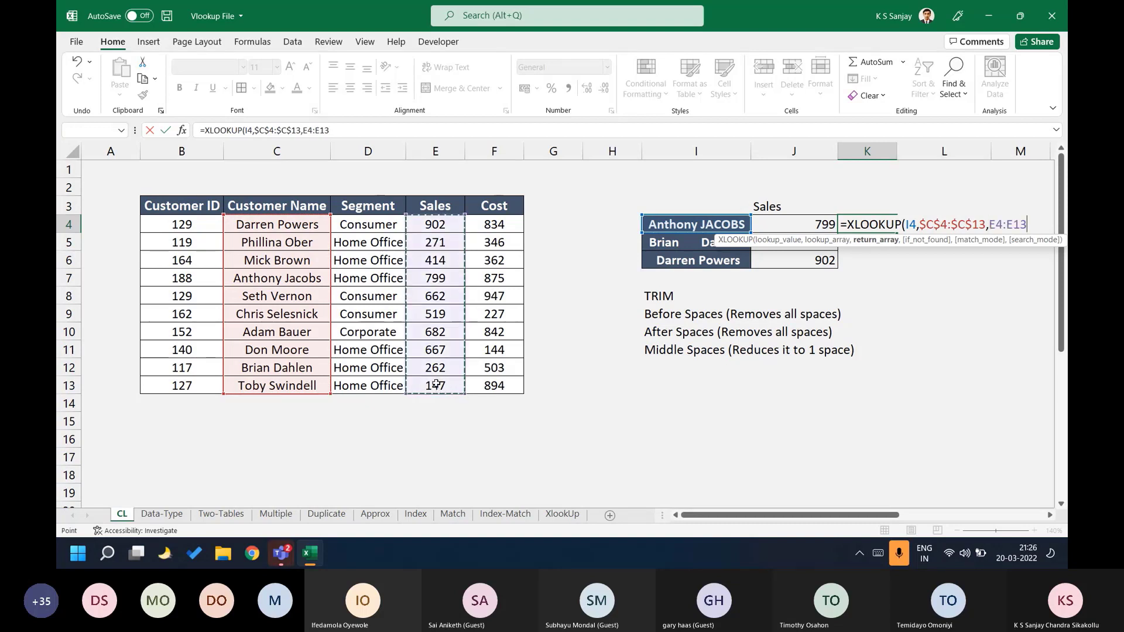
{"action": "key", "text": "F4"}
{"action": "type", "text": ")"}
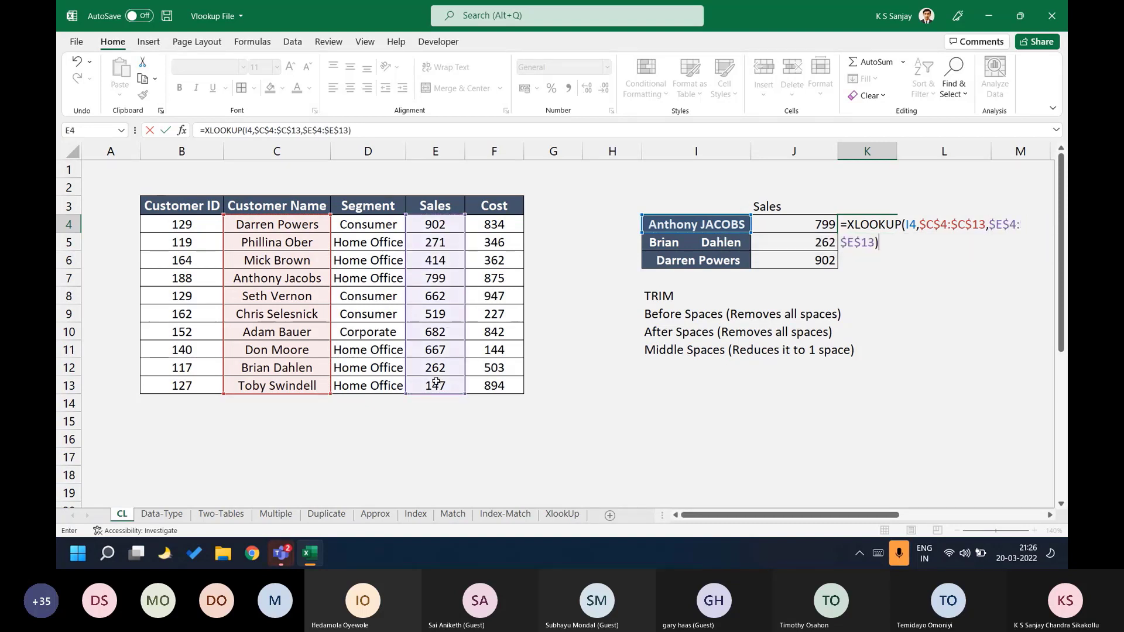
{"action": "key", "text": "Return"}
Try copying the XLOOKUP formula from K4 into K5.
{"action": "key", "text": "Up"}
{"action": "key", "text": "ctrl+c"}
{"action": "key", "text": "Down"}
{"action": "key", "text": "ctrl+v"}
{"action": "key", "text": "Down"}
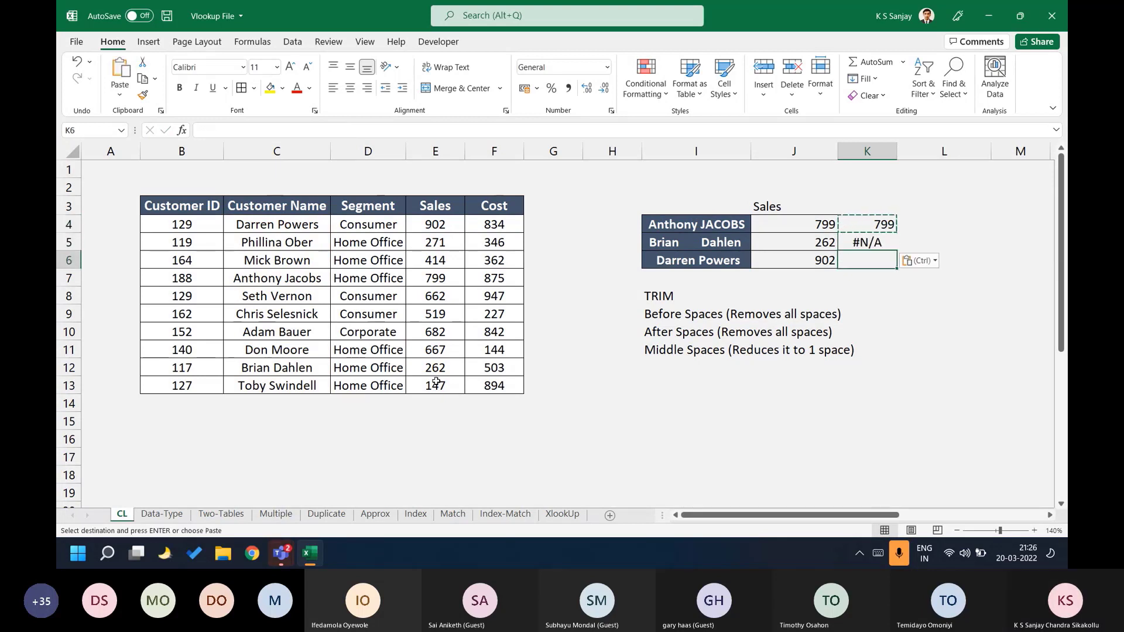
Change the lookup and return arrays of the XLOOKUP in K4 to the whole columns C:C and E:E.
{"action": "key", "text": "Up"}
{"action": "key", "text": "Up"}
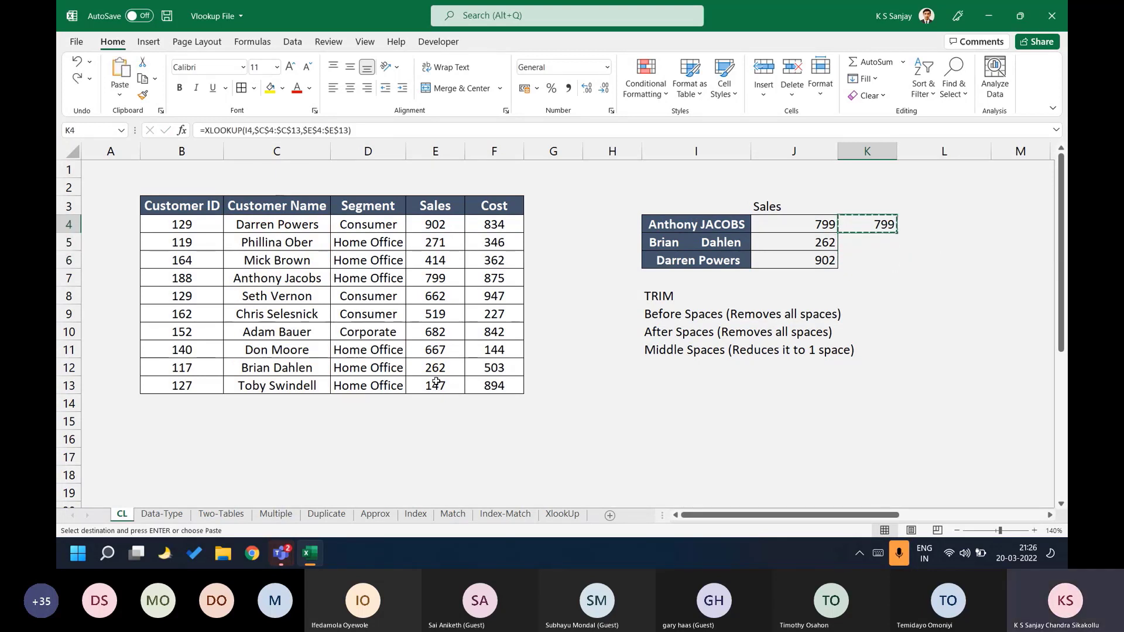
{"action": "key", "text": "F2"}
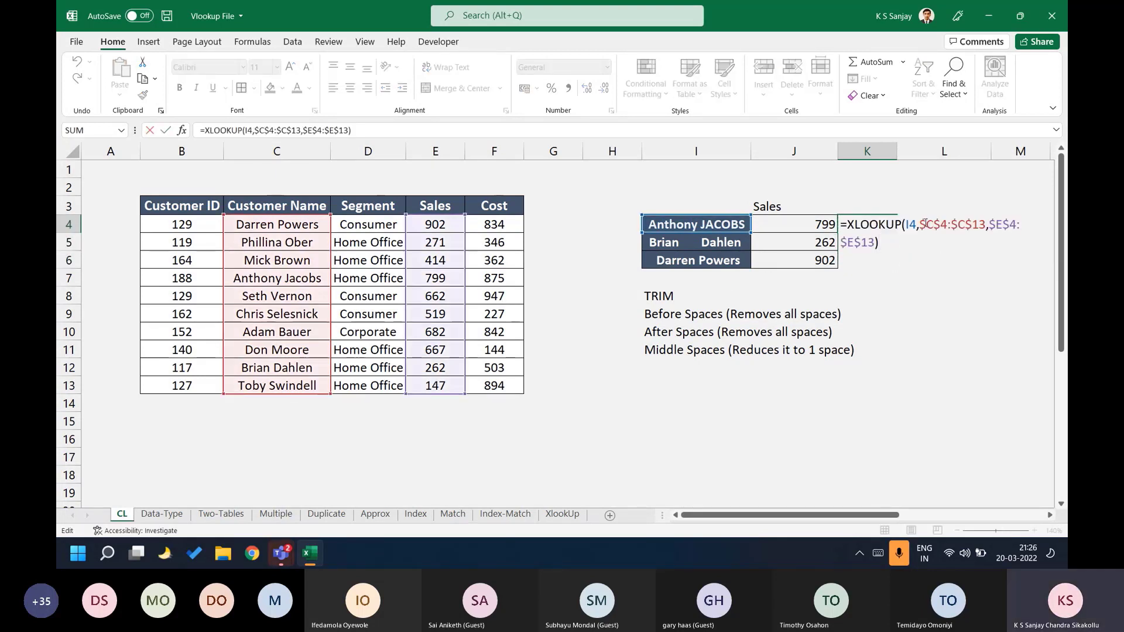
{"action": "left_click_drag", "start_coordinate": [920, 224], "coordinate": [879, 242]}
{"action": "key", "text": "Delete"}
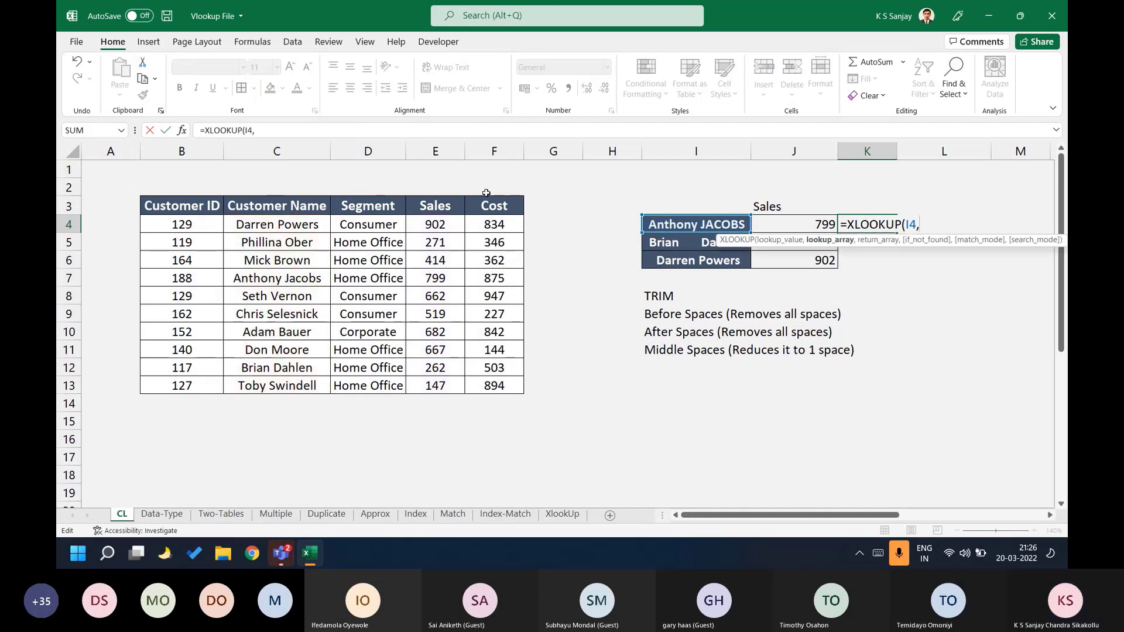
{"action": "left_click", "coordinate": [276, 151]}
{"action": "type", "text": ","}
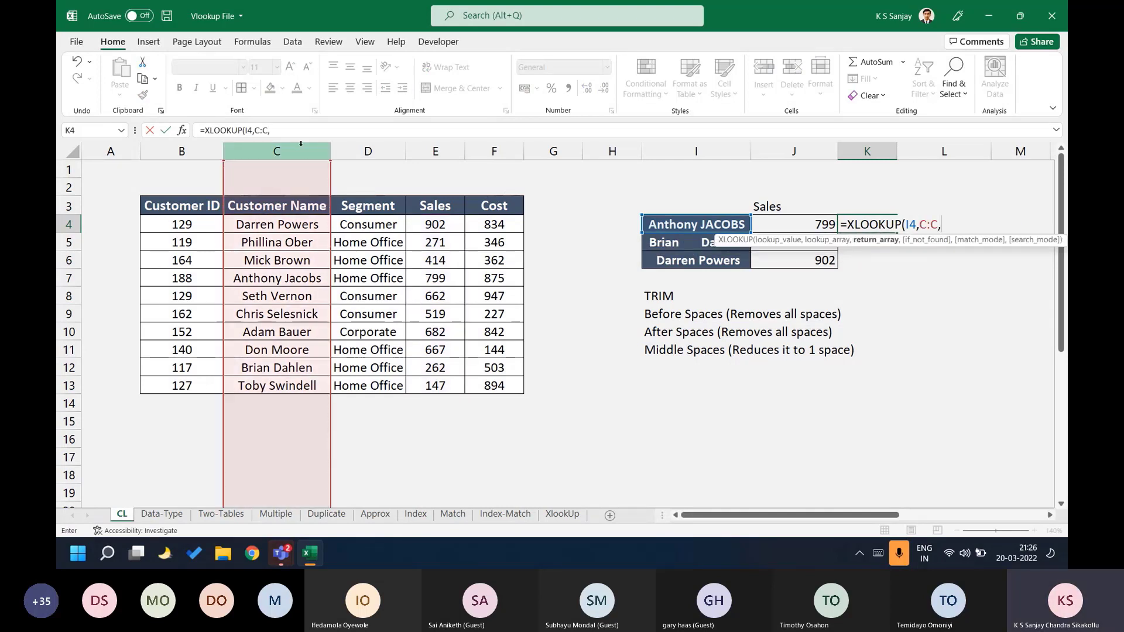
{"action": "left_click", "coordinate": [449, 150]}
{"action": "key", "text": "ctrl+Return"}
Copy the whole-column XLOOKUP formula from K4 down to K5 and K6.
{"action": "key", "text": "ctrl+c"}
{"action": "key", "text": "Down"}
{"action": "key", "text": "ctrl+v"}
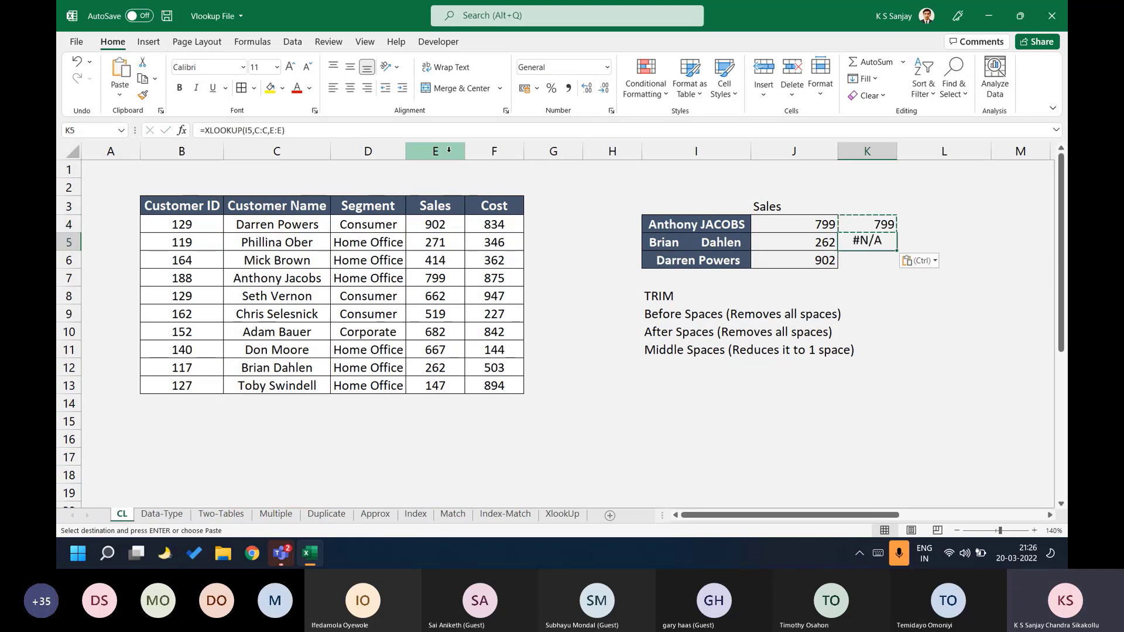
{"action": "key", "text": "F2"}
{"action": "key", "text": "Escape"}
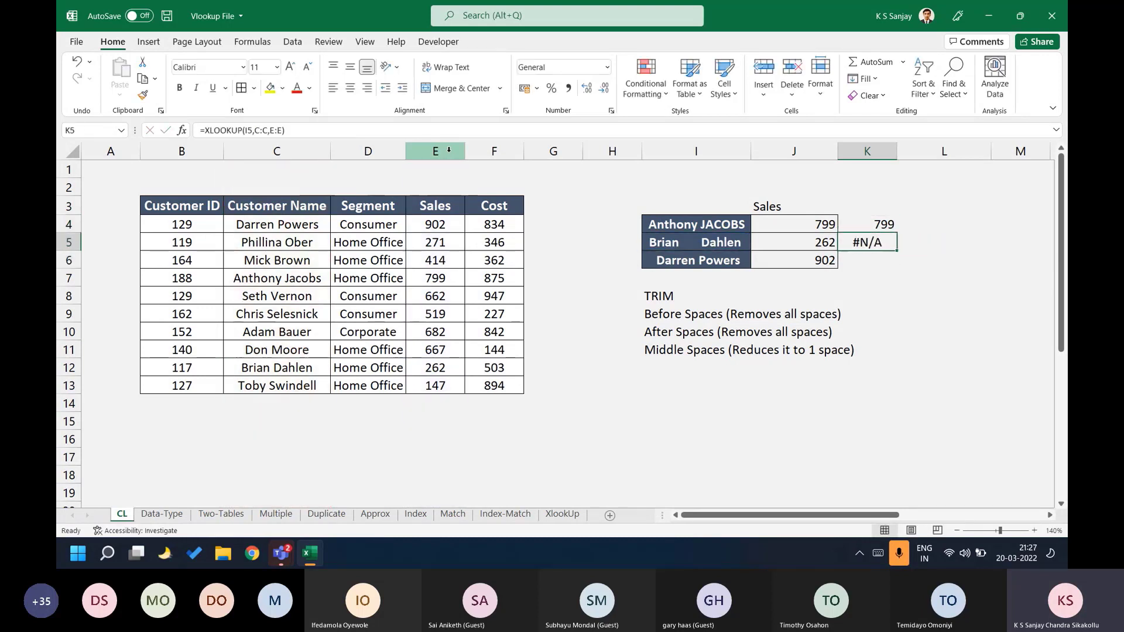
{"action": "key", "text": "ctrl+c"}
{"action": "key", "text": "Down"}
{"action": "key", "text": "ctrl+v"}
Try wrapping the lookup value I4 of the XLOOKUP in K4 in the LOWER function.
{"action": "key", "text": "Up"}
{"action": "key", "text": "Up"}
{"action": "key", "text": "F2"}
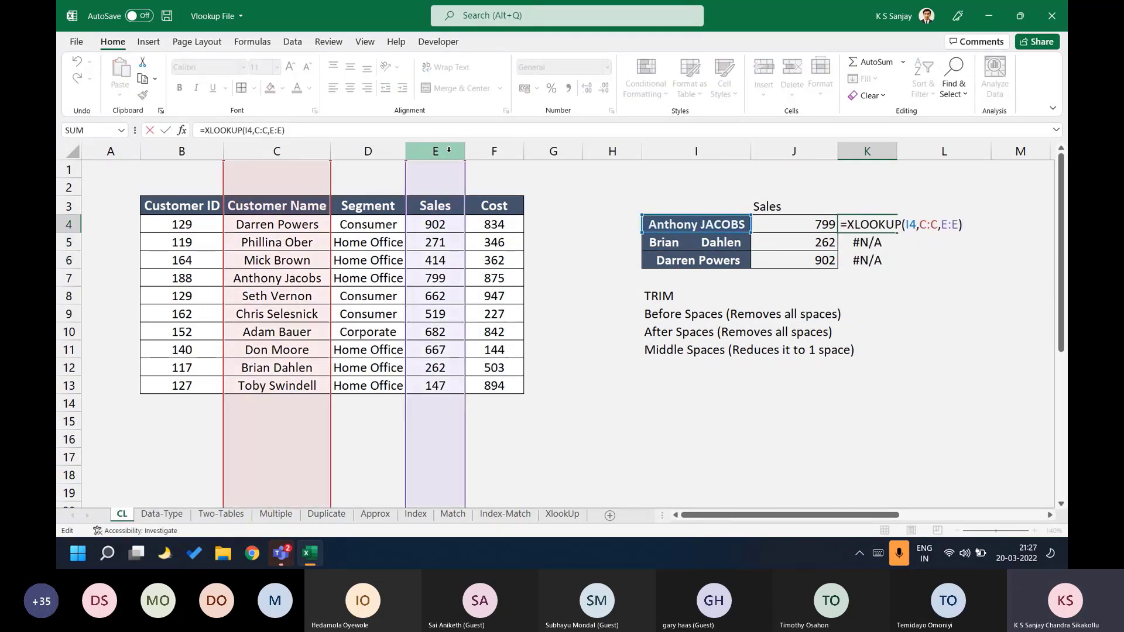
{"action": "key", "text": "Left"}
{"action": "key", "text": "Left"}
{"action": "key", "text": "Left"}
{"action": "key", "text": "Left"}
{"action": "key", "text": "Left"}
{"action": "key", "text": "Left"}
{"action": "key", "text": "Left"}
{"action": "key", "text": "Left"}
{"action": "key", "text": "Left"}
{"action": "key", "text": "Left"}
{"action": "key", "text": "Left"}
{"action": "key", "text": "Left"}
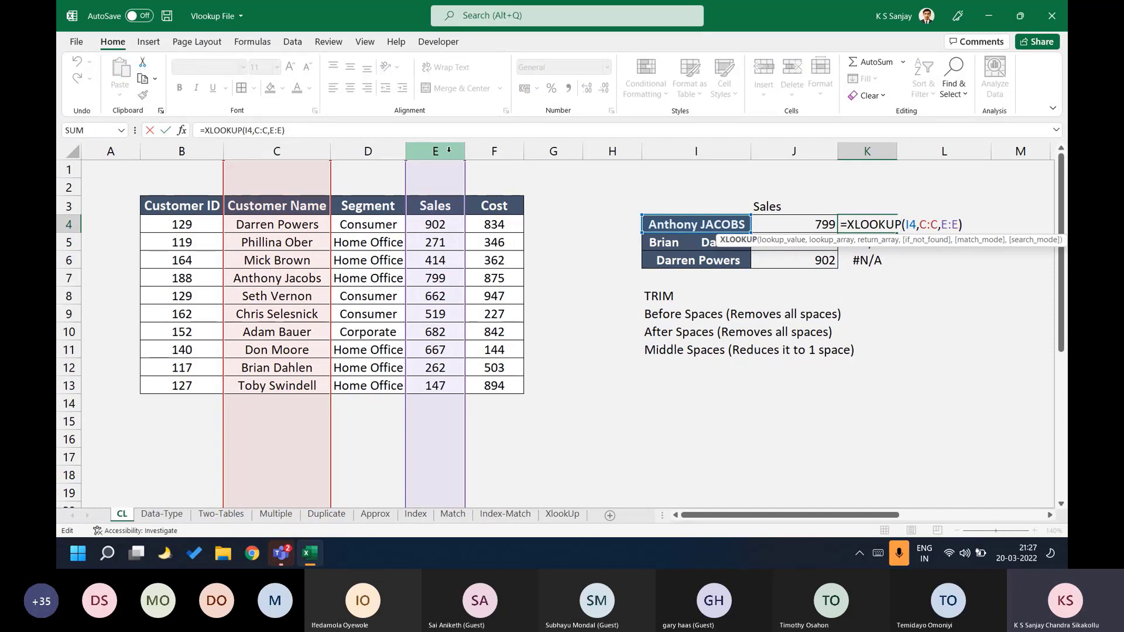
{"action": "key", "text": "Right"}
{"action": "type", "text": "lowe"}
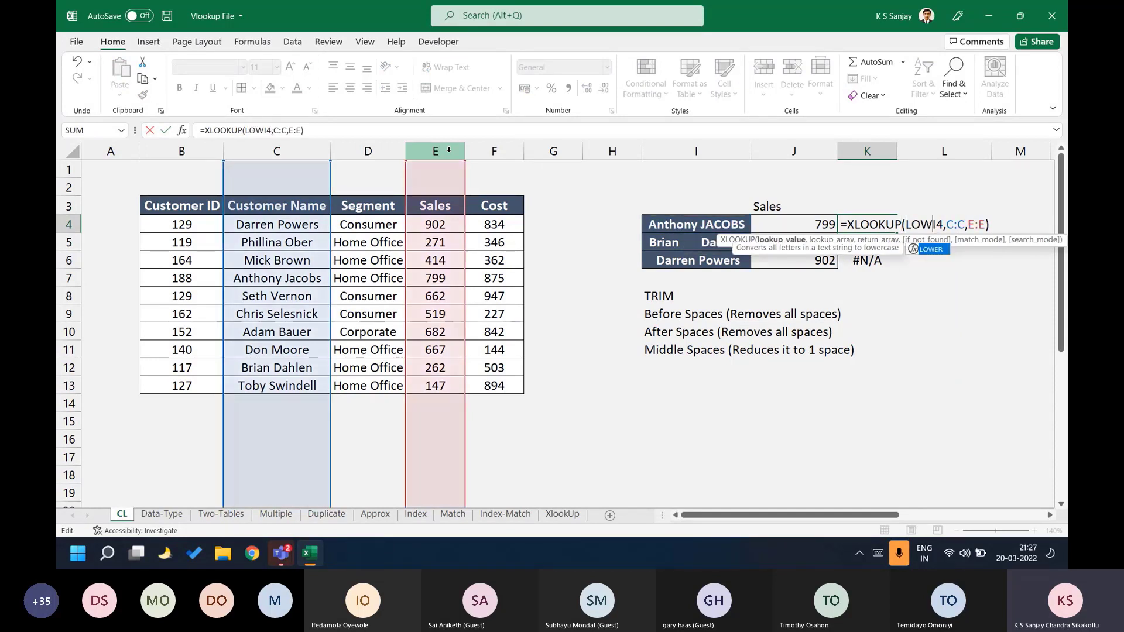
{"action": "key", "text": "Tab"}
{"action": "left_click", "coordinate": [962, 225]}
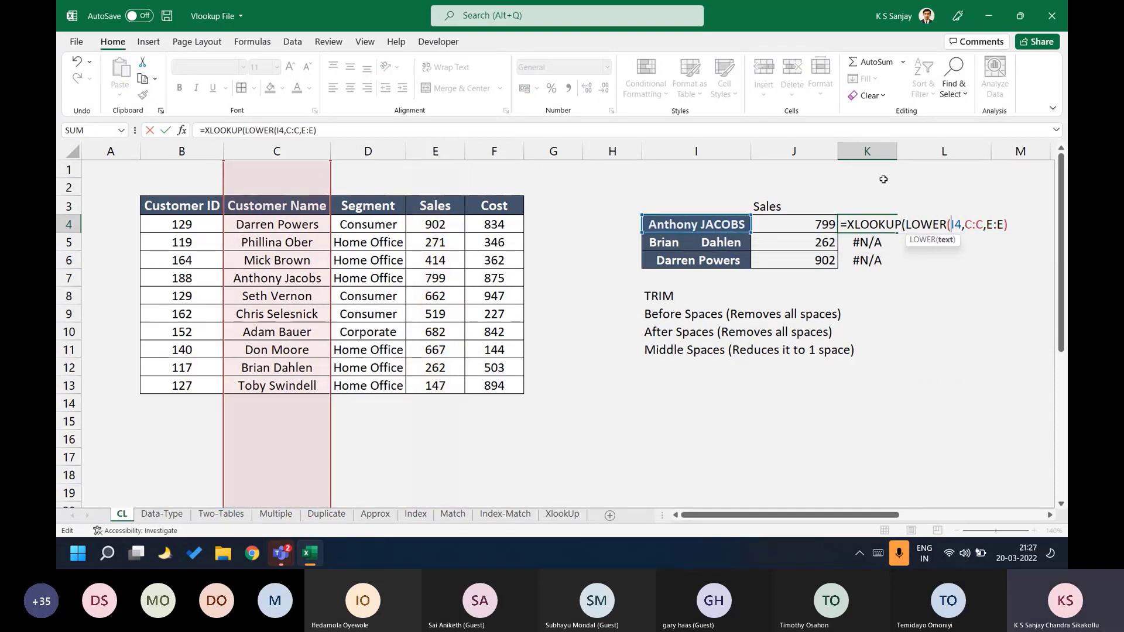
{"action": "type", "text": ")"}
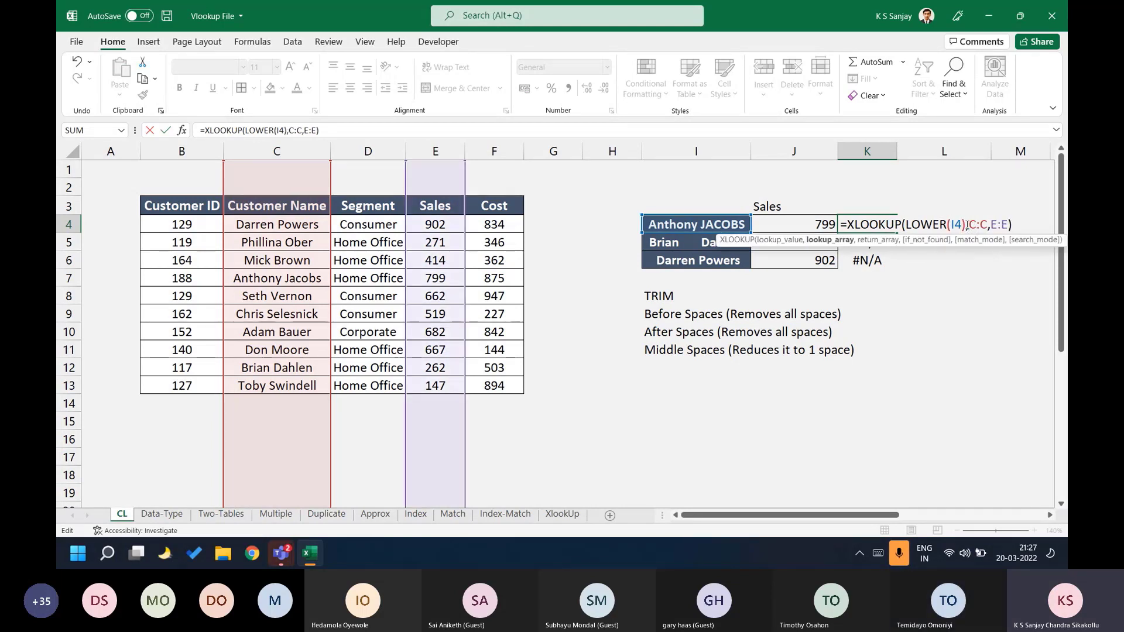
Use PROPER(I4) instead of LOWER(I4) as the lookup value of the XLOOKUP in K4.
{"action": "key", "text": "BackSpace"}
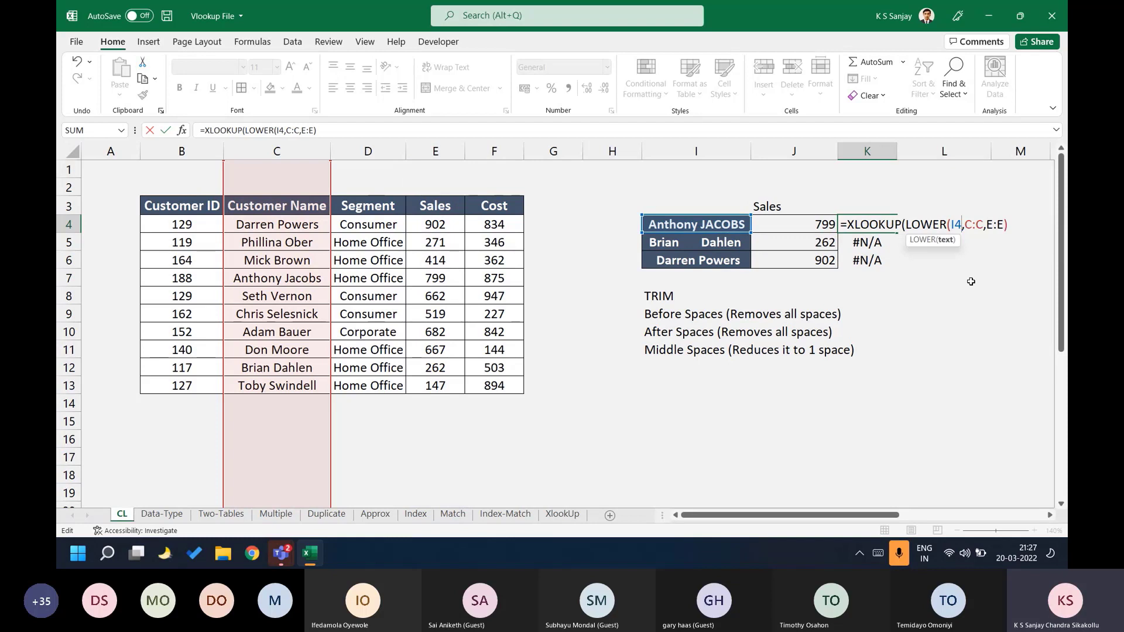
{"action": "key", "text": "BackSpace"}
{"action": "key", "text": "BackSpace"}
{"action": "key", "text": "BackSpace"}
{"action": "key", "text": "BackSpace"}
{"action": "key", "text": "BackSpace"}
{"action": "key", "text": "BackSpace"}
{"action": "key", "text": "BackSpace"}
{"action": "key", "text": "BackSpace"}
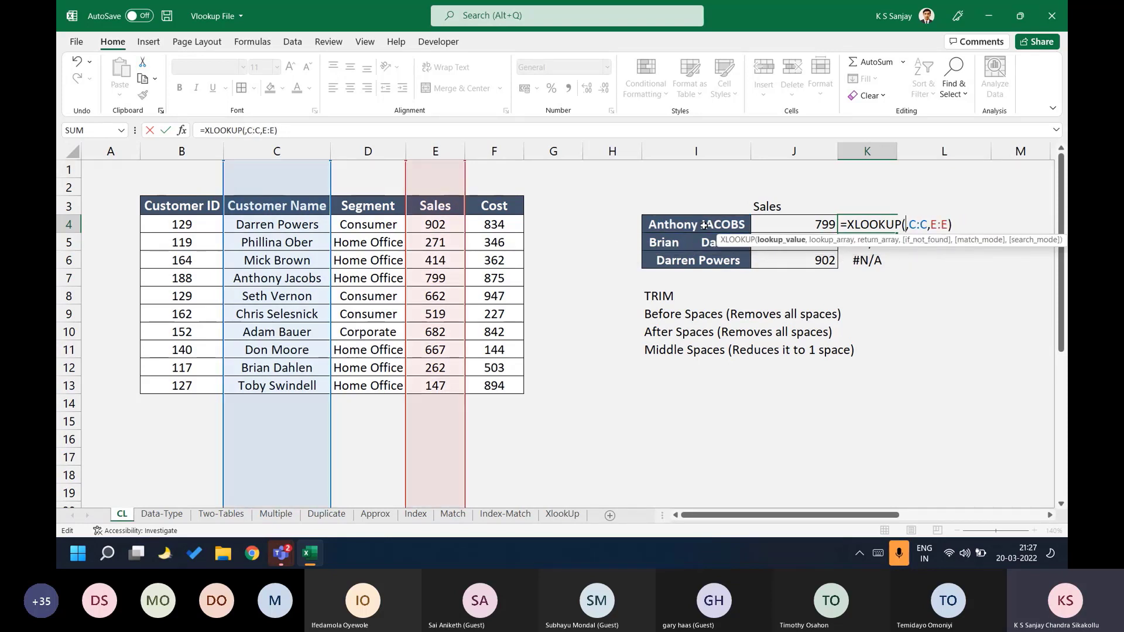
{"action": "type", "text": "PROPER"}
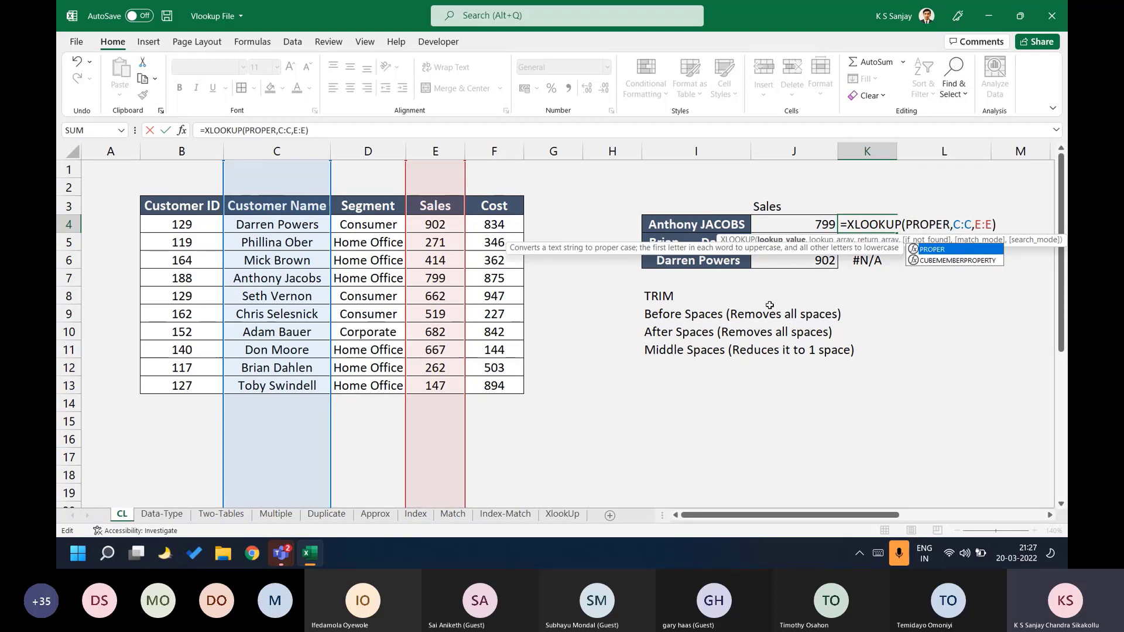
{"action": "type", "text": "("}
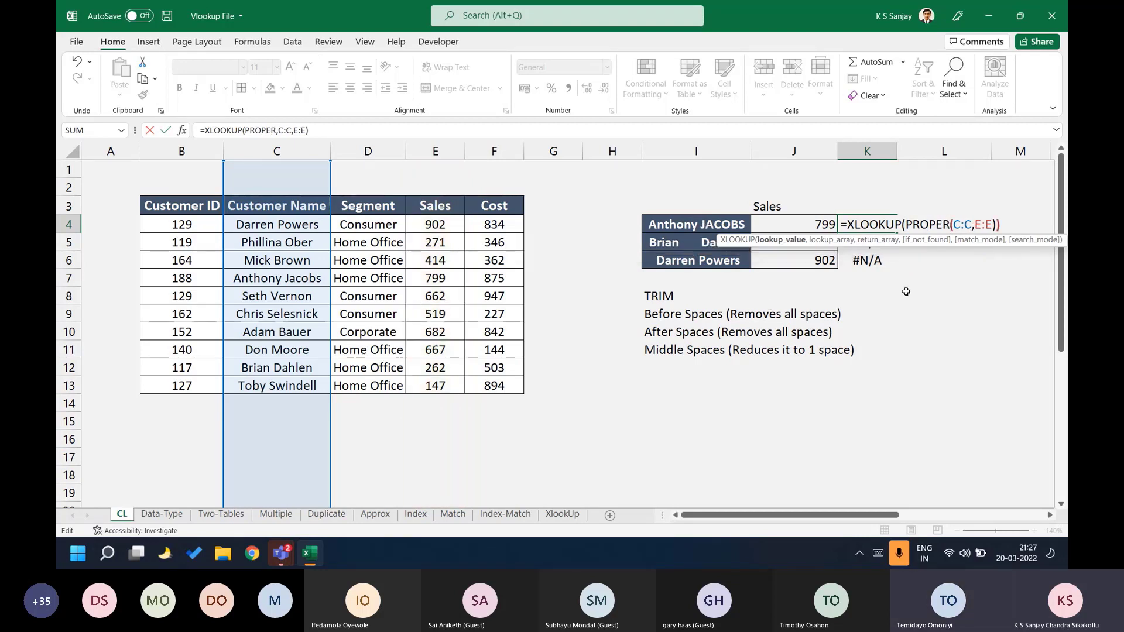
{"action": "left_click", "coordinate": [710, 224]}
{"action": "type", "text": ")"}
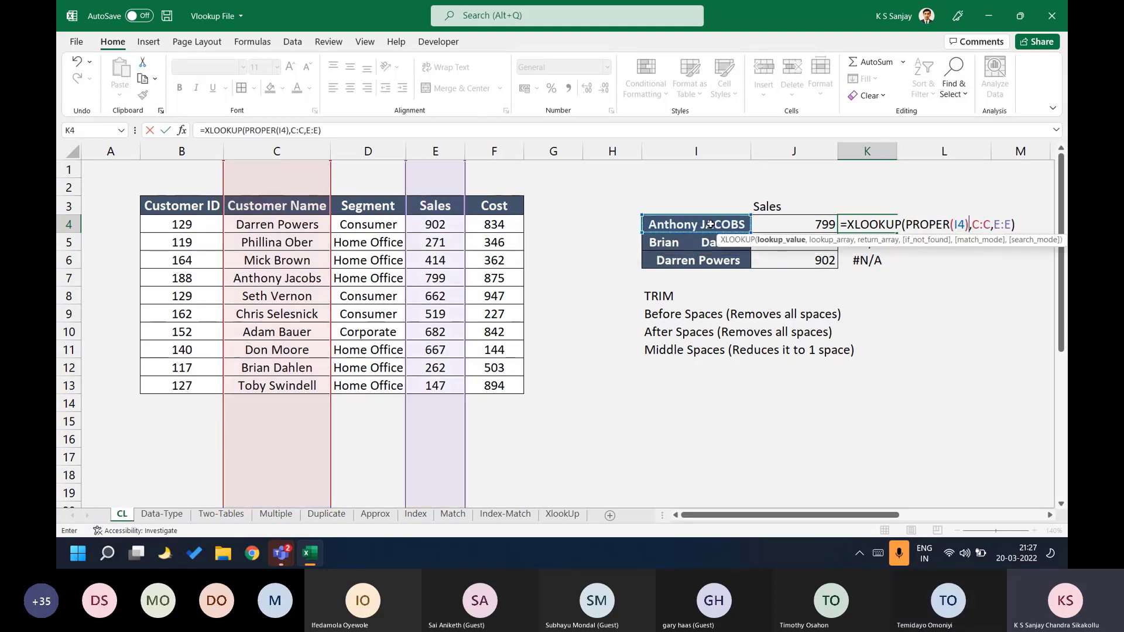
{"action": "key", "text": "Tab"}
Enter =PROPER(I4) in L4 to show the lookup name in proper case.
{"action": "type", "text": "=PRO"}
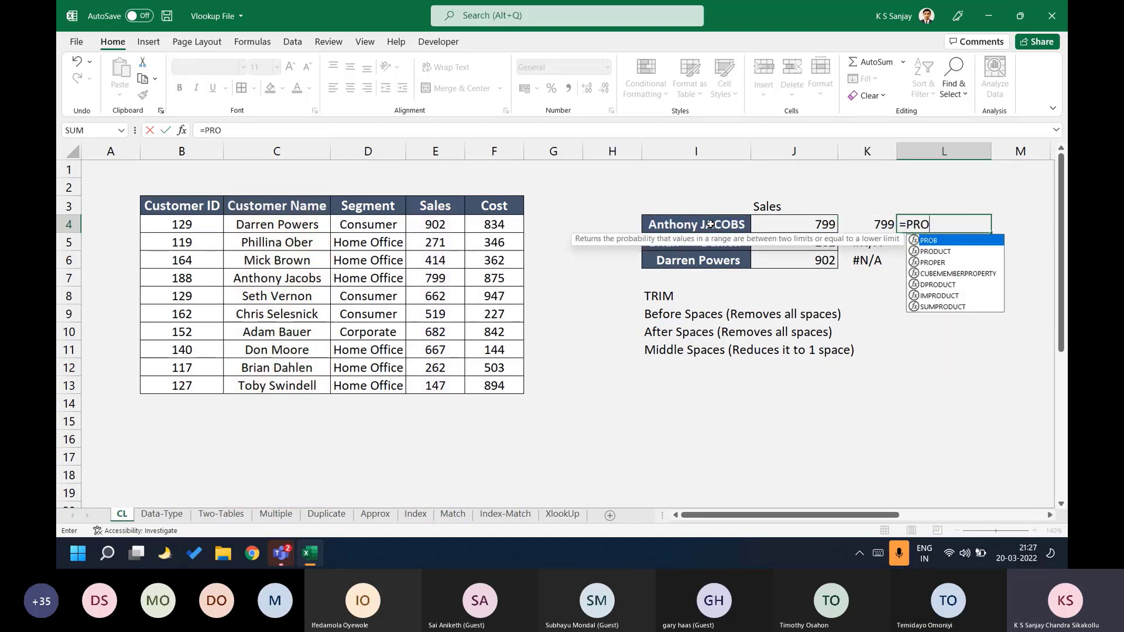
{"action": "key", "text": "Tab"}
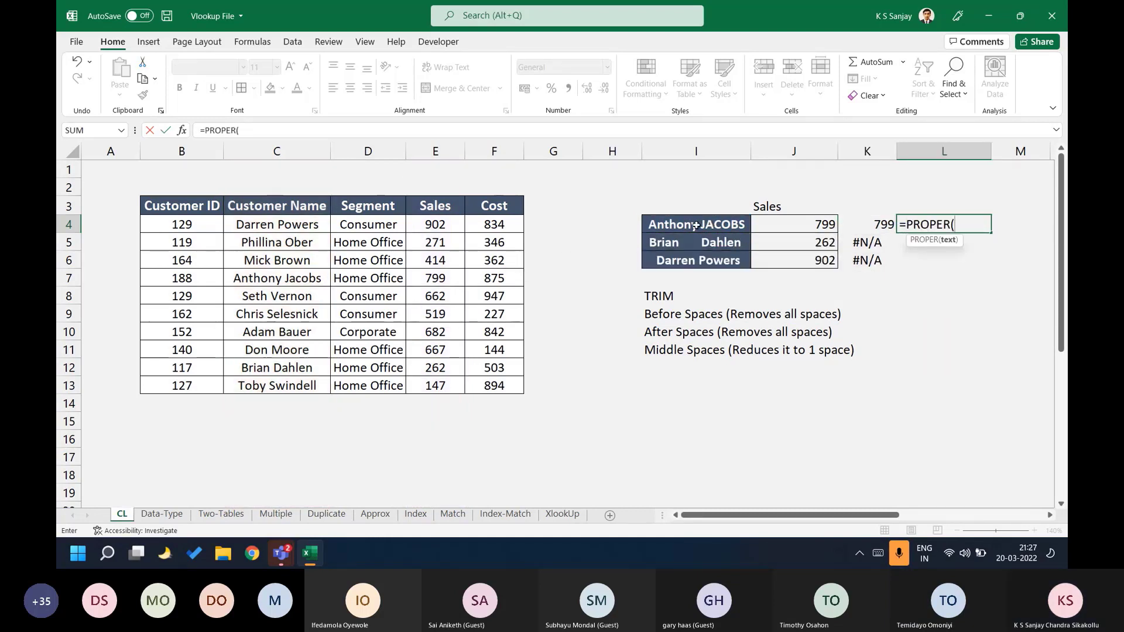
{"action": "left_click", "coordinate": [696, 225]}
{"action": "type", "text": ")"}
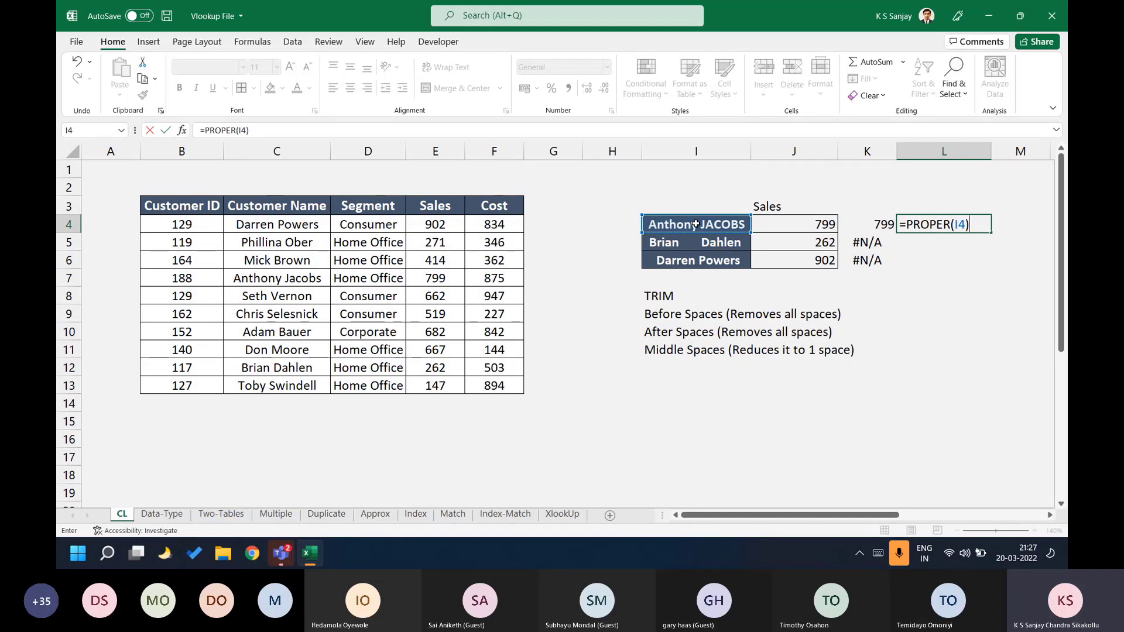
{"action": "key", "text": "Return"}
{"action": "key", "text": "Up"}
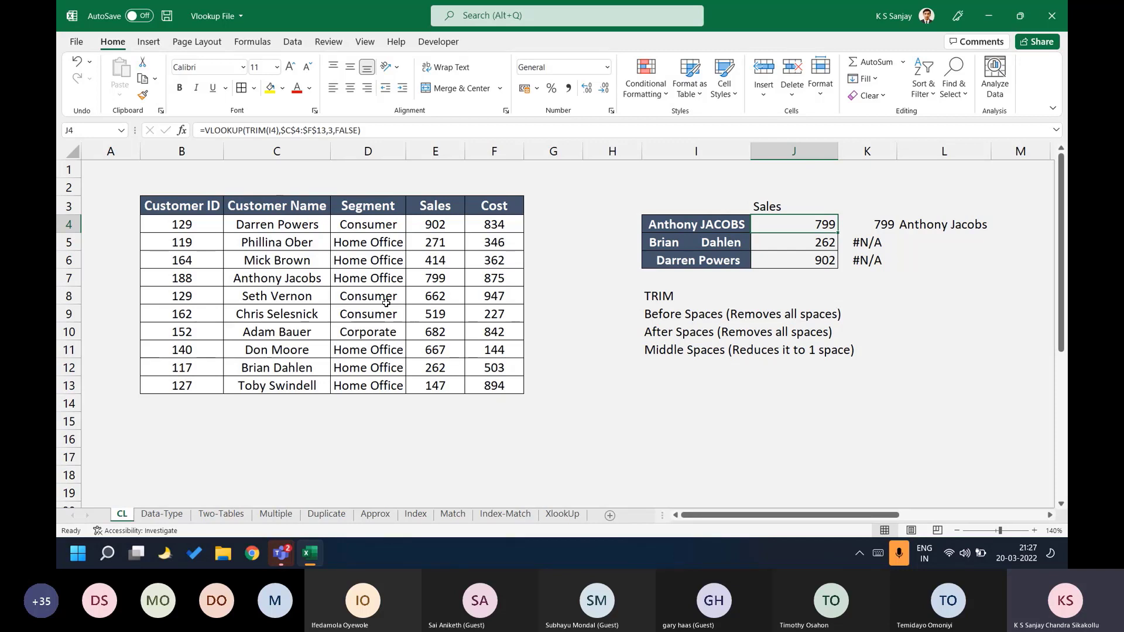
Examine the PROPER formula in L4 and the XLOOKUP formula in K4.
{"action": "key", "text": "Right"}
{"action": "key", "text": "Right"}
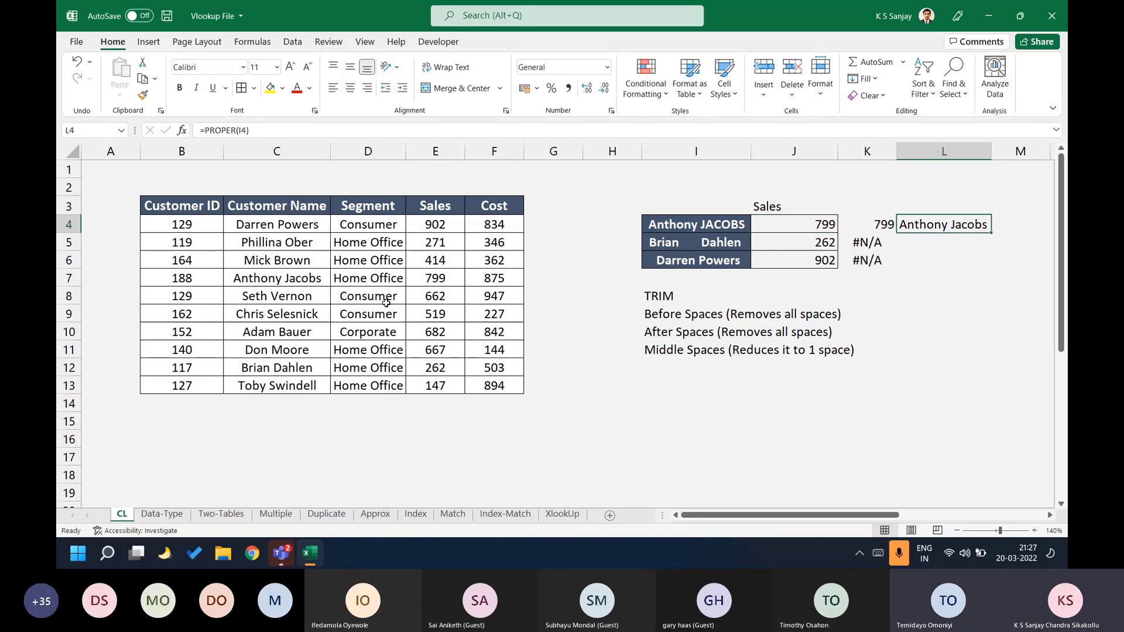
{"action": "key", "text": "F2"}
{"action": "key", "text": "shift+Tab"}
{"action": "key", "text": "F2"}
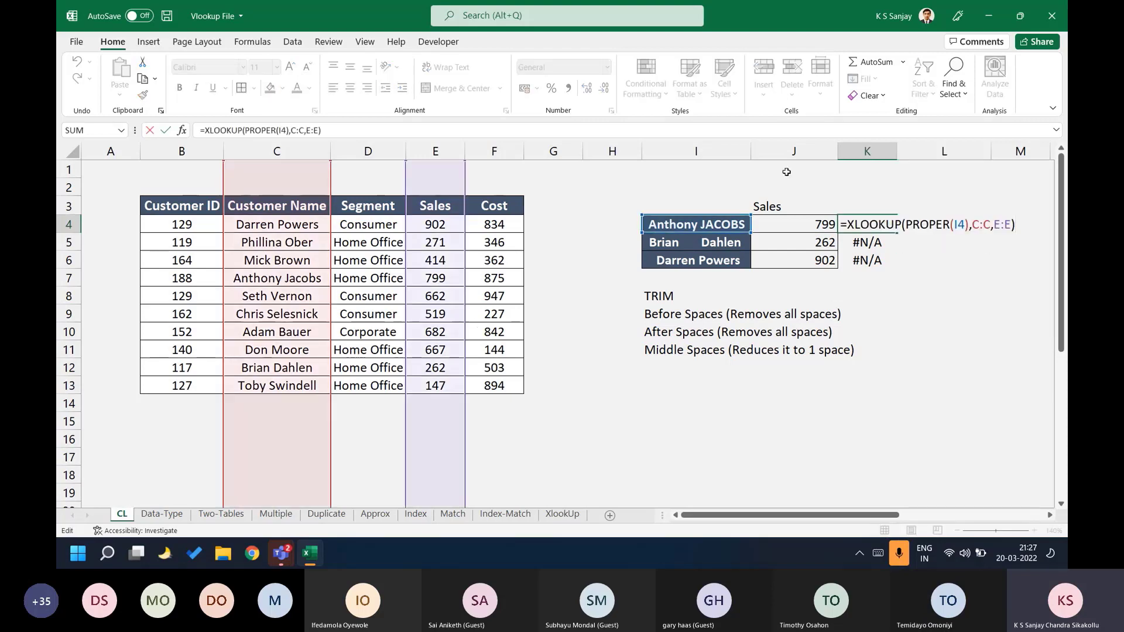
{"action": "key", "text": "Return"}
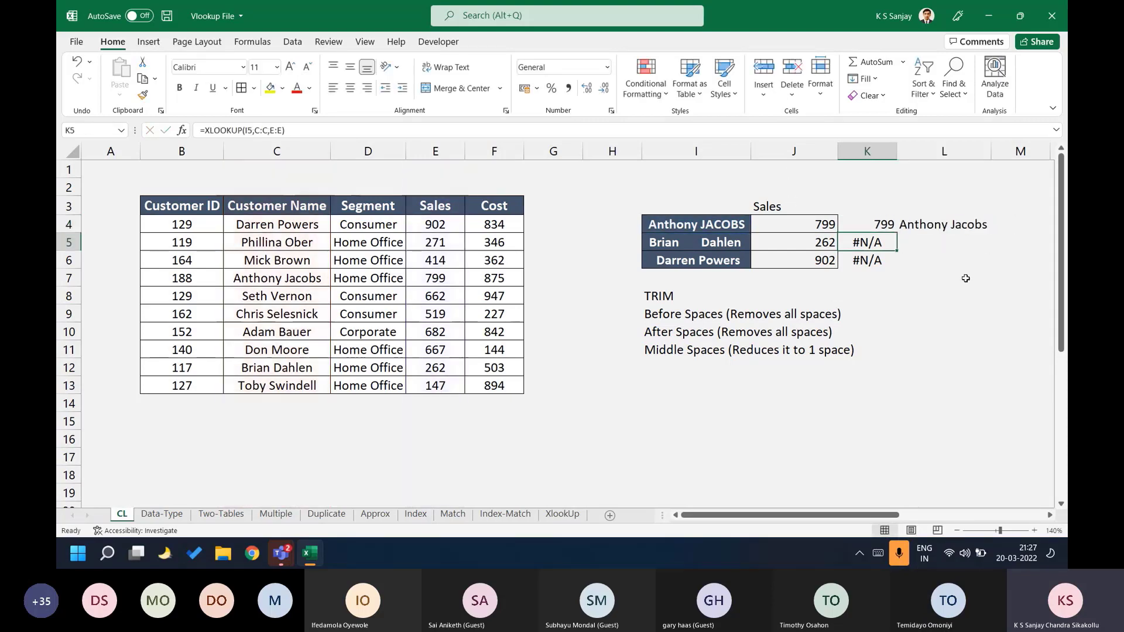
Try adding the CLEAN function before the lookup value I5 of the XLOOKUP in K5.
{"action": "key", "text": "F2"}
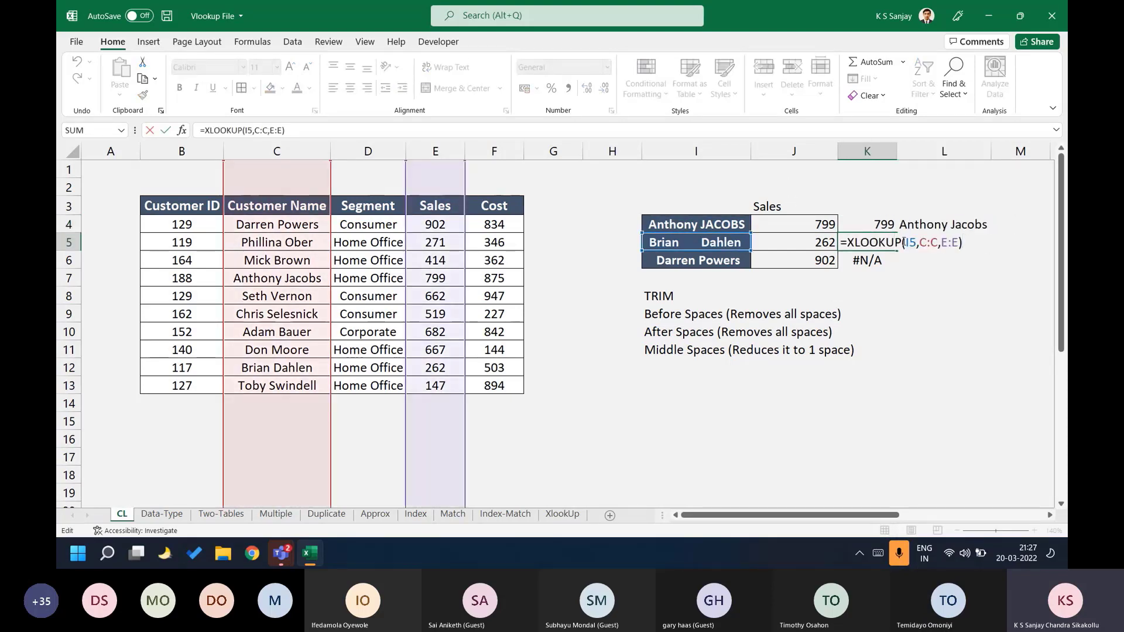
{"action": "left_click", "coordinate": [904, 242]}
{"action": "type", "text": "0"}
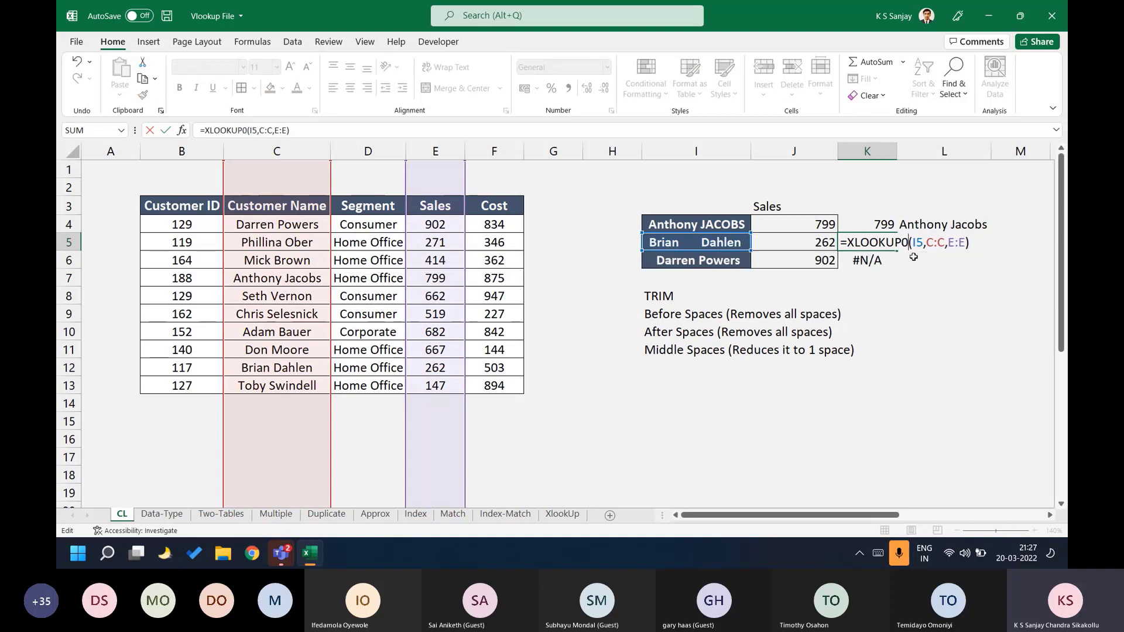
{"action": "key", "text": "BackSpace"}
{"action": "type", "text": "CLEAN"}
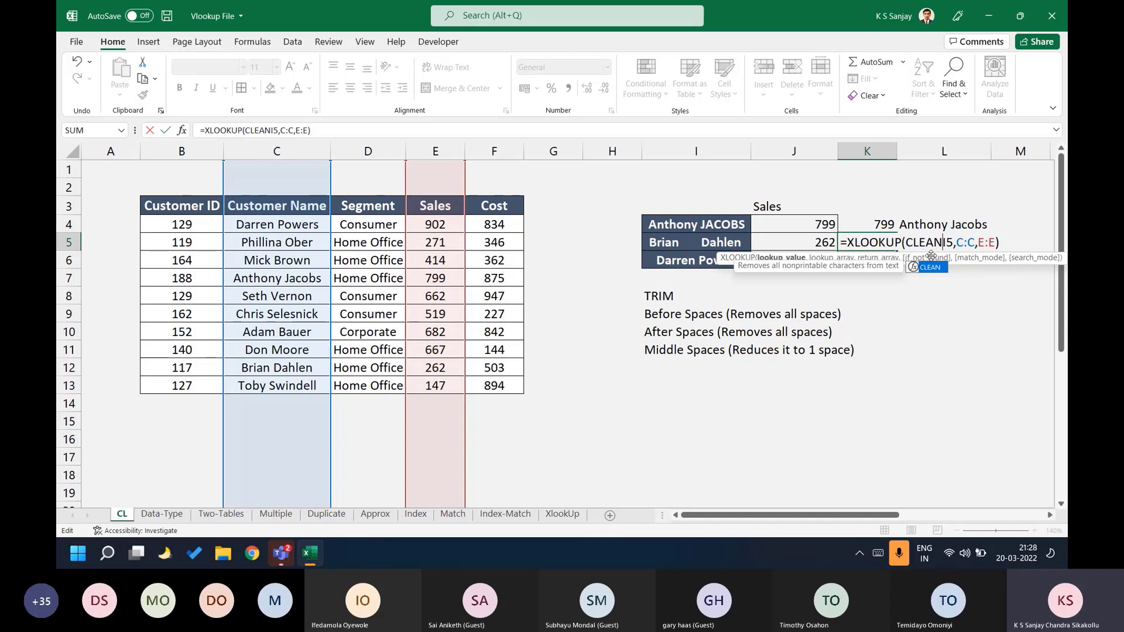
Use TRIM(PROPER(I5)) as the lookup value of the XLOOKUP in K5.
{"action": "key", "text": "BackSpace"}
{"action": "key", "text": "BackSpace"}
{"action": "key", "text": "BackSpace"}
{"action": "key", "text": "BackSpace"}
{"action": "key", "text": "BackSpace"}
{"action": "type", "text": "TRIM("}
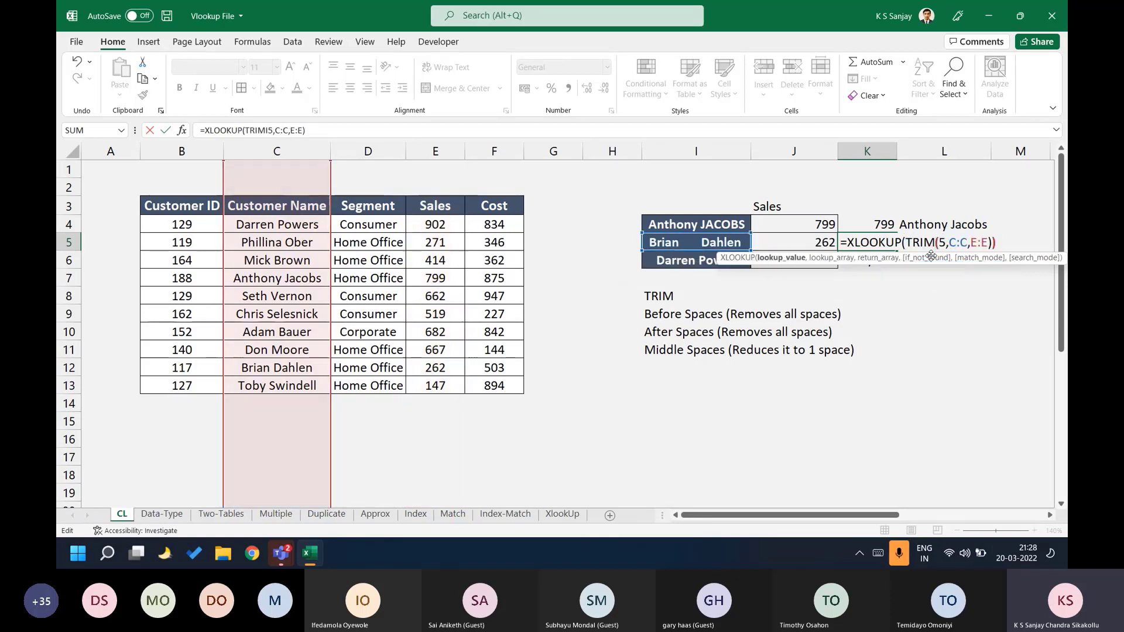
{"action": "type", "text": "PROPER)"}
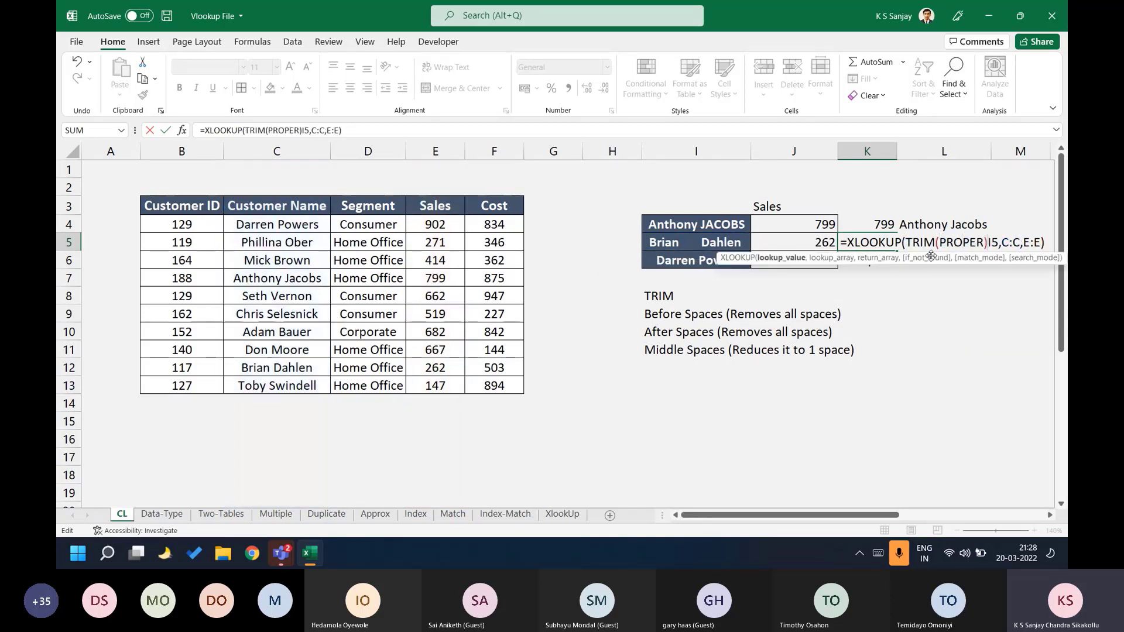
{"action": "key", "text": "BackSpace"}
{"action": "type", "text": "(I5"}
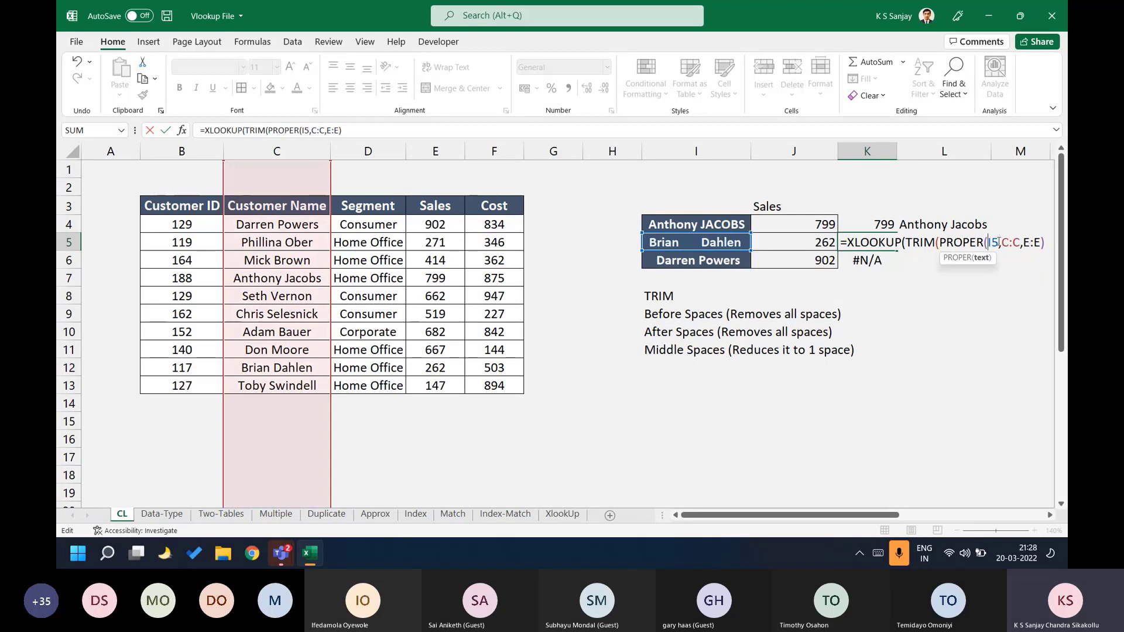
{"action": "type", "text": "))"}
{"action": "key", "text": "Return"}
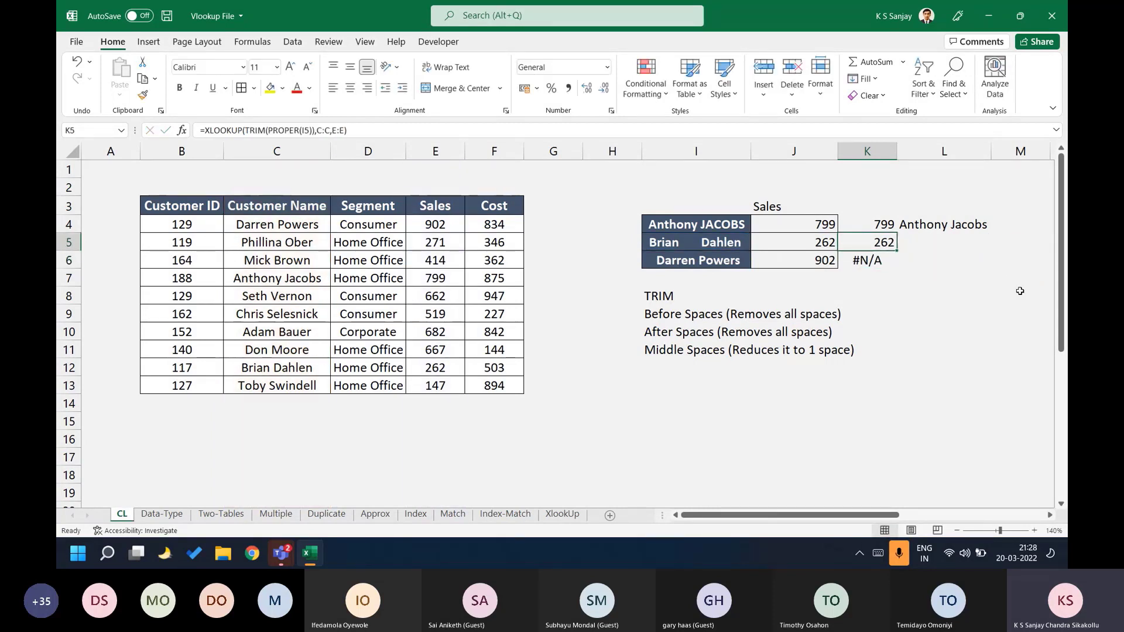
Copy the XLOOKUP formula from K5 to K6 and check its cell references.
{"action": "key", "text": "ctrl+c"}
{"action": "key", "text": "Down"}
{"action": "key", "text": "ctrl+v"}
{"action": "key", "text": "Escape"}
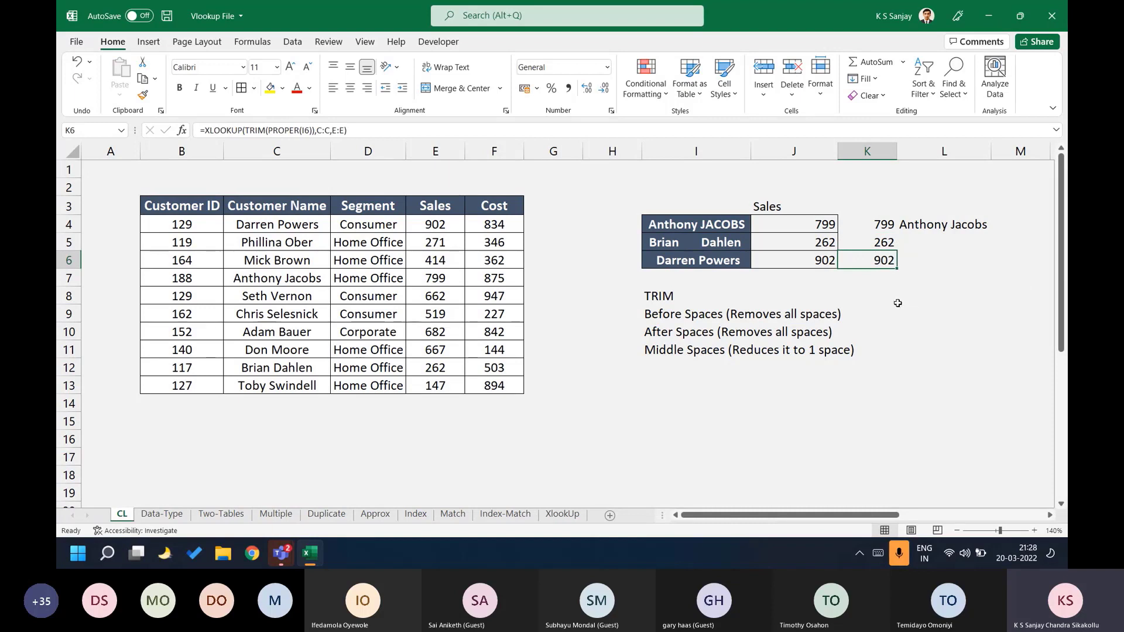
{"action": "key", "text": "F2"}
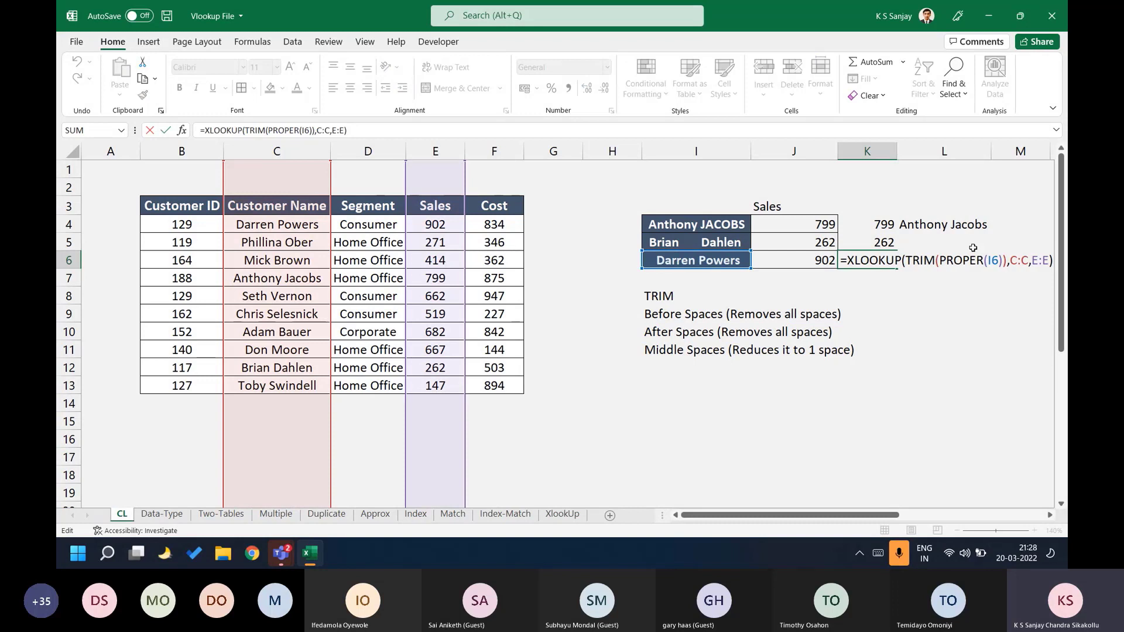
{"action": "key", "text": "Return"}
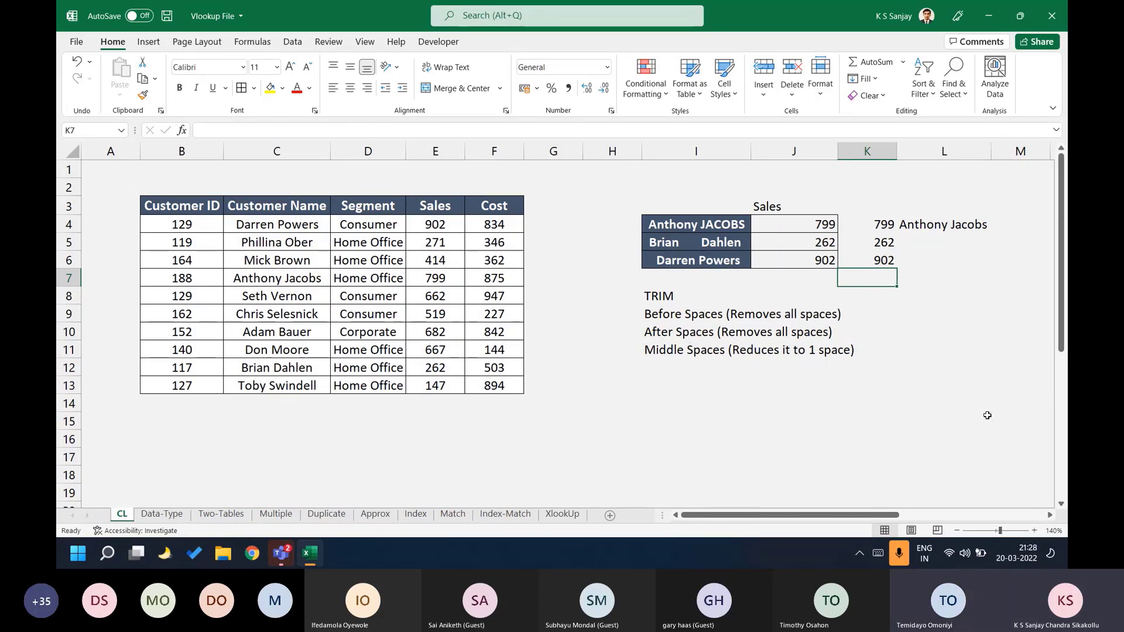
Open the Index-Match sheet and examine the INDEX and MATCH formula in K5.
{"action": "left_click", "coordinate": [979, 513]}
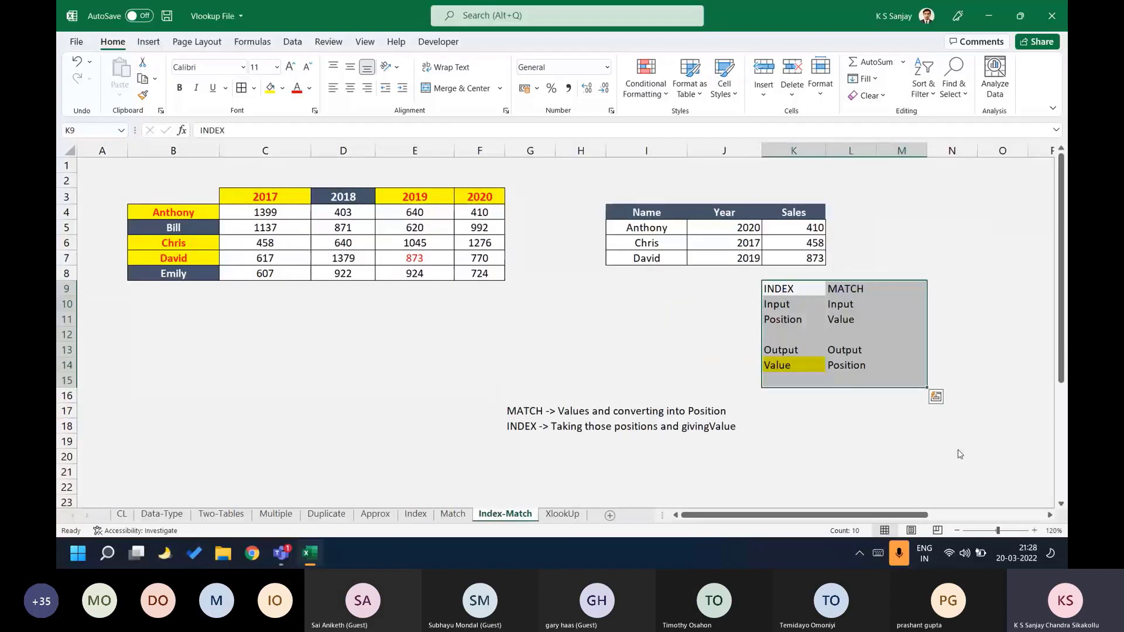
{"action": "left_click", "coordinate": [626, 304]}
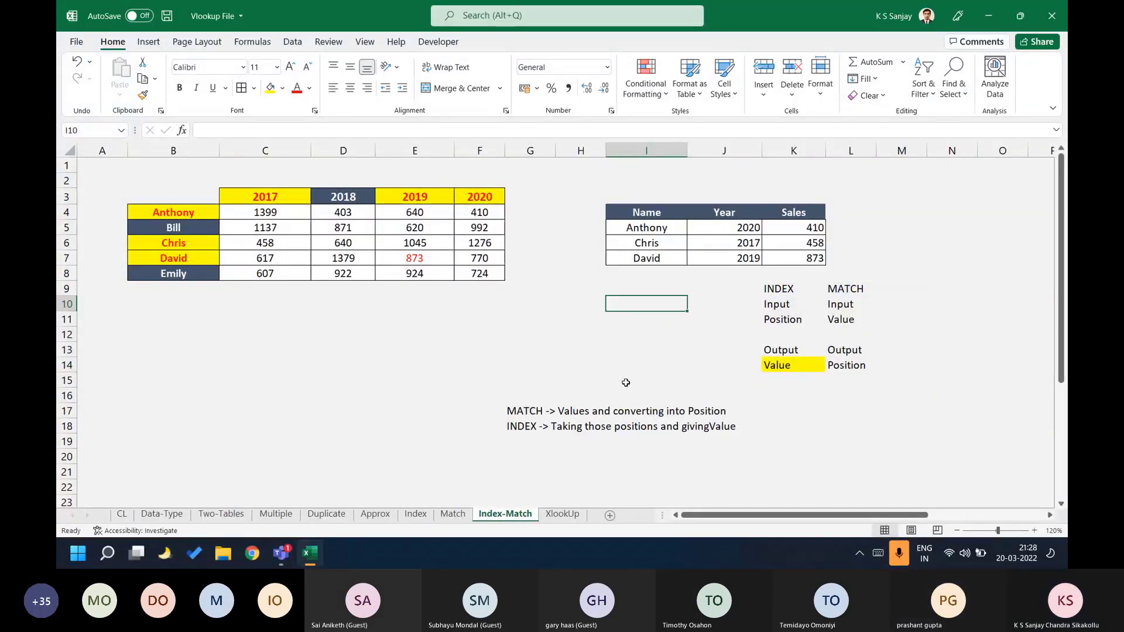
{"action": "left_click", "coordinate": [723, 224]}
{"action": "key", "text": "Right"}
{"action": "key", "text": "F2"}
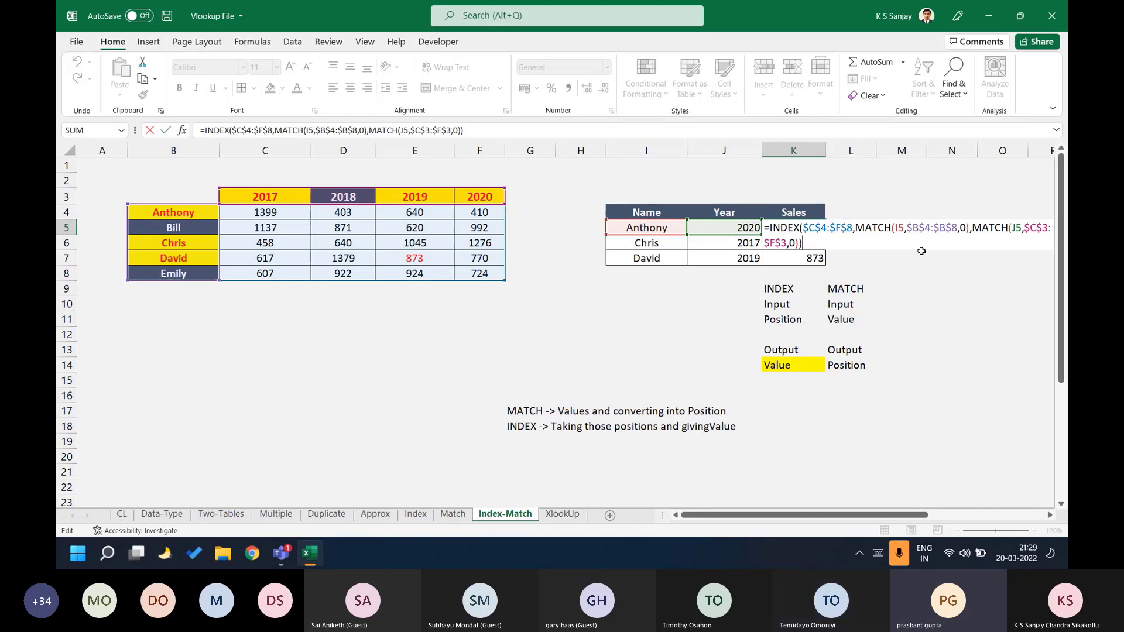
{"action": "key", "text": "Tab"}
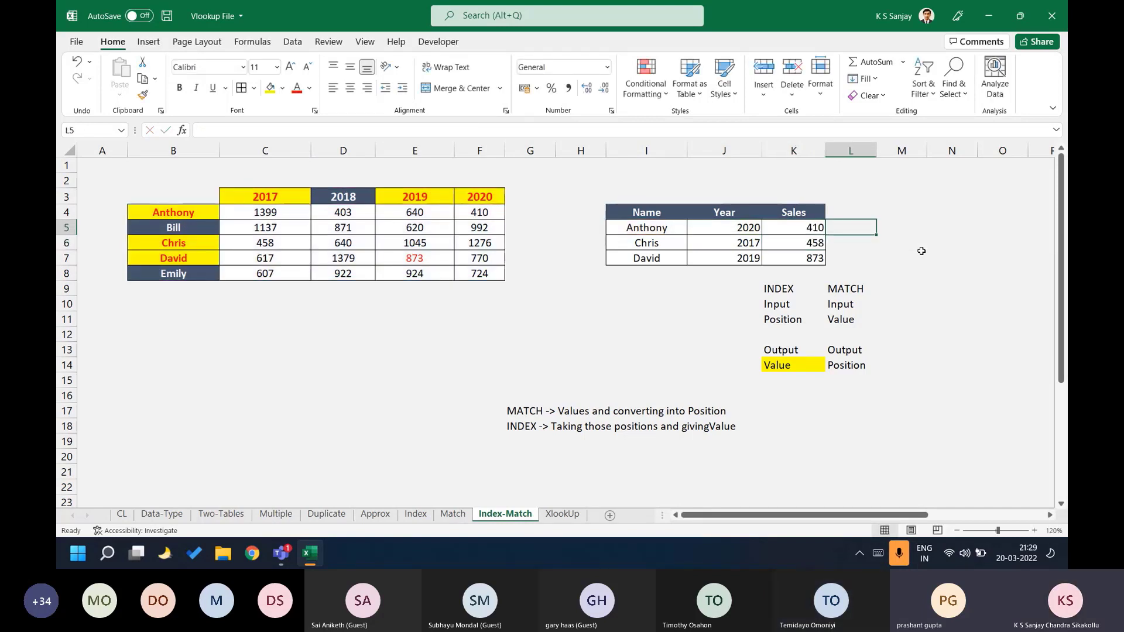
Start an INDEX formula in L5 with the absolute array $C$4:$F$8, leaving its row number empty.
{"action": "type", "text": "=IND"}
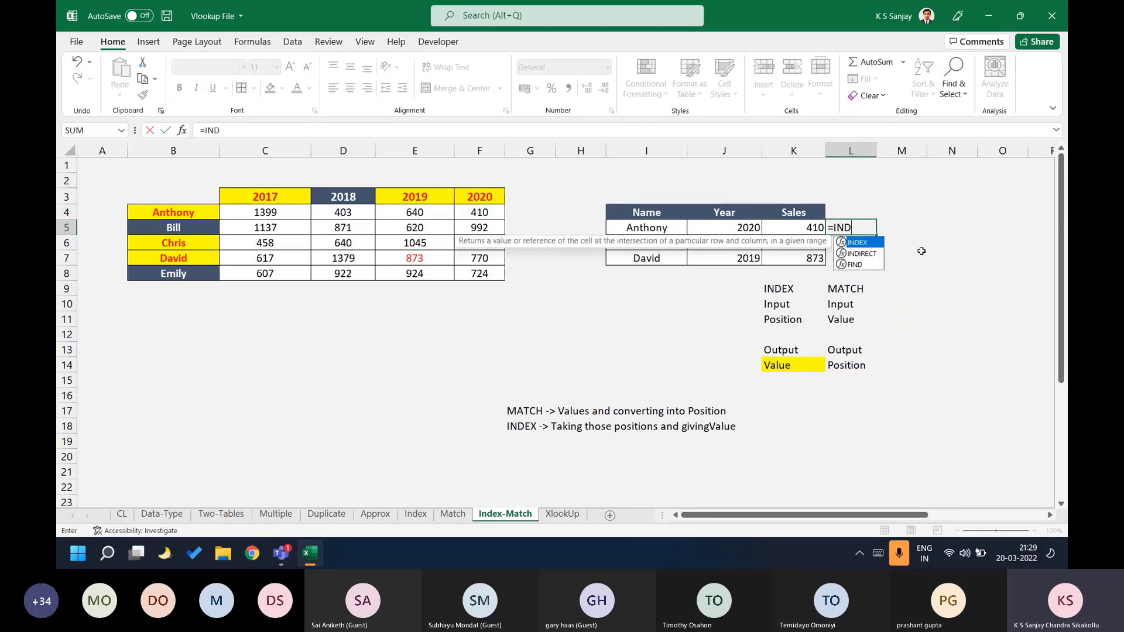
{"action": "key", "text": "Tab"}
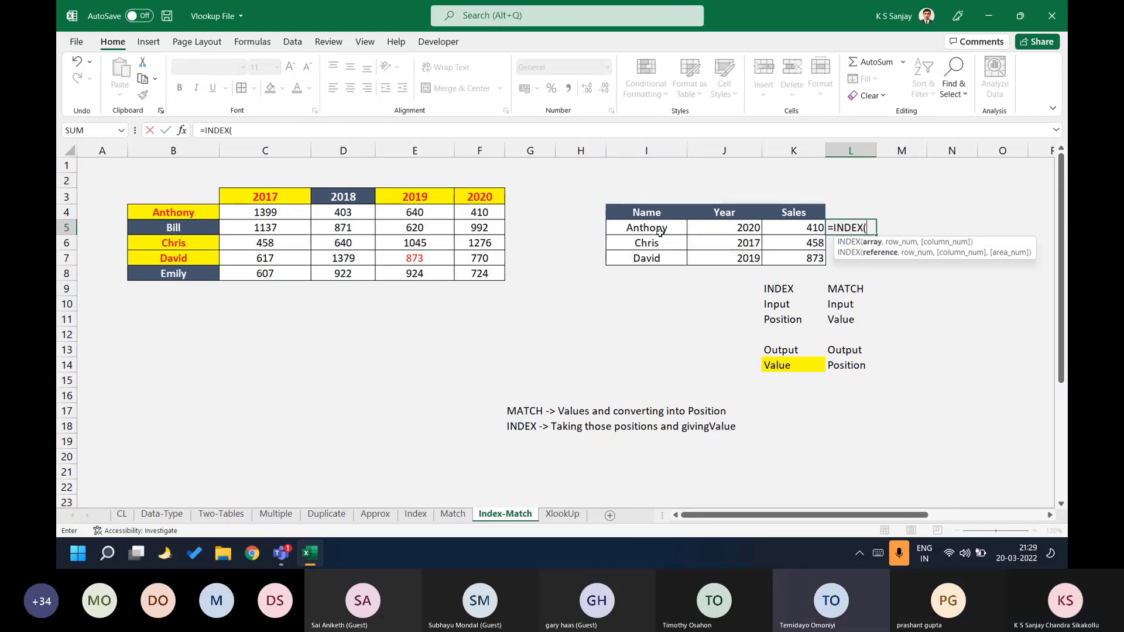
{"action": "left_click_drag", "start_coordinate": [305, 215], "coordinate": [502, 278]}
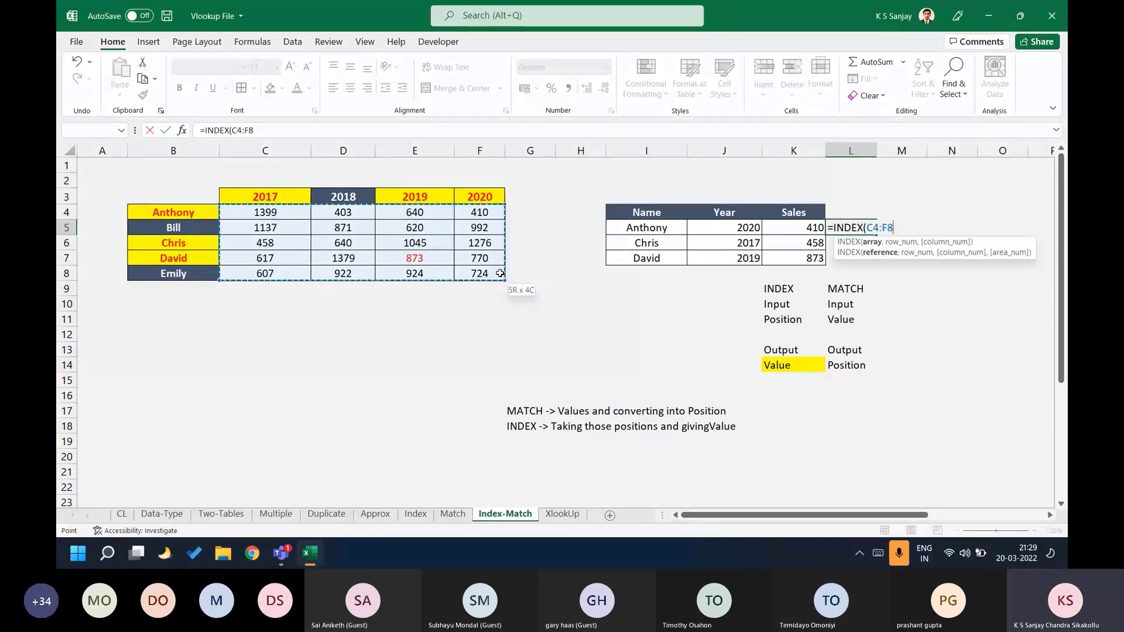
{"action": "key", "text": "F4"}
{"action": "type", "text": ","}
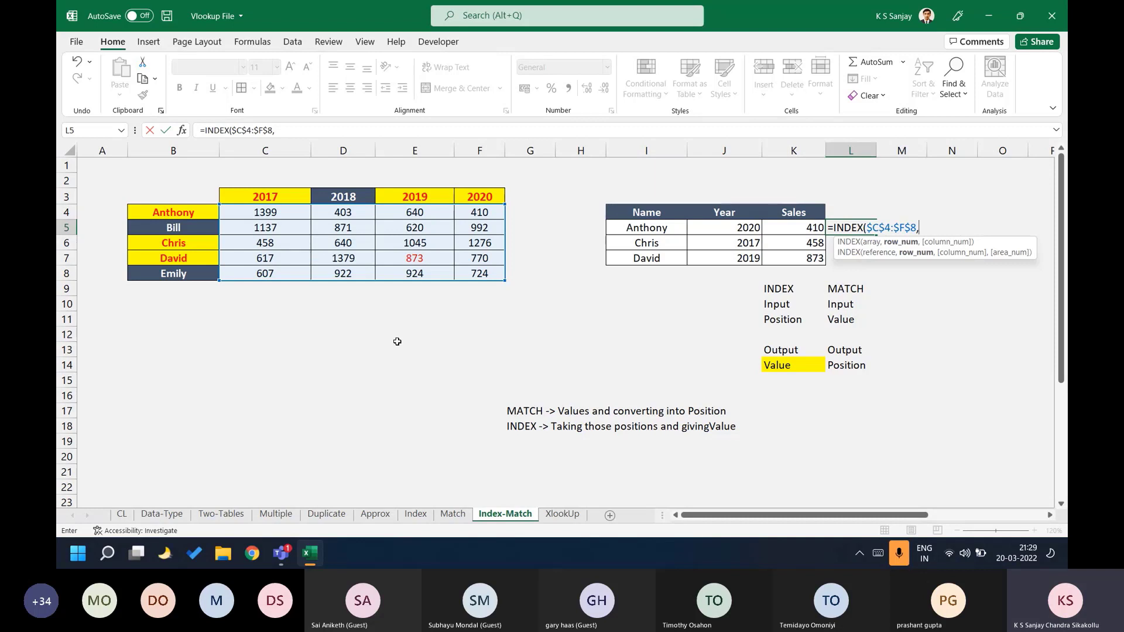
{"action": "type", "text": ","}
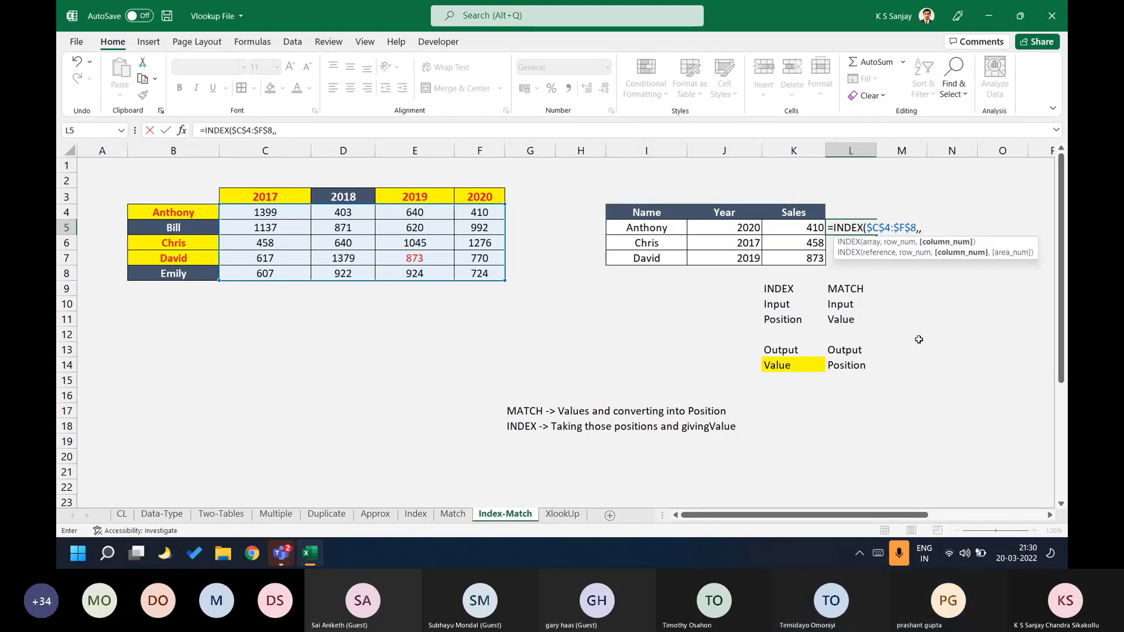
Discard the unfinished INDEX formula in L5.
{"action": "key", "text": "BackSpace"}
{"action": "key", "text": "BackSpace"}
{"action": "key", "text": "BackSpace"}
{"action": "key", "text": "BackSpace"}
{"action": "key", "text": "BackSpace"}
{"action": "key", "text": "BackSpace"}
{"action": "key", "text": "BackSpace"}
{"action": "key", "text": "BackSpace"}
{"action": "key", "text": "BackSpace"}
{"action": "key", "text": "BackSpace"}
{"action": "key", "text": "BackSpace"}
{"action": "key", "text": "BackSpace"}
{"action": "key", "text": "BackSpace"}
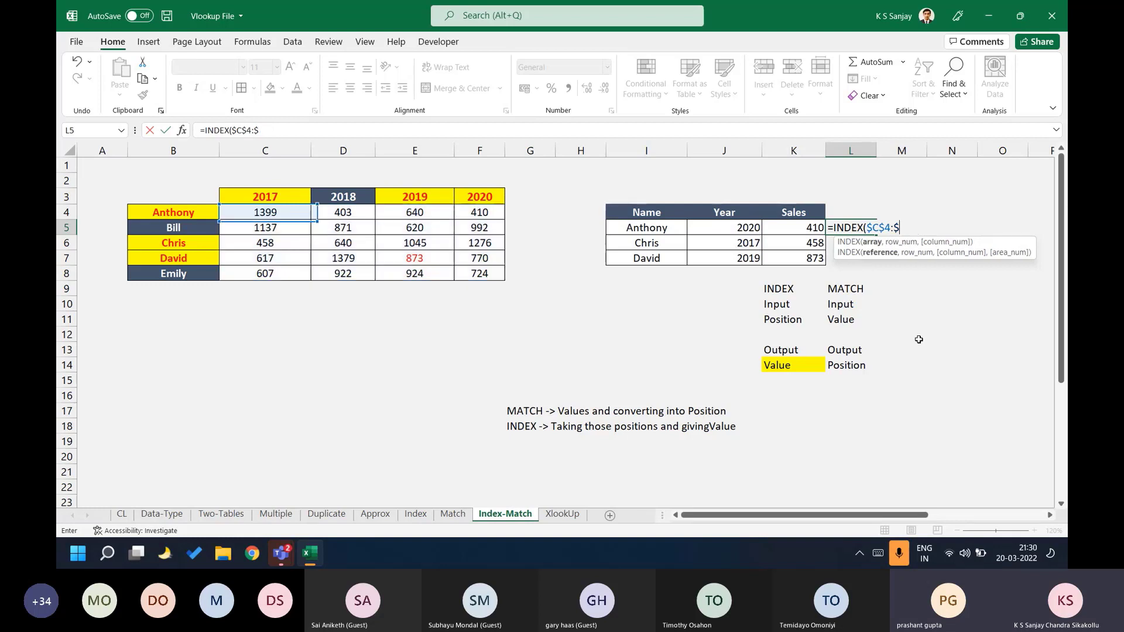
{"action": "key", "text": "Escape"}
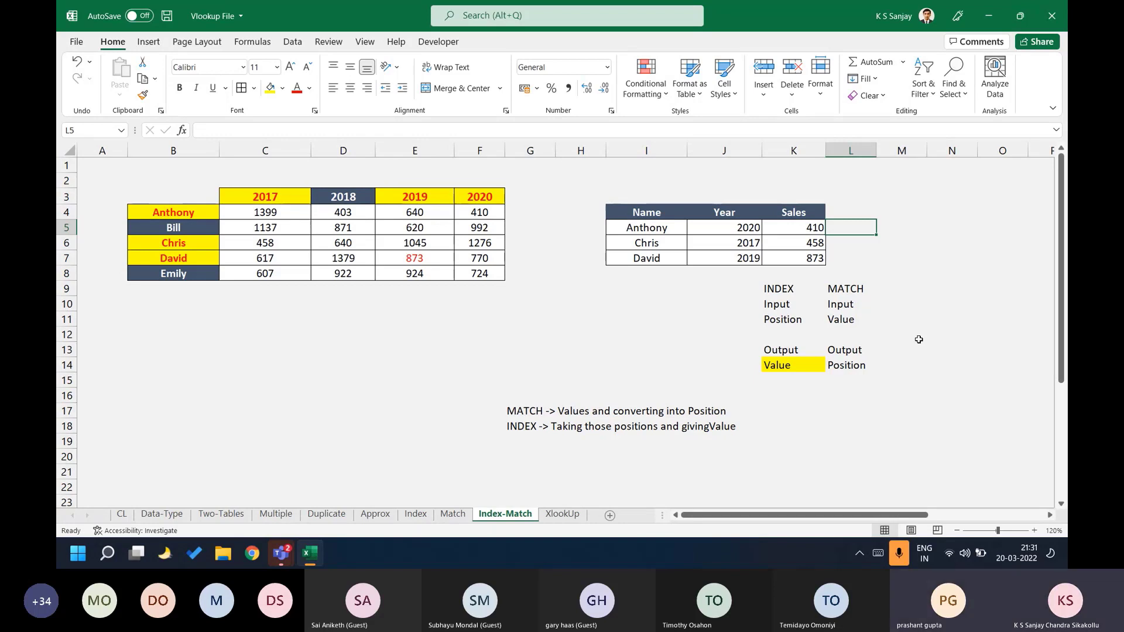
Examine the year headers and name column of the sales table and the INDEX and MATCH formula in K5.
{"action": "left_click_drag", "start_coordinate": [261, 197], "coordinate": [674, 204]}
{"action": "left_click_drag", "start_coordinate": [176, 199], "coordinate": [275, 446]}
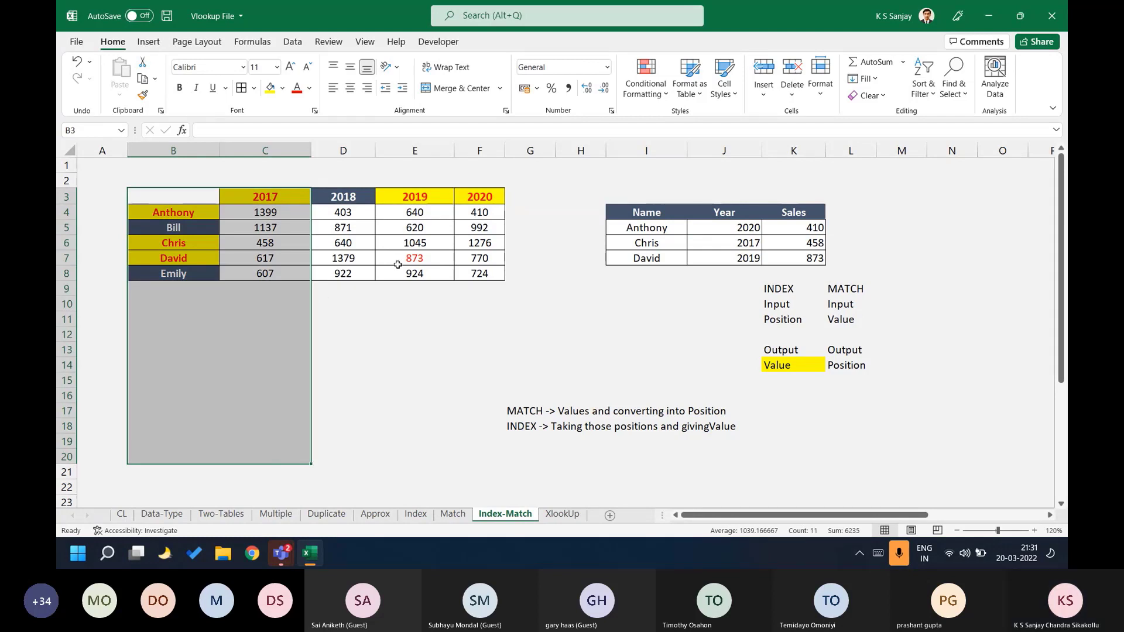
{"action": "left_click", "coordinate": [814, 228]}
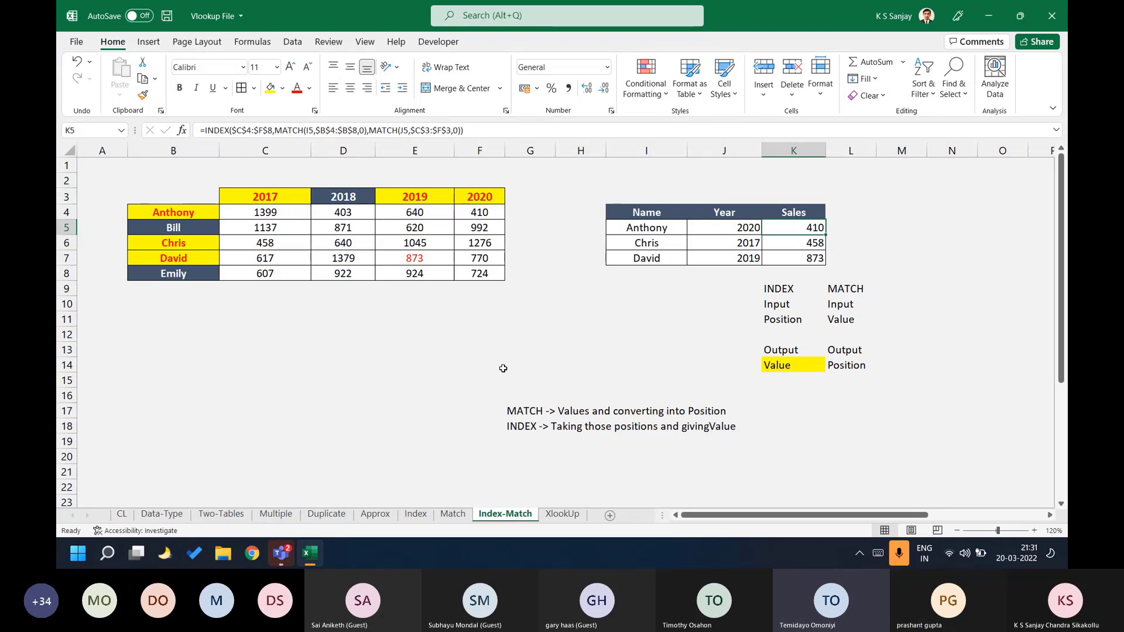
Bring up the previews of the open Microsoft Teams windows.
{"action": "mouse_move", "coordinate": [281, 553]}
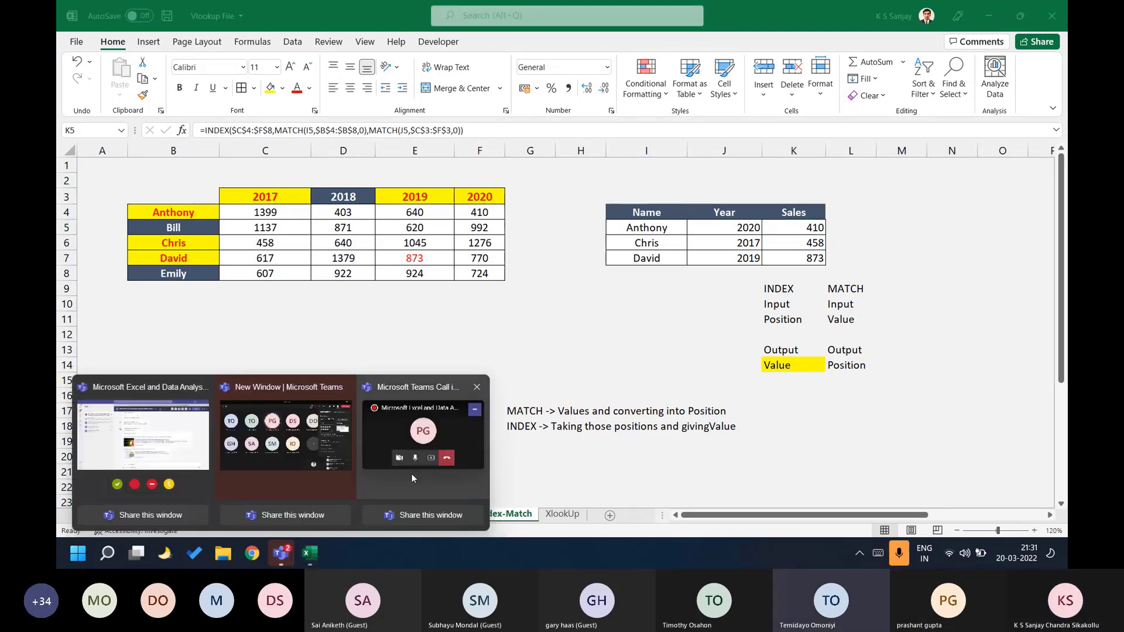